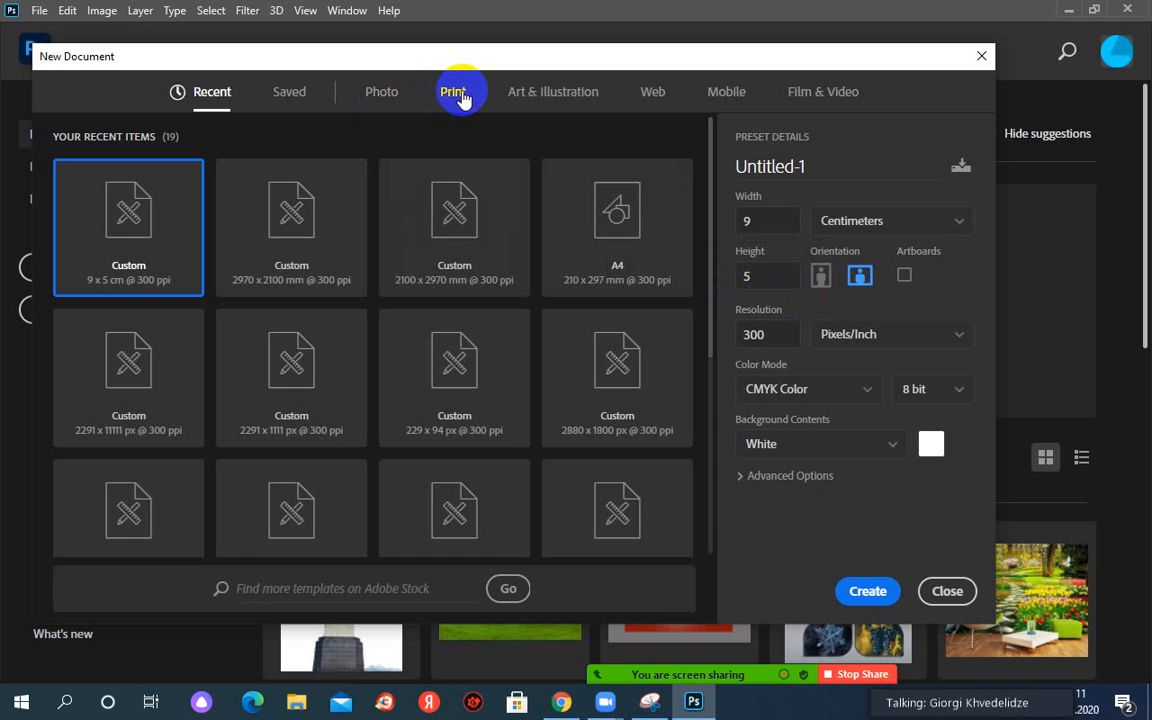
# Create a 9 × 4 cm print document at 300 ppi in CMYK colour with a white background.
pyautogui.click(460, 97)
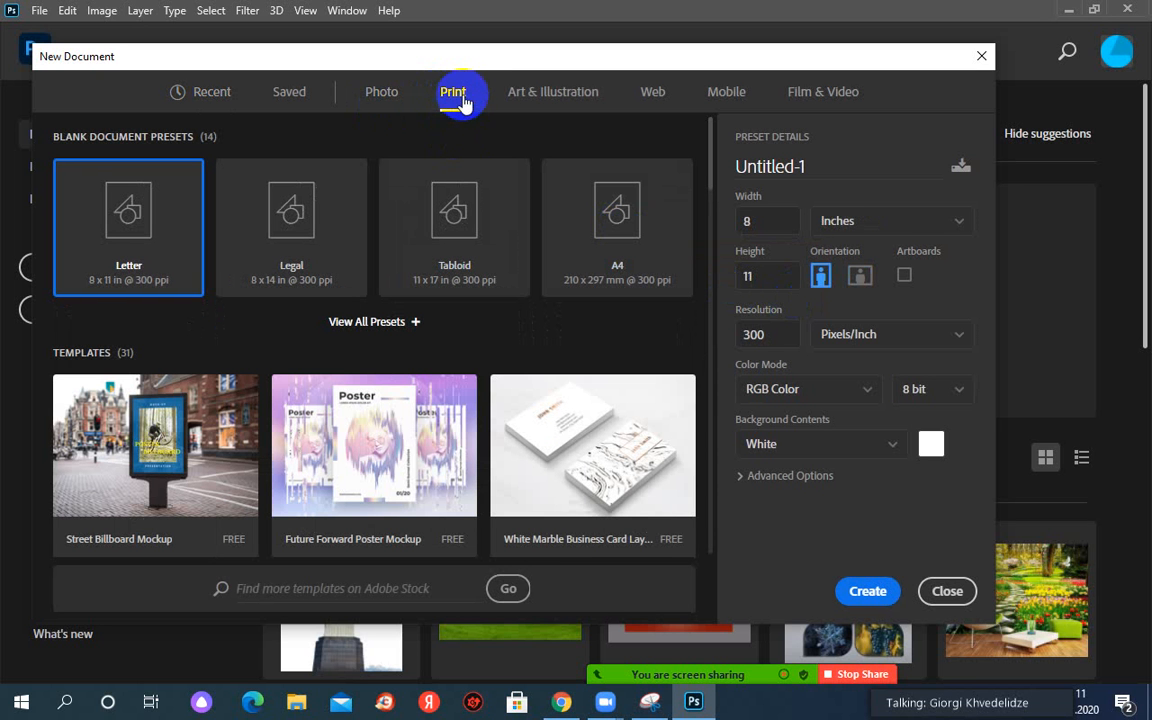
pyautogui.click(757, 223)
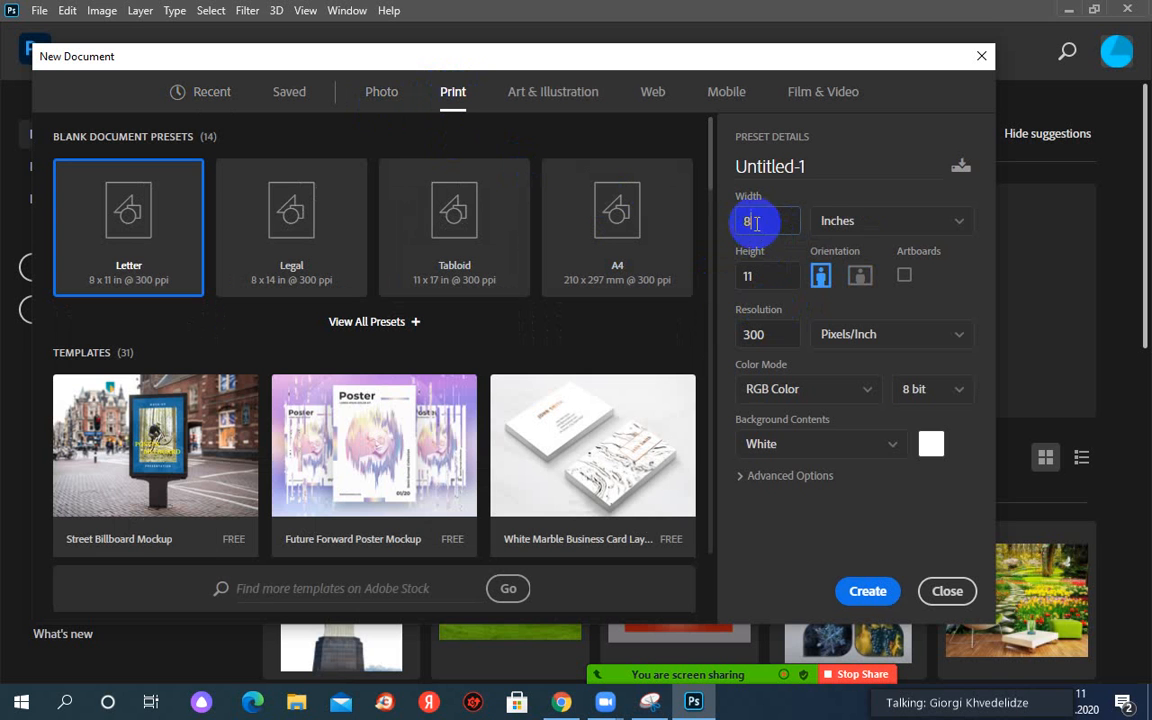
pyautogui.doubleClick(740, 223)
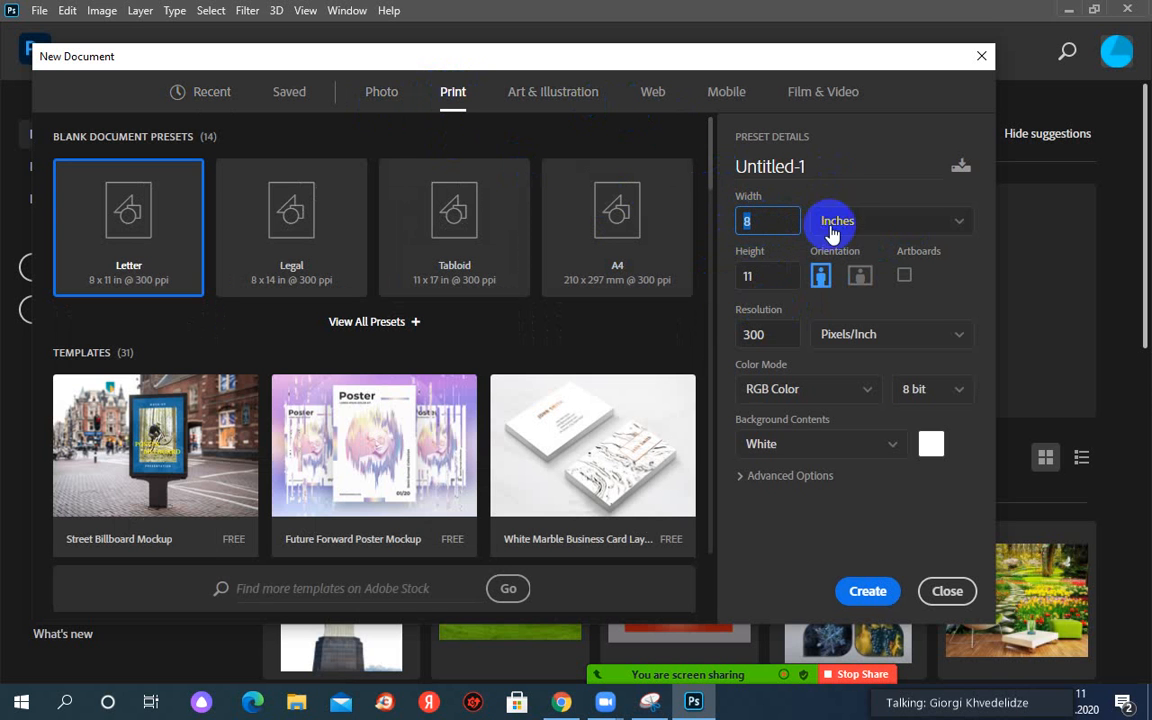
pyautogui.click(856, 226)
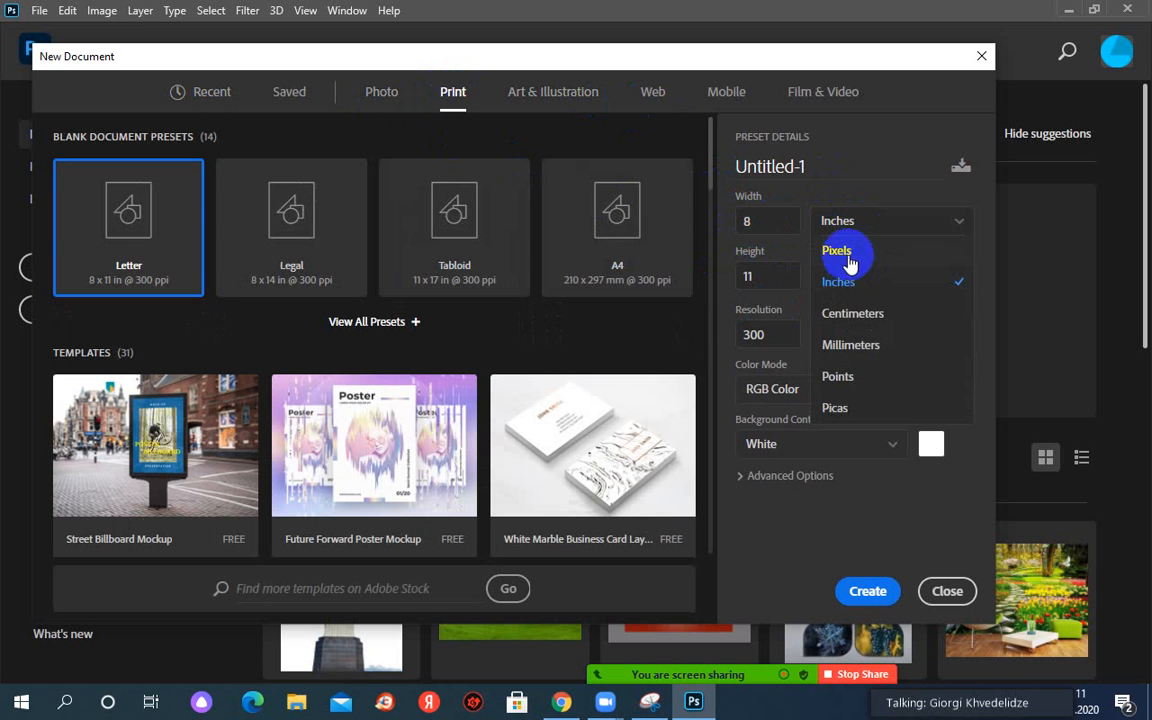
pyautogui.click(850, 313)
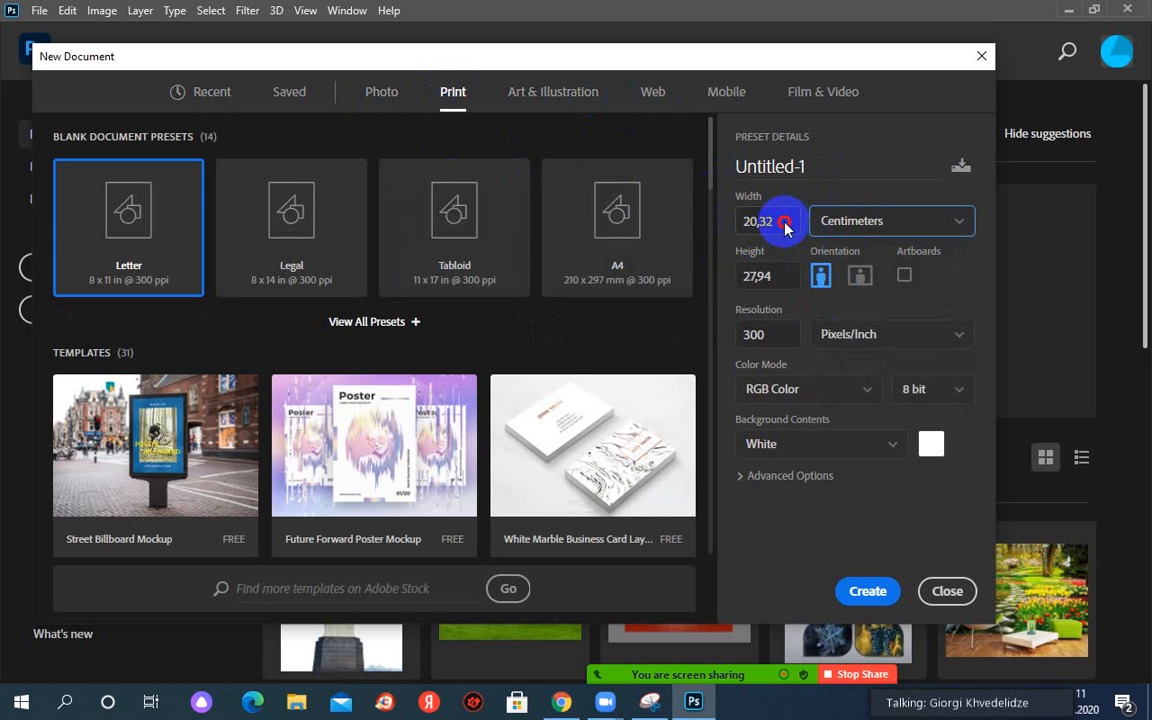
pyautogui.moveTo(784, 221); pyautogui.dragTo(742, 226)
pyautogui.write('9')
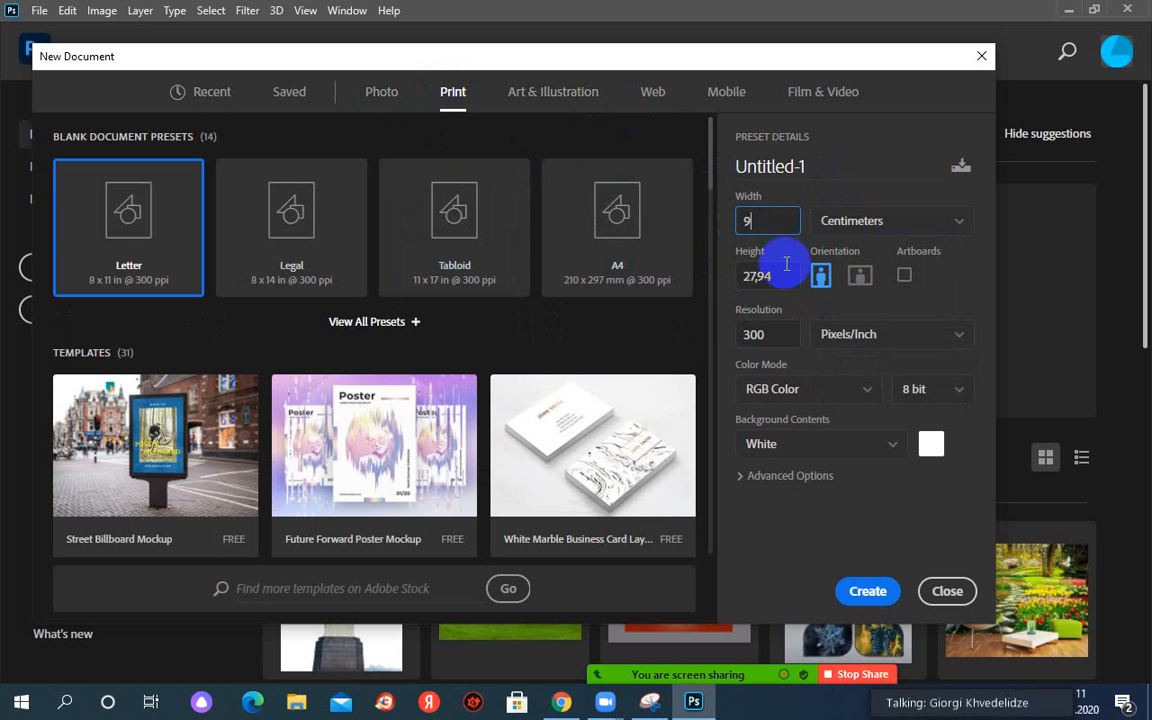
pyautogui.moveTo(789, 276); pyautogui.dragTo(737, 278)
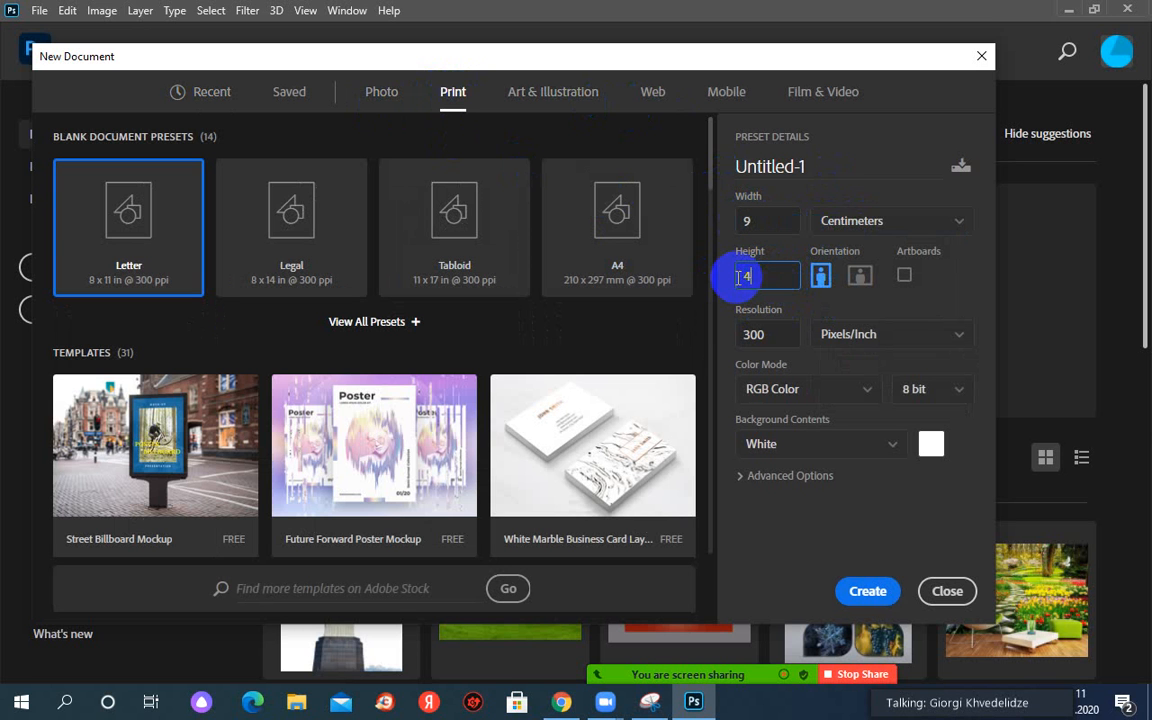
pyautogui.write('4')
pyautogui.click(802, 389)
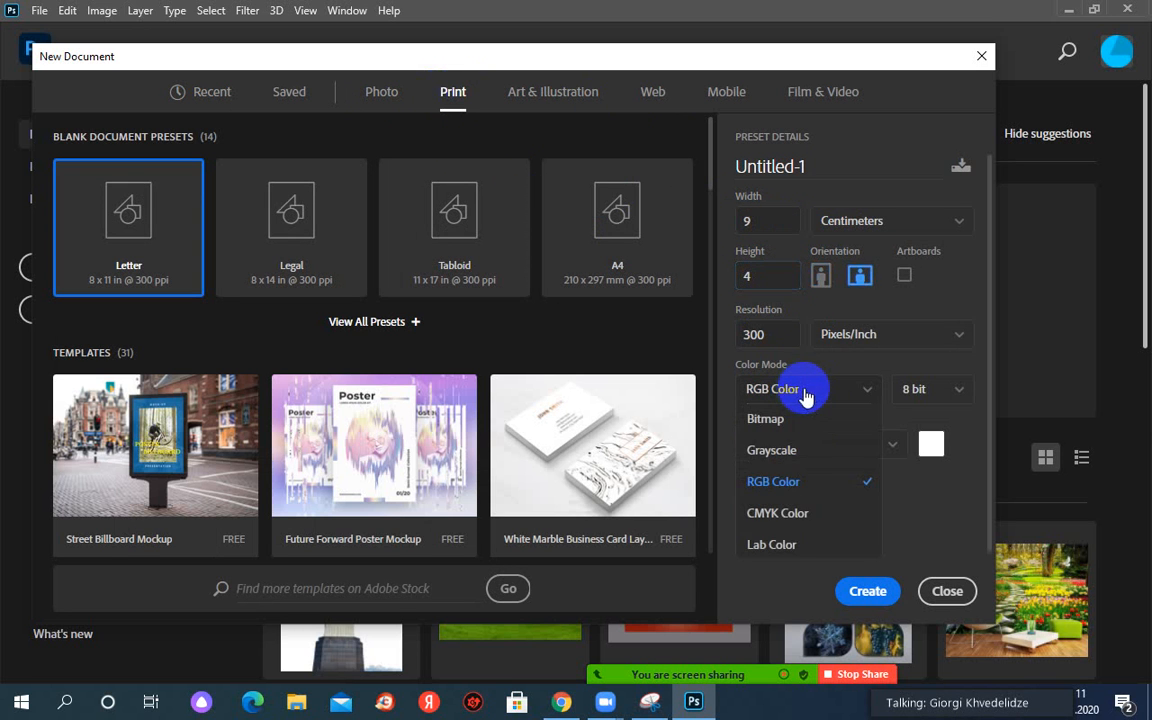
pyautogui.click(802, 521)
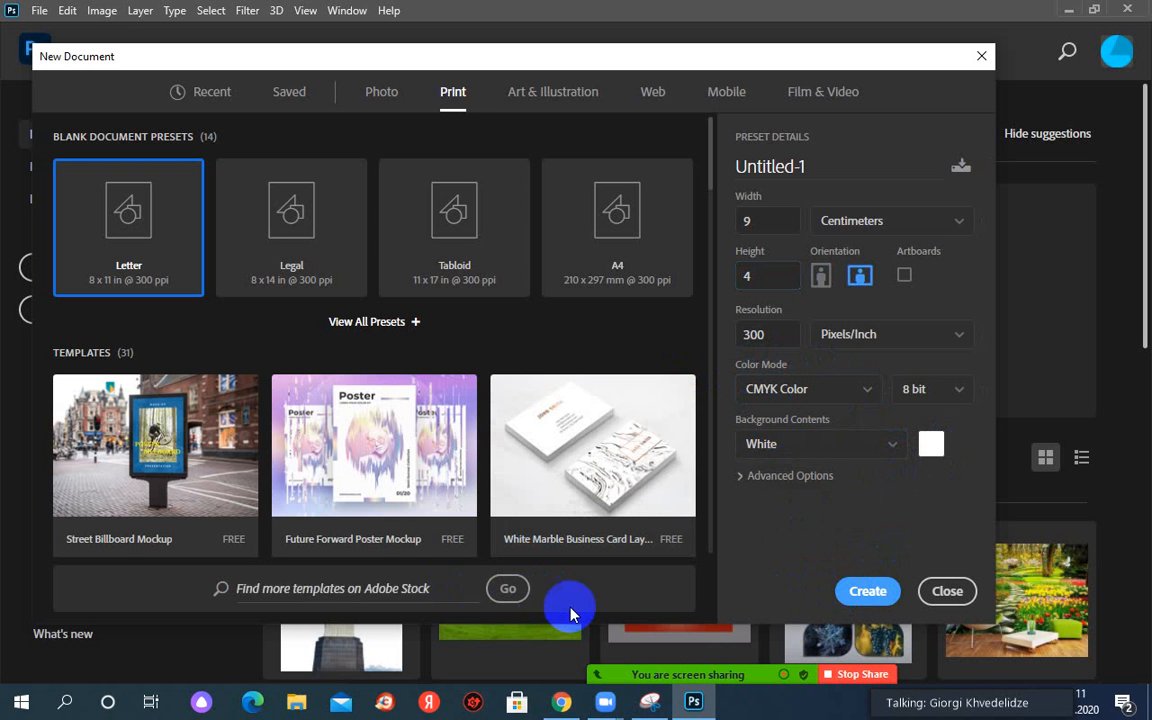
pyautogui.click(862, 591)
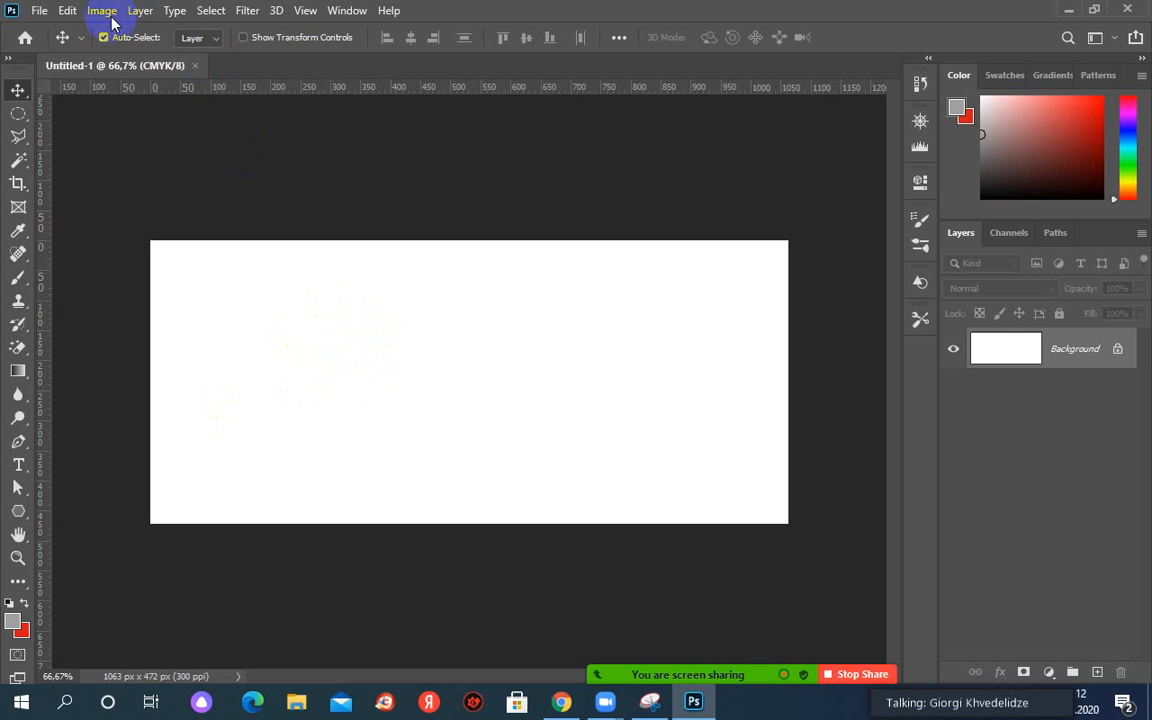
# Open the reference image card.JPG from the Desktop\ps folder.
pyautogui.click(38, 12)
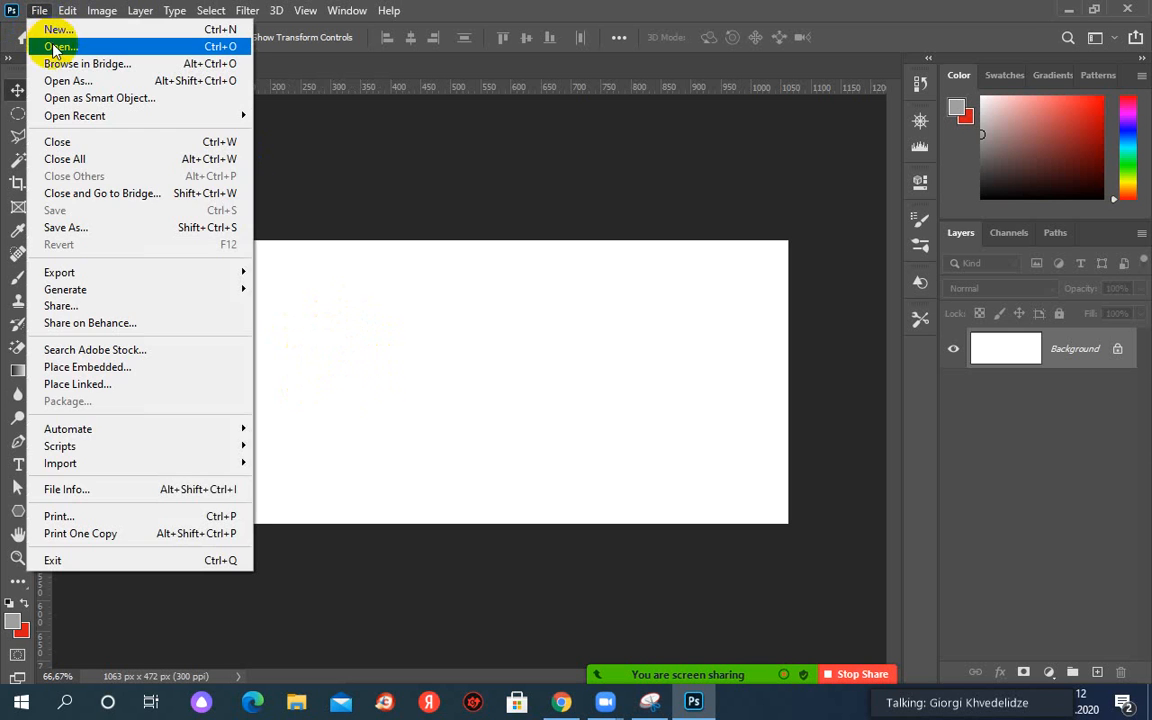
pyautogui.click(350, 180)
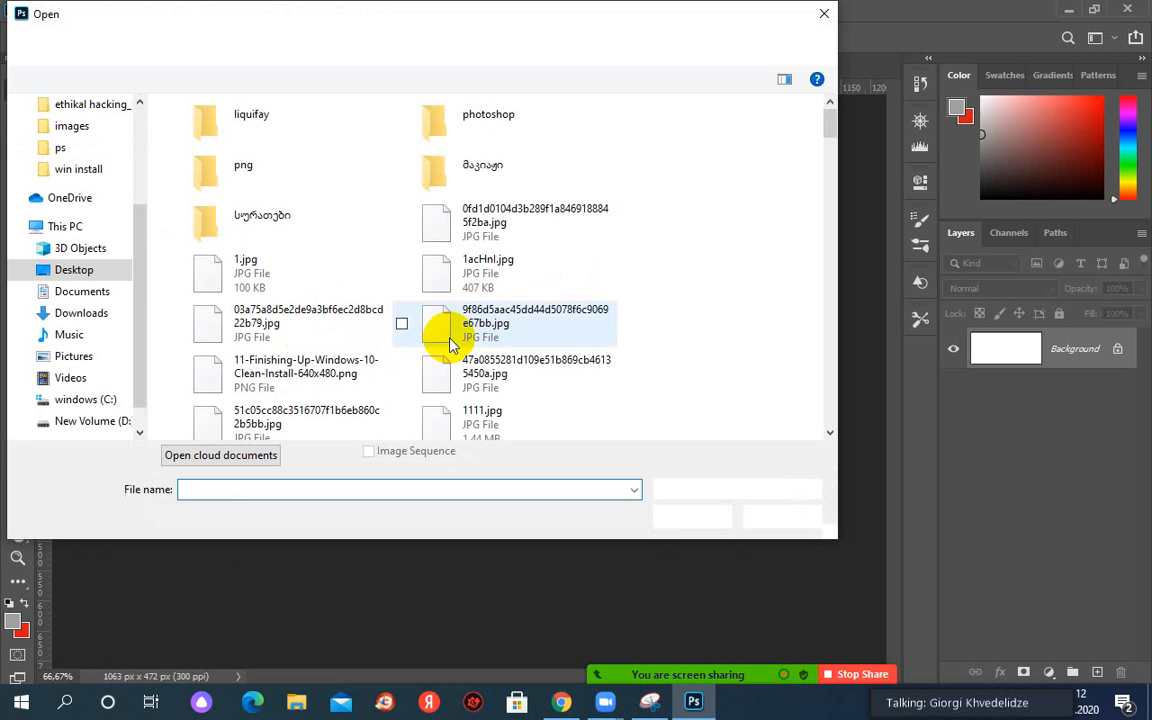
pyautogui.click(467, 180)
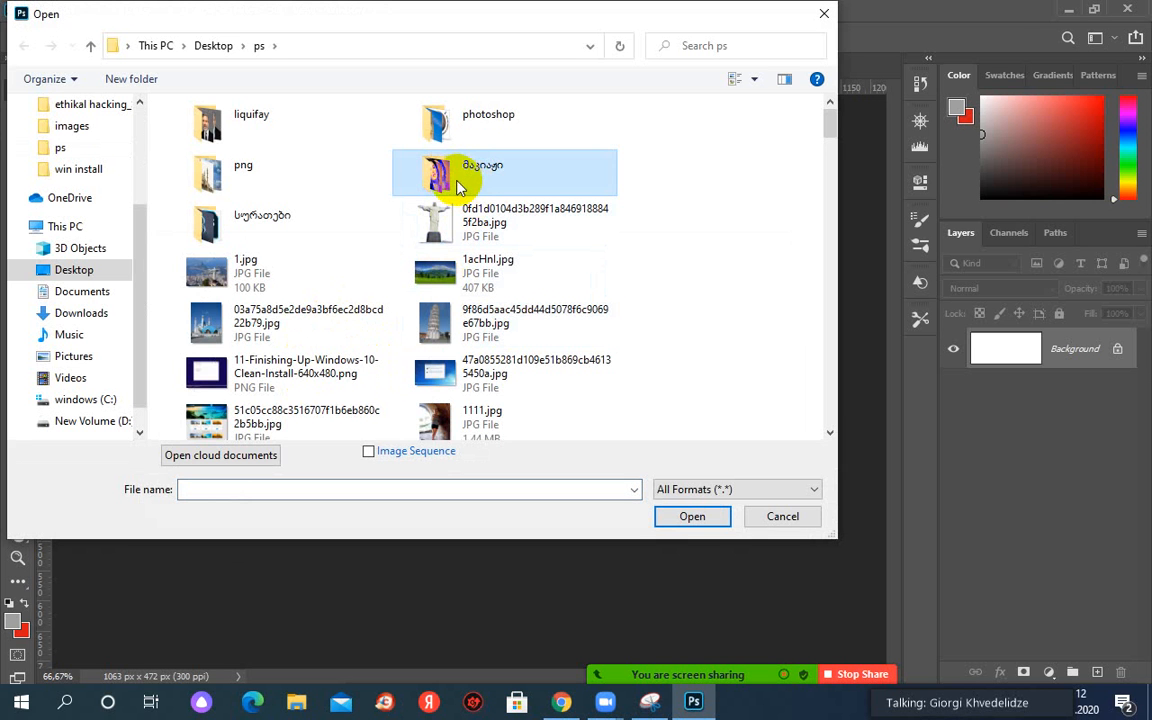
pyautogui.press('c')
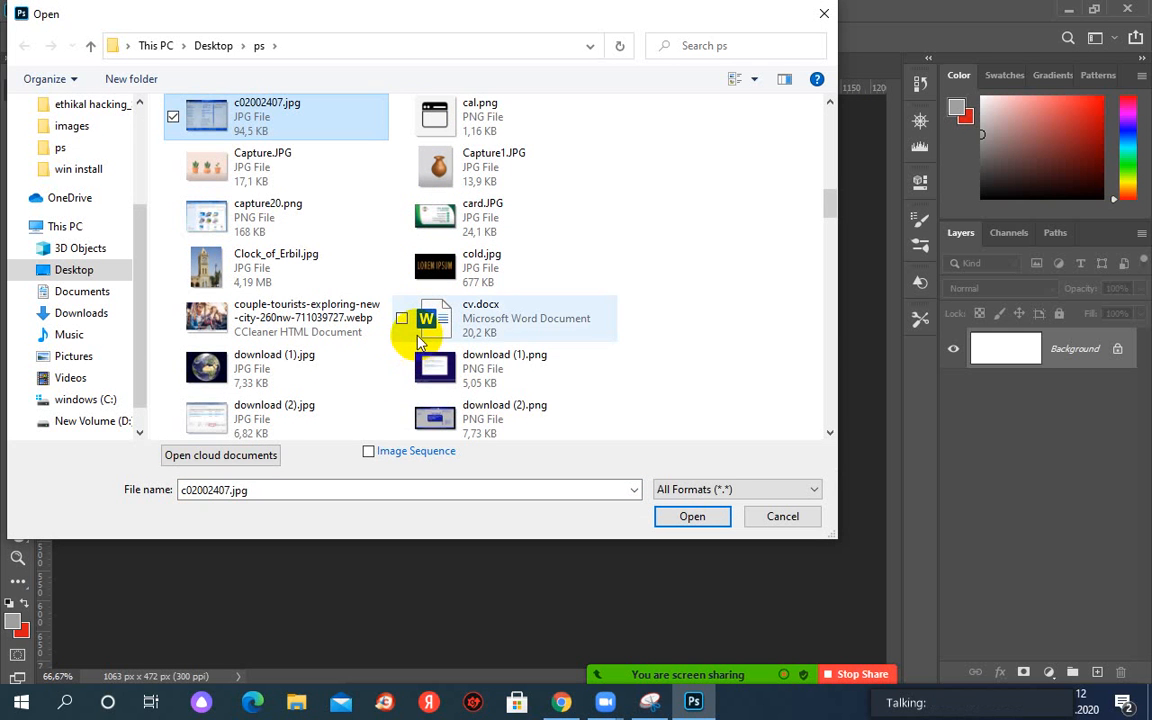
pyautogui.press('c')
pyautogui.press('c')
pyautogui.press('c')
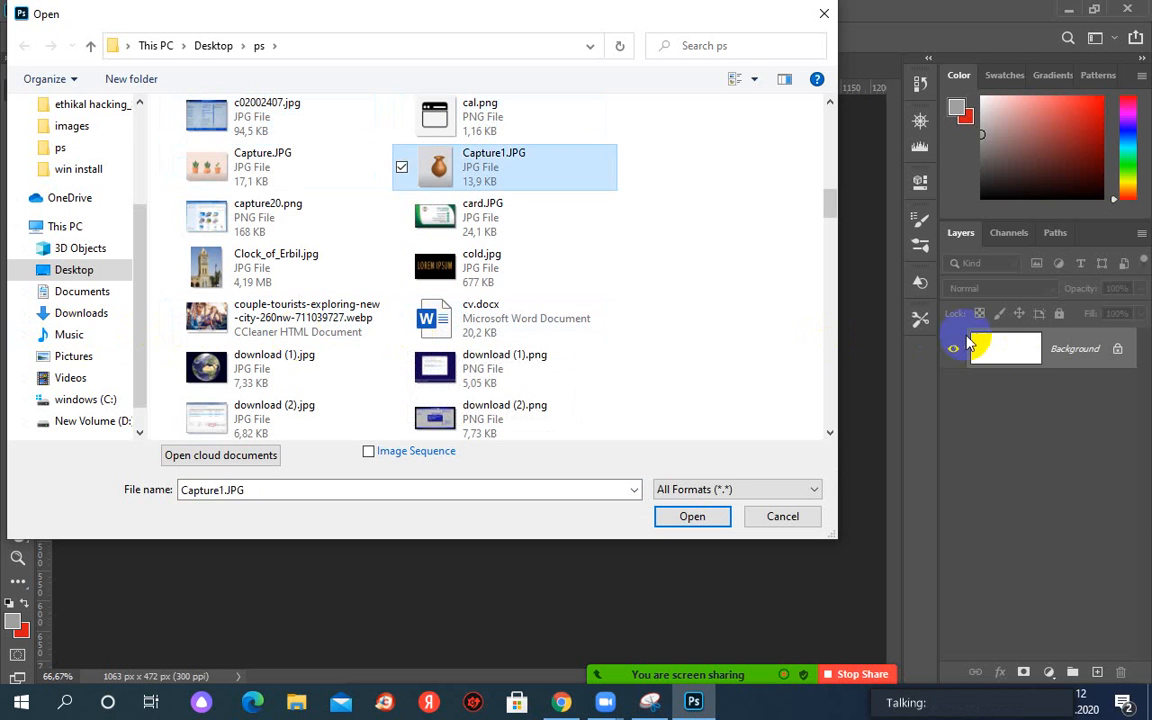
pyautogui.press('c')
pyautogui.press('c')
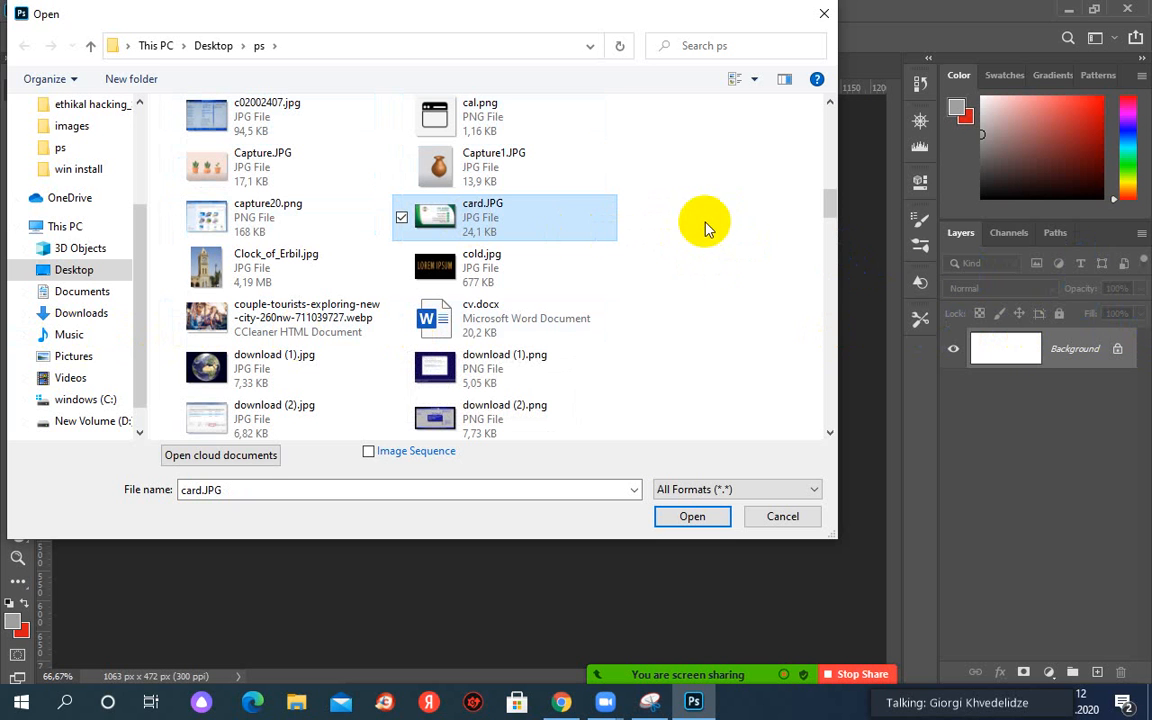
pyautogui.doubleClick(496, 226)
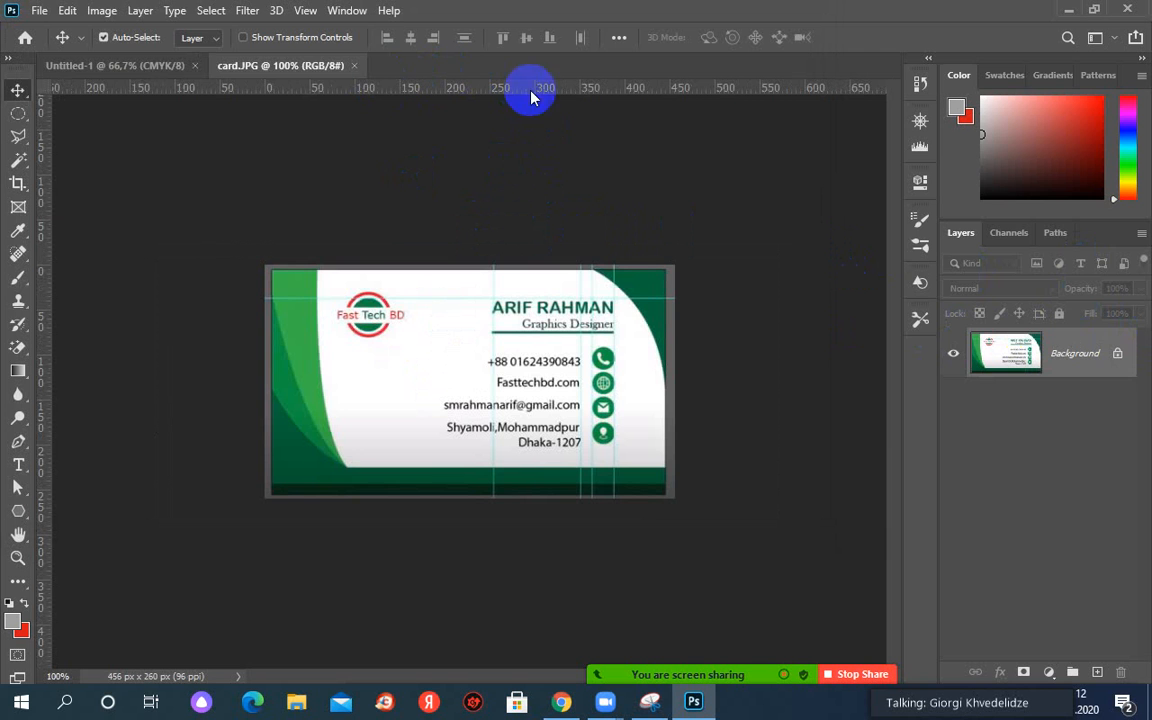
# Float card.JPG in a compact top-right window and make the Untitled-1 card document active.
pyautogui.moveTo(305, 75); pyautogui.dragTo(607, 139)
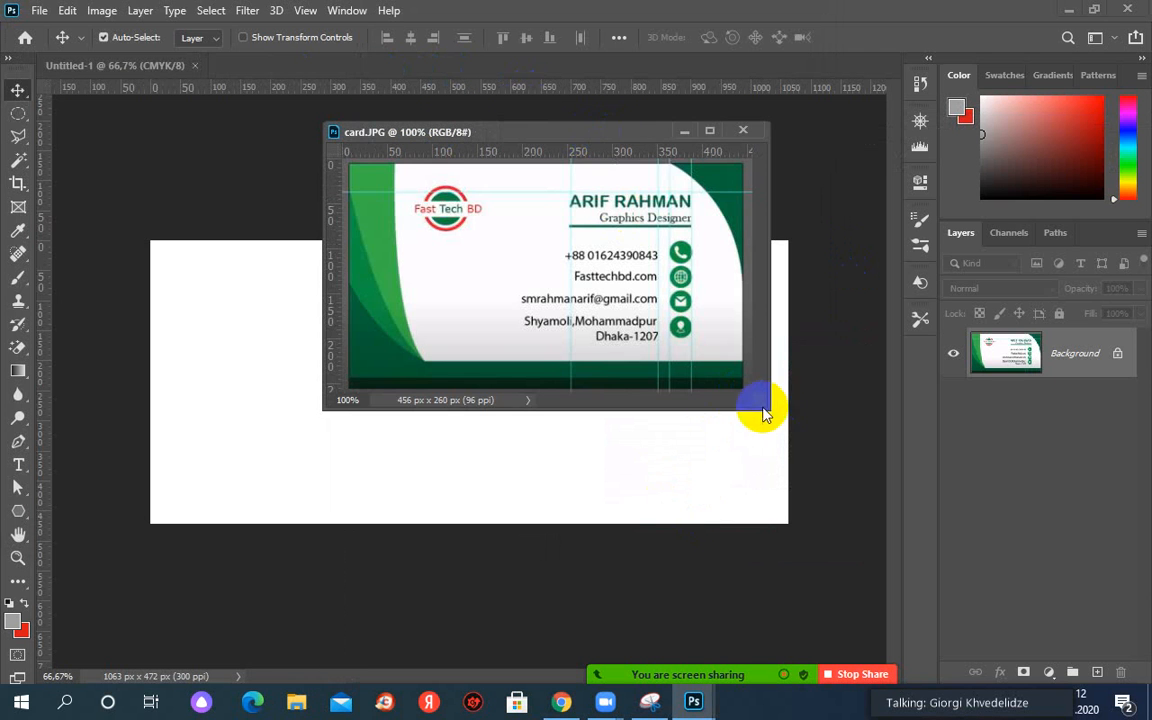
pyautogui.moveTo(767, 405); pyautogui.dragTo(808, 455)
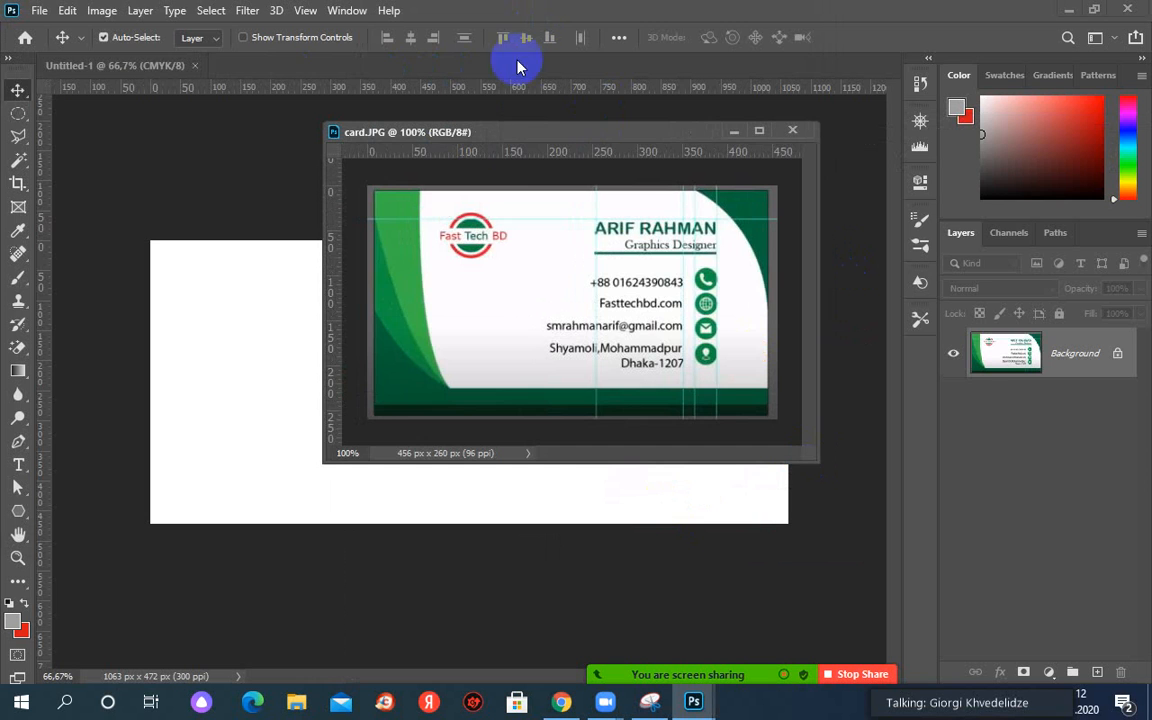
pyautogui.moveTo(528, 143); pyautogui.dragTo(796, 32)
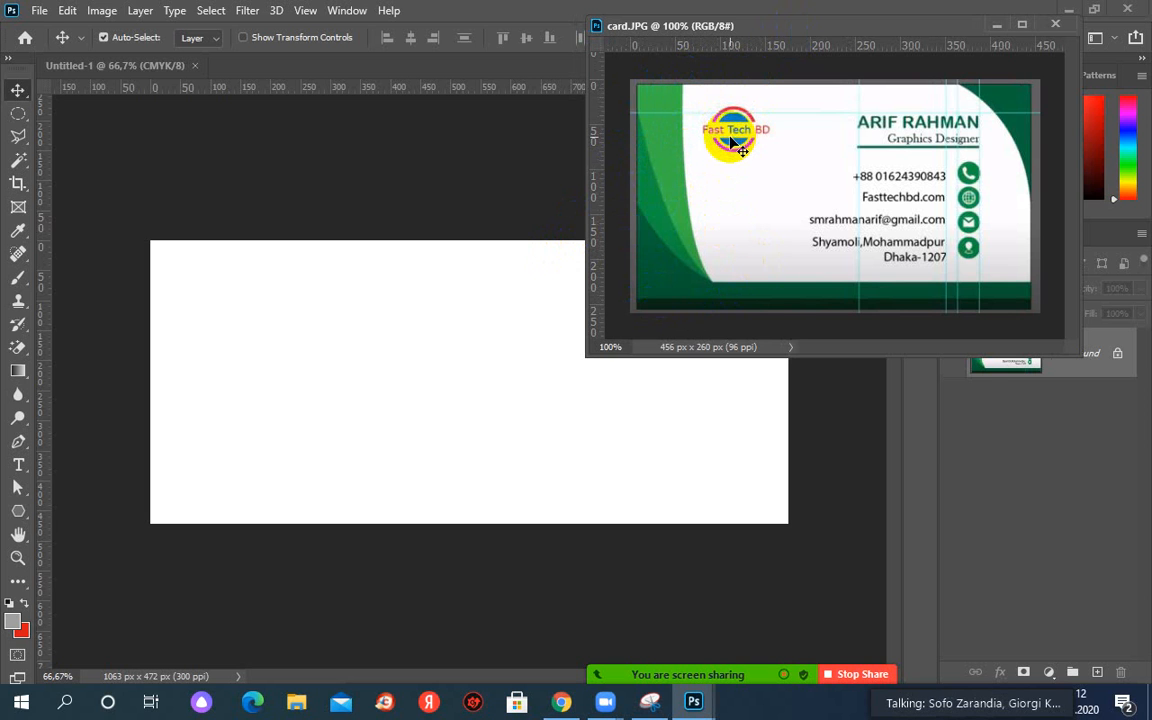
pyautogui.click(632, 598)
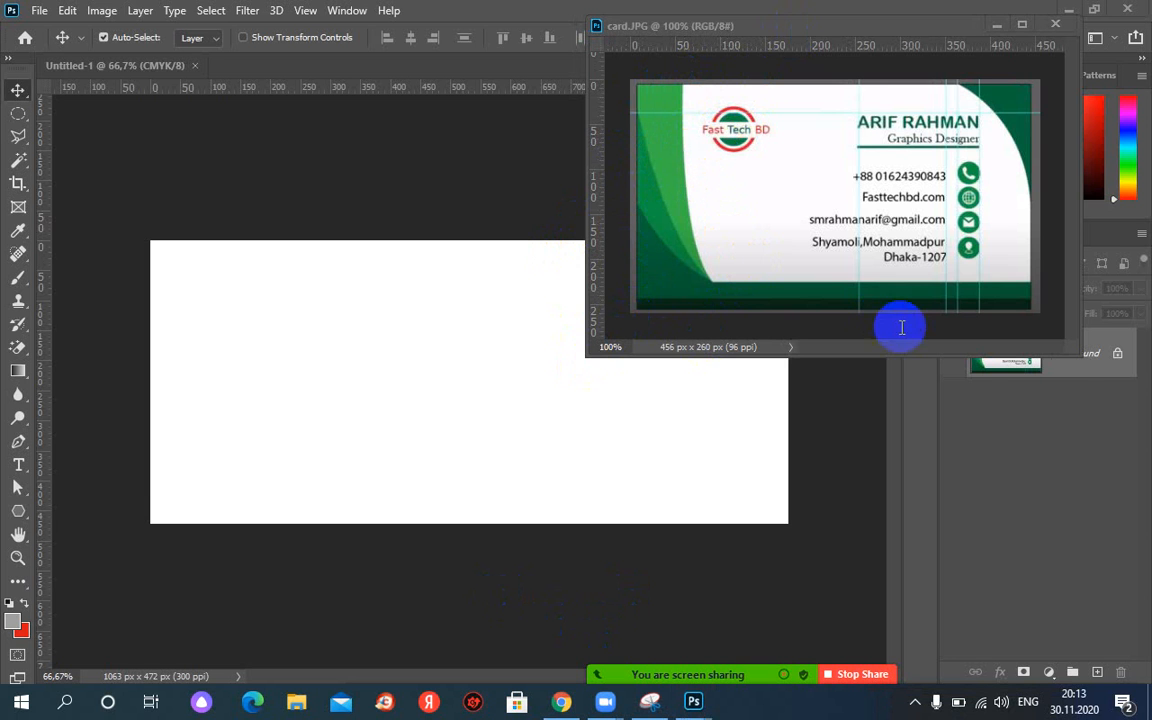
pyautogui.moveTo(1080, 354); pyautogui.dragTo(1116, 391)
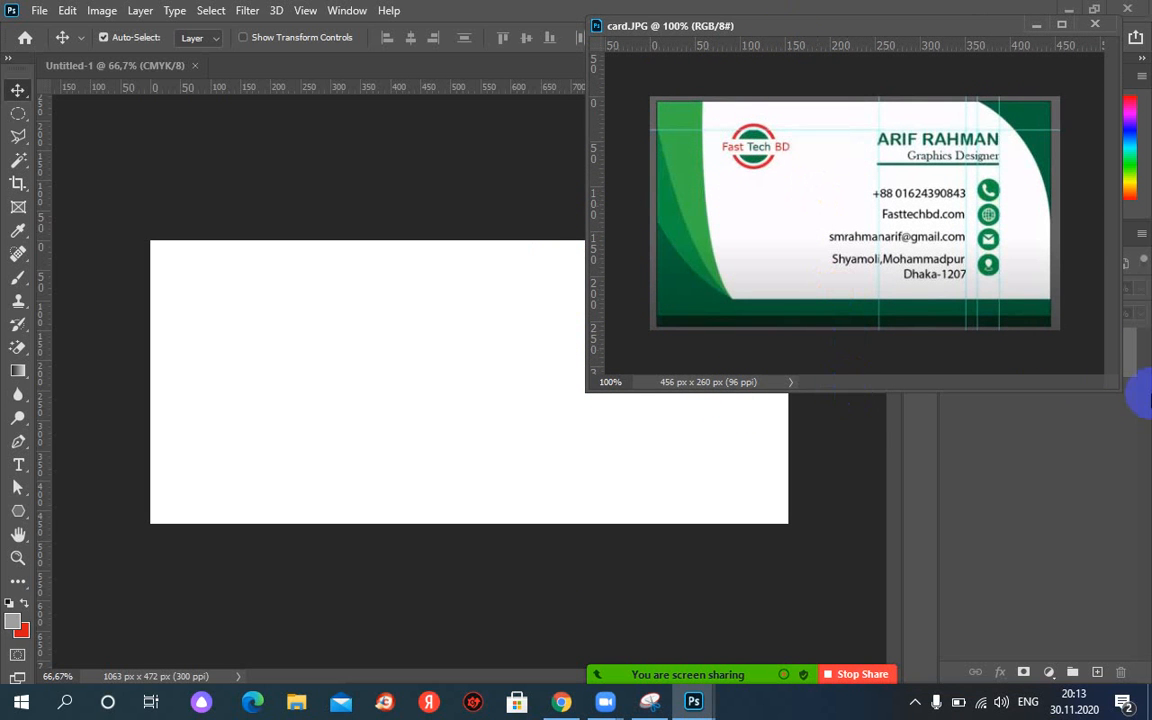
pyautogui.moveTo(868, 393); pyautogui.dragTo(870, 321)
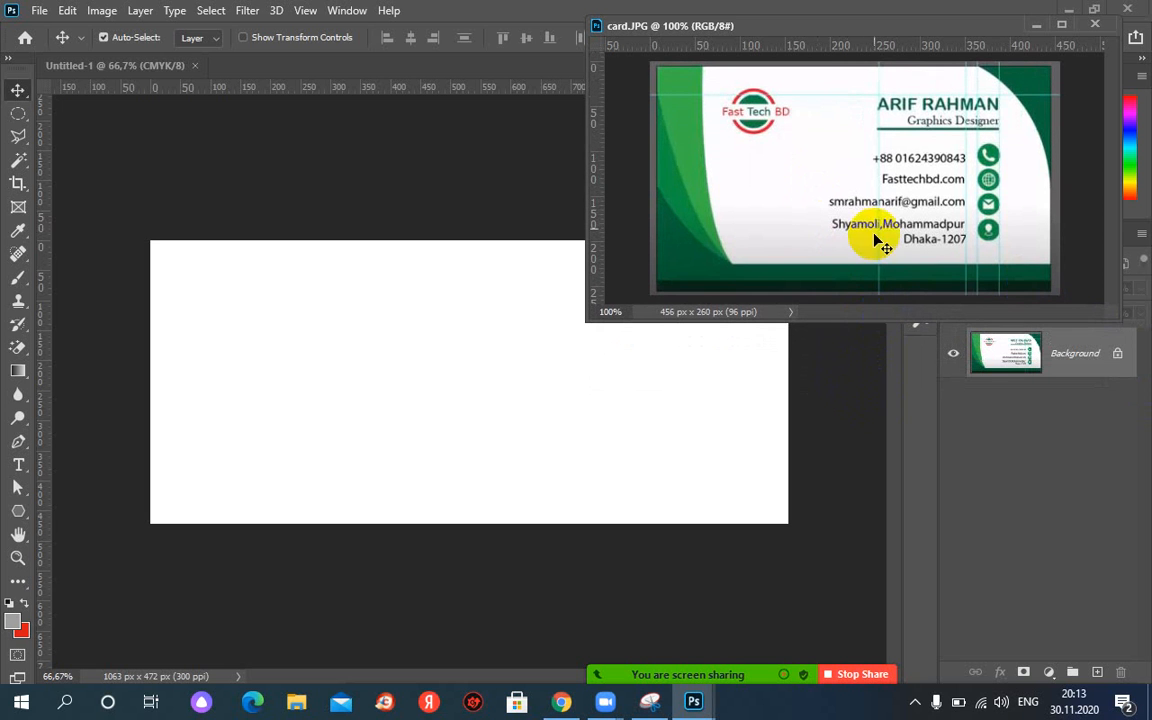
pyautogui.moveTo(841, 26); pyautogui.dragTo(880, 22)
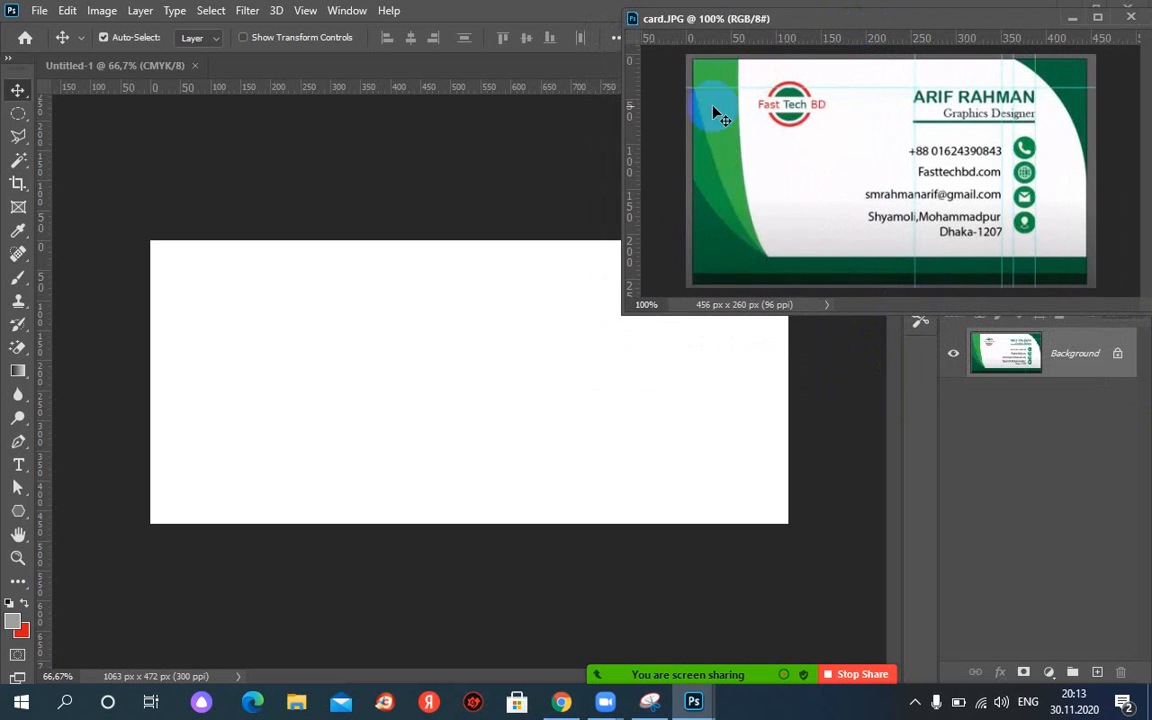
pyautogui.click(616, 157)
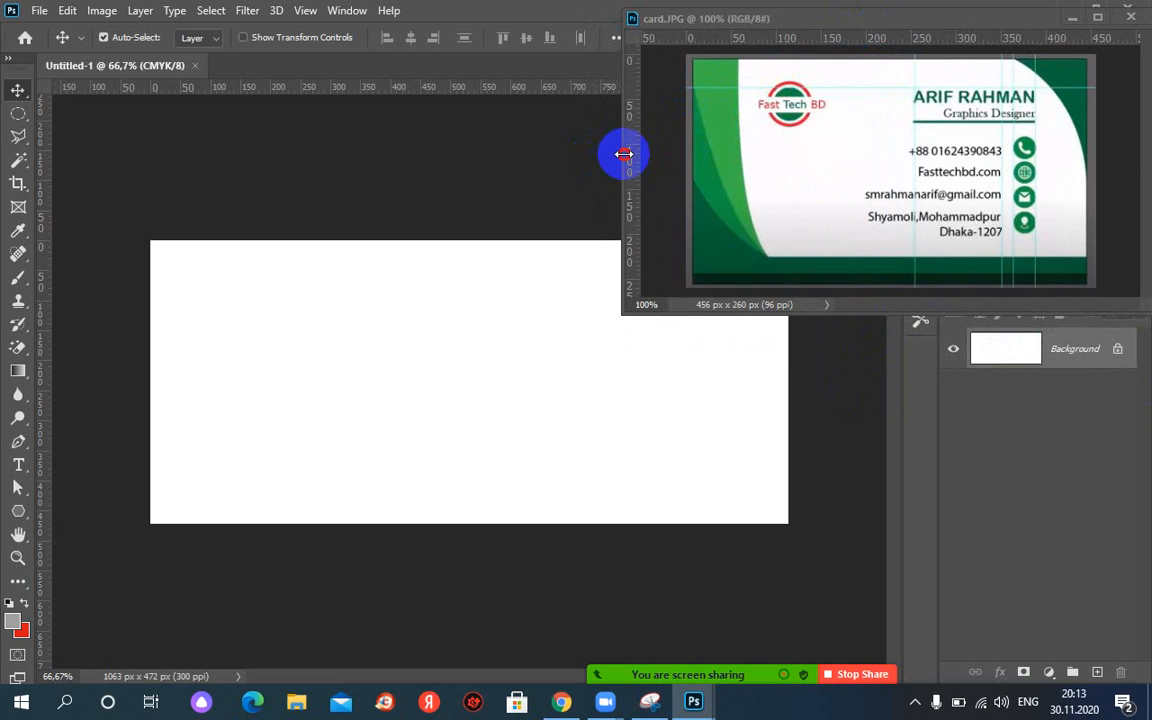
pyautogui.moveTo(624, 154); pyautogui.dragTo(679, 158)
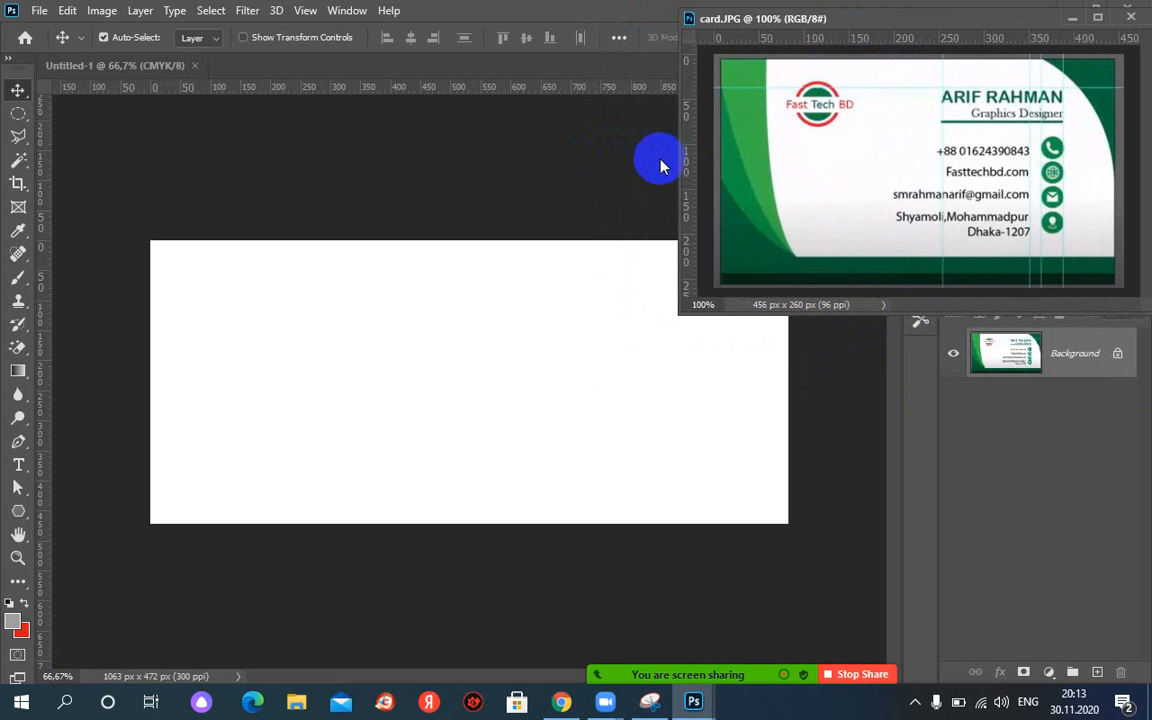
pyautogui.click(447, 315)
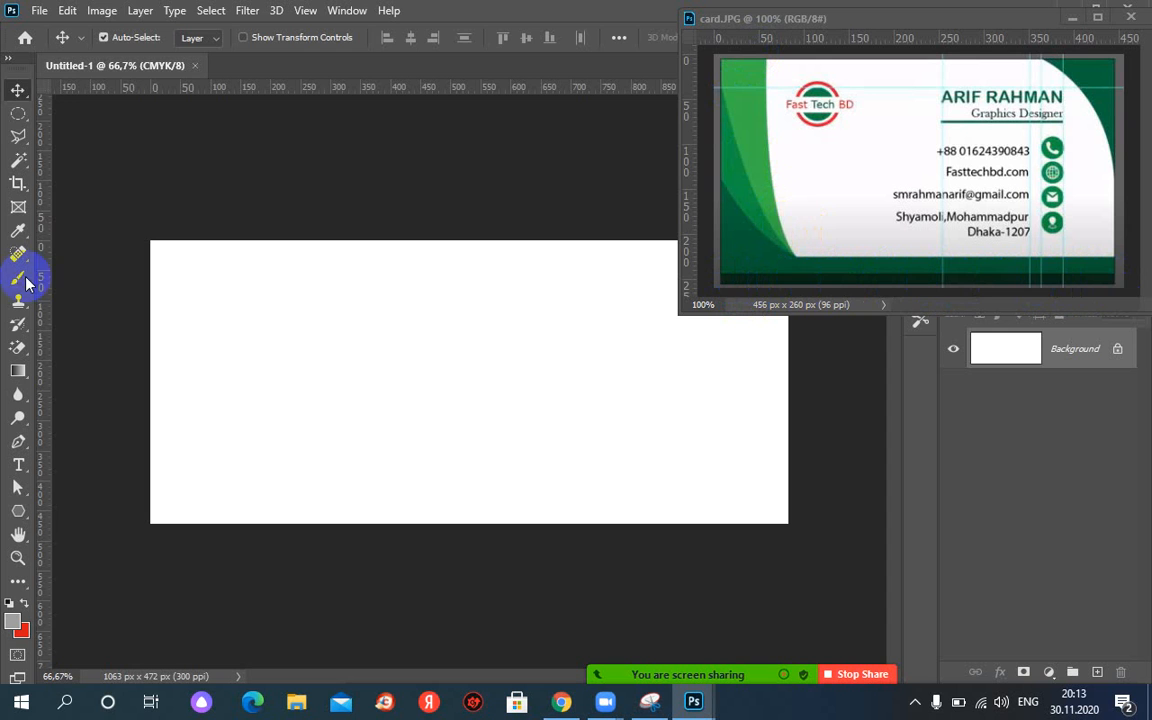
# Draw a rectangular marquee selection along the card's bottom edge.
pyautogui.click(18, 115)
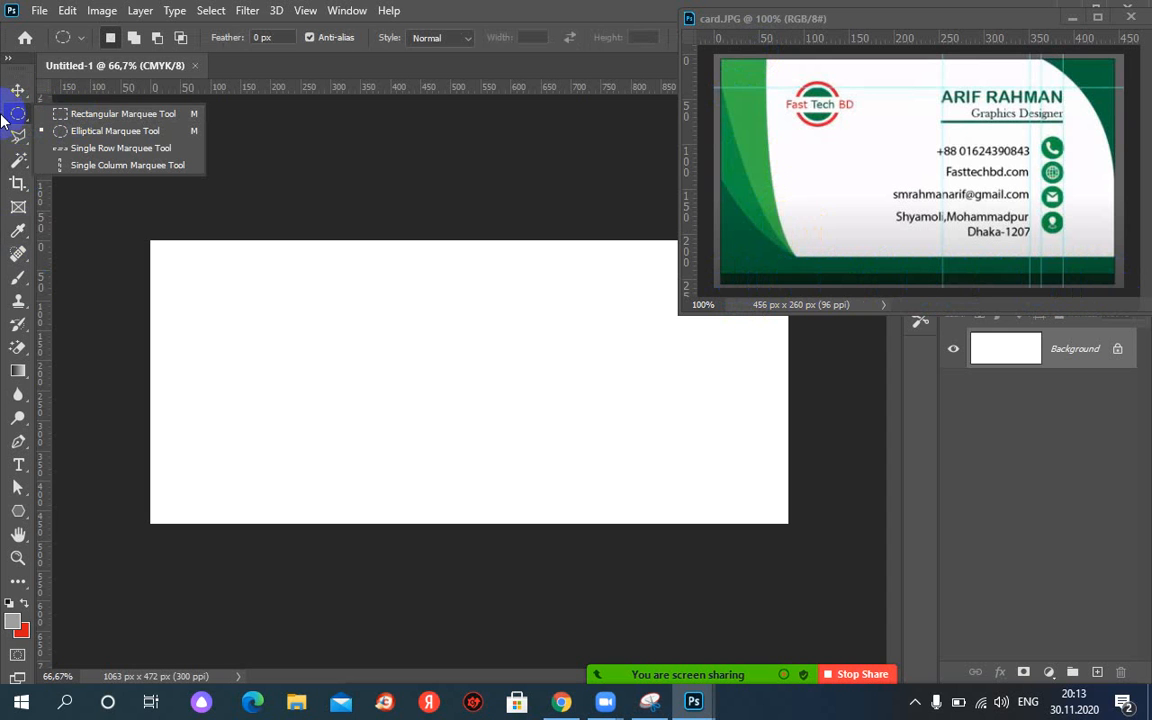
pyautogui.click(80, 115)
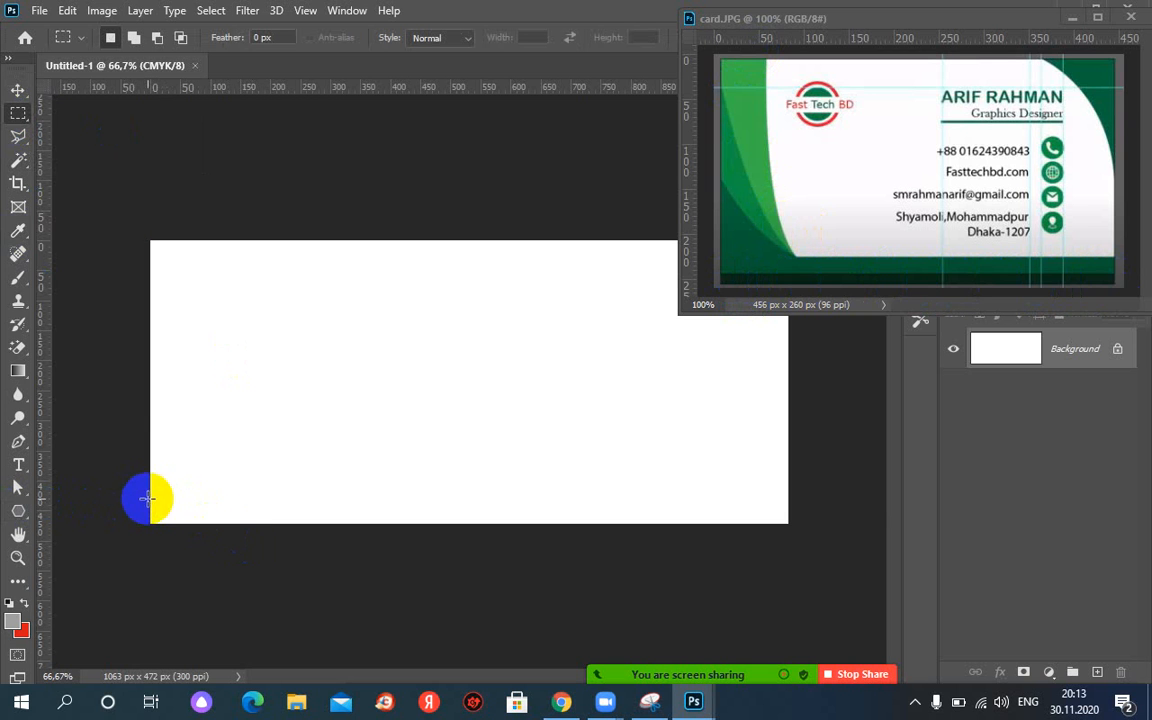
pyautogui.moveTo(147, 498); pyautogui.dragTo(795, 544)
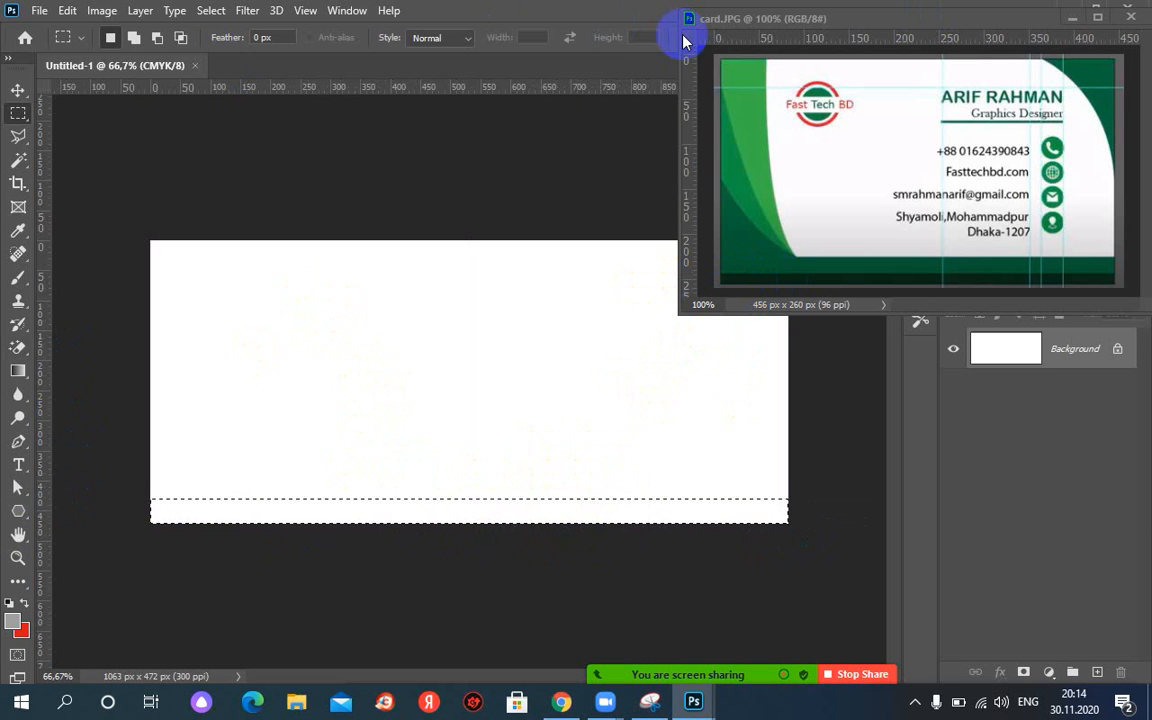
# Shrink the selection into a thin bottom strip with Transform Selection.
pyautogui.click(211, 10)
pyautogui.moveTo(188, 18)
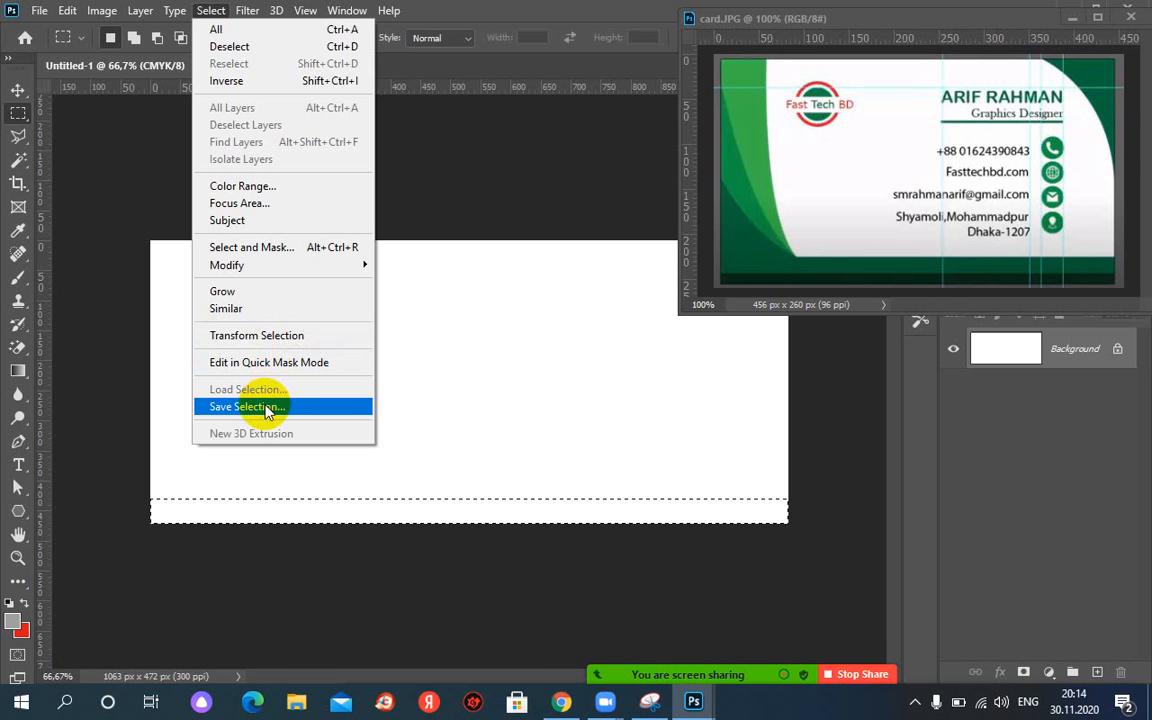
pyautogui.click(204, 337)
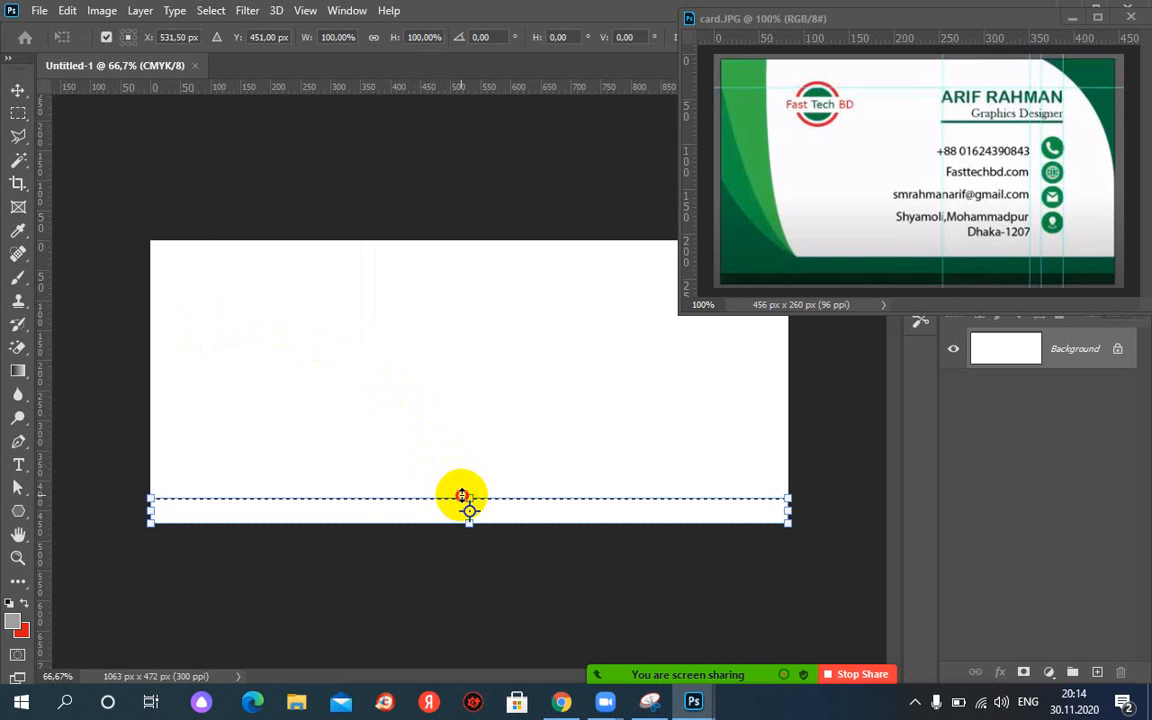
pyautogui.moveTo(462, 496); pyautogui.dragTo(465, 510)
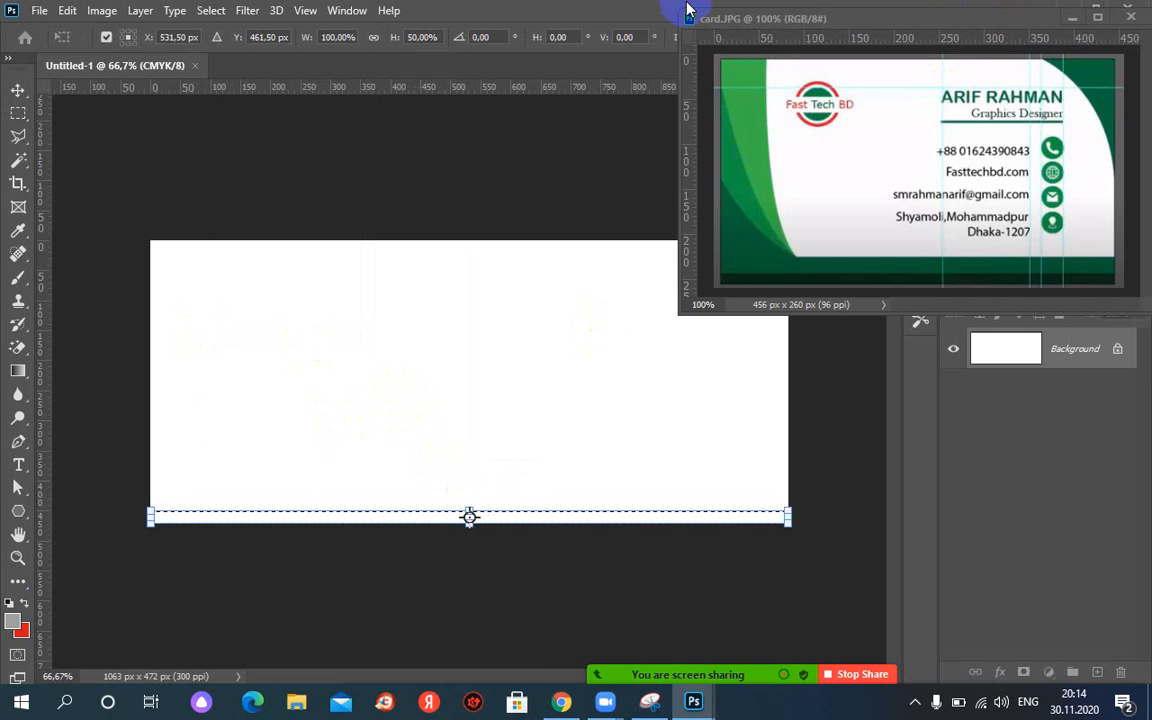
pyautogui.press('Return')
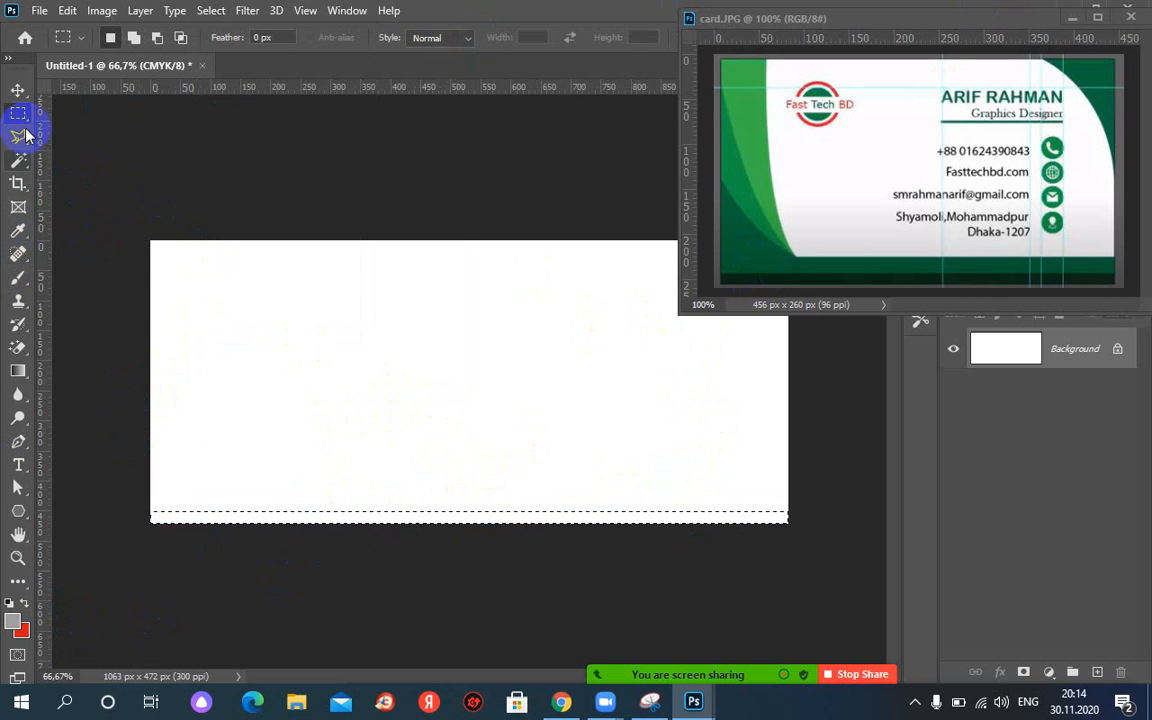
# Sample the dark green, undo the Background fill, and add a new layer named green_line.
pyautogui.click(19, 233)
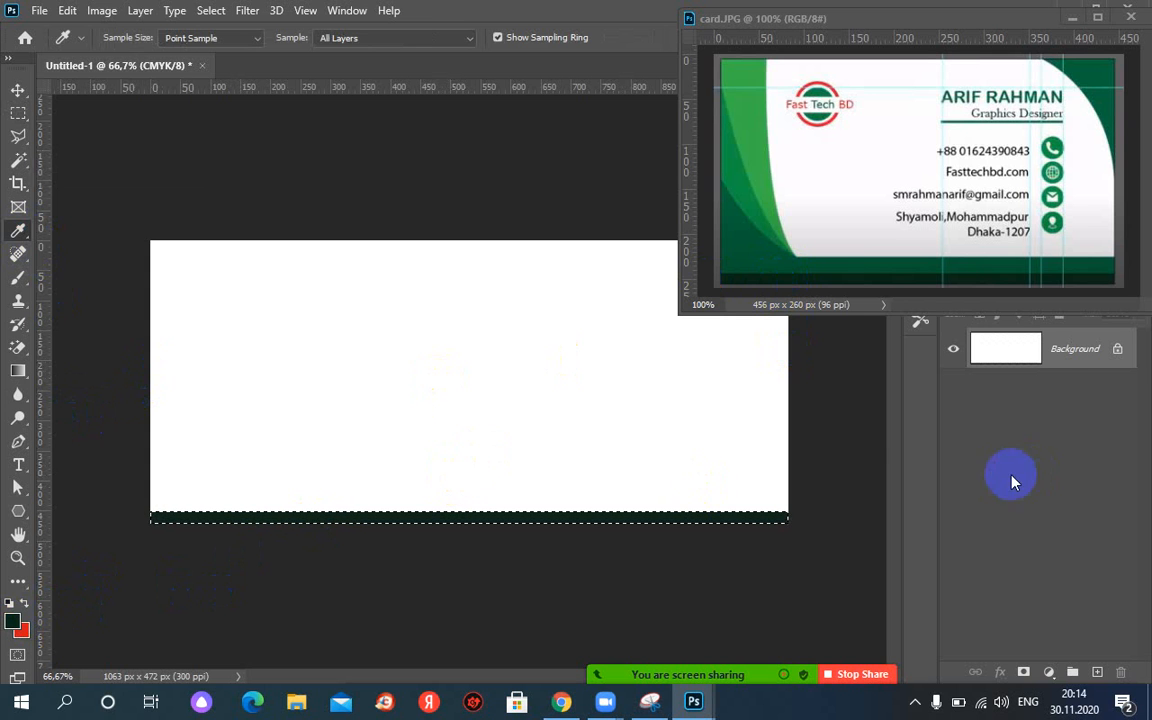
pyautogui.click(1005, 350)
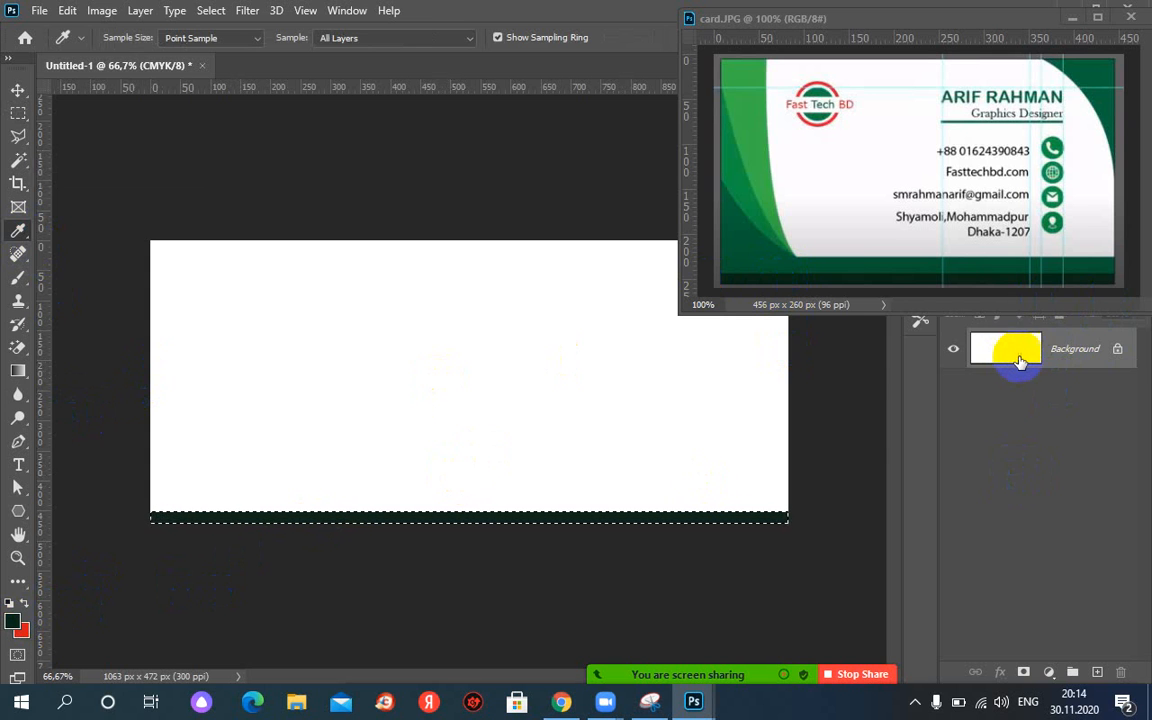
pyautogui.hotkey('ctrl', 'z')
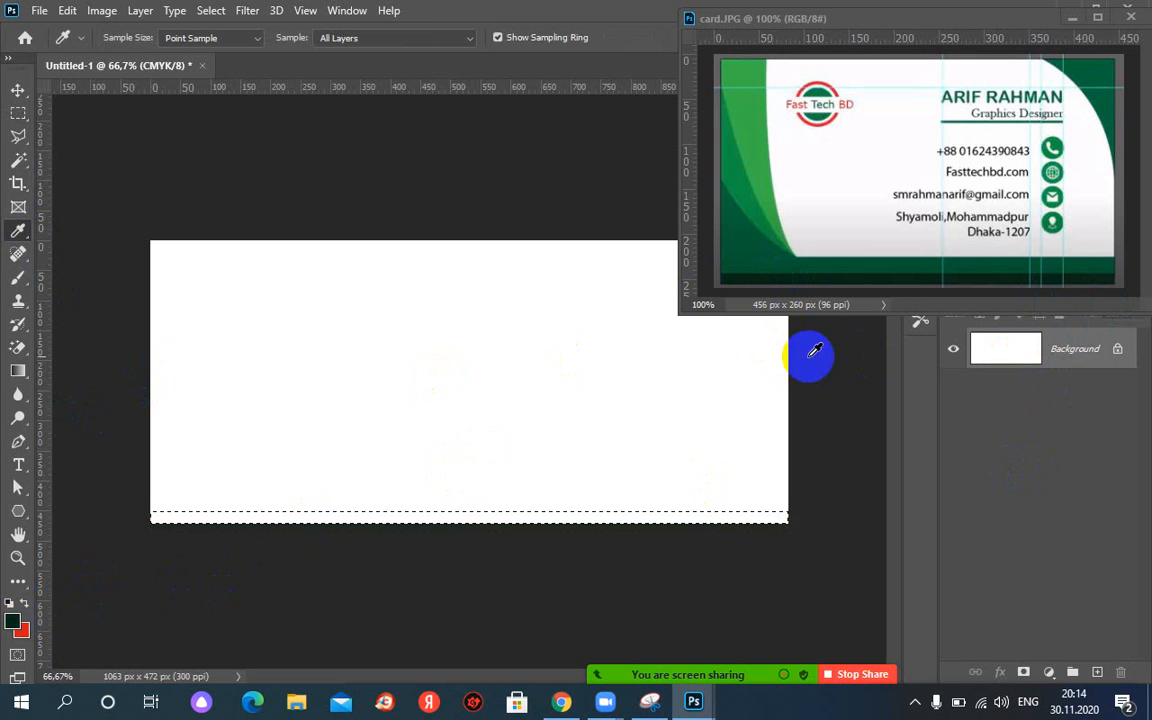
pyautogui.click(1097, 673)
pyautogui.click(1020, 350)
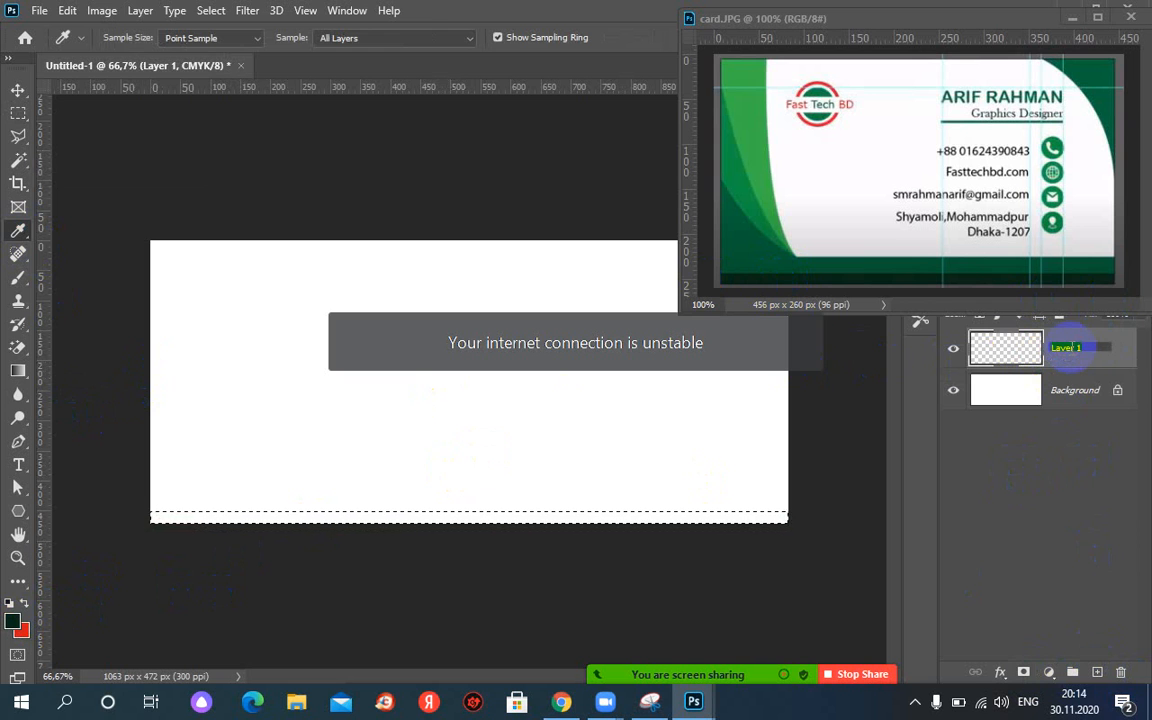
pyautogui.write('green line')
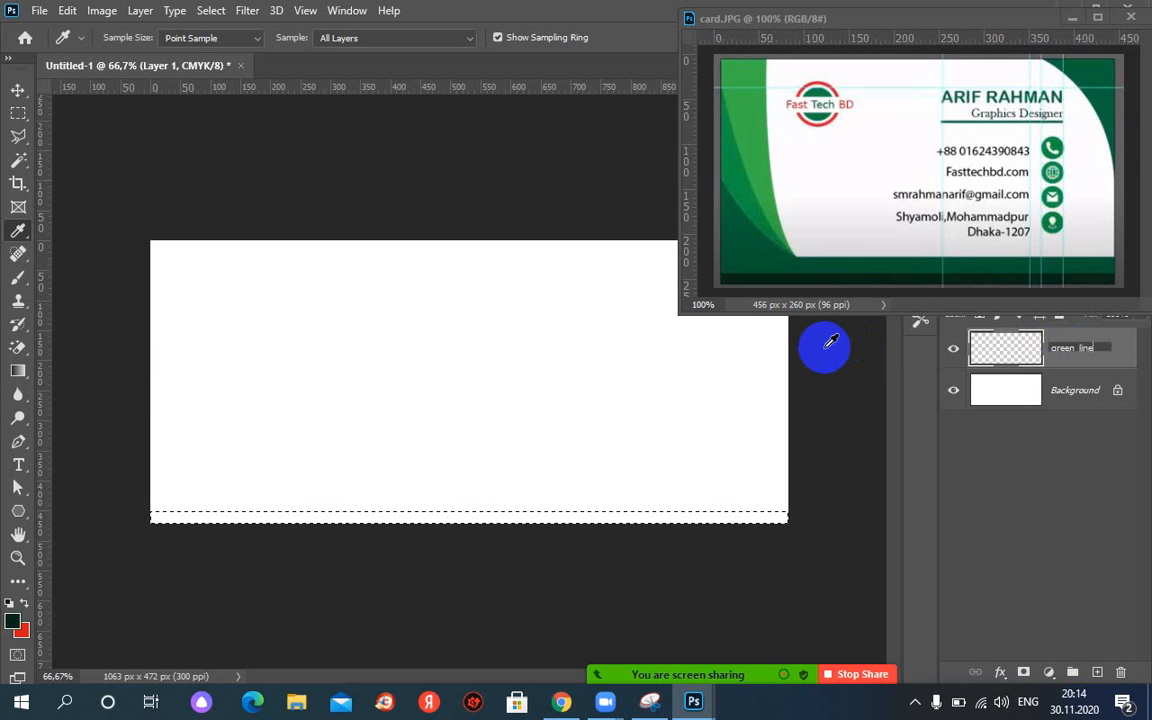
pyautogui.press('Return')
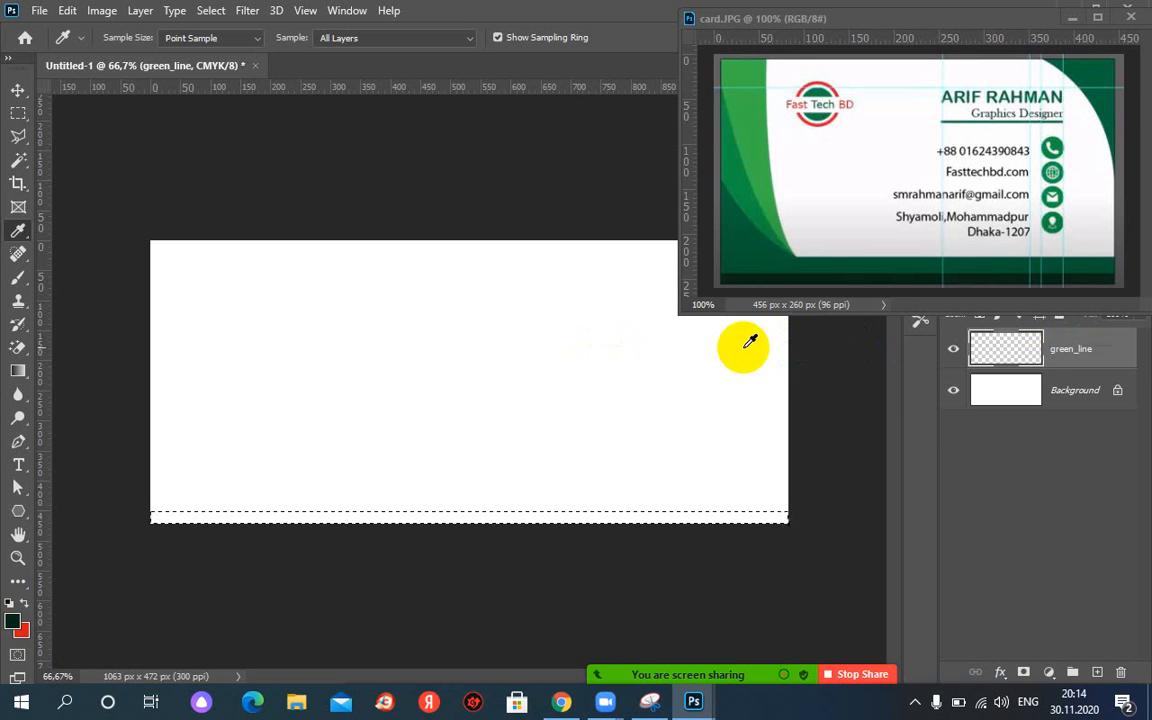
# Fill the bottom strip on green_line with dark green, deselect, and reselect the bottom edge.
pyautogui.click(262, 520)
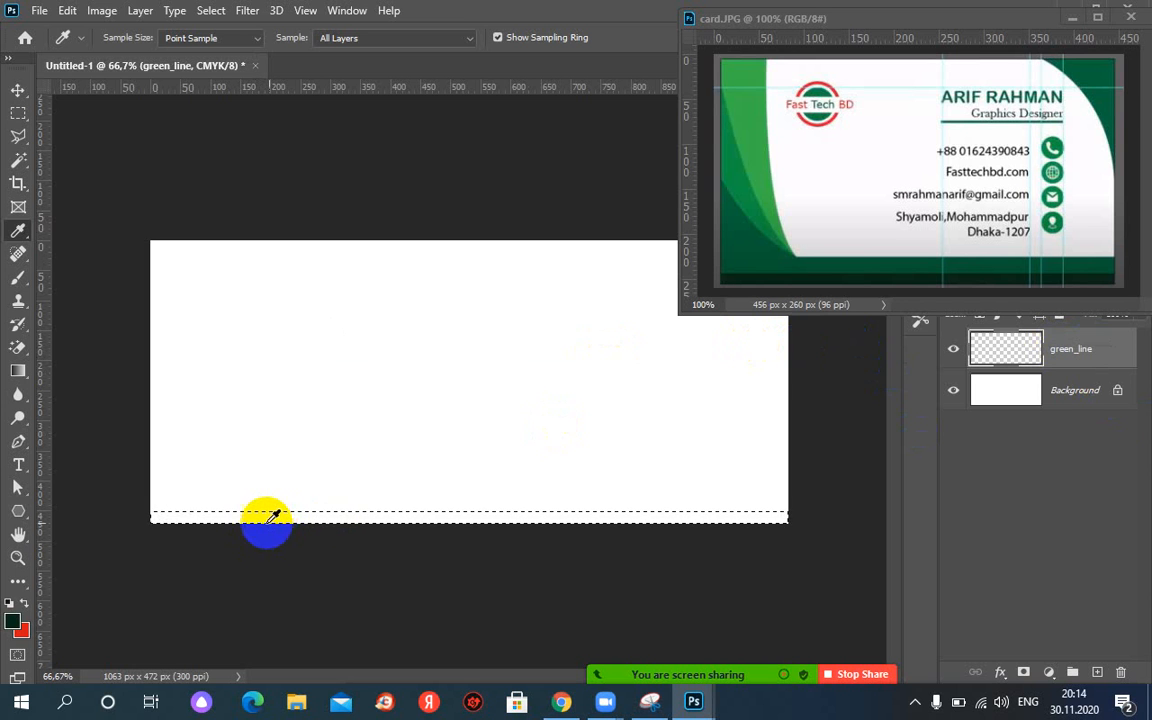
pyautogui.hotkey('alt', 'BackSpace')
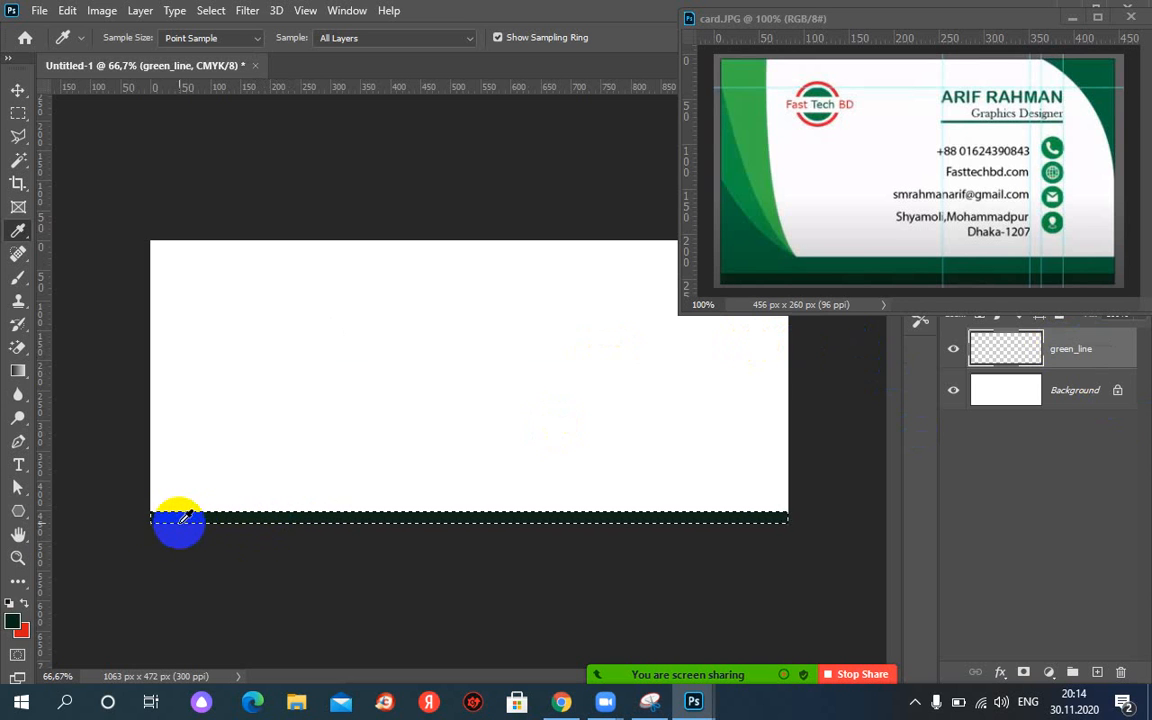
pyautogui.hotkey('ctrl', 'd')
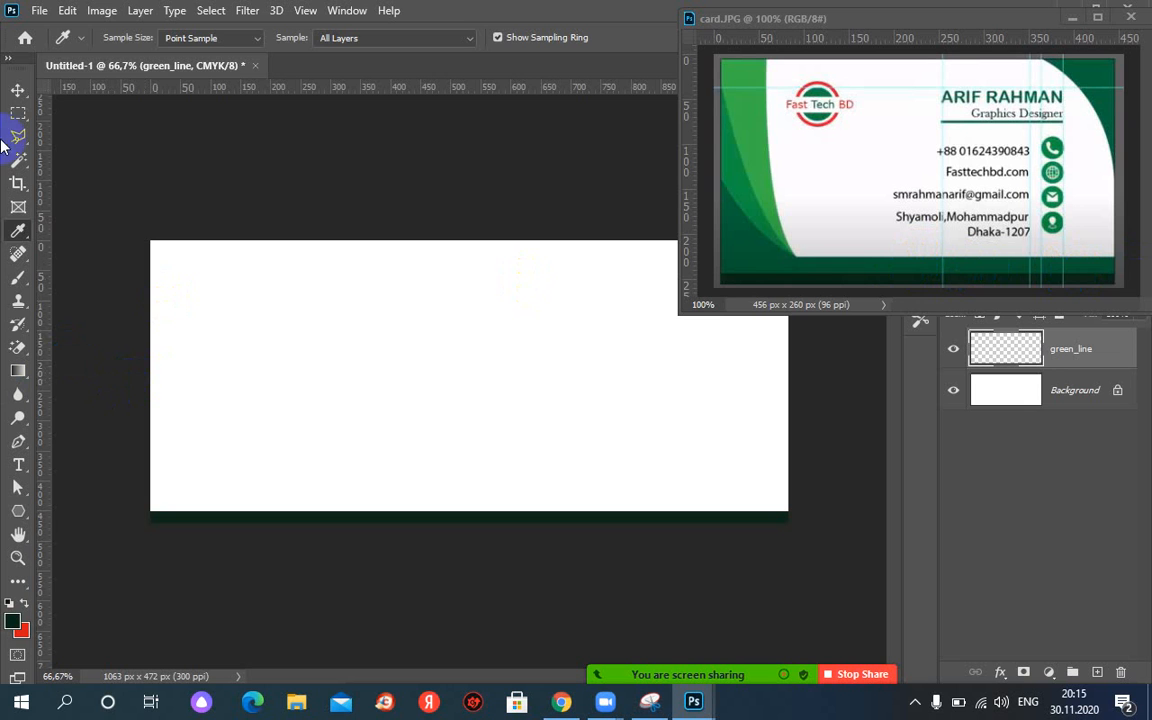
pyautogui.click(18, 113)
pyautogui.moveTo(155, 489); pyautogui.dragTo(788, 510)
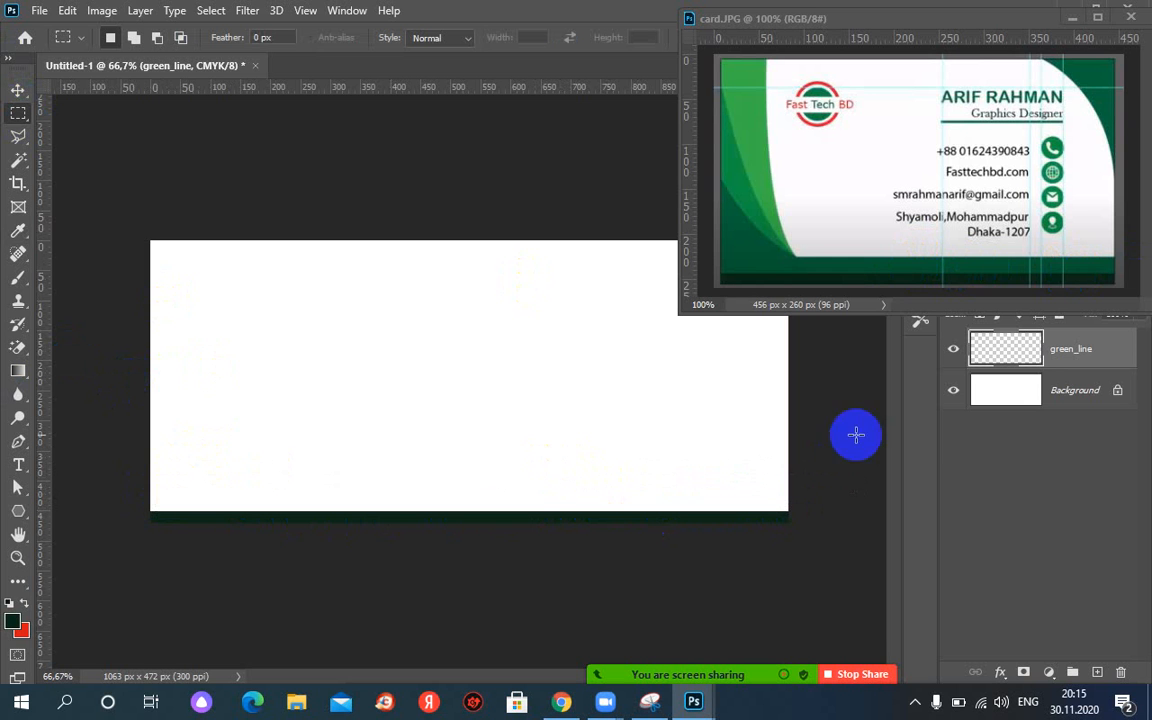
# Duplicate the green_line layer as green_line copy.
pyautogui.rightClick(1090, 353)
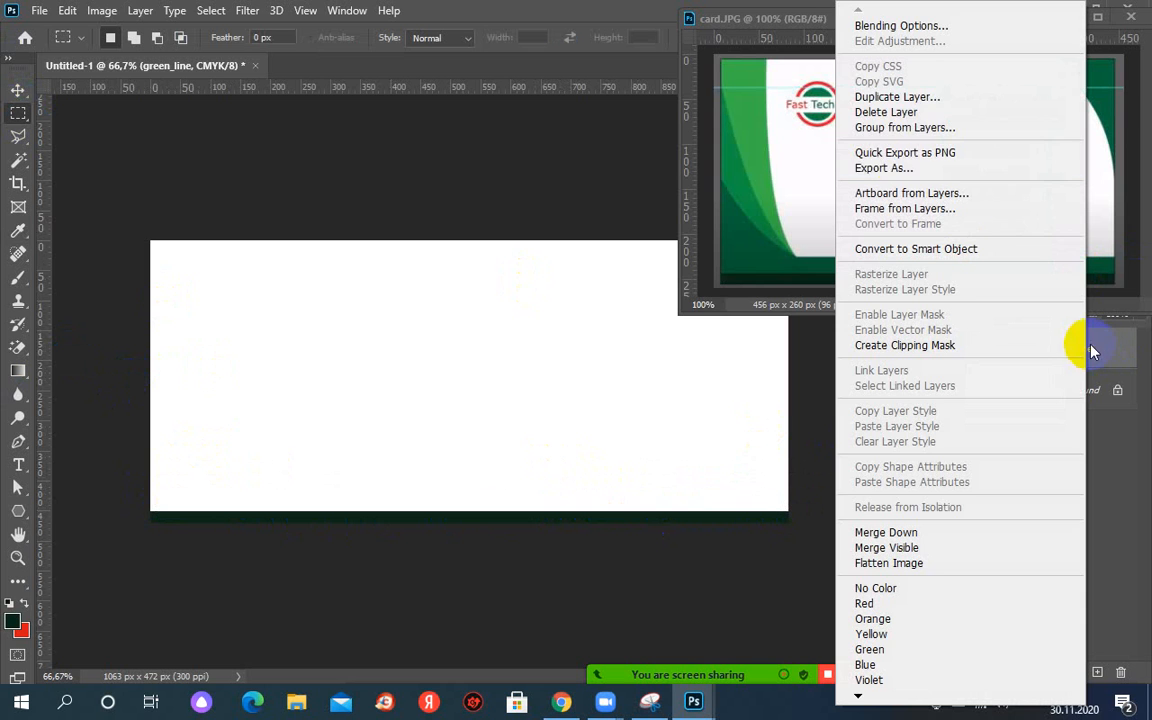
pyautogui.click(880, 97)
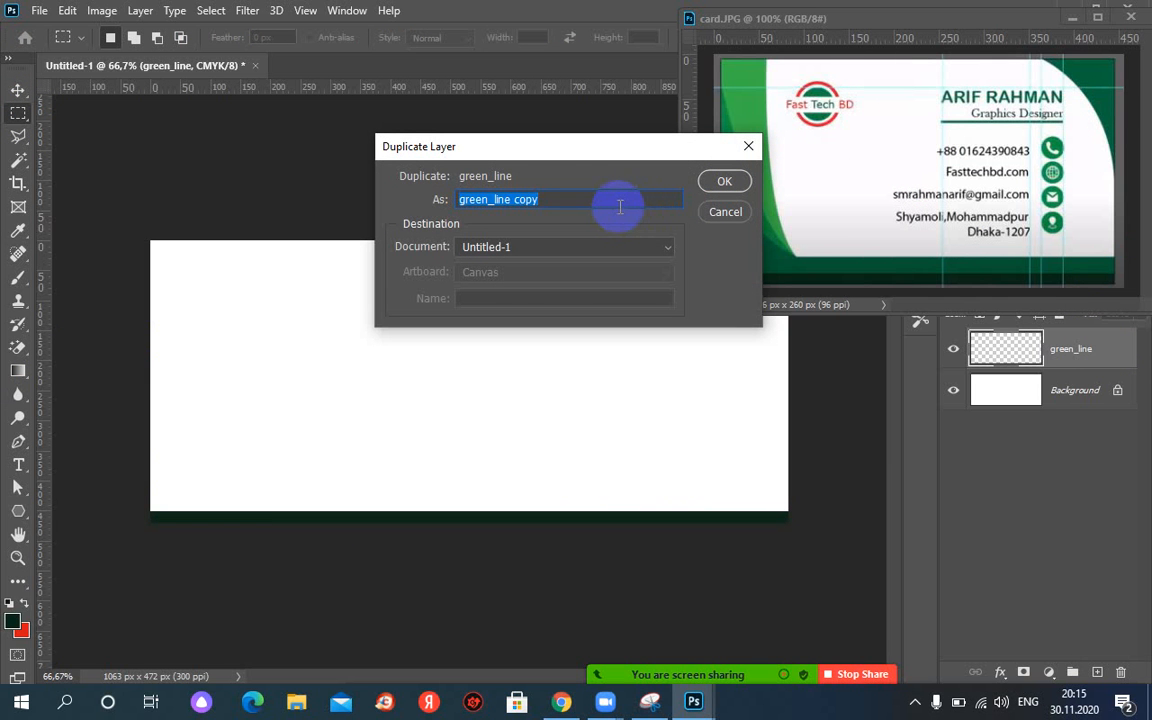
pyautogui.click(724, 181)
pyautogui.click(589, 435)
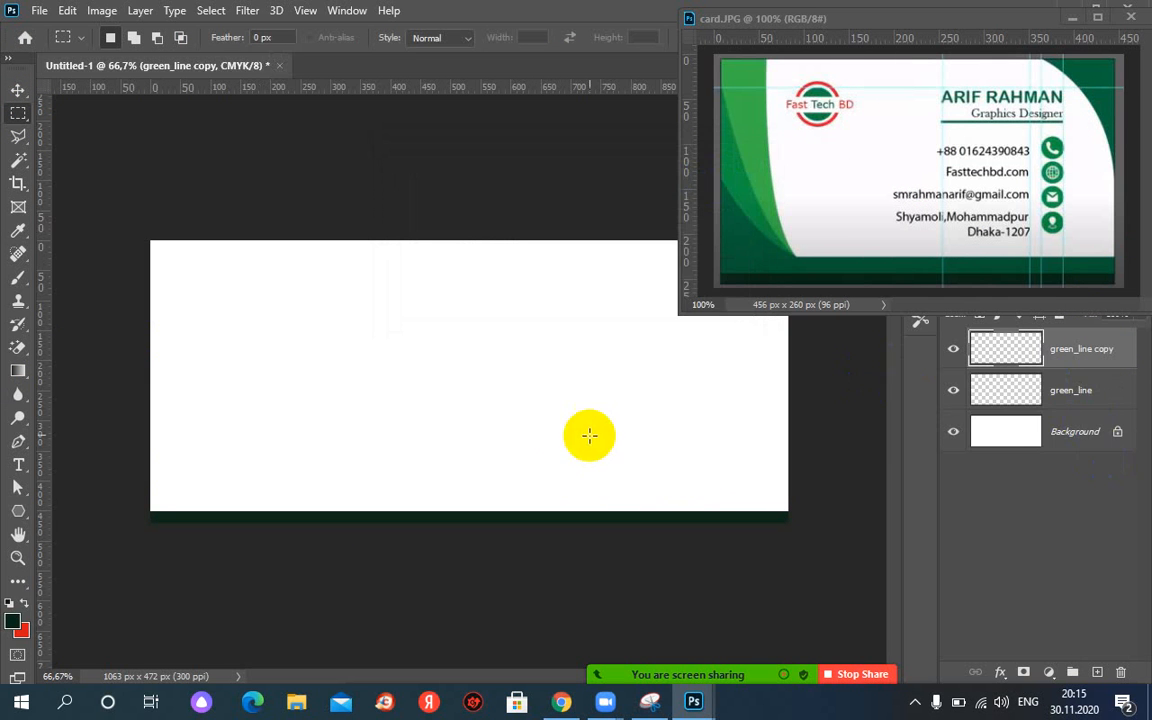
# Stretch the green_line copy bar upward to about 176% height and load its outline as a selection.
pyautogui.click(18, 91)
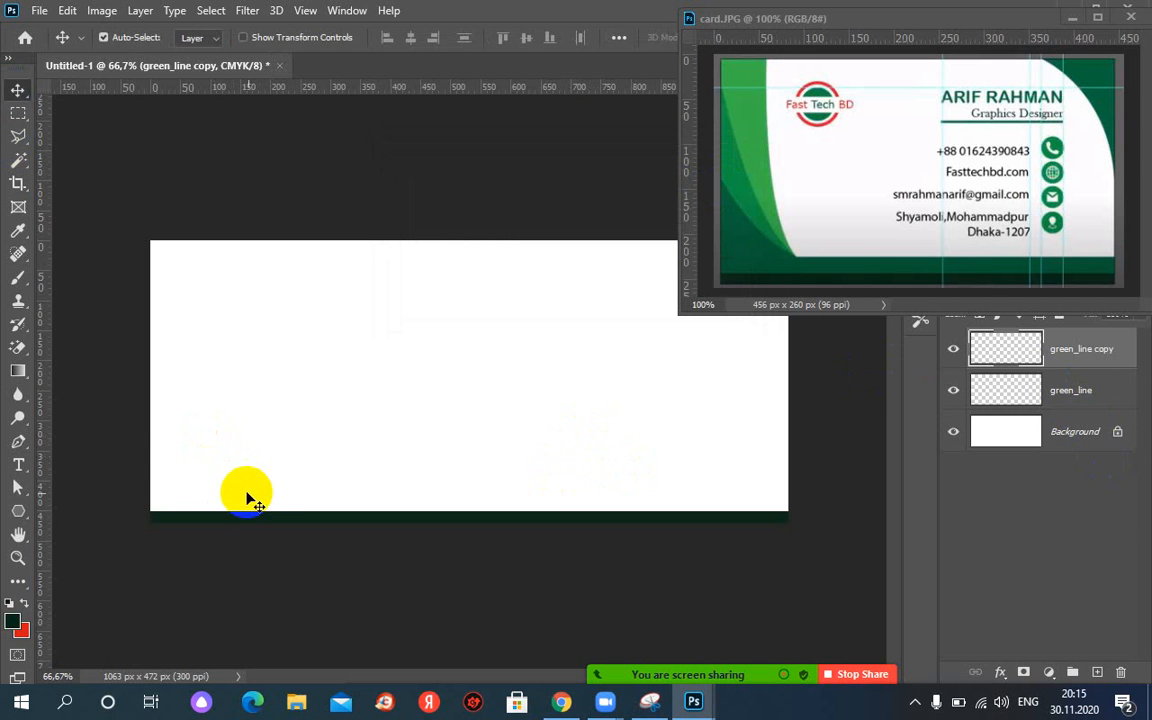
pyautogui.moveTo(255, 497); pyautogui.dragTo(261, 479)
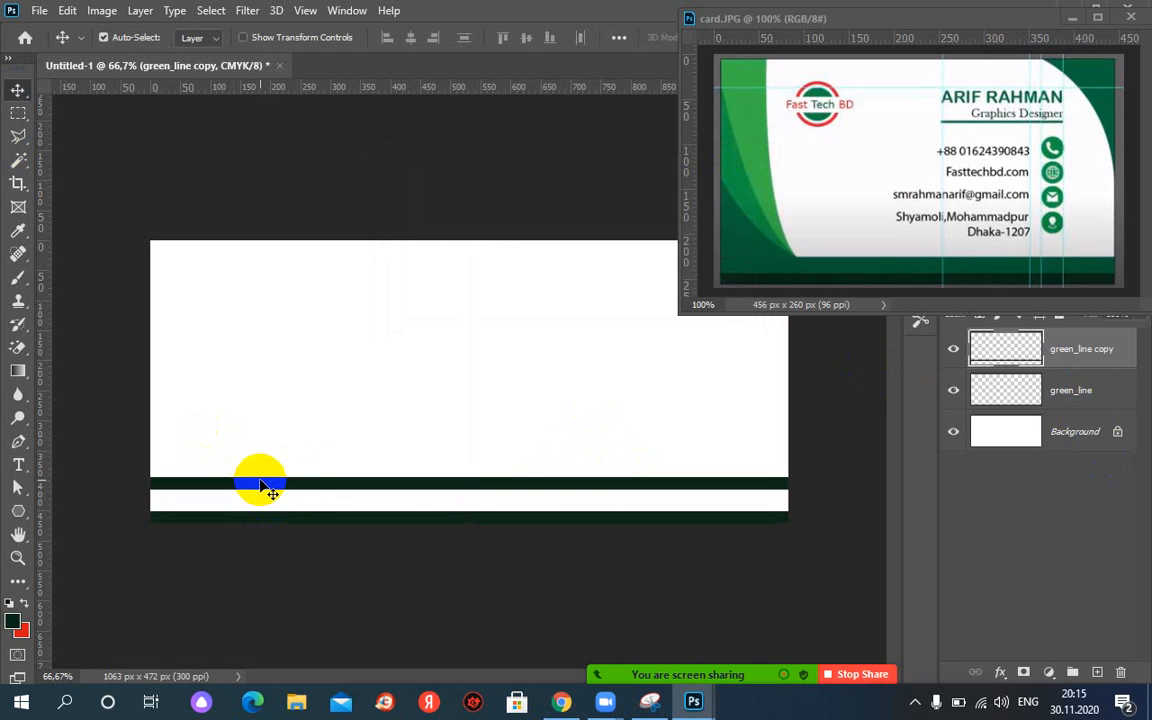
pyautogui.hotkey('ctrl', 'z')
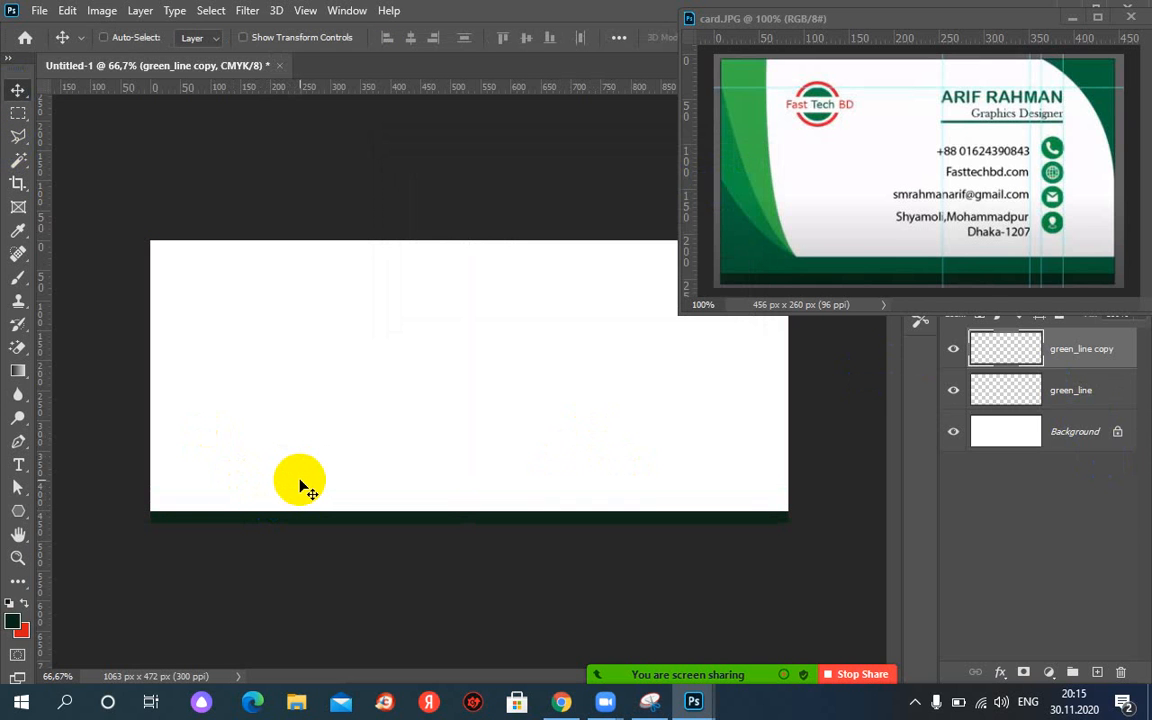
pyautogui.hotkey('ctrl', 't')
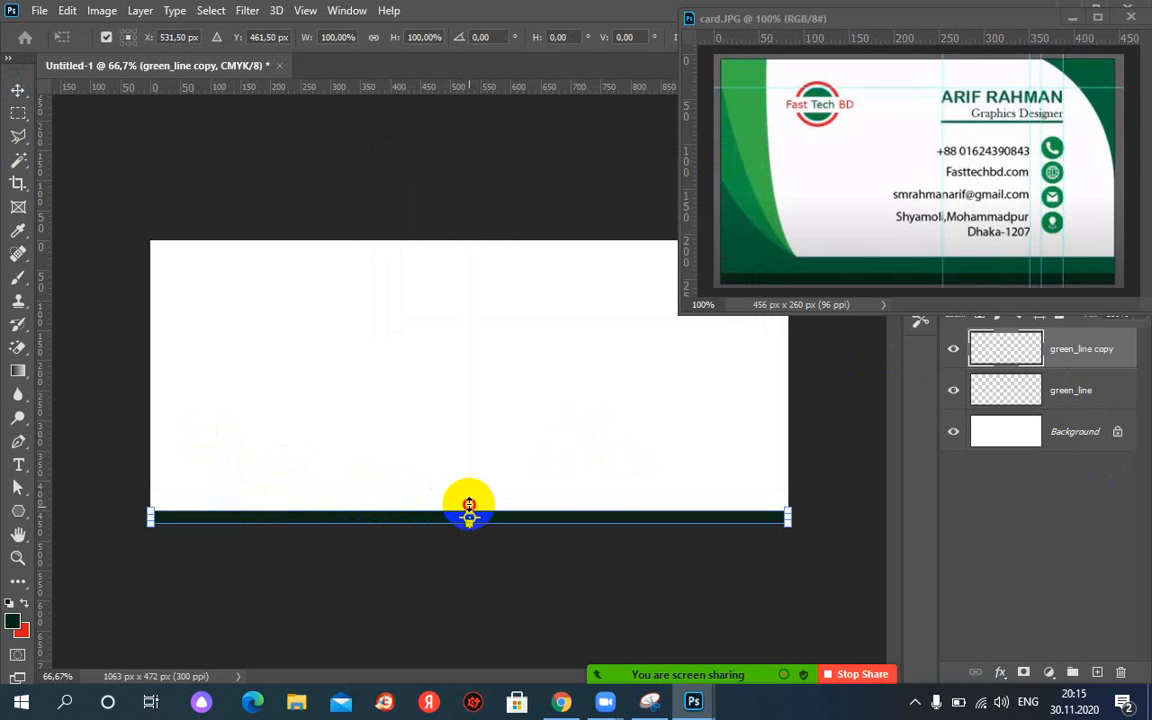
pyautogui.moveTo(469, 505); pyautogui.dragTo(469, 501)
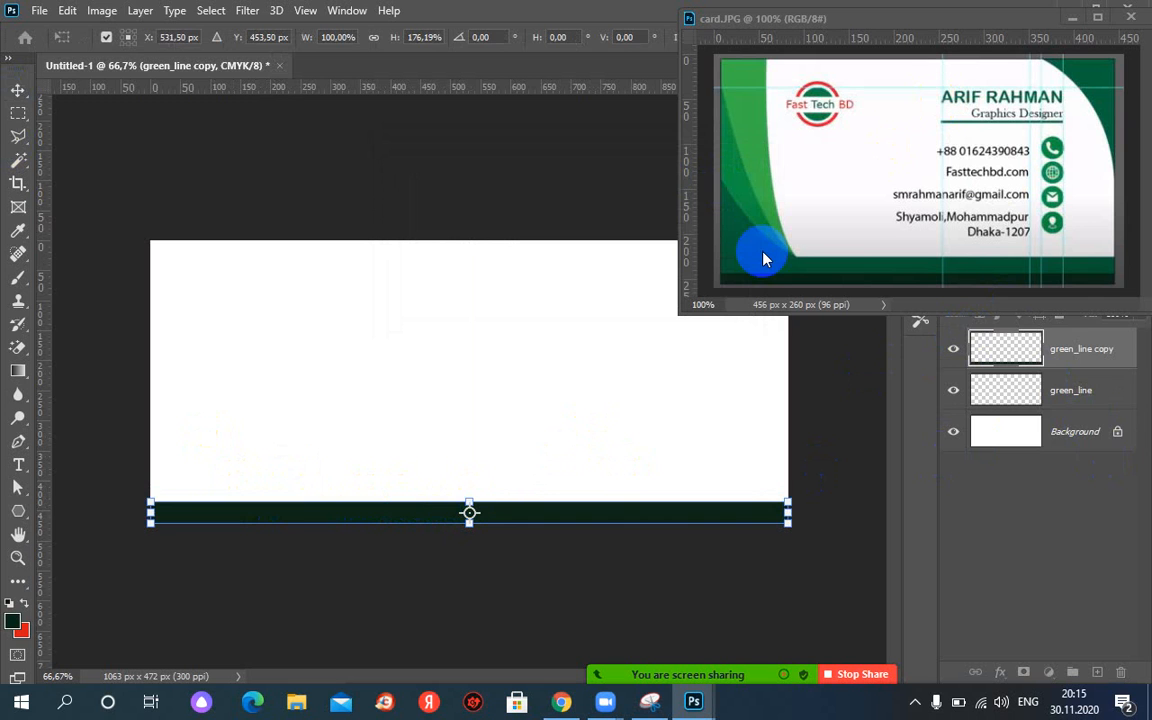
pyautogui.press('Return')
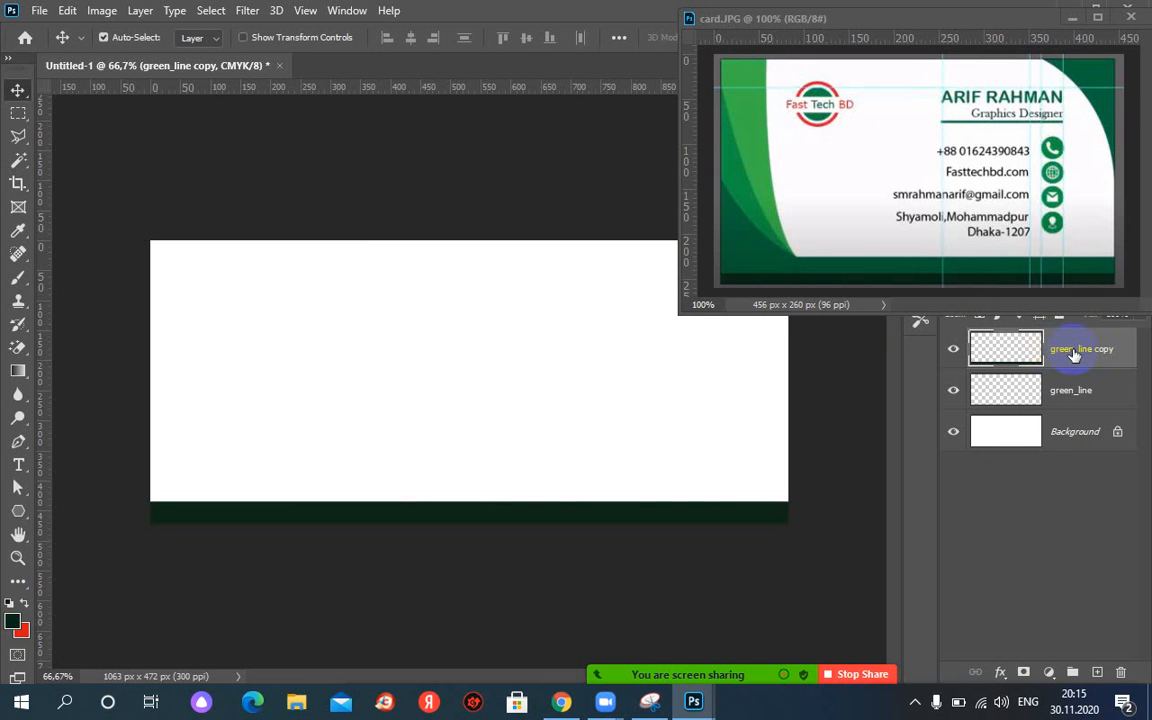
pyautogui.click(997, 352)
pyautogui.keyDown('ctrl'); pyautogui.click(999, 391); pyautogui.keyUp('ctrl')
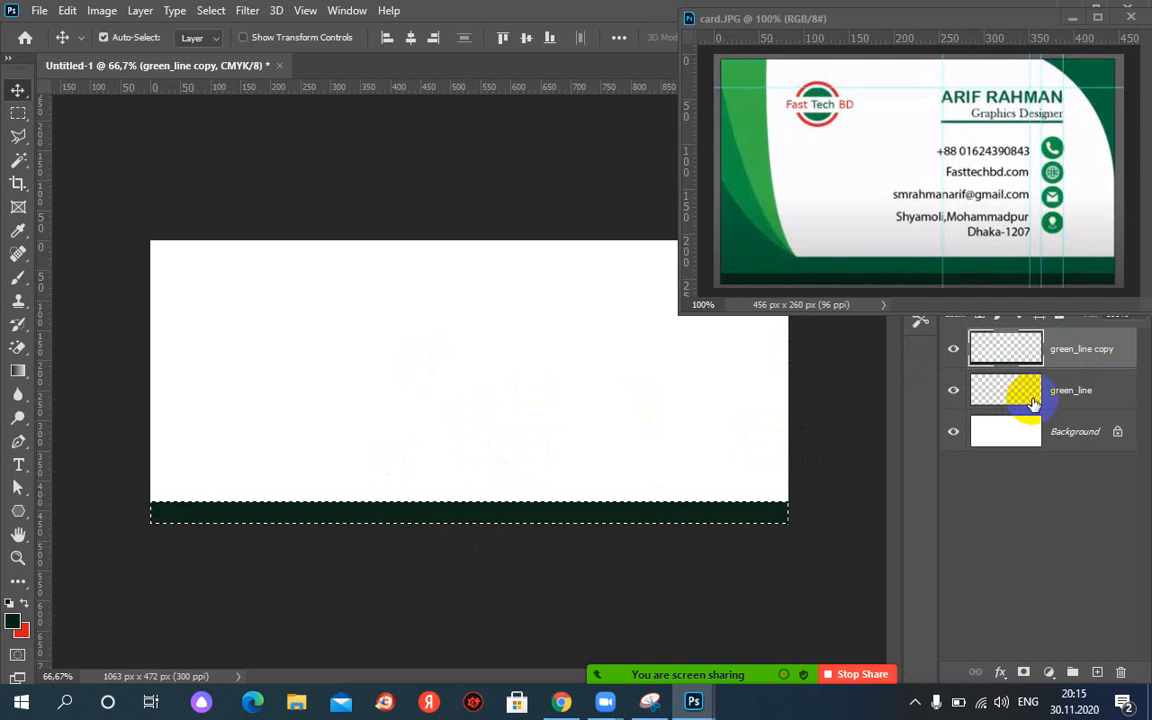
# Recolour the green_line copy bar with a lighter sampled green and deselect.
pyautogui.click(228, 235)
pyautogui.click(18, 230)
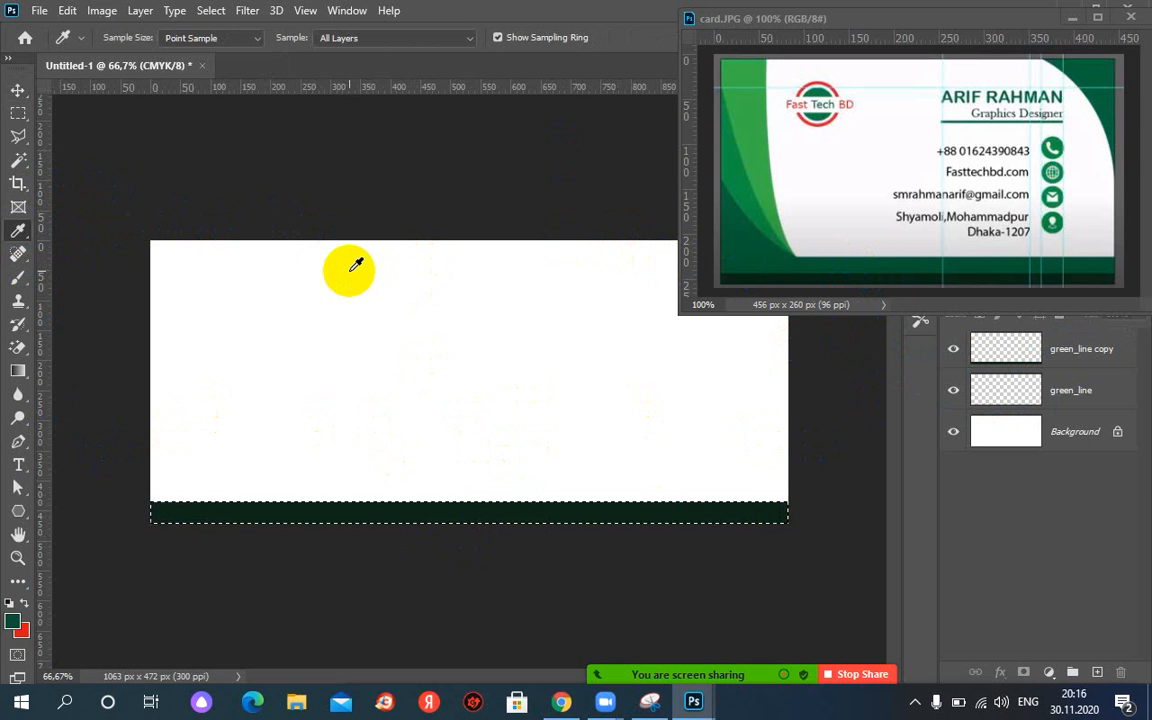
pyautogui.click(1052, 357)
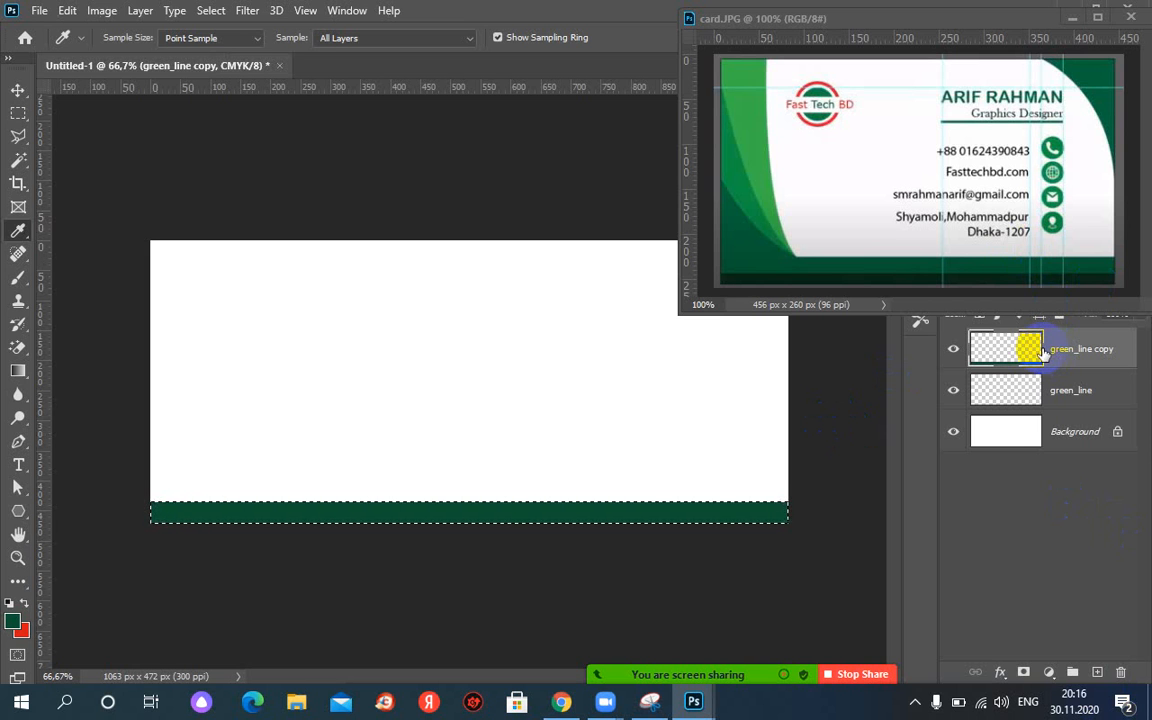
pyautogui.hotkey('ctrl', 'd')
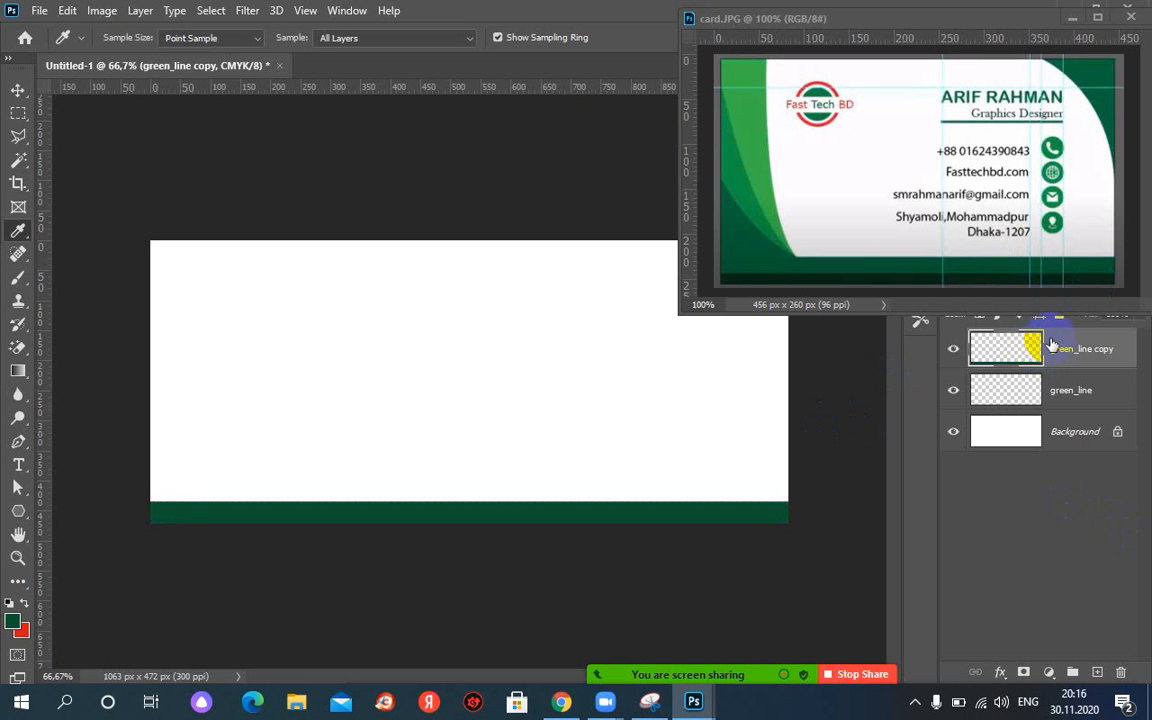
# Compare the bands by toggling green_line copy's visibility, then place it below green_line.
pyautogui.click(955, 352)
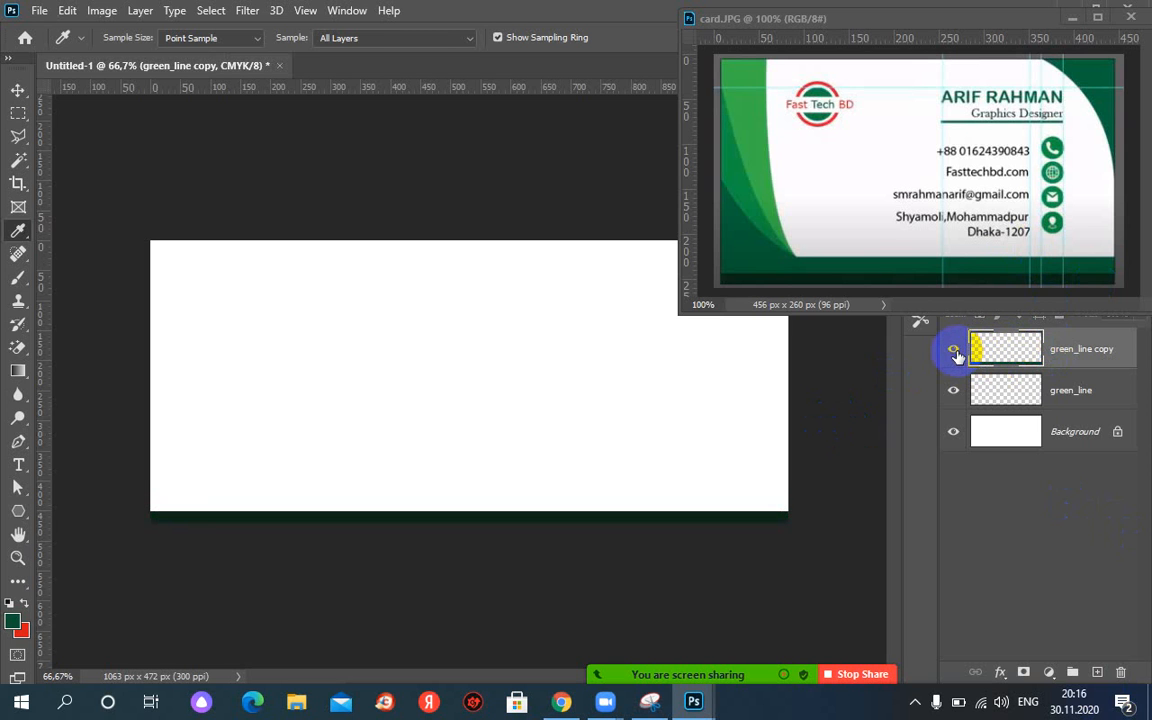
pyautogui.click(955, 352)
pyautogui.click(955, 352)
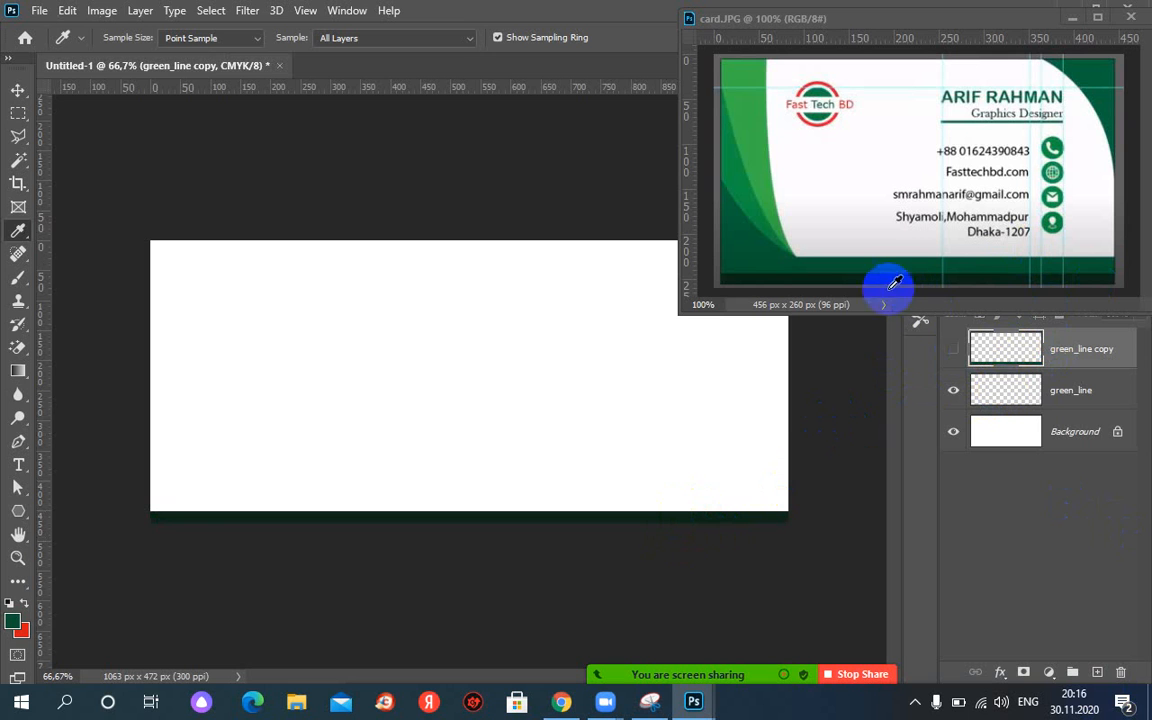
pyautogui.click(954, 348)
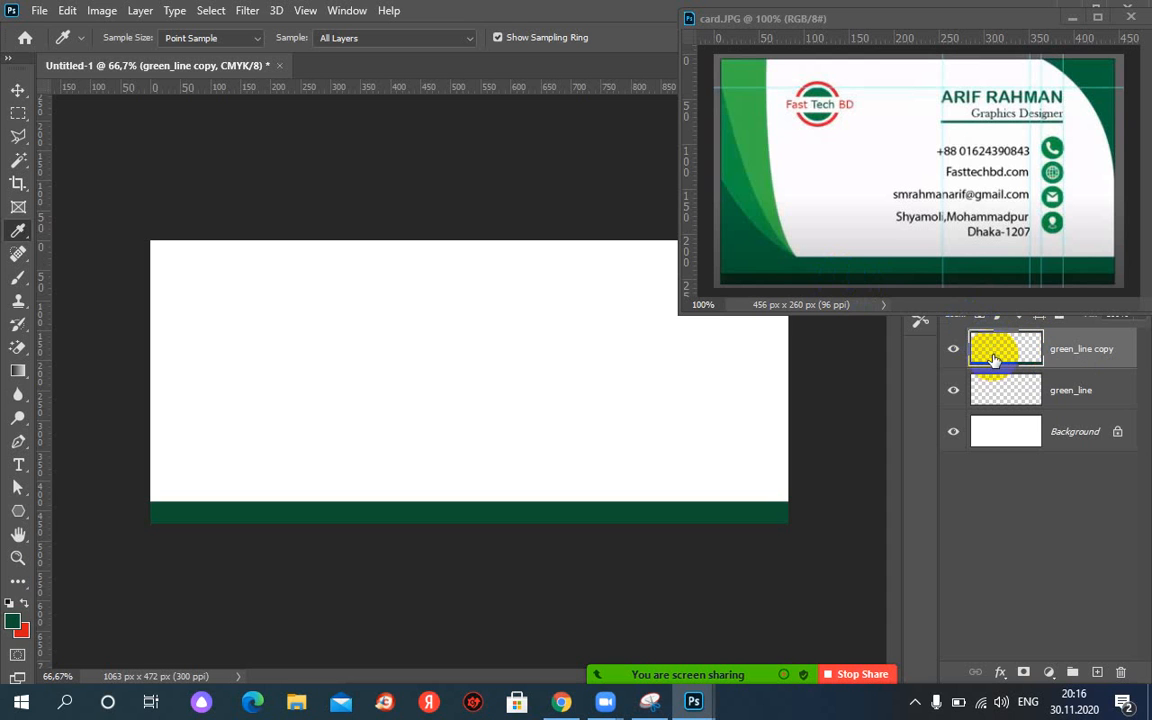
pyautogui.click(953, 349)
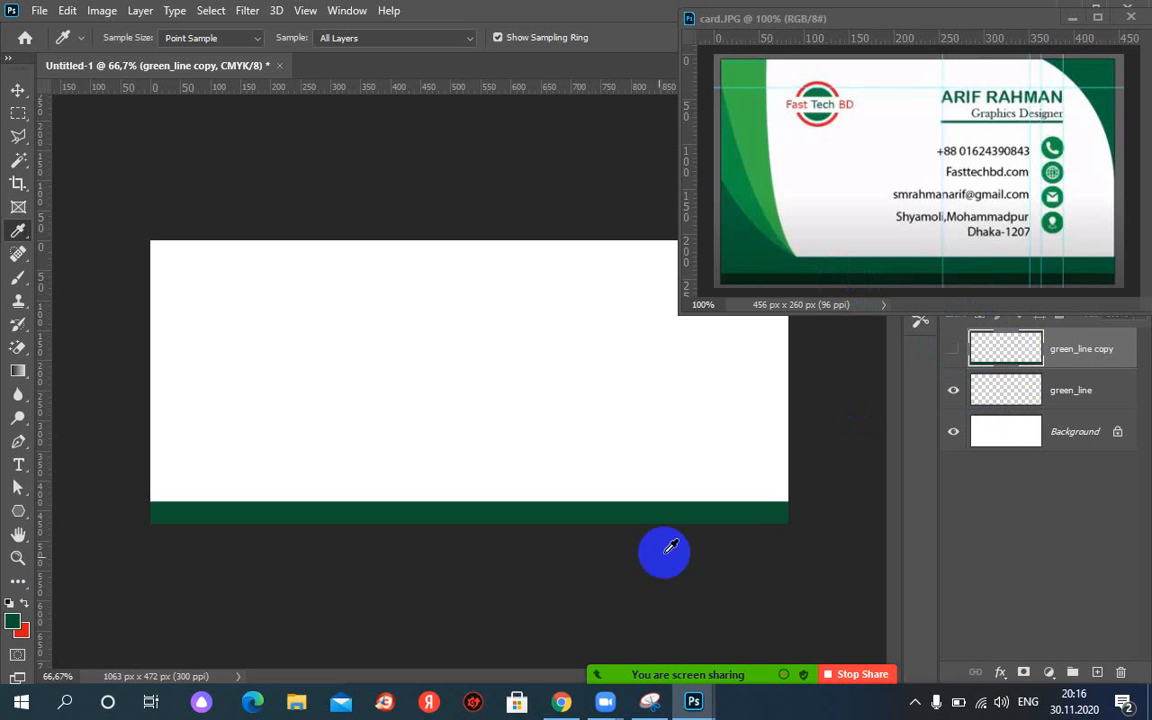
pyautogui.click(953, 349)
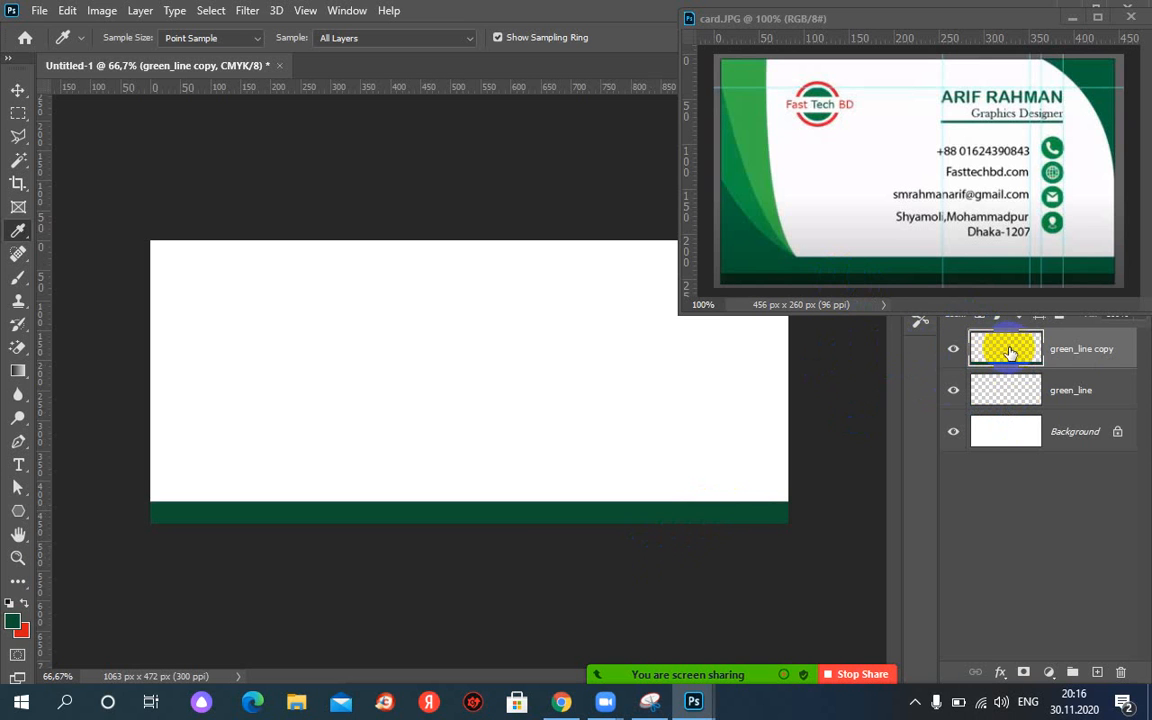
pyautogui.moveTo(1010, 350); pyautogui.dragTo(1008, 401)
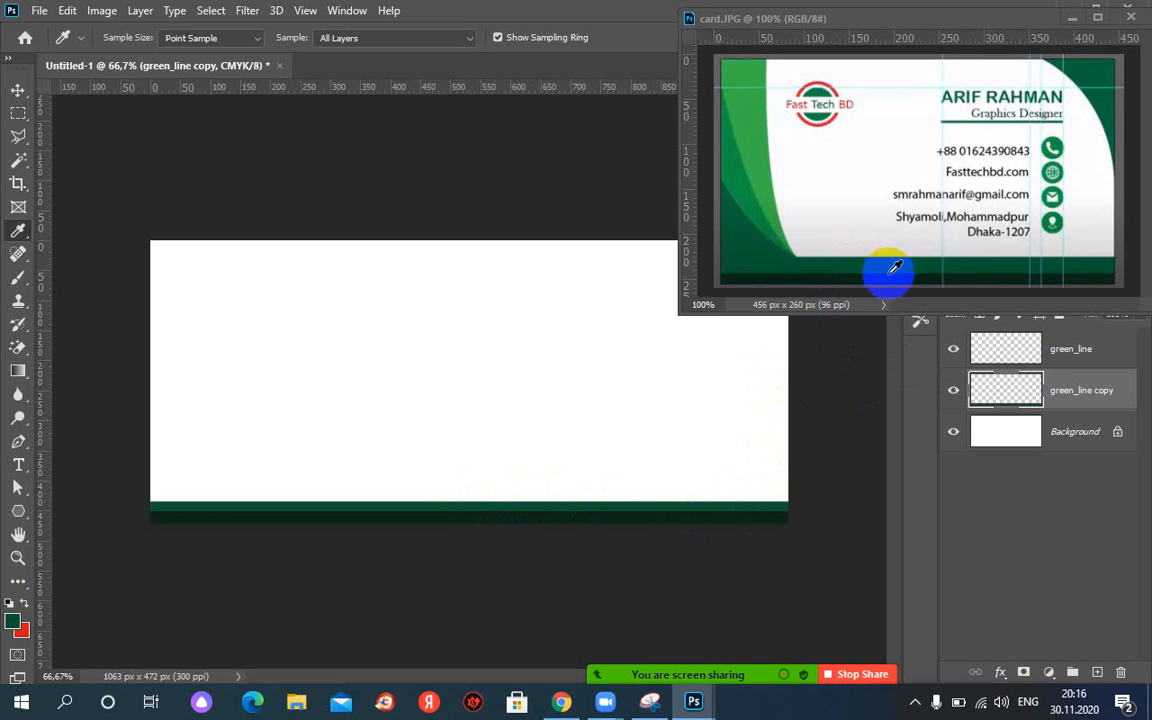
# Try stretching the lighter green band taller with Free Transform, then revert and cancel.
pyautogui.click(954, 391)
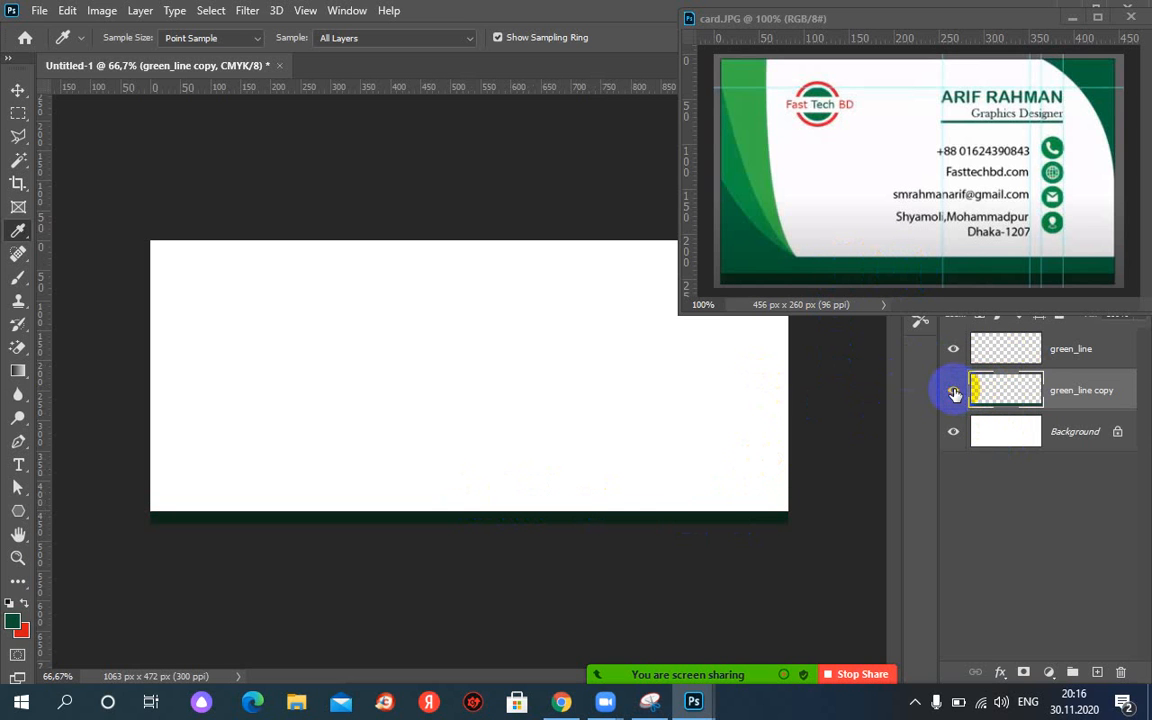
pyautogui.click(954, 391)
pyautogui.hotkey('ctrl', 't')
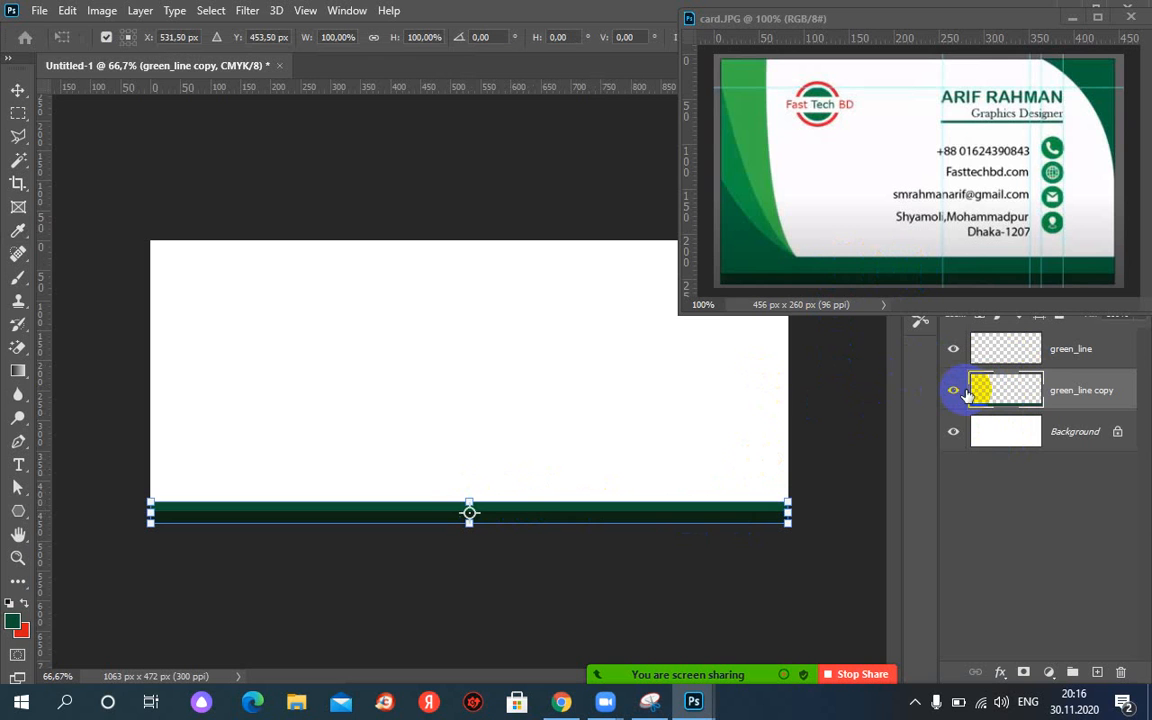
pyautogui.click(500, 505)
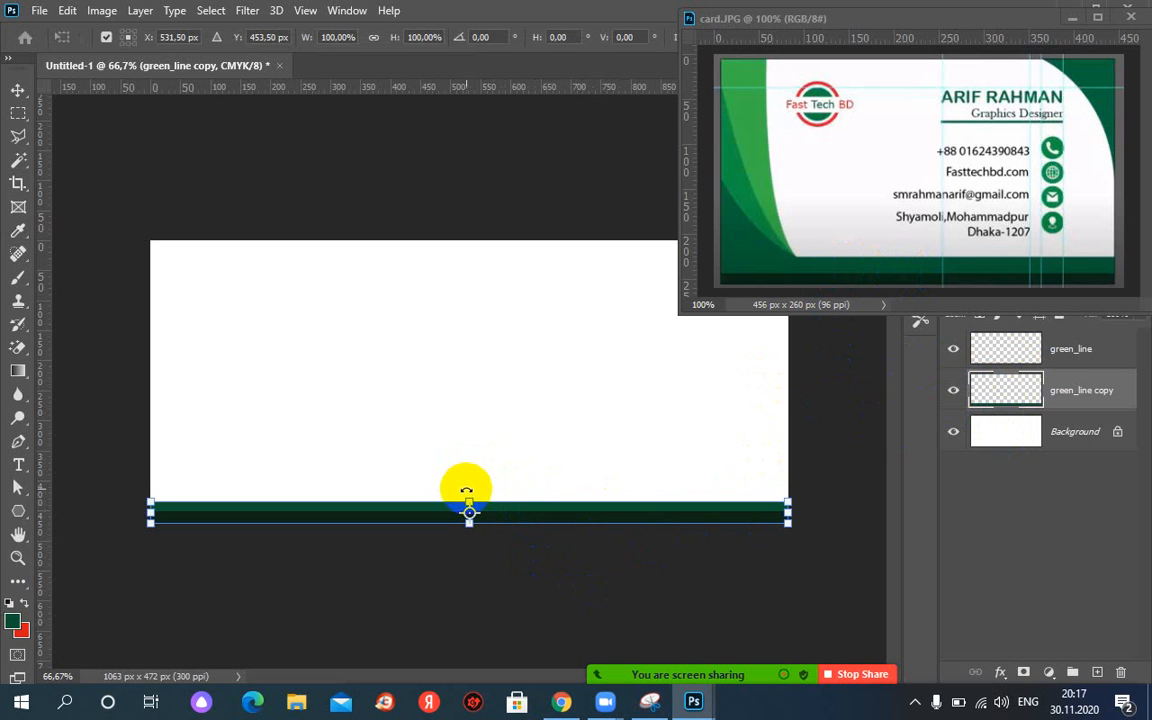
pyautogui.moveTo(468, 496); pyautogui.dragTo(469, 484)
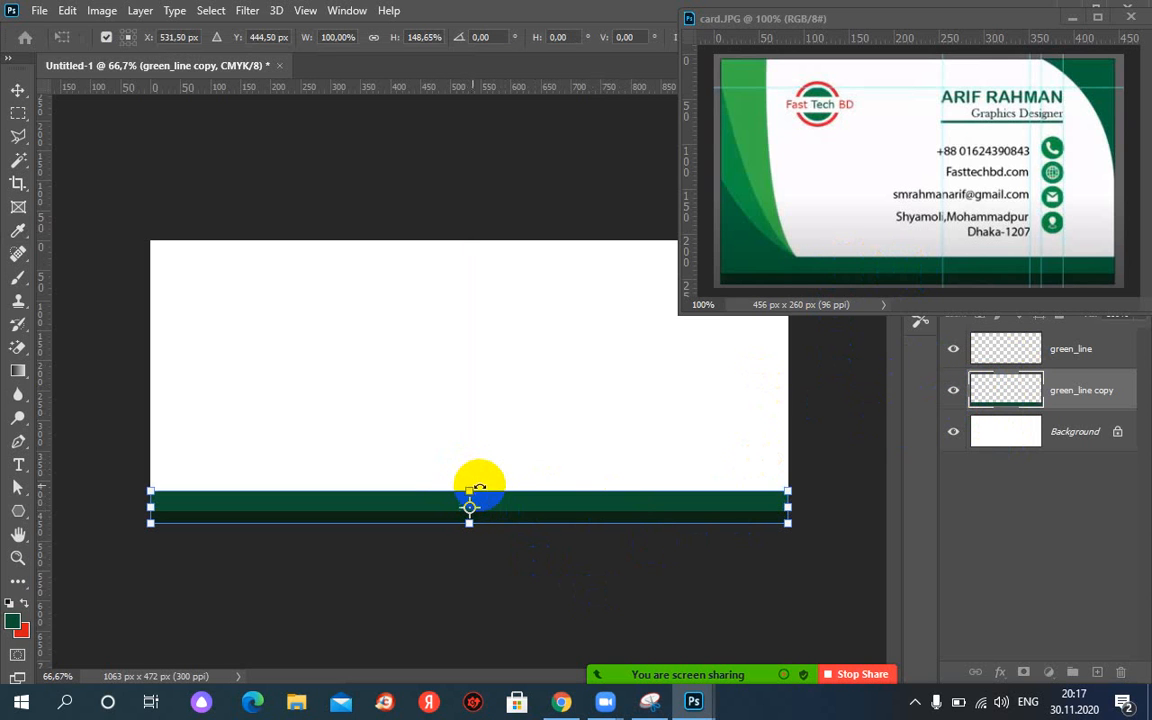
pyautogui.hotkey('ctrl', 'z')
pyautogui.press('i')
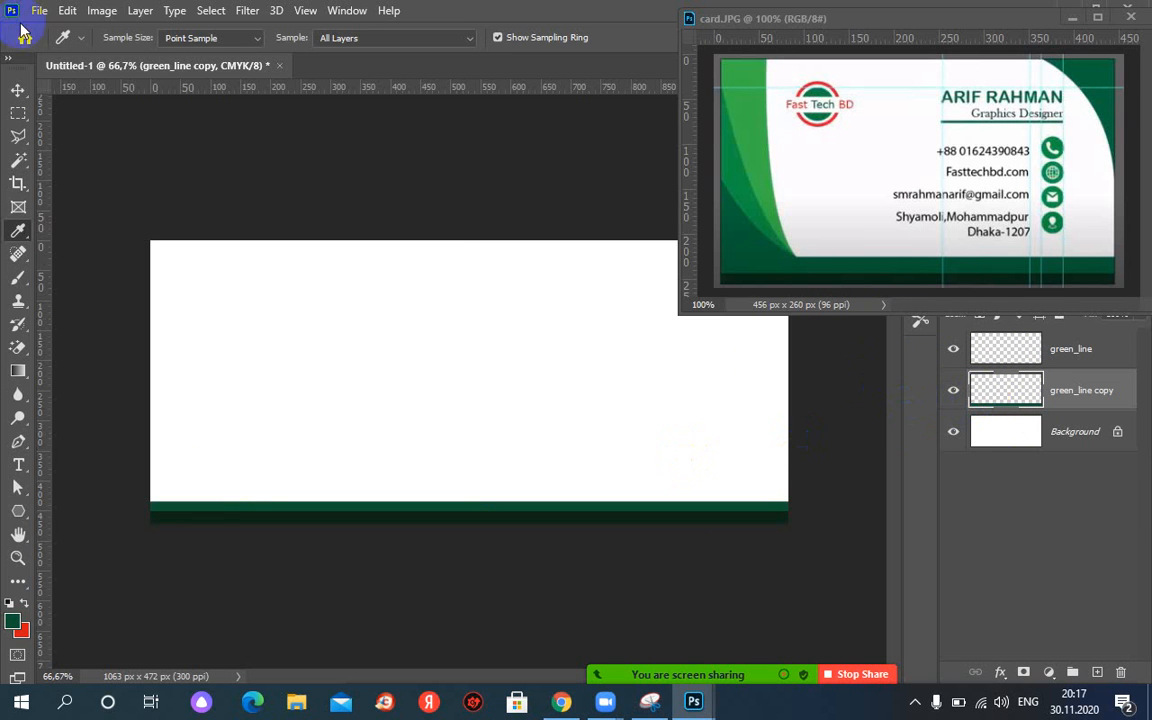
# Nudge the lighter green band a few pixels up using the Move tool's arrow keys.
pyautogui.click(18, 91)
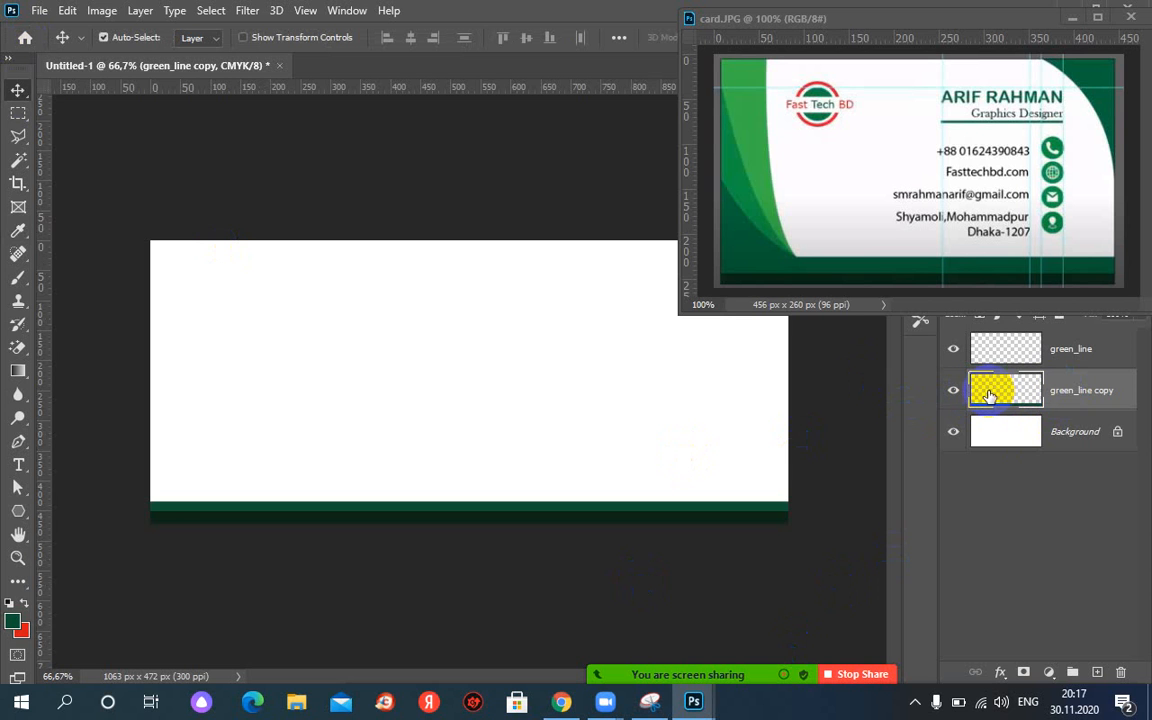
pyautogui.press('Up')
pyautogui.press('Up')
pyautogui.press('Up')
pyautogui.press('Up')
pyautogui.press('Up')
pyautogui.press('Up')
pyautogui.press('Up')
pyautogui.press('Up')
pyautogui.press('Up')
pyautogui.press('Up')
pyautogui.press('Up')
pyautogui.press('Up')
pyautogui.press('Up')
pyautogui.press('Up')
pyautogui.press('Up')
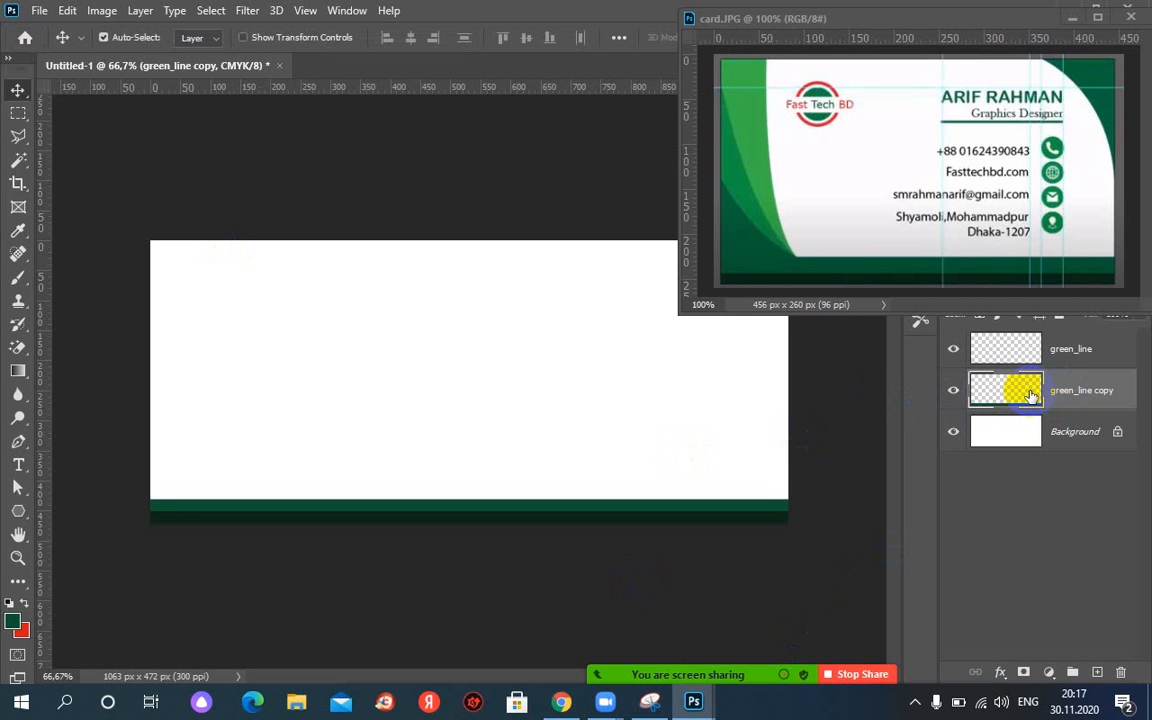
pyautogui.press('Up')
pyautogui.press('Up')
pyautogui.press('Up')
pyautogui.press('Up')
pyautogui.press('Up')
pyautogui.press('Up')
pyautogui.press('Up')
pyautogui.press('Up')
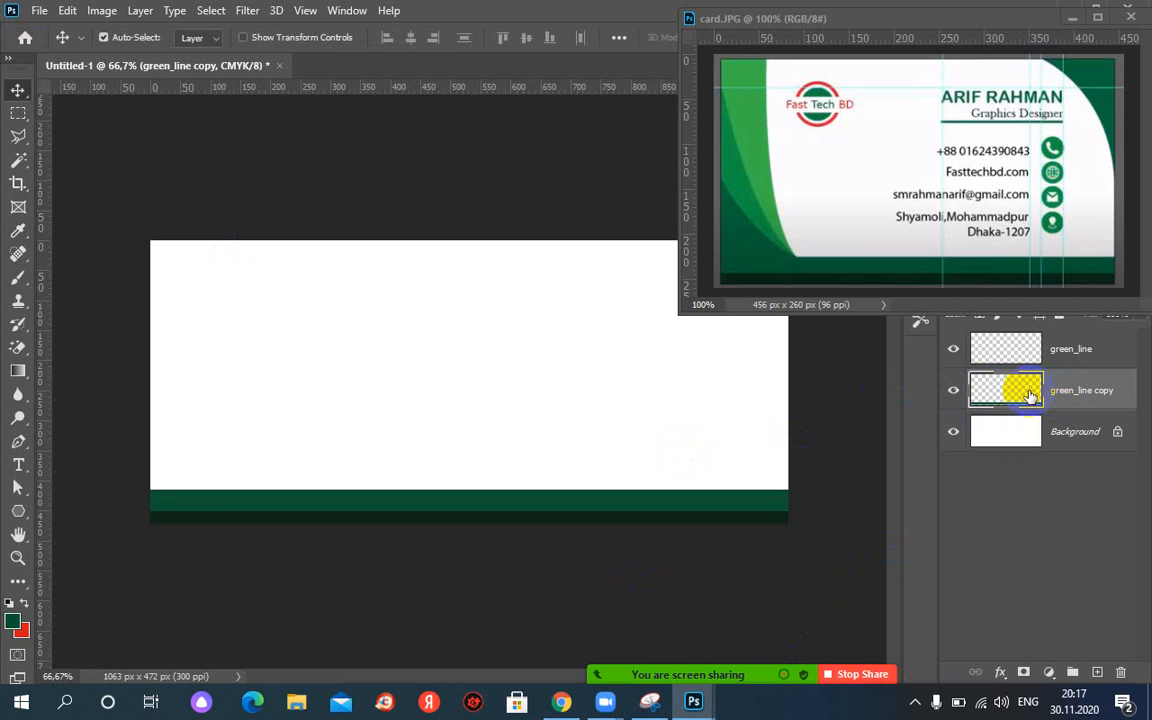
pyautogui.press('Down')
pyautogui.press('Down')
pyautogui.press('Down')
pyautogui.press('Down')
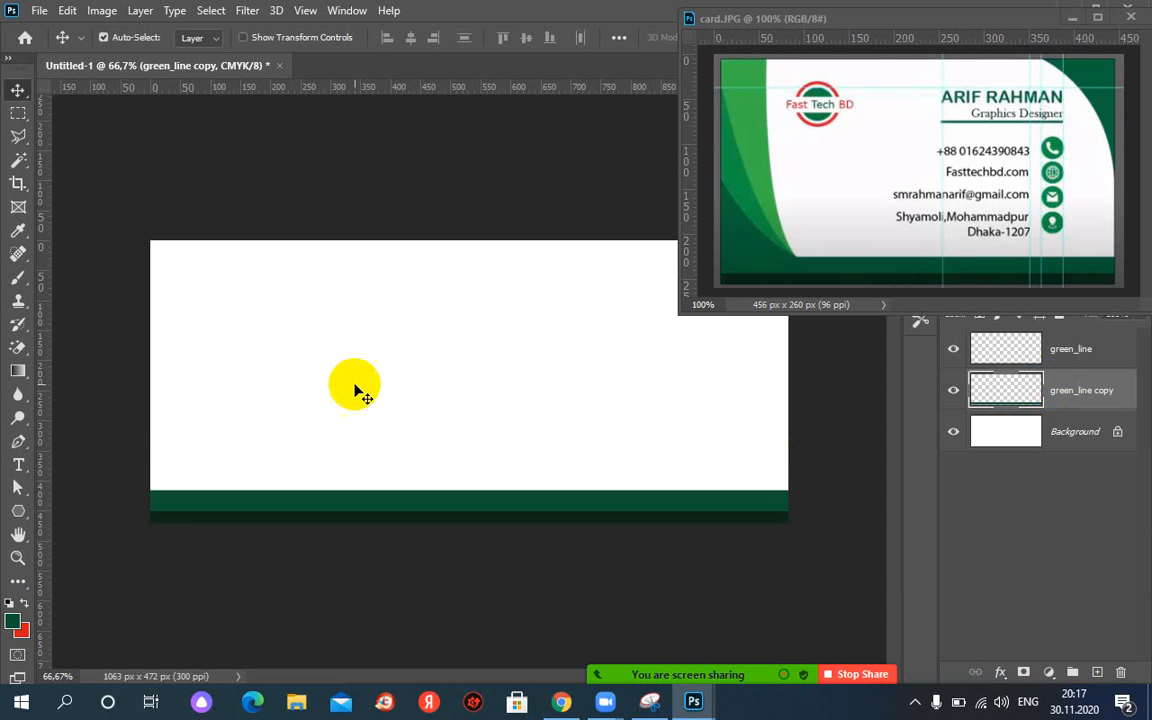
pyautogui.press('Up')
pyautogui.press('Up')
pyautogui.press('Up')
pyautogui.press('Up')
pyautogui.press('Up')
pyautogui.press('Up')
pyautogui.press('Down')
pyautogui.press('Down')
pyautogui.press('Down')
pyautogui.press('Down')
pyautogui.press('Down')
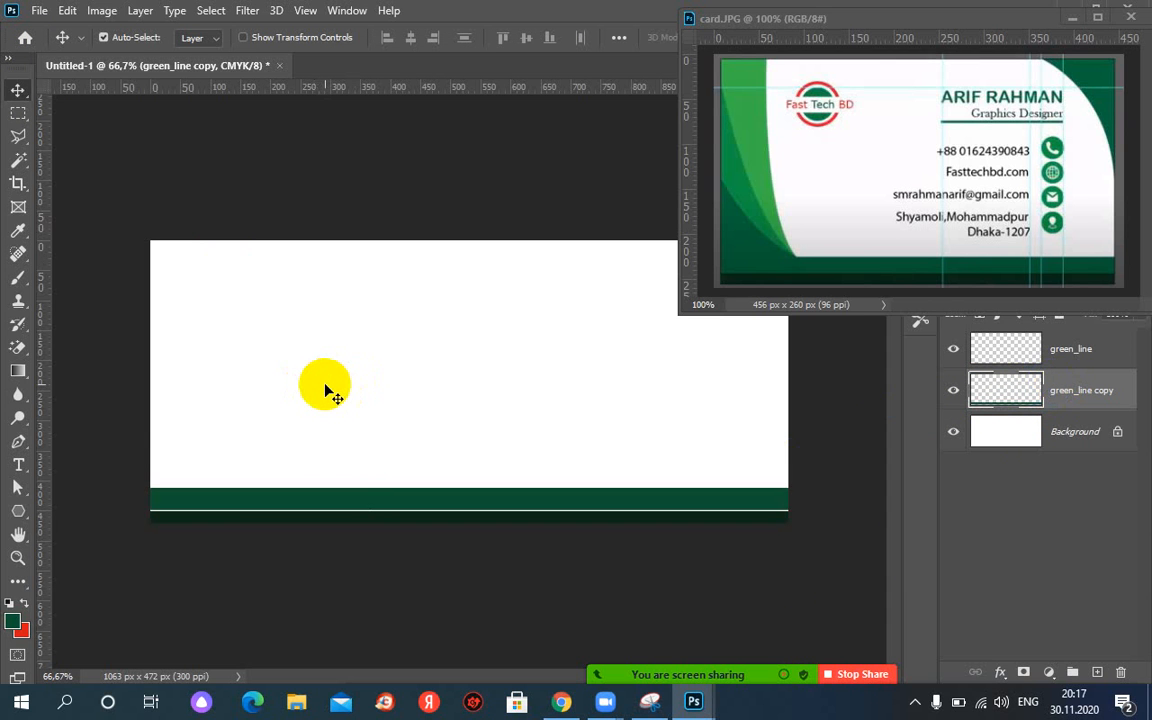
pyautogui.press('Down')
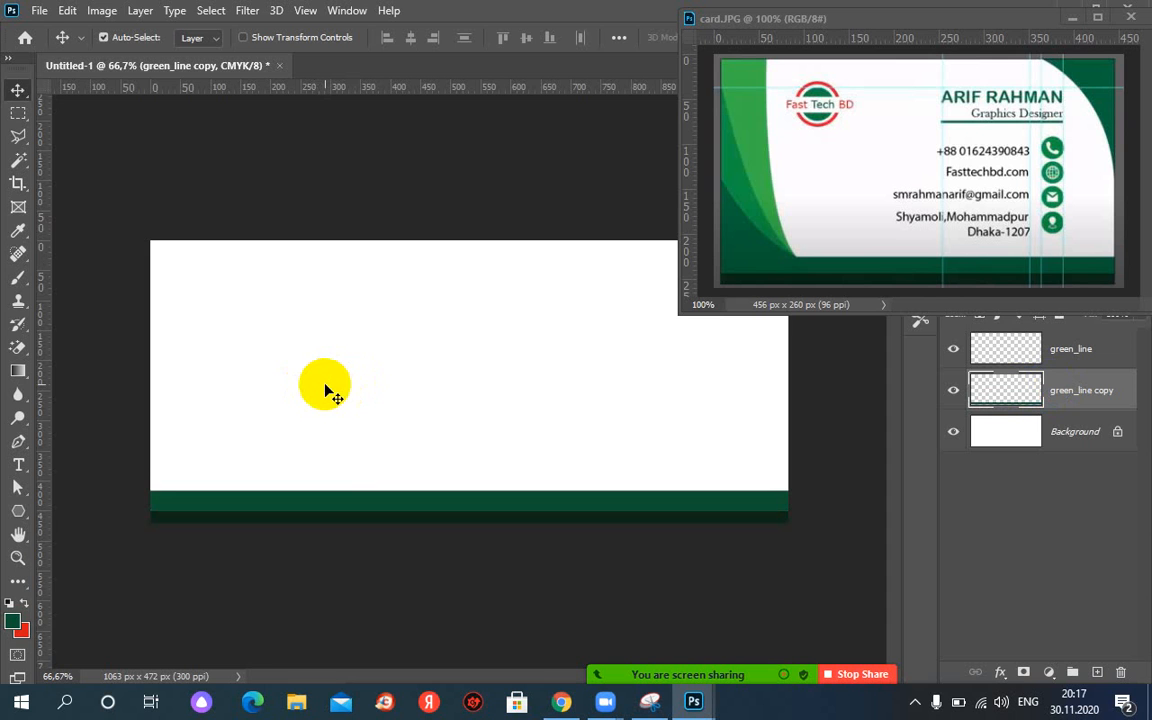
pyautogui.press('Down')
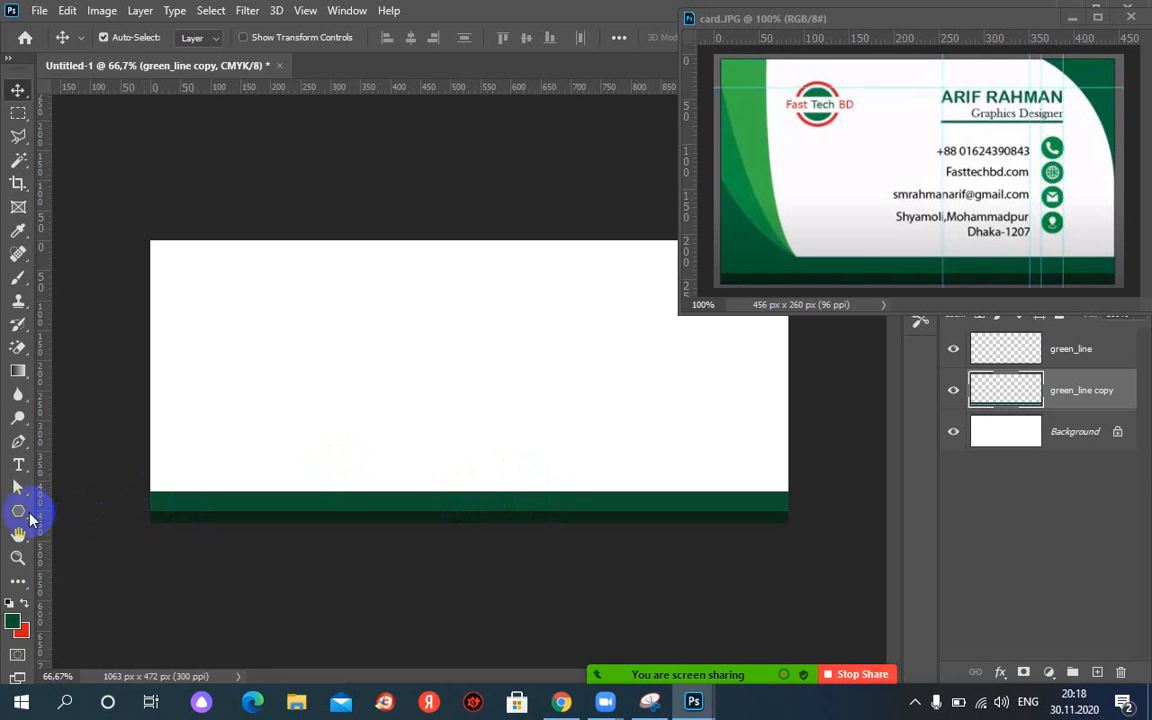
# Pick the Polygon tool, restore and re-maximize the window, then make the Pen tool active.
pyautogui.moveTo(20, 518); pyautogui.dragTo(77, 572)
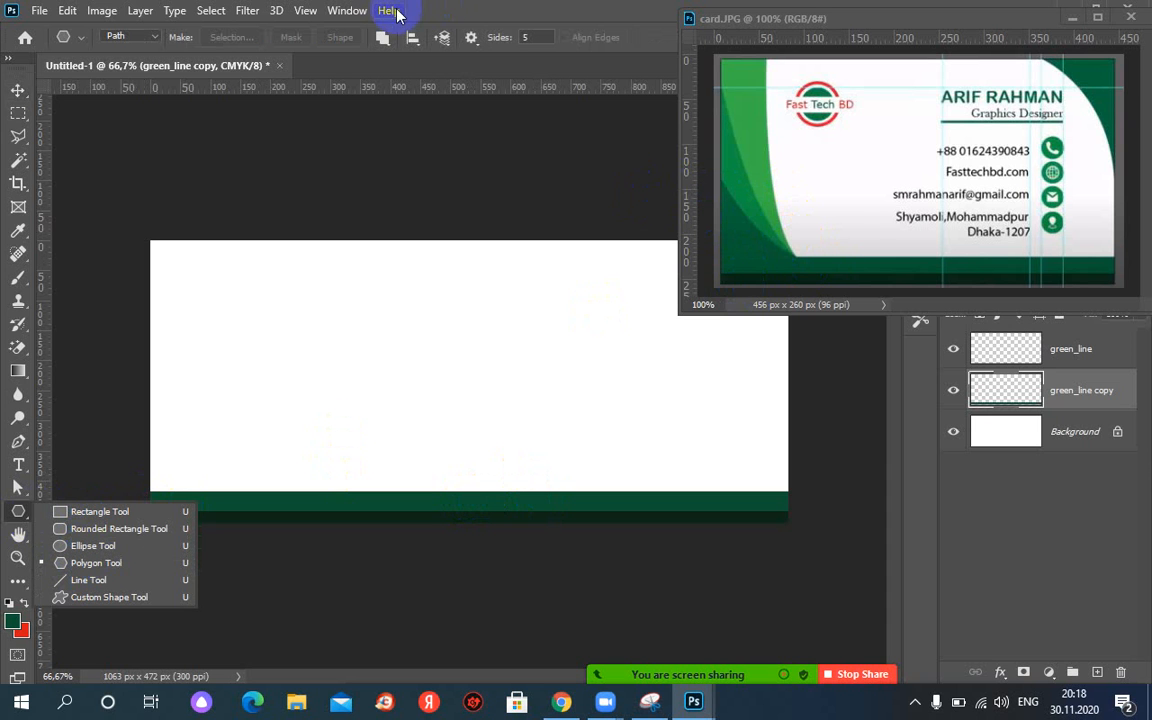
pyautogui.doubleClick(480, 17)
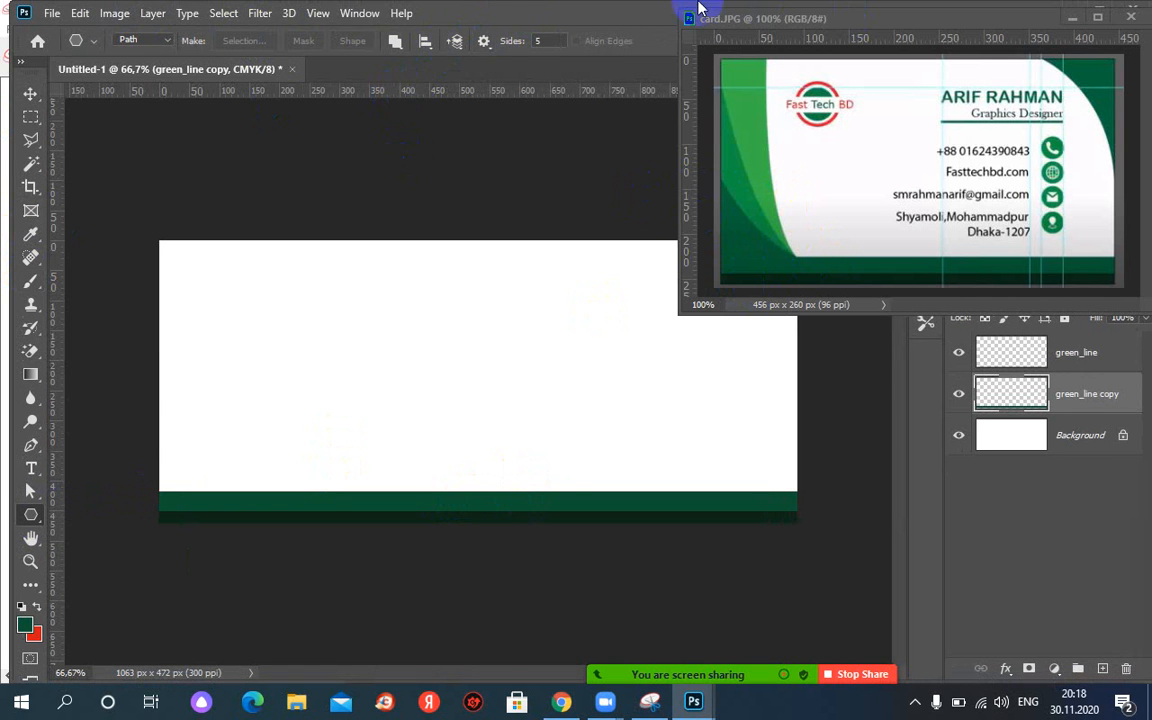
pyautogui.moveTo(625, 12); pyautogui.dragTo(705, 12)
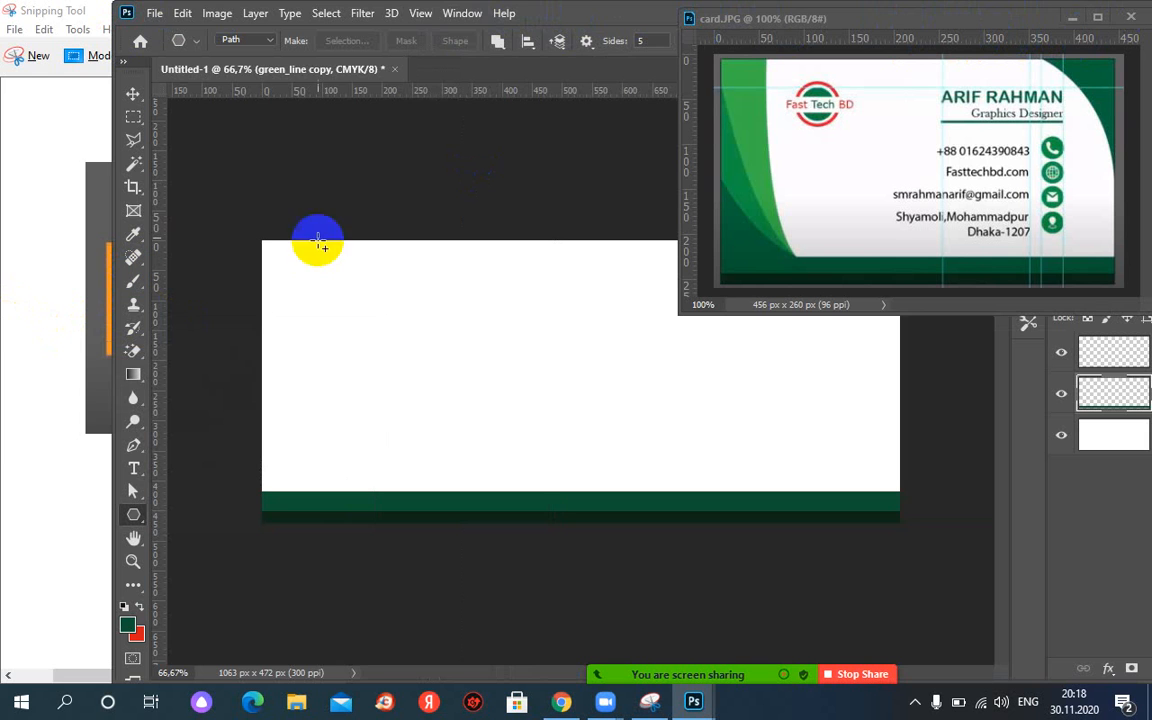
pyautogui.doubleClick(645, 18)
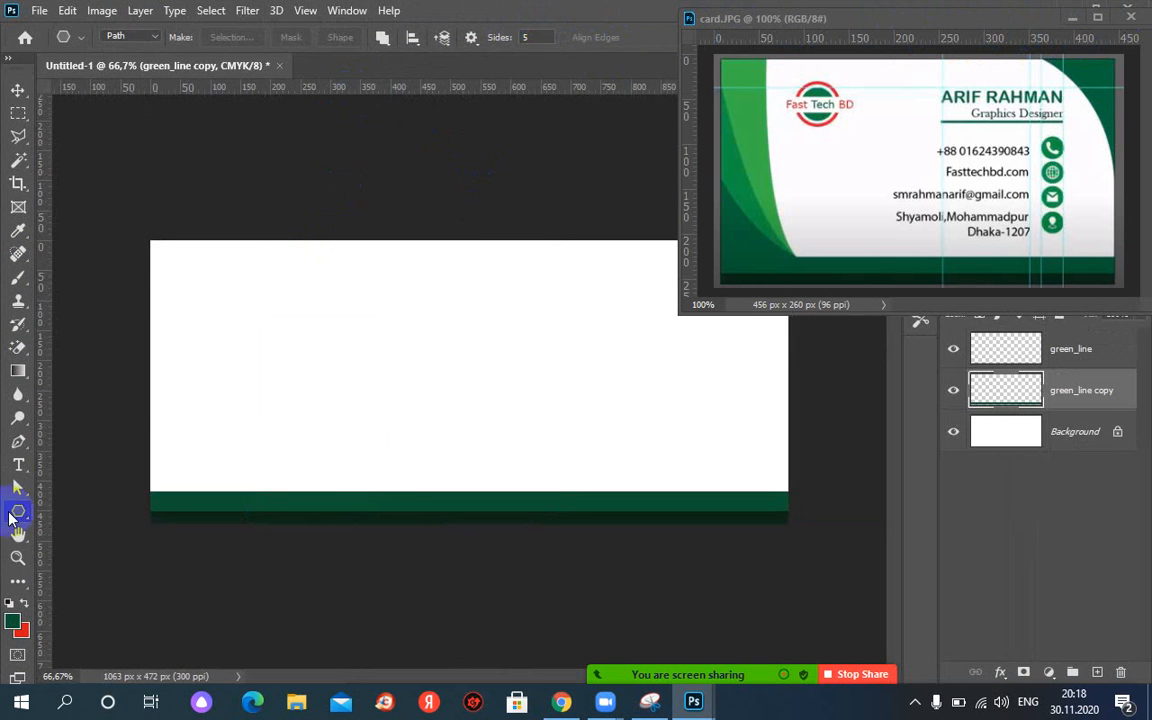
pyautogui.click(35, 446)
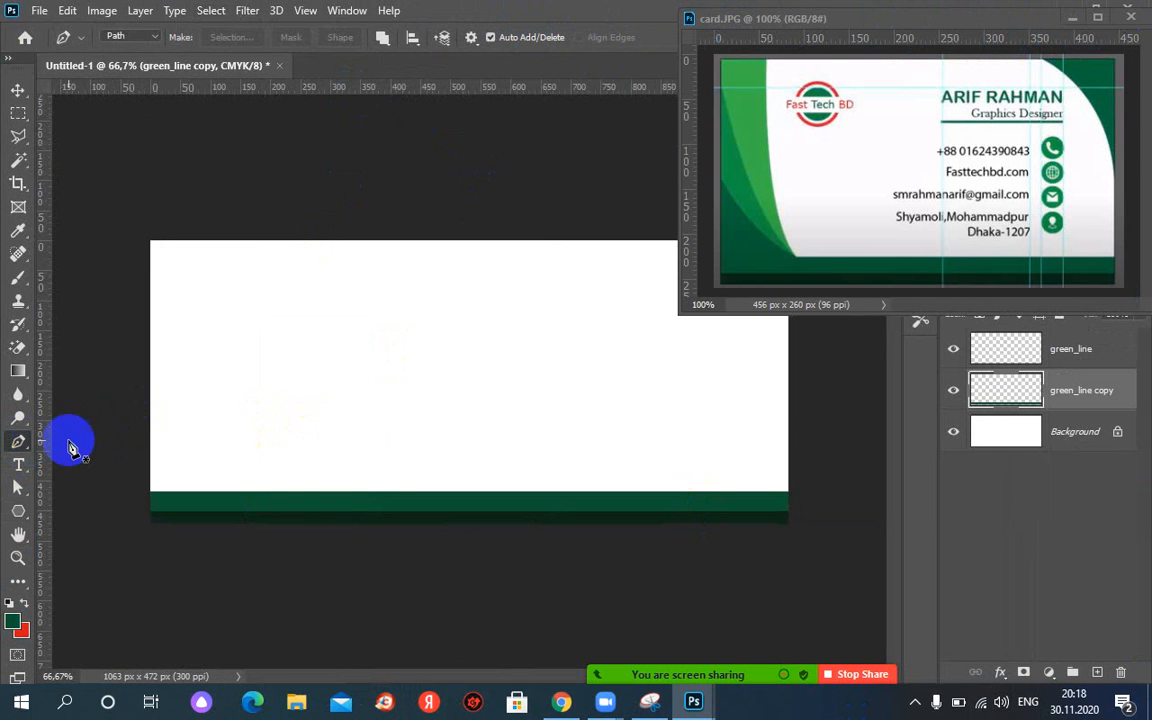
# Try a first Pen path at the lower-left corner, then undo it and discard it.
pyautogui.rightClick(22, 441)
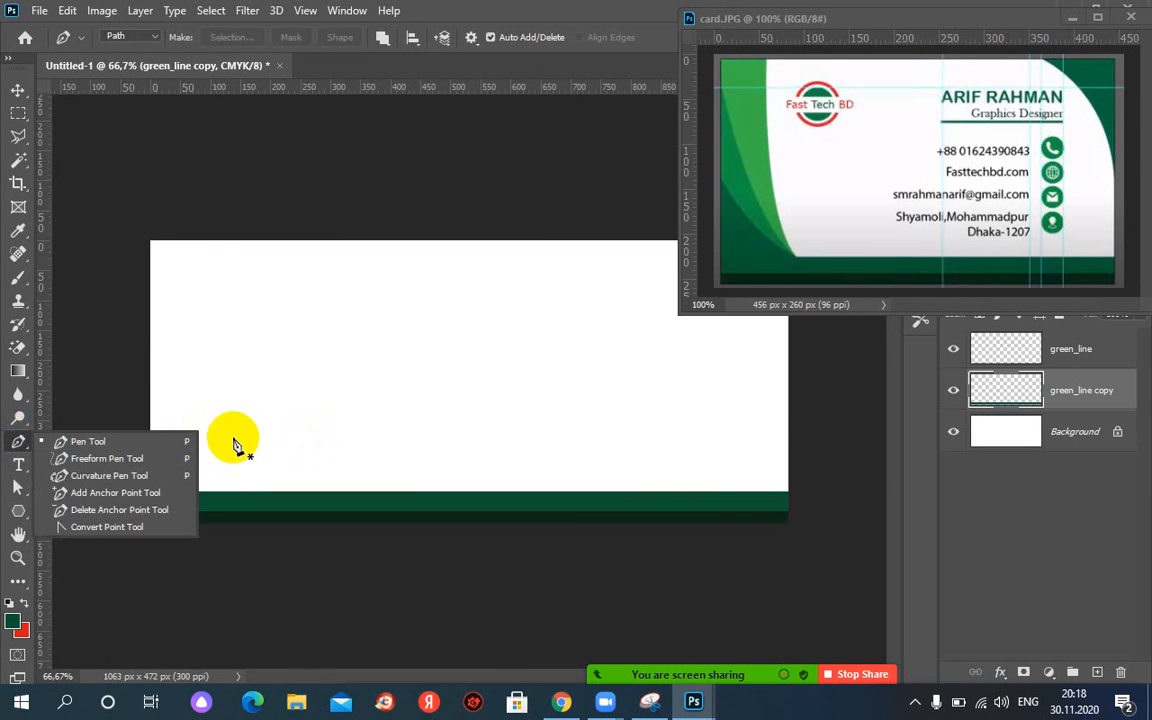
pyautogui.click(157, 445)
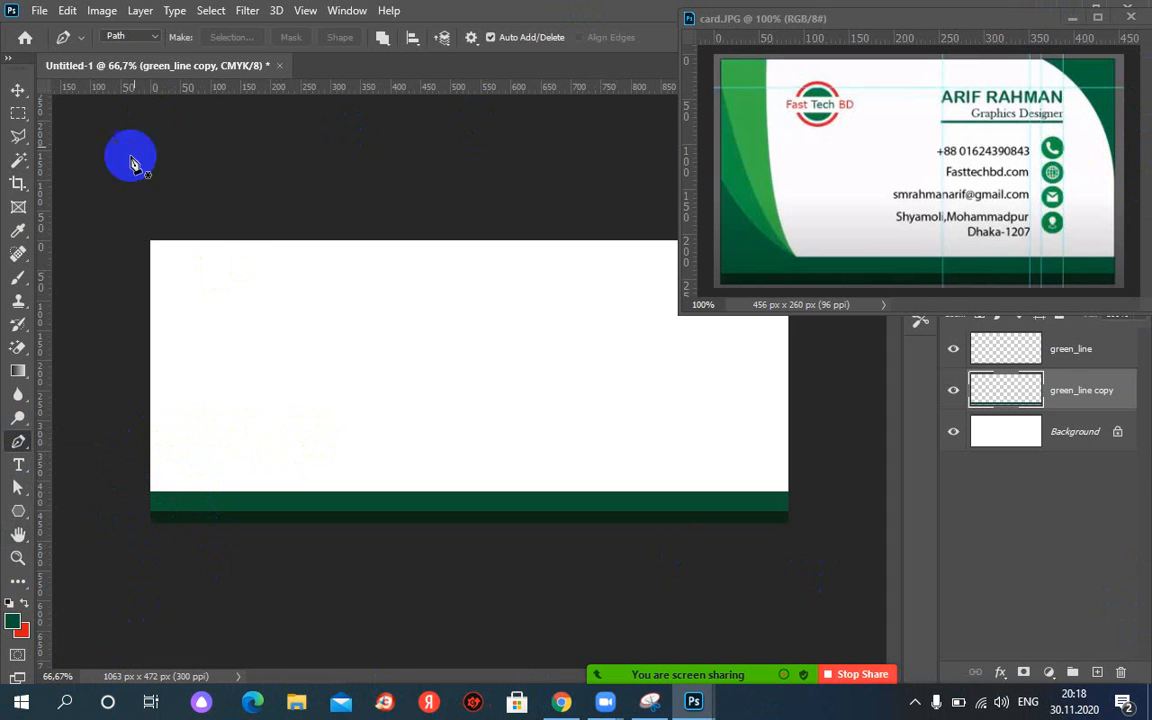
pyautogui.click(150, 524)
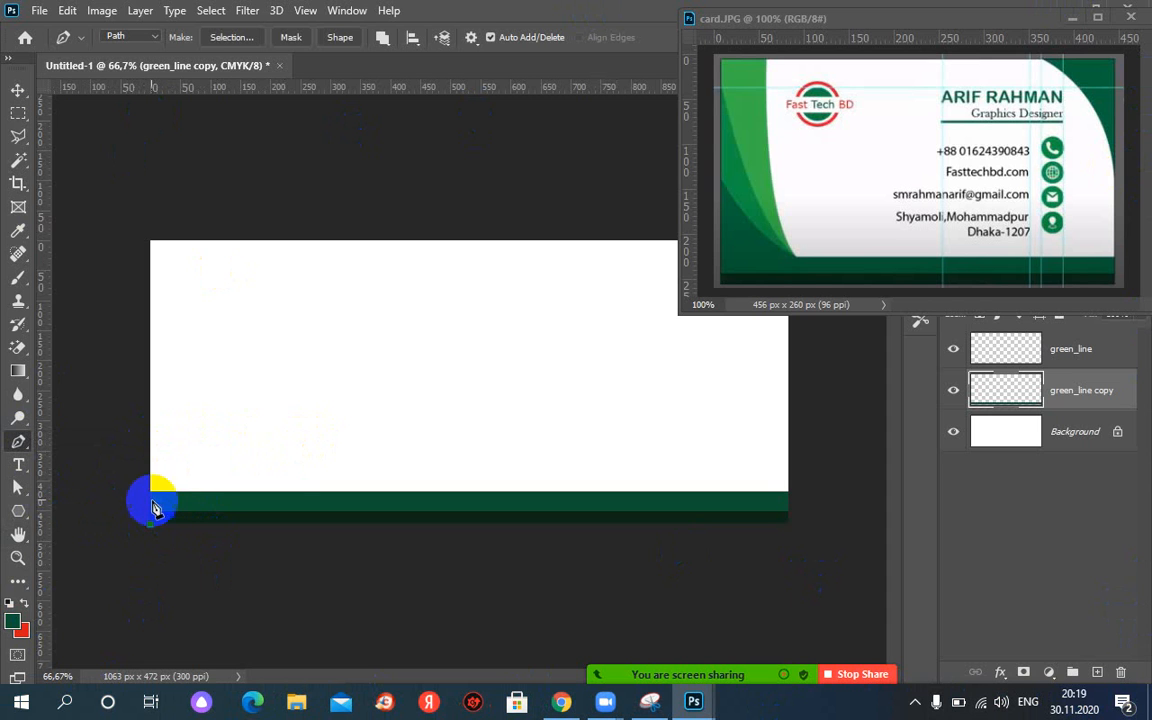
pyautogui.click(150, 390)
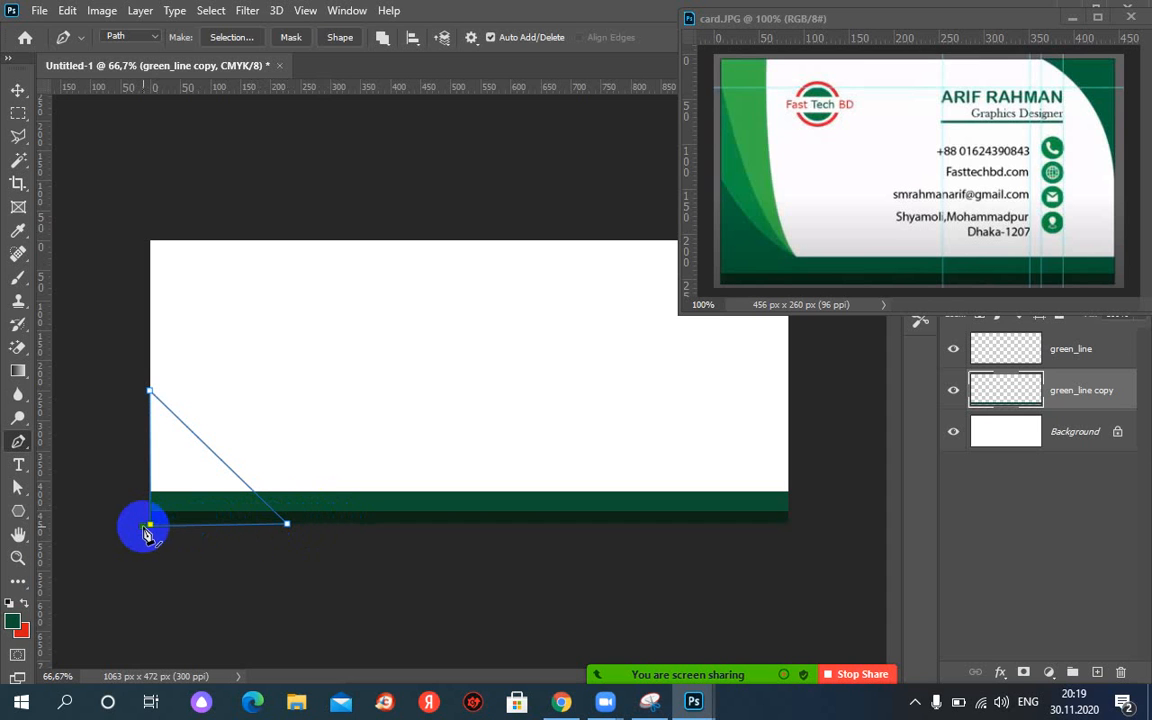
pyautogui.moveTo(152, 526); pyautogui.dragTo(997, 530)
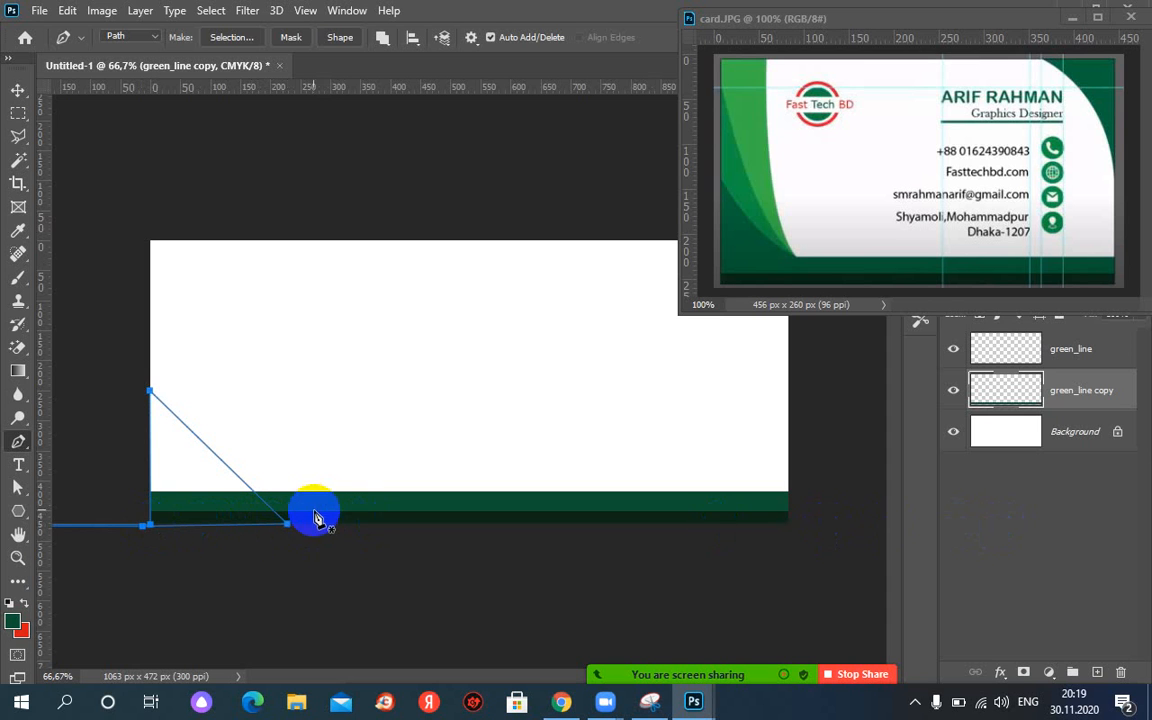
pyautogui.hotkey('ctrl', 'z')
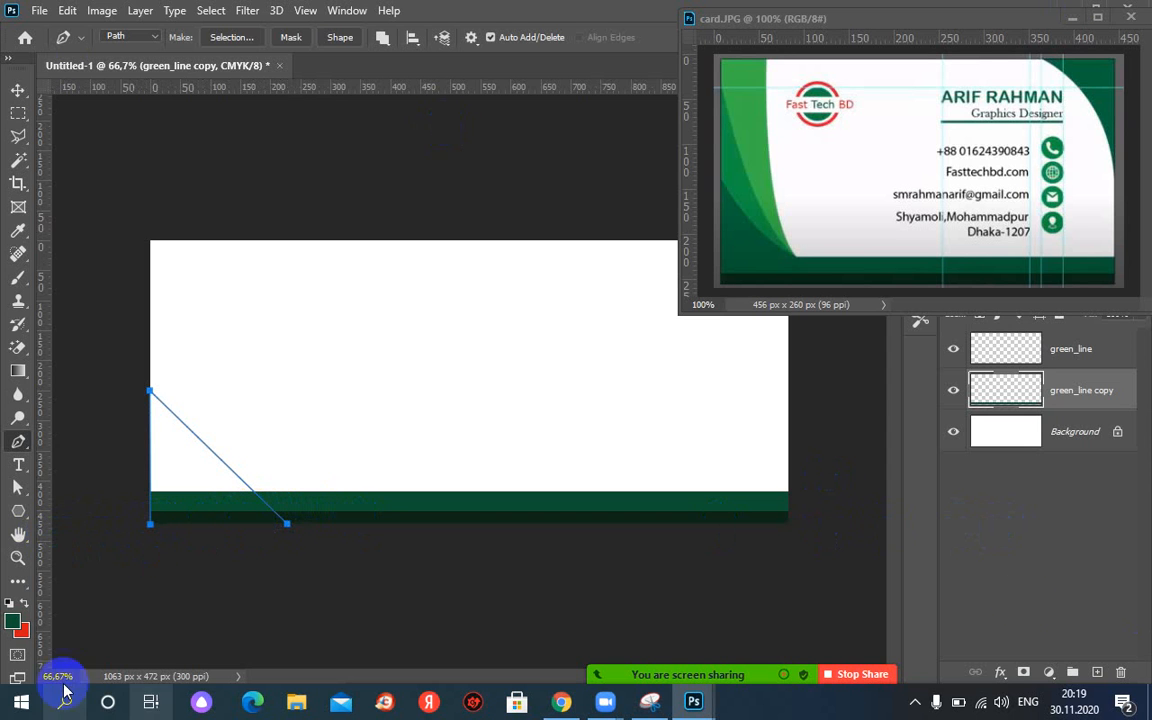
pyautogui.click(150, 524)
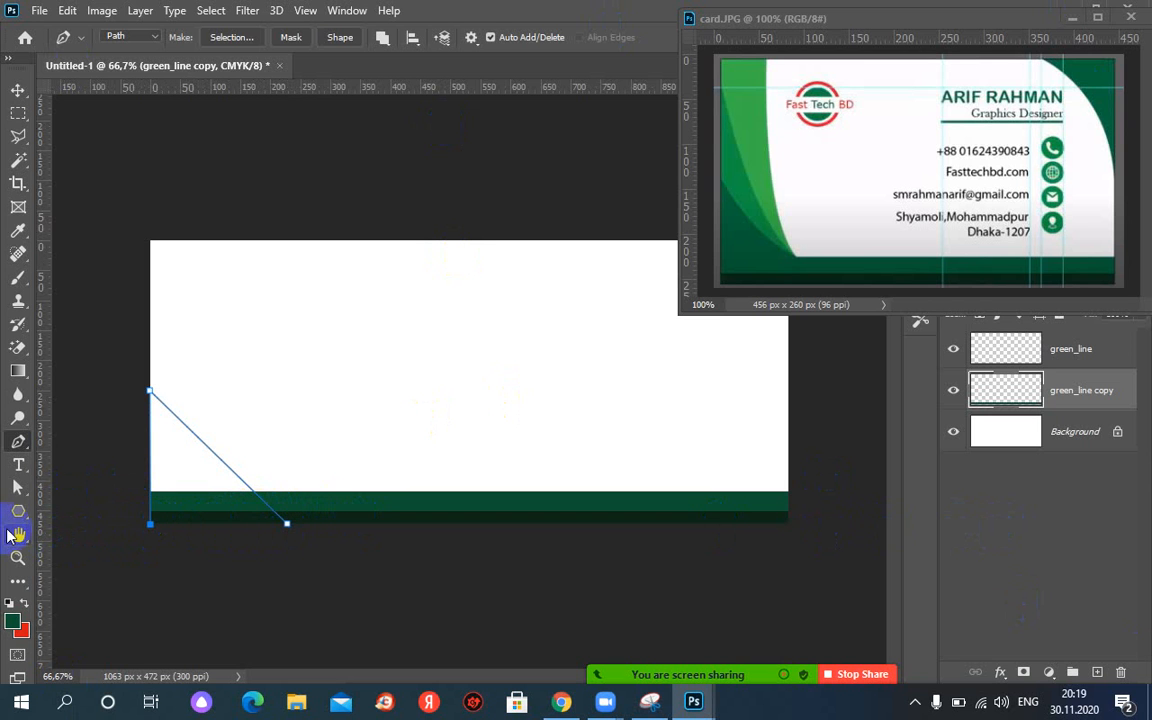
pyautogui.press('Escape')
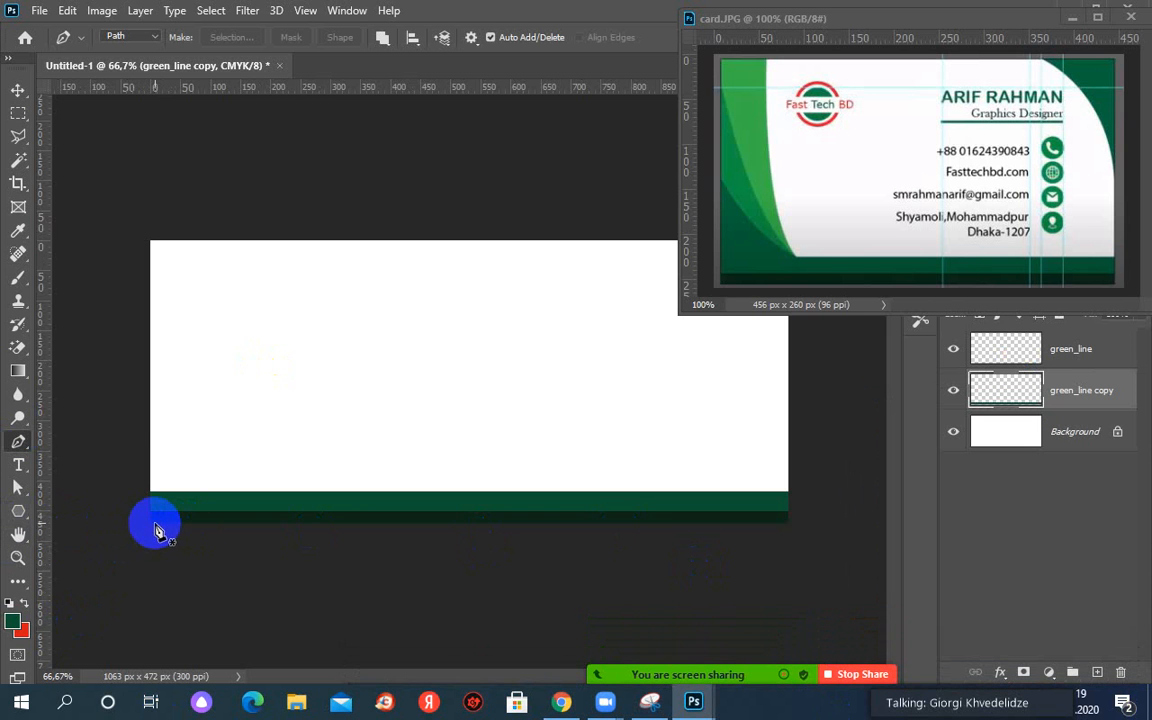
# Draw a closed corner triangle from the bottom-left corner, up the left edge and along the bottom edge.
pyautogui.click(155, 524)
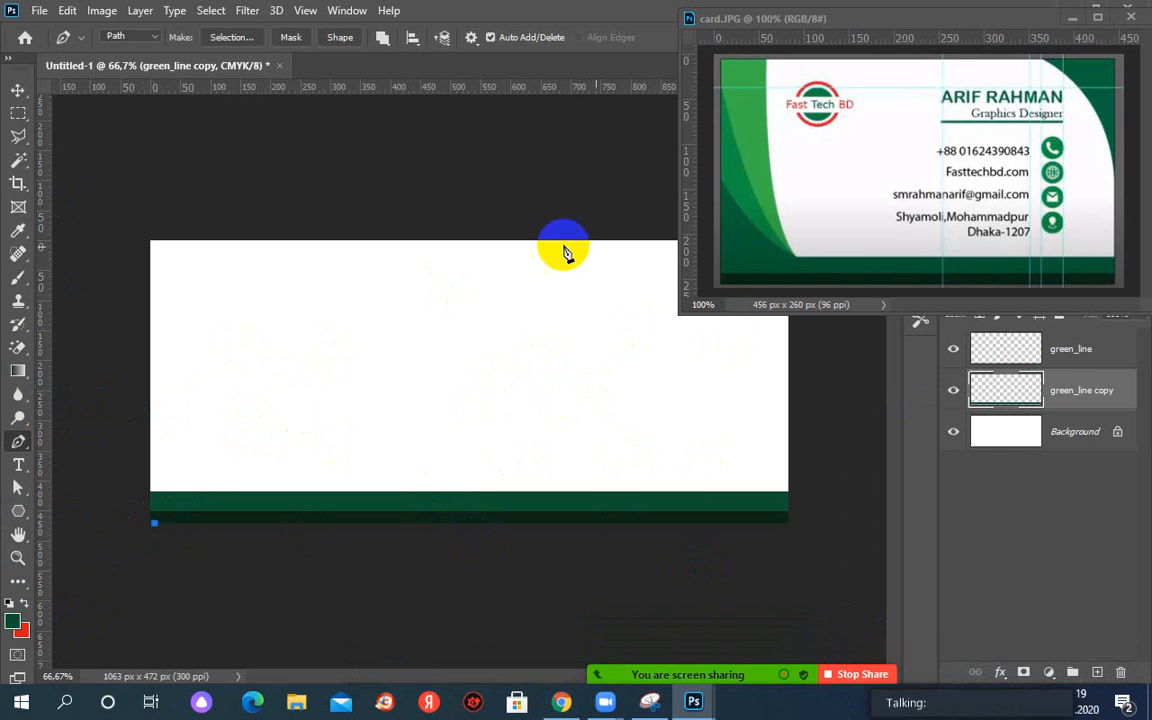
pyautogui.moveTo(147, 397); pyautogui.dragTo(160, 397)
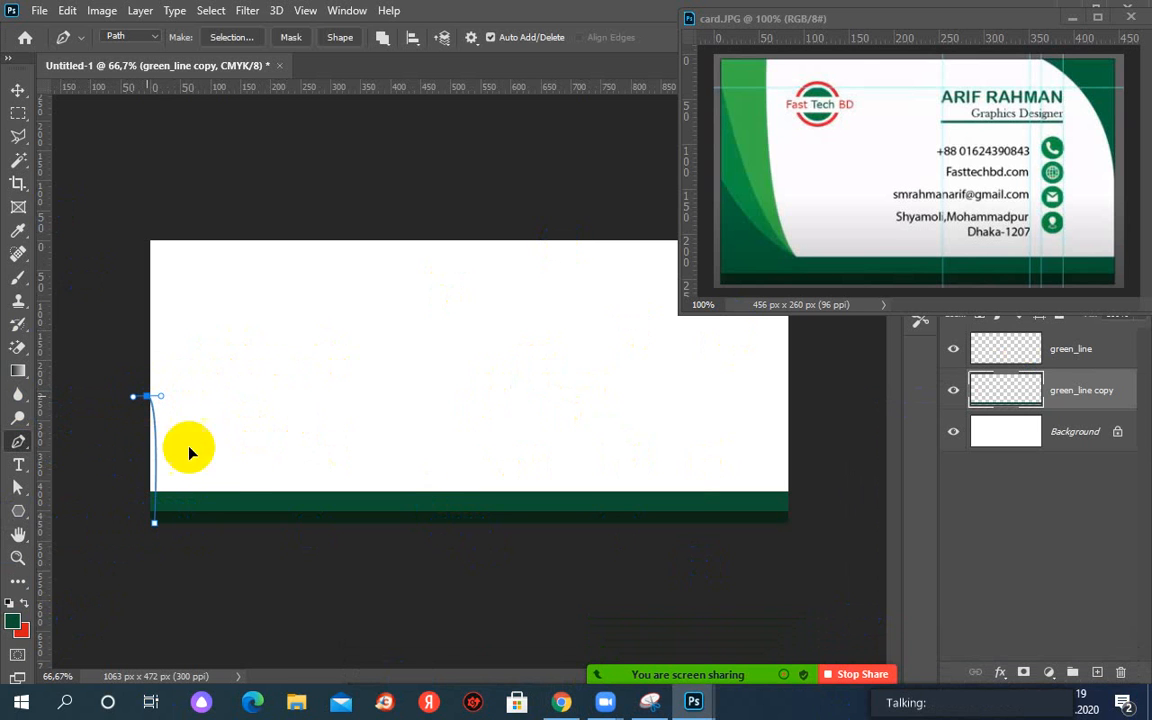
pyautogui.hotkey('ctrl', 'z')
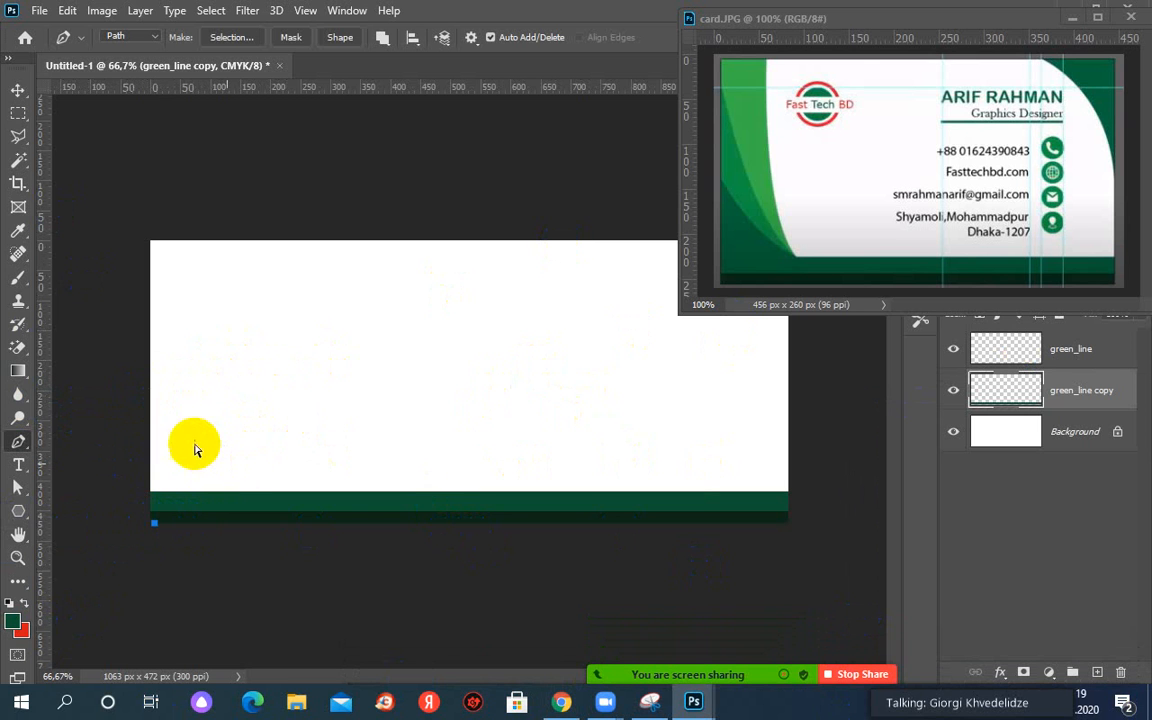
pyautogui.click(148, 402)
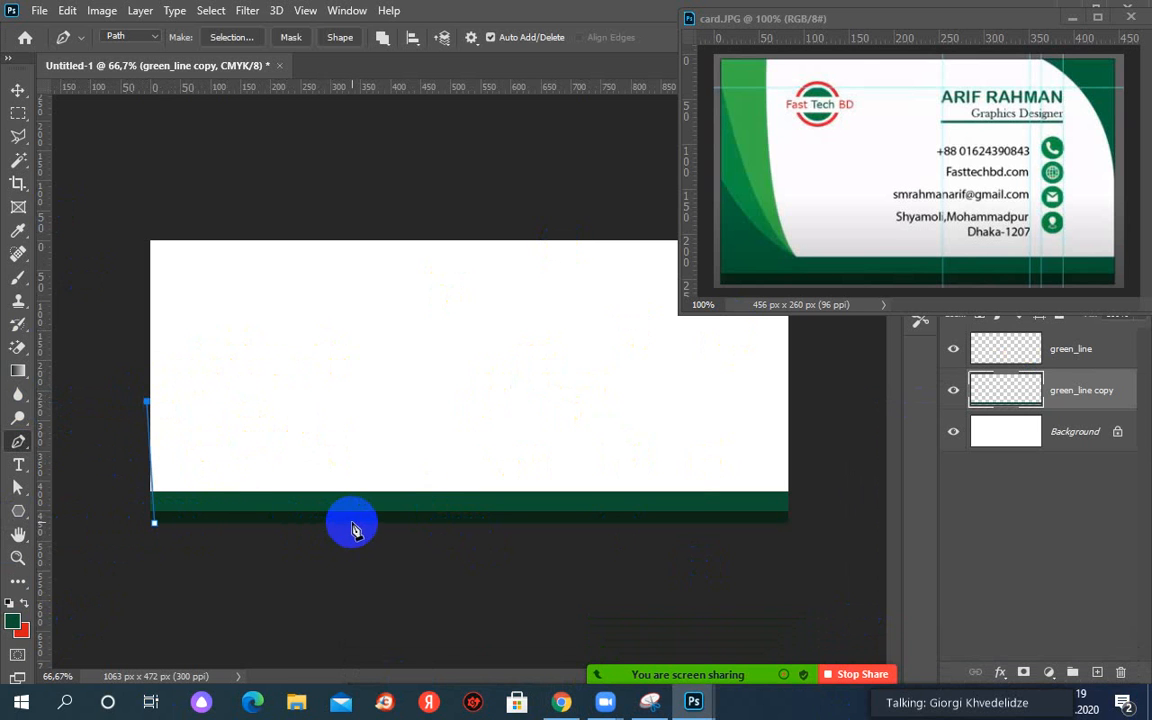
pyautogui.click(316, 521)
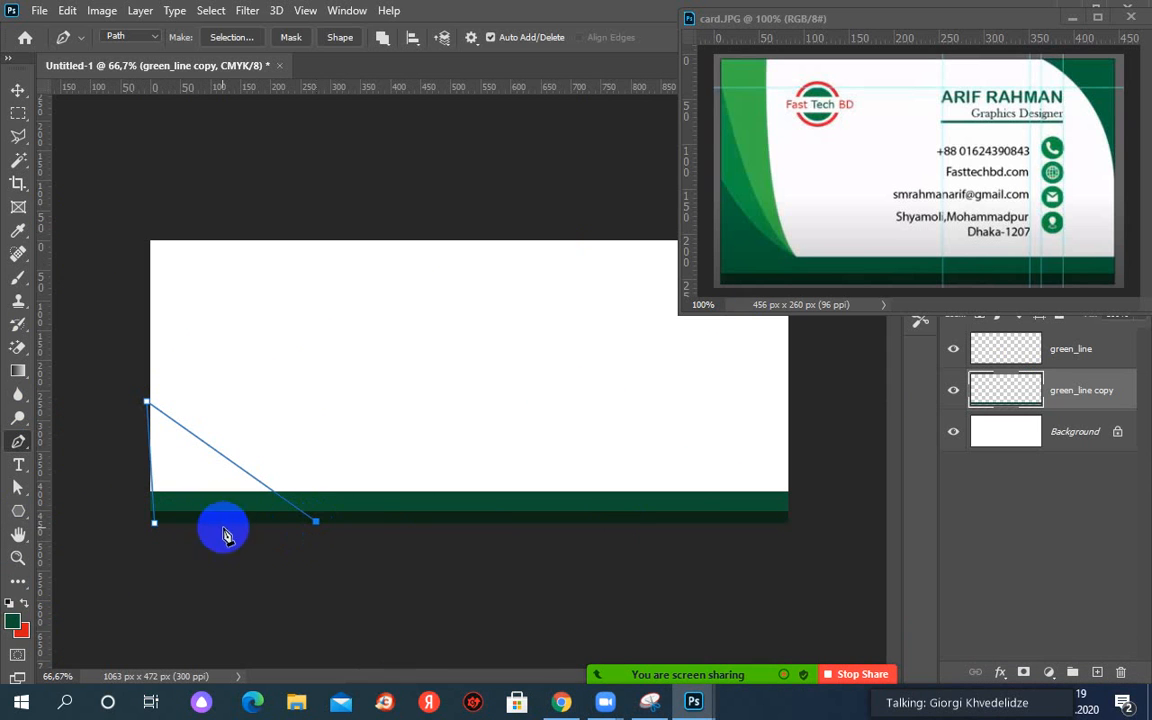
pyautogui.click(146, 529)
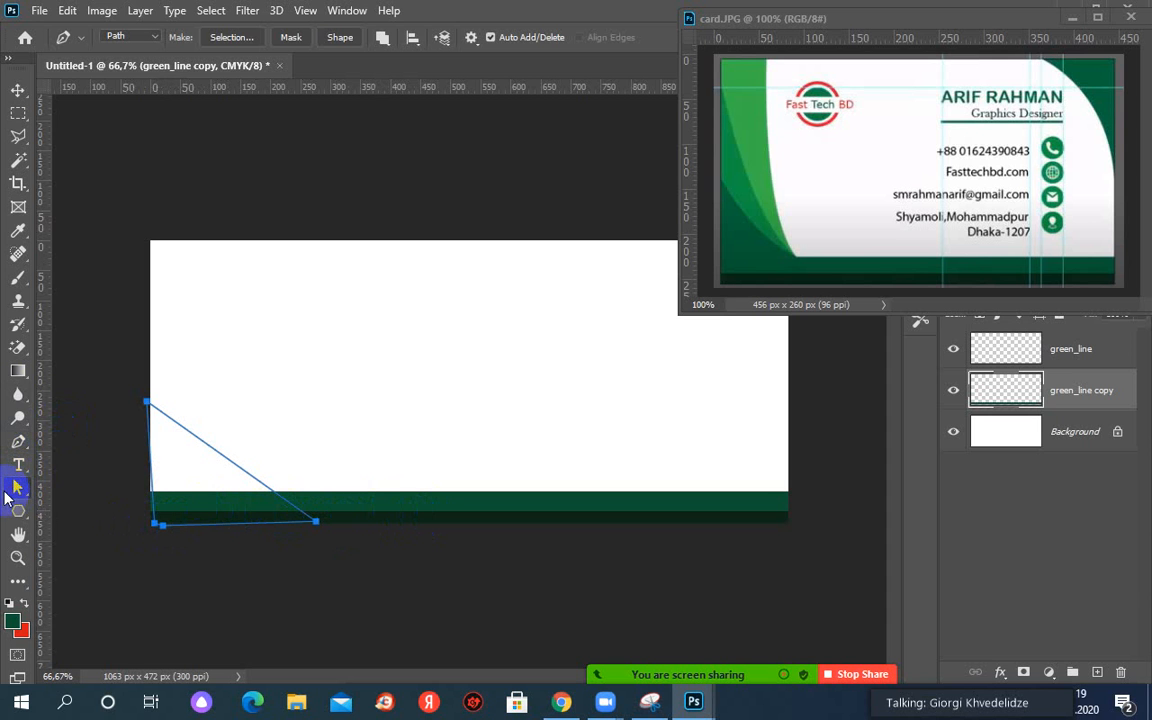
pyautogui.click(16, 490)
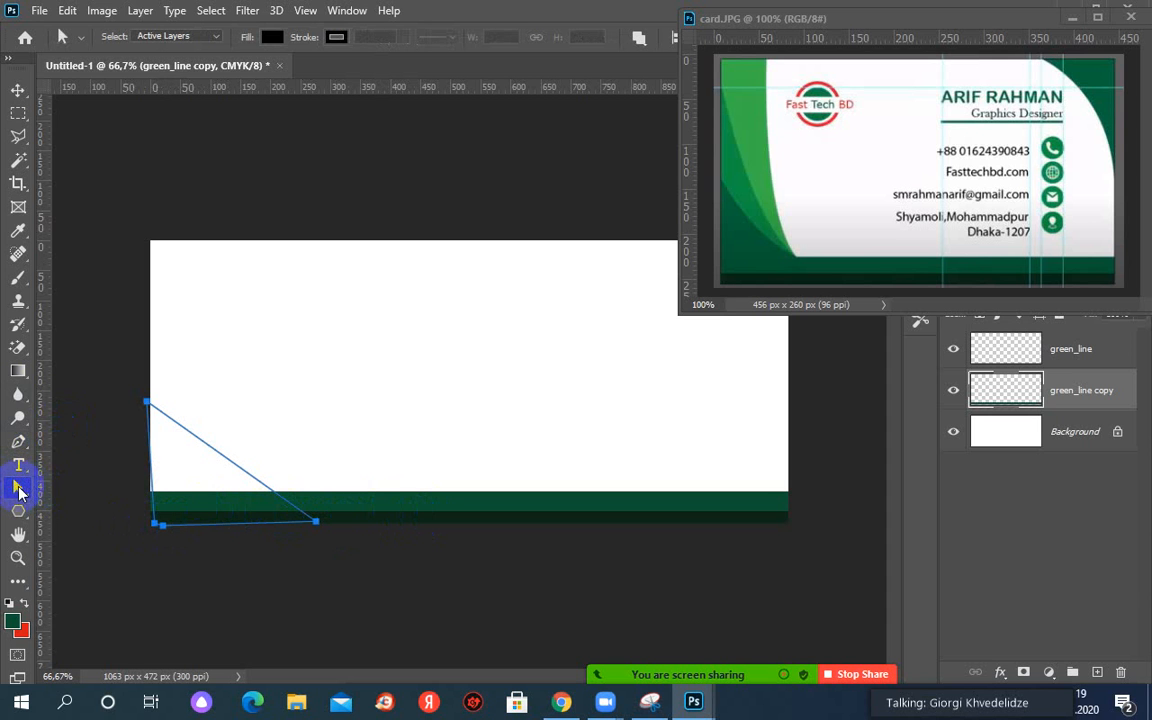
# With Direct Selection, nudge the triangle's top-left anchor slightly to the right.
pyautogui.rightClick(24, 489)
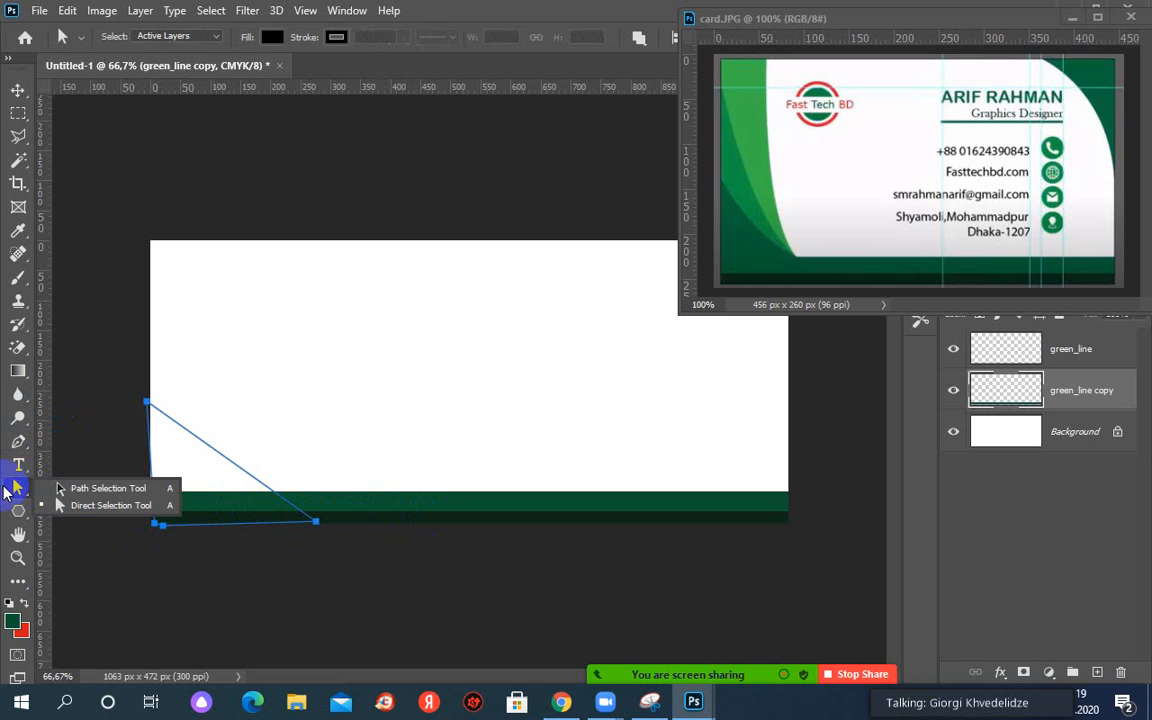
pyautogui.click(87, 510)
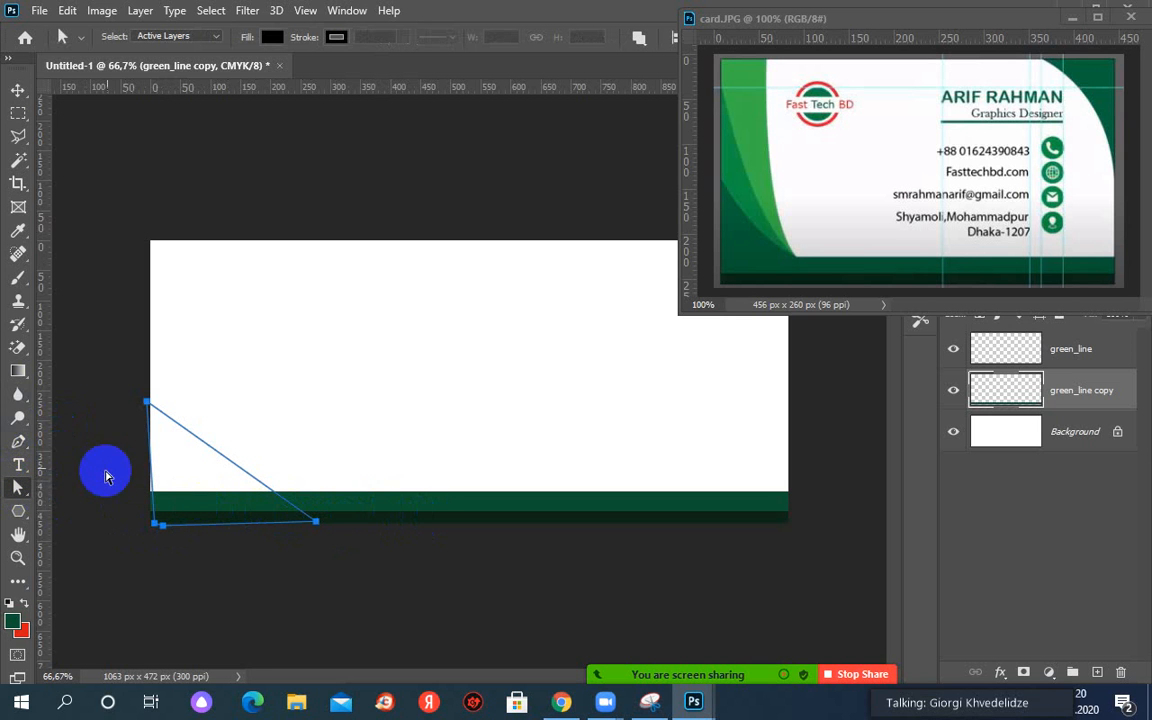
pyautogui.click(154, 407)
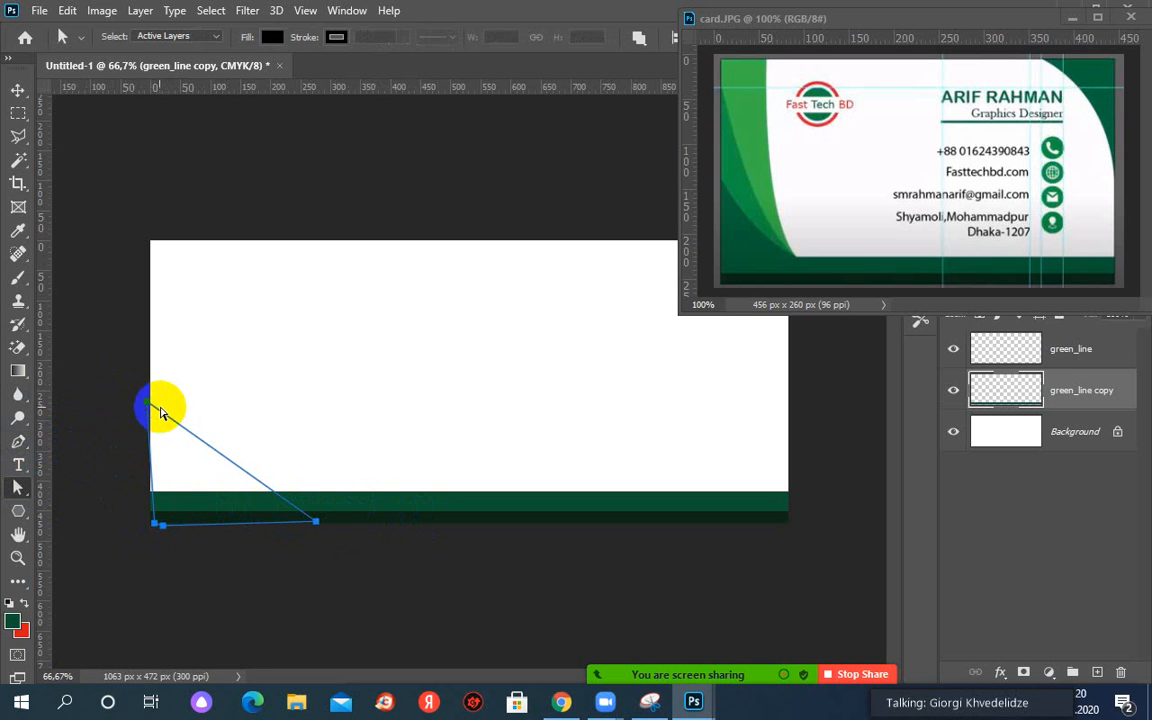
pyautogui.moveTo(153, 409); pyautogui.dragTo(157, 410)
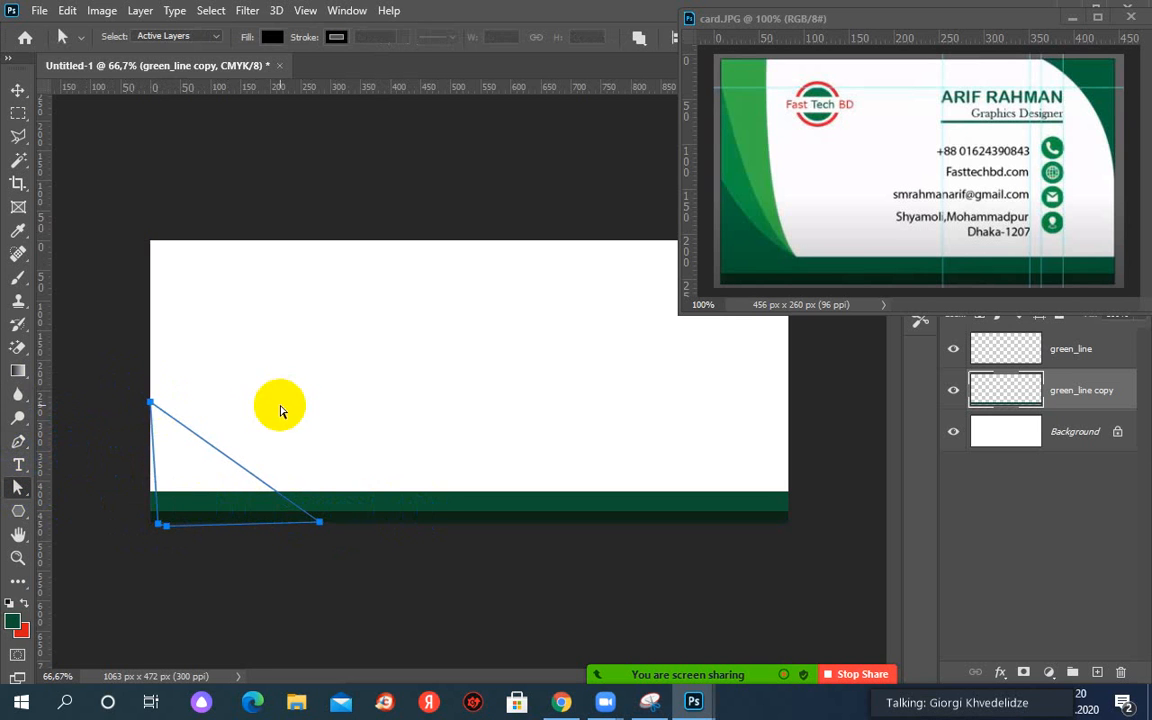
pyautogui.click(129, 399)
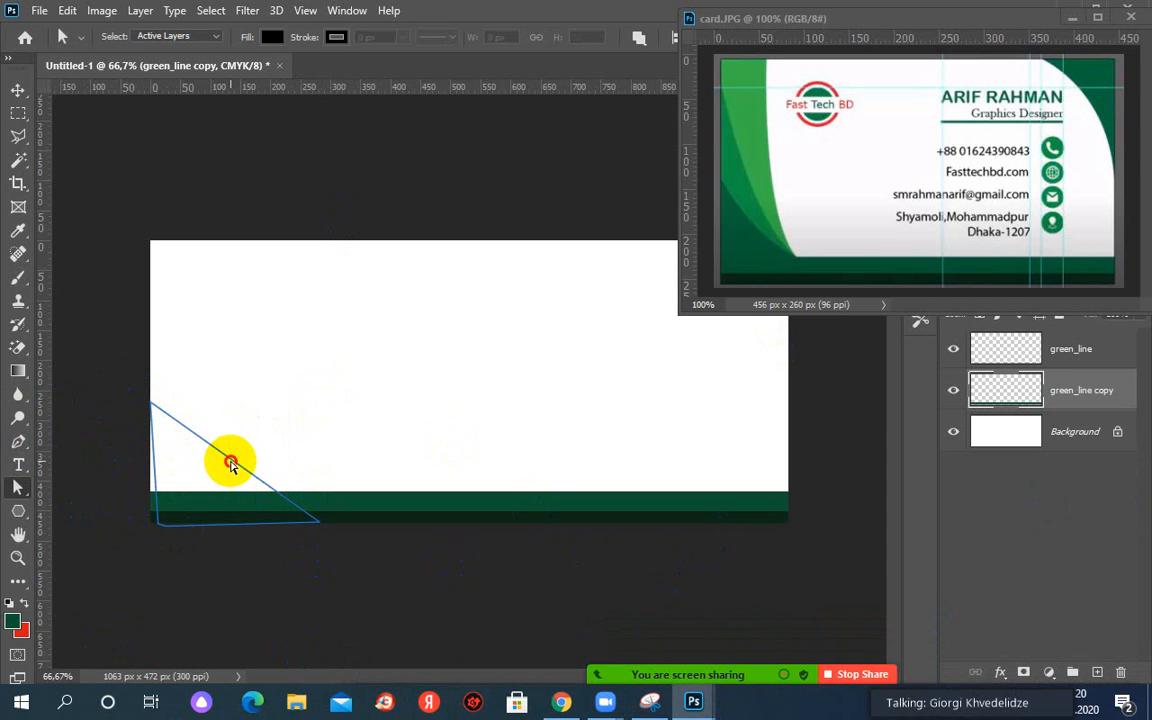
pyautogui.click(158, 408)
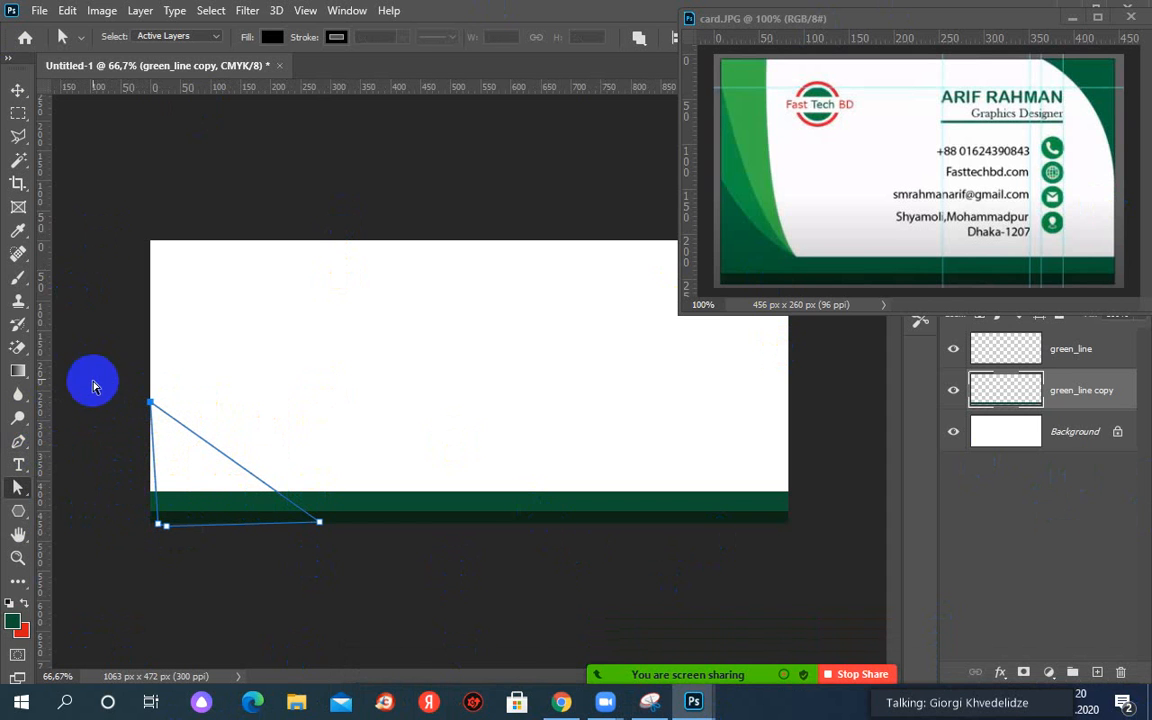
pyautogui.click(140, 404)
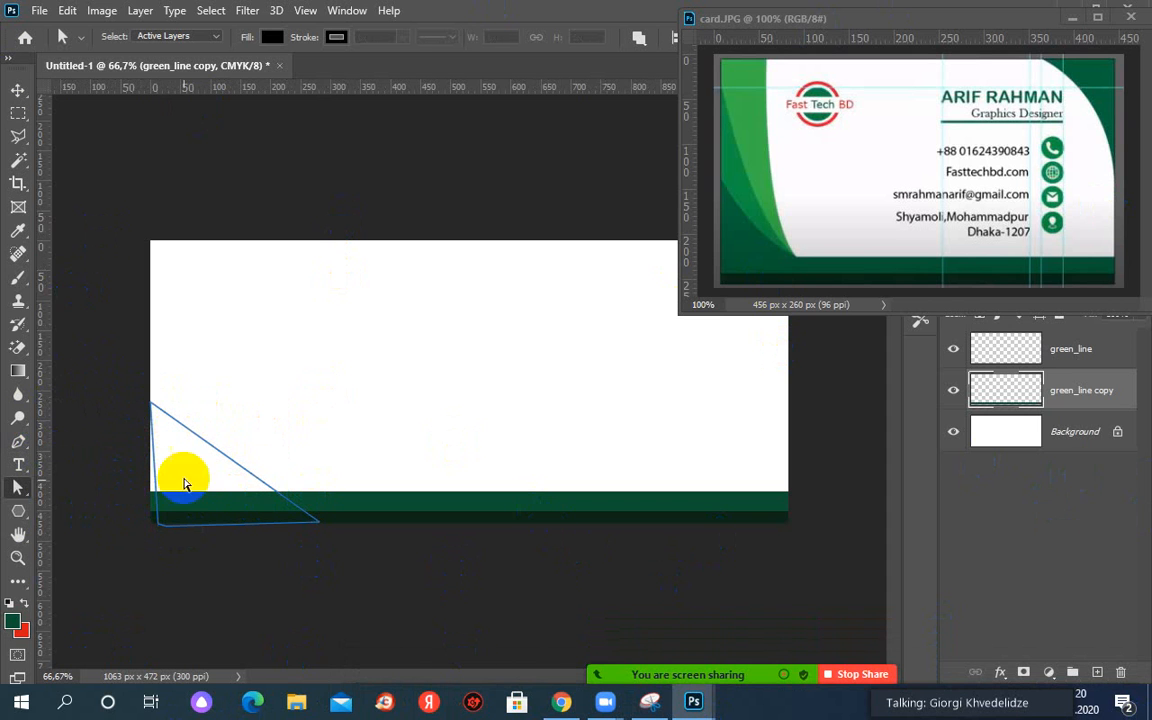
pyautogui.moveTo(165, 532); pyautogui.dragTo(460, 533)
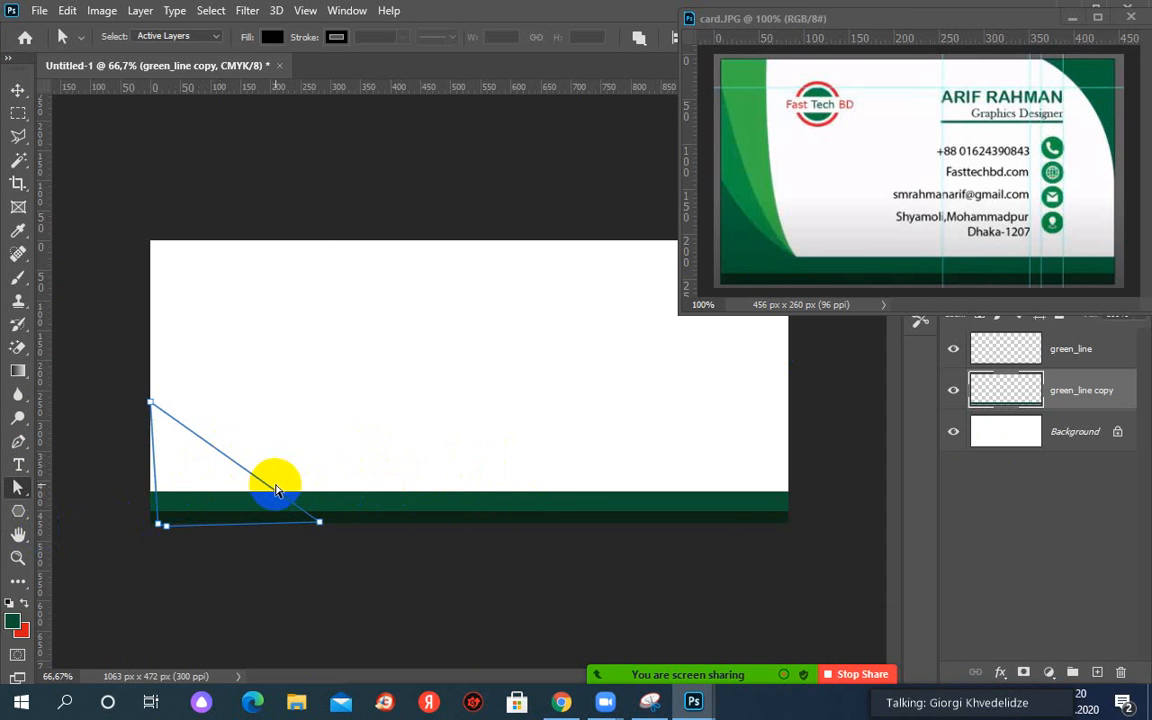
pyautogui.click(162, 525)
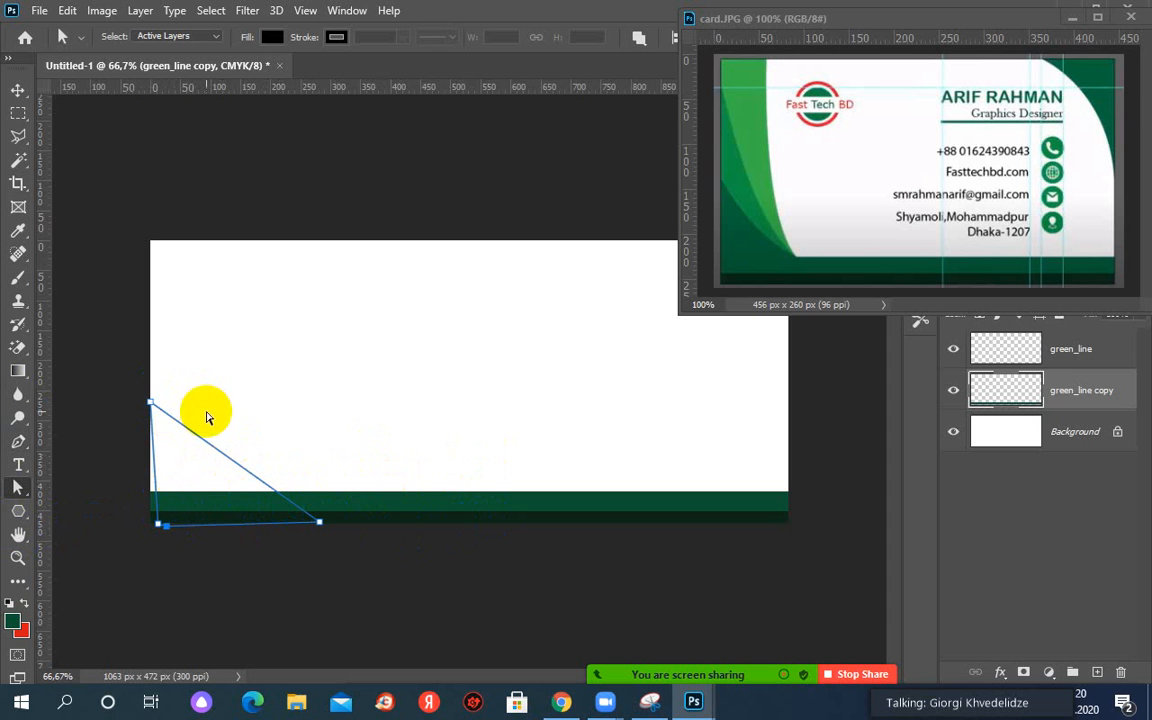
pyautogui.click(148, 419)
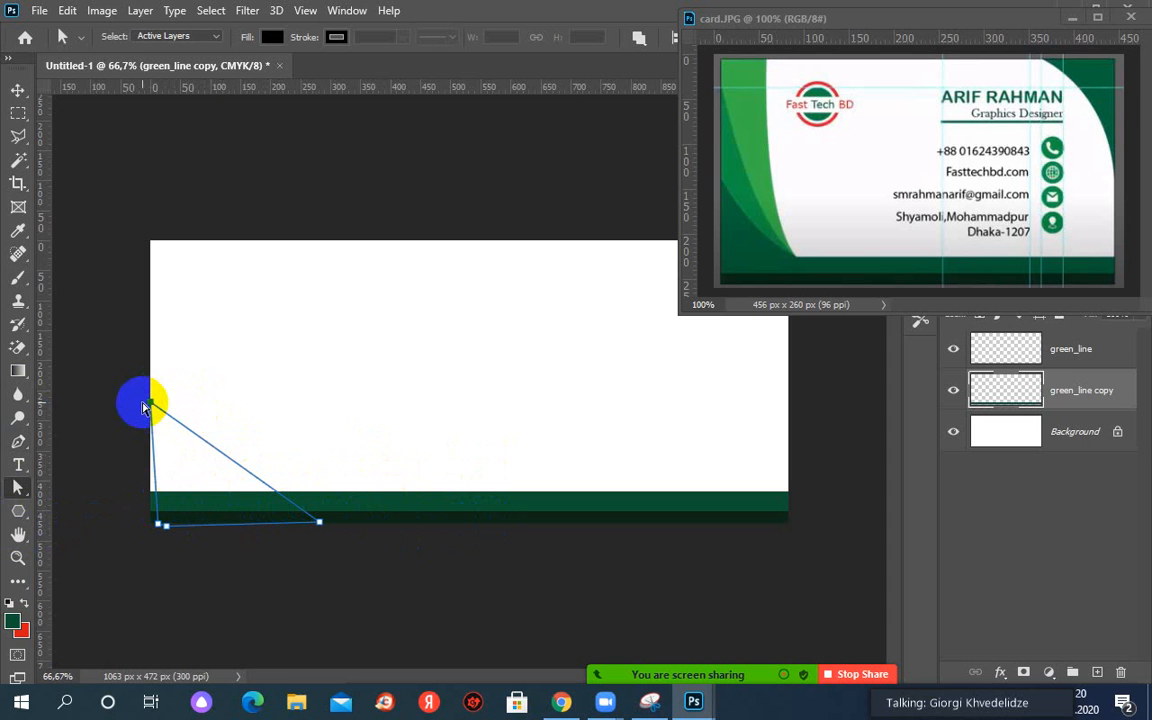
pyautogui.click(138, 404)
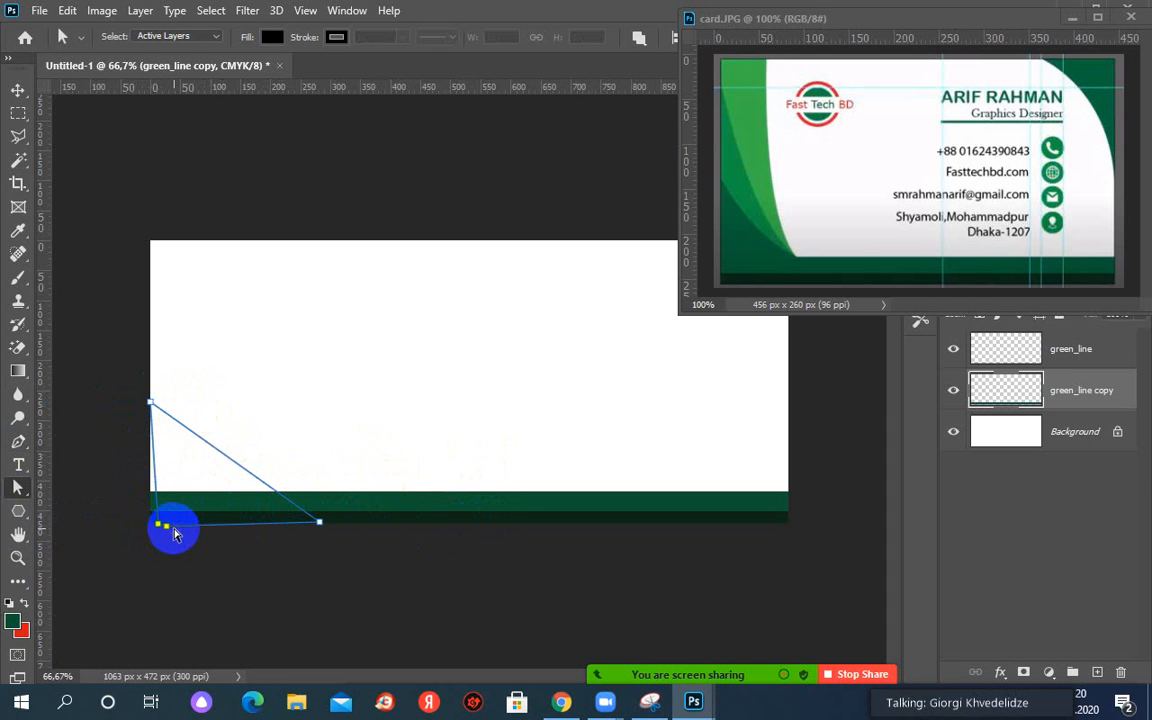
# Try pulling the bottom-left anchor outward, undo that move, and minimize the card.JPG window.
pyautogui.moveTo(174, 534); pyautogui.dragTo(164, 535)
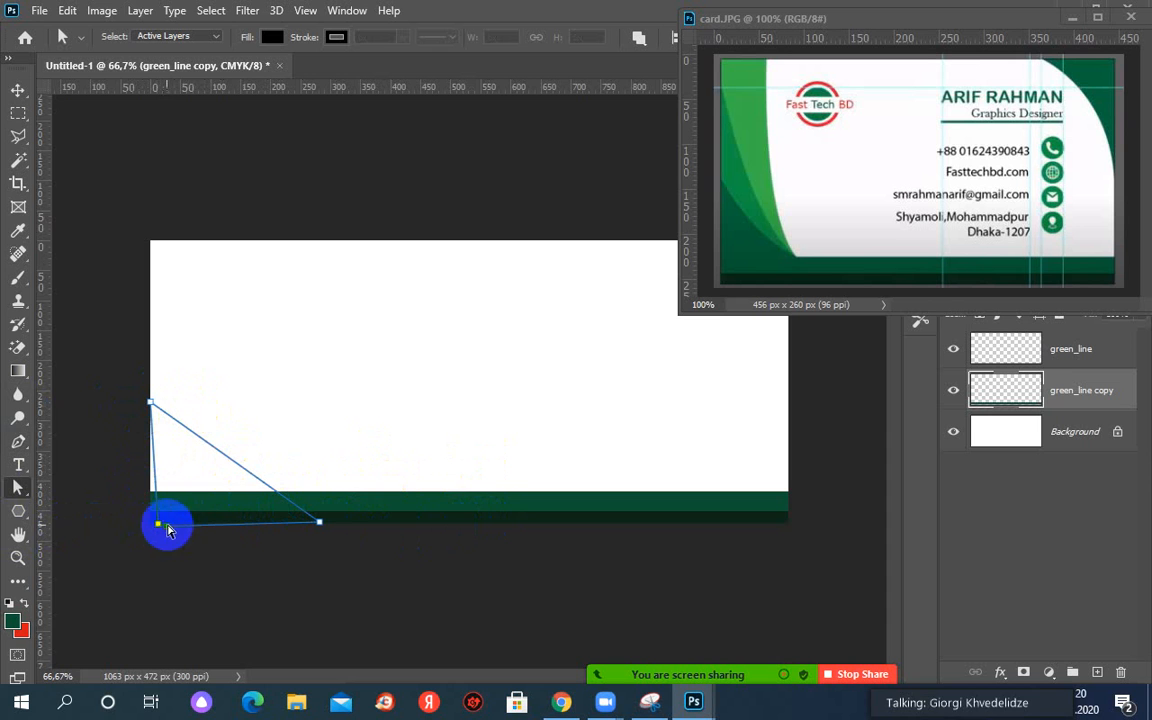
pyautogui.keyDown('shift'); pyautogui.click(159, 525); pyautogui.keyUp('shift')
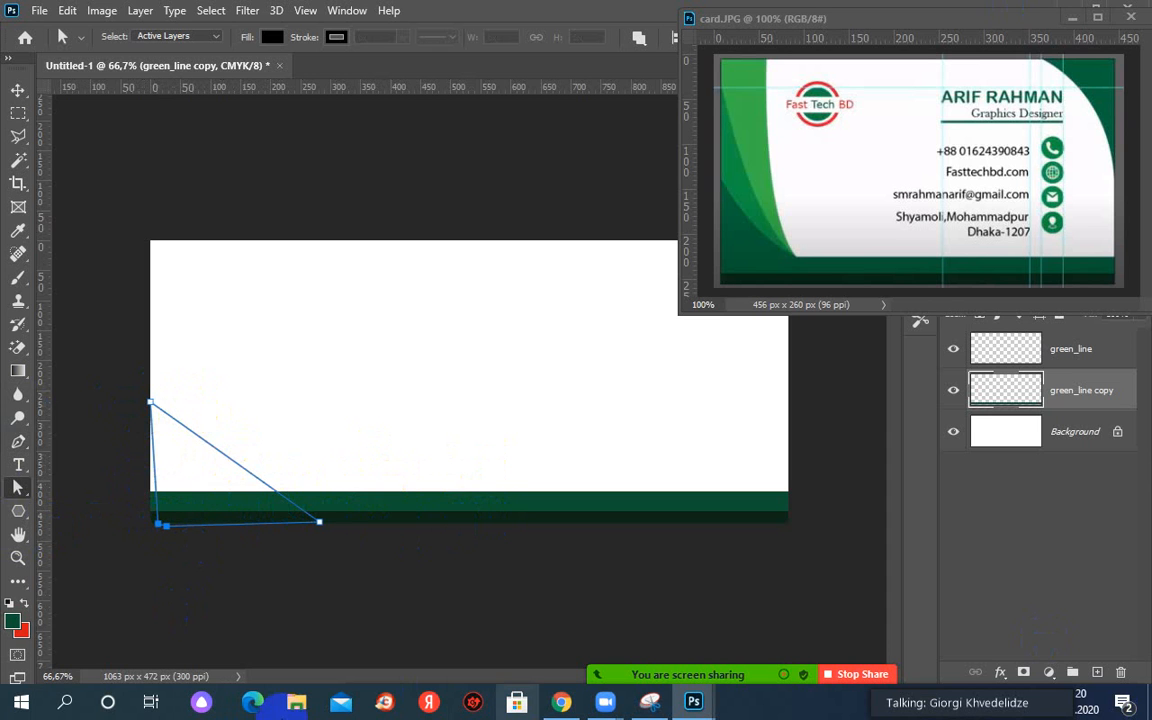
pyautogui.click(165, 525)
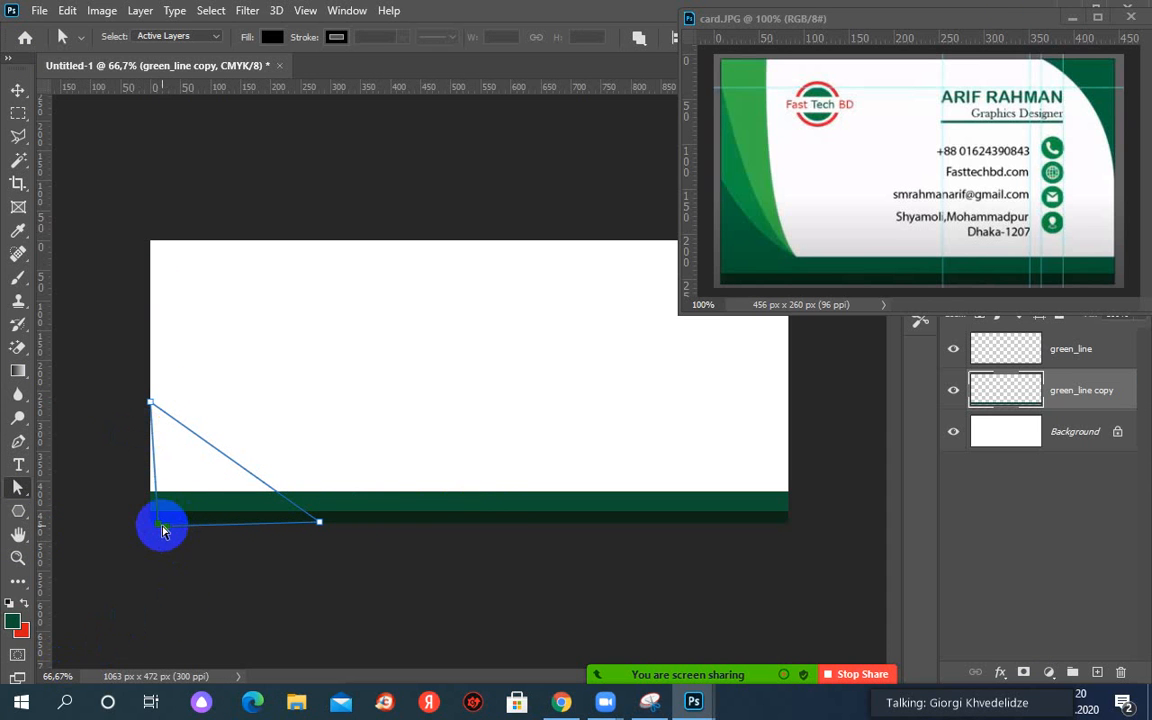
pyautogui.click(157, 523)
pyautogui.moveTo(155, 519); pyautogui.dragTo(140, 515)
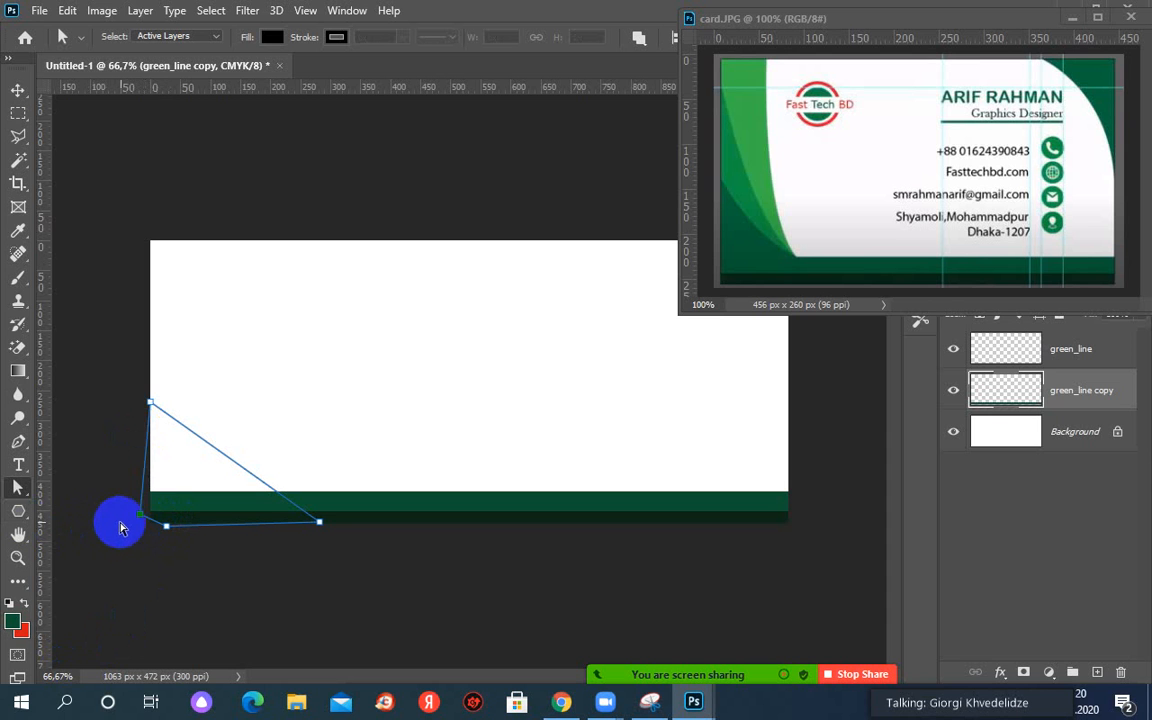
pyautogui.moveTo(138, 518); pyautogui.dragTo(43, 519)
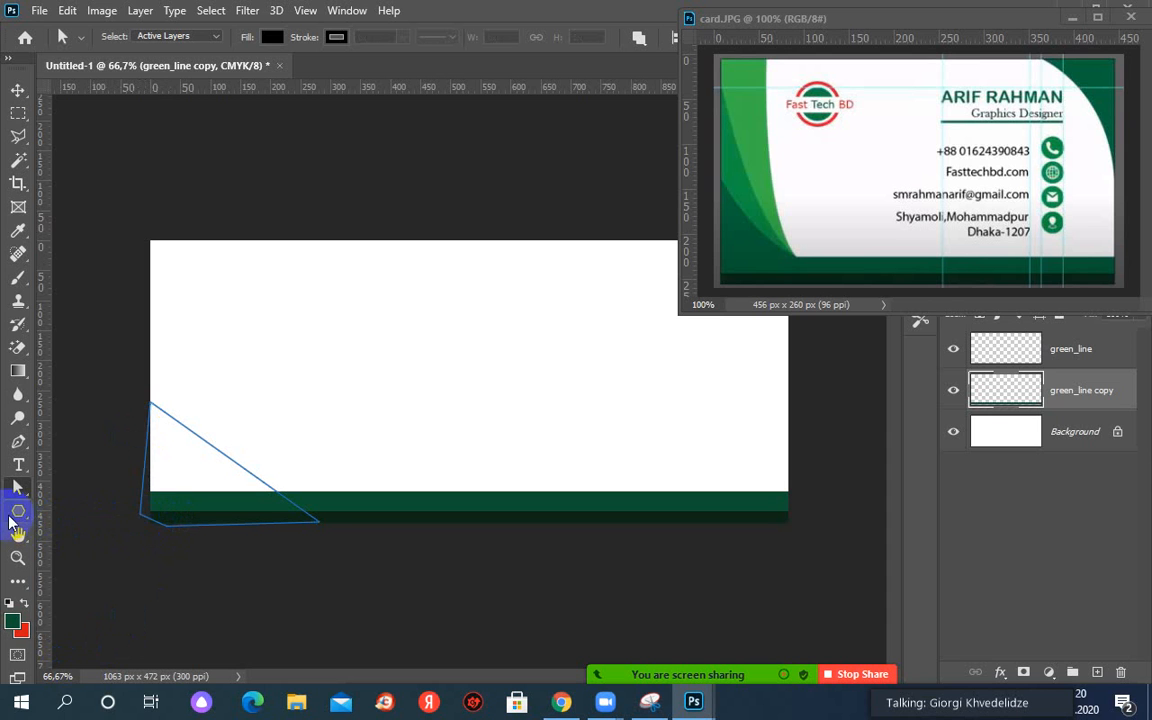
pyautogui.hotkey('ctrl', 'z')
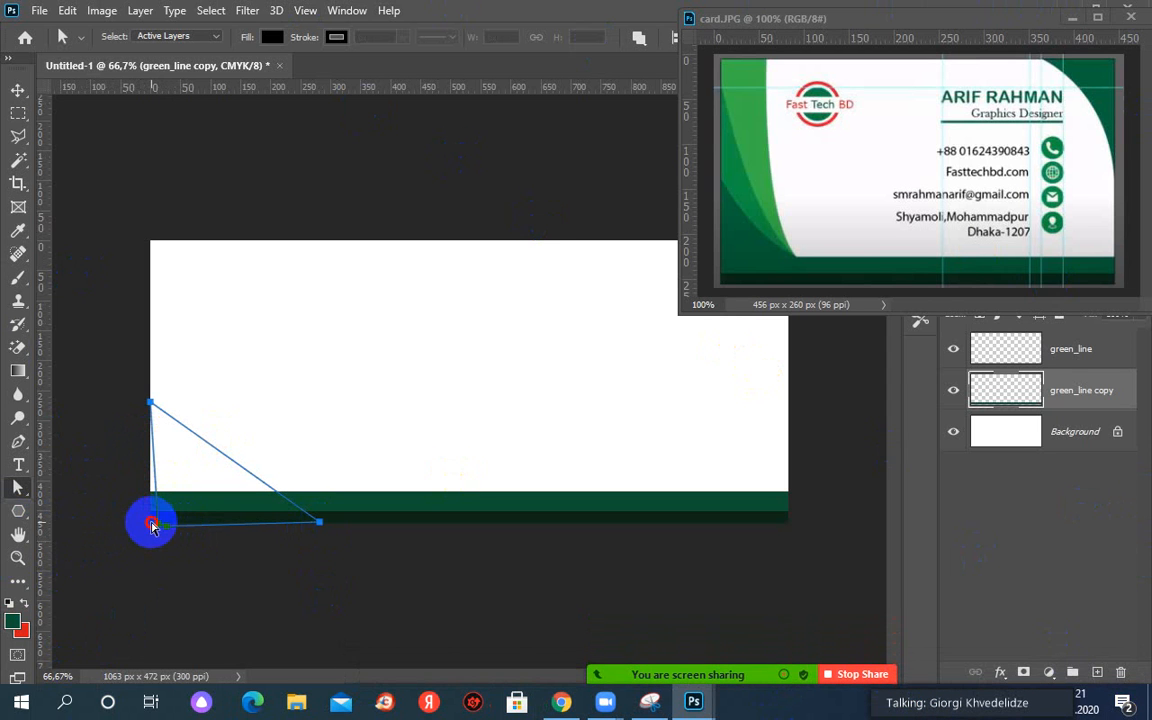
pyautogui.moveTo(151, 522); pyautogui.dragTo(309, 463)
pyautogui.click(303, 301)
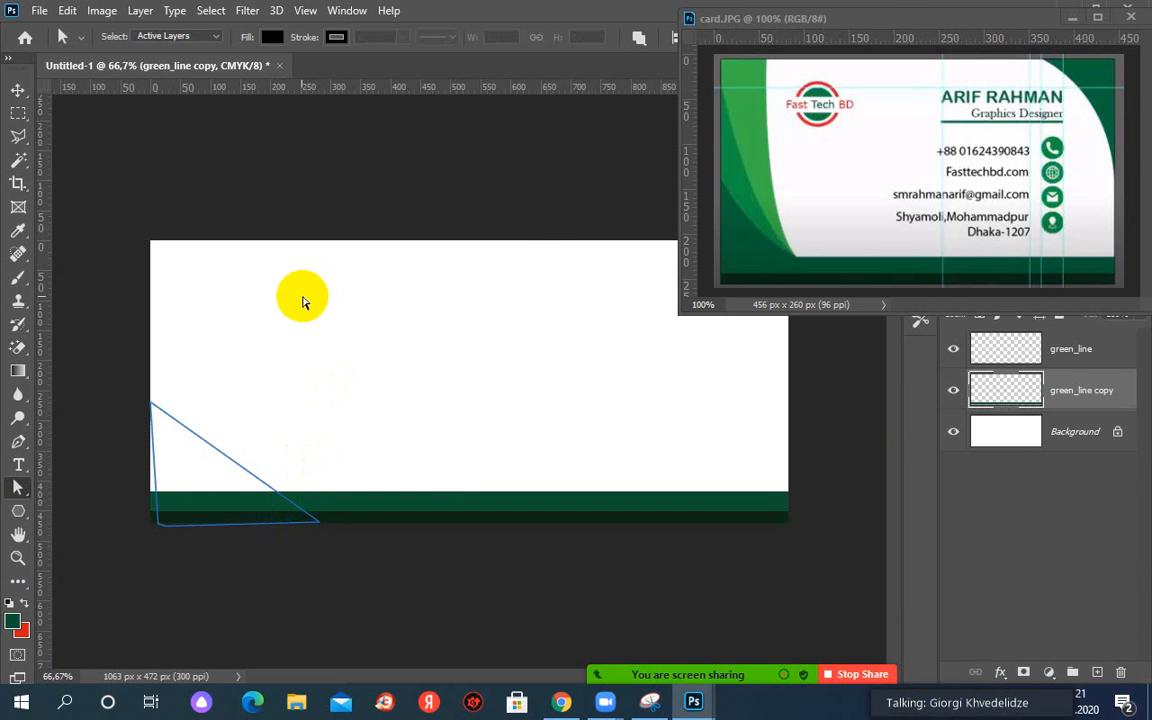
pyautogui.click(959, 495)
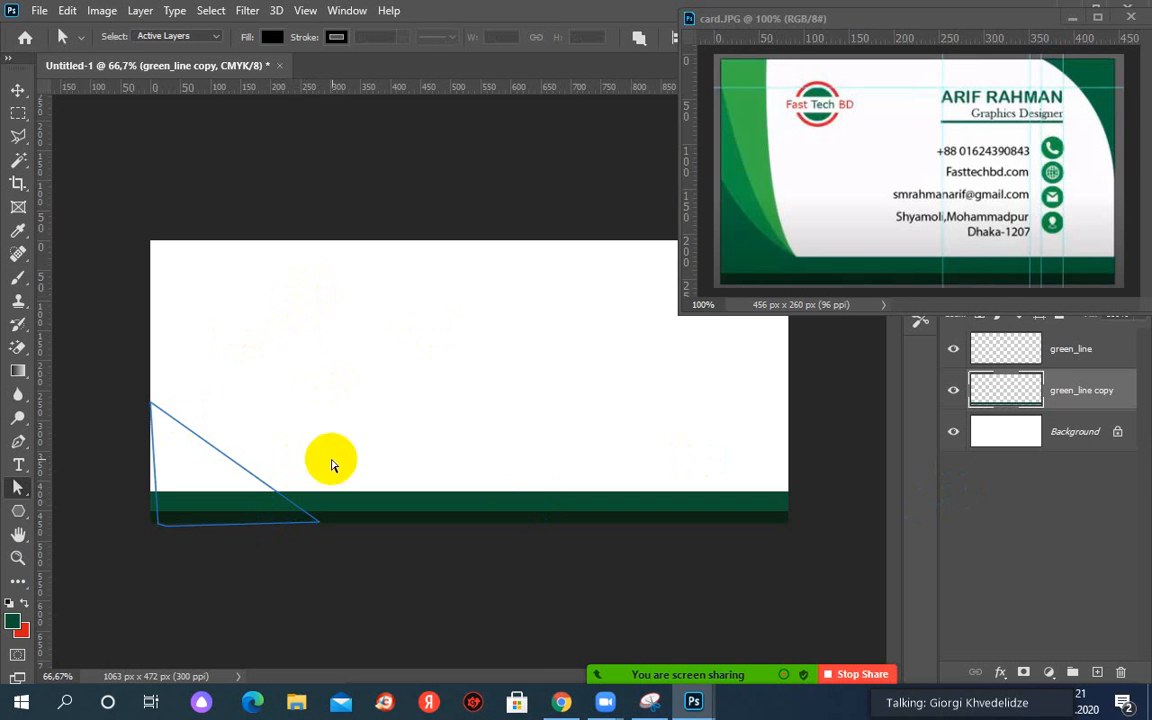
pyautogui.moveTo(174, 505); pyautogui.dragTo(154, 525)
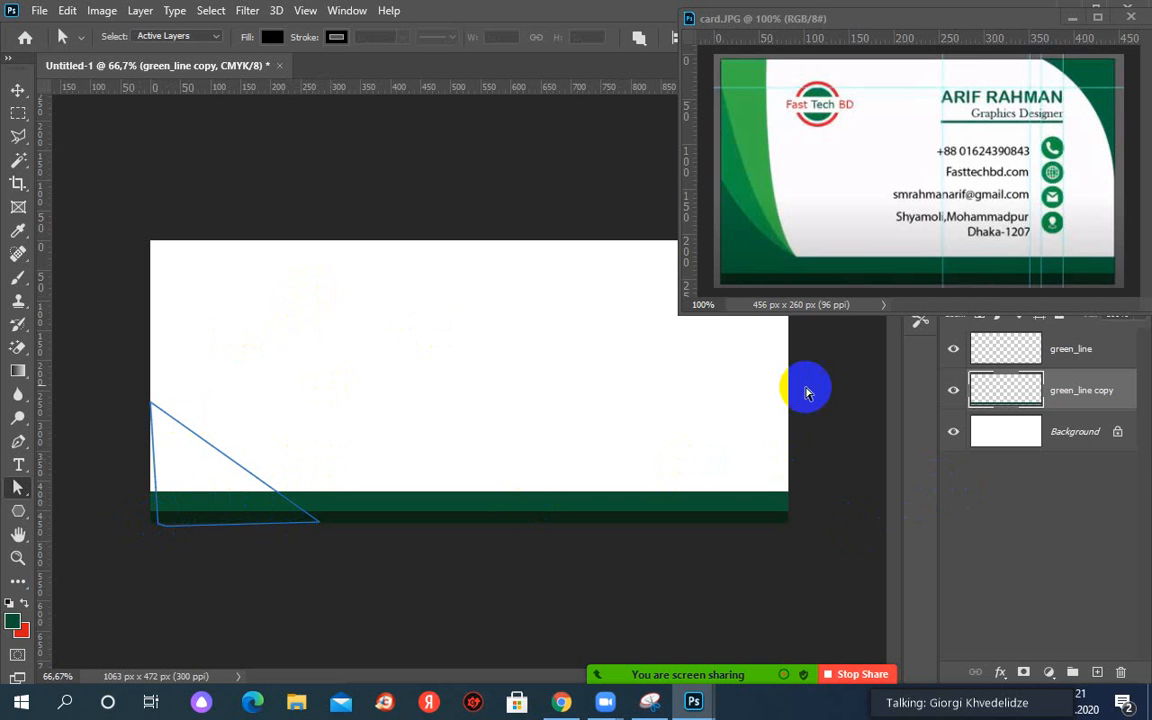
pyautogui.click(1065, 18)
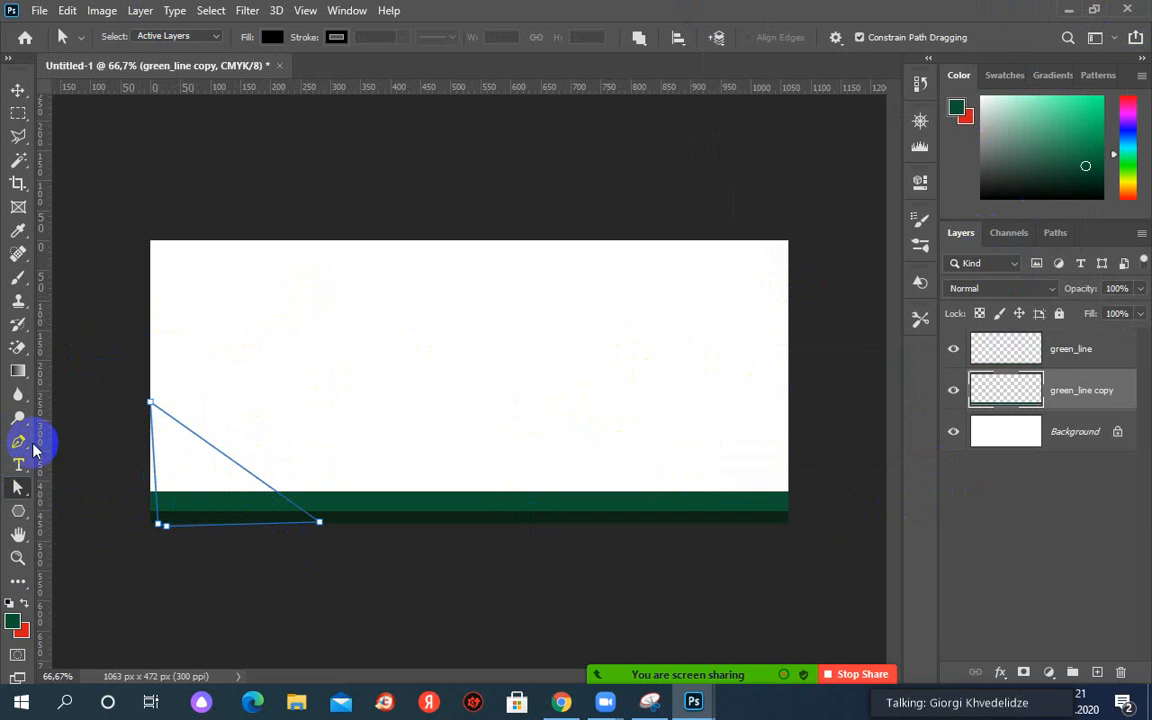
pyautogui.click(12, 446)
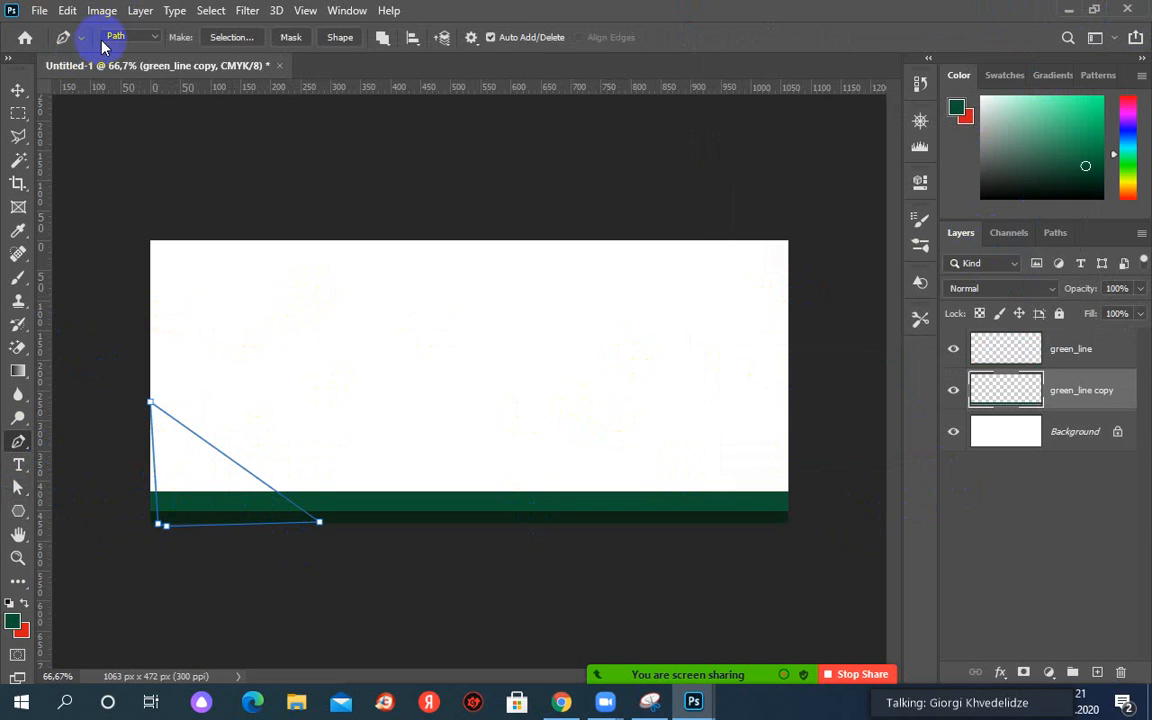
pyautogui.click(140, 38)
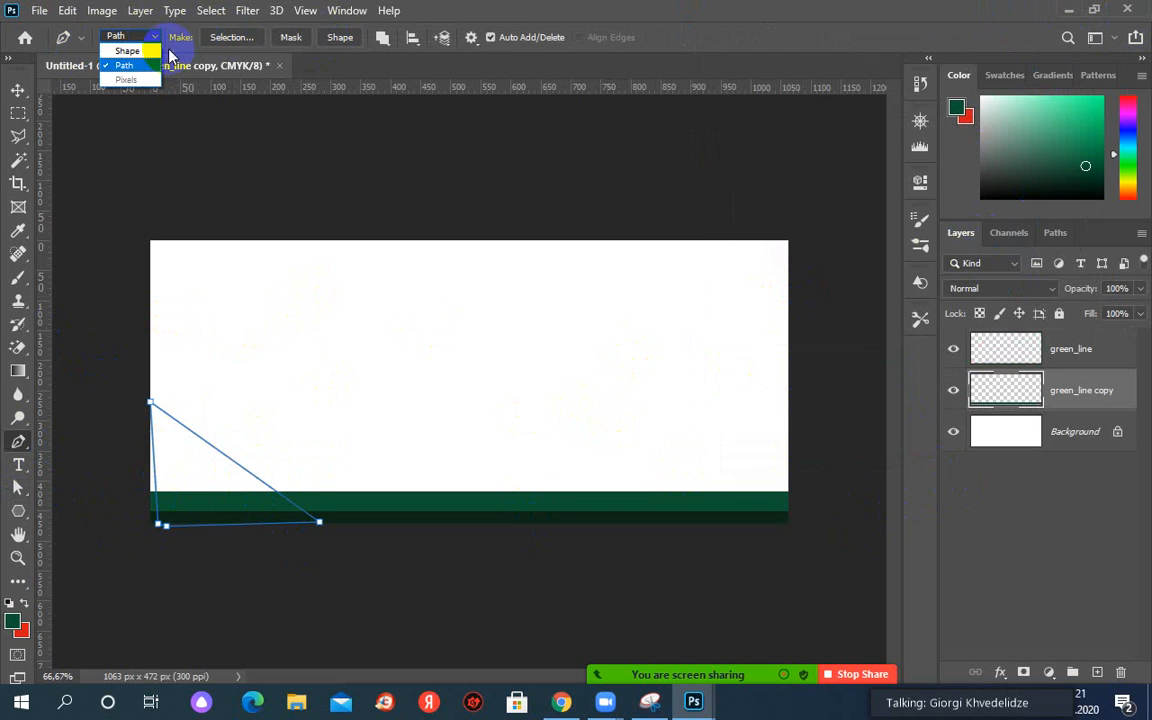
pyautogui.click(115, 51)
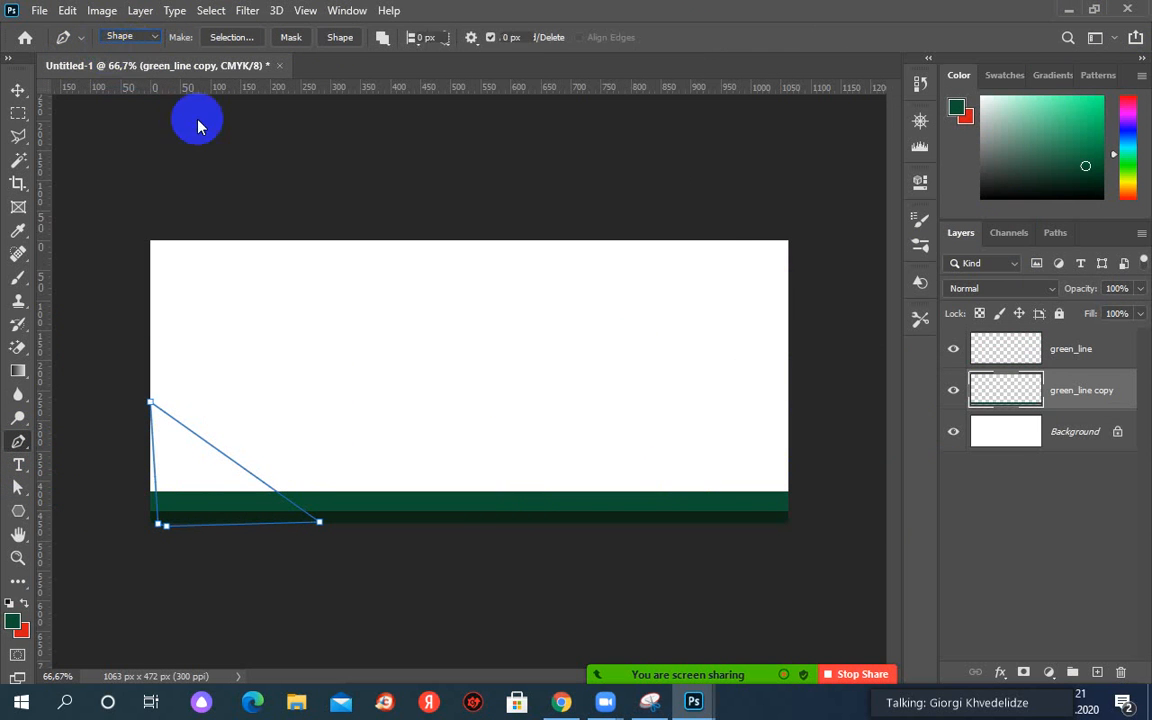
pyautogui.click(451, 307)
pyautogui.moveTo(362, 405); pyautogui.dragTo(380, 406)
pyautogui.click(806, 424)
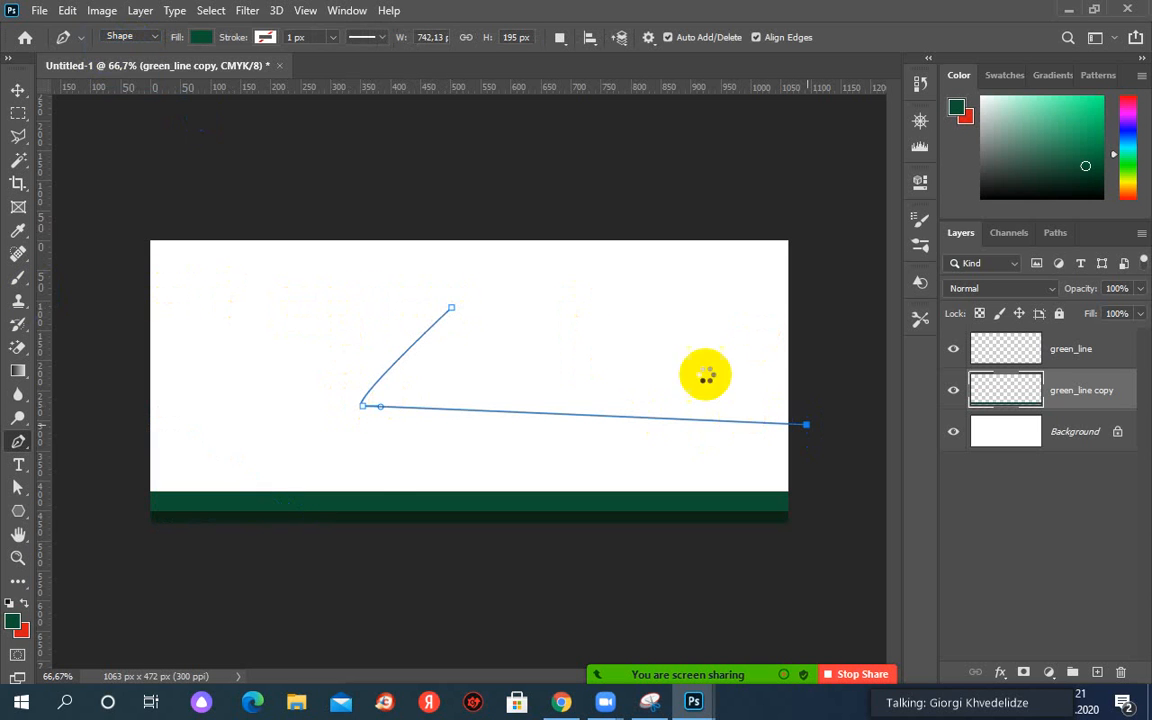
pyautogui.click(451, 309)
pyautogui.click(451, 312)
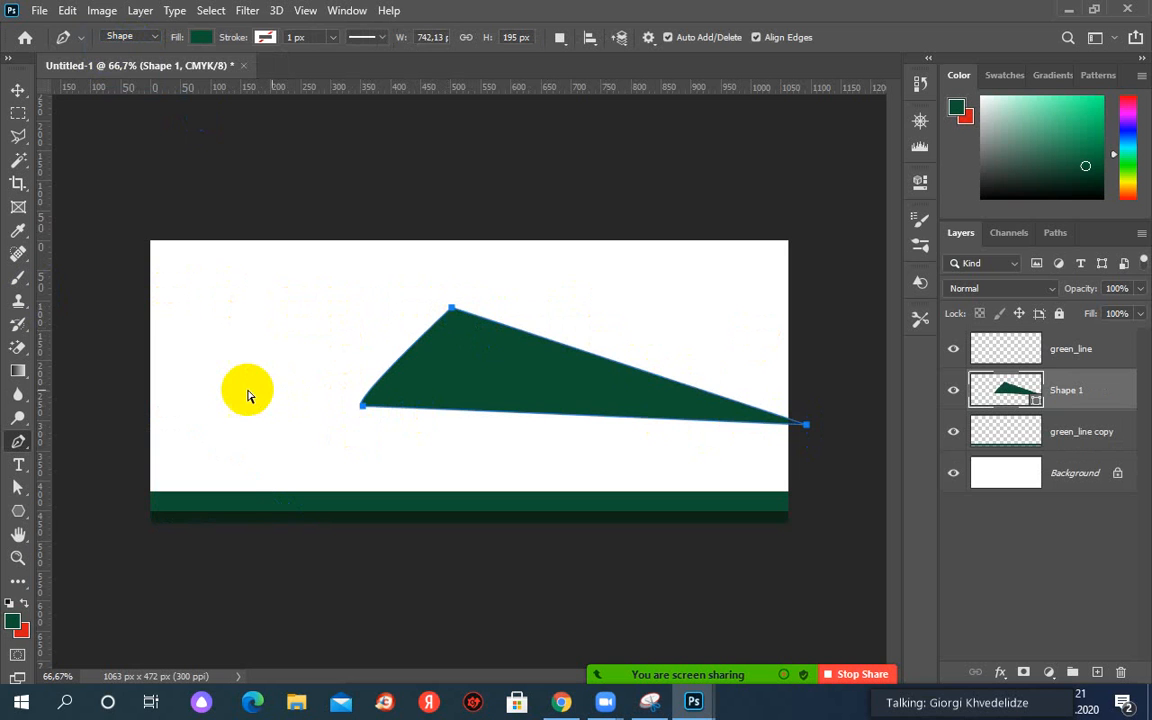
pyautogui.hotkey('ctrl', 'z')
pyautogui.hotkey('ctrl', 'z')
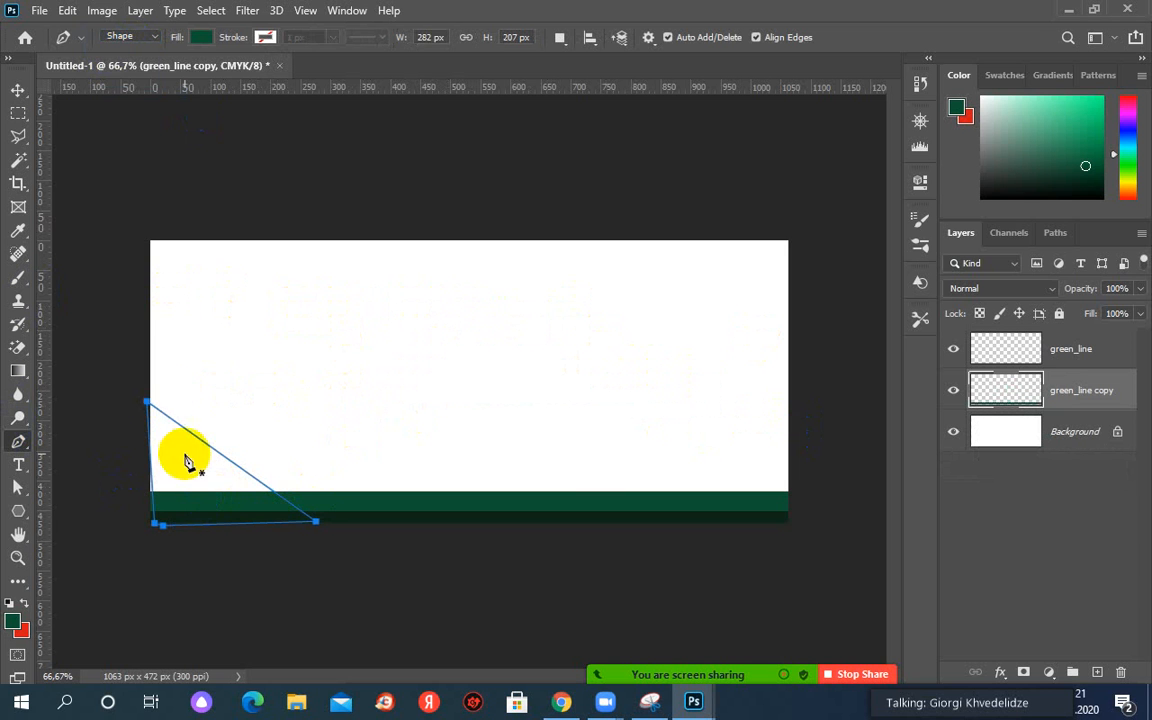
pyautogui.click(108, 38)
pyautogui.click(122, 60)
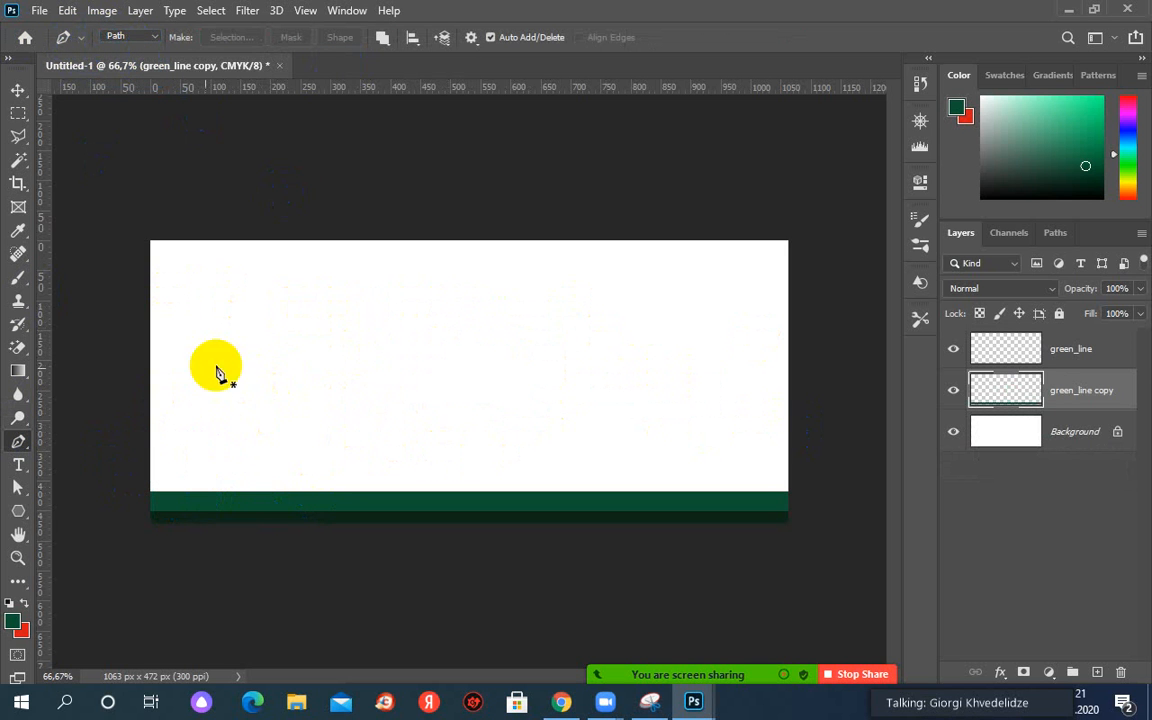
pyautogui.click(17, 489)
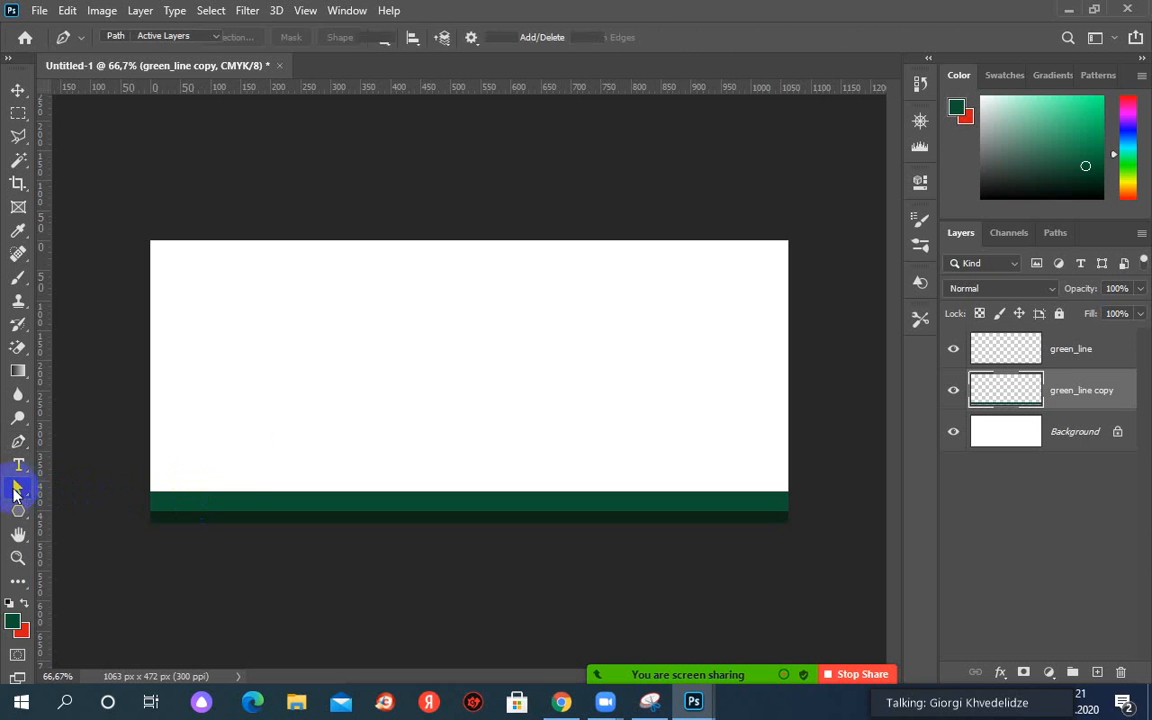
# Fill the Work Path with dark green #0c5331 sampled from the bottom band.
pyautogui.click(1054, 233)
pyautogui.click(996, 260)
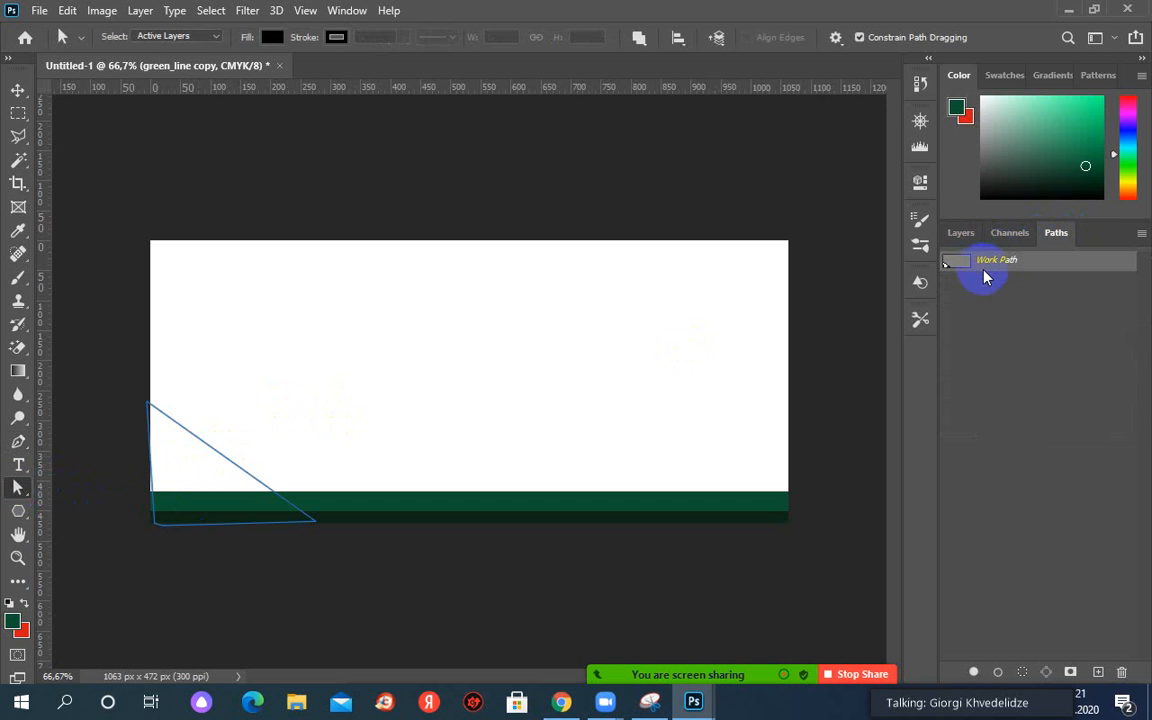
pyautogui.rightClick(985, 265)
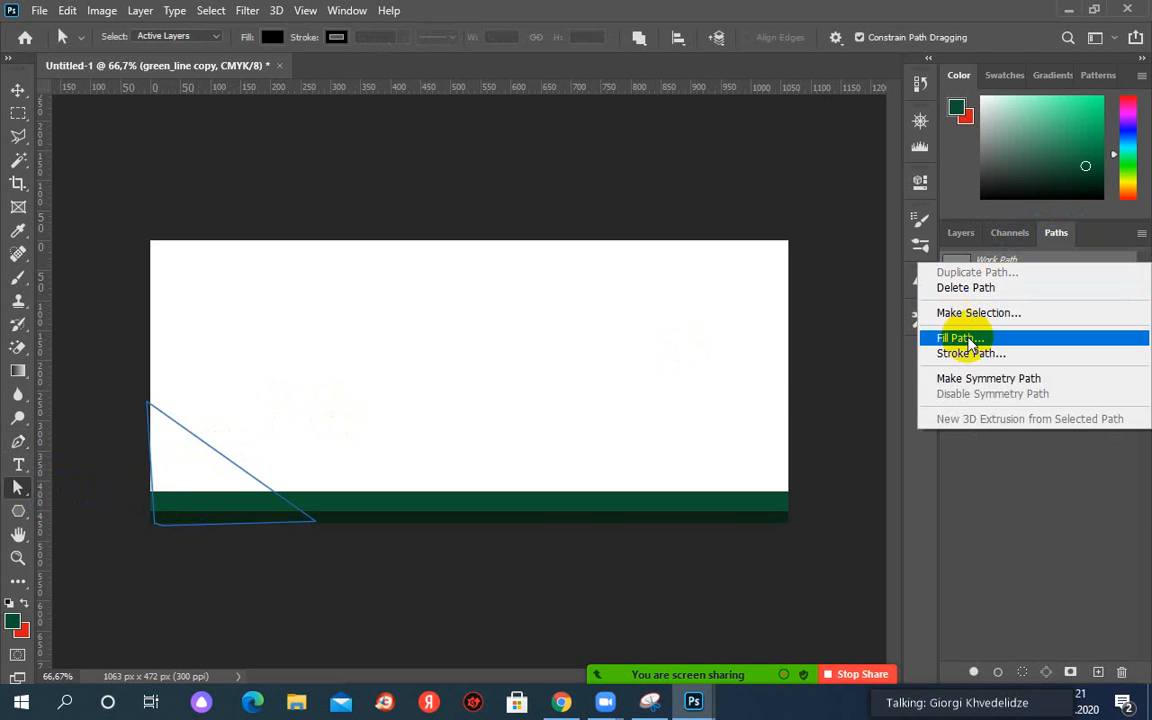
pyautogui.click(925, 340)
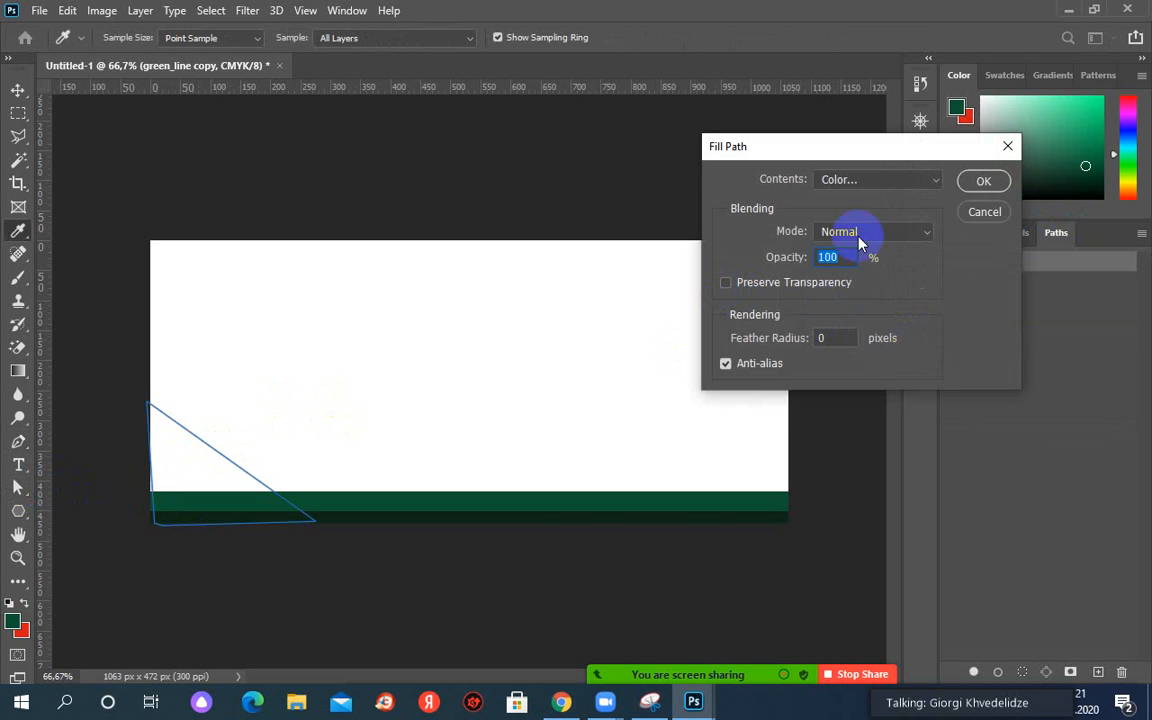
pyautogui.click(856, 181)
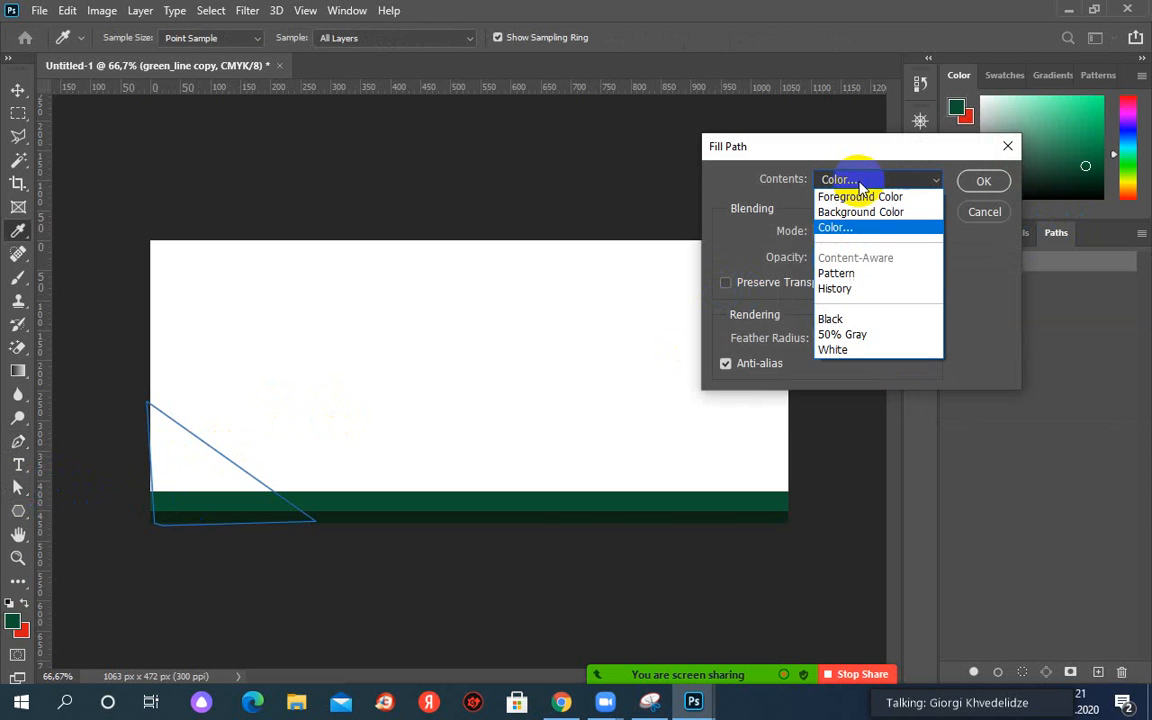
pyautogui.click(835, 230)
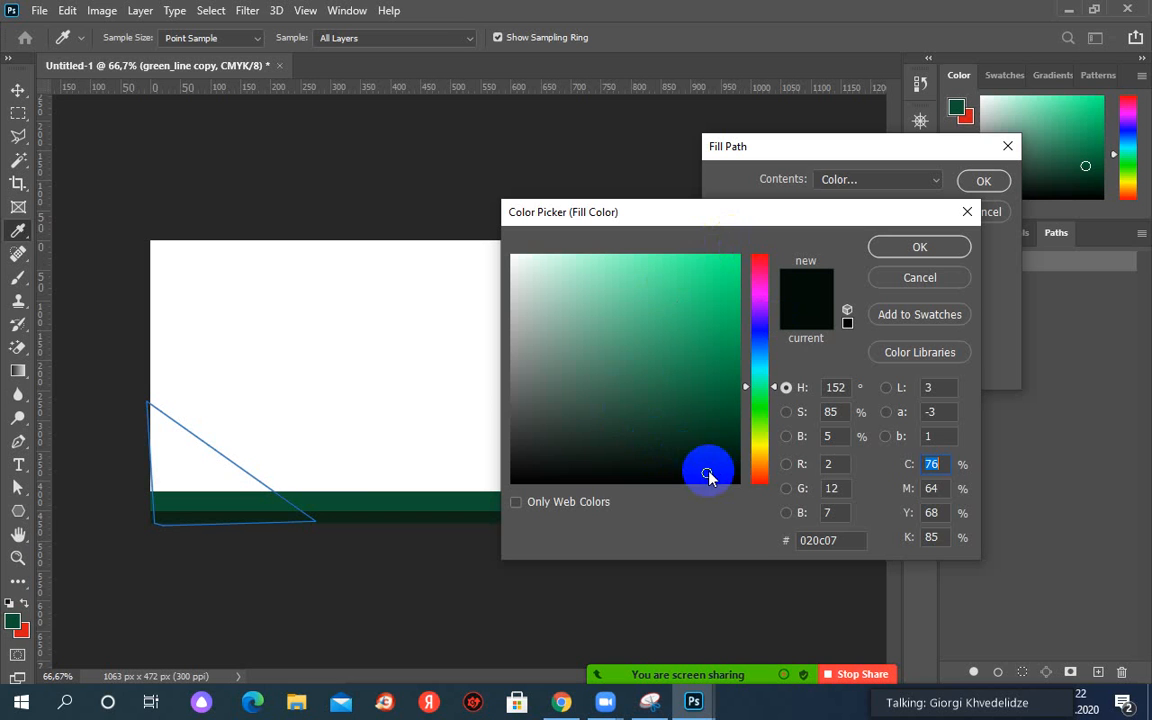
pyautogui.click(345, 504)
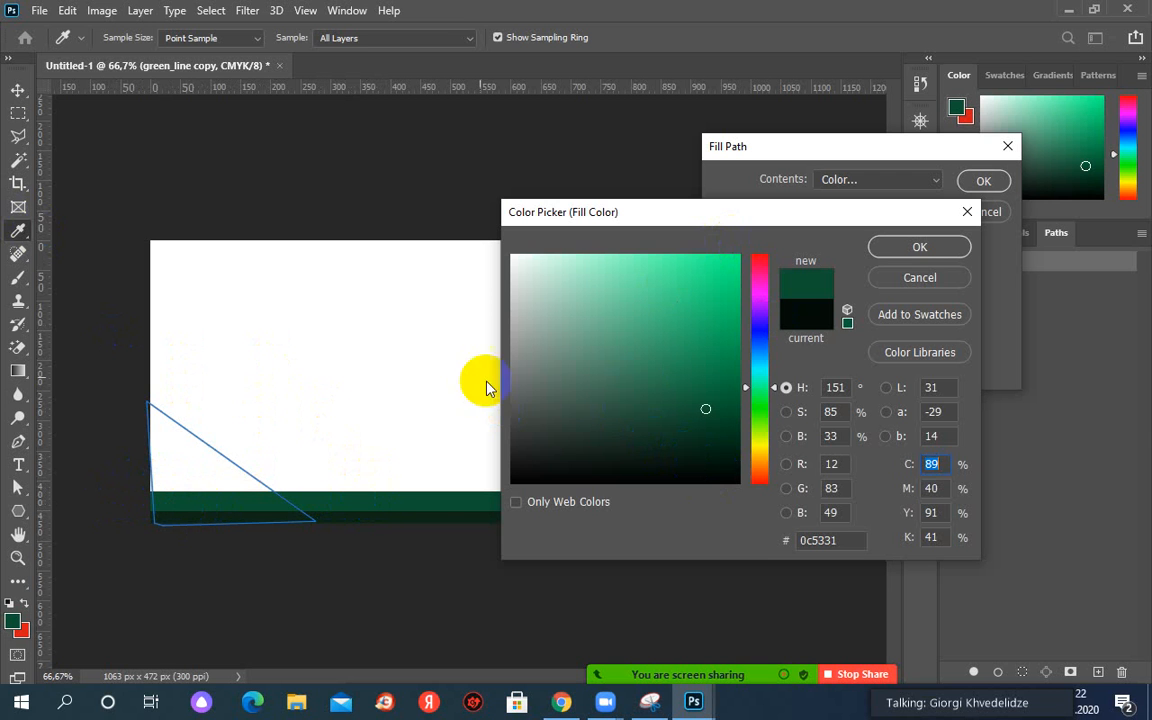
pyautogui.click(918, 247)
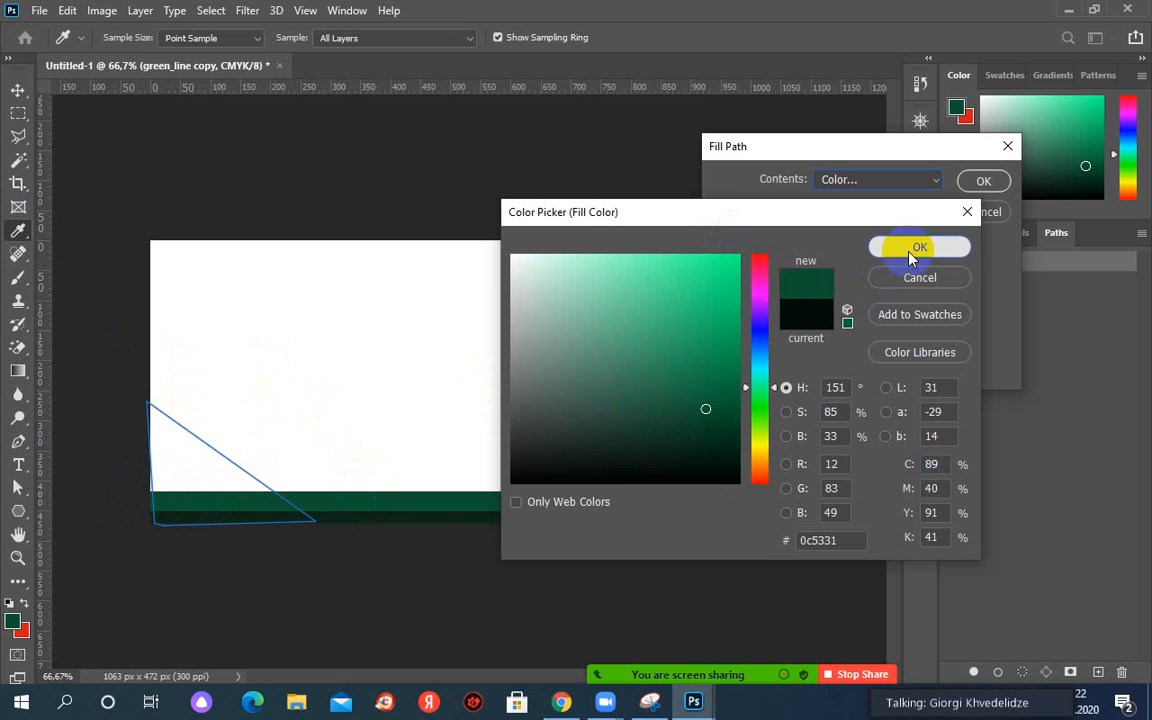
pyautogui.click(983, 183)
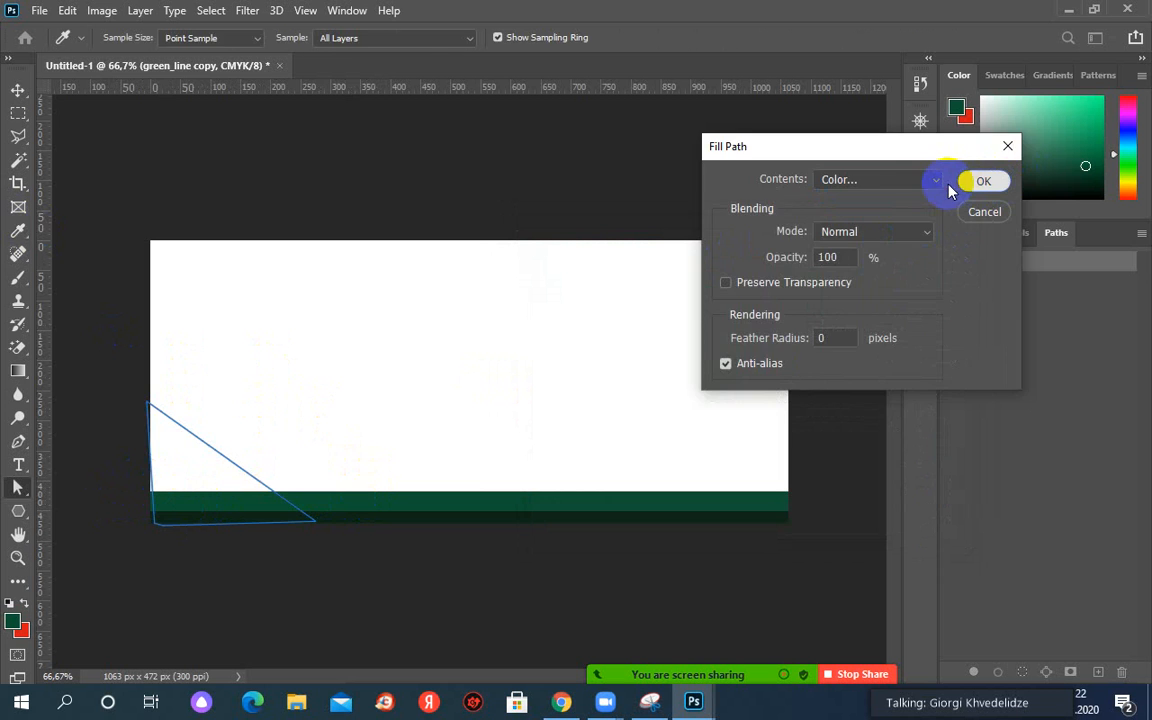
pyautogui.press('a')
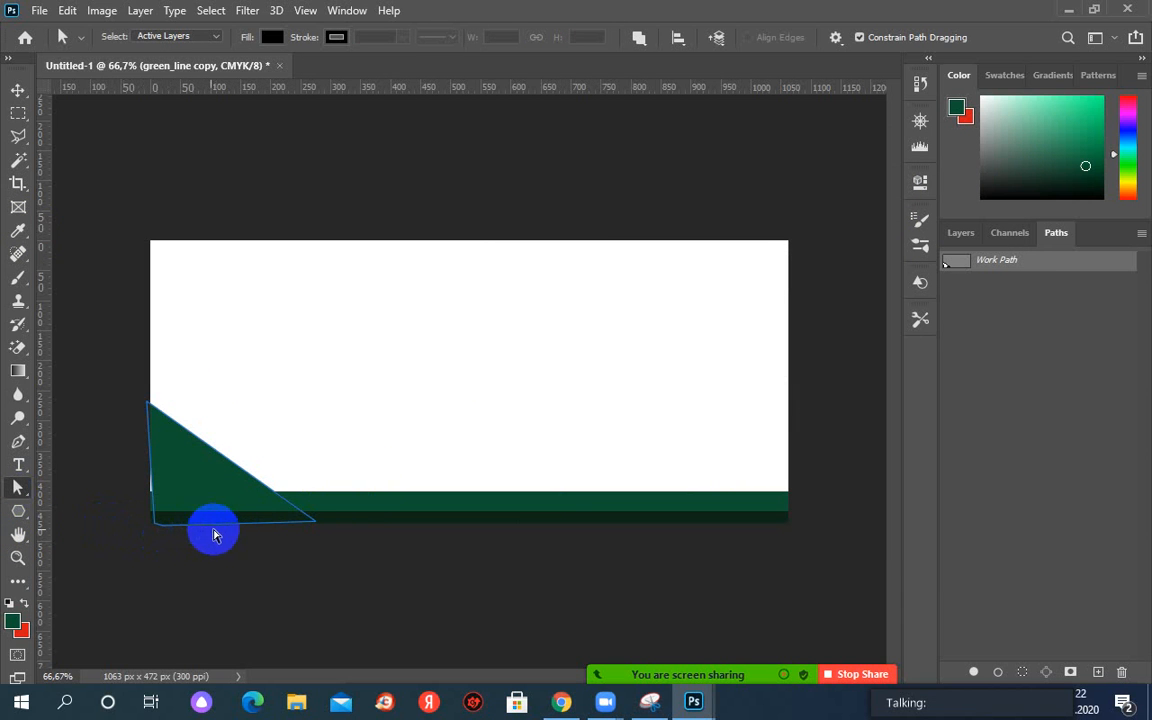
# Shift the triangle path's lower corners, delete the Work Path, then restore it with undo.
pyautogui.moveTo(213, 528); pyautogui.dragTo(265, 528)
pyautogui.click(160, 526)
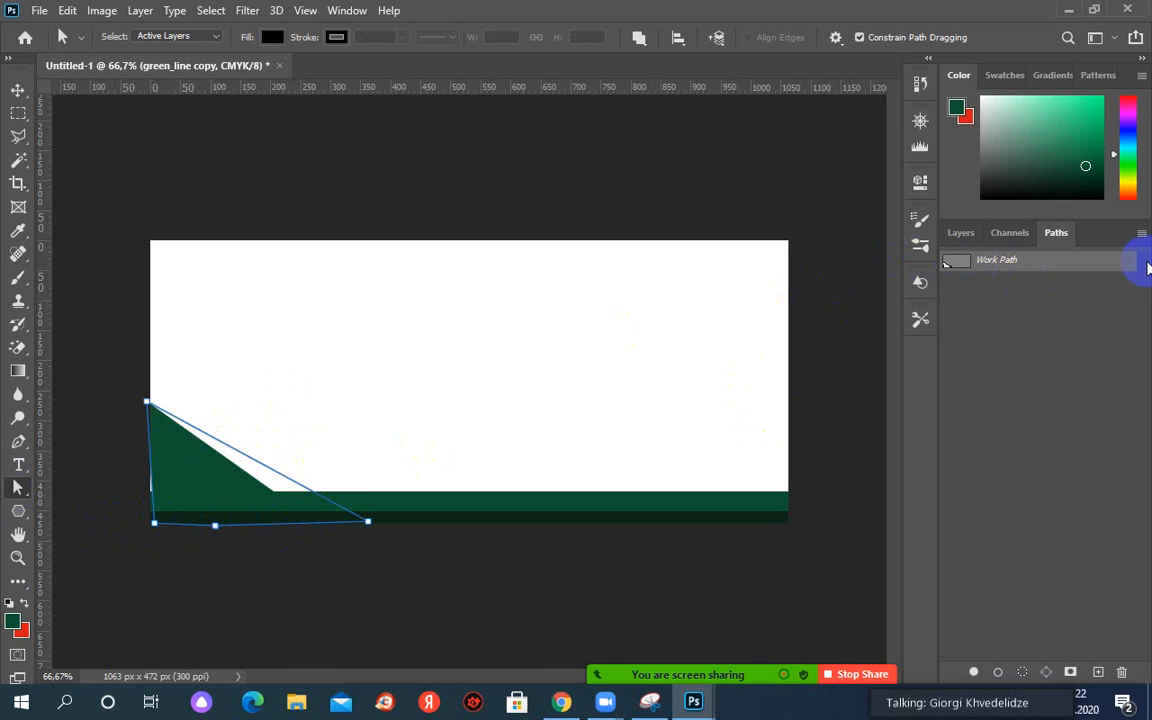
pyautogui.rightClick(1000, 264)
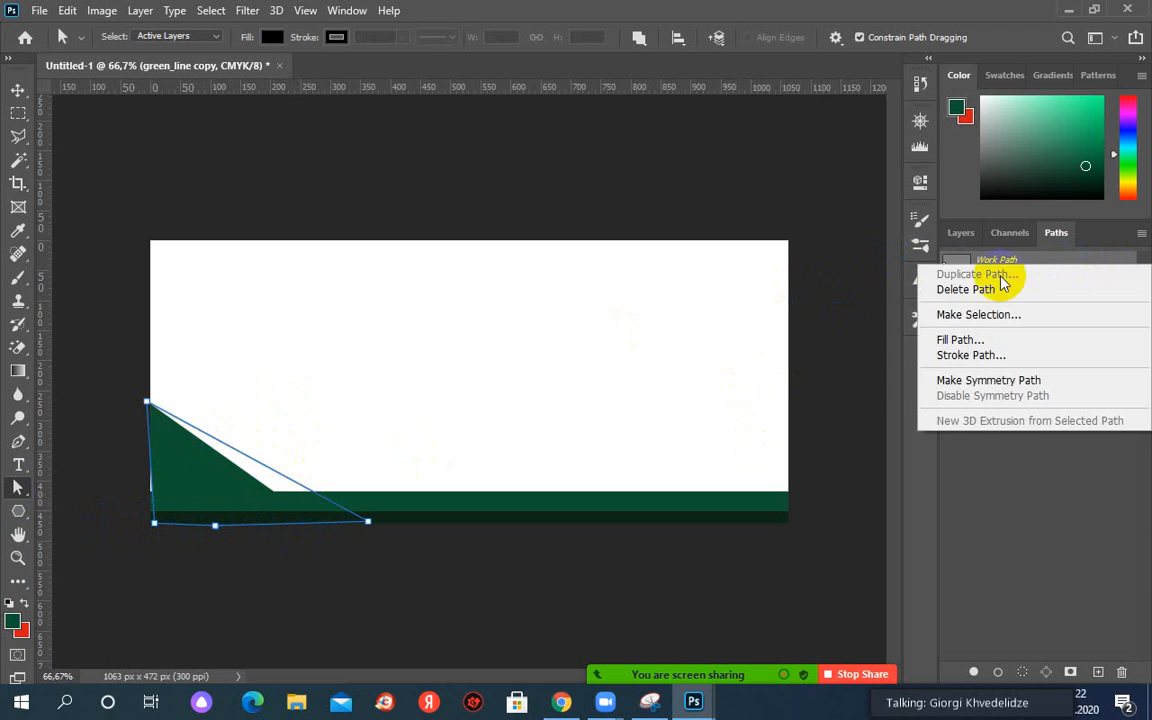
pyautogui.click(147, 314)
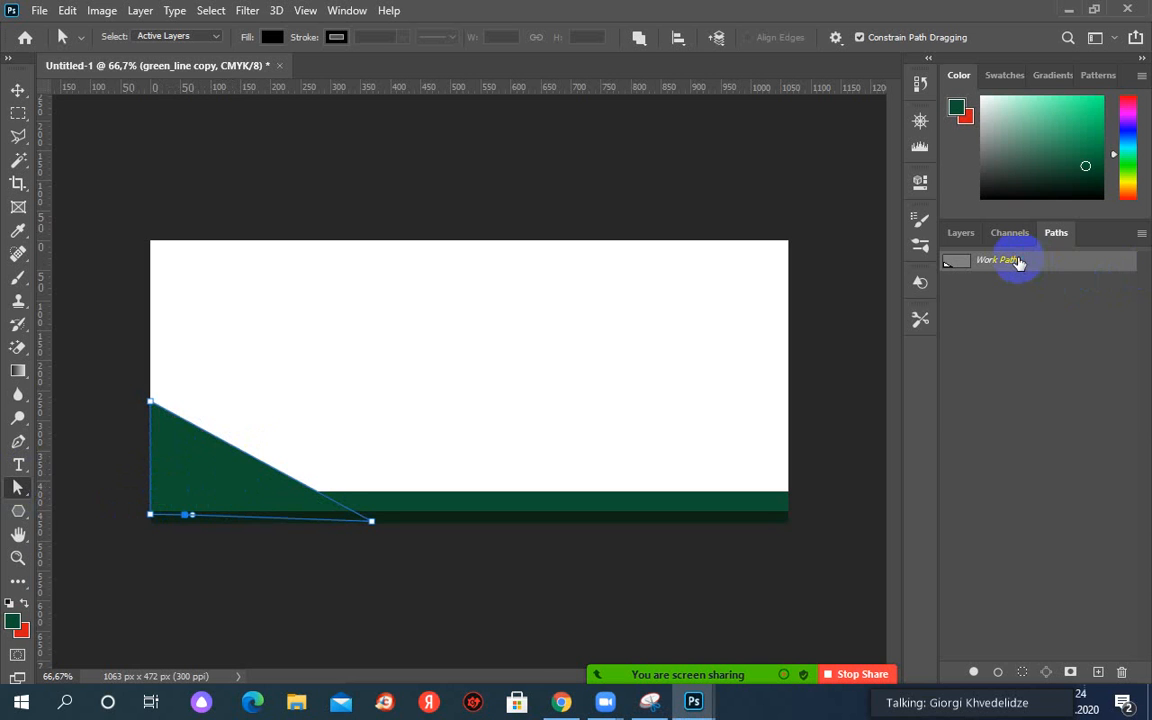
pyautogui.rightClick(1018, 263)
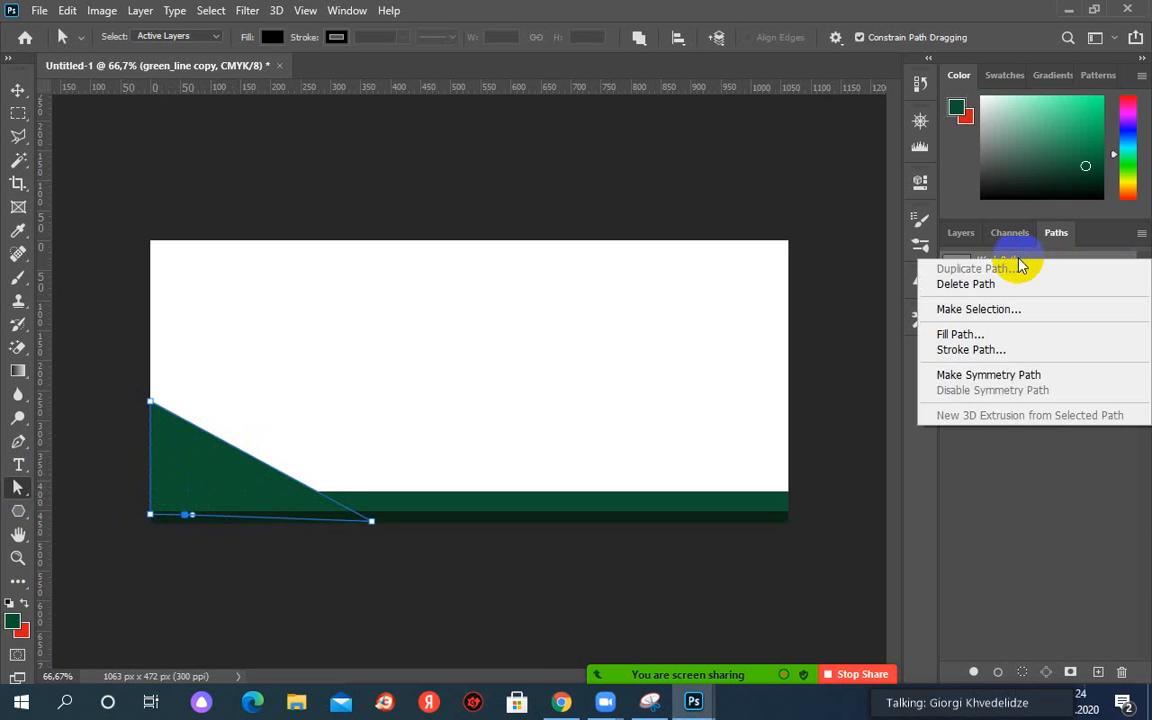
pyautogui.click(966, 285)
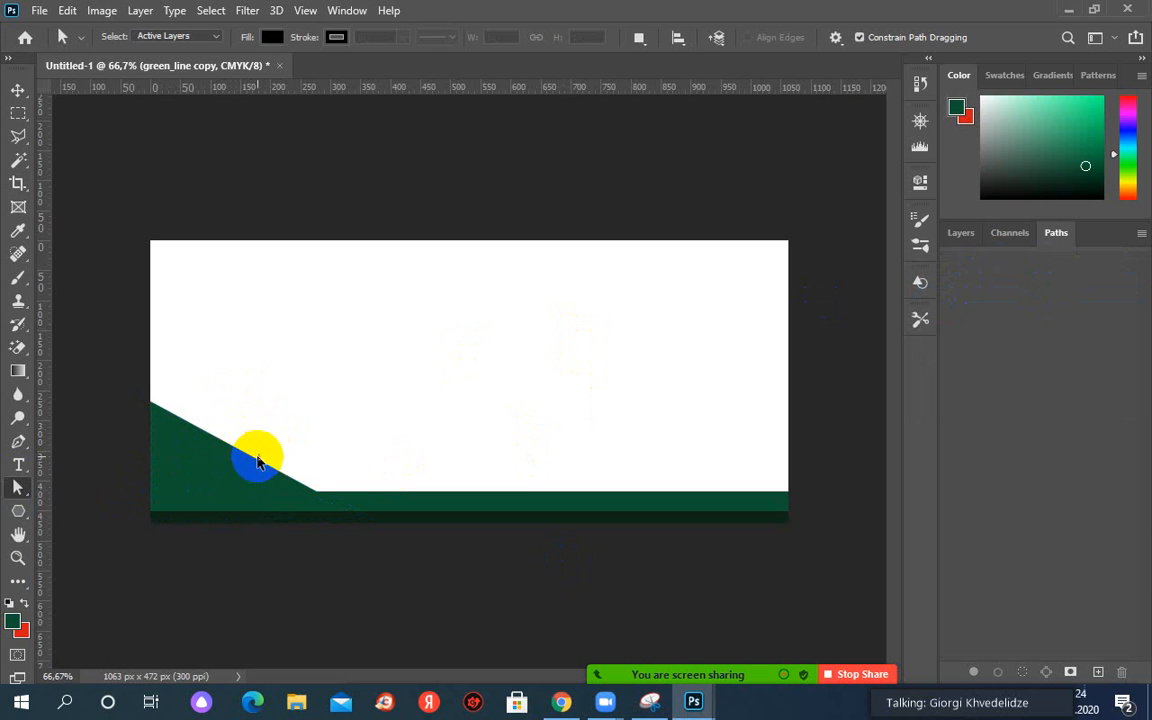
pyautogui.hotkey('ctrl', 'z')
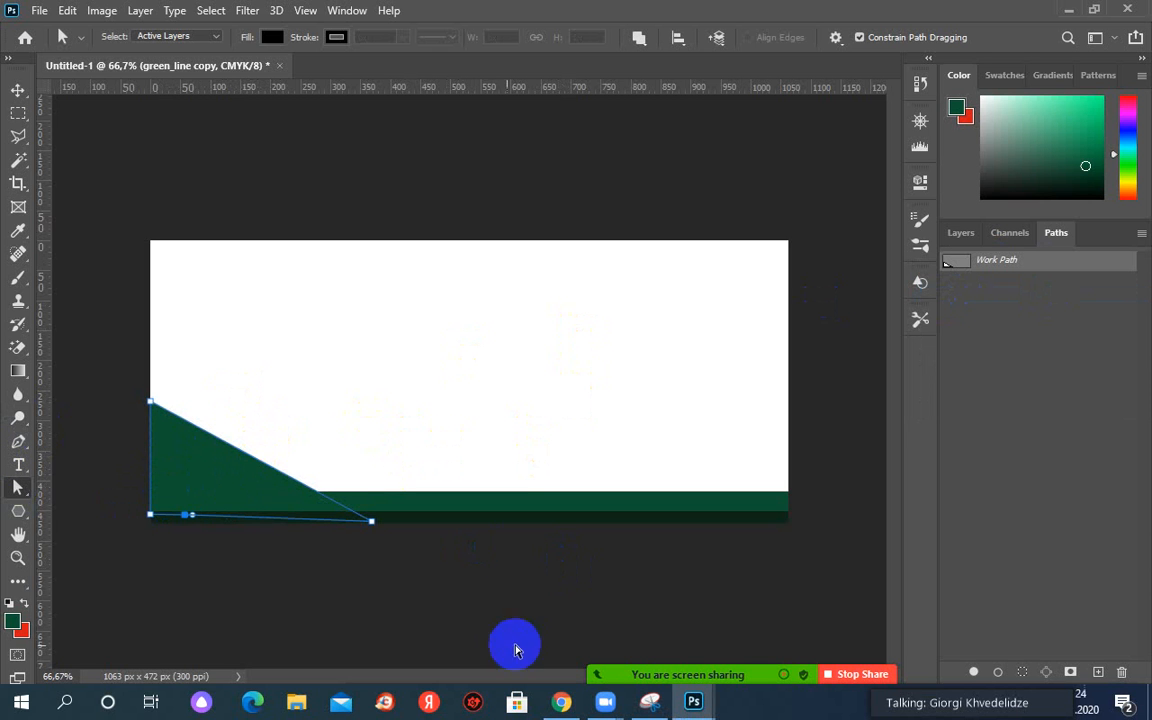
# Bring the card.JPG reference back into view and shift the green triangle path.
pyautogui.moveTo(695, 702)
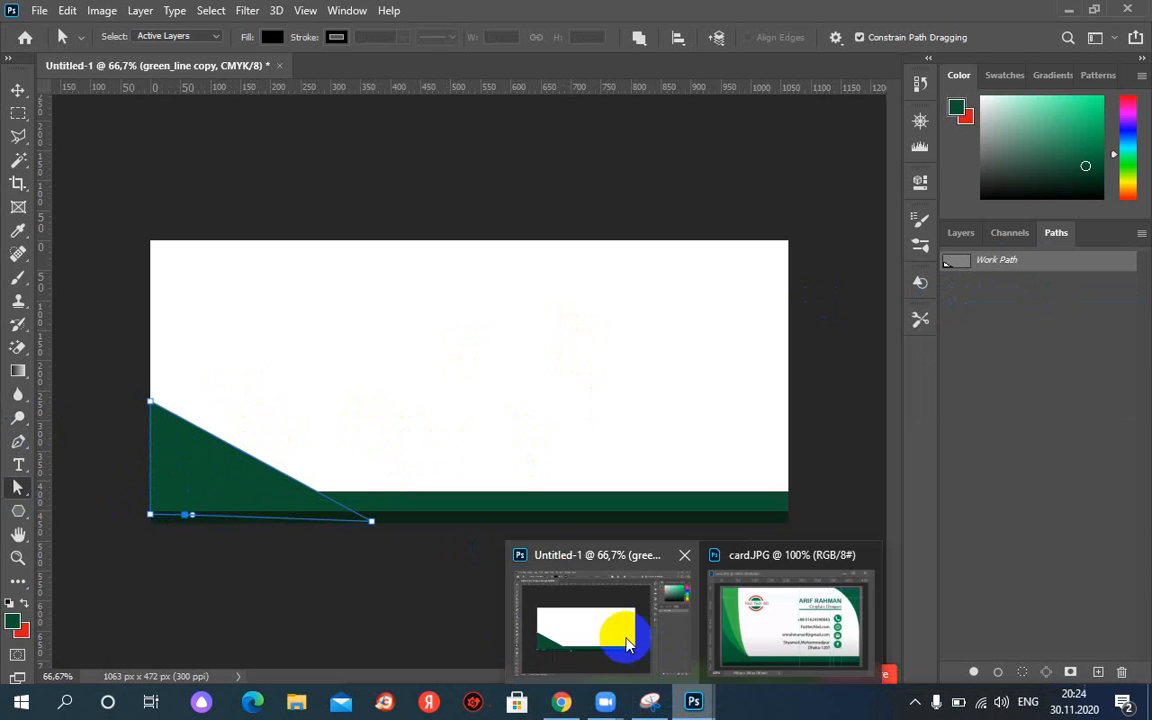
pyautogui.click(735, 625)
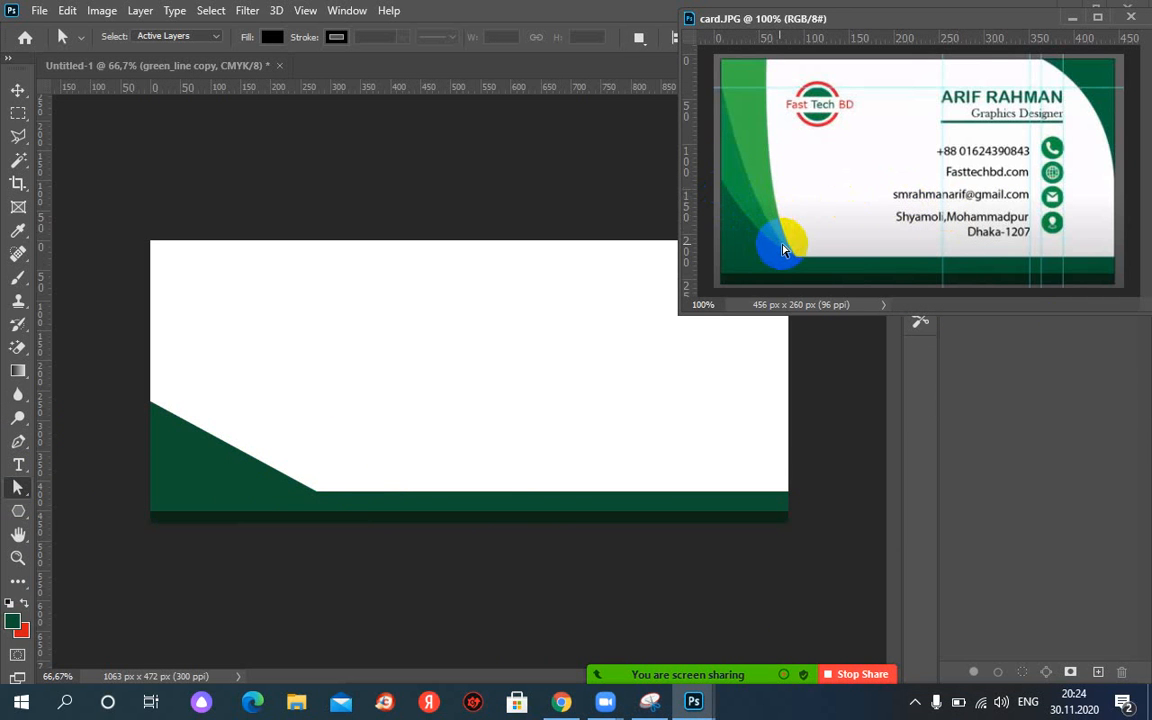
pyautogui.click(193, 488)
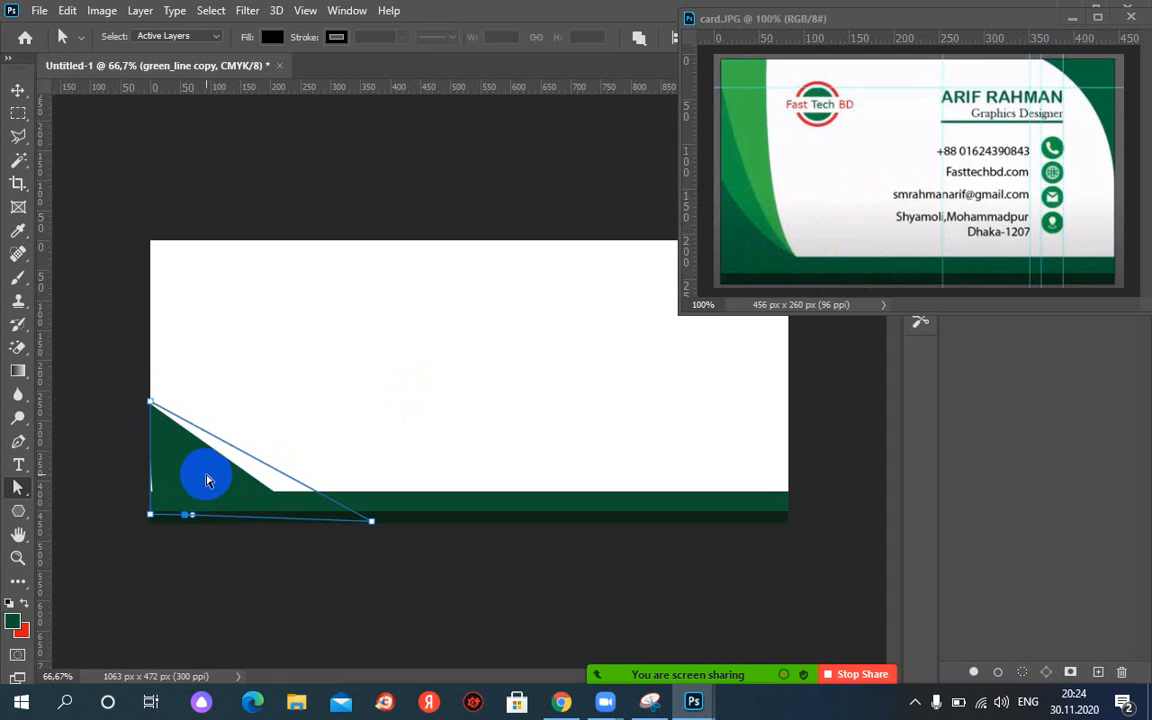
pyautogui.moveTo(203, 481)
pyautogui.mouseDown()
pyautogui.moveTo(224, 481)
pyautogui.moveTo(158, 480)
pyautogui.mouseUp()
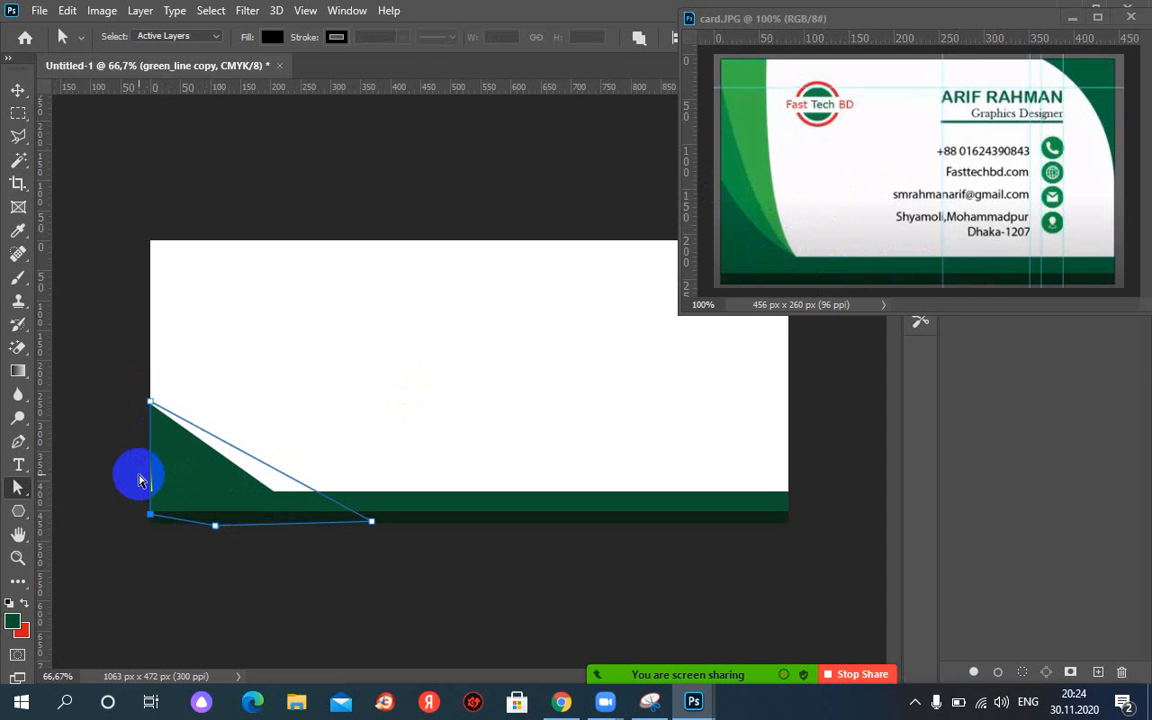
# Undo back to before the corner triangle was filled with green.
pyautogui.hotkey('ctrl', 'z')
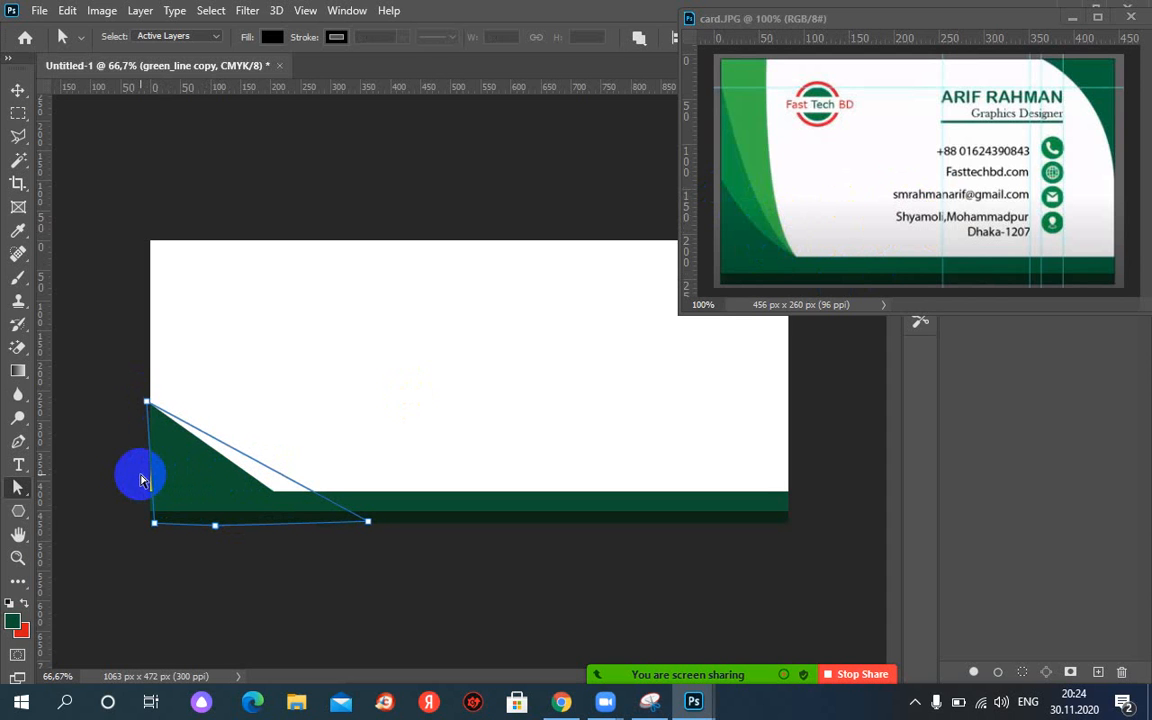
pyautogui.hotkey('ctrl', 'z')
pyautogui.hotkey('ctrl', 'z')
pyautogui.hotkey('ctrl', 'z')
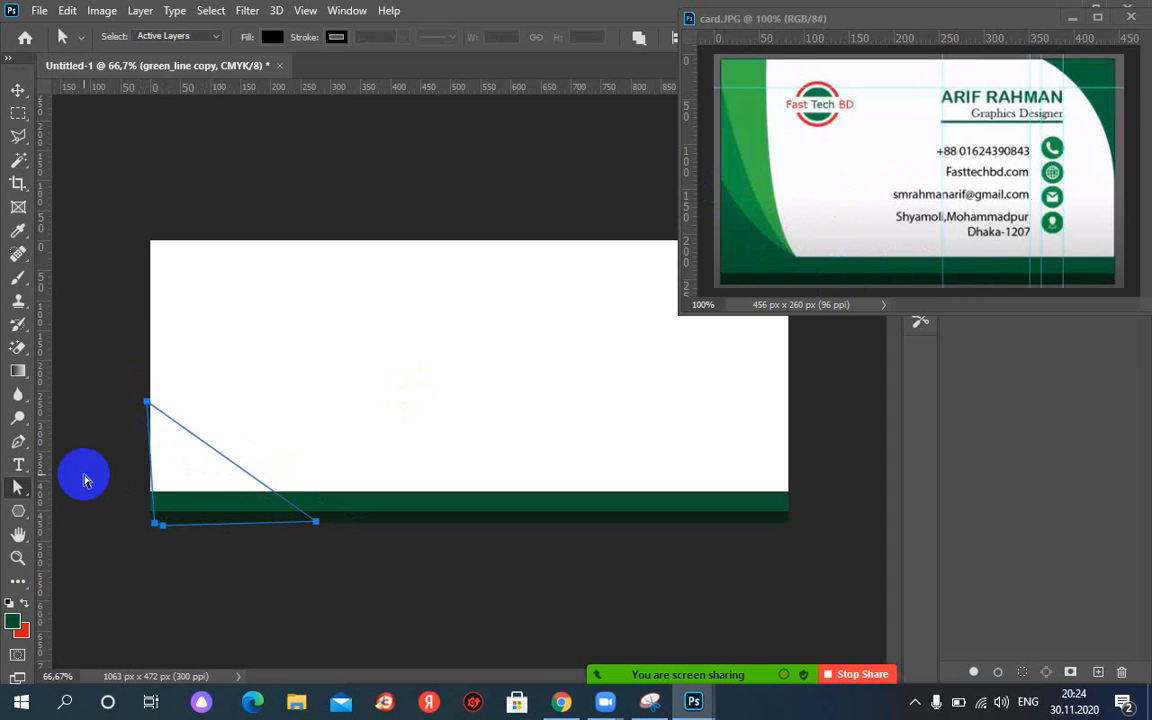
pyautogui.click(151, 408)
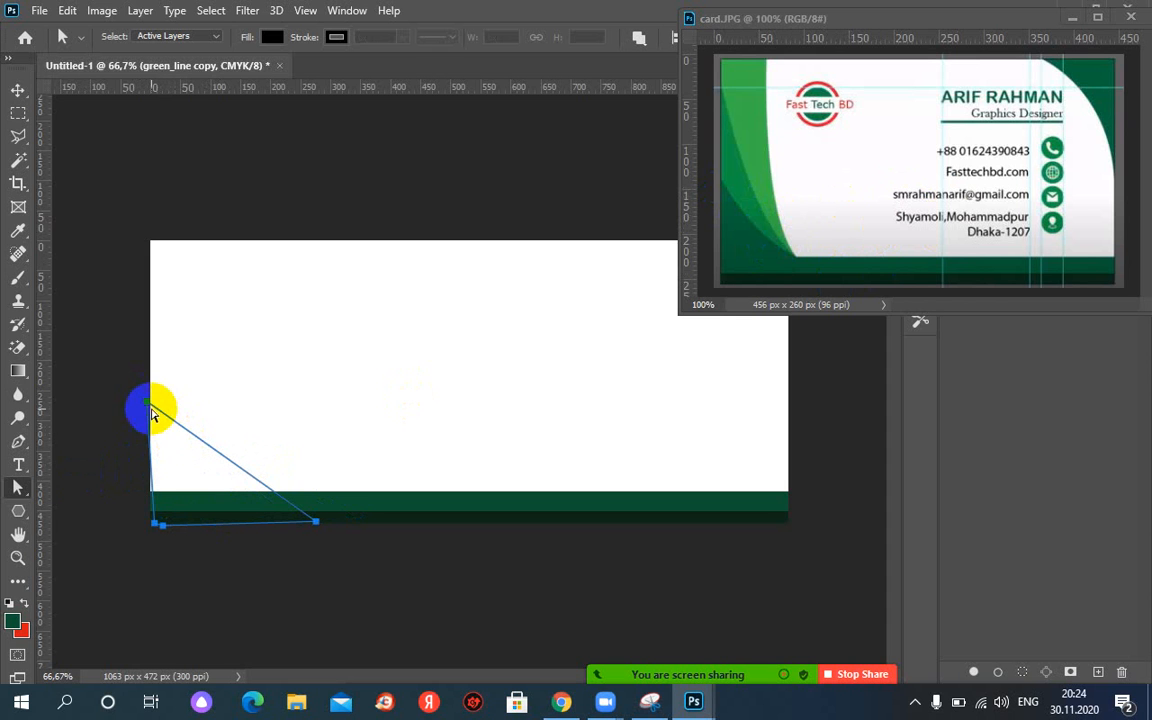
pyautogui.click(20, 489)
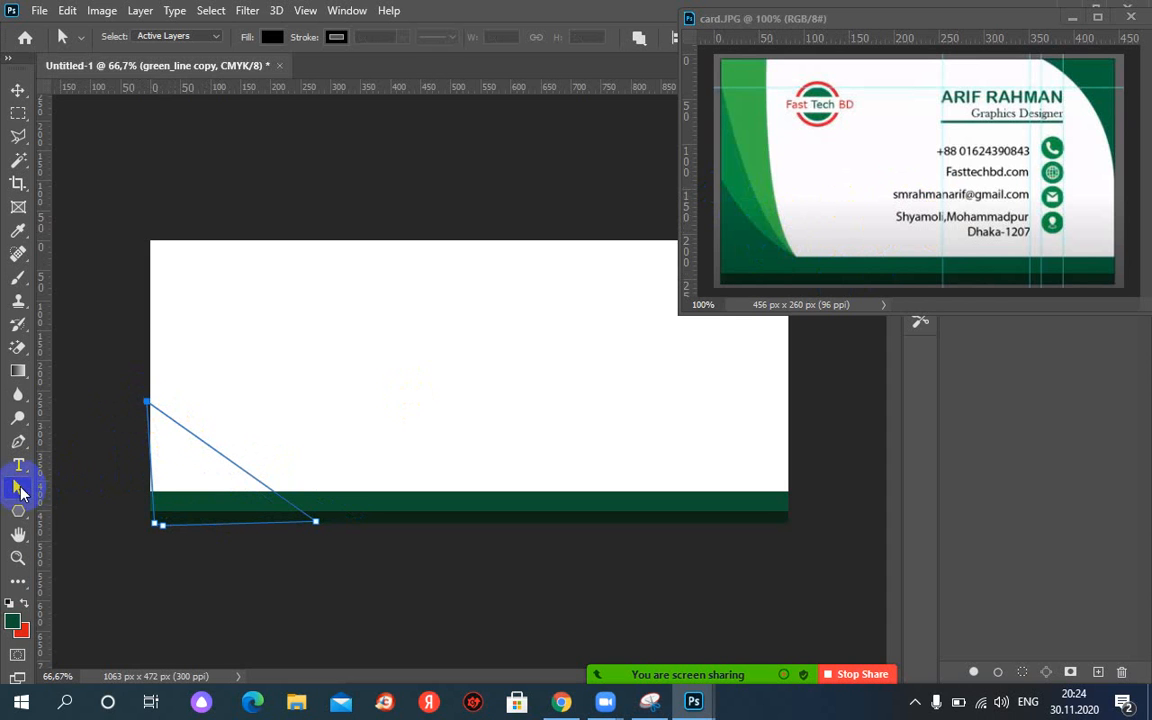
pyautogui.click(153, 410)
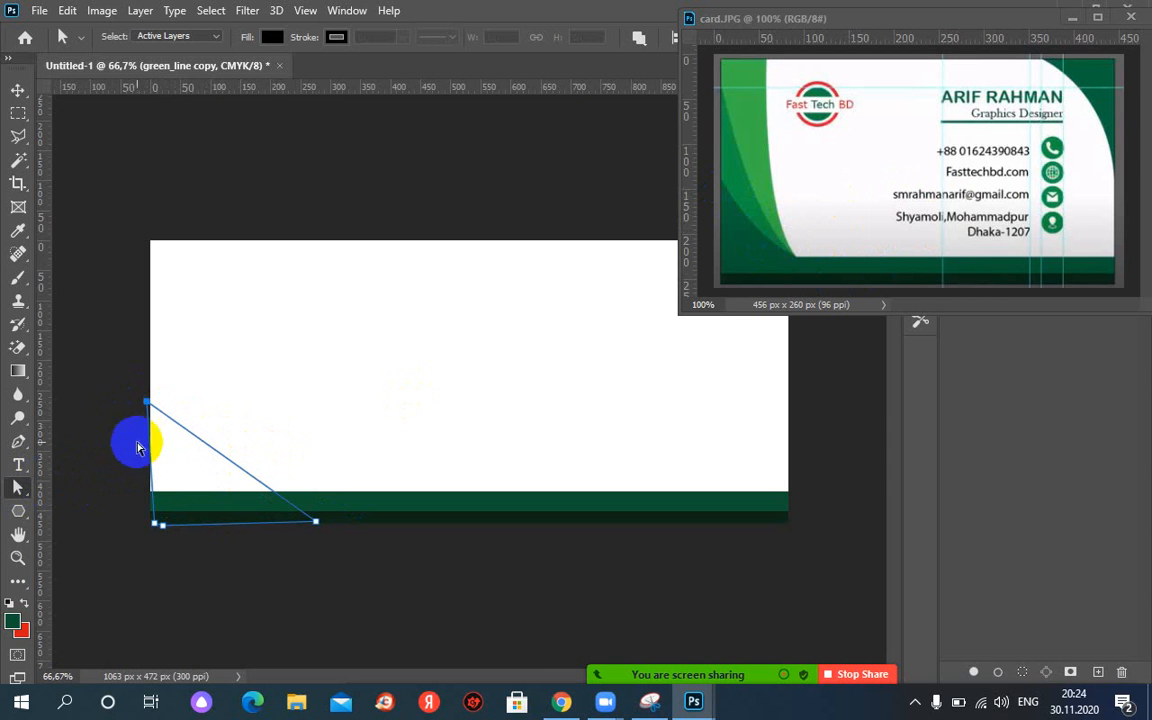
# With Direct Selection, move the triangle's top-left anchor flush onto the card's left edge.
pyautogui.rightClick(16, 486)
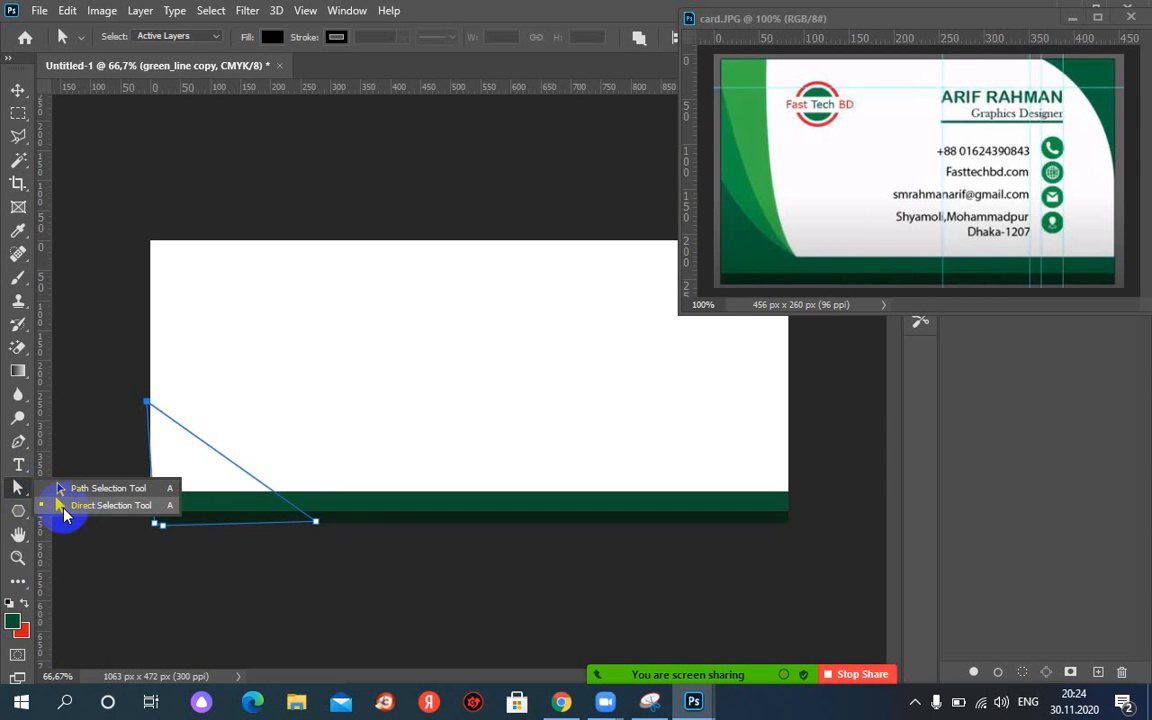
pyautogui.click(62, 507)
pyautogui.click(145, 402)
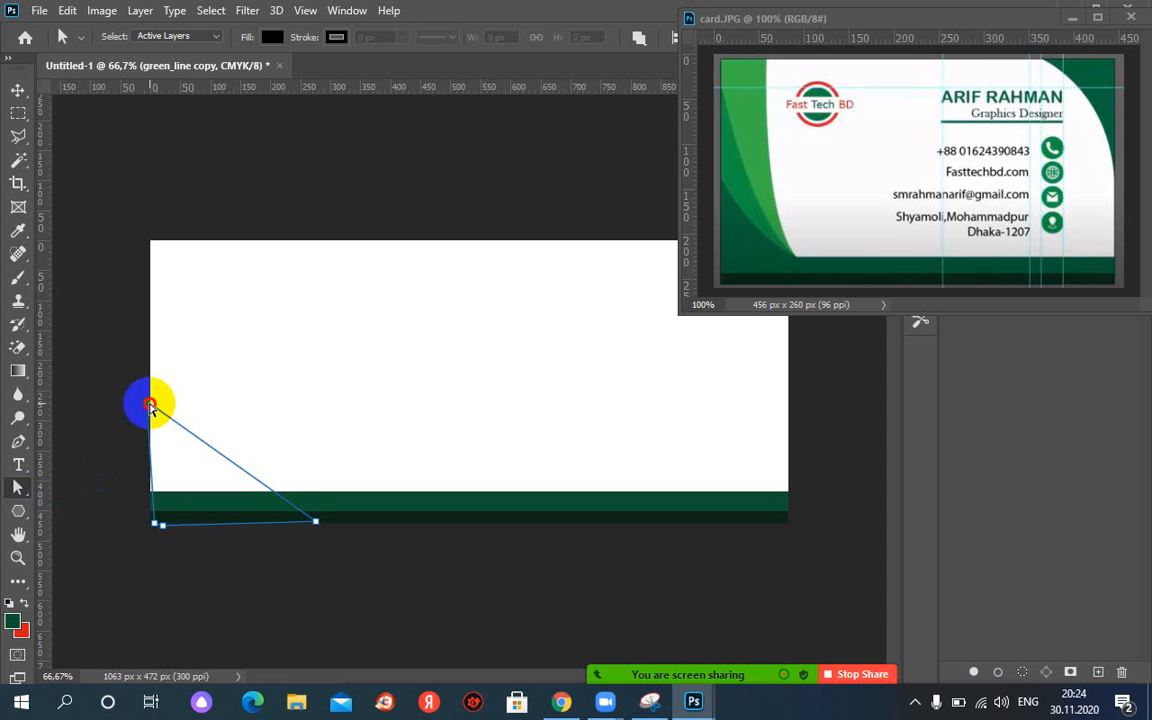
pyautogui.moveTo(150, 404); pyautogui.dragTo(158, 401)
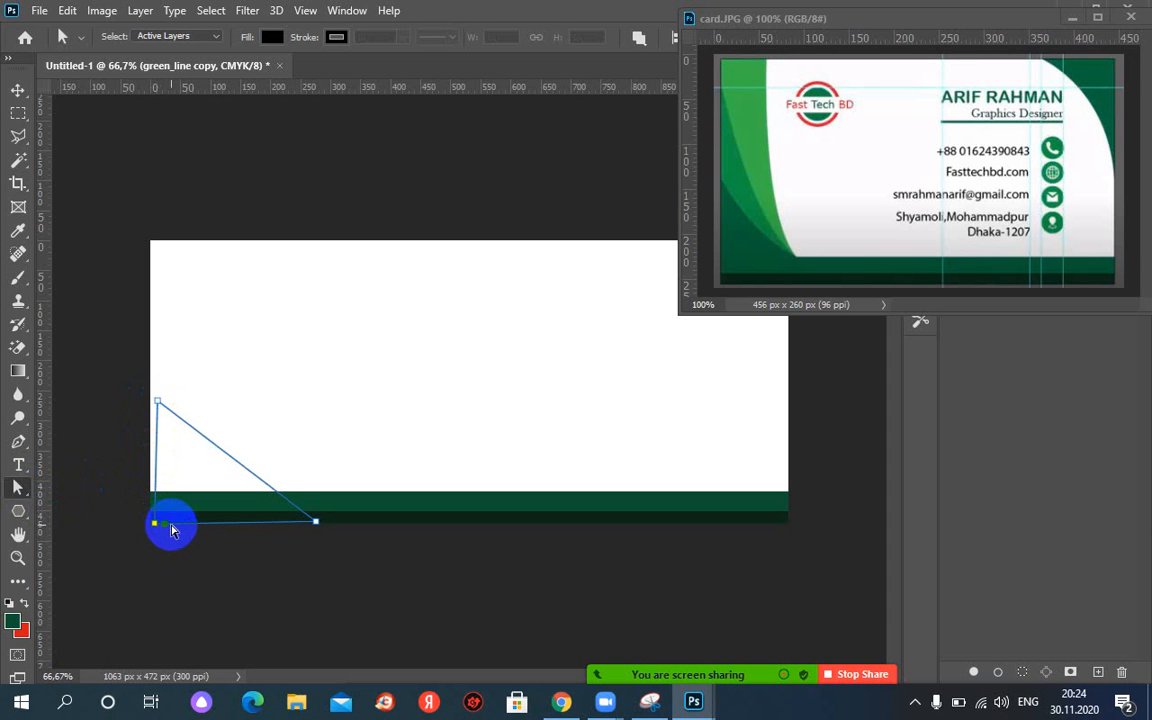
pyautogui.click(157, 402)
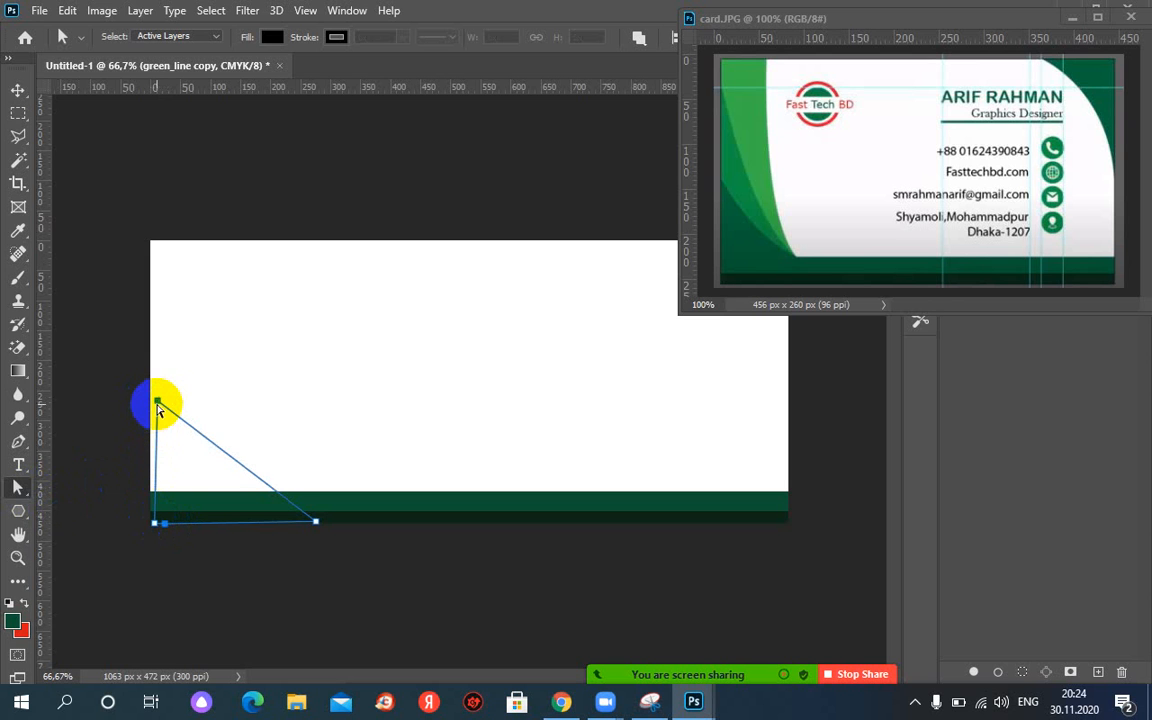
pyautogui.moveTo(157, 402); pyautogui.dragTo(153, 399)
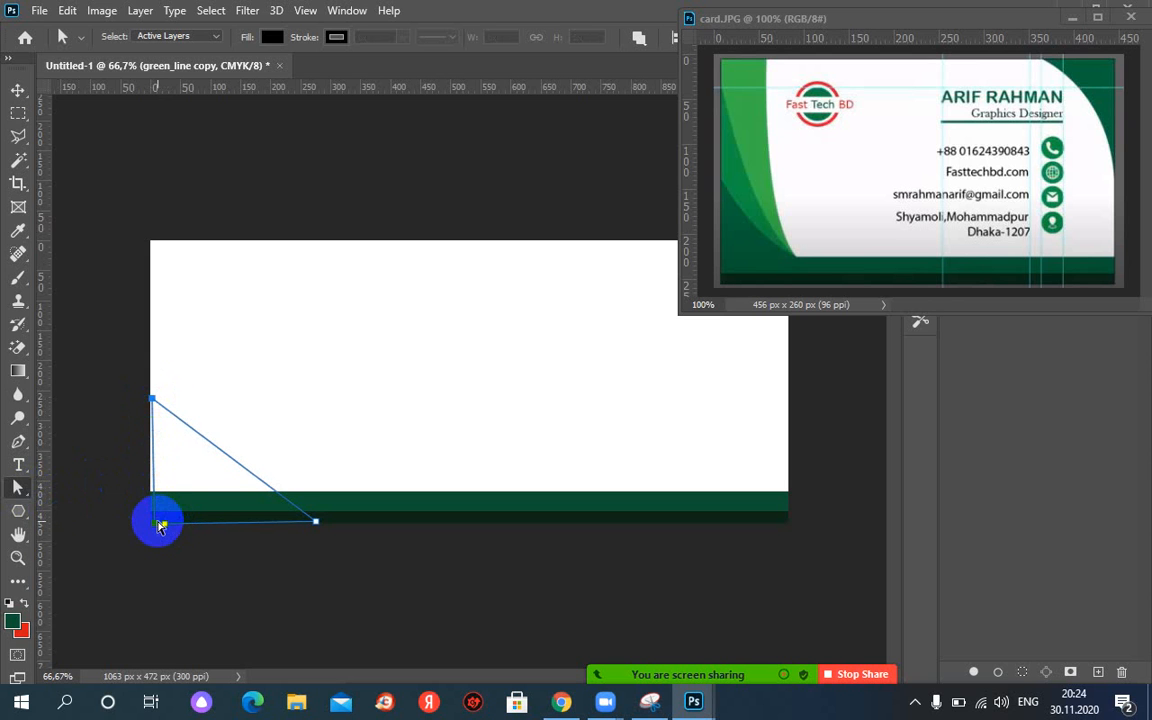
pyautogui.moveTo(137, 530); pyautogui.dragTo(166, 533)
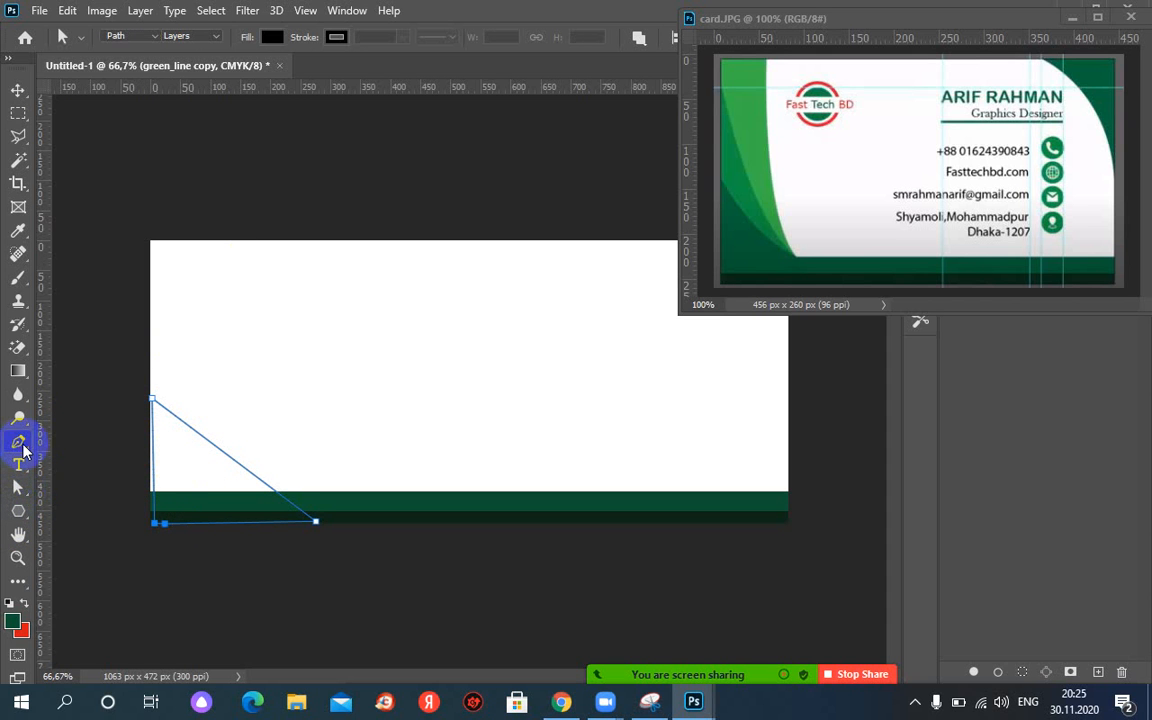
# Add a midpoint anchor on the diagonal edge and curve it down and to the left.
pyautogui.click(19, 443)
pyautogui.rightClick(19, 443)
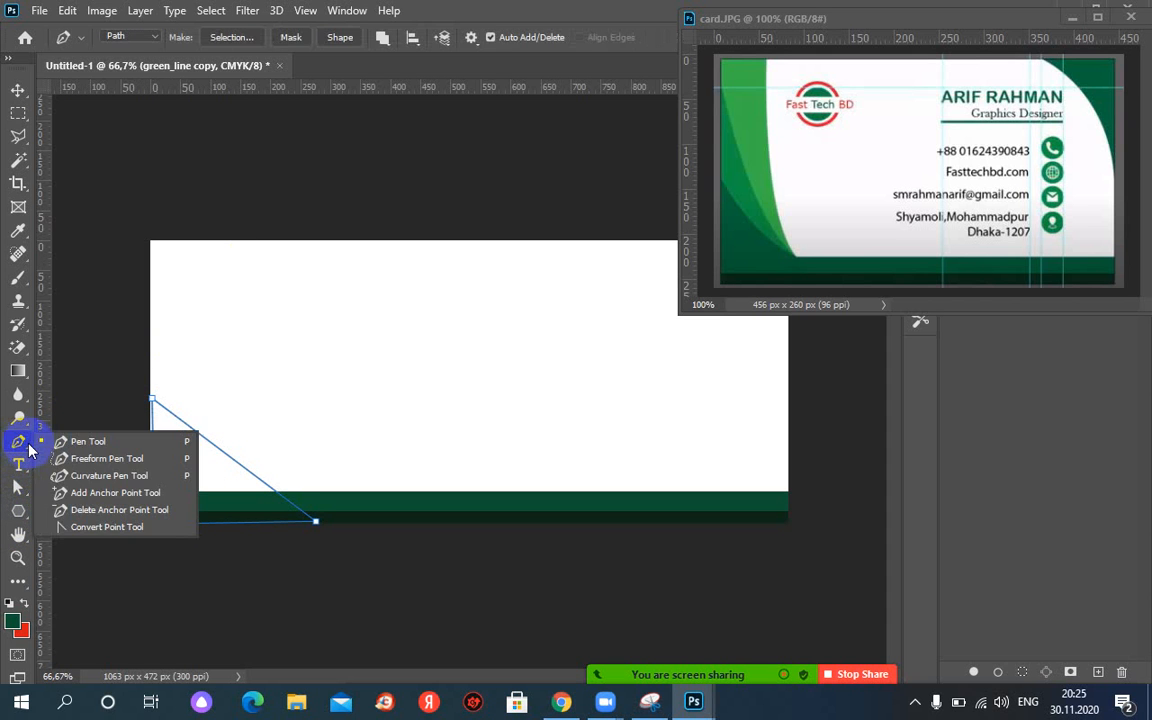
pyautogui.click(100, 493)
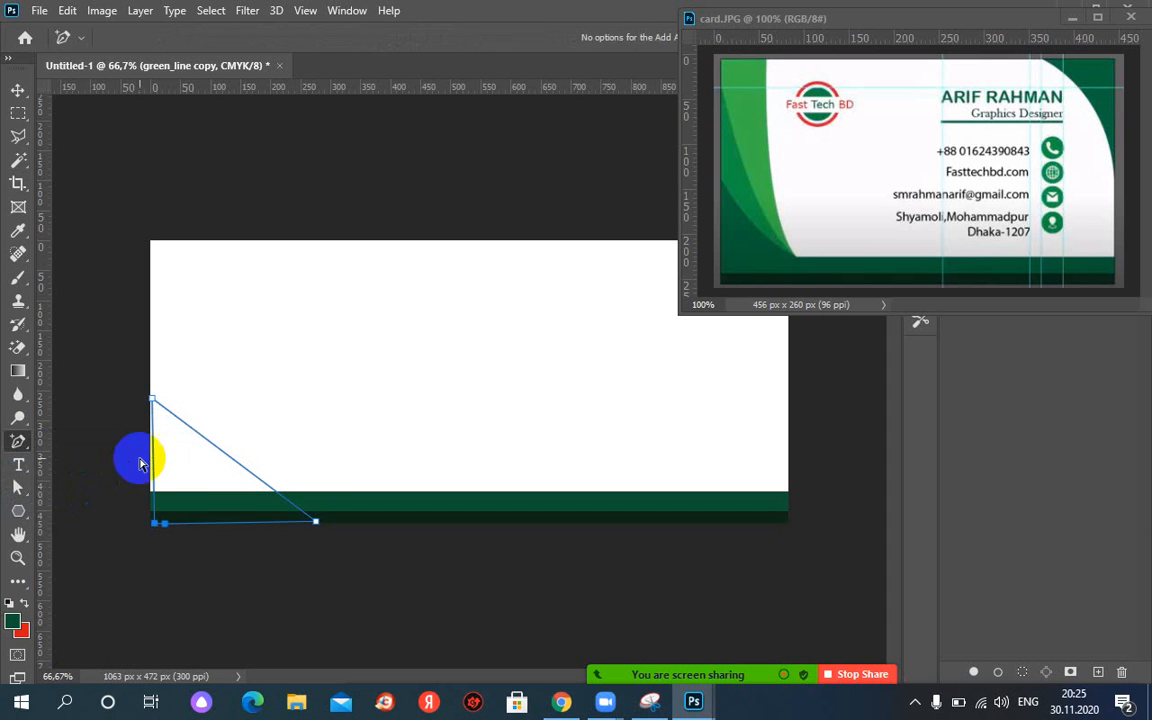
pyautogui.click(226, 455)
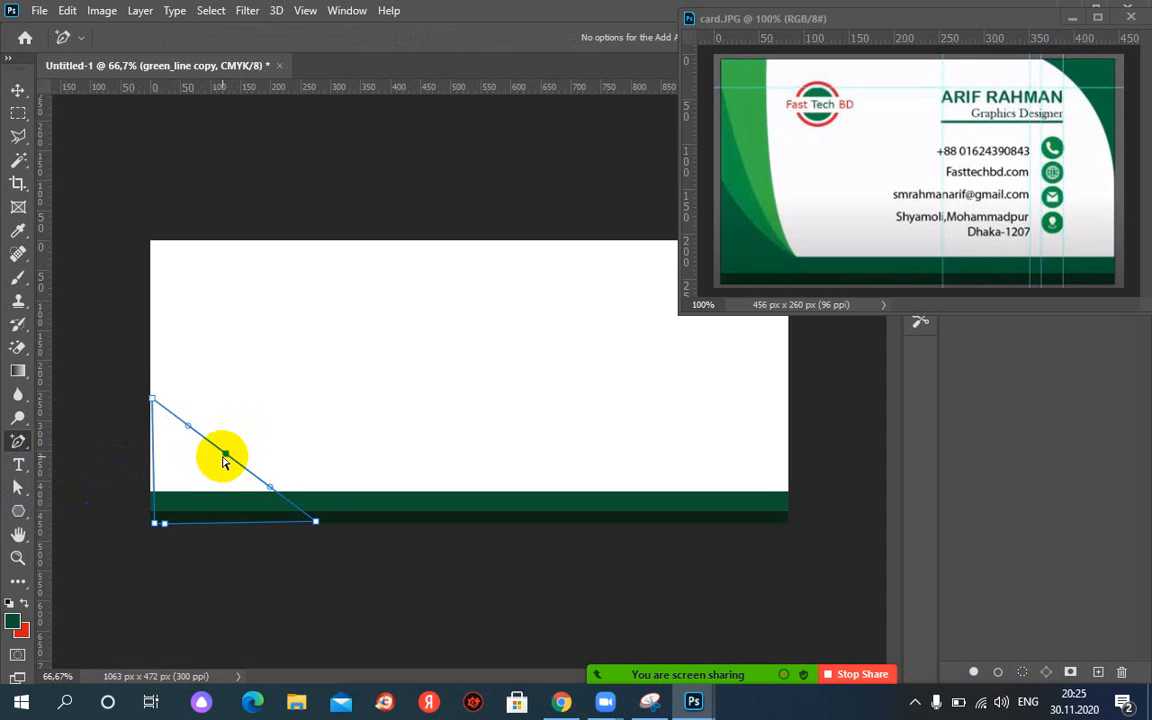
pyautogui.moveTo(228, 457); pyautogui.dragTo(82, 466)
pyautogui.hotkey('ctrl', 'z')
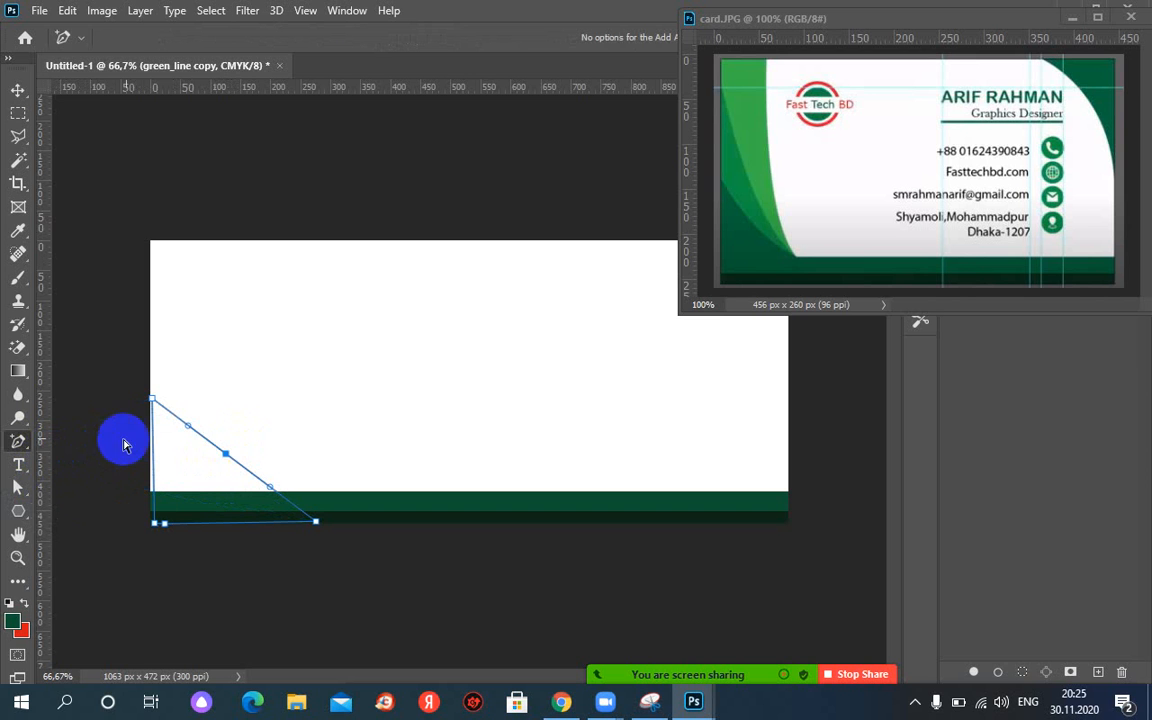
pyautogui.click(19, 488)
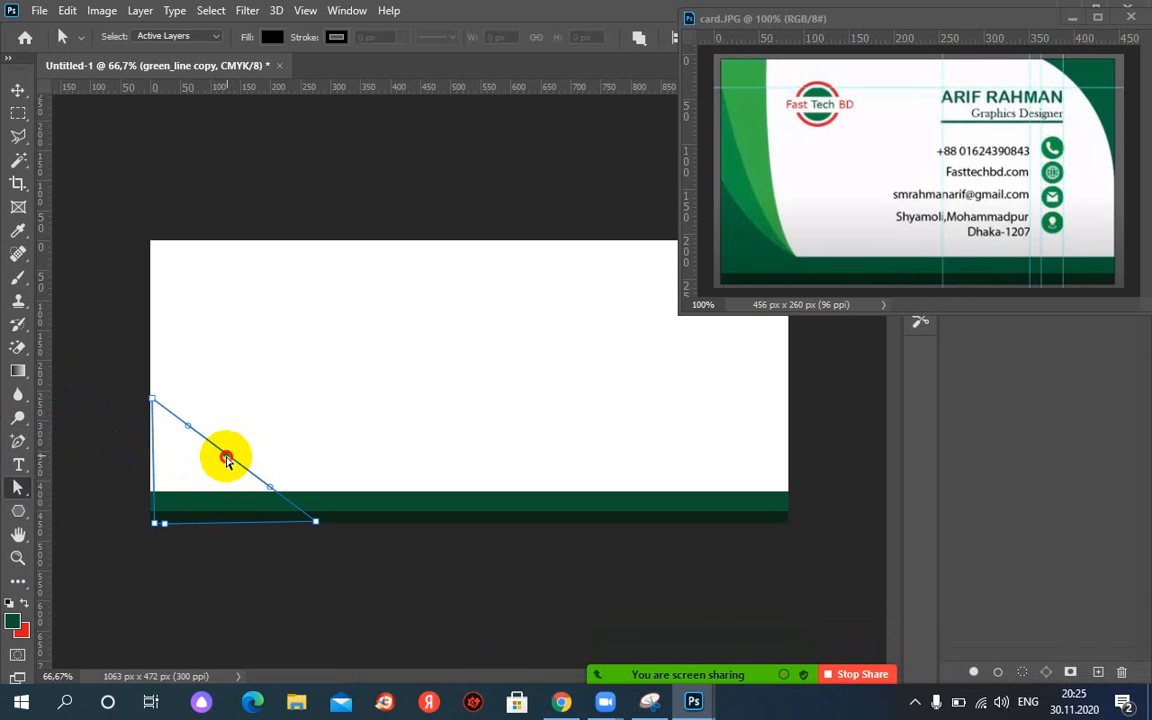
pyautogui.moveTo(232, 461); pyautogui.dragTo(219, 465)
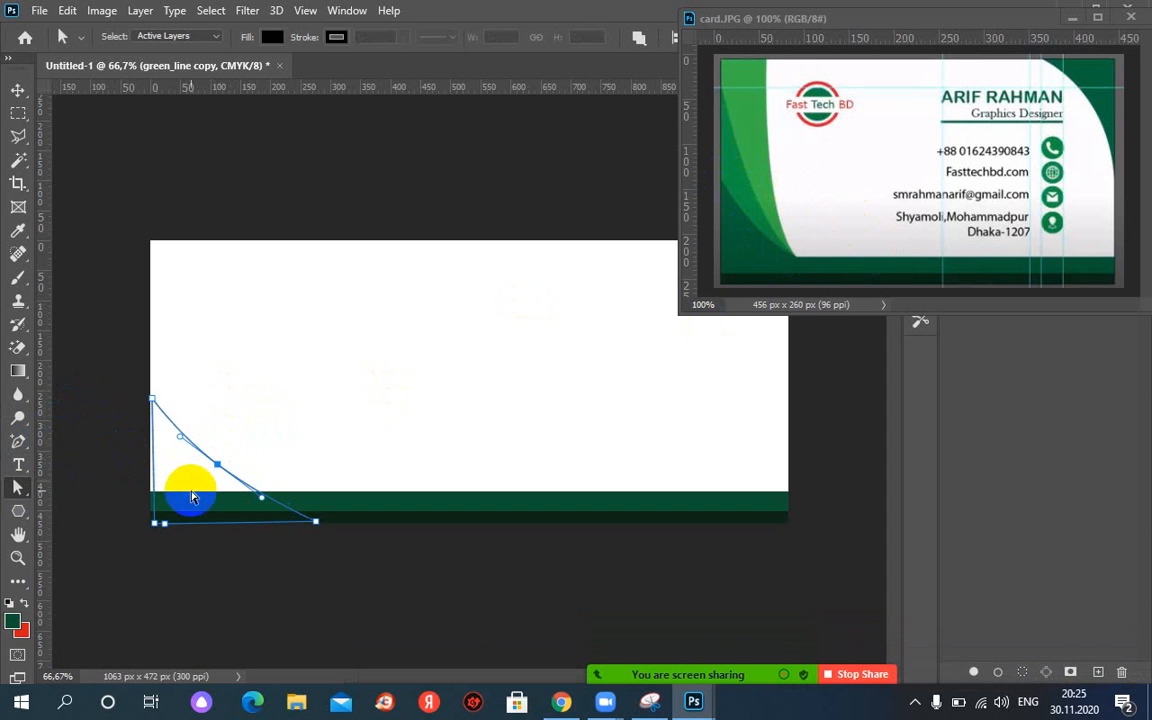
# Realign the bottom-left and top anchors onto the card's bottom and left edges.
pyautogui.click(165, 533)
pyautogui.moveTo(158, 525)
pyautogui.mouseDown()
pyautogui.moveTo(167, 520)
pyautogui.moveTo(151, 518)
pyautogui.mouseUp()
pyautogui.click(152, 401)
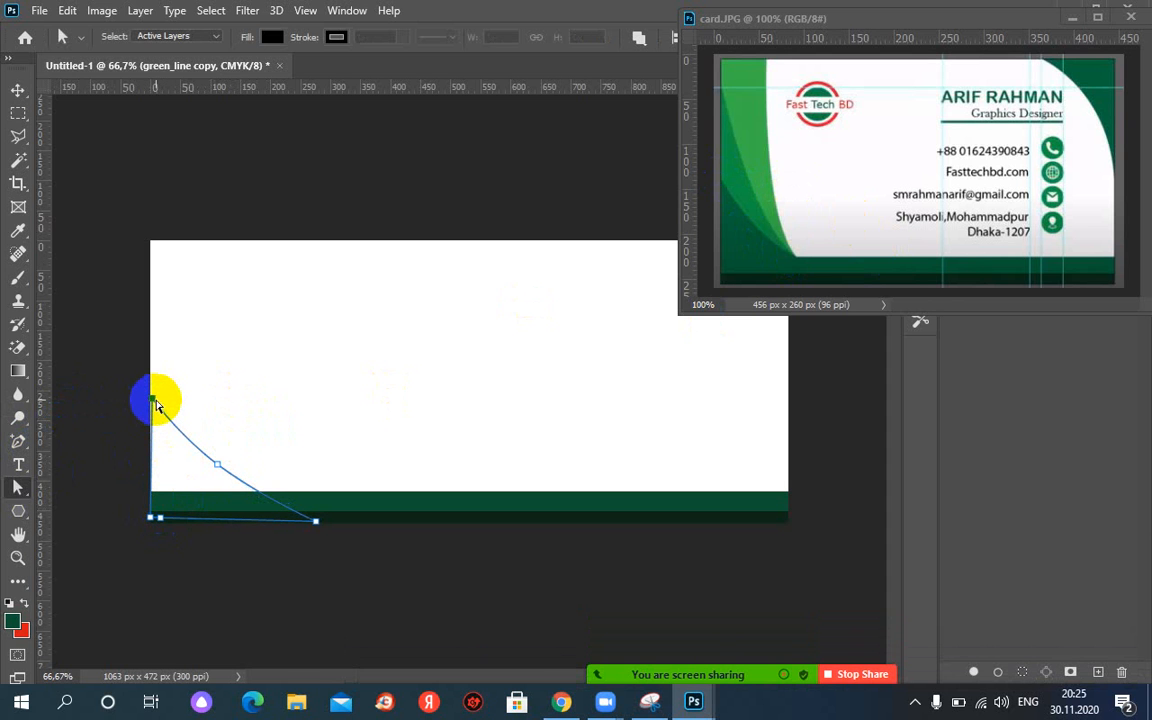
pyautogui.moveTo(153, 402); pyautogui.dragTo(146, 399)
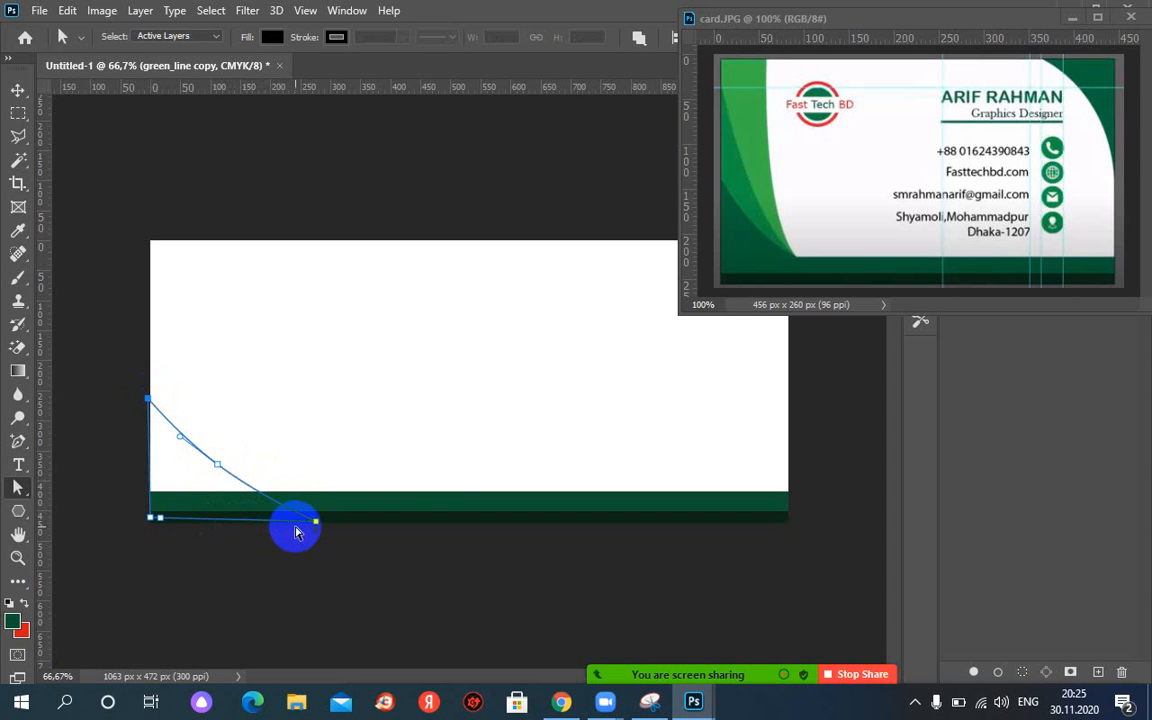
pyautogui.keyDown('shift'); pyautogui.click(316, 521); pyautogui.keyUp('shift')
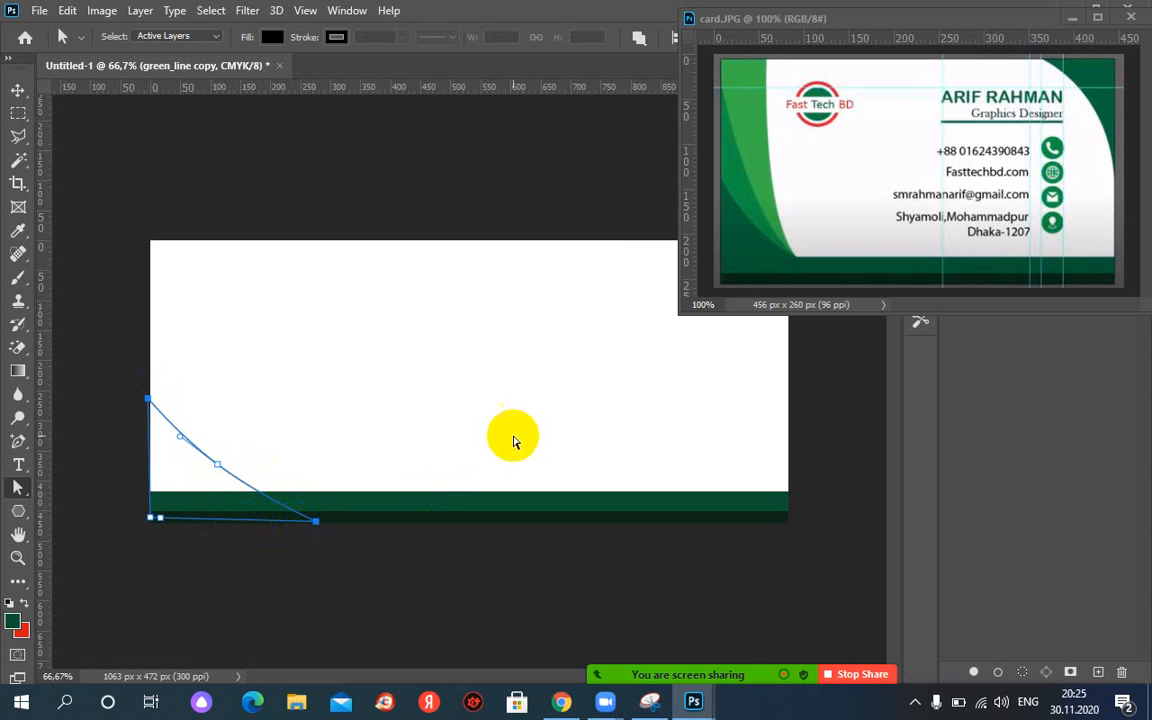
pyautogui.click(1067, 19)
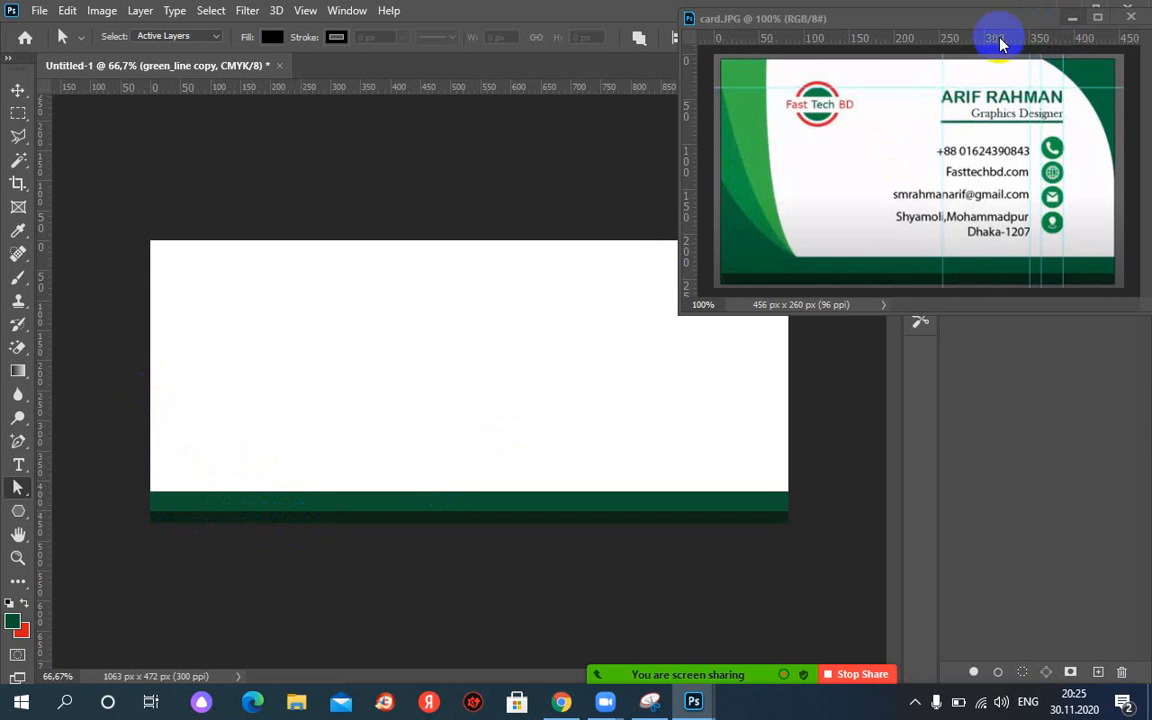
# Fill the curved Work Path with dark green #0c5331, then delete the path.
pyautogui.click(1070, 19)
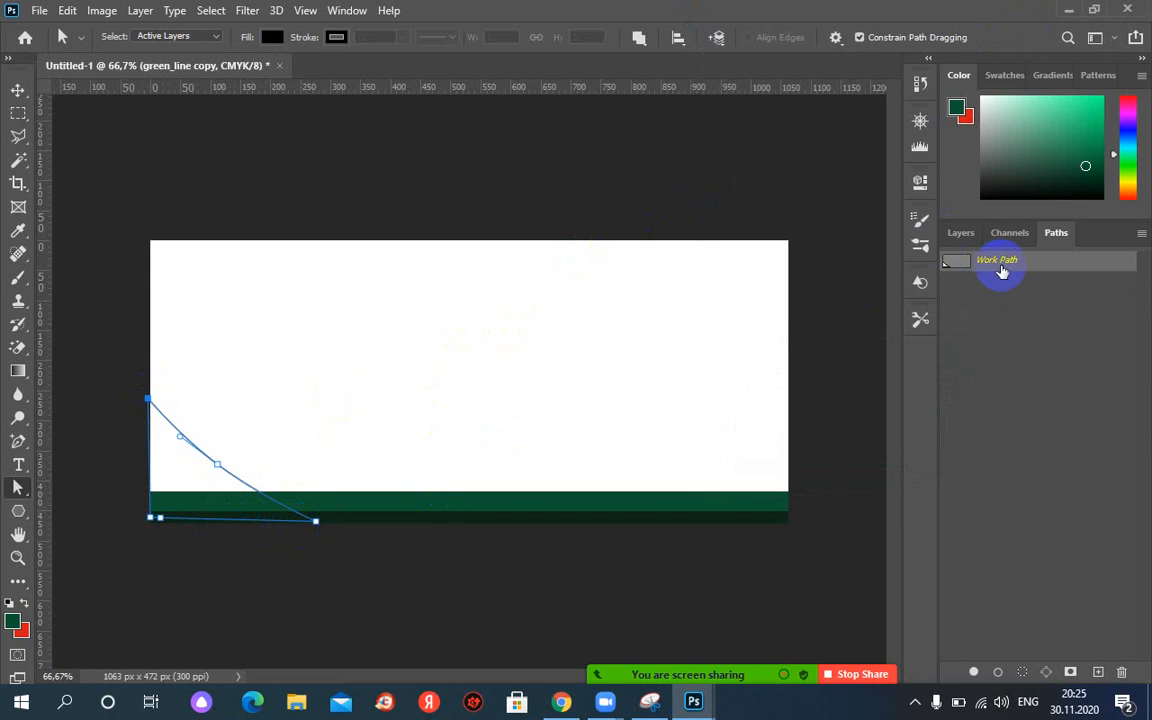
pyautogui.rightClick(997, 270)
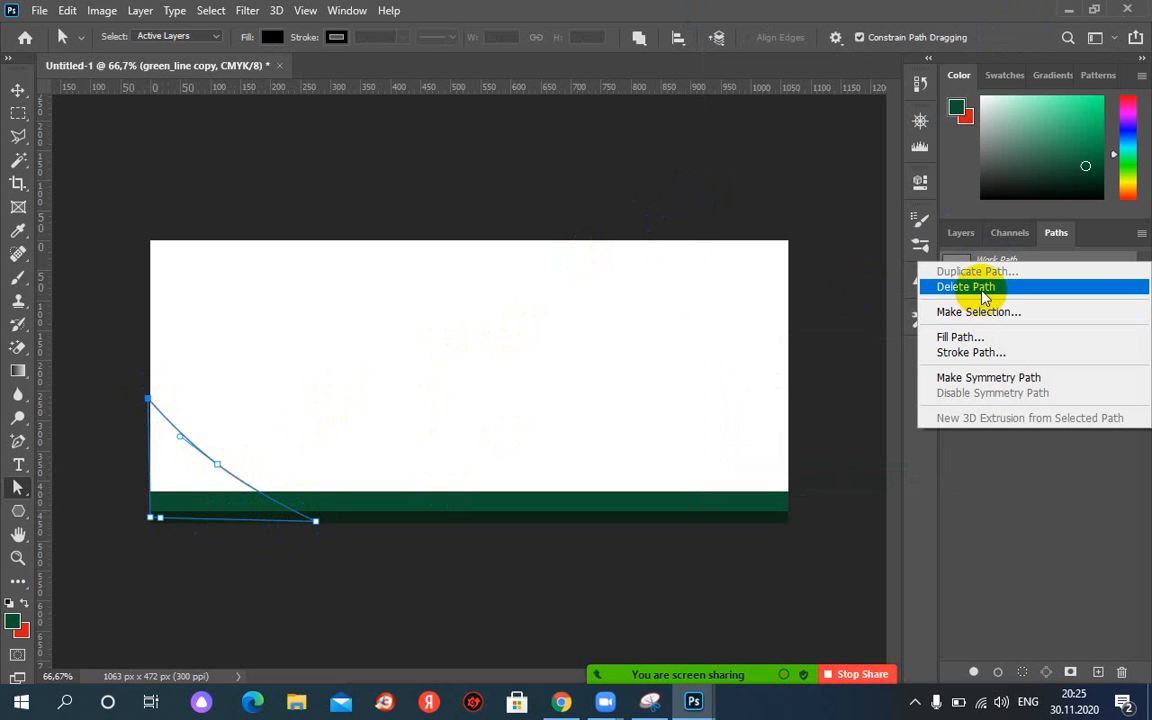
pyautogui.click(988, 337)
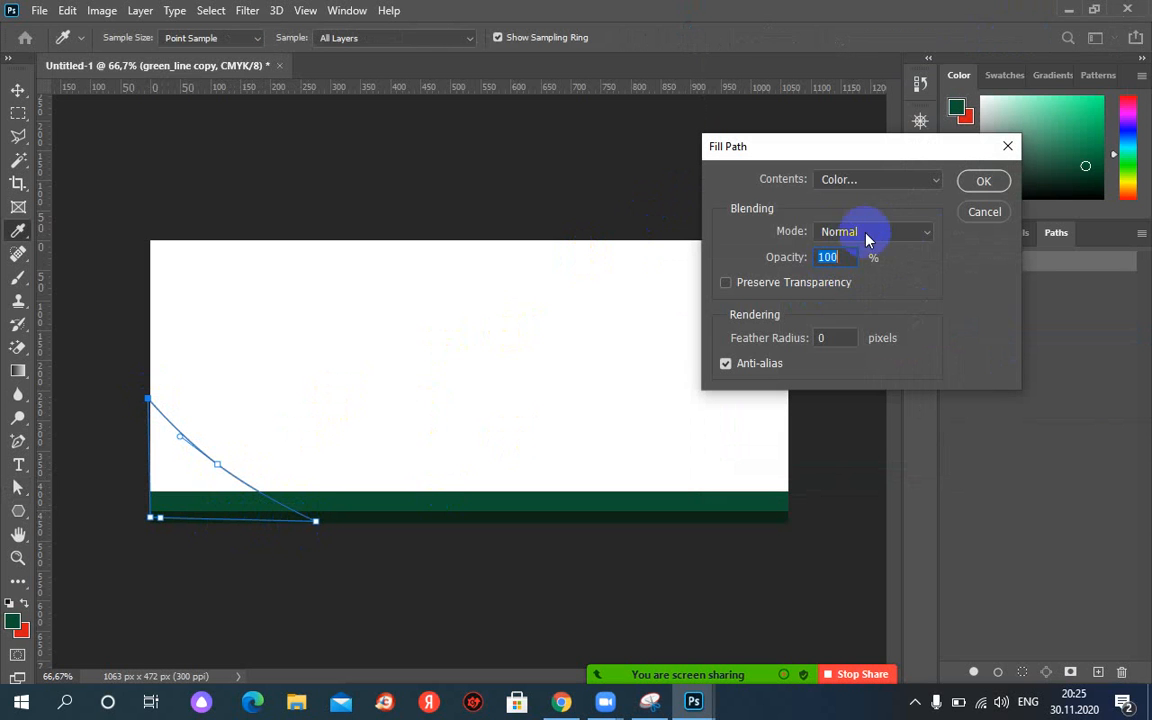
pyautogui.click(830, 180)
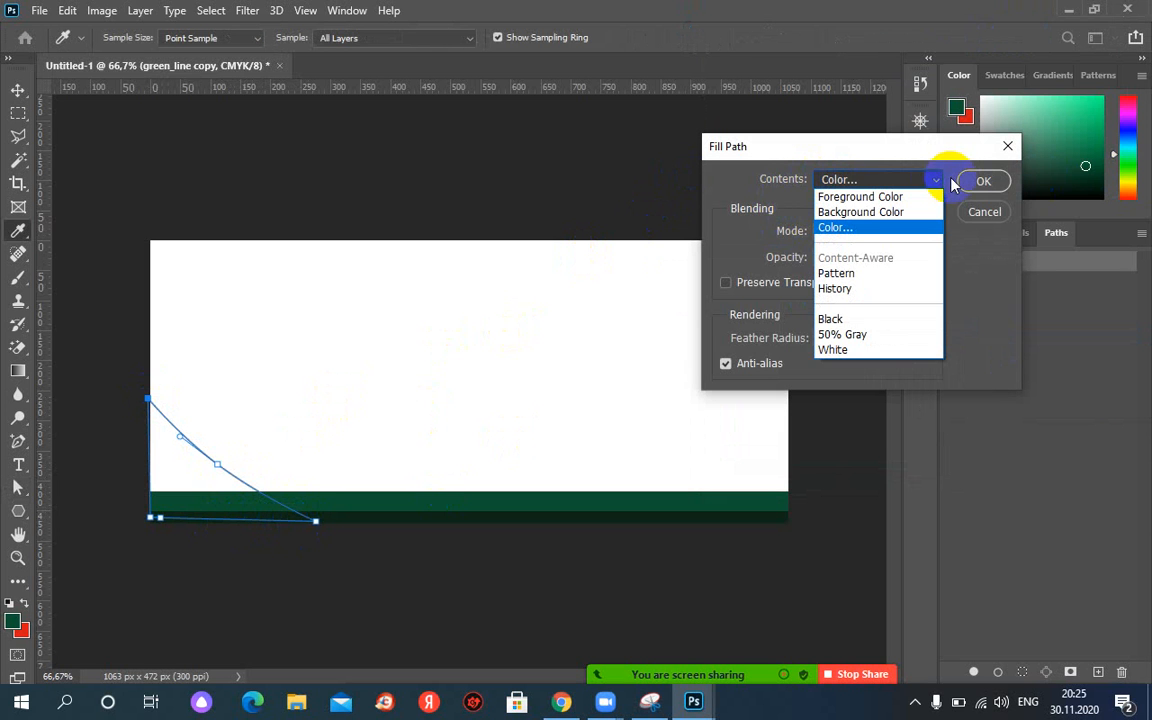
pyautogui.click(835, 180)
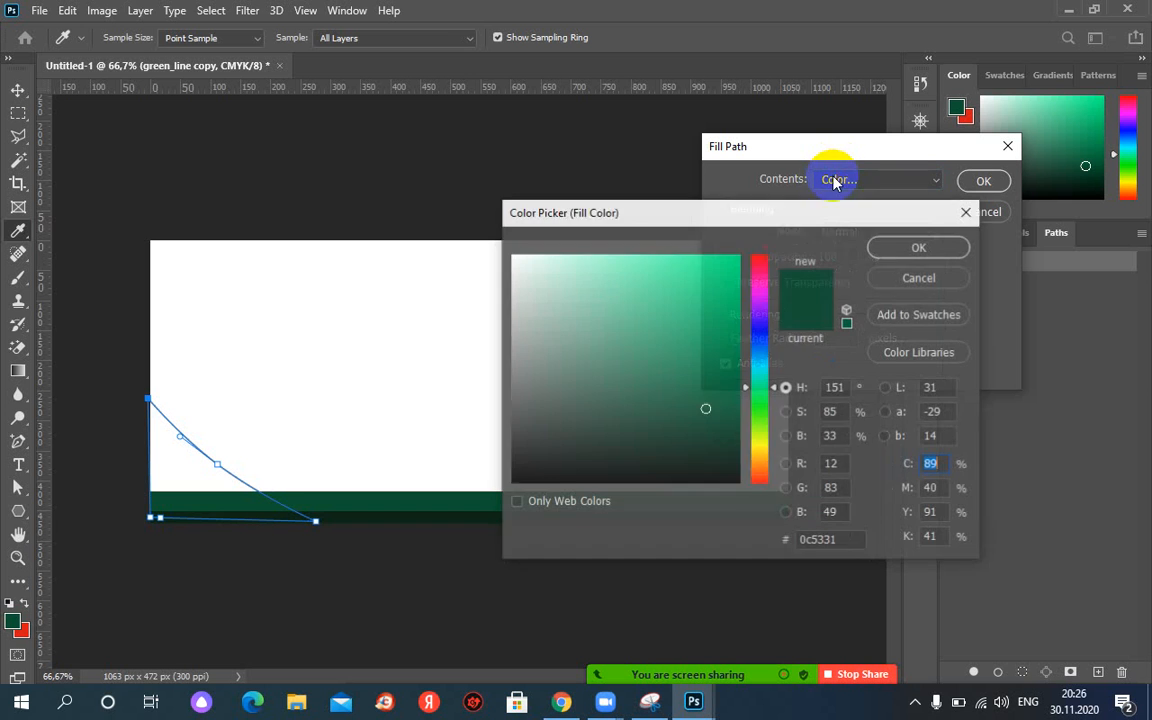
pyautogui.click(910, 247)
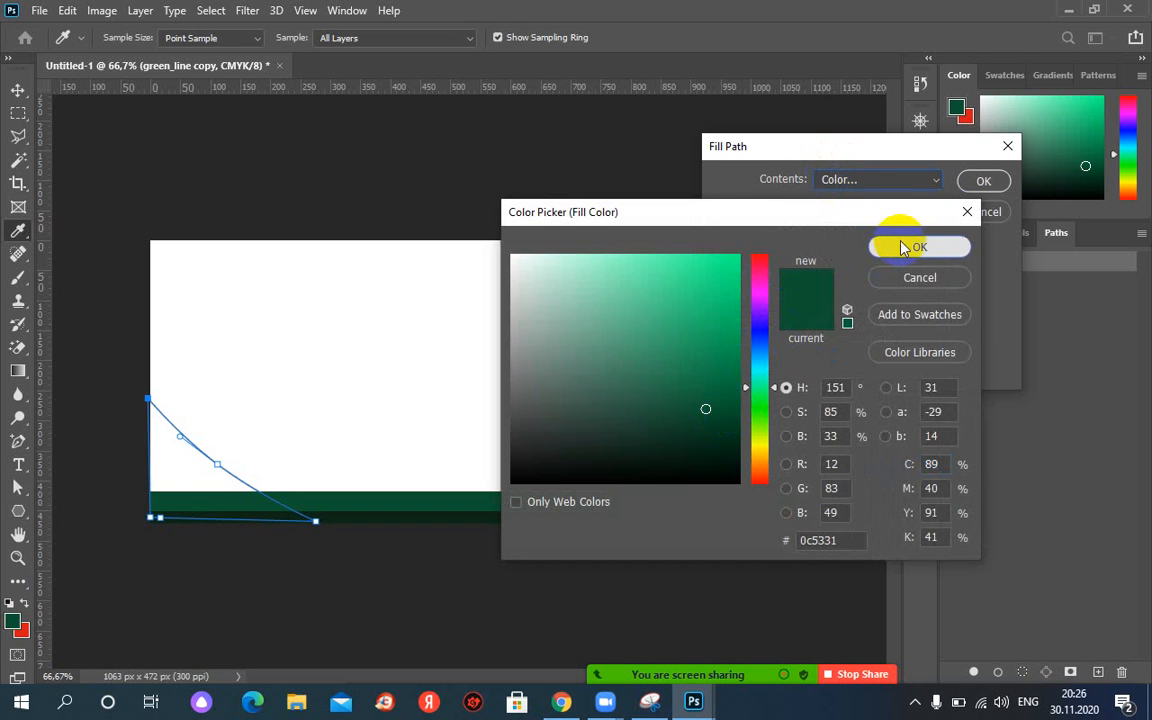
pyautogui.press('Return')
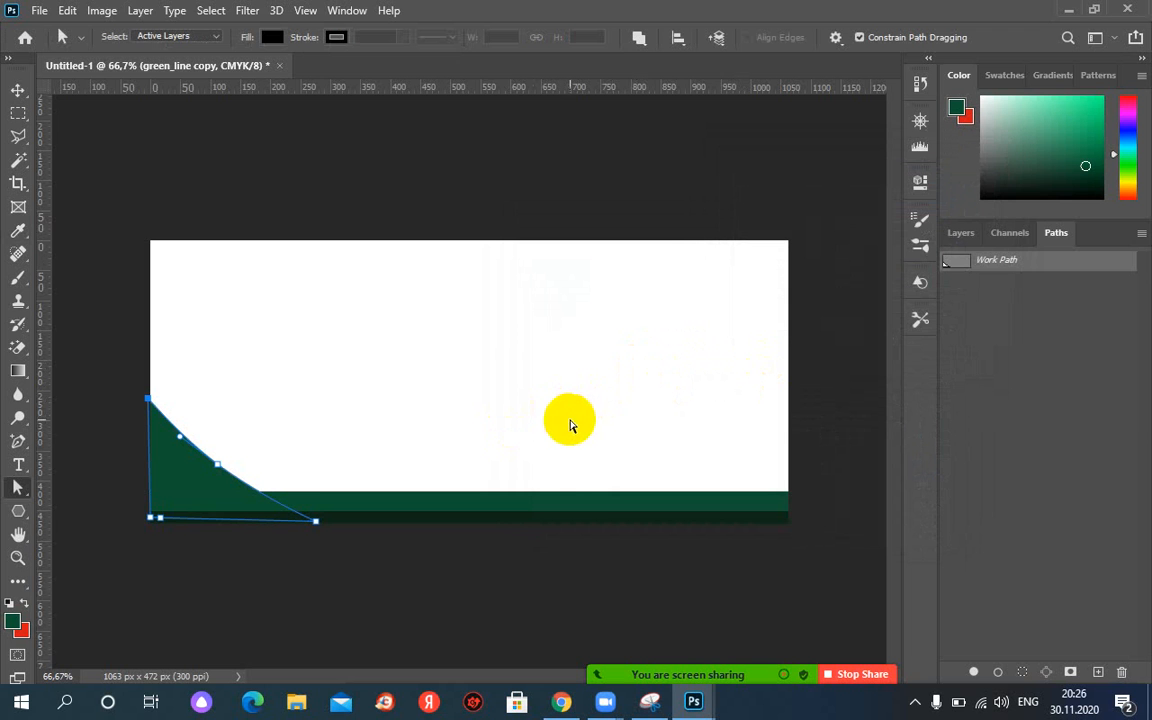
pyautogui.rightClick(1031, 266)
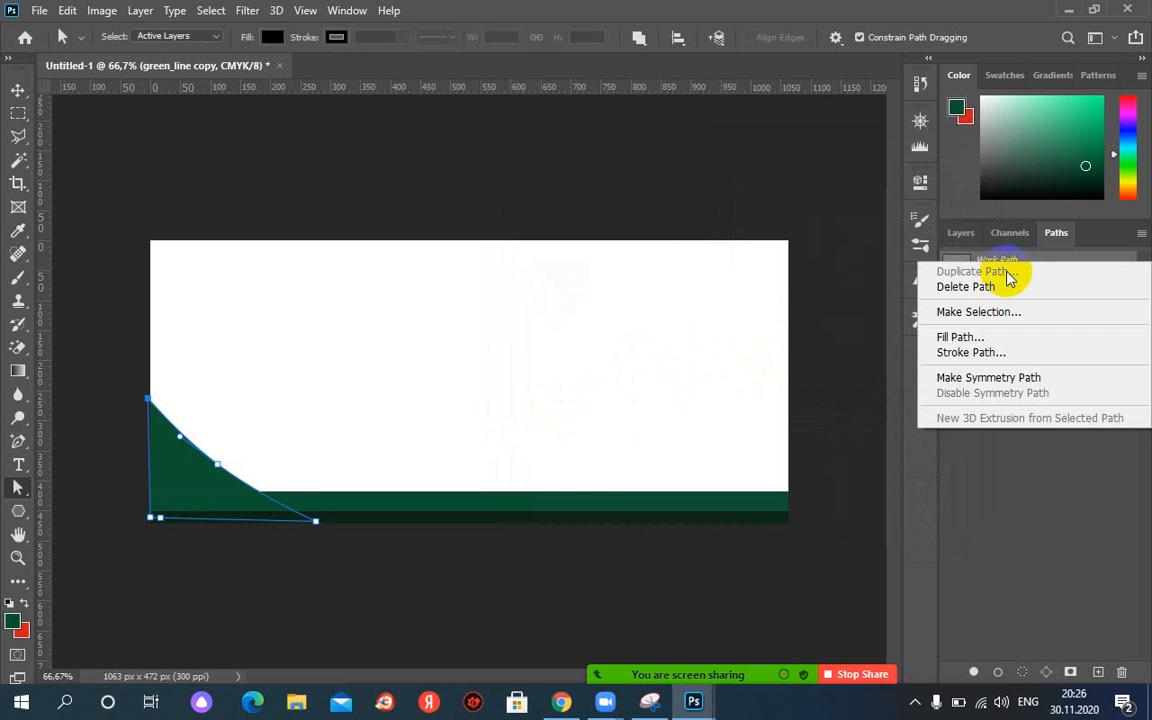
pyautogui.click(997, 287)
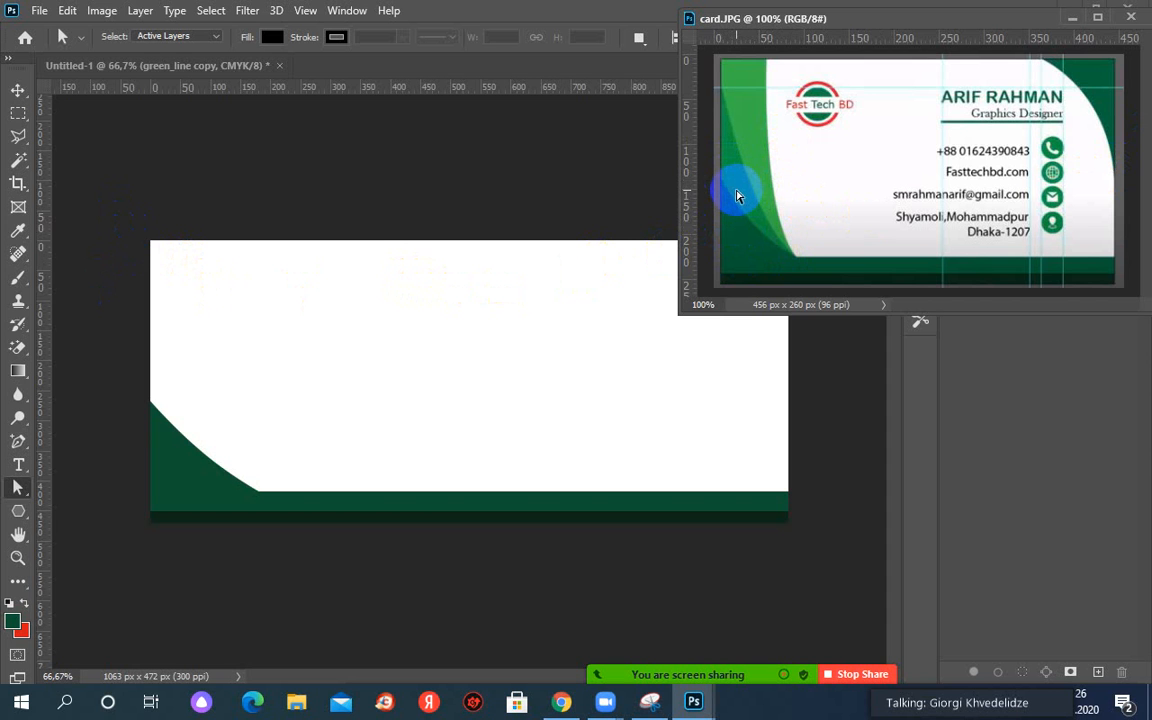
# Draw a taller closed triangle from the bottom-left corner, higher up the left edge, across the bottom edge.
pyautogui.rightClick(16, 442)
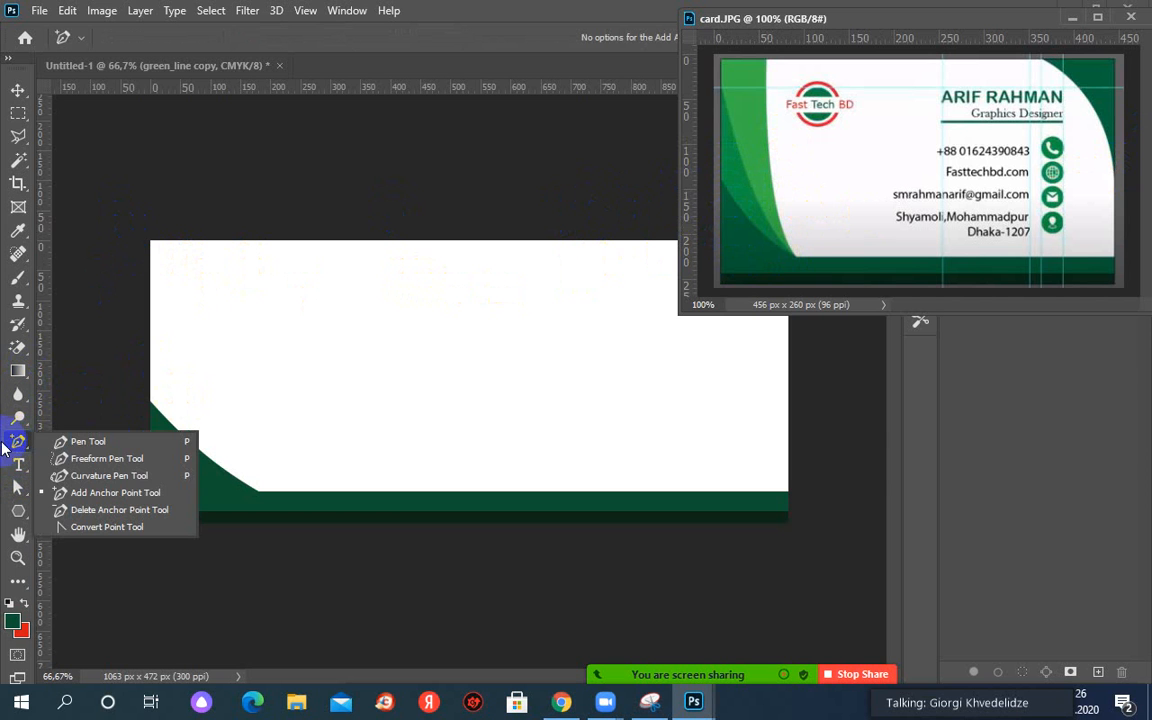
pyautogui.click(71, 442)
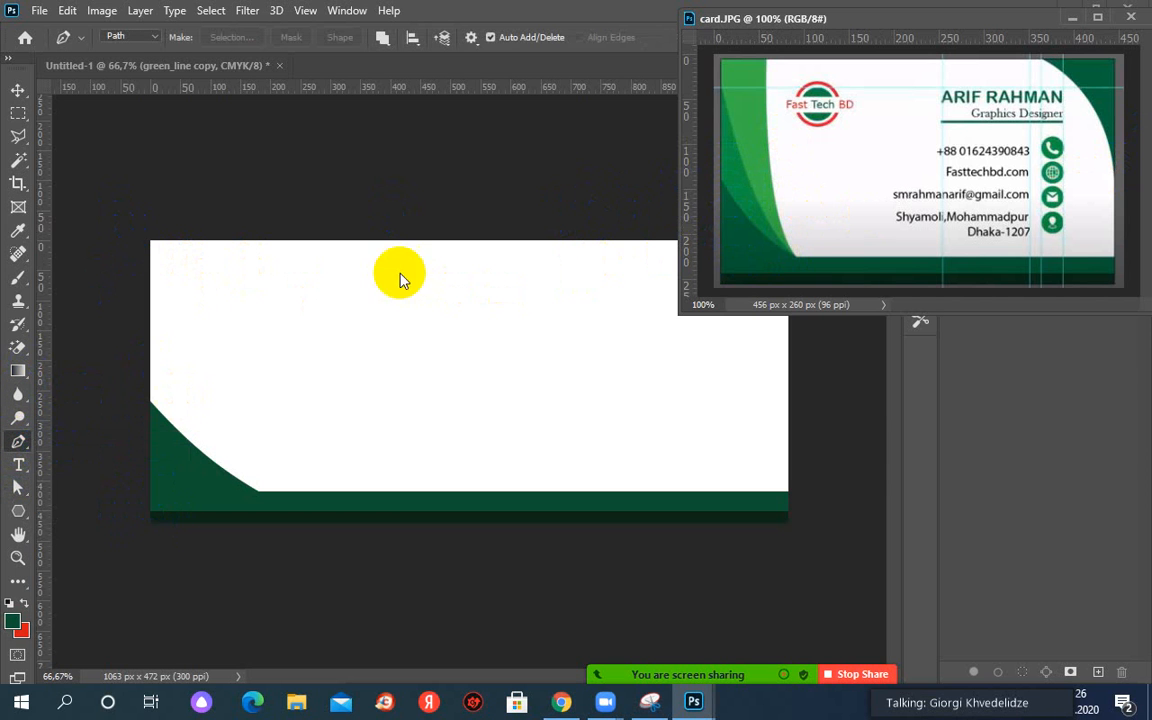
pyautogui.click(171, 518)
pyautogui.click(149, 518)
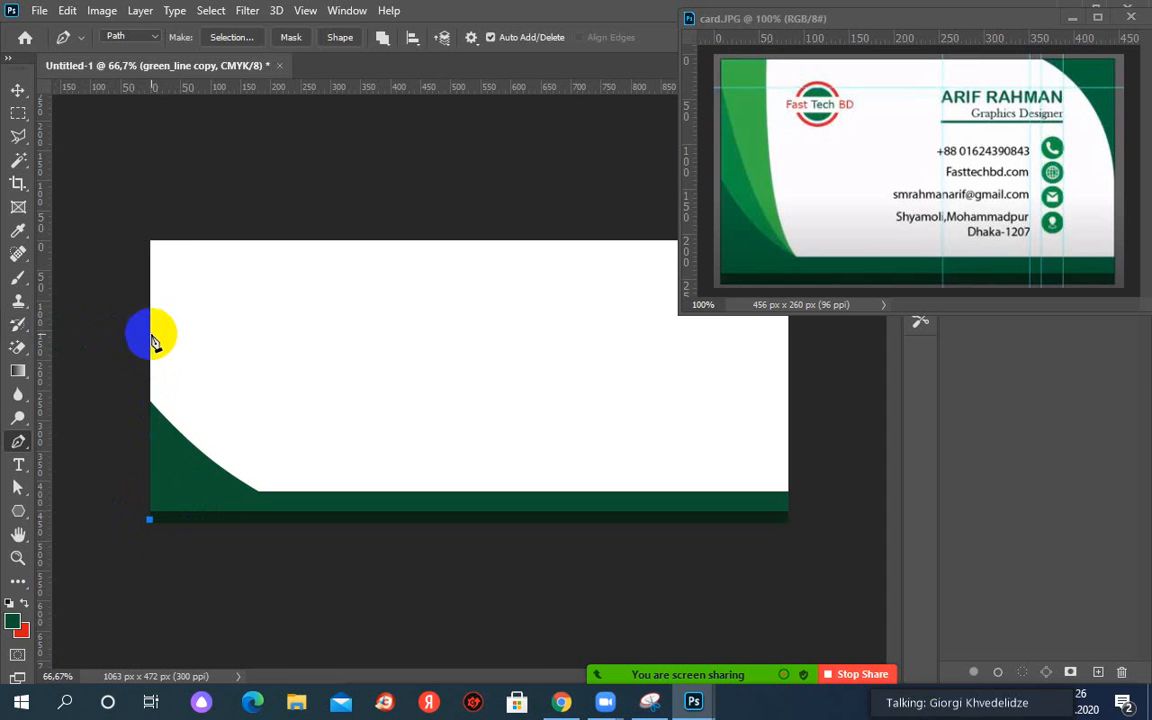
pyautogui.moveTo(157, 334); pyautogui.dragTo(168, 334)
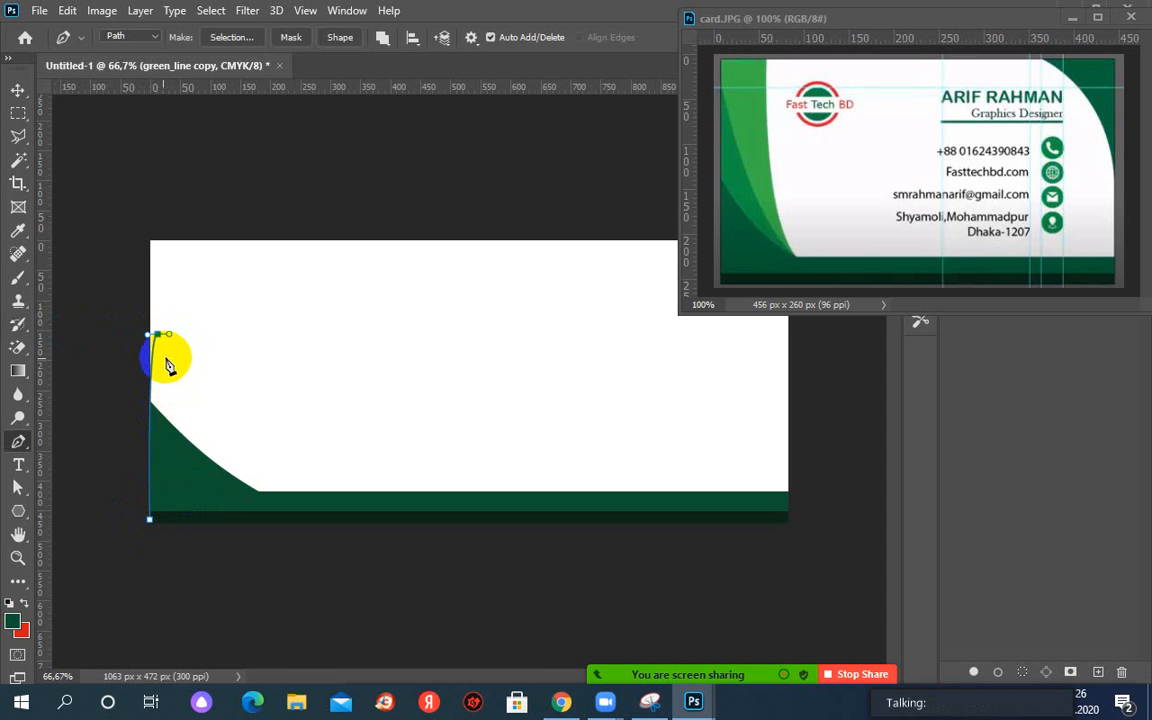
pyautogui.hotkey('ctrl', 'z')
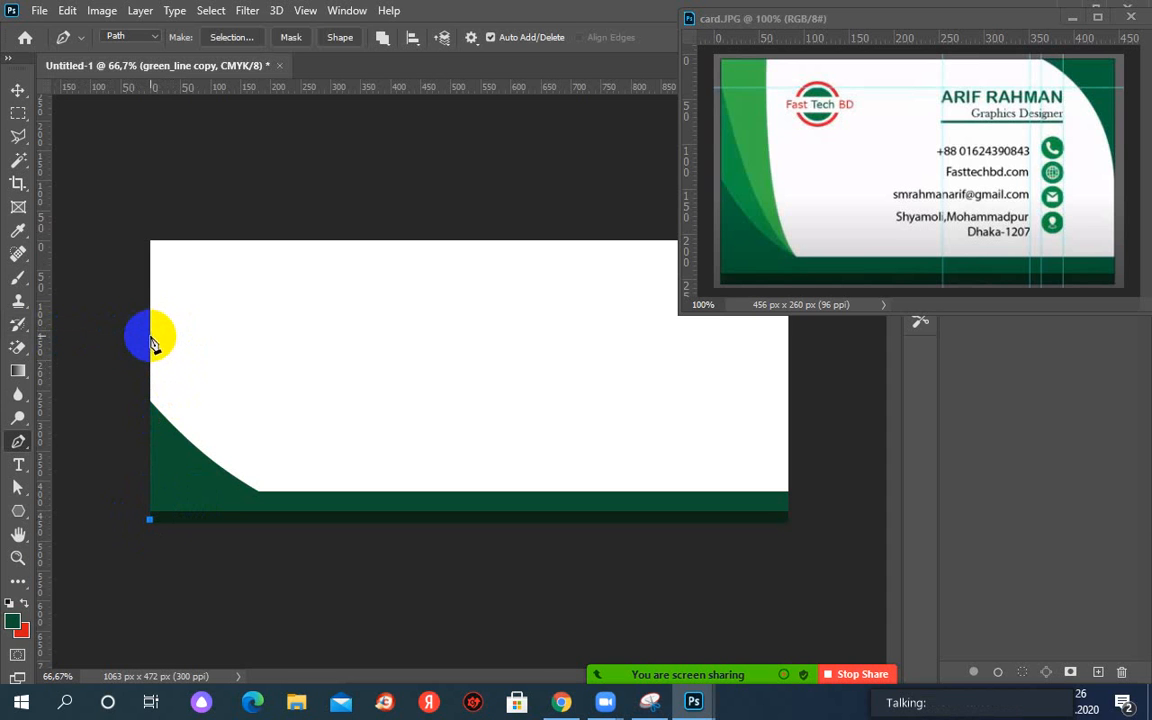
pyautogui.click(151, 335)
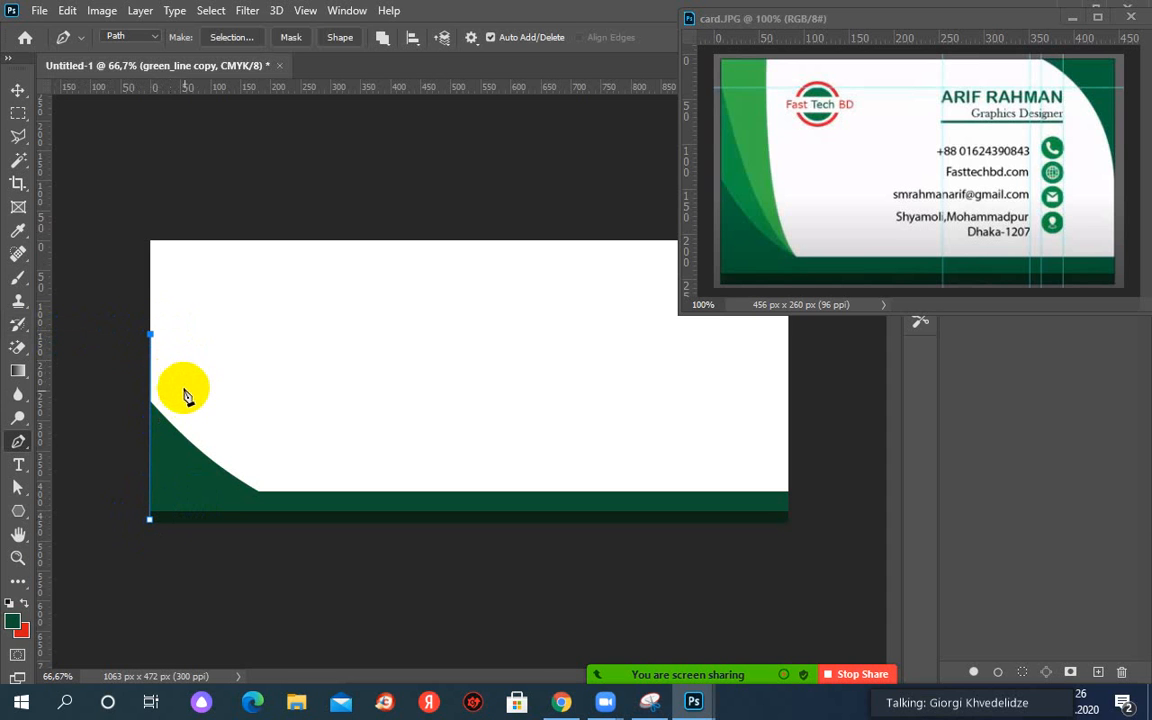
pyautogui.click(295, 524)
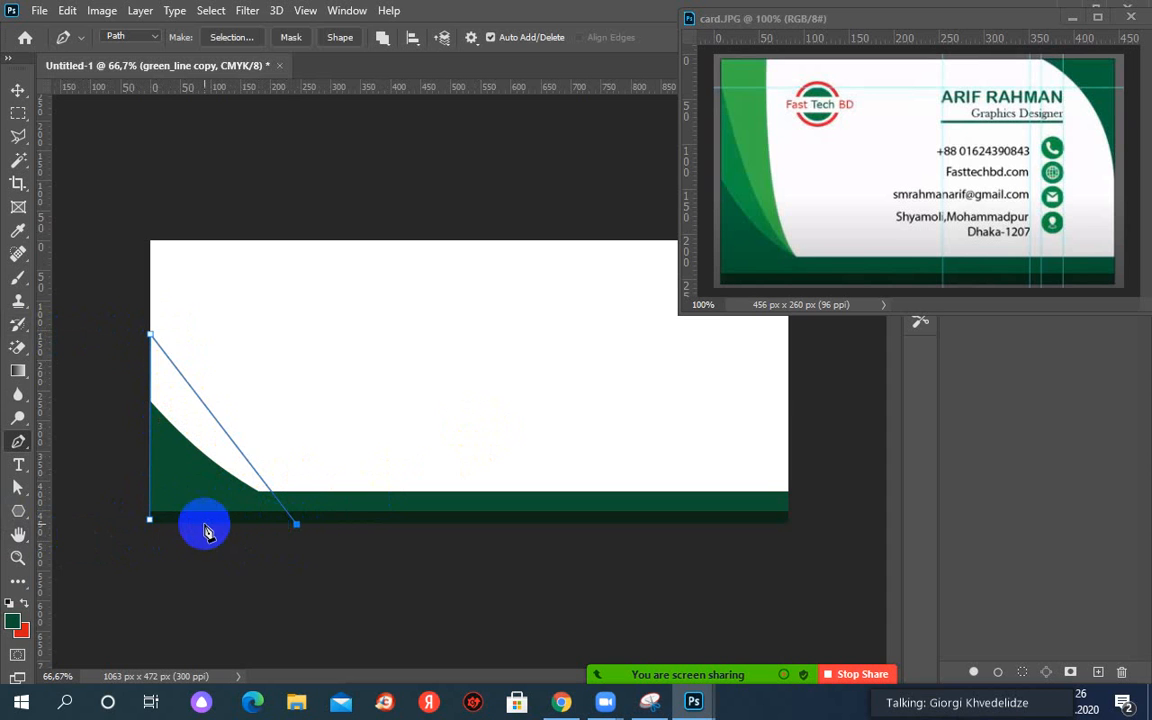
pyautogui.click(151, 520)
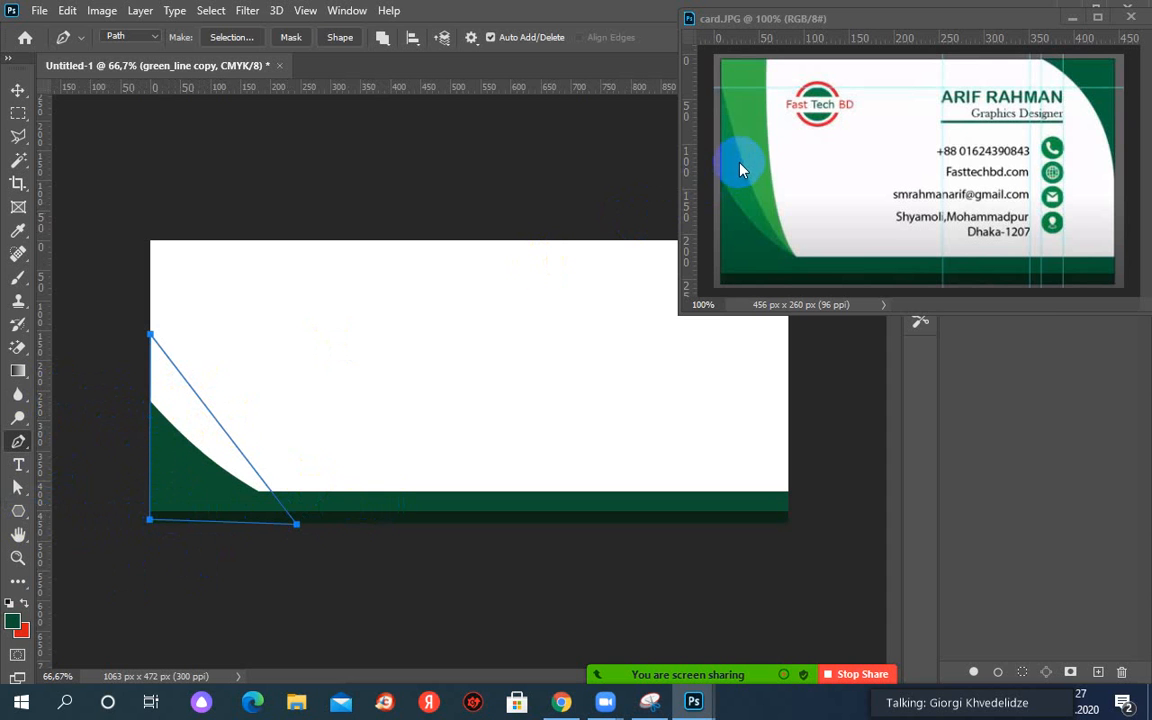
# Add a midpoint anchor on the new triangle's diagonal and bend it into a curve.
pyautogui.click(19, 447)
pyautogui.click(79, 495)
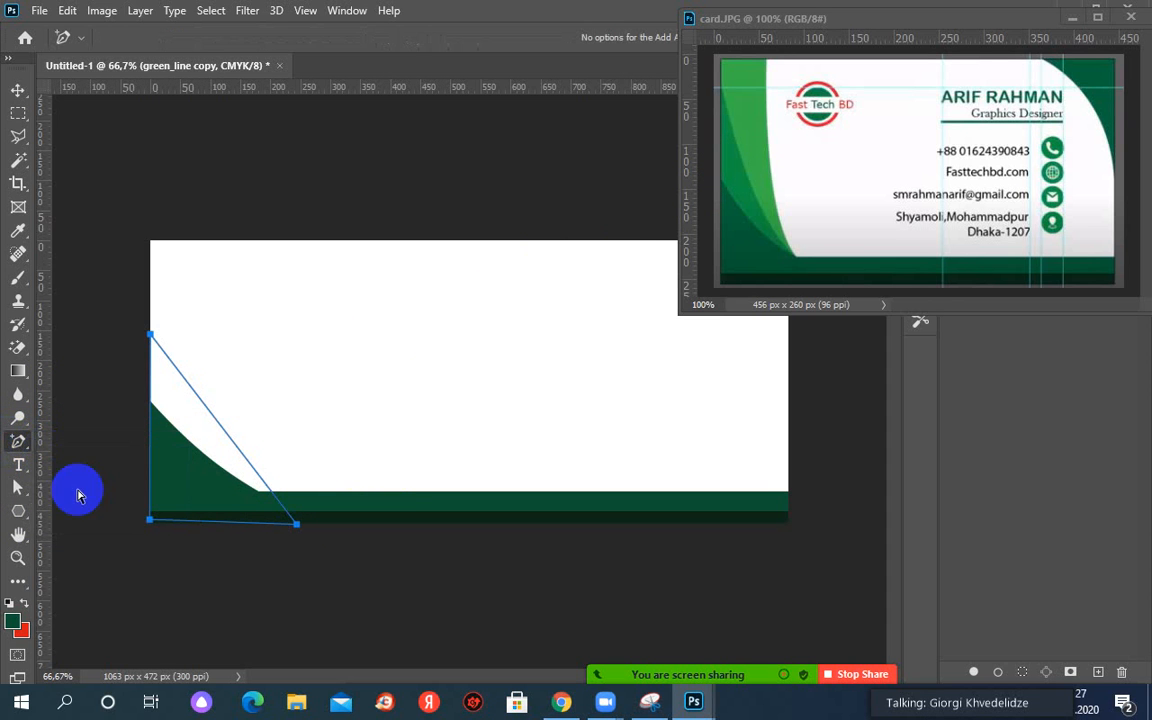
pyautogui.click(224, 431)
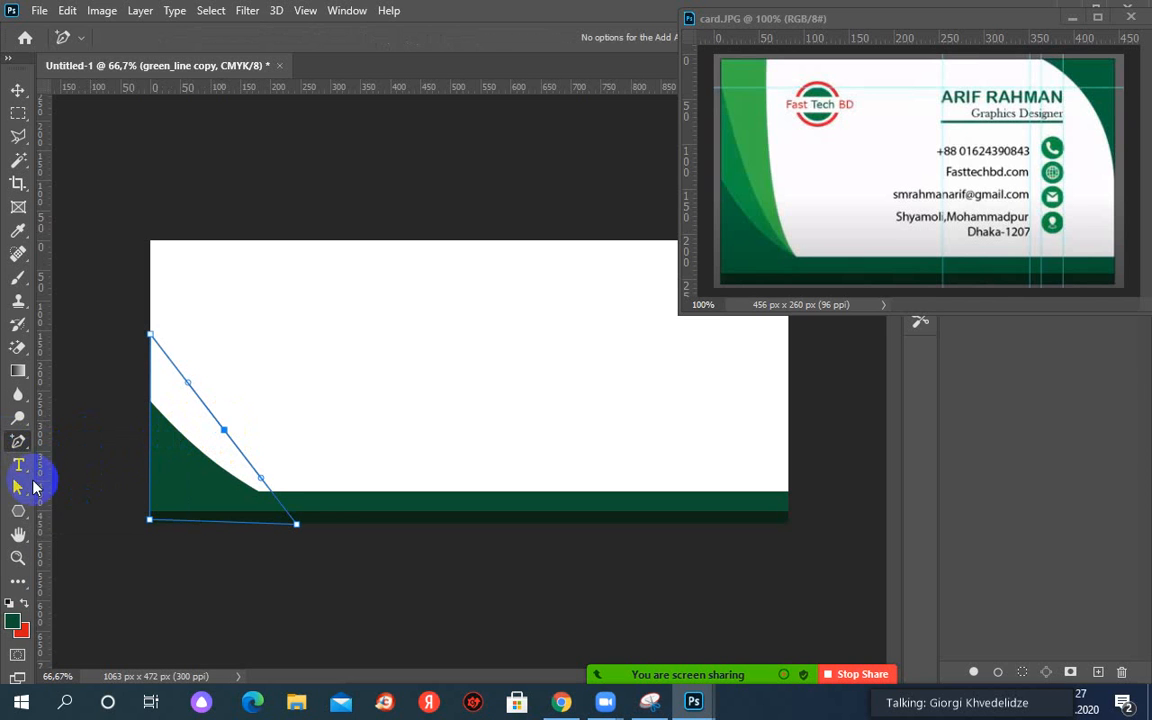
pyautogui.click(12, 489)
pyautogui.click(224, 431)
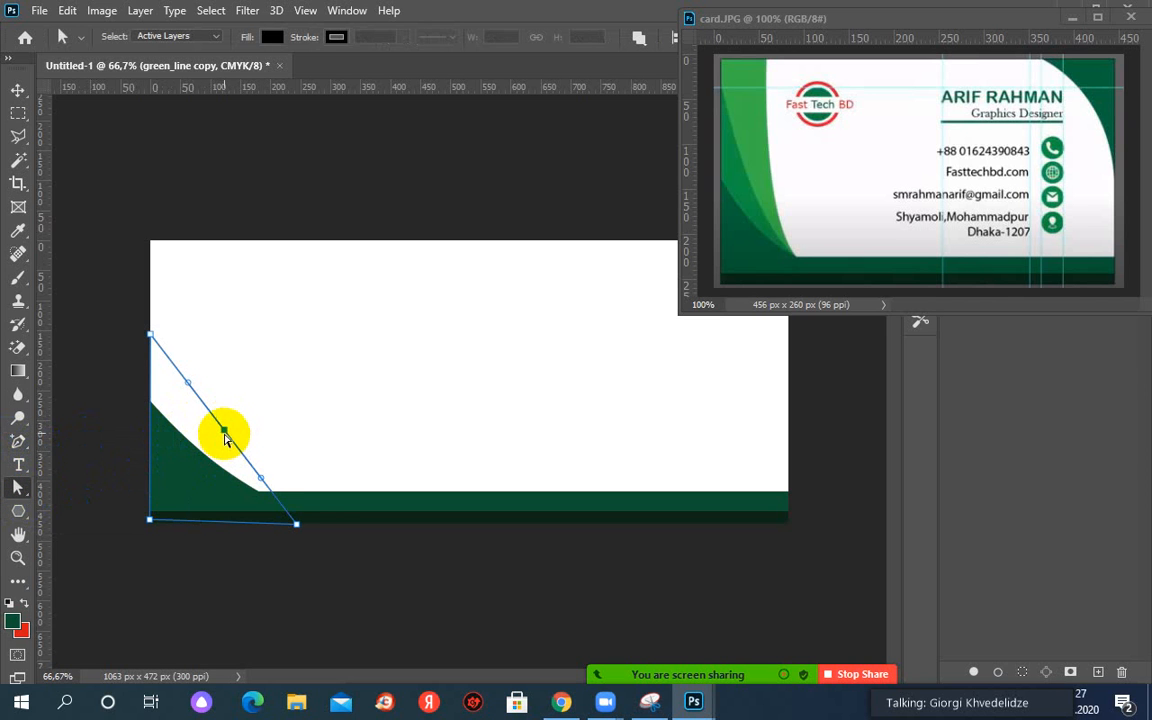
pyautogui.moveTo(224, 433); pyautogui.dragTo(278, 436)
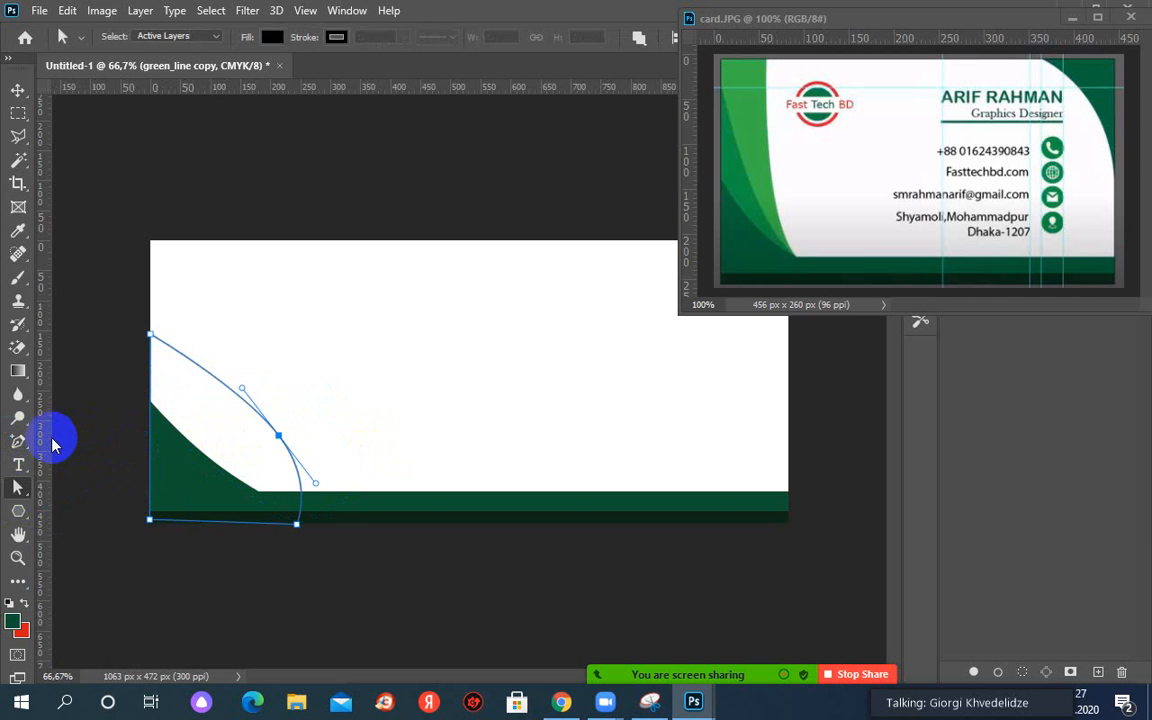
pyautogui.hotkey('ctrl', 'z')
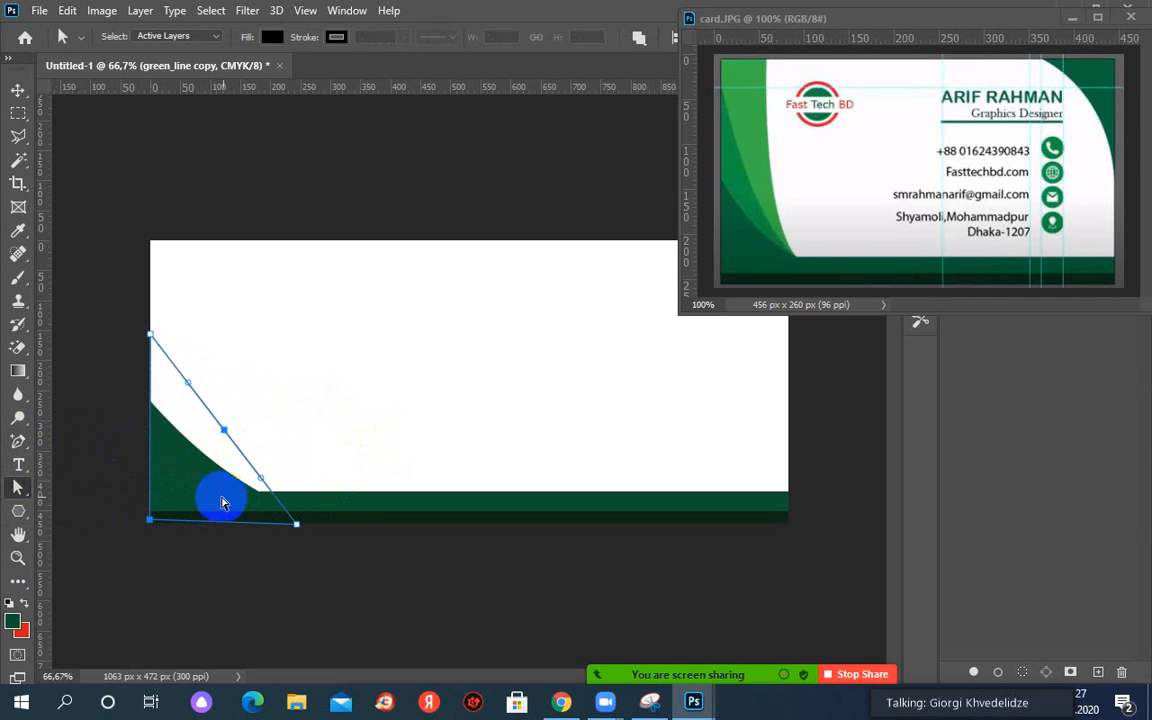
pyautogui.click(258, 478)
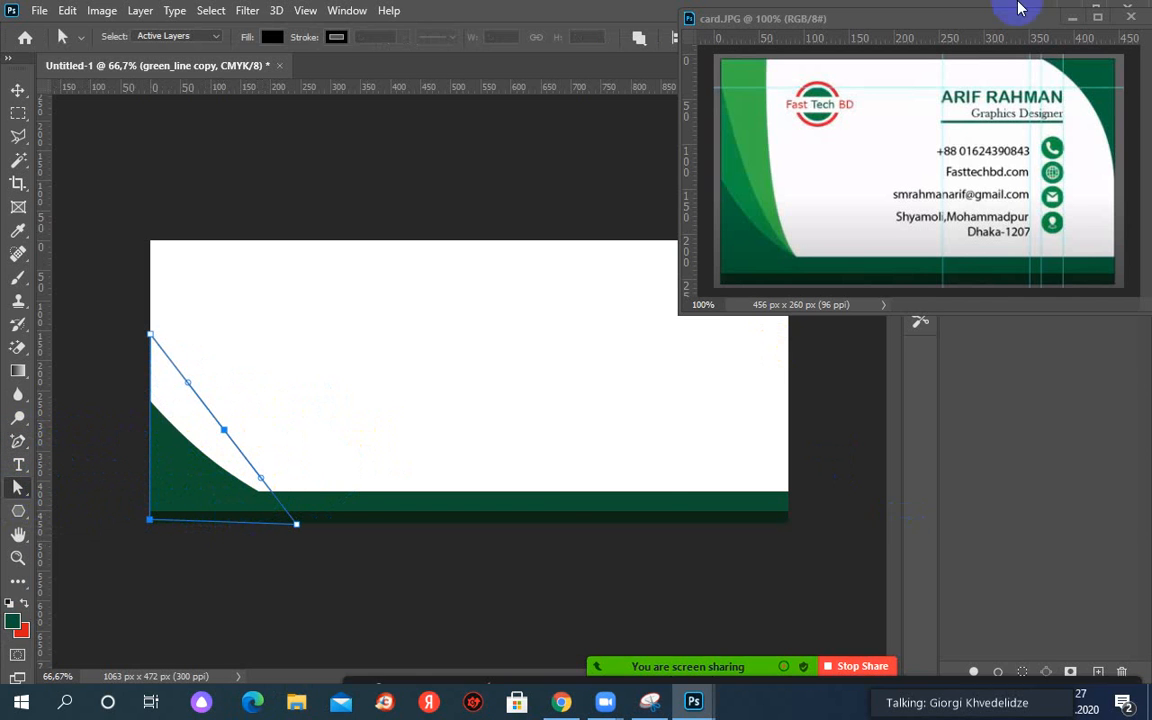
pyautogui.click(645, 500)
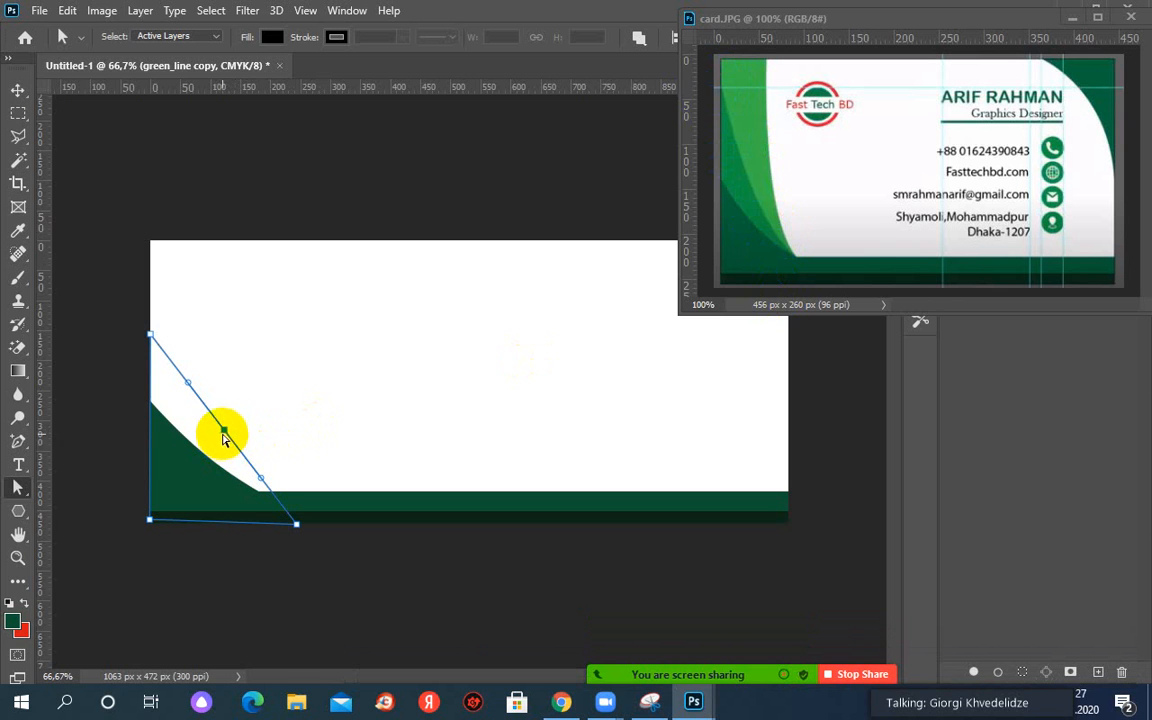
pyautogui.moveTo(230, 432); pyautogui.dragTo(218, 437)
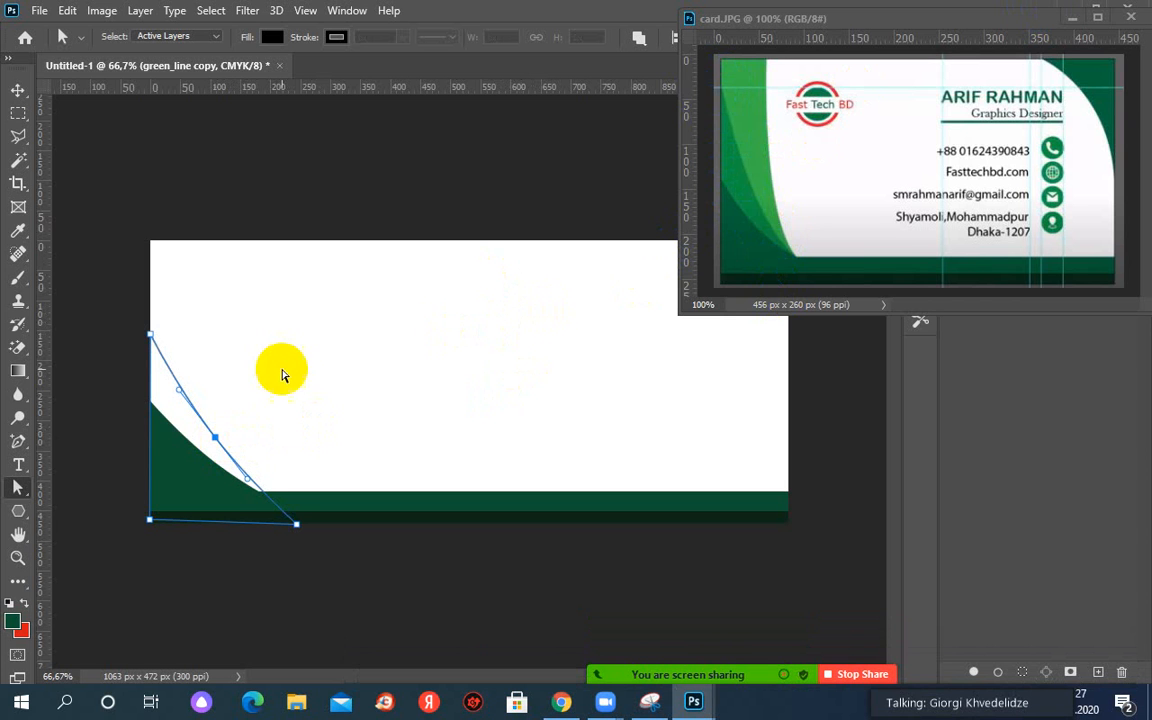
# Fill the curved path with lighter green #099345 sampled from card.JPG's green stripe.
pyautogui.click(1069, 19)
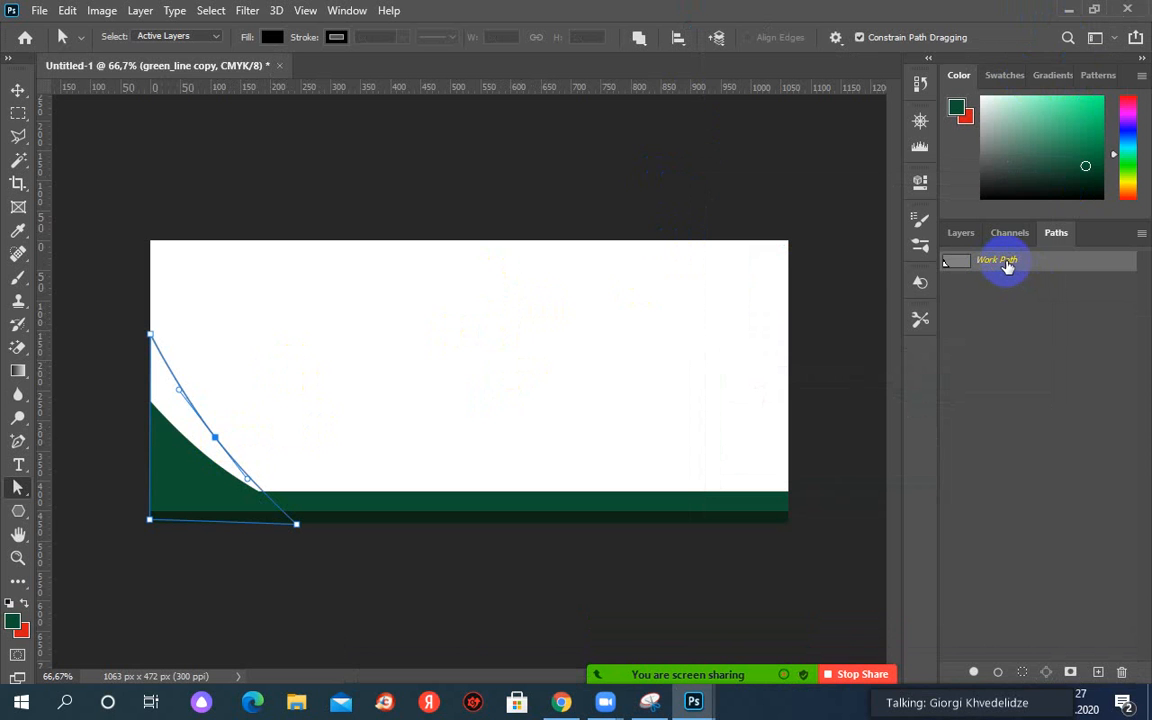
pyautogui.rightClick(1022, 265)
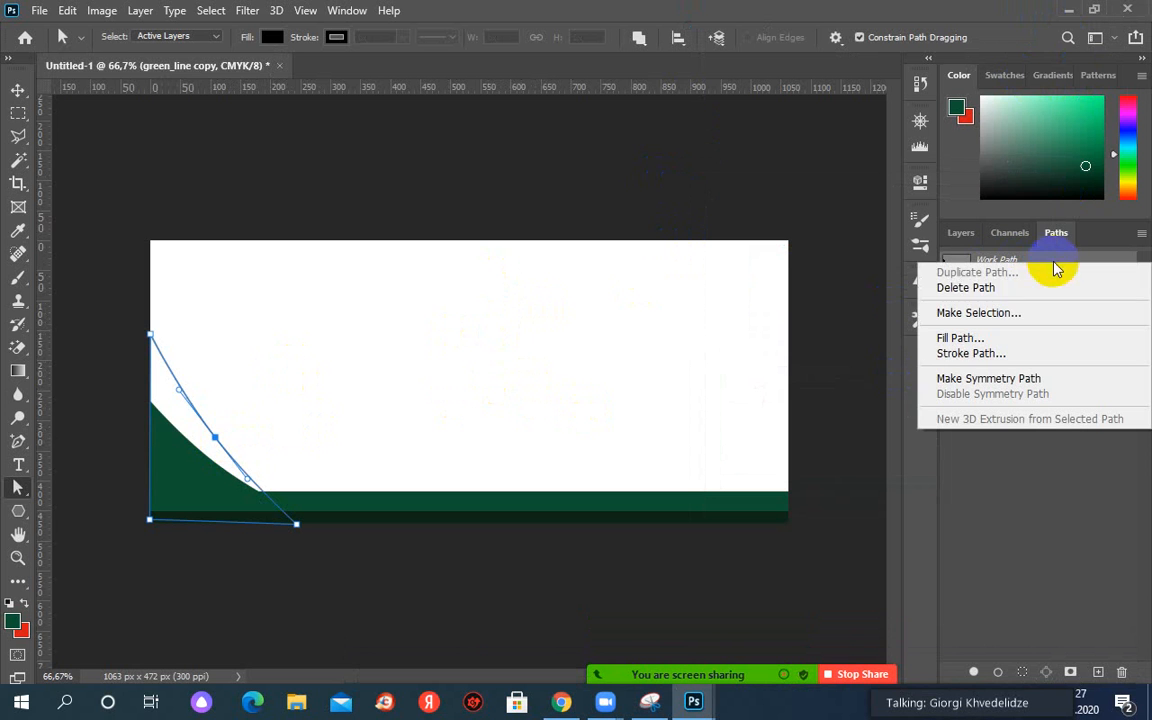
pyautogui.click(930, 338)
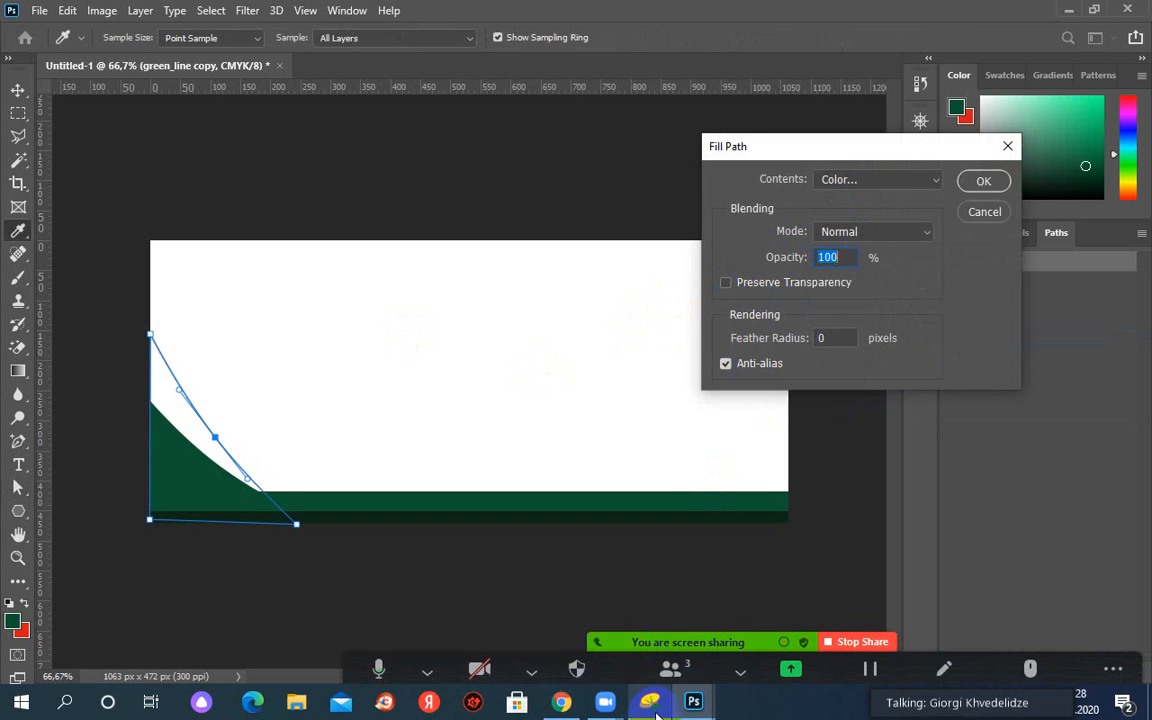
pyautogui.moveTo(692, 708)
pyautogui.click(735, 645)
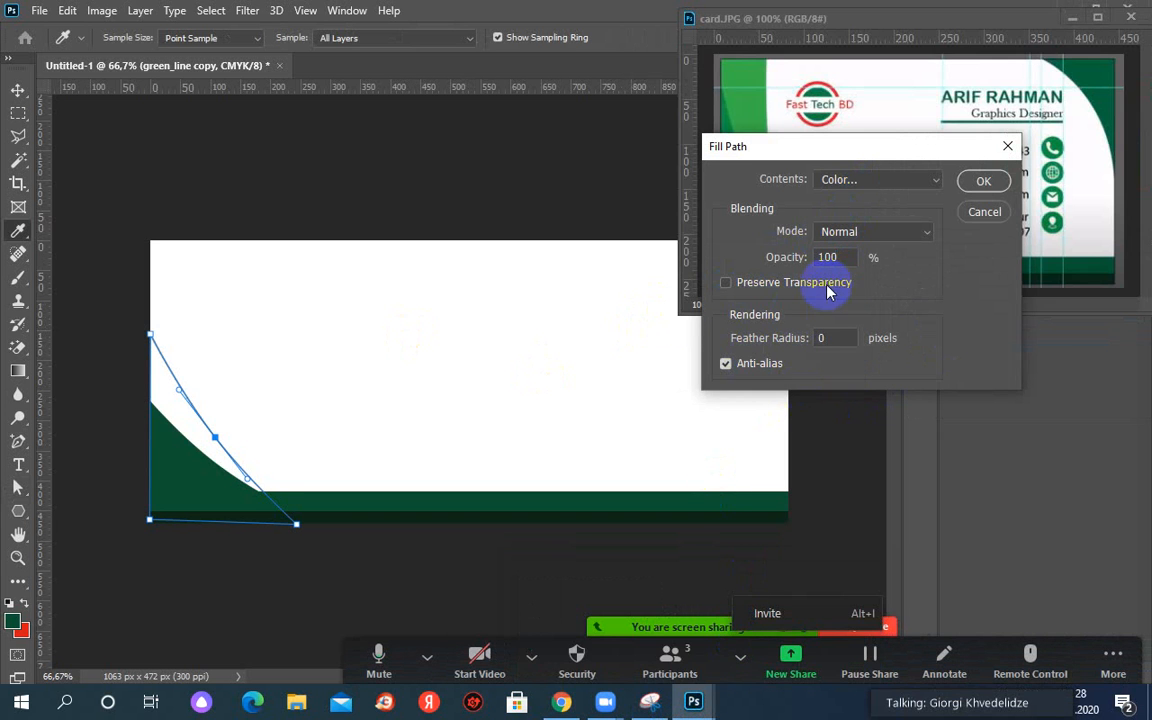
pyautogui.click(866, 184)
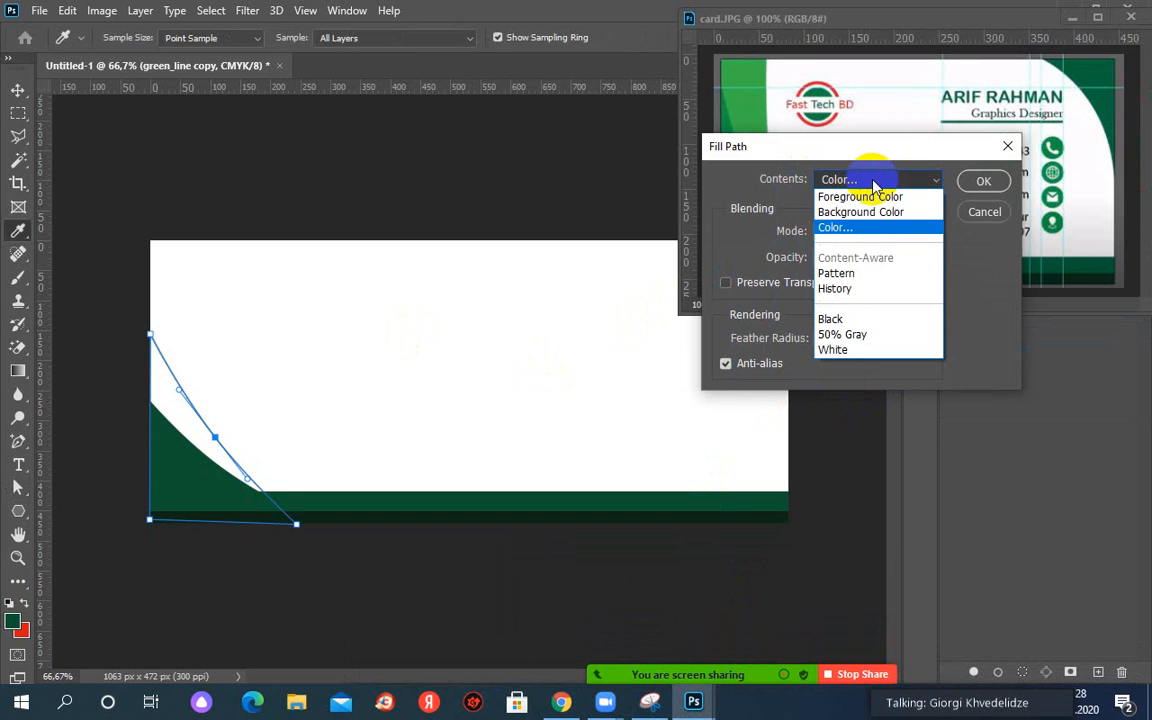
pyautogui.click(880, 181)
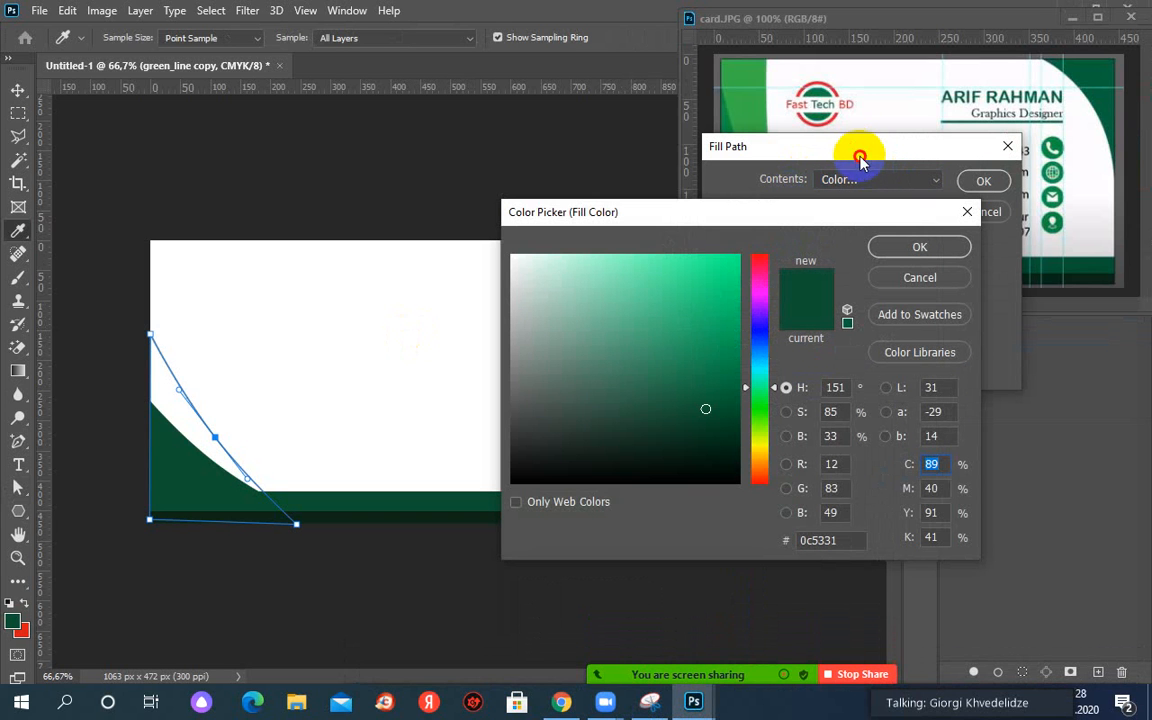
pyautogui.click(731, 121)
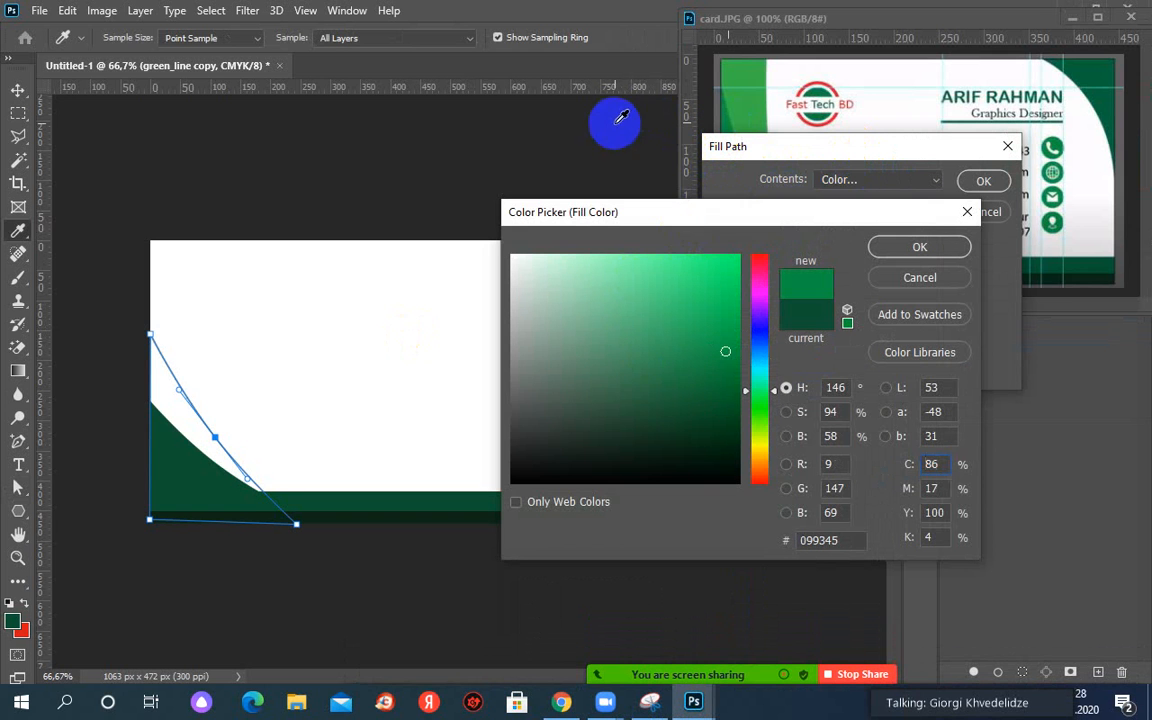
pyautogui.click(893, 246)
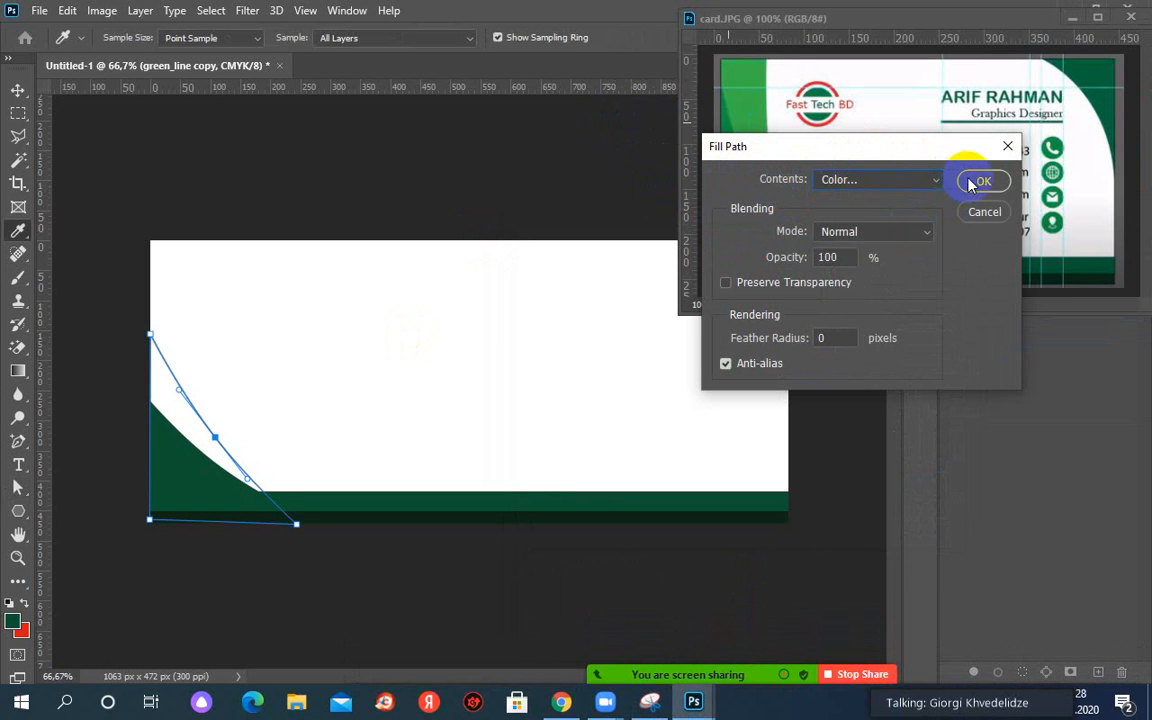
pyautogui.click(978, 182)
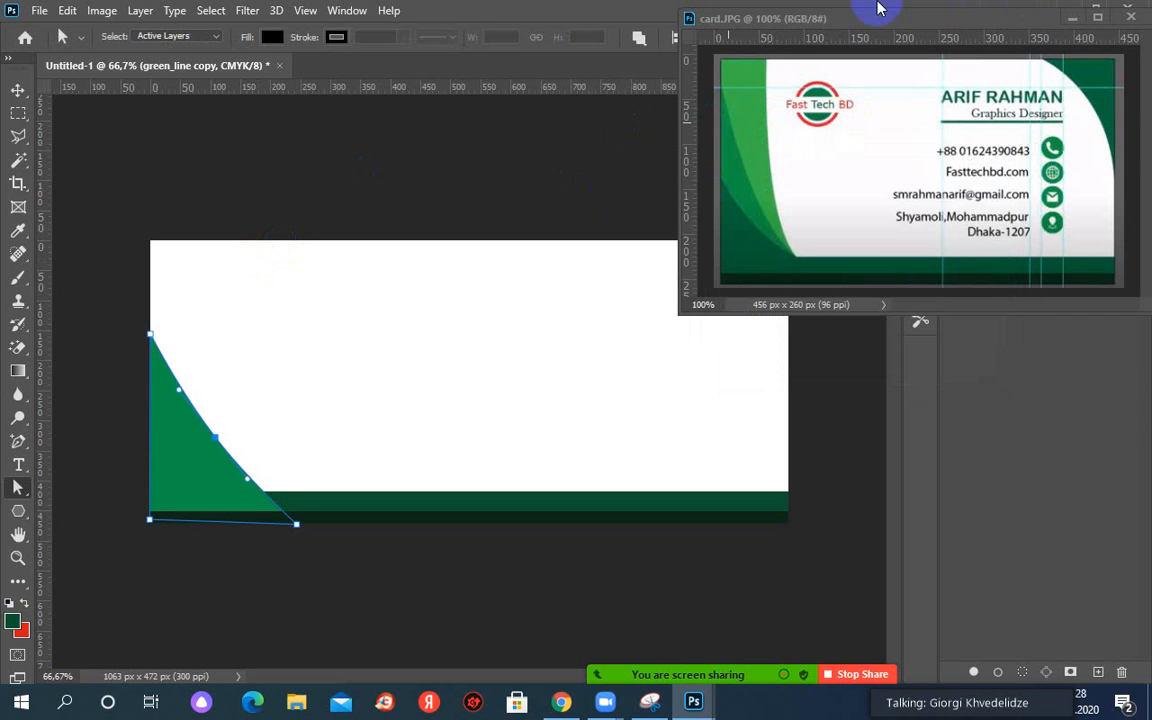
# Minimize card.JPG and delete the Work Path from the Paths panel.
pyautogui.click(1070, 20)
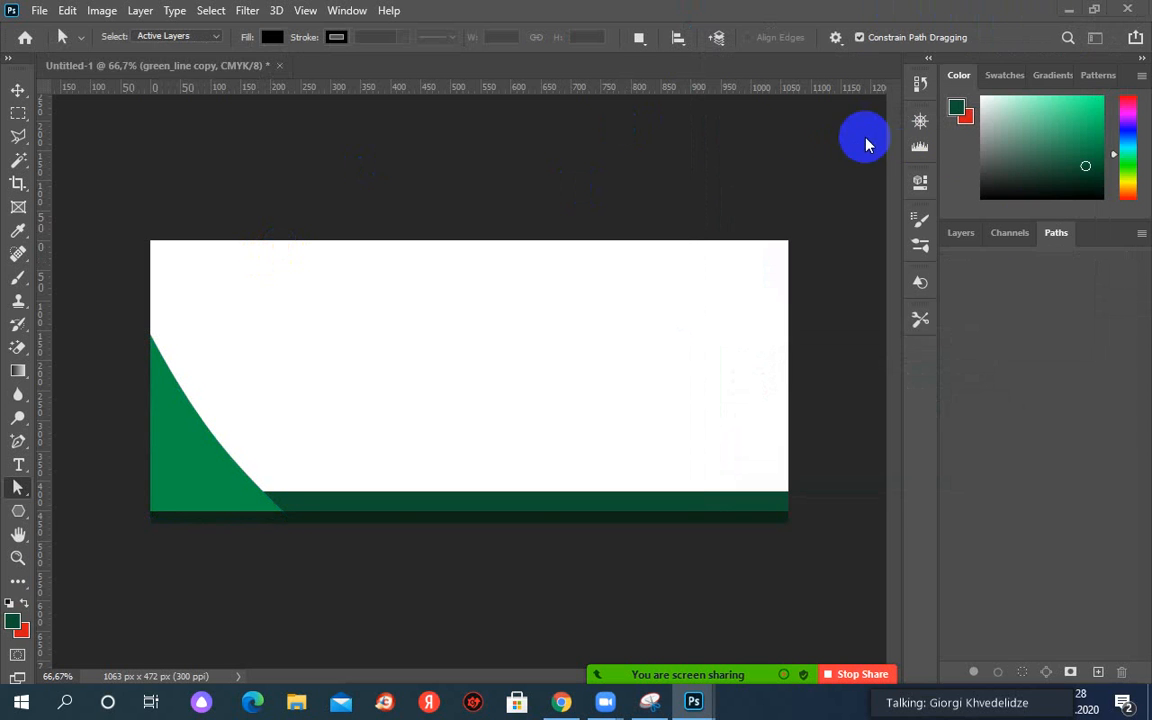
pyautogui.click(1056, 232)
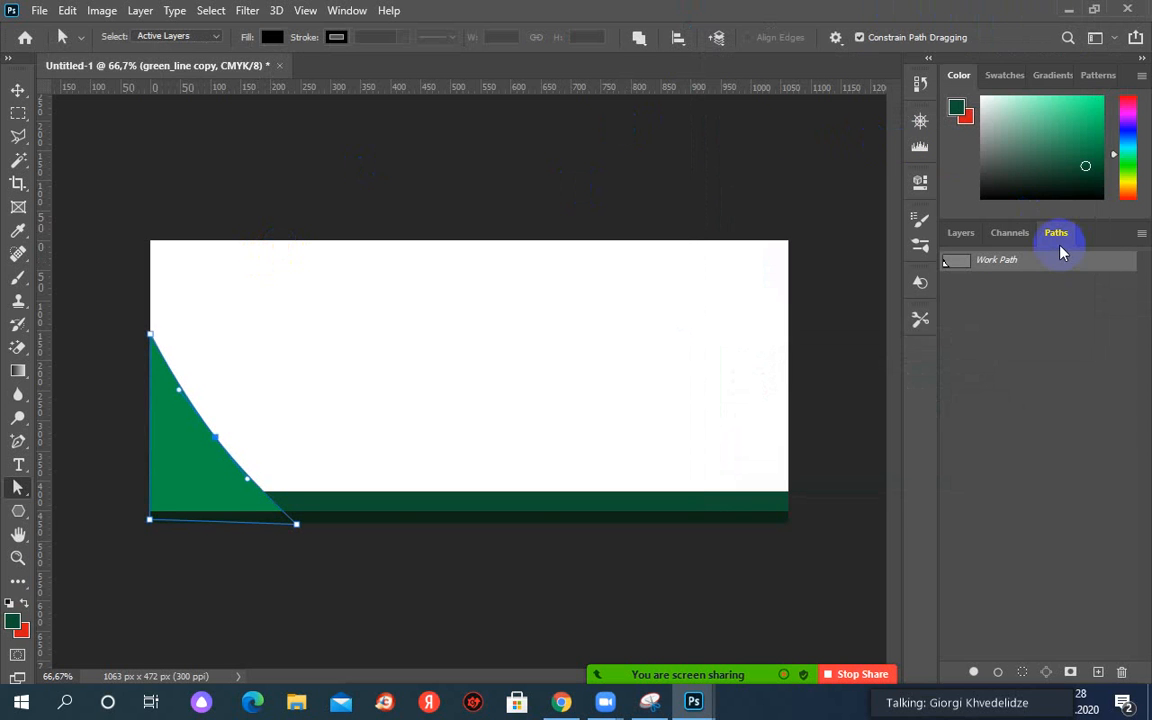
pyautogui.rightClick(985, 266)
pyautogui.click(982, 289)
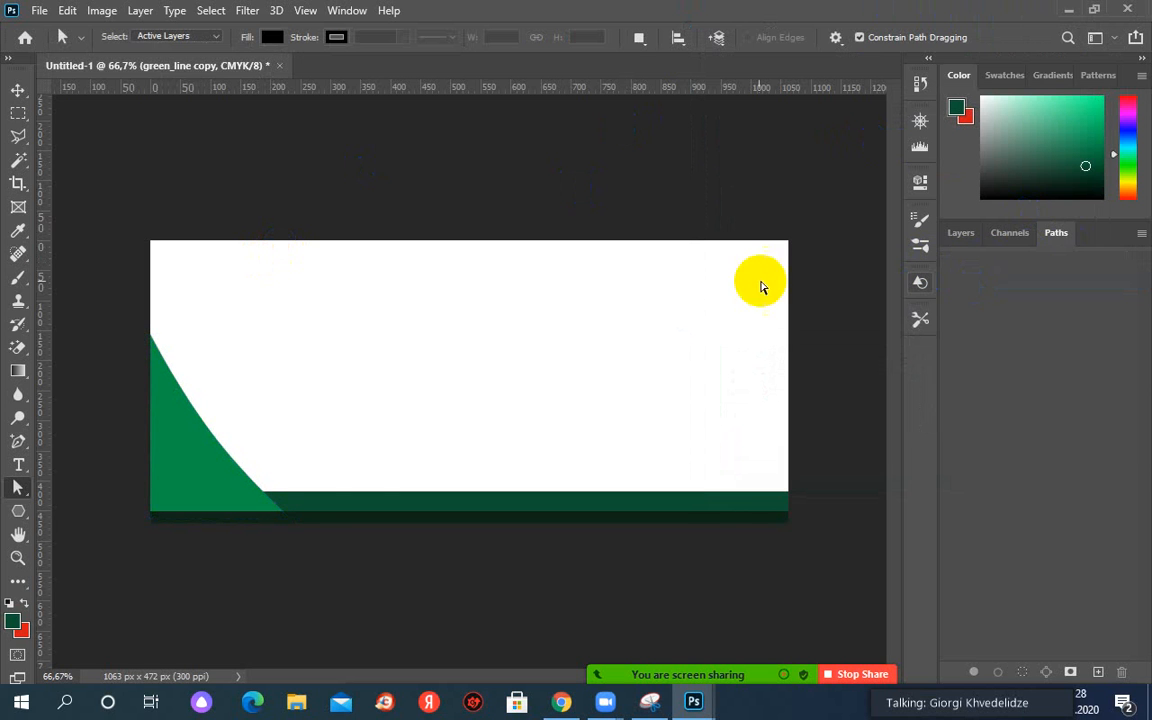
# In Layers, select green_line copy and toggle its visibility off and back on.
pyautogui.click(987, 237)
pyautogui.click(983, 236)
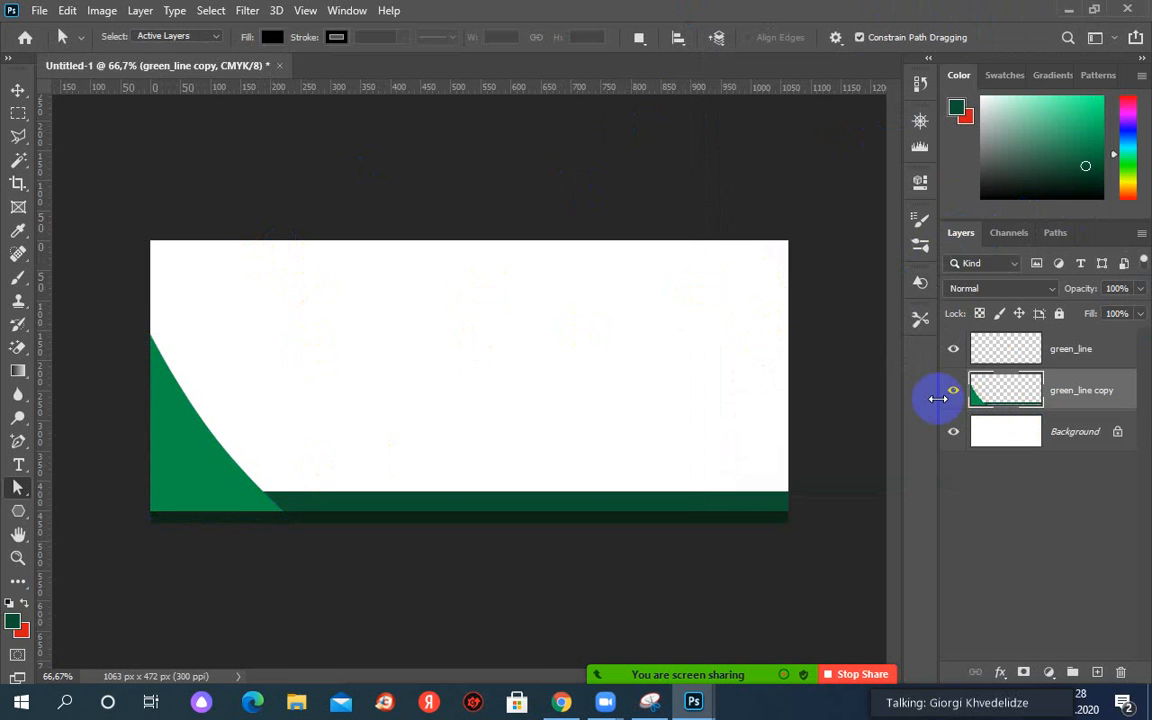
pyautogui.click(978, 394)
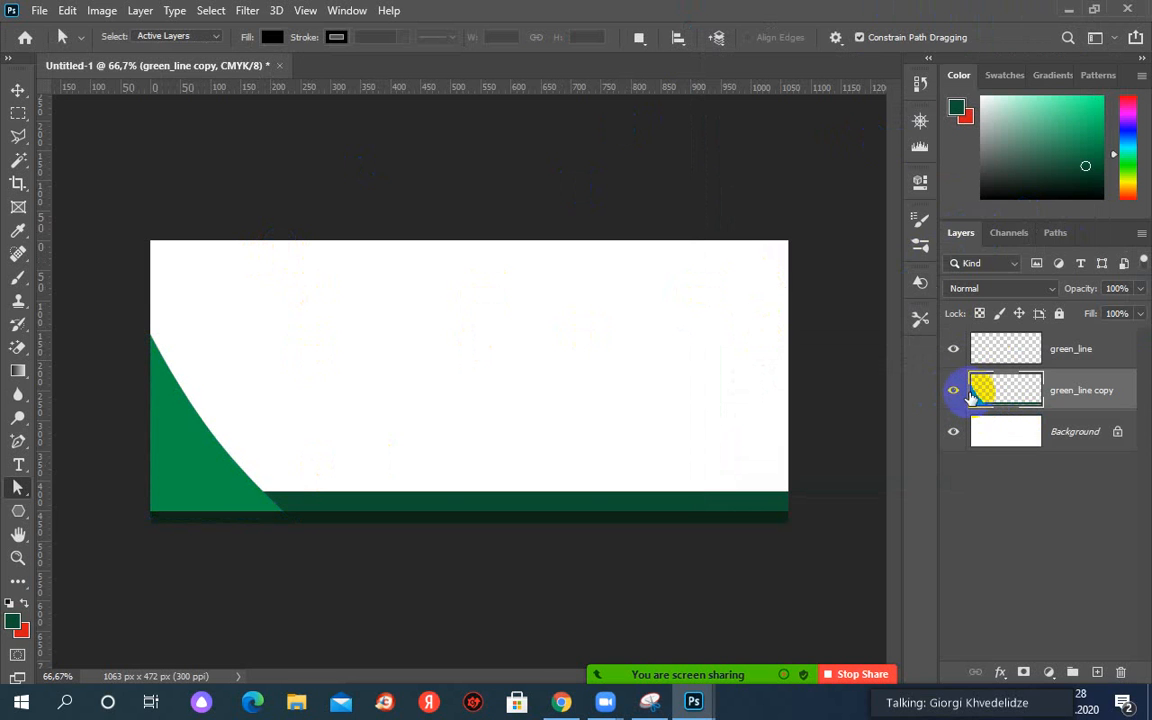
pyautogui.click(955, 394)
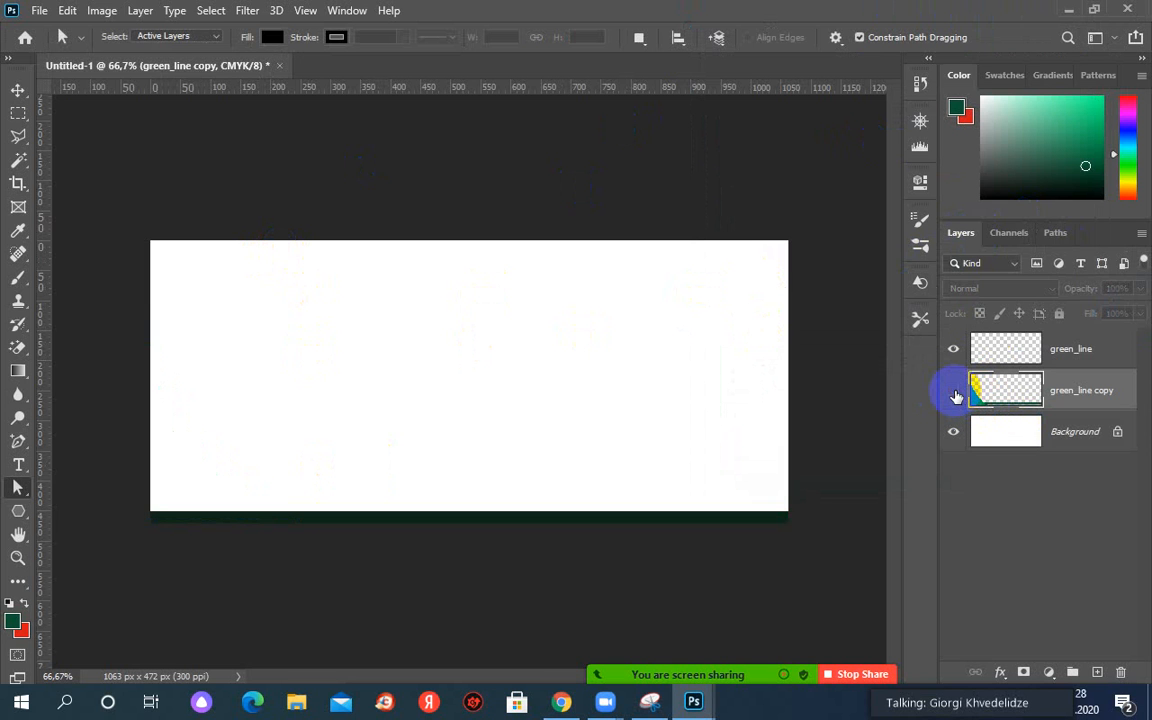
pyautogui.click(955, 394)
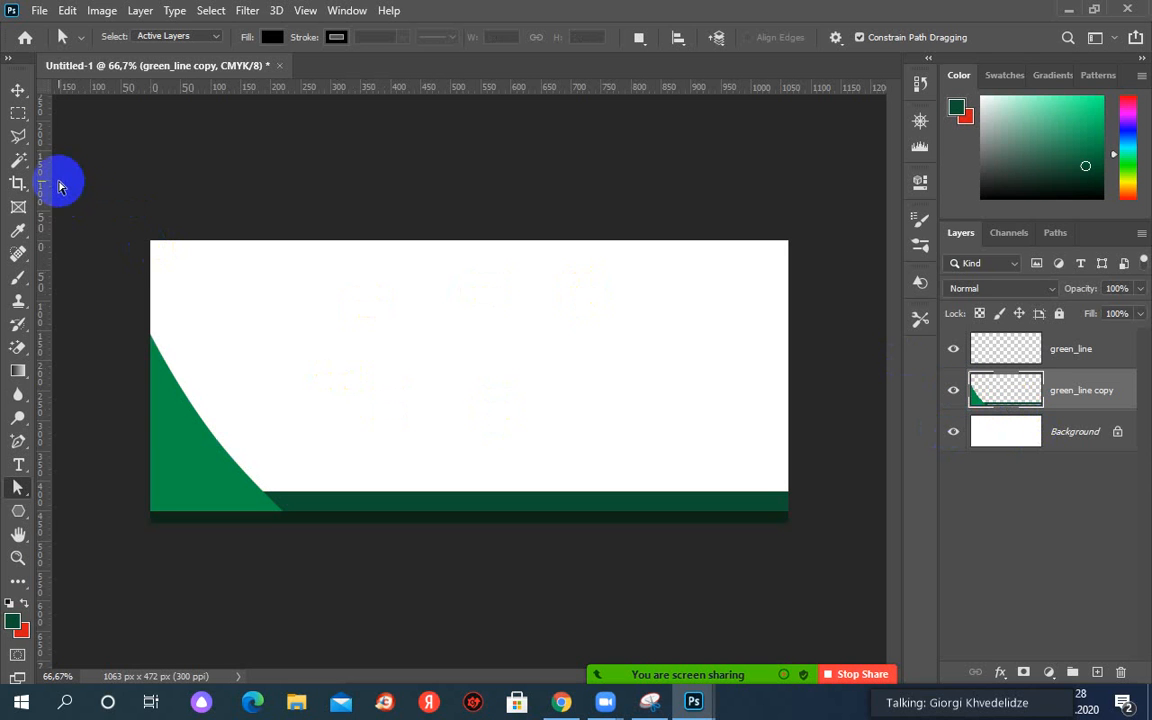
pyautogui.click(21, 161)
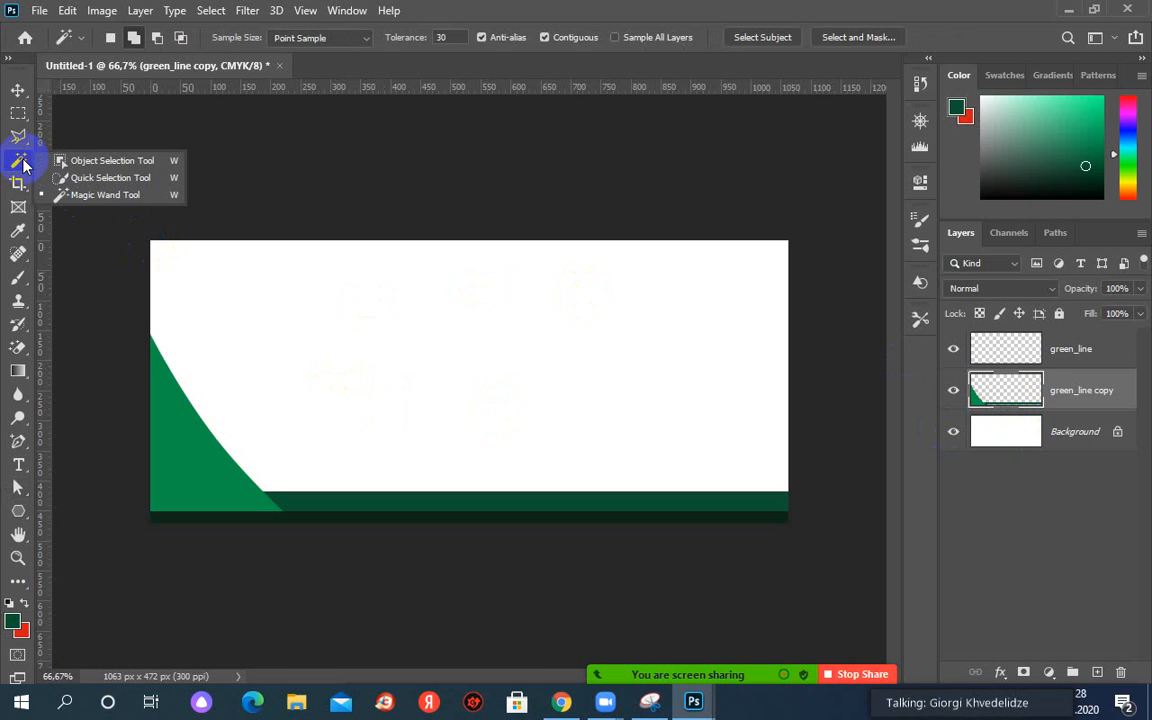
pyautogui.click(70, 196)
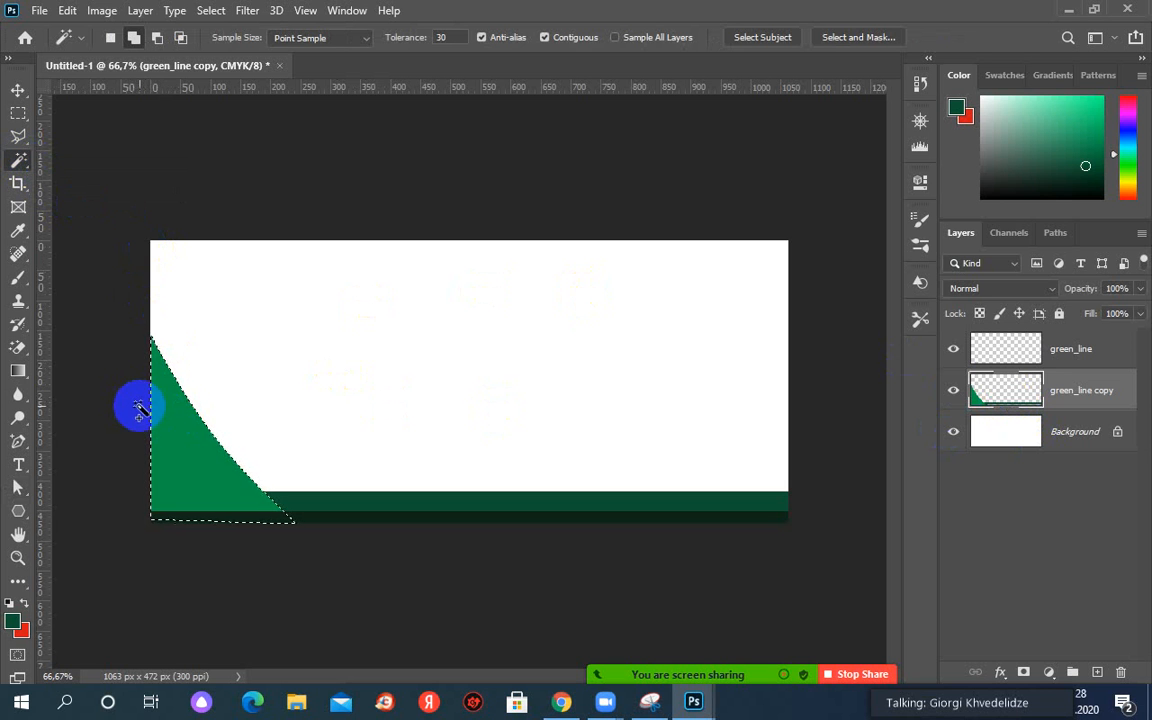
pyautogui.rightClick(200, 443)
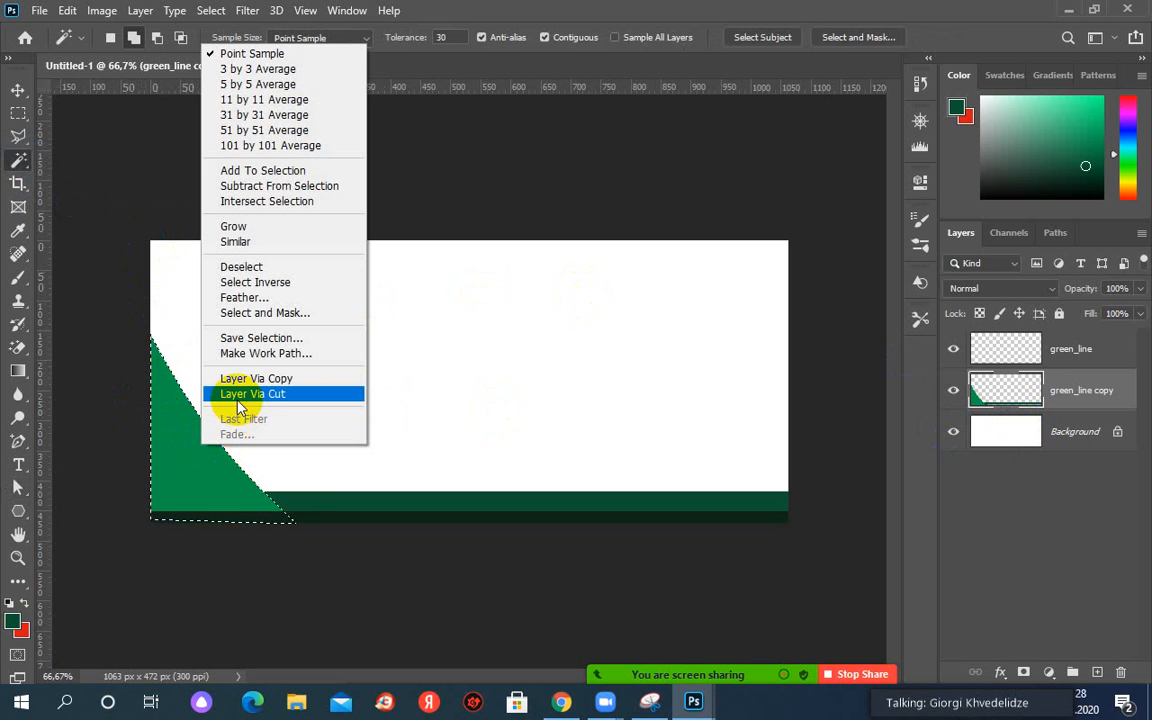
pyautogui.click(8, 398)
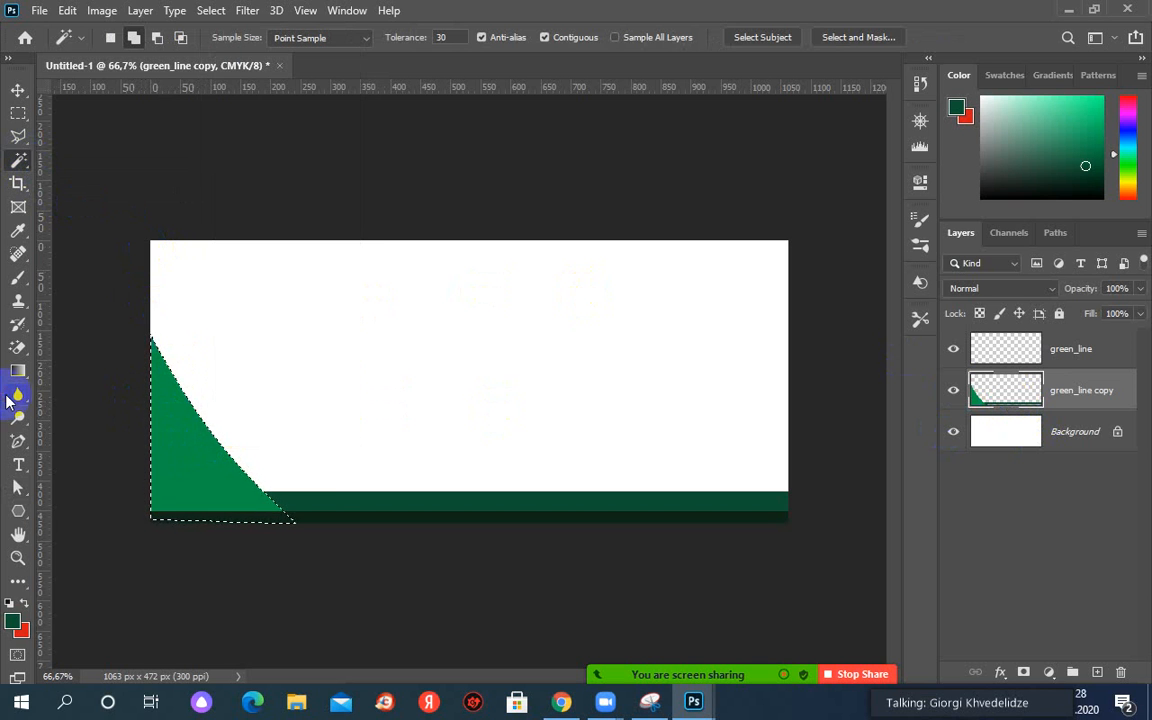
pyautogui.rightClick(152, 418)
pyautogui.click(212, 404)
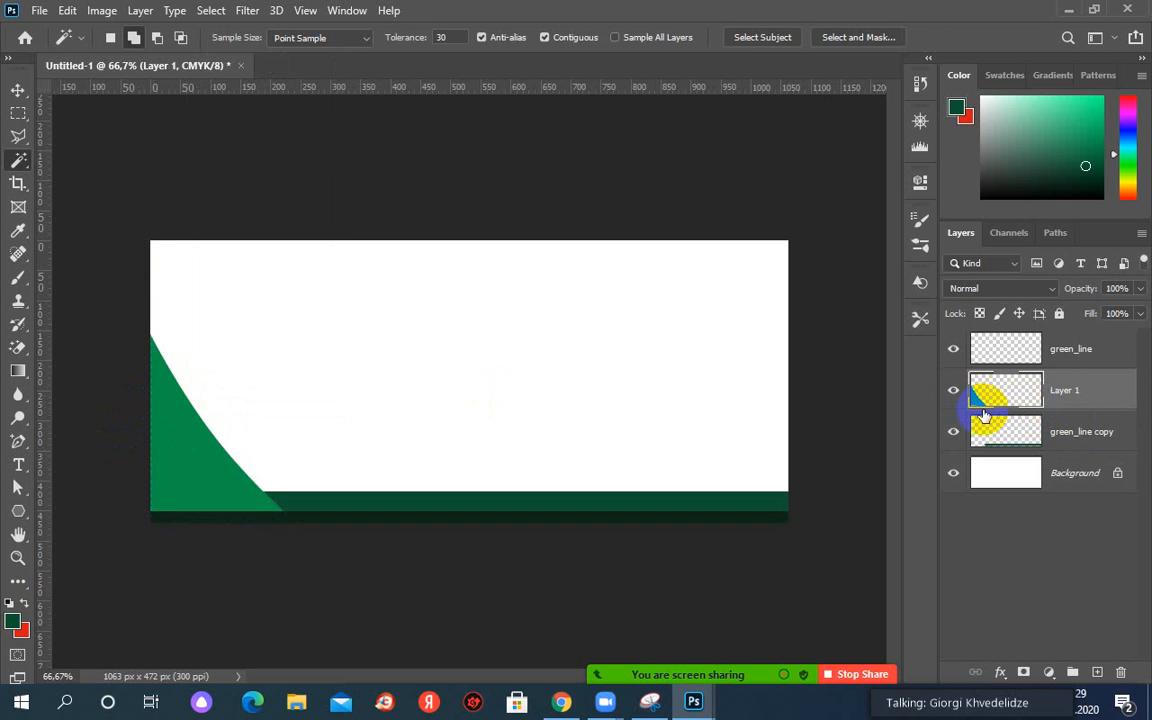
pyautogui.click(953, 393)
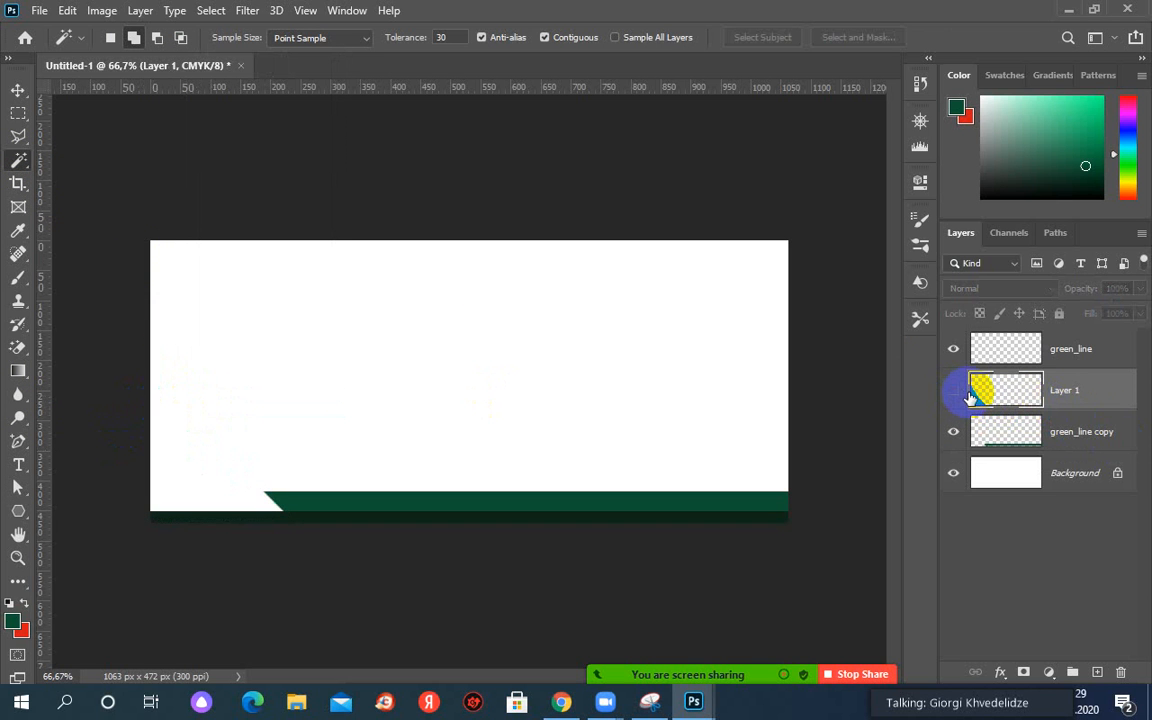
pyautogui.click(955, 393)
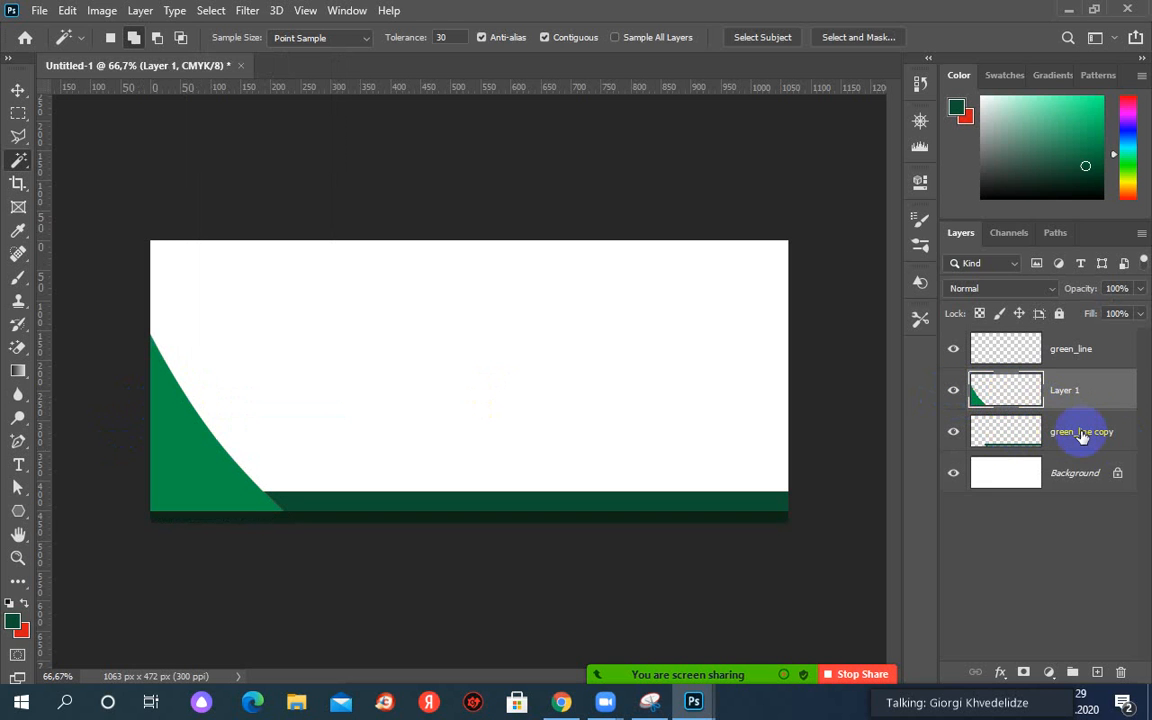
pyautogui.hotkey('ctrl', ',')
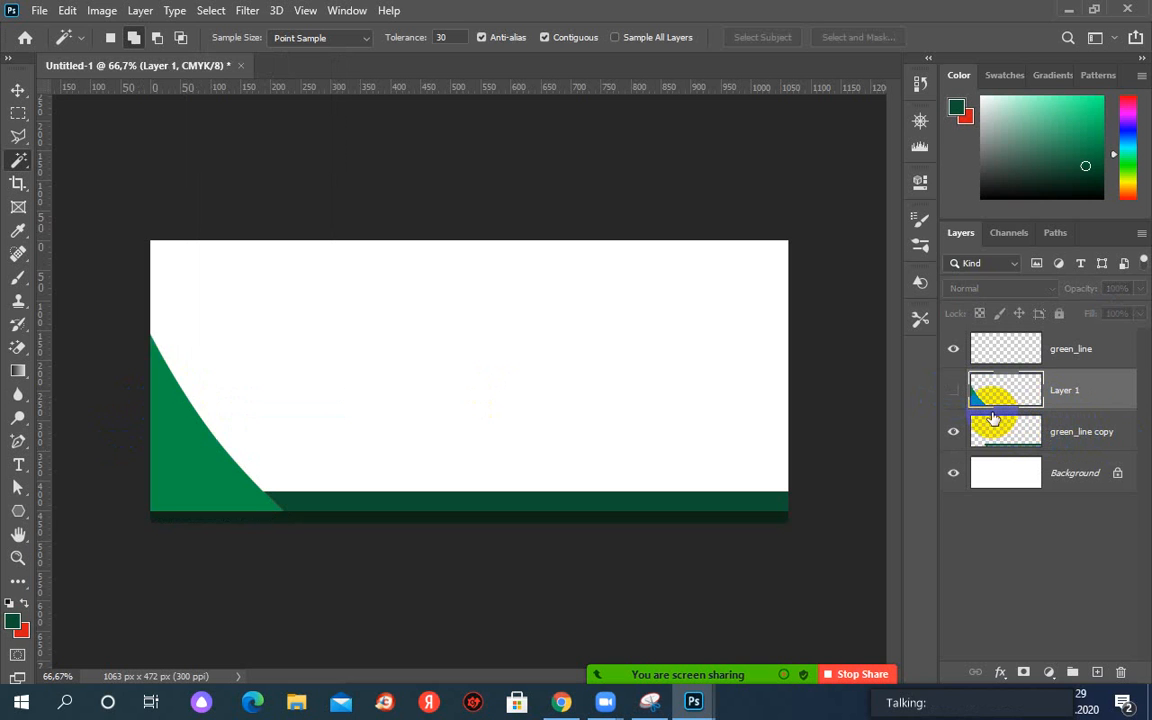
pyautogui.hotkey('ctrl', ',')
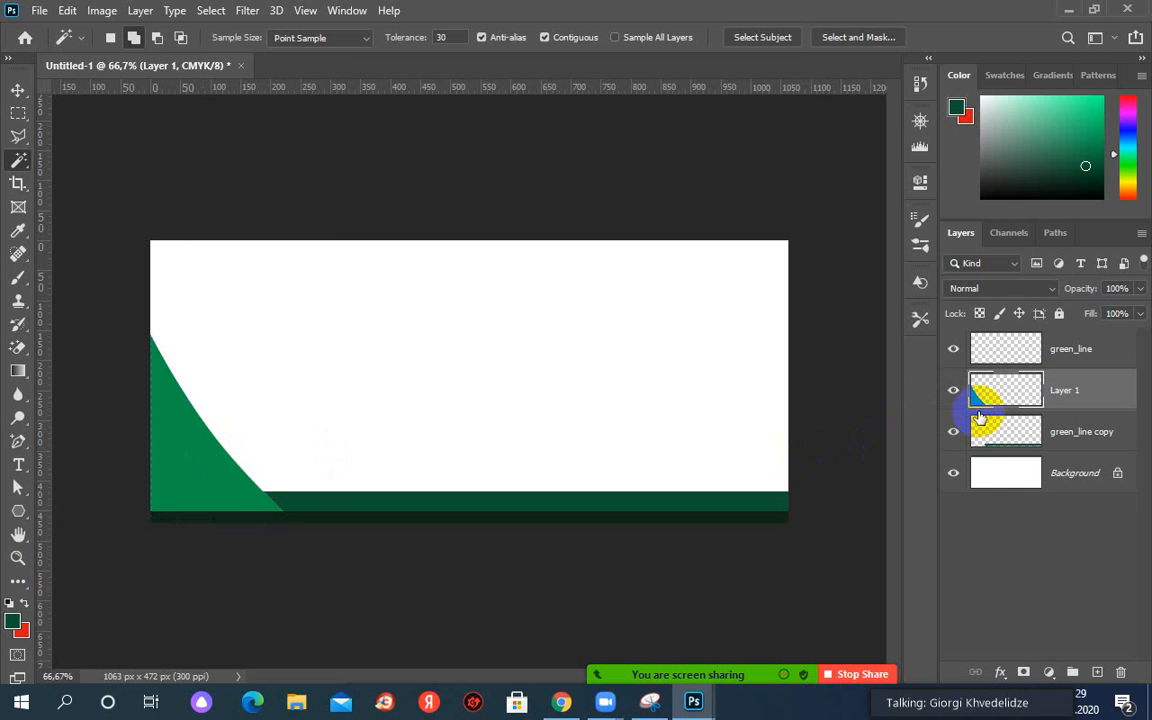
pyautogui.hotkey('ctrl', 'z')
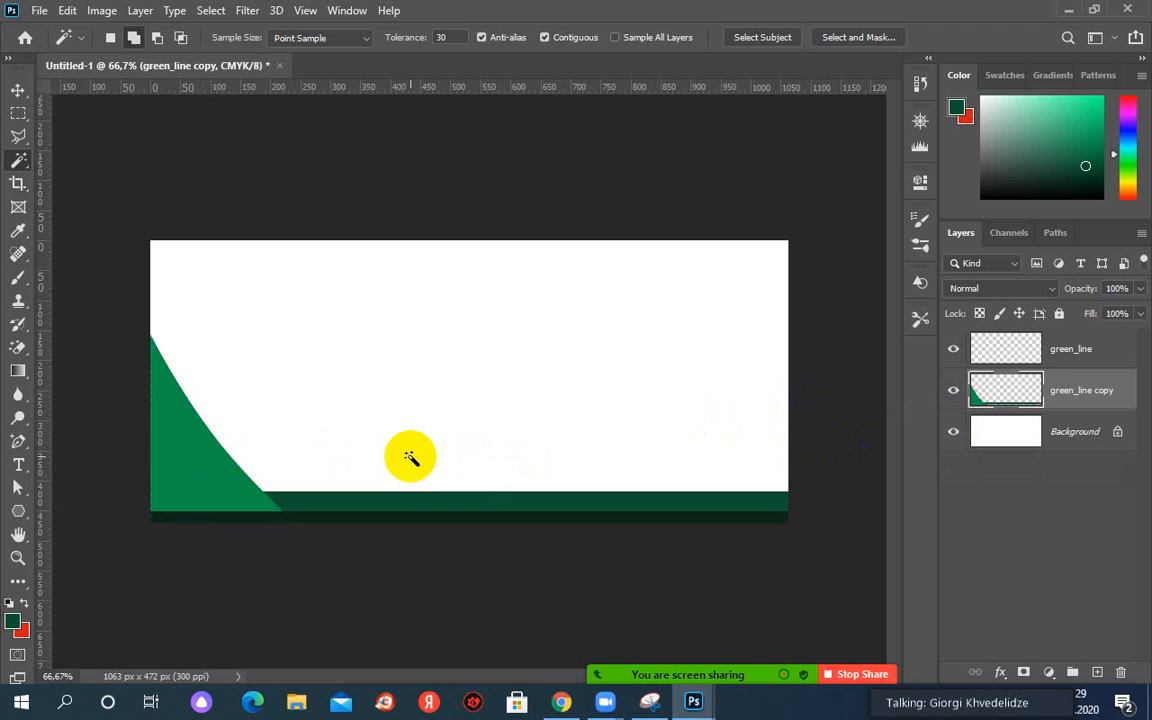
# Step back in history, then delete the light green corner shape and deselect.
pyautogui.hotkey('ctrl', 'z')
pyautogui.hotkey('ctrl', 'z')
pyautogui.click(229, 455)
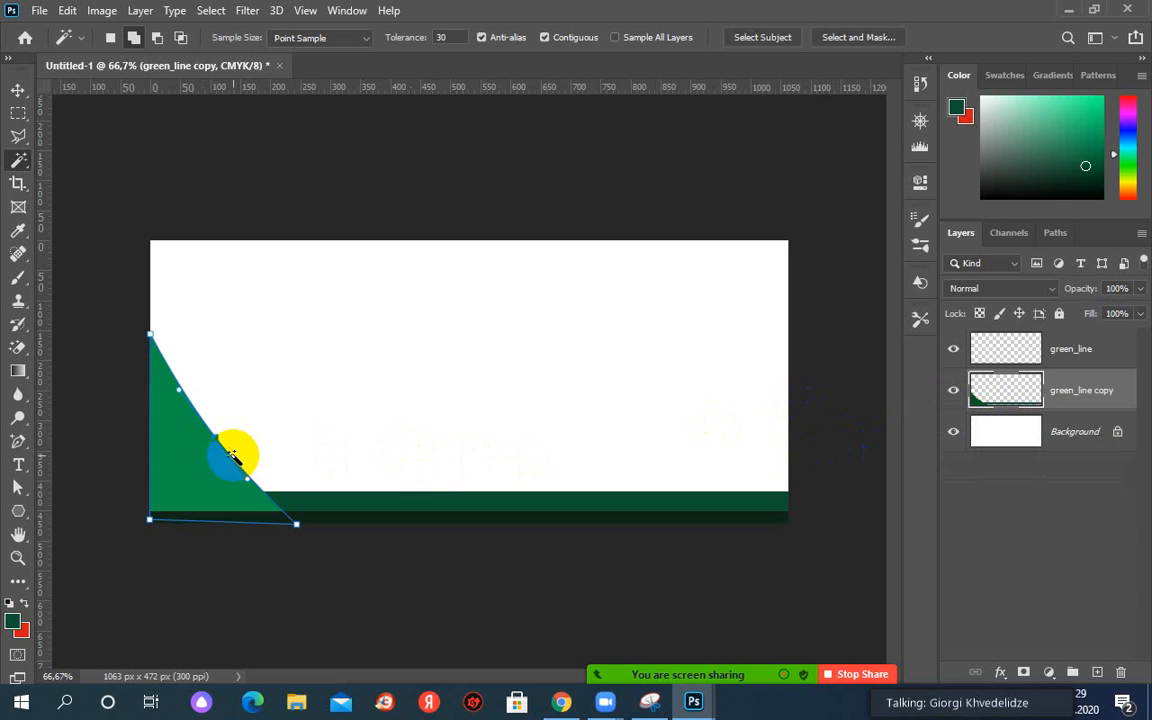
pyautogui.press('Delete')
pyautogui.click(51, 458)
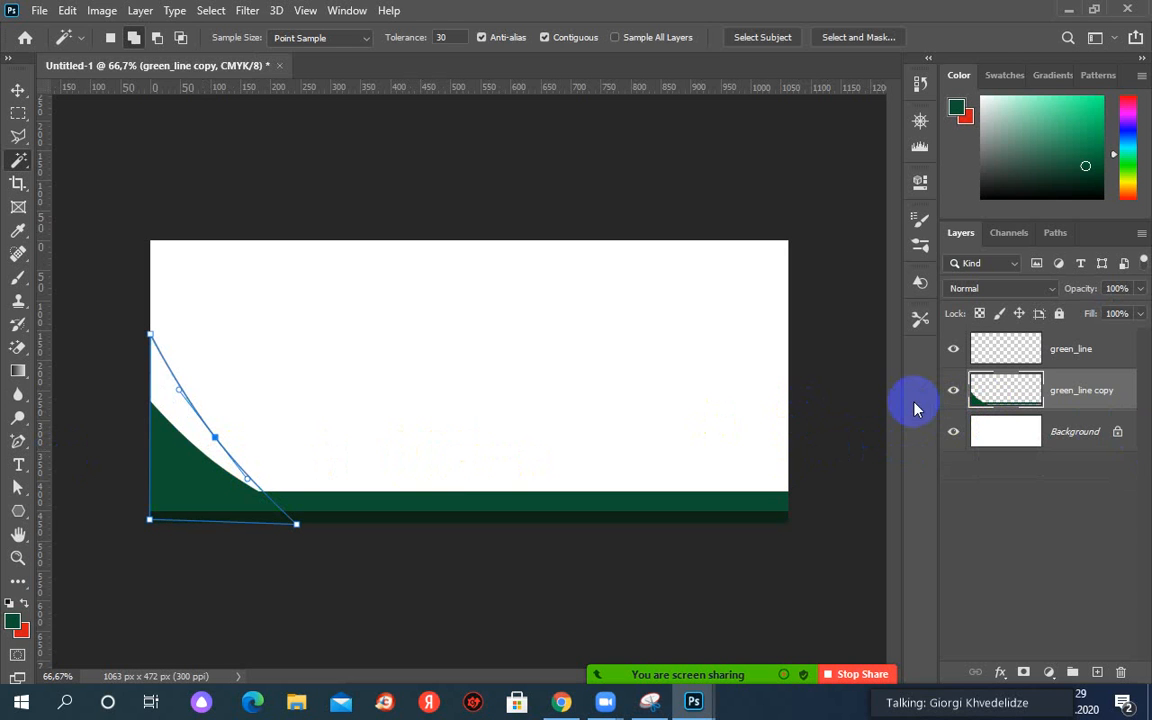
# Add empty Layer 1 above green_line copy and start Fill Path on the curved work path.
pyautogui.click(1098, 673)
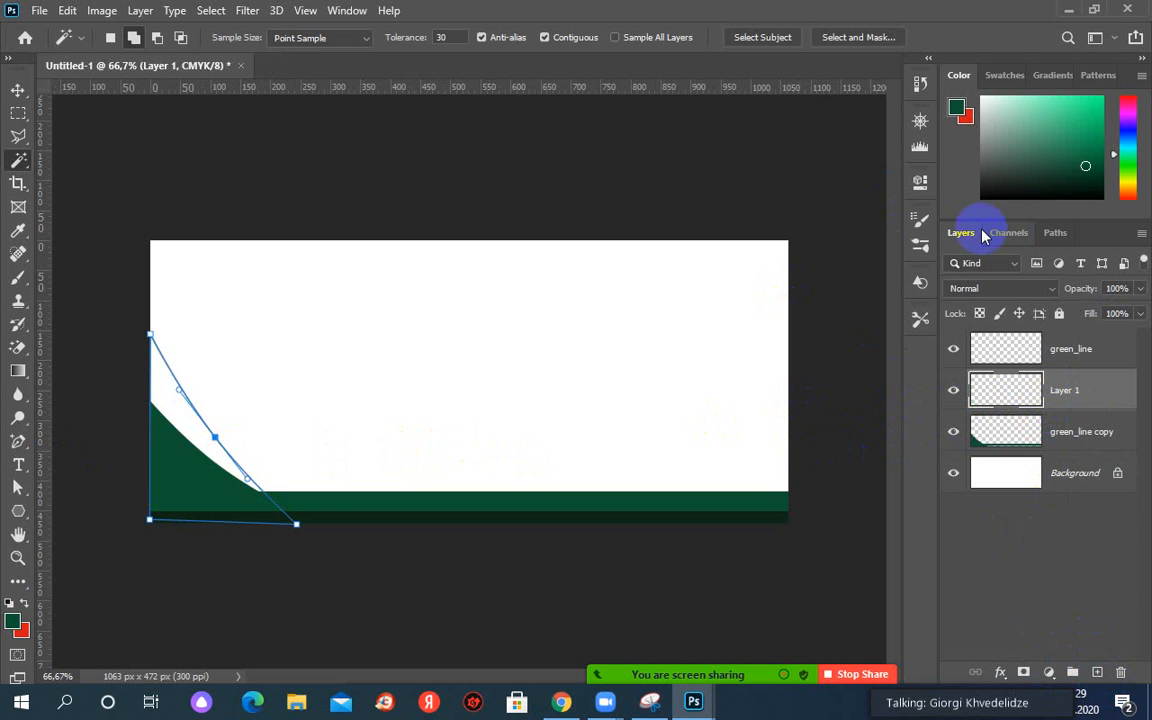
pyautogui.moveTo(1048, 236); pyautogui.dragTo(869, 231)
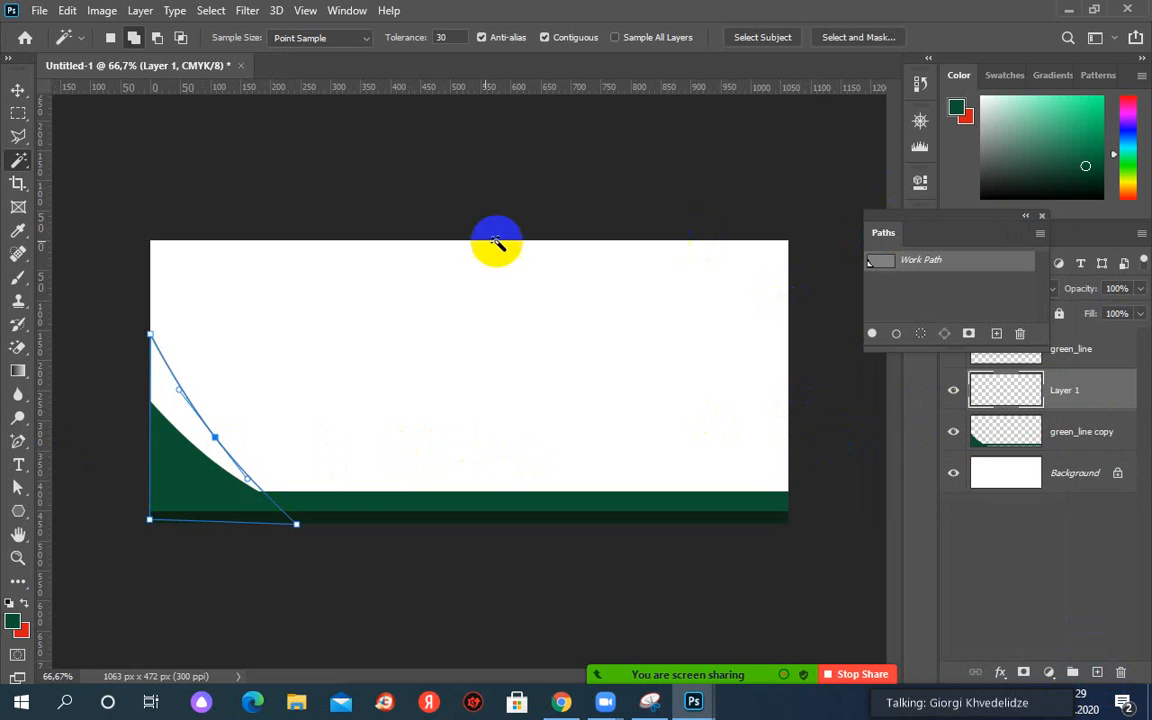
pyautogui.click(898, 277)
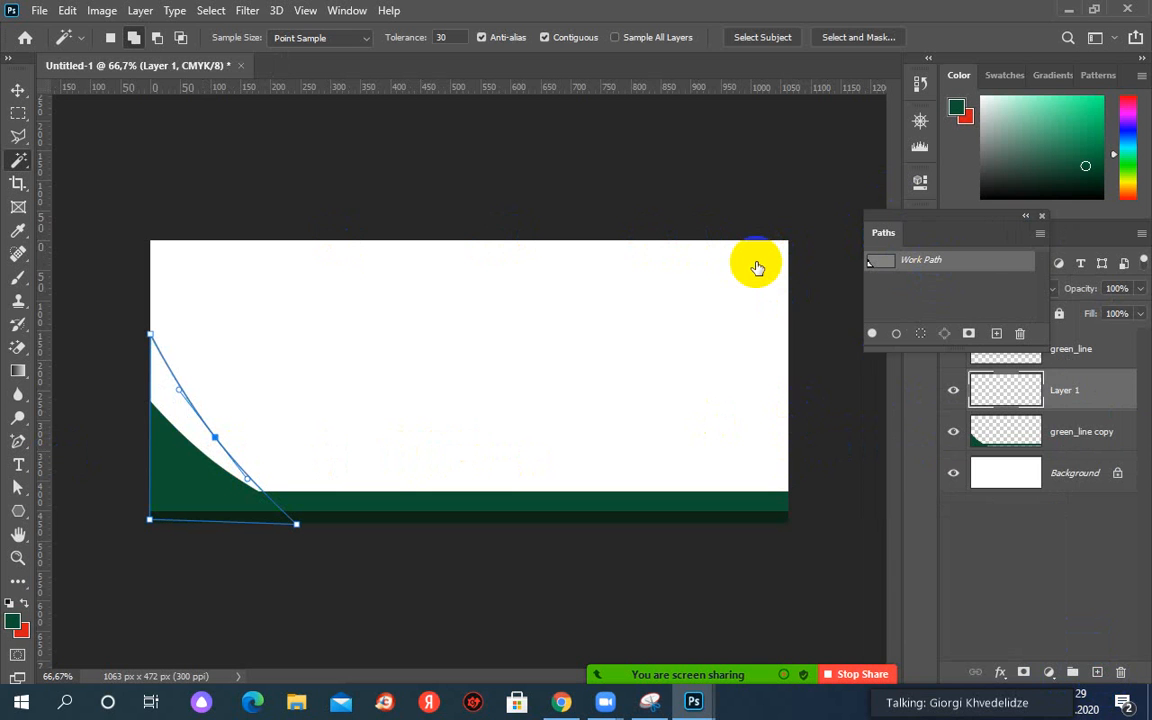
pyautogui.rightClick(910, 263)
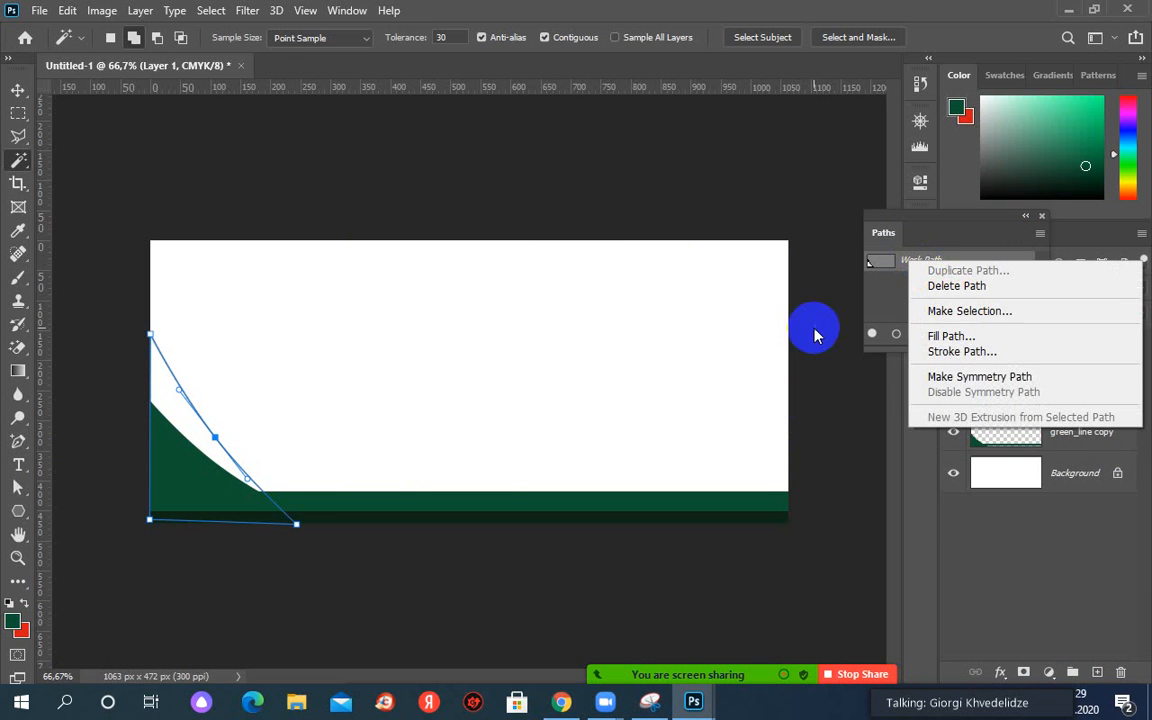
pyautogui.click(950, 336)
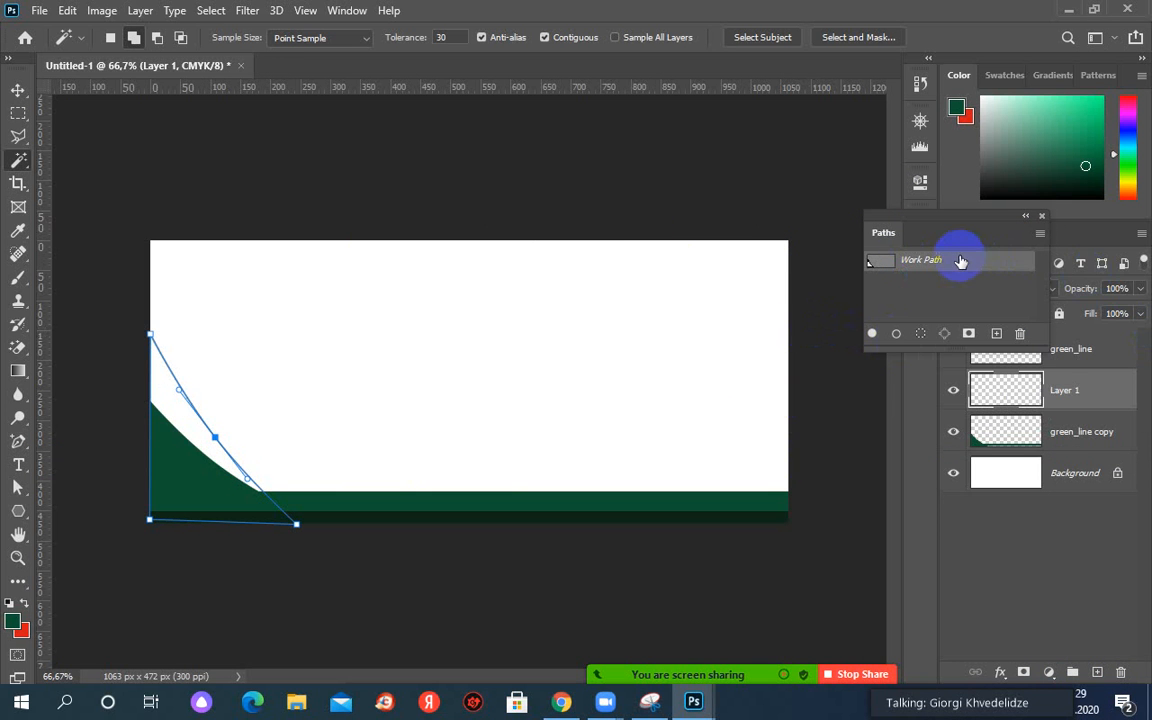
pyautogui.rightClick(954, 260)
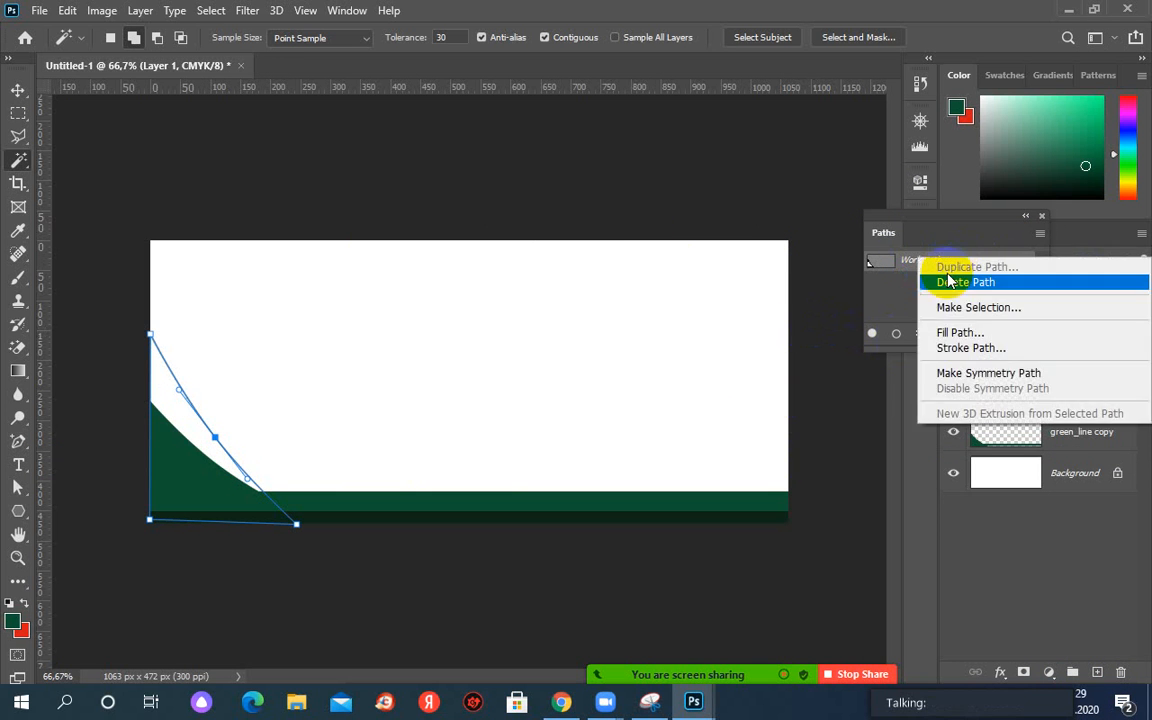
pyautogui.click(955, 333)
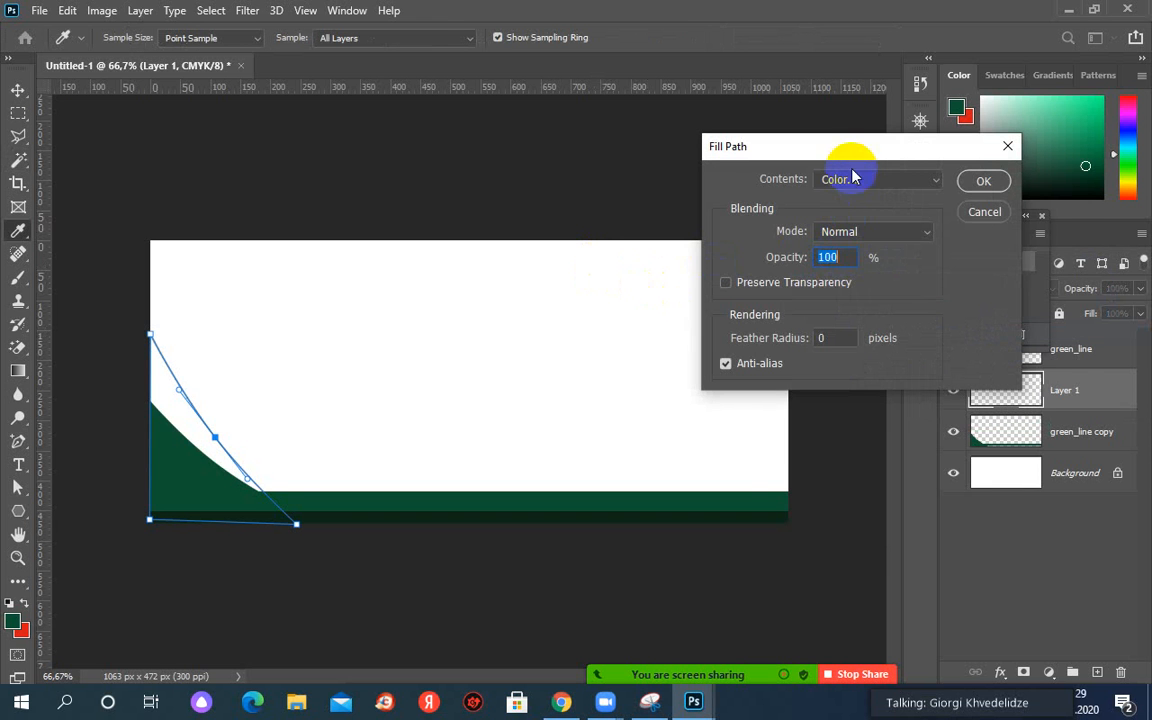
# Fill the curved corner path on Layer 1 with bright green #0f9340 eyedropped from the reference card.
pyautogui.moveTo(848, 160); pyautogui.dragTo(935, 312)
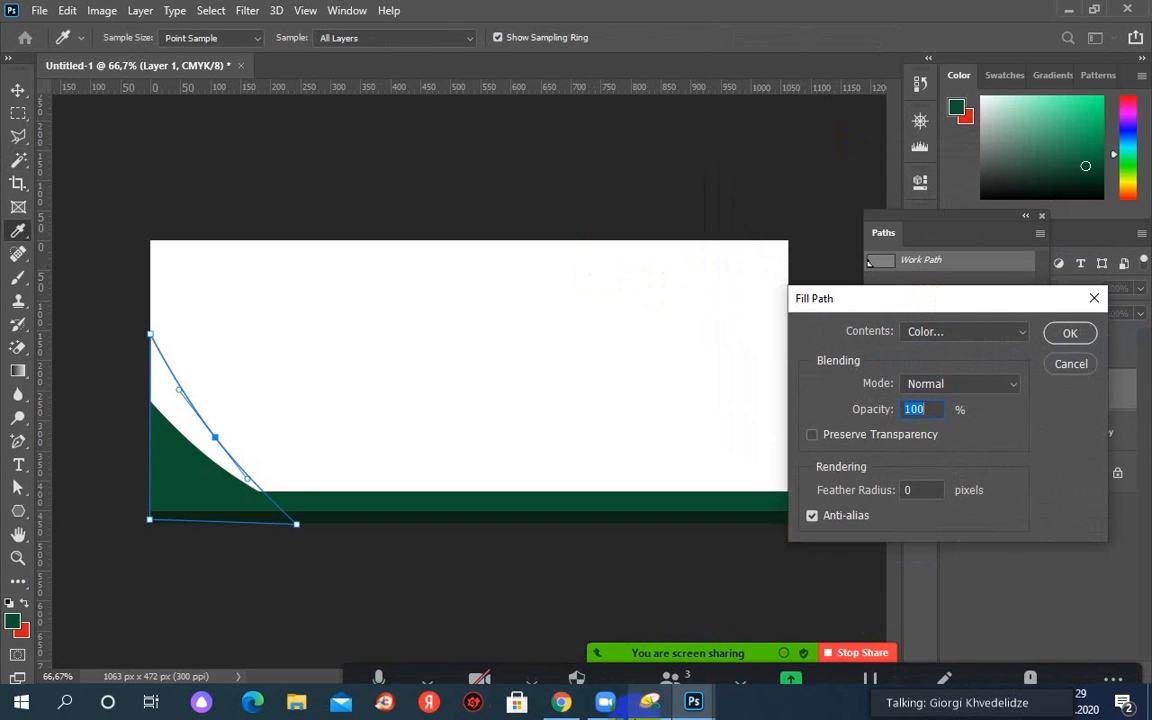
pyautogui.moveTo(699, 694)
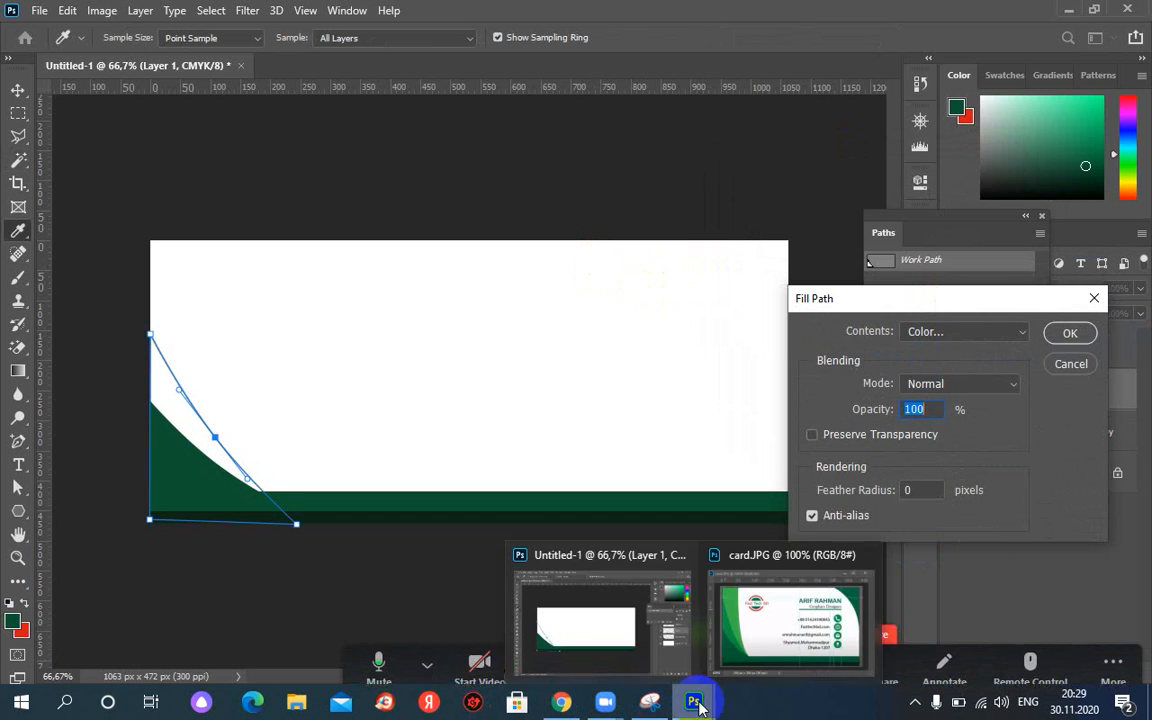
pyautogui.click(845, 628)
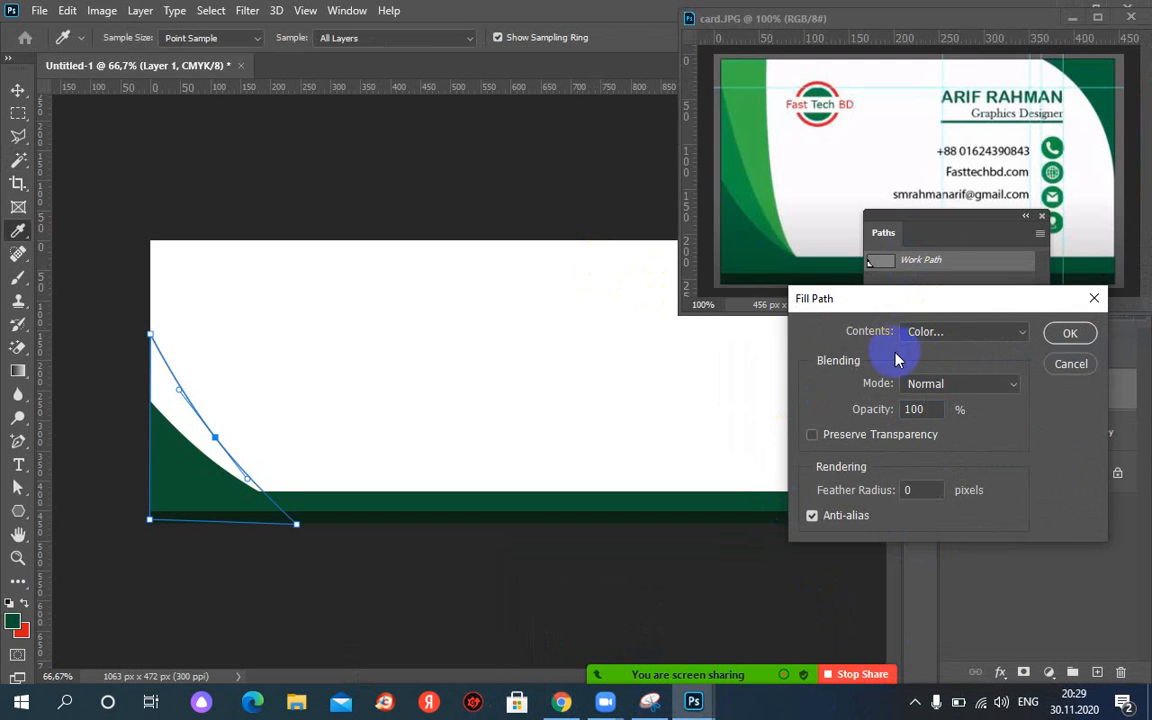
pyautogui.click(931, 340)
pyautogui.click(928, 378)
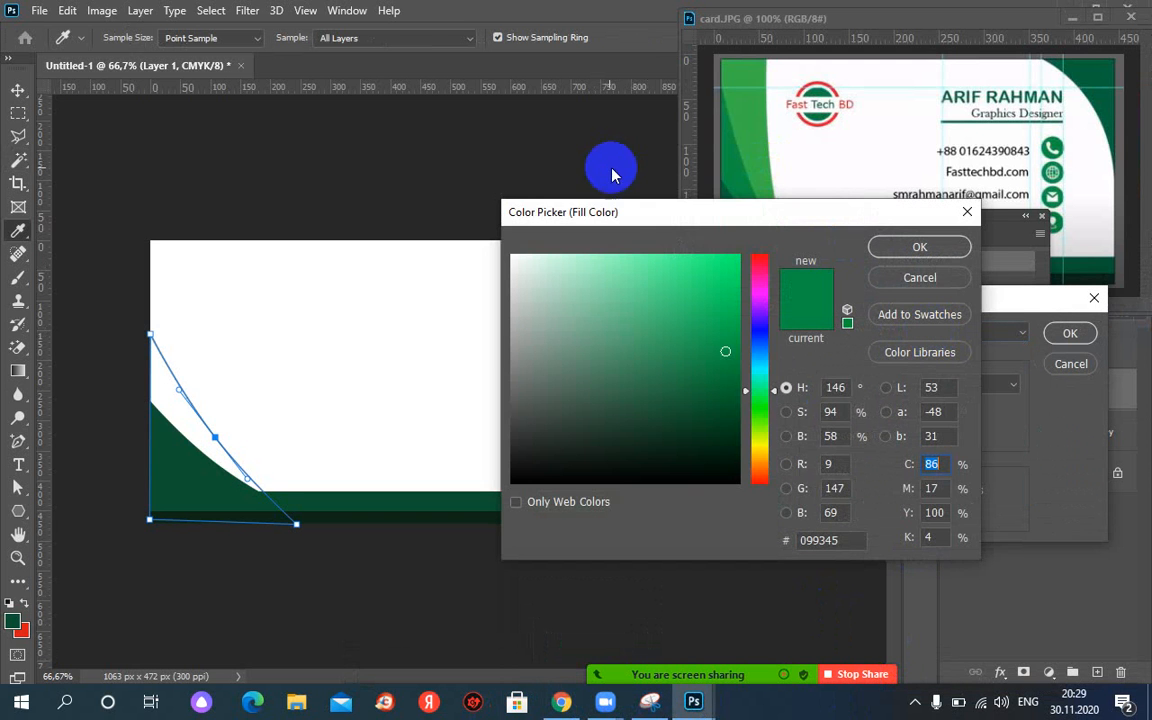
pyautogui.click(812, 165)
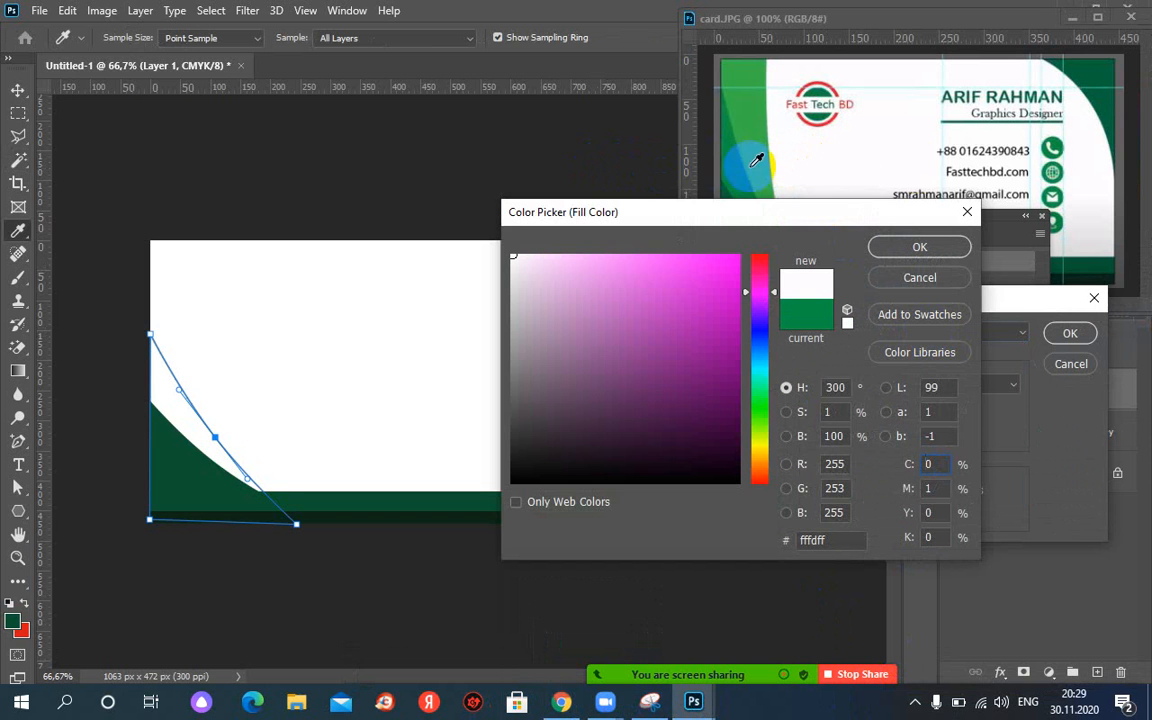
pyautogui.click(965, 178)
pyautogui.click(741, 165)
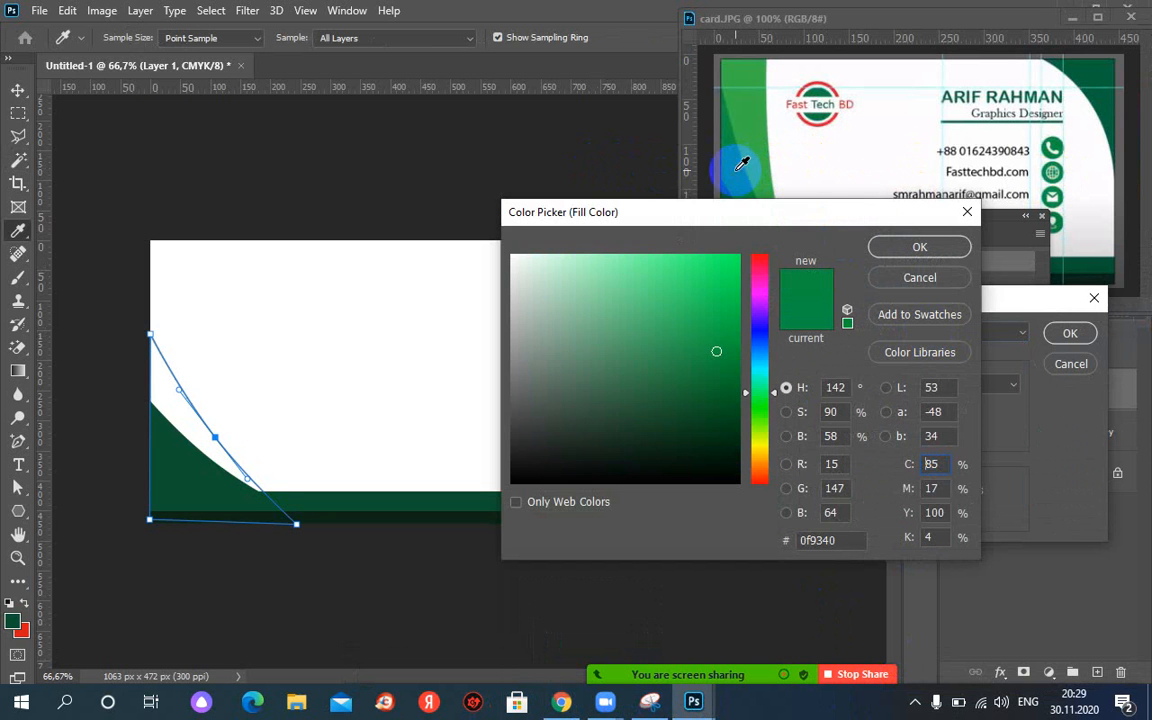
pyautogui.click(900, 247)
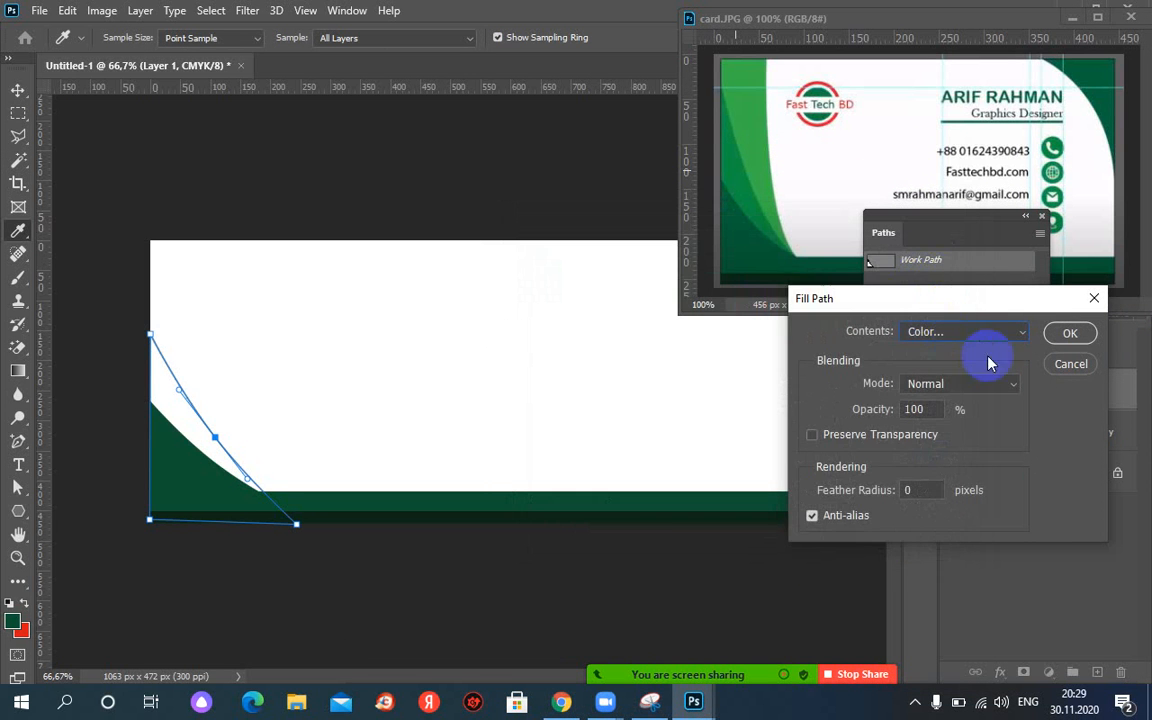
pyautogui.click(1069, 334)
pyautogui.press('w')
pyautogui.click(983, 428)
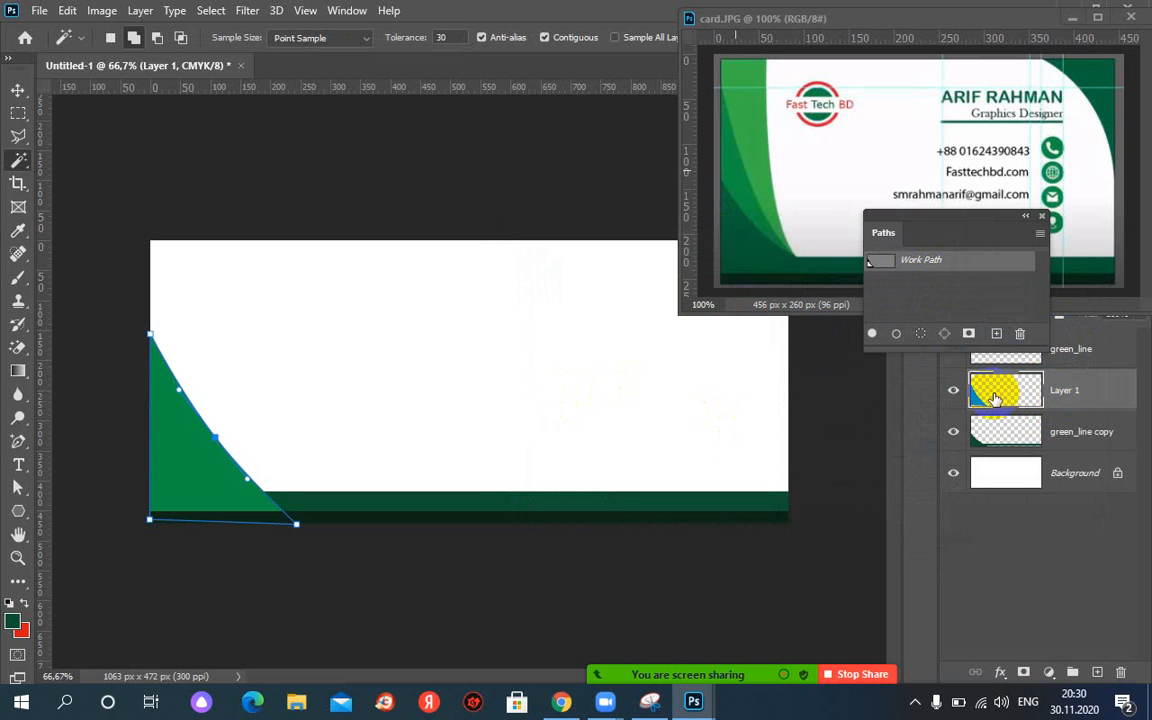
# Toggle Layer 1's visibility to compare the bright green curve with the layers below.
pyautogui.click(1040, 390)
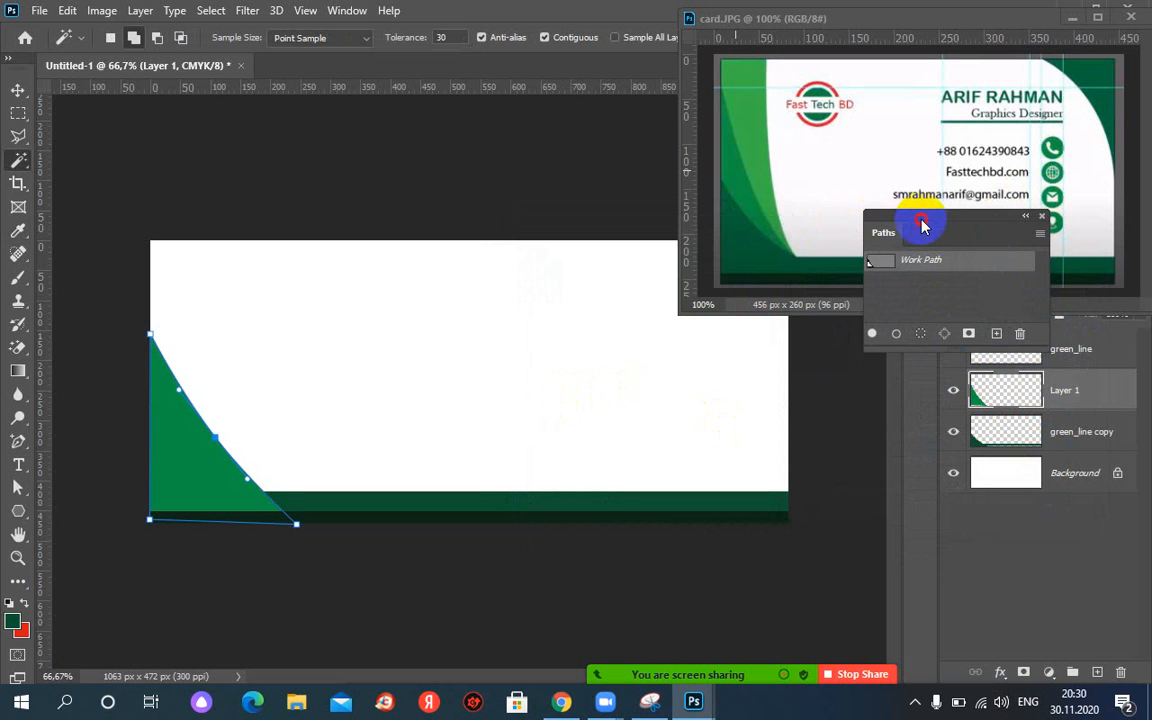
pyautogui.moveTo(920, 226); pyautogui.dragTo(995, 545)
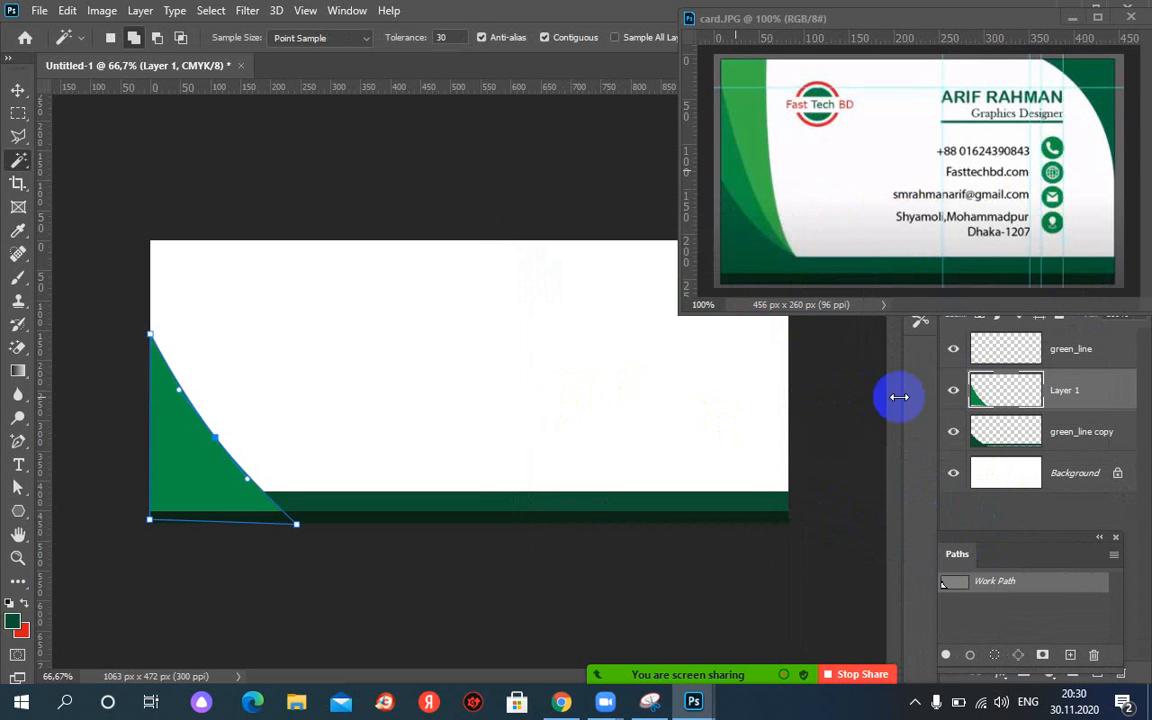
pyautogui.click(958, 394)
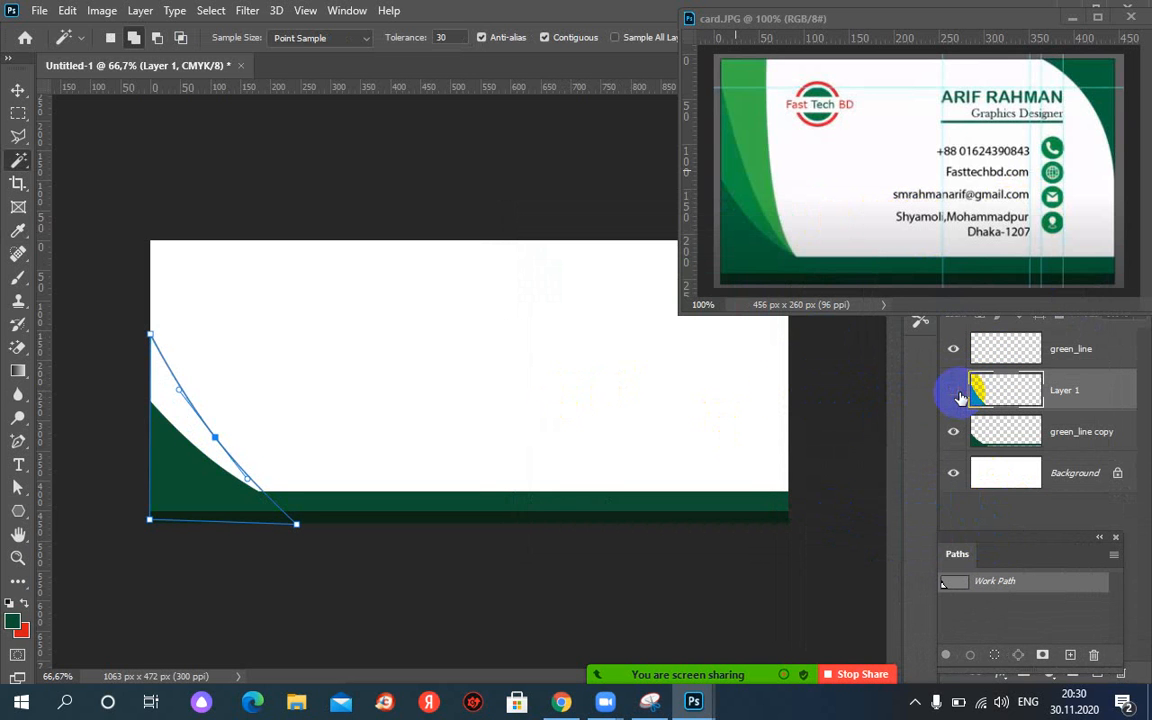
pyautogui.click(779, 391)
pyautogui.click(953, 392)
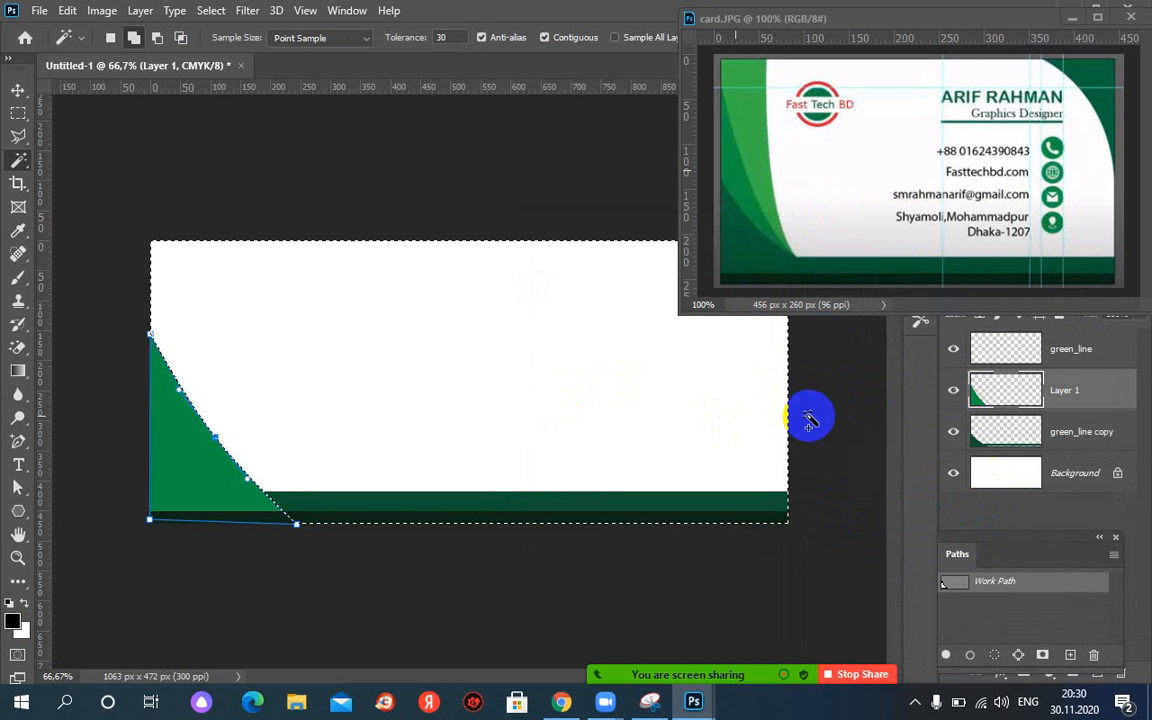
pyautogui.hotkey('ctrl', 'd')
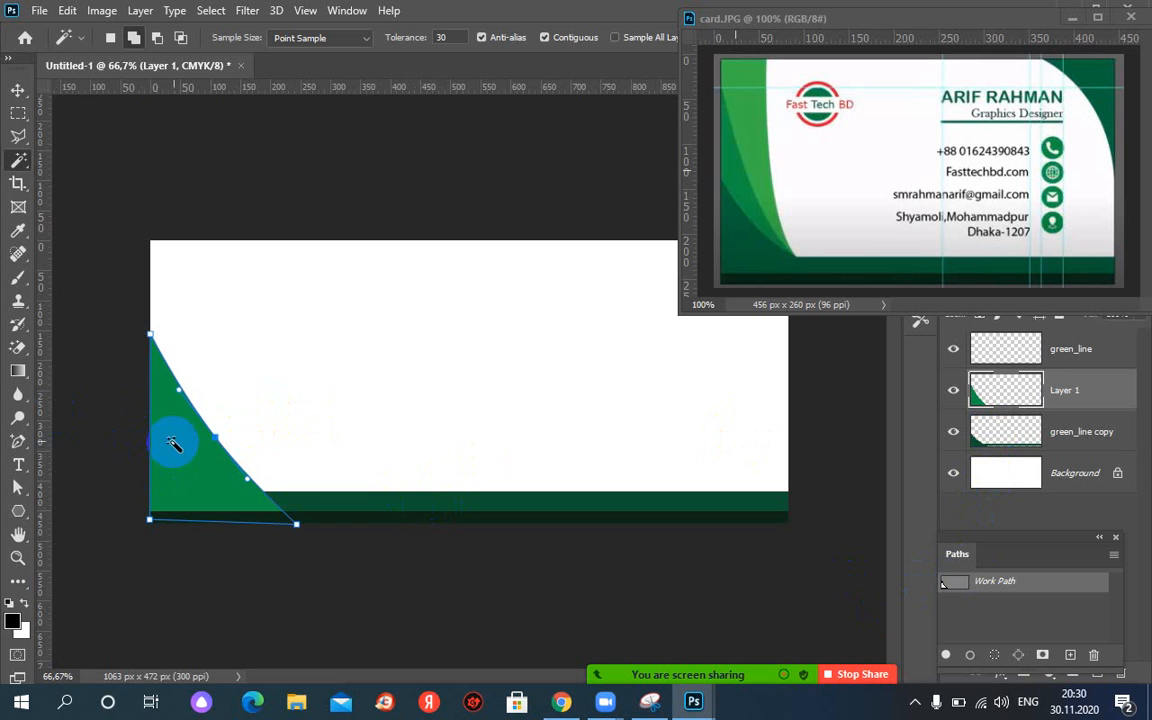
pyautogui.click(958, 394)
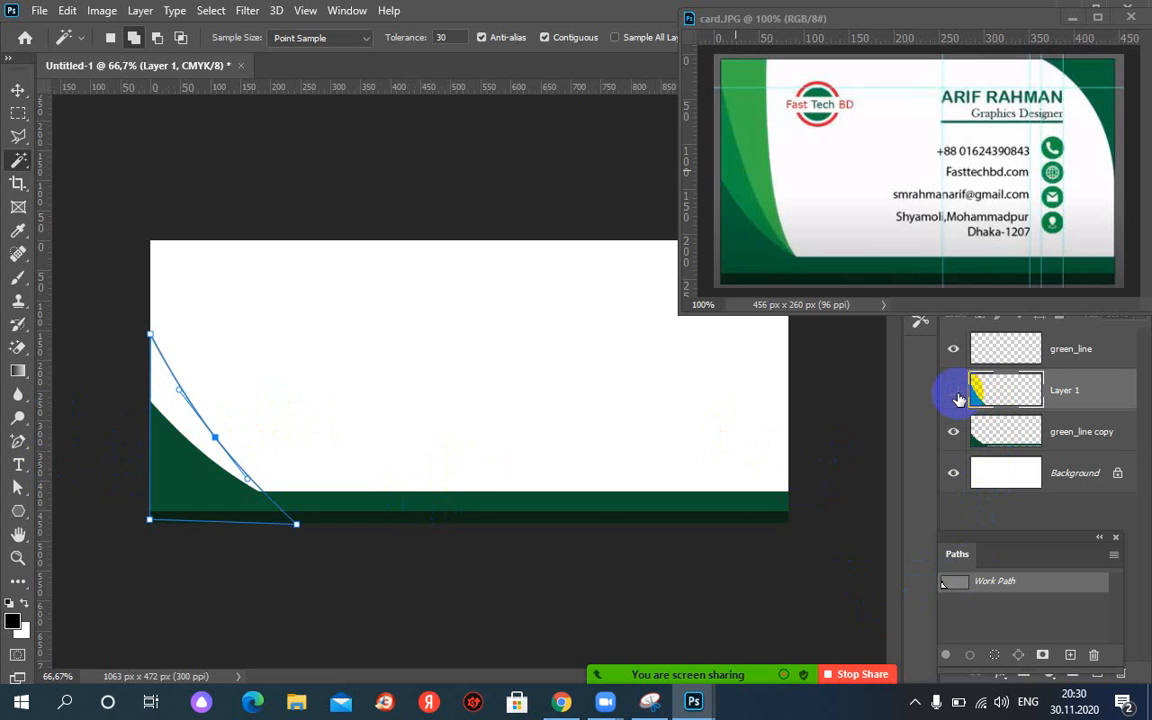
pyautogui.click(955, 396)
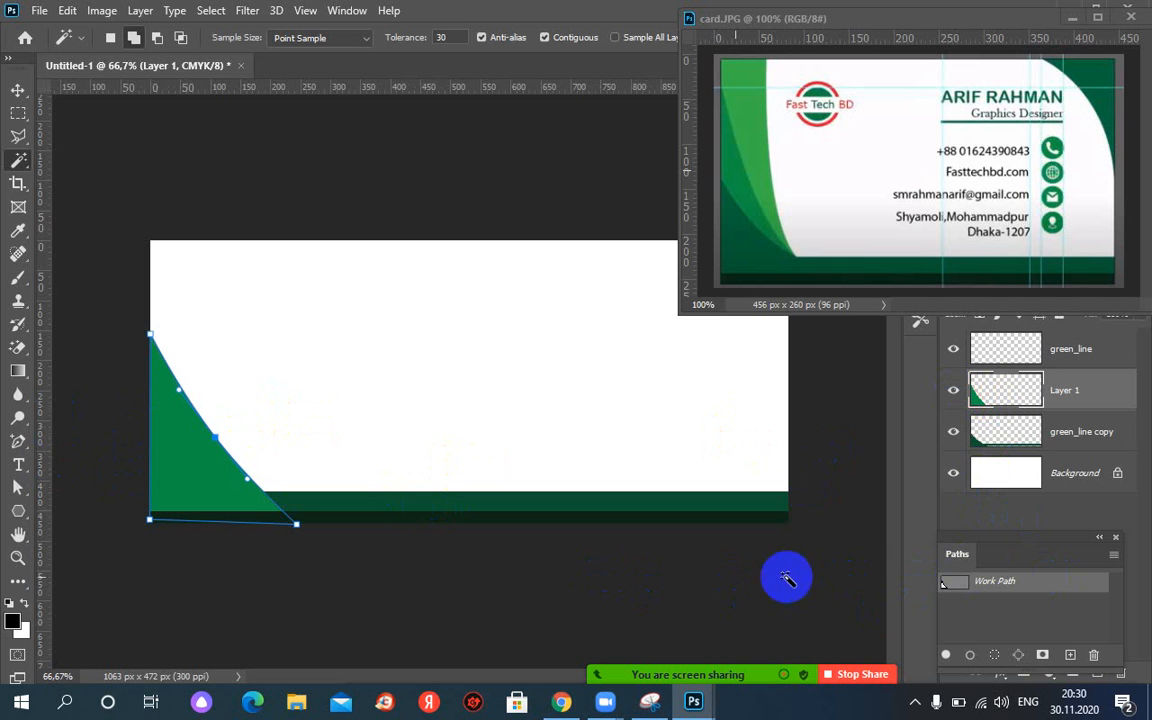
# Delete the work path and move Layer 1 below green_line copy.
pyautogui.rightClick(996, 587)
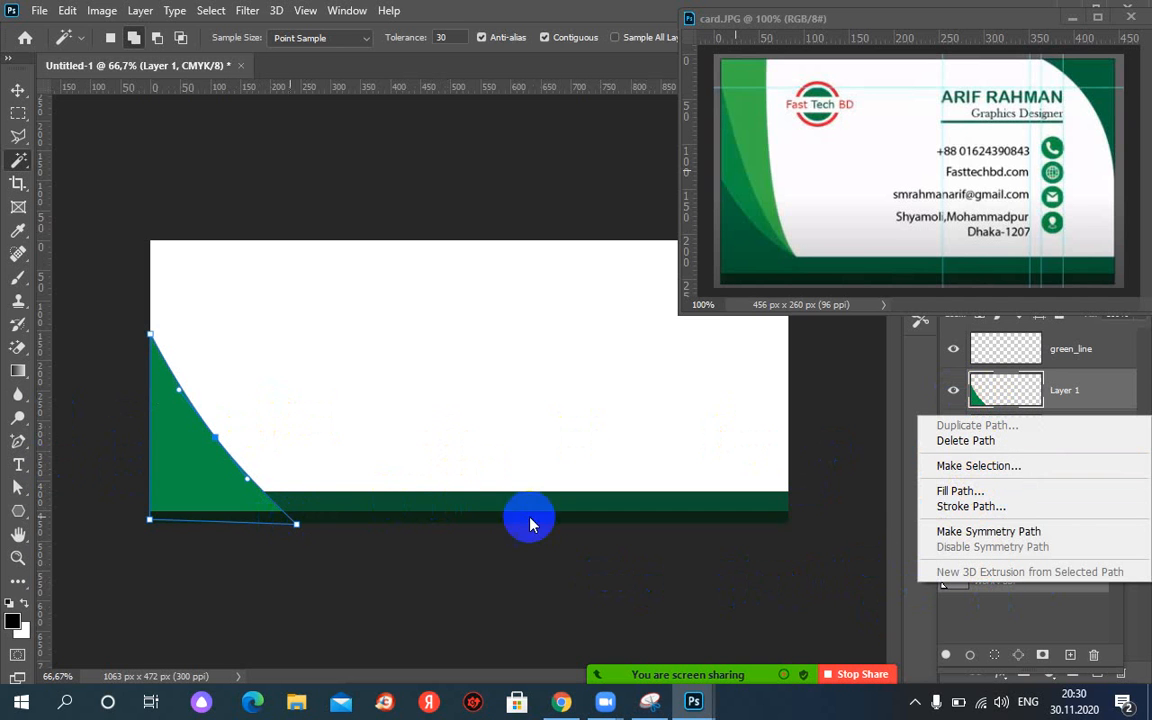
pyautogui.click(955, 441)
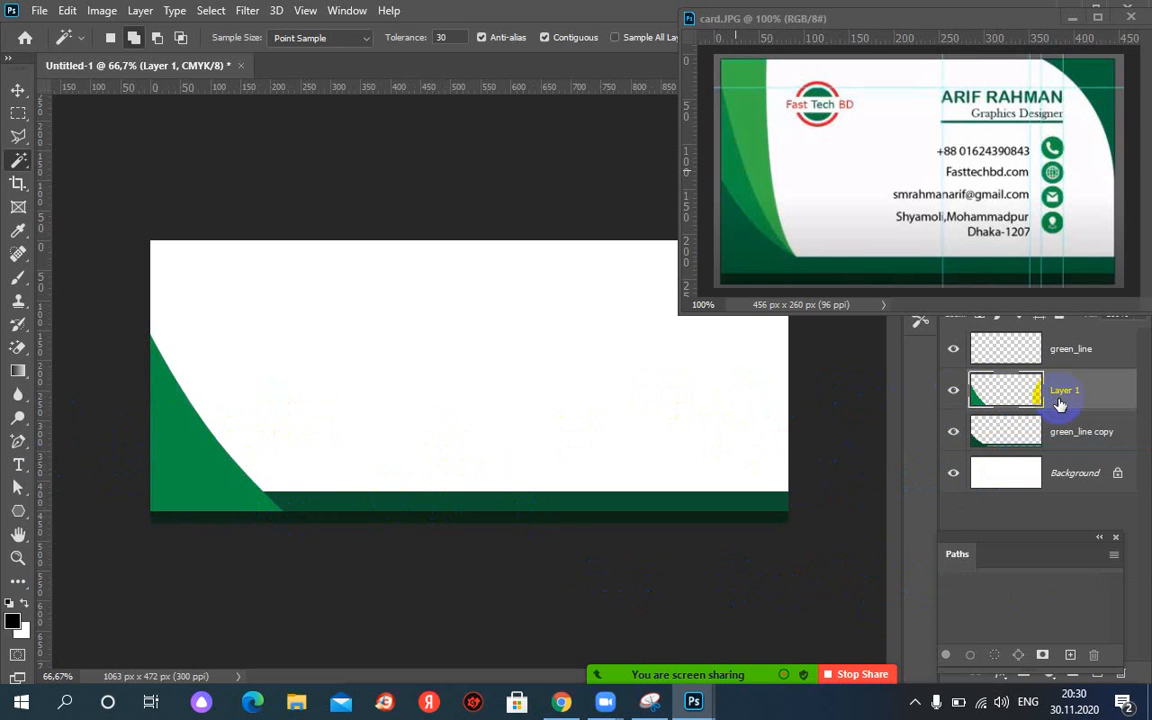
pyautogui.moveTo(1030, 395); pyautogui.dragTo(986, 450)
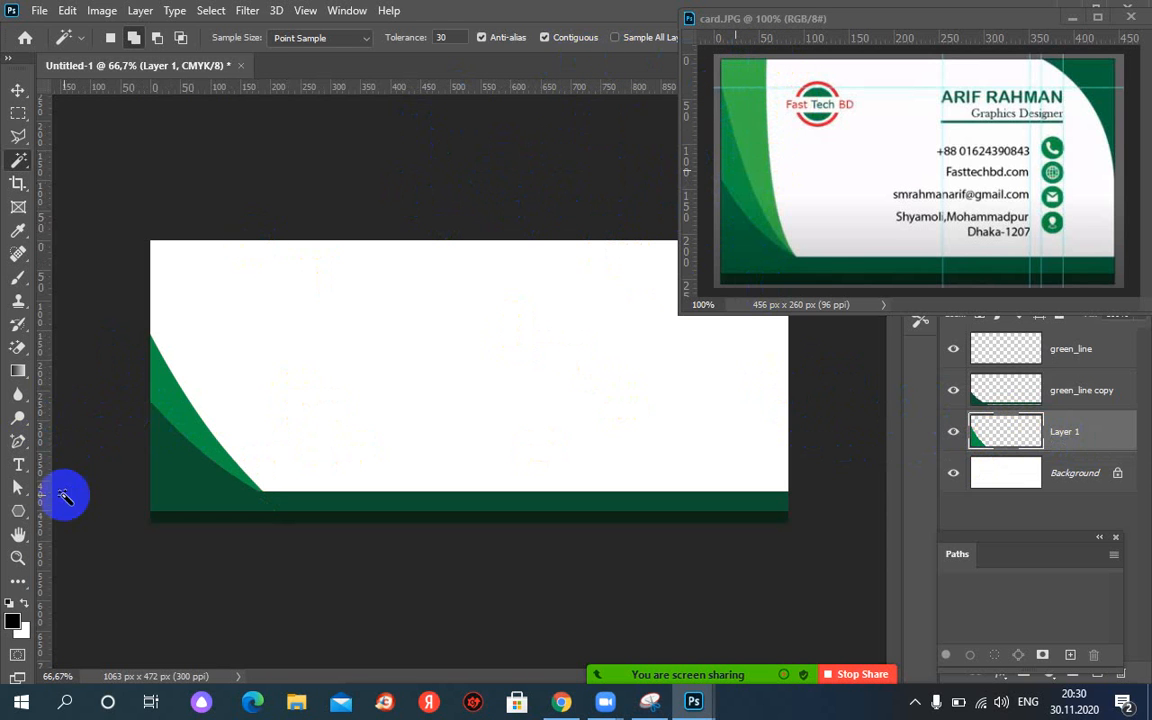
pyautogui.click(18, 443)
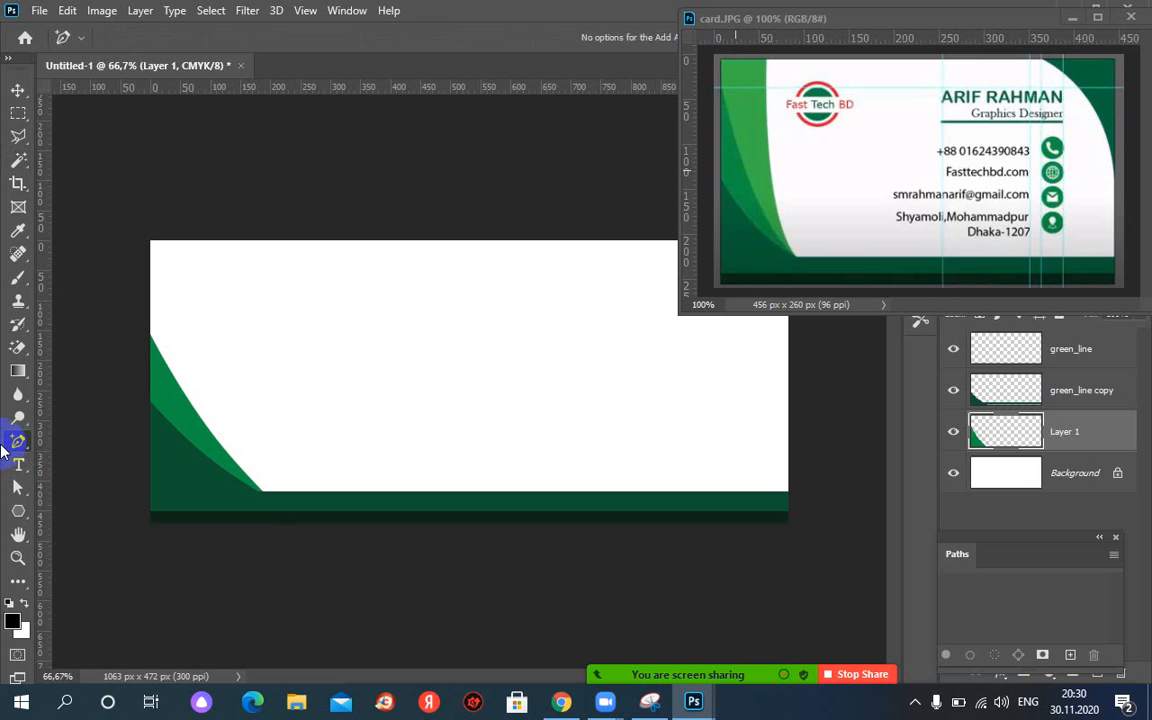
# Draw a four-sided Pen path around the card's left strip, slanting down to the bottom band.
pyautogui.rightClick(18, 443)
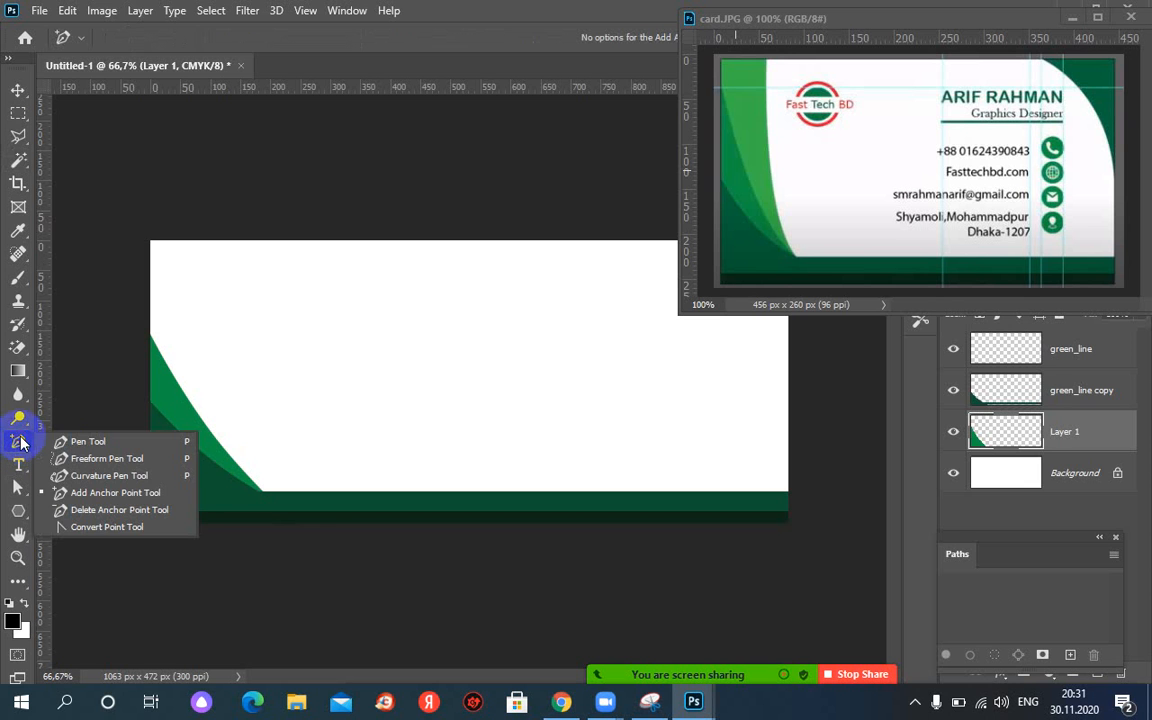
pyautogui.click(80, 442)
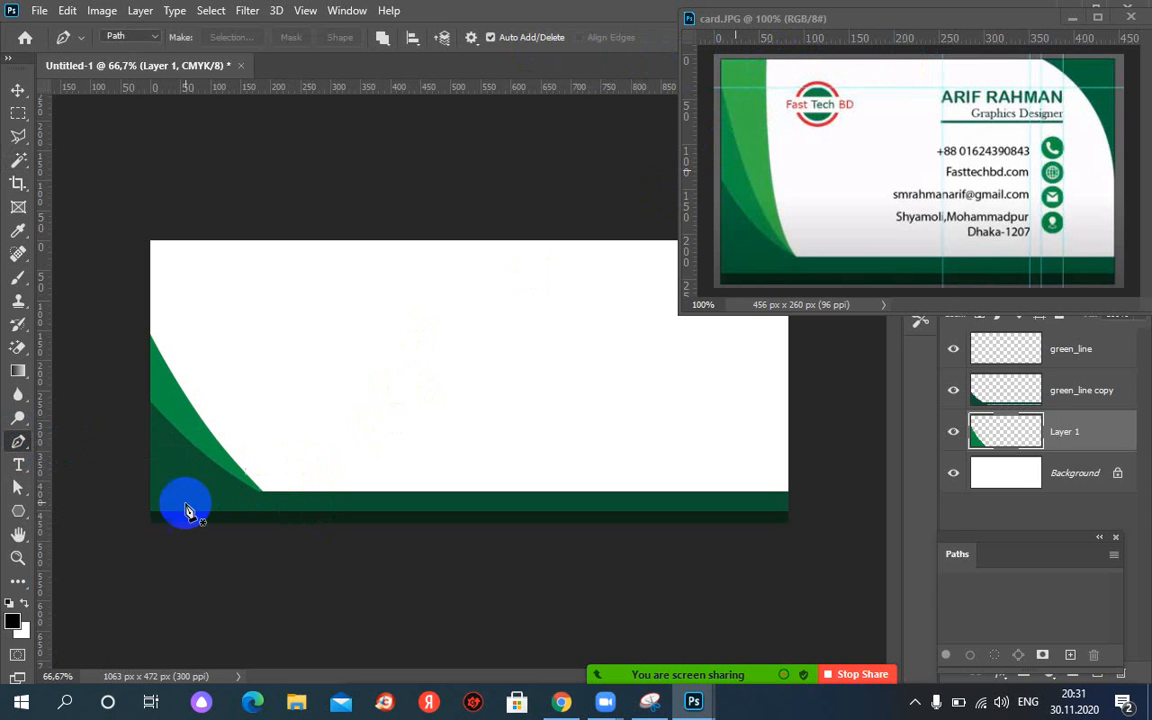
pyautogui.moveTo(151, 517); pyautogui.dragTo(302, 516)
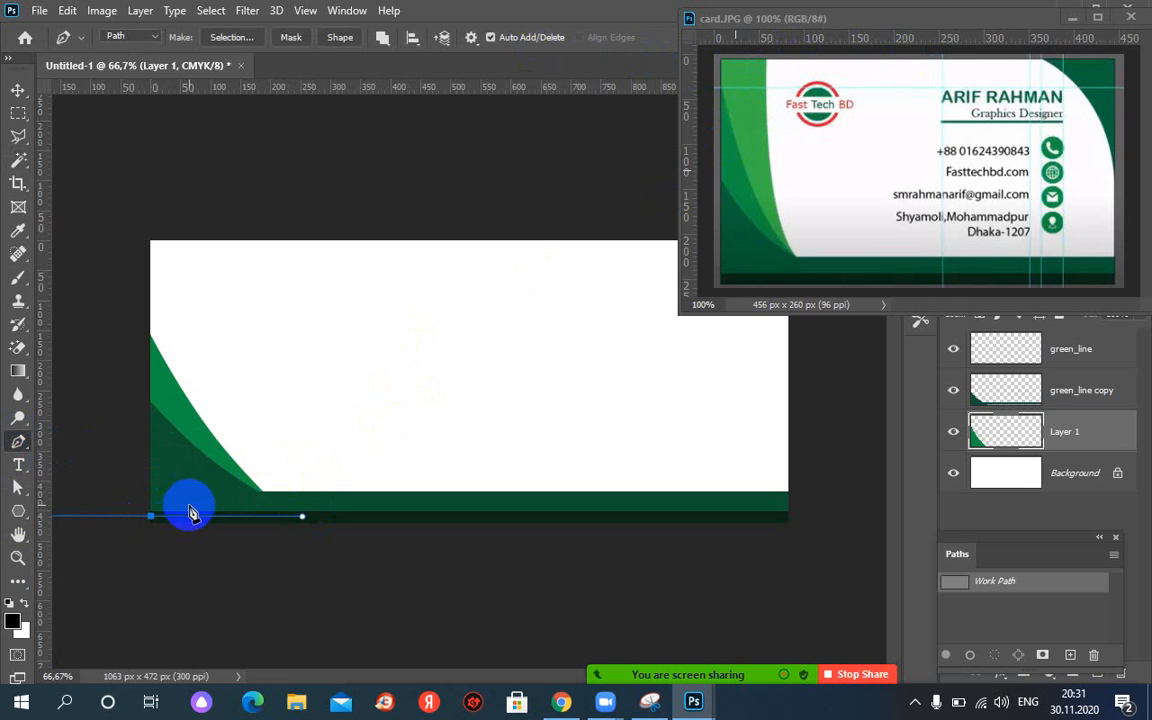
pyautogui.press('z')
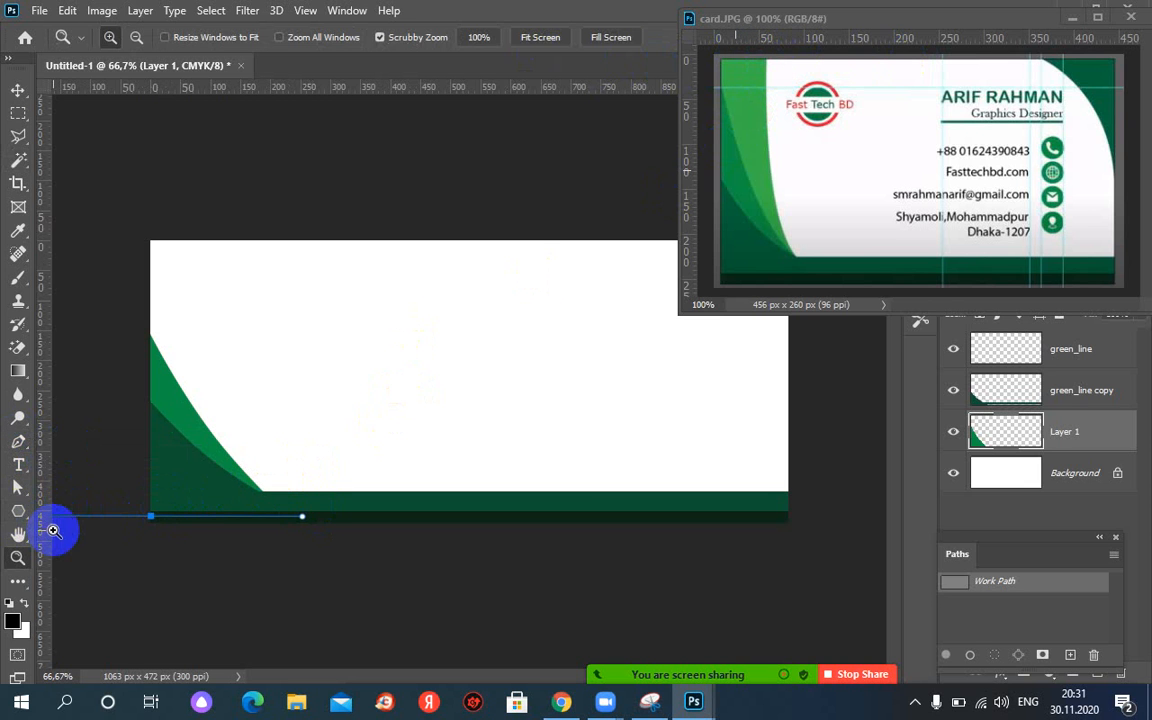
pyautogui.hotkey('ctrl', 'z')
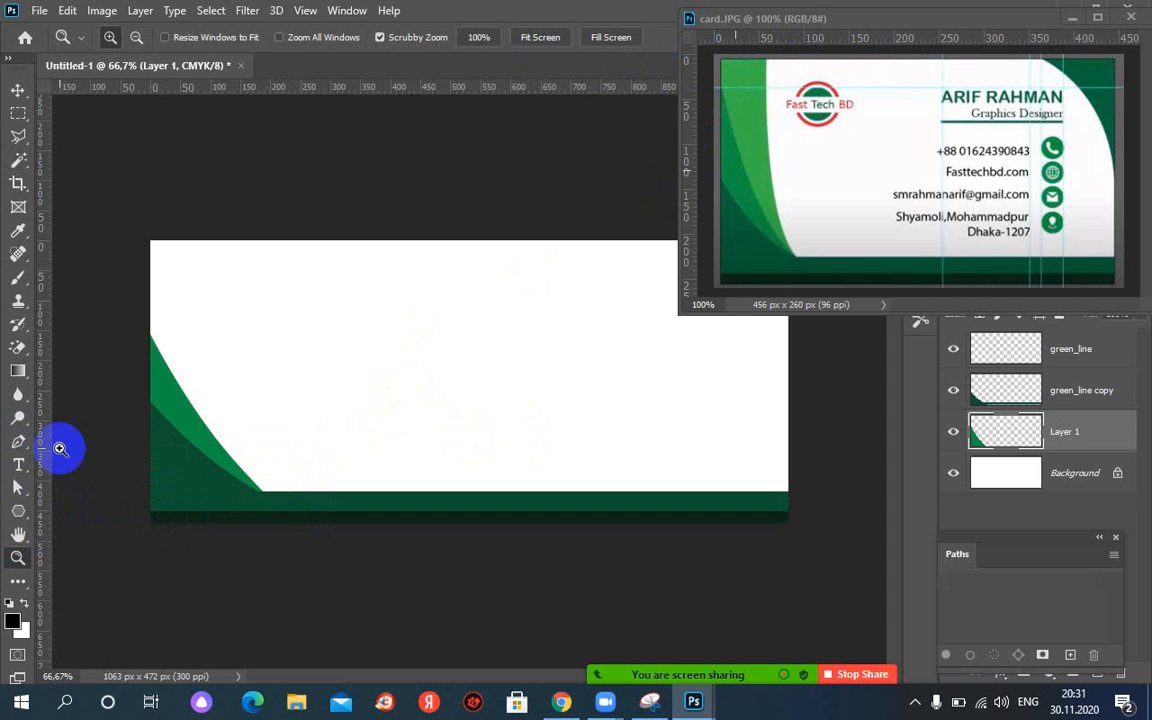
pyautogui.click(16, 443)
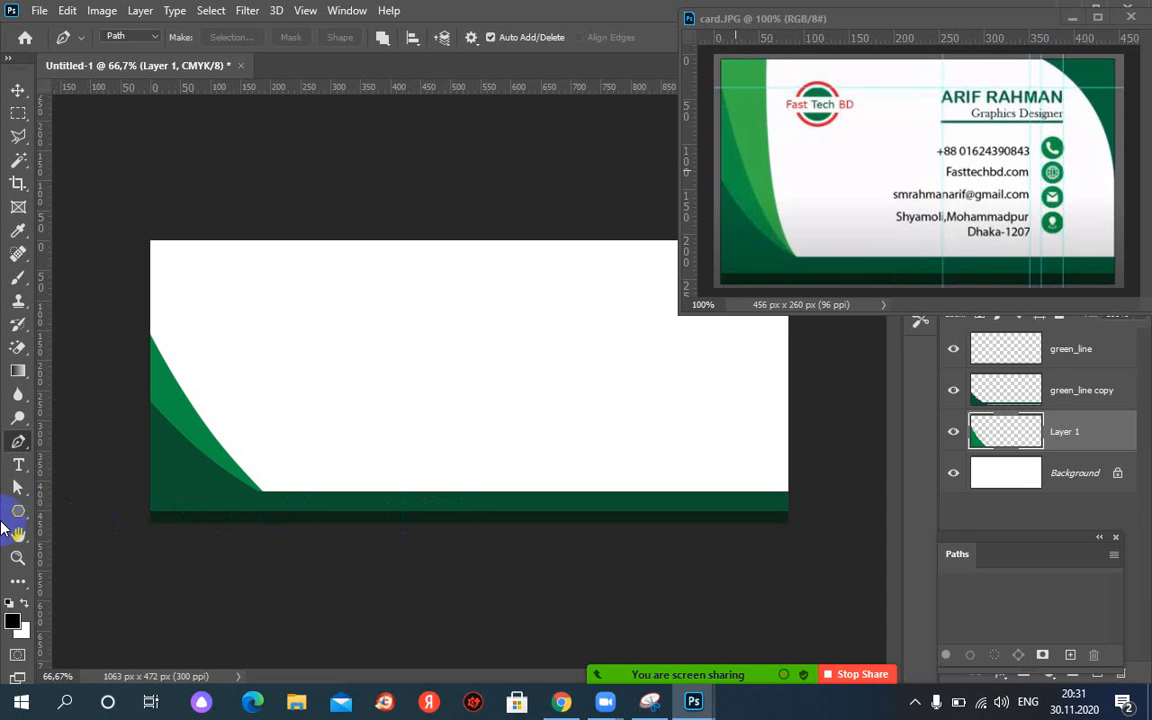
pyautogui.click(134, 538)
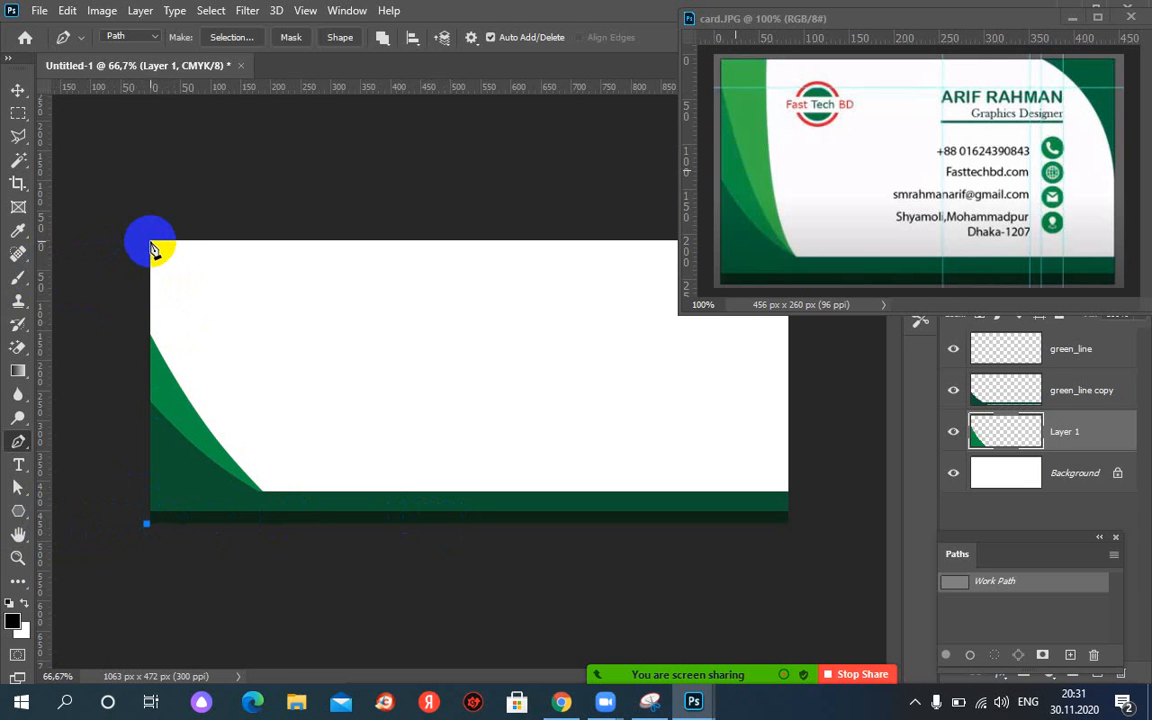
pyautogui.click(151, 243)
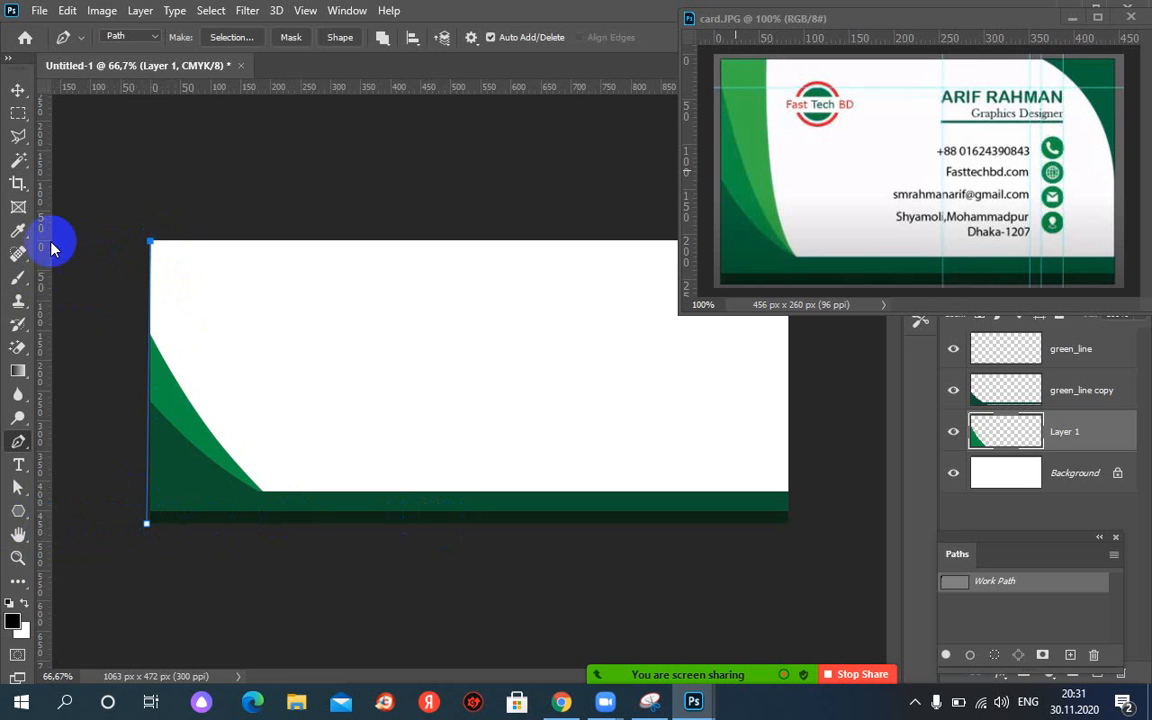
pyautogui.click(192, 243)
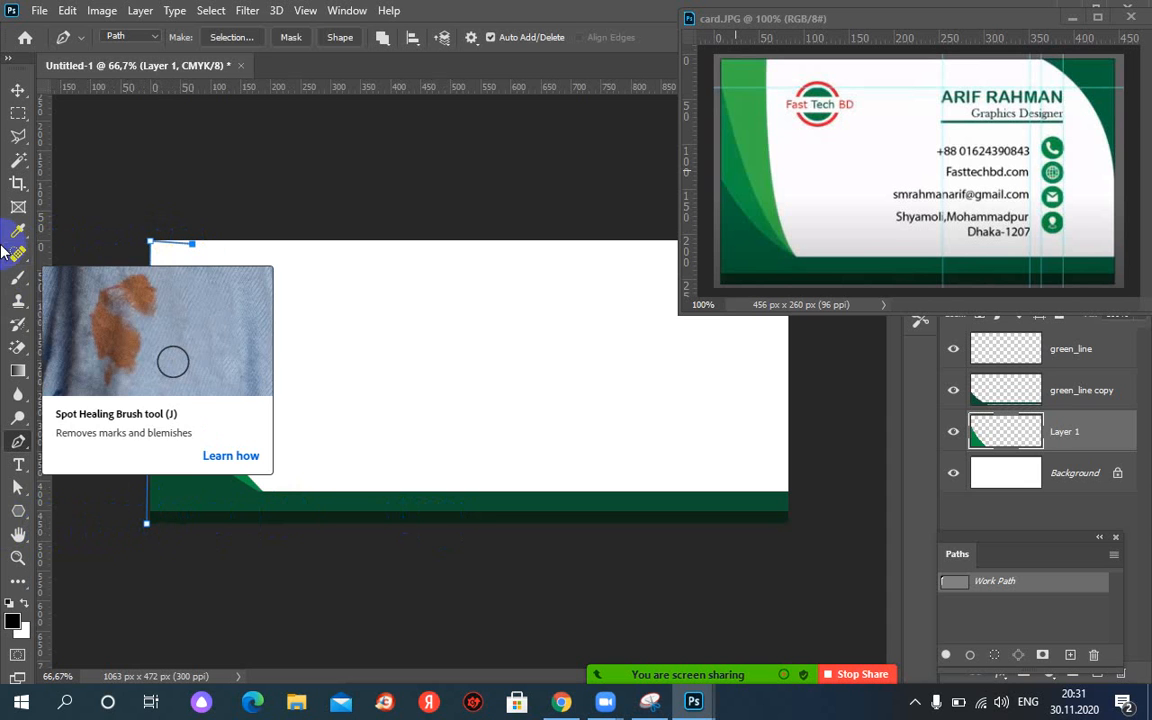
pyautogui.click(293, 524)
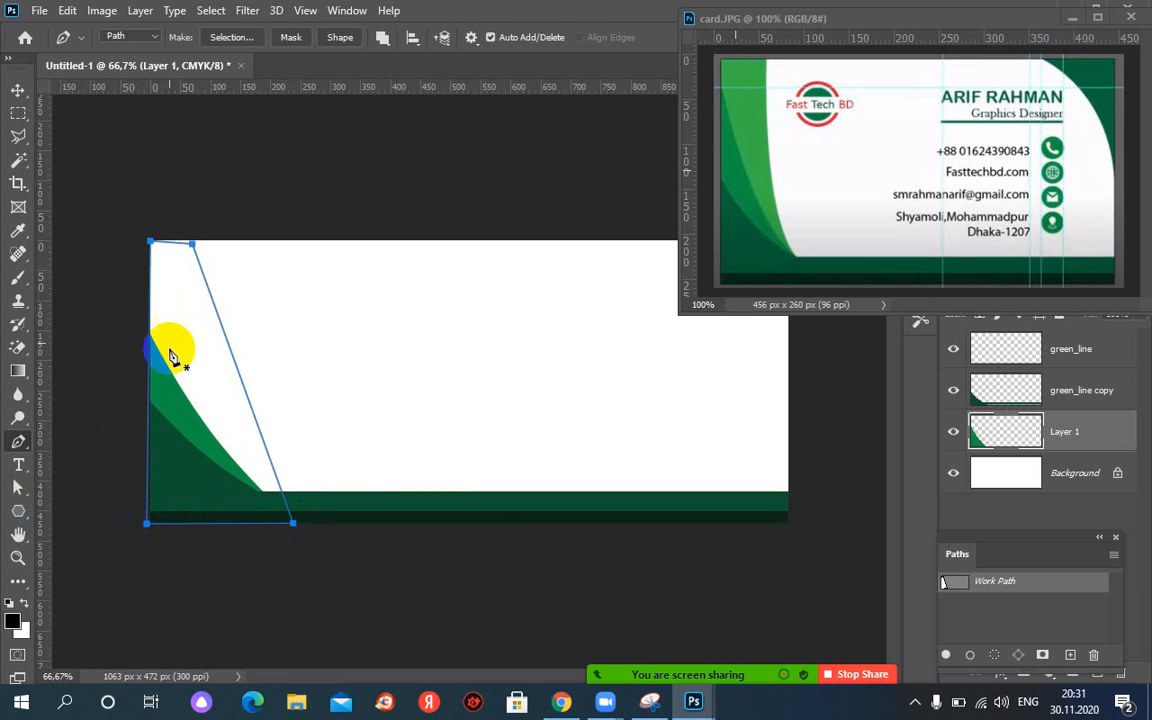
# Nudge the path's top-right anchor slightly up and to the right.
pyautogui.click(18, 487)
pyautogui.click(194, 245)
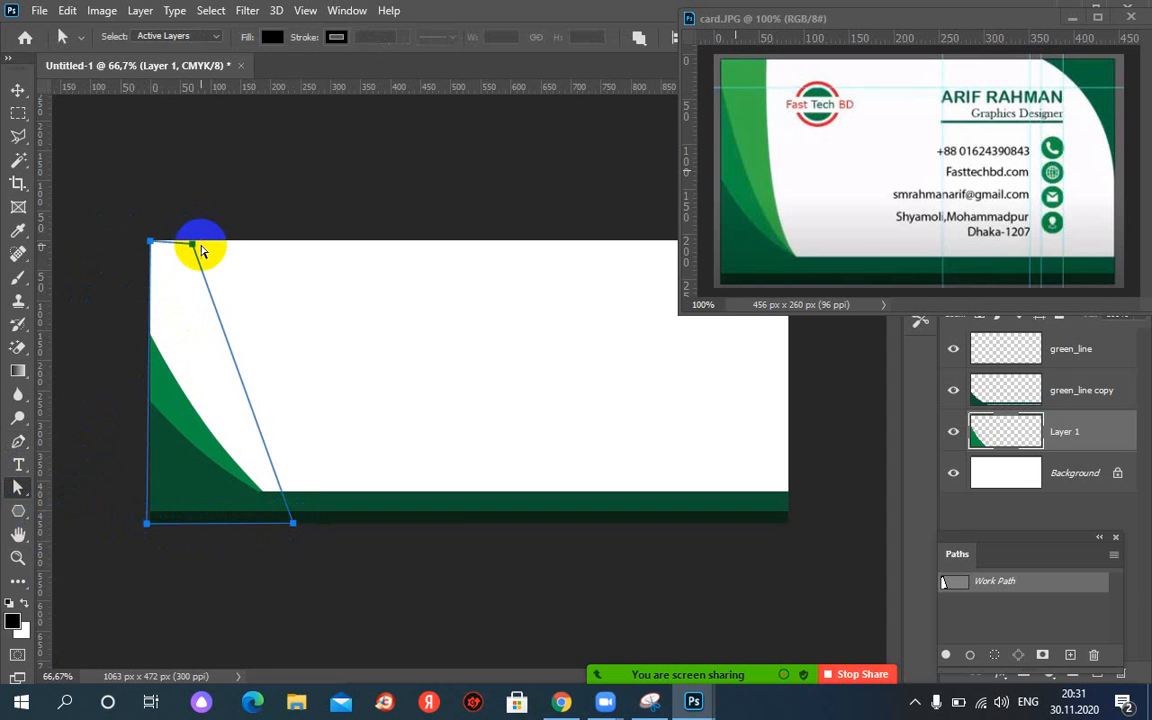
pyautogui.moveTo(194, 249); pyautogui.dragTo(196, 251)
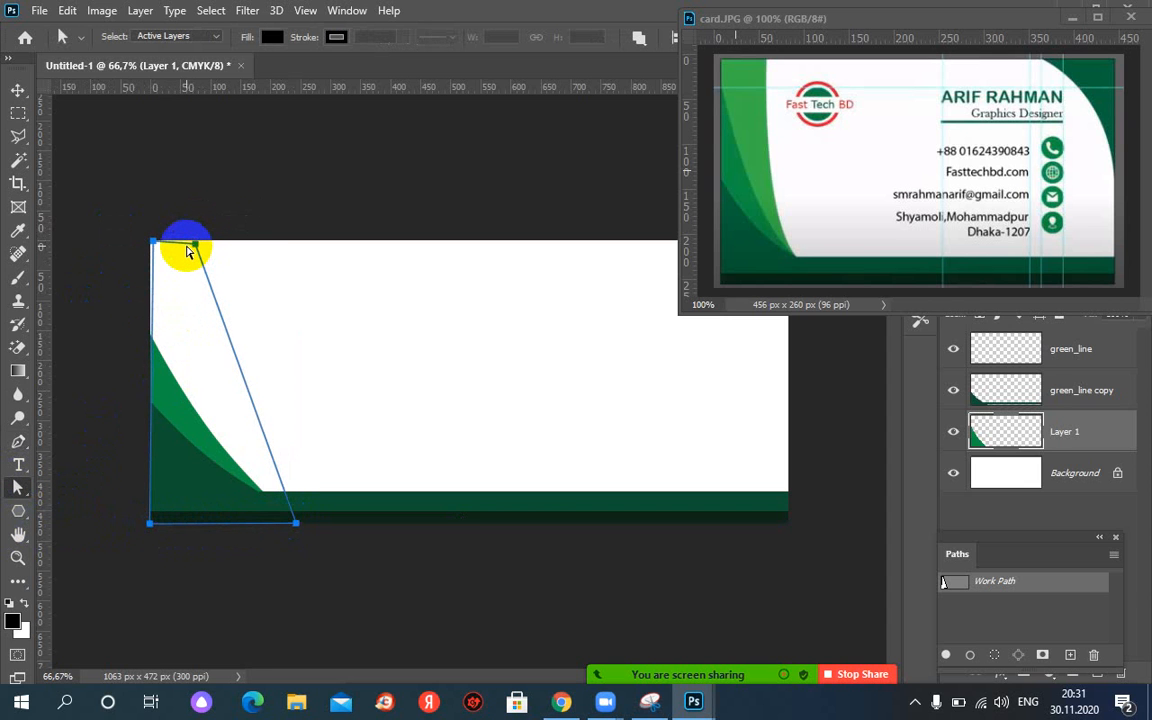
pyautogui.hotkey('ctrl', 'z')
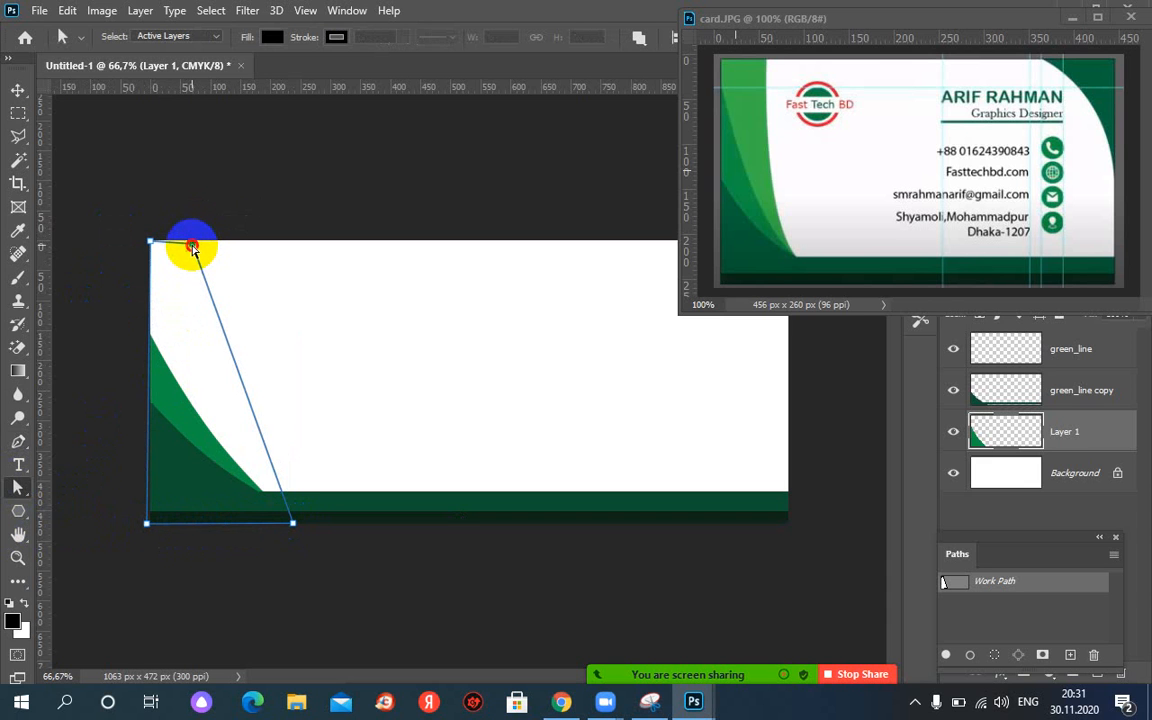
pyautogui.moveTo(193, 248); pyautogui.dragTo(196, 243)
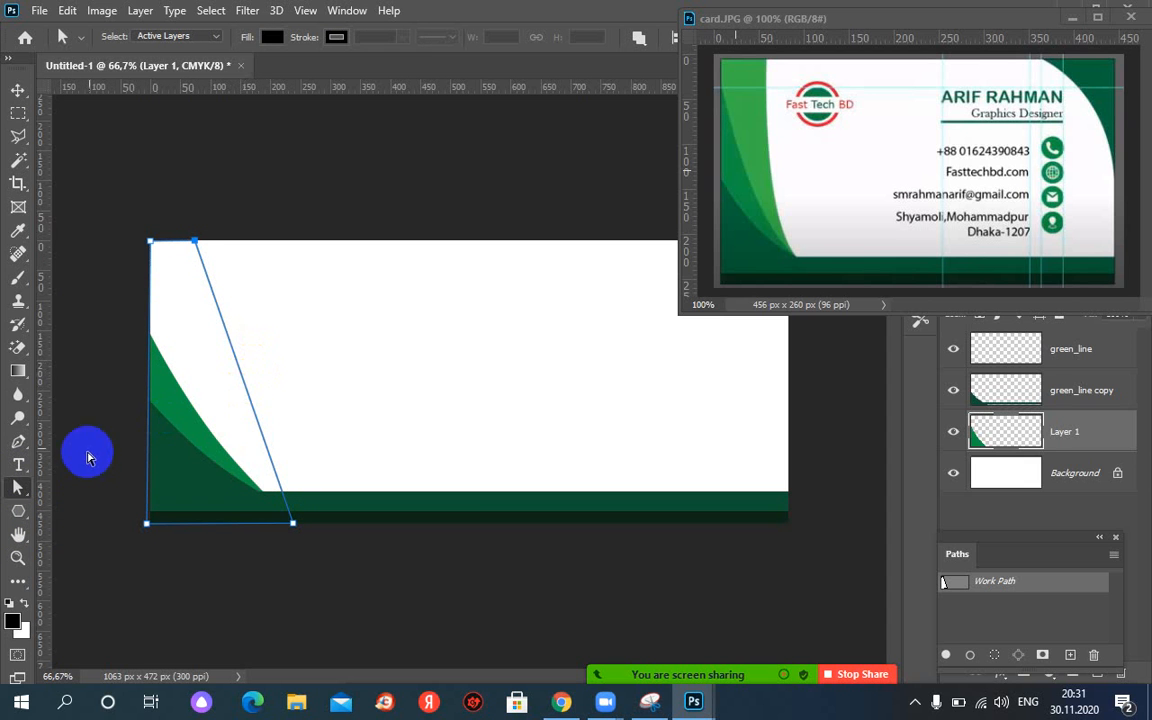
pyautogui.click(22, 448)
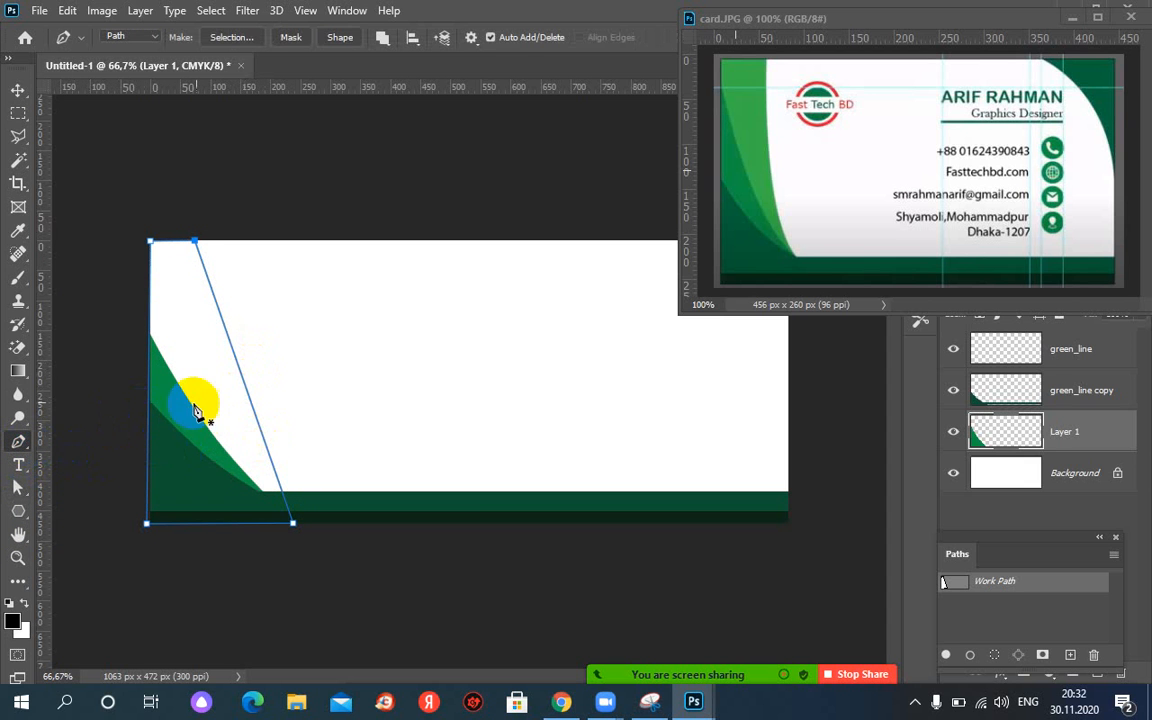
# Add a mid anchor on the slanted edge and drag it left to bow the edge into a curve.
pyautogui.click(248, 397)
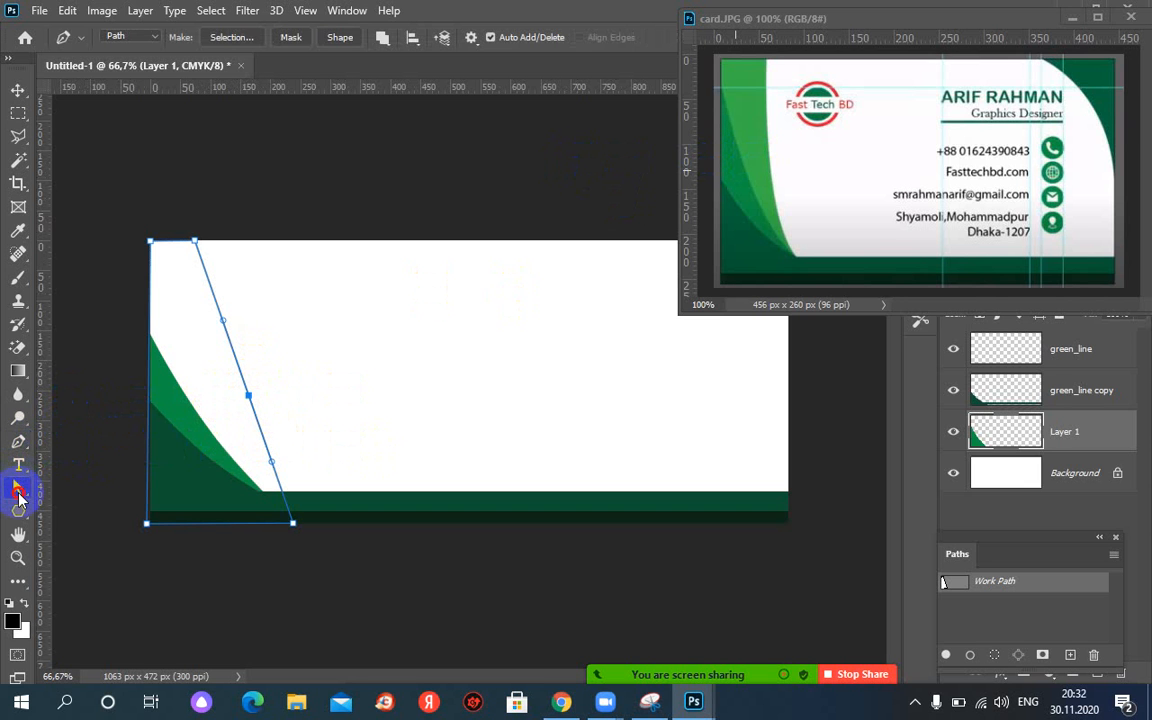
pyautogui.click(18, 488)
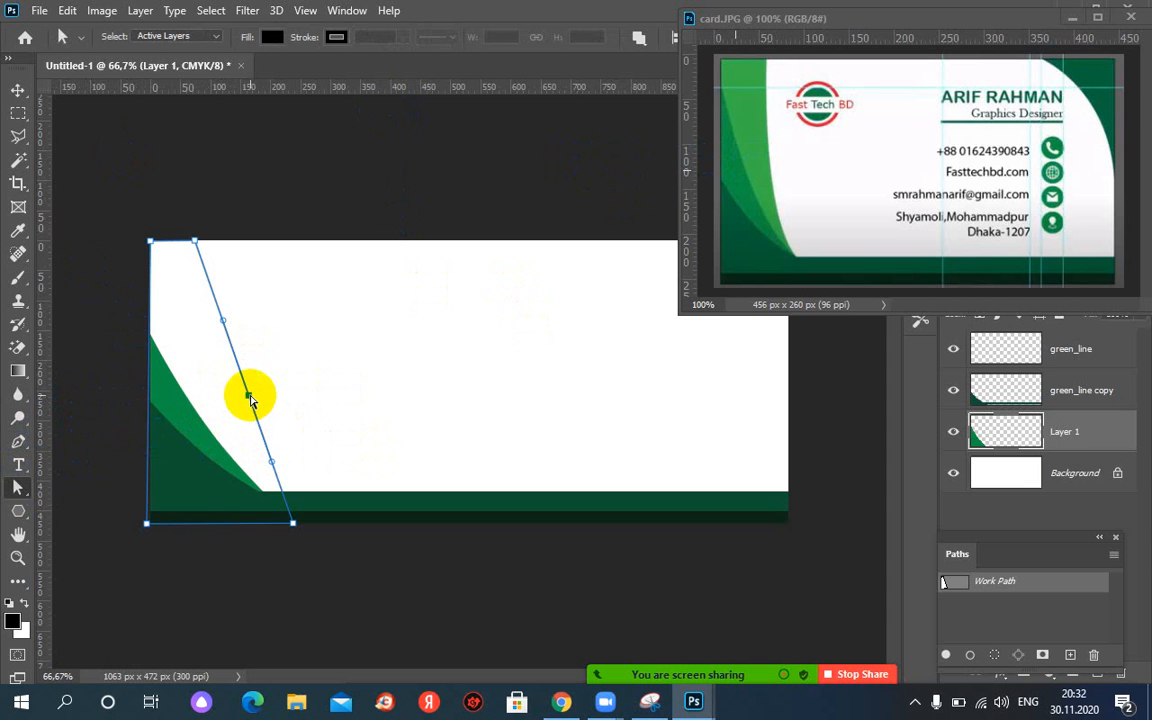
pyautogui.moveTo(250, 398); pyautogui.dragTo(3, 403)
pyautogui.hotkey('ctrl', 'z')
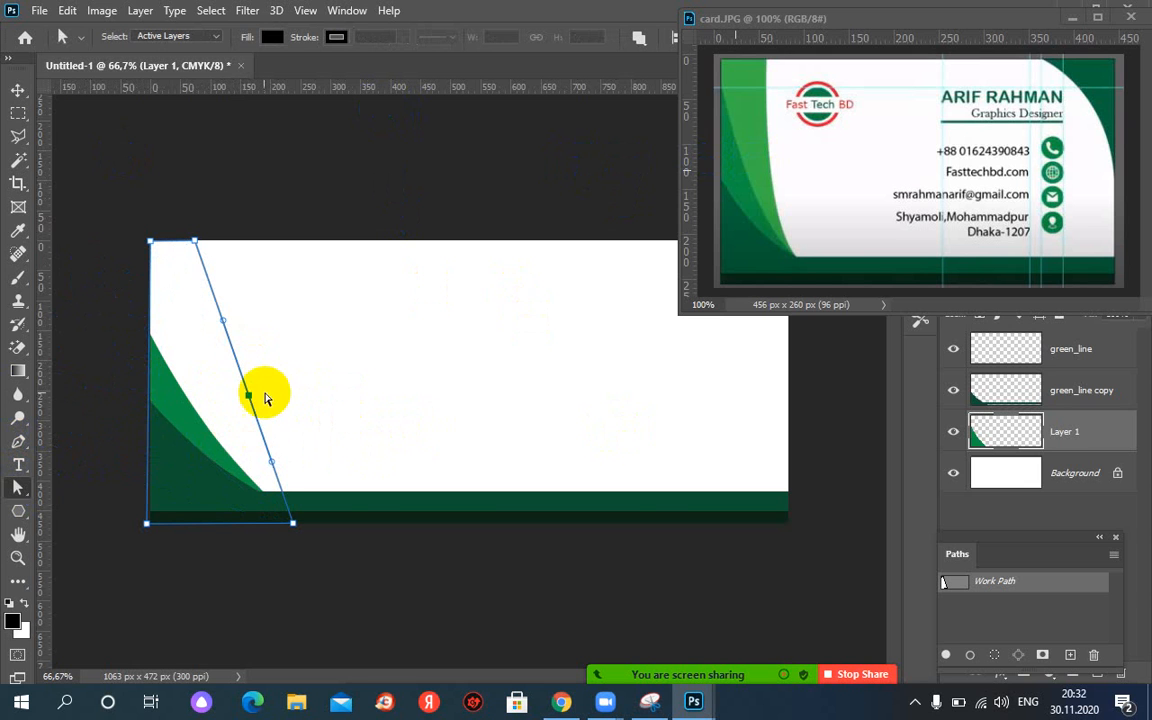
pyautogui.moveTo(250, 400); pyautogui.dragTo(226, 404)
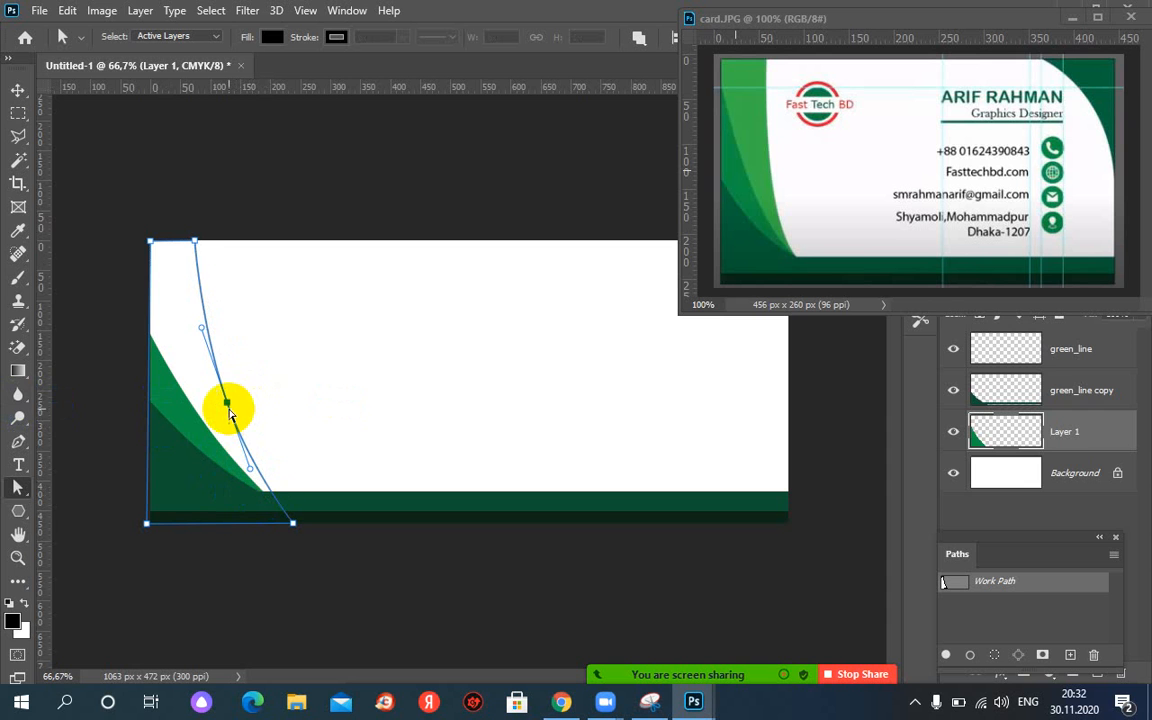
pyautogui.moveTo(228, 406); pyautogui.dragTo(221, 409)
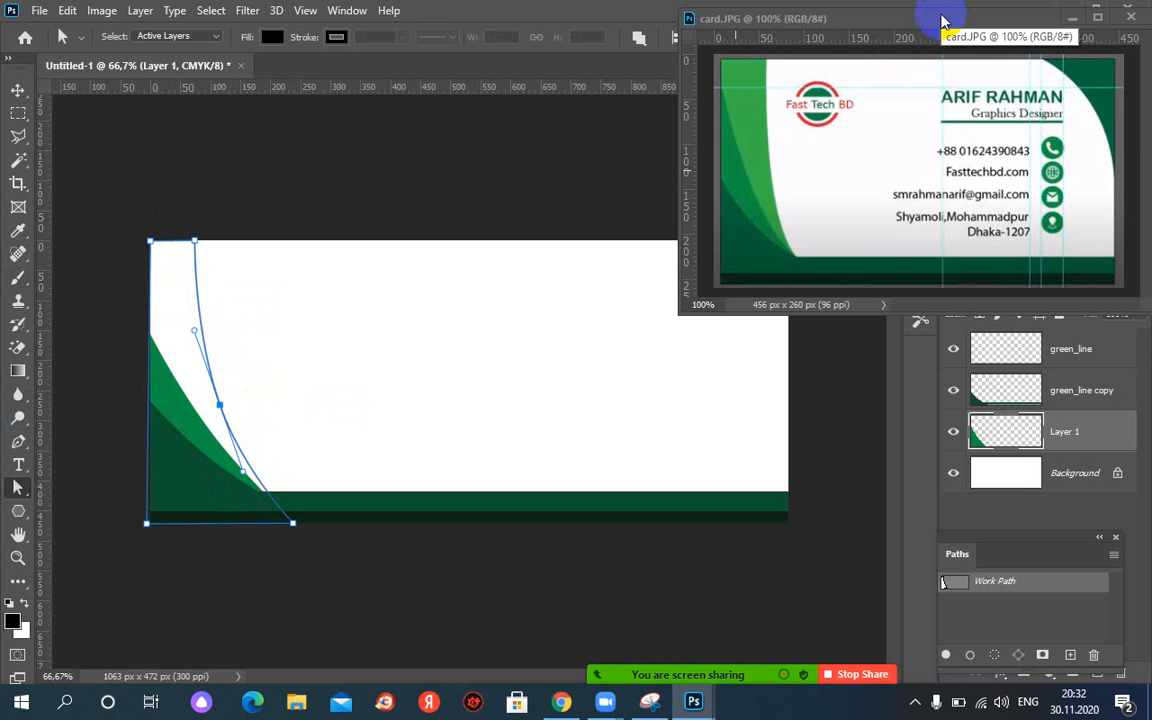
# Move the card.JPG reference window aside and return to the business card document.
pyautogui.moveTo(941, 20); pyautogui.dragTo(617, 55)
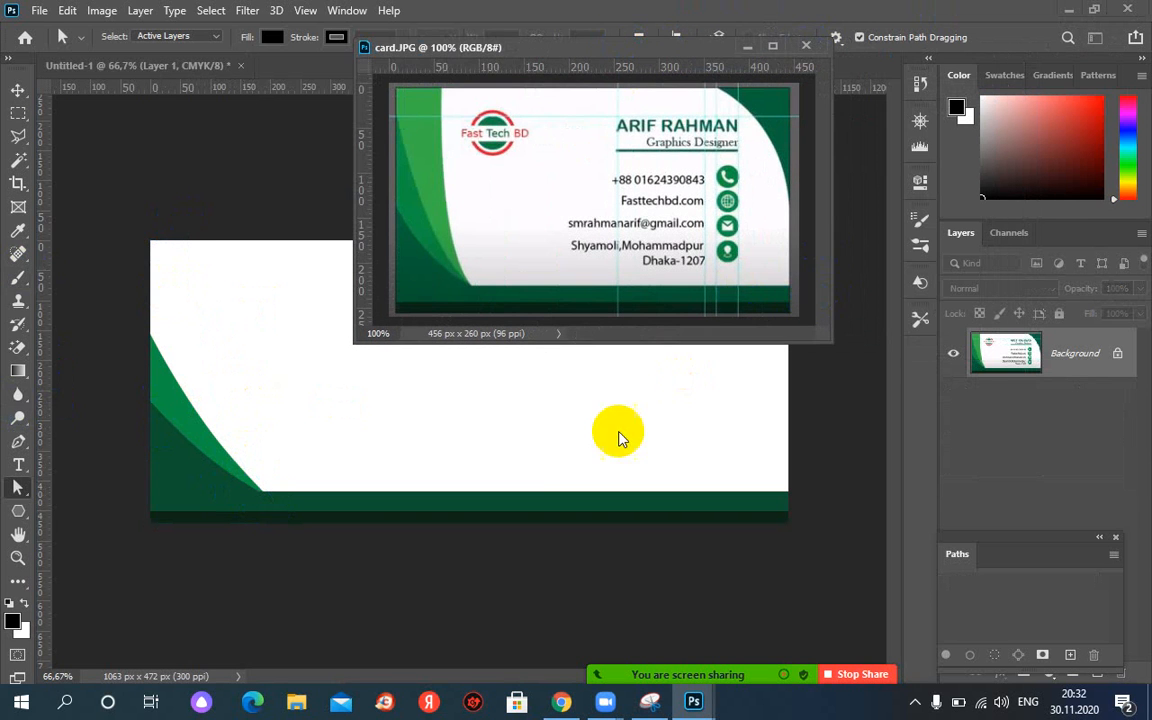
pyautogui.click(572, 452)
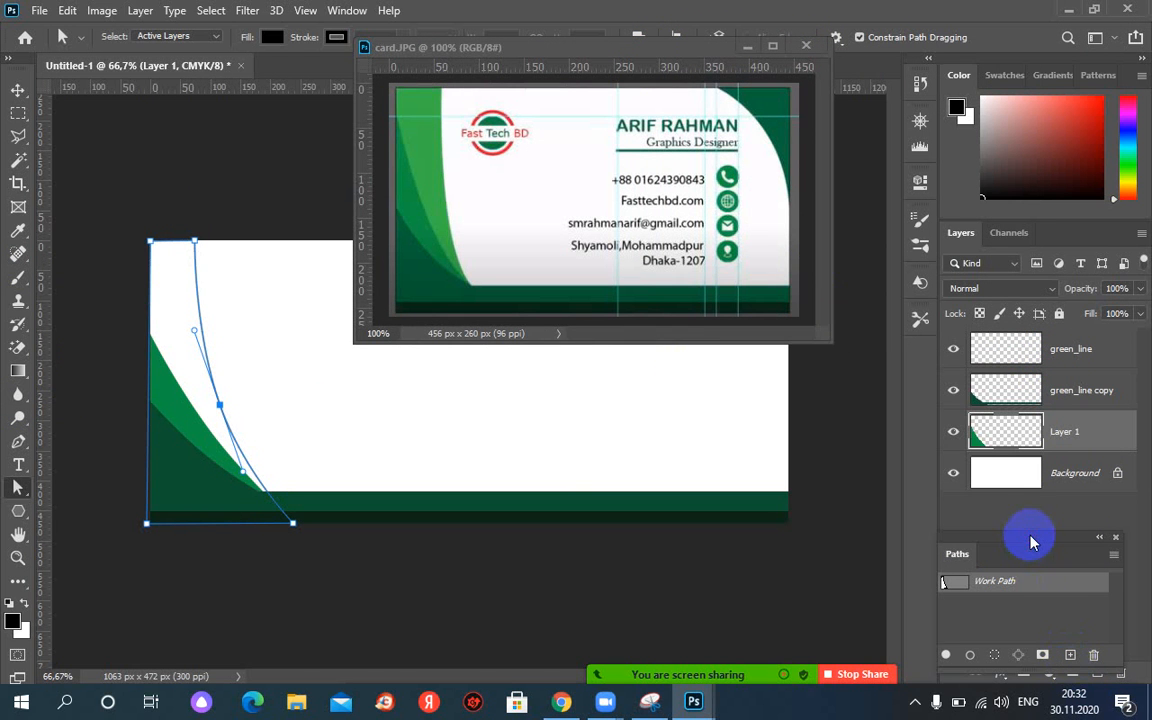
pyautogui.moveTo(1033, 542); pyautogui.dragTo(1034, 524)
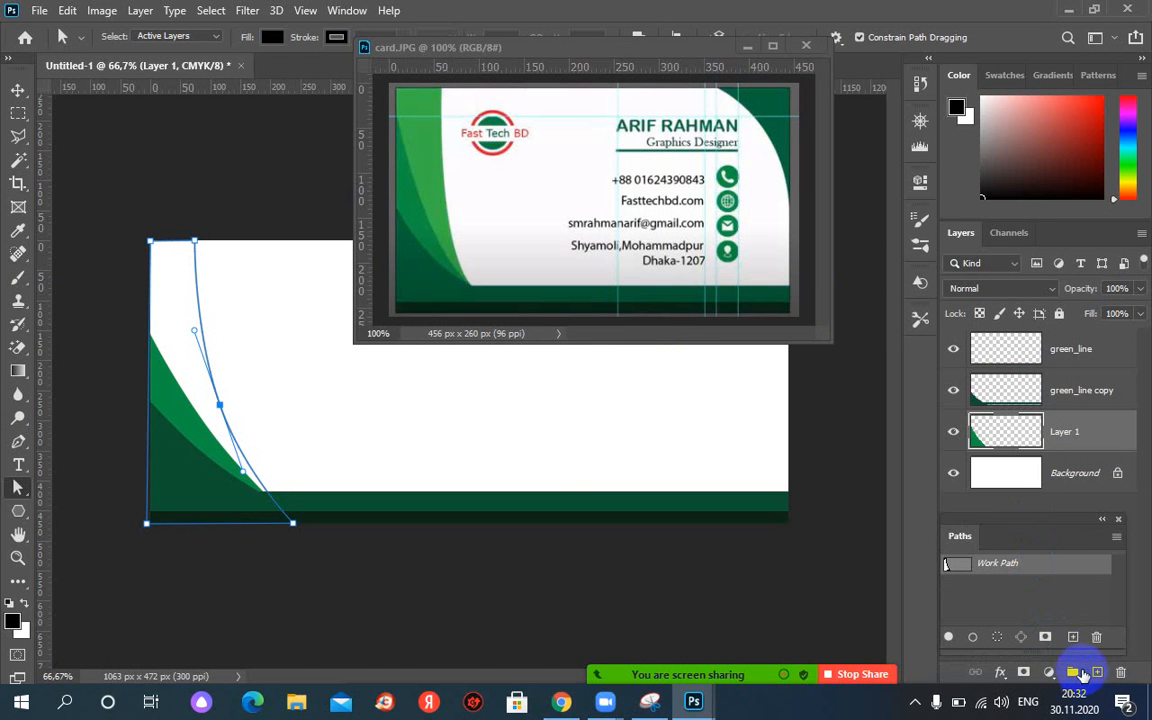
# Add a new Layer 2, move it beneath Layer 1, and rename it bg.
pyautogui.click(1097, 673)
pyautogui.click(1024, 438)
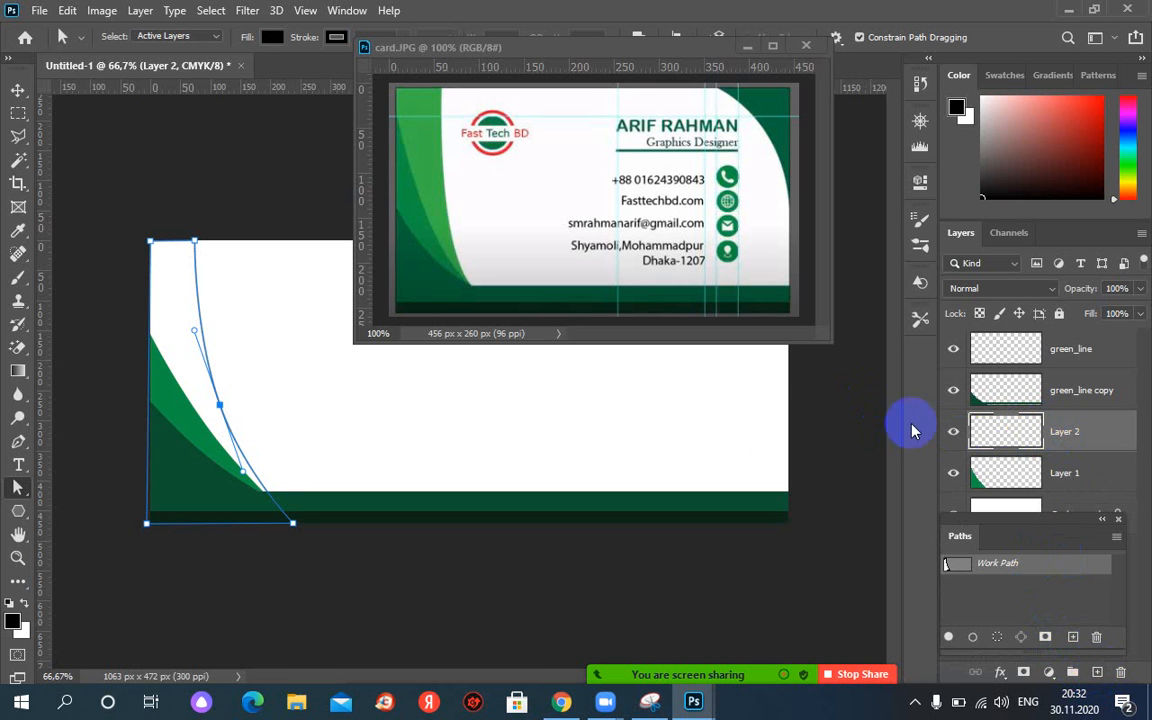
pyautogui.moveTo(1082, 432); pyautogui.dragTo(1068, 475)
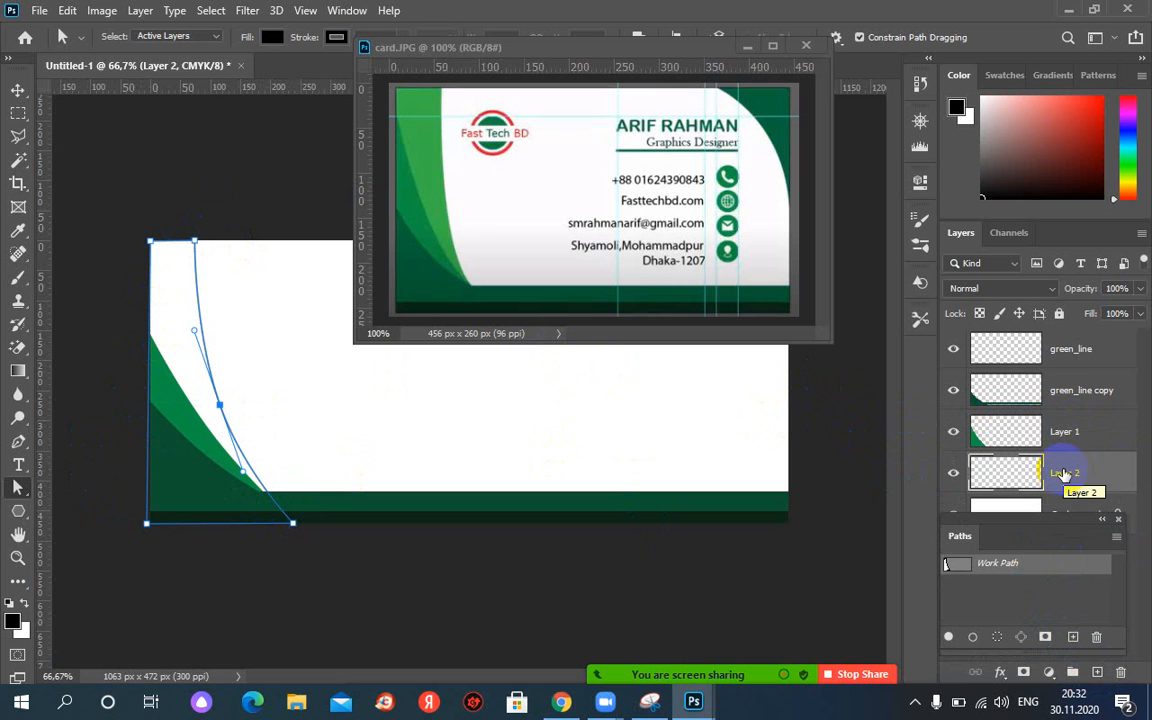
pyautogui.write('bc')
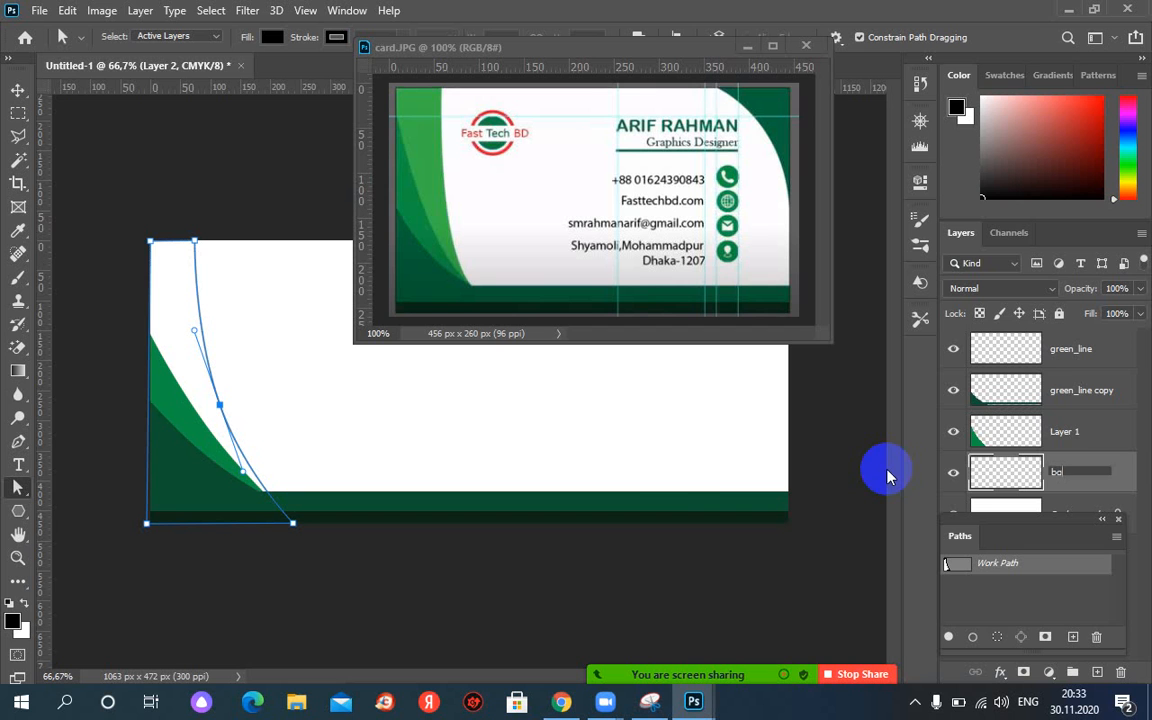
pyautogui.press('Return')
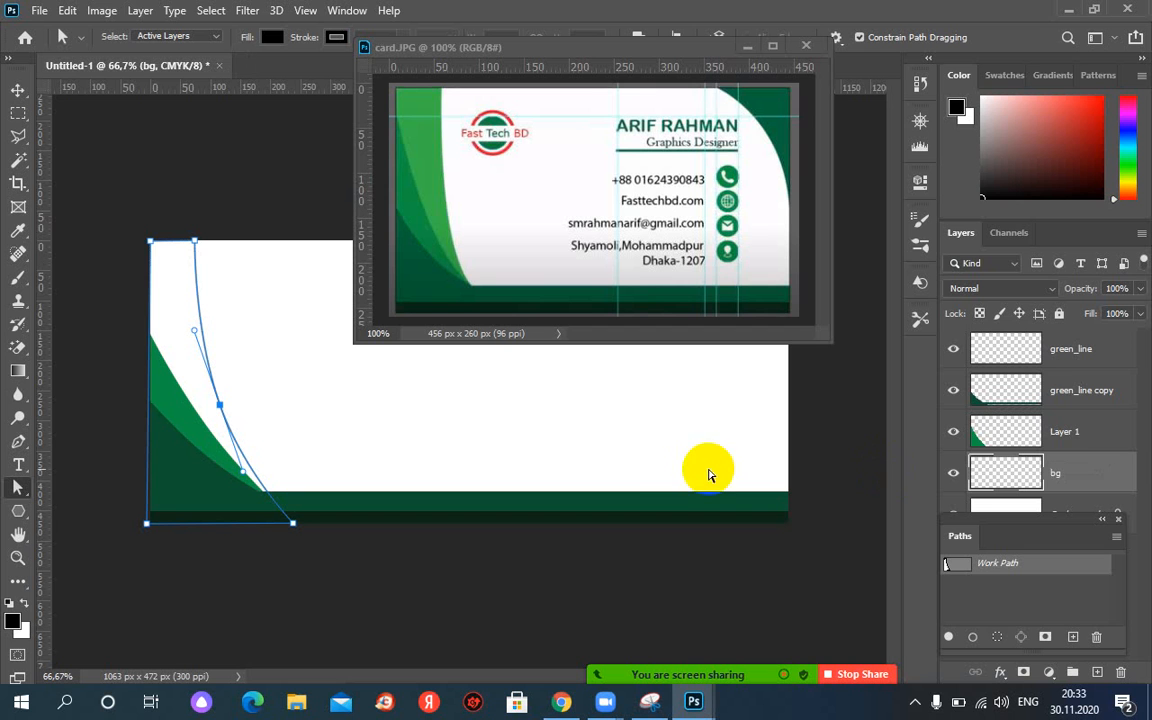
# Fill the curved work path on bg with light green #3bb644 eyedropped from card.JPG.
pyautogui.rightClick(999, 567)
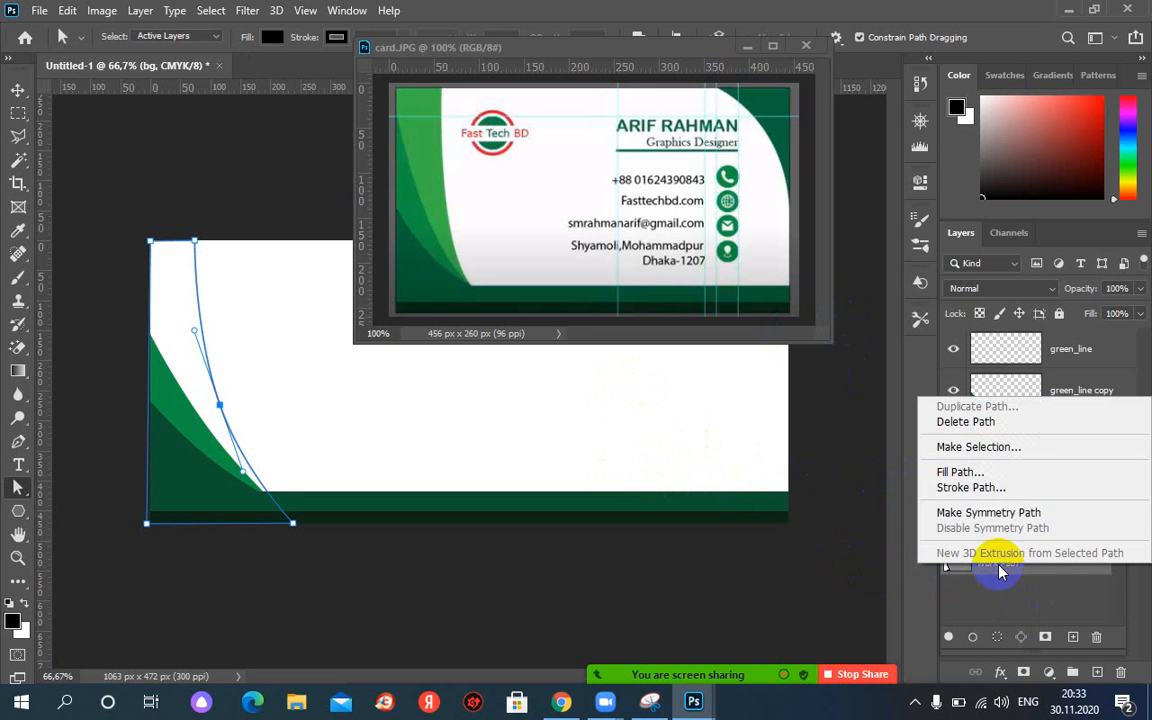
pyautogui.click(979, 472)
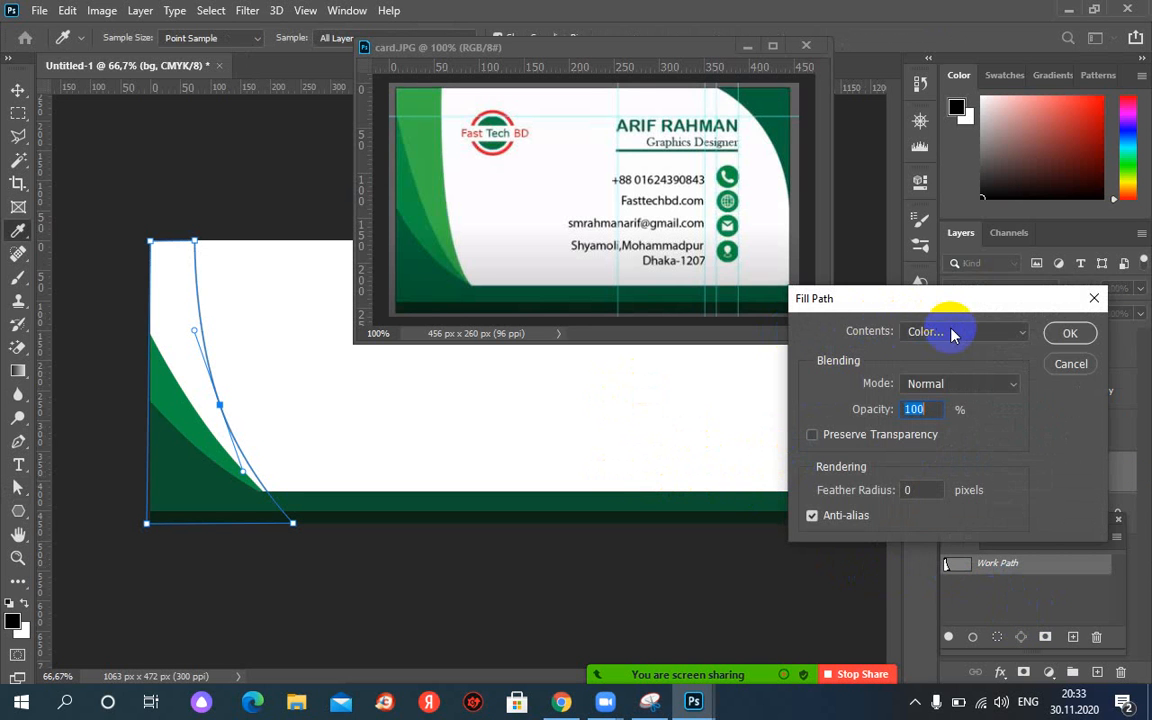
pyautogui.click(952, 334)
pyautogui.click(960, 376)
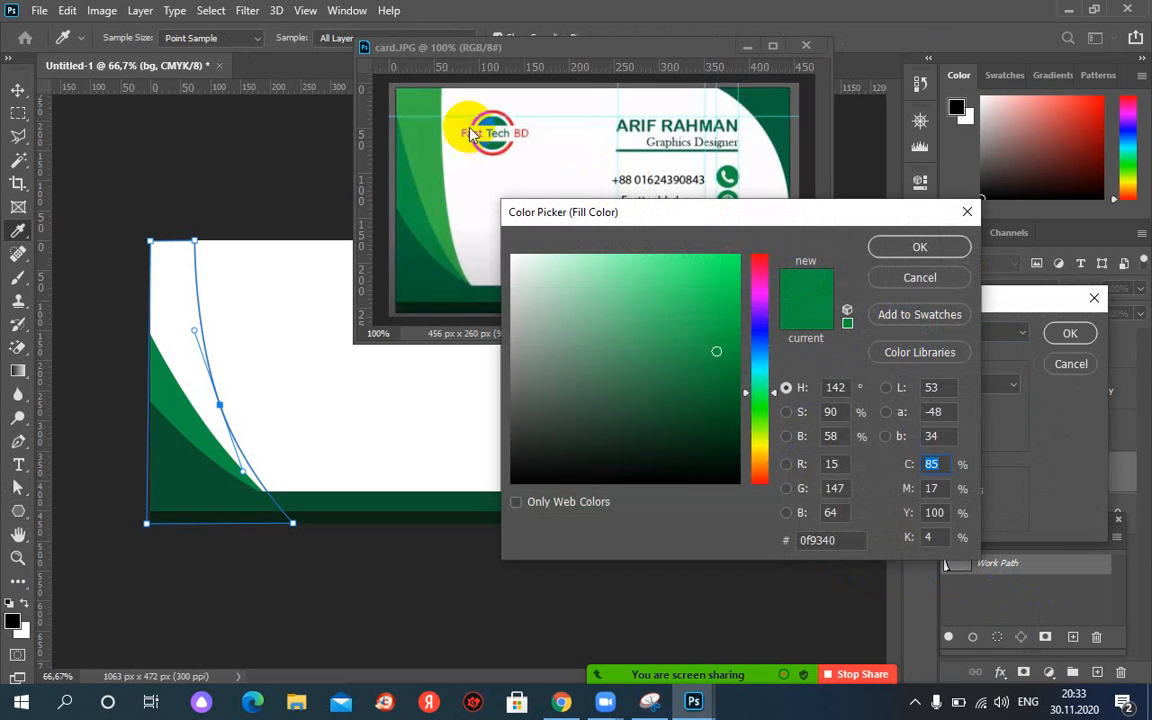
pyautogui.moveTo(424, 141)
pyautogui.mouseDown()
pyautogui.moveTo(211, 131)
pyautogui.moveTo(424, 116)
pyautogui.mouseUp()
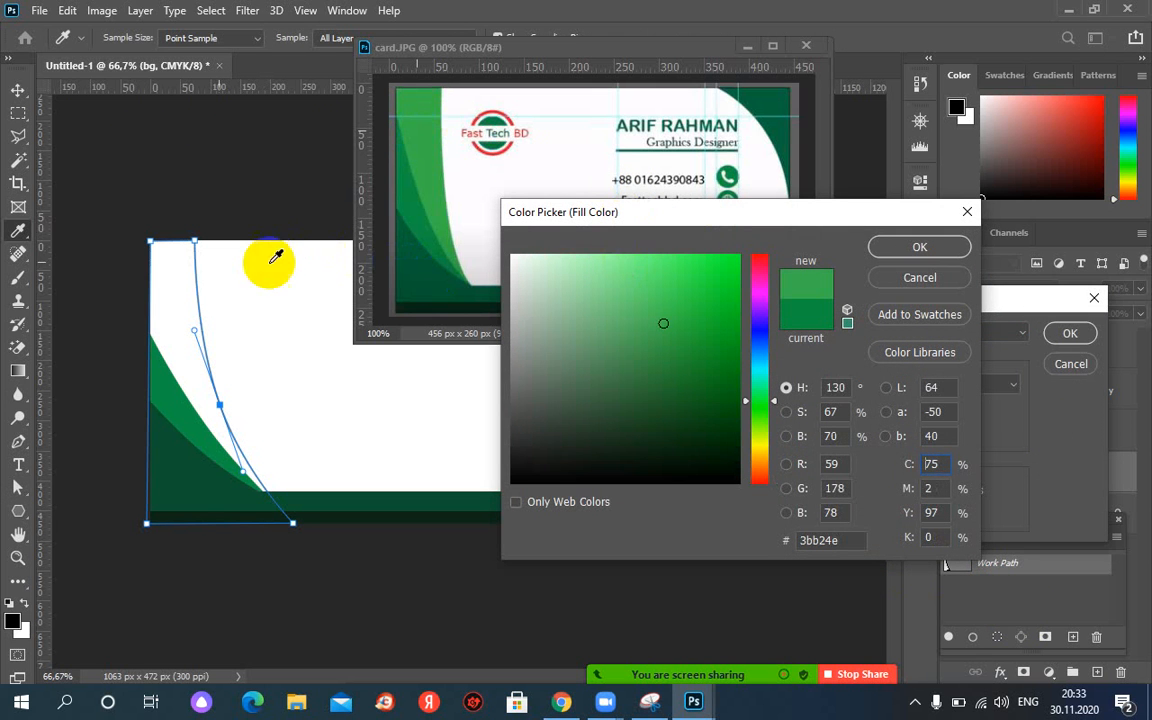
pyautogui.moveTo(276, 257); pyautogui.dragTo(400, 138)
pyautogui.click(957, 250)
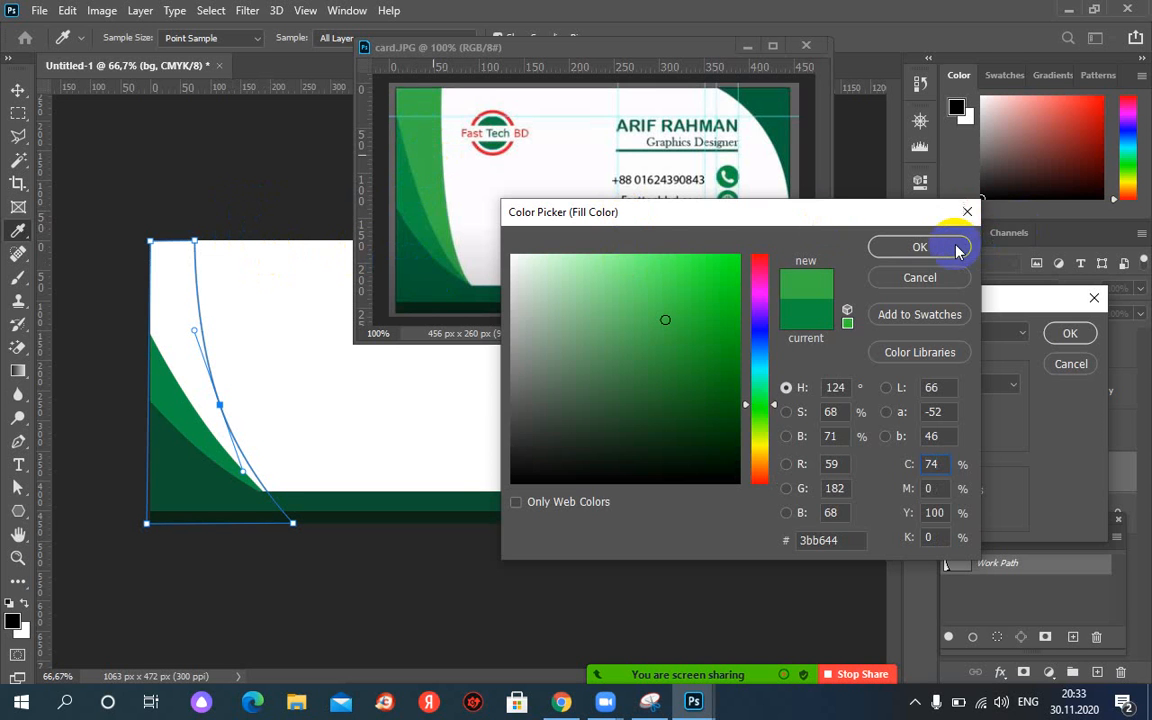
pyautogui.click(1062, 334)
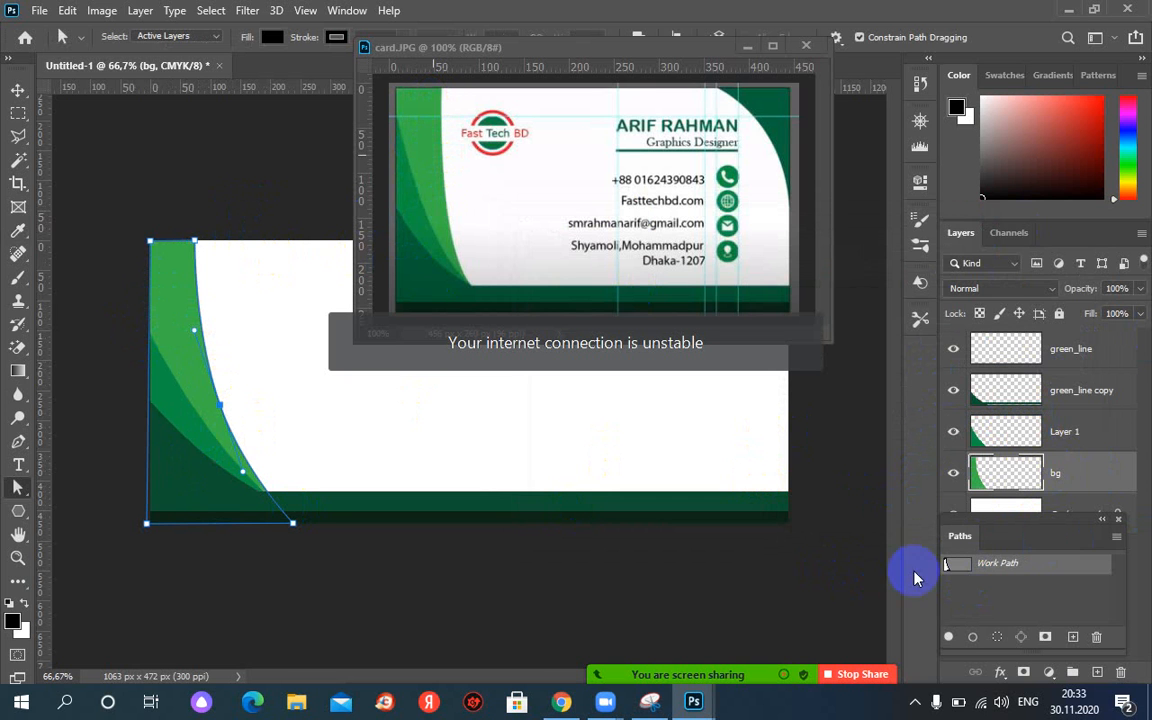
# Delete the curved work path.
pyautogui.rightClick(998, 570)
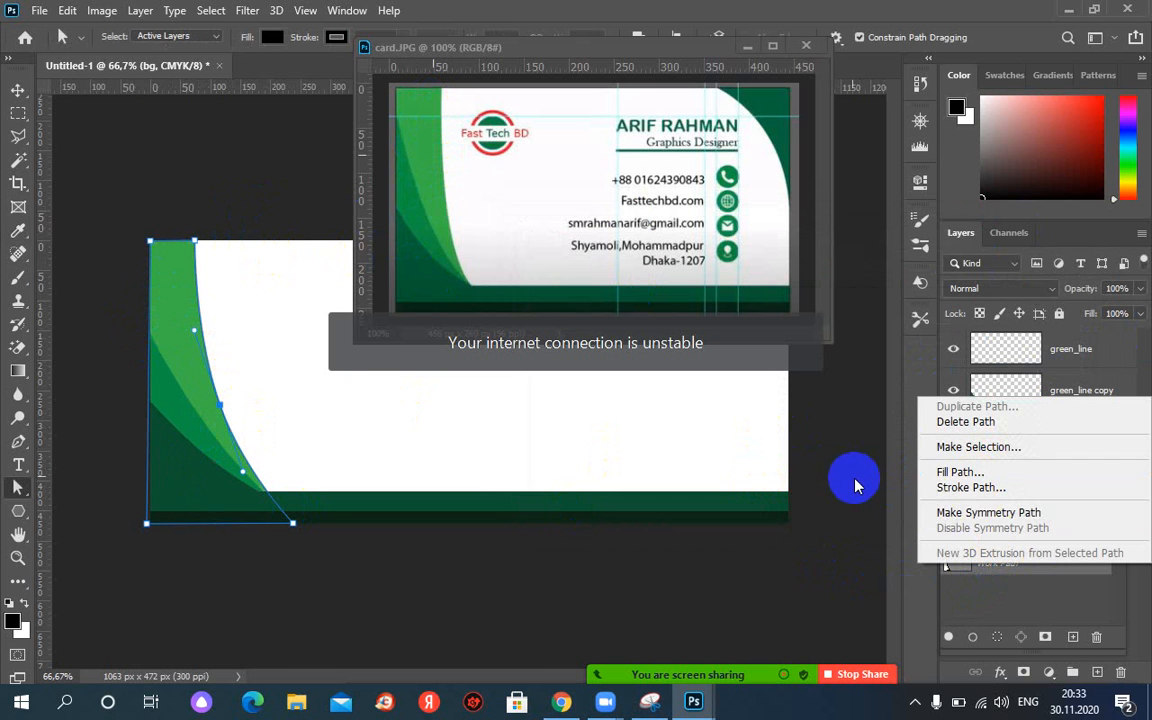
pyautogui.click(945, 421)
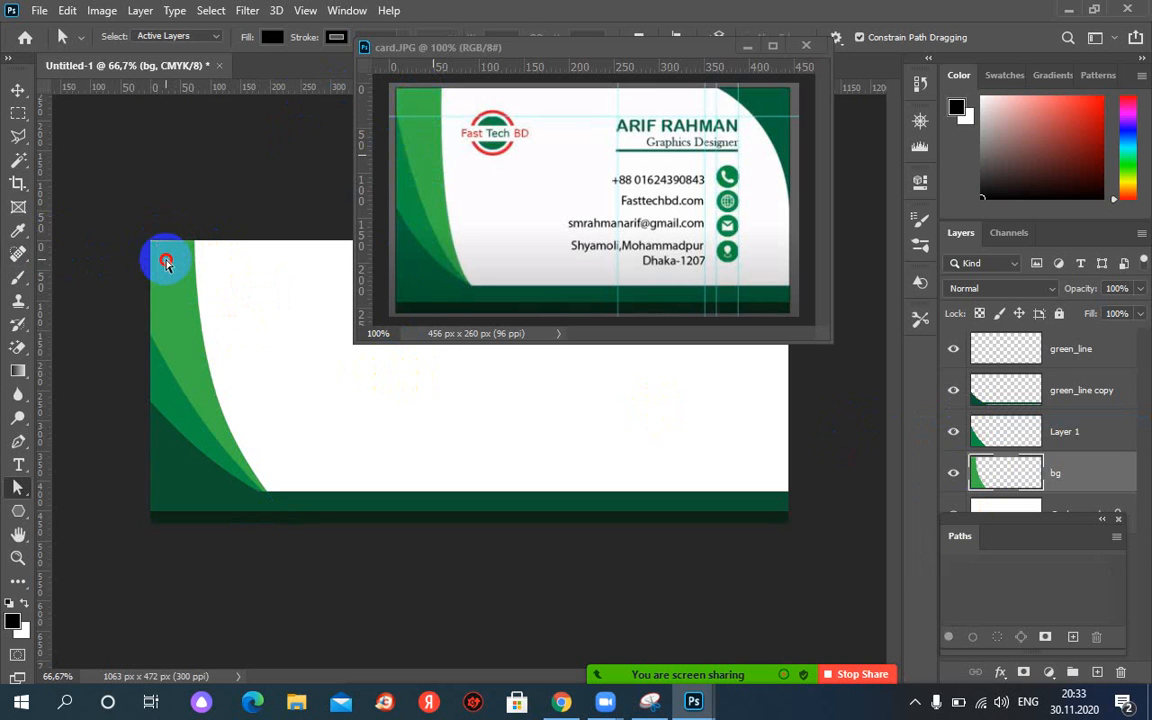
pyautogui.click(7, 296)
pyautogui.click(8, 297)
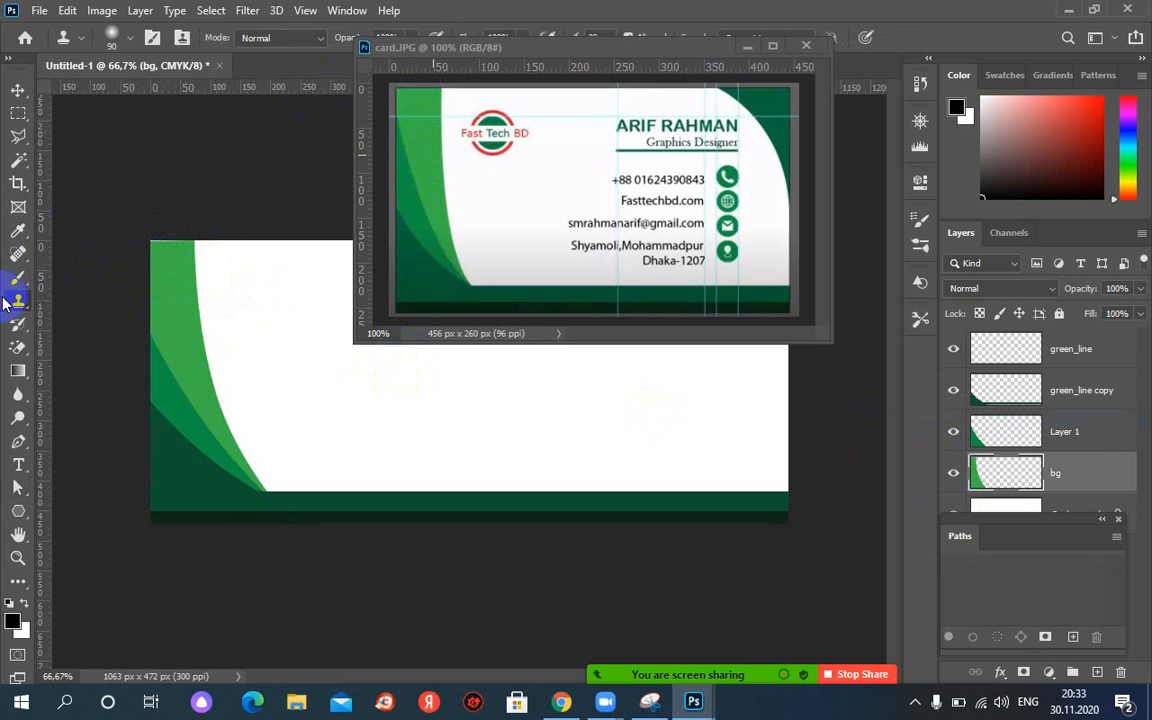
# Free-transform the bg green shape, stretching its top up to the card's top edge.
pyautogui.click(1030, 475)
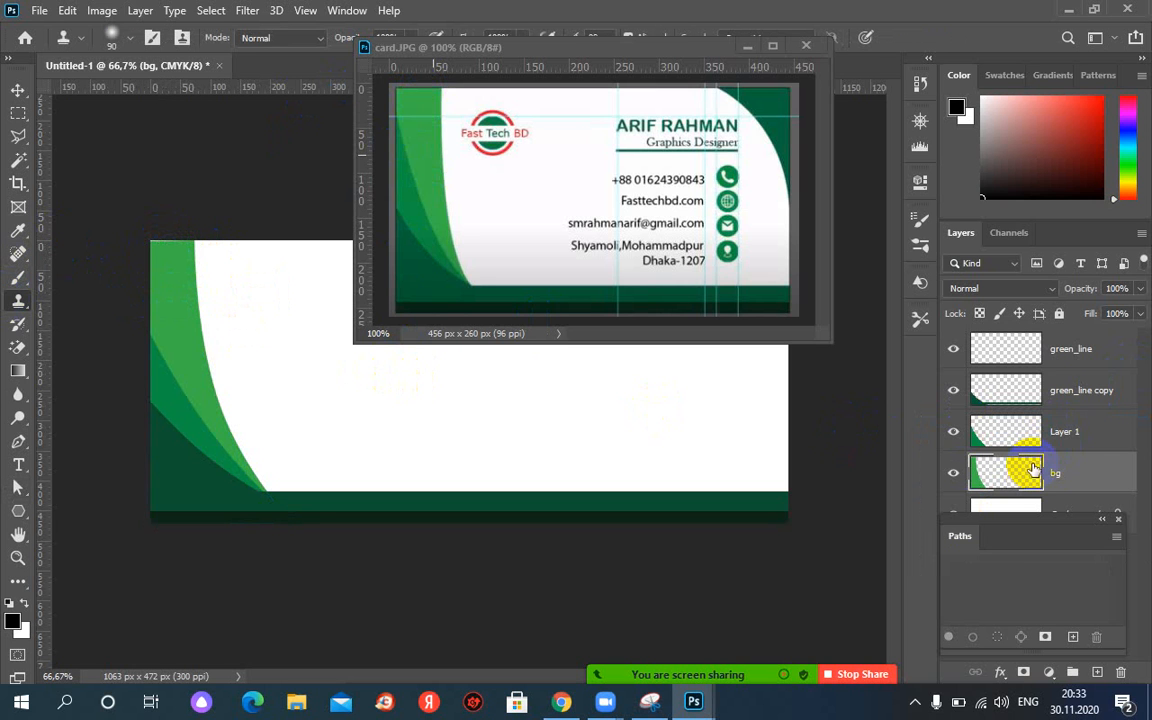
pyautogui.hotkey('ctrl', 't')
pyautogui.click(211, 259)
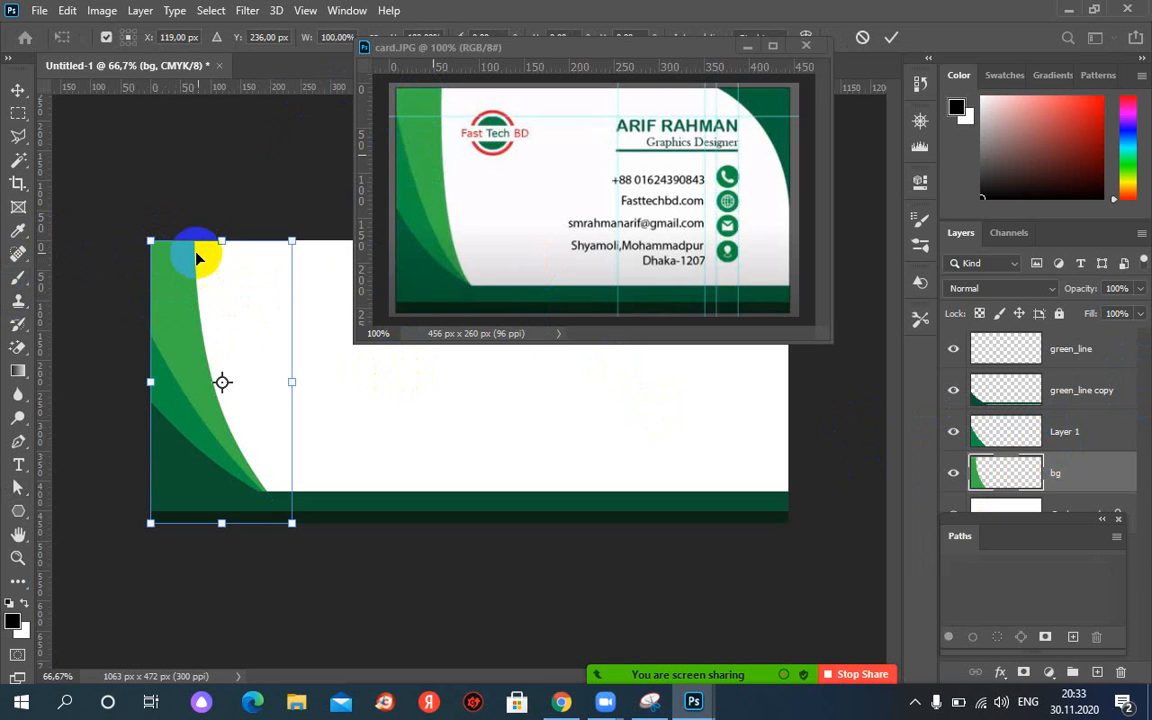
pyautogui.moveTo(222, 242); pyautogui.dragTo(5, 245)
pyautogui.press('Return')
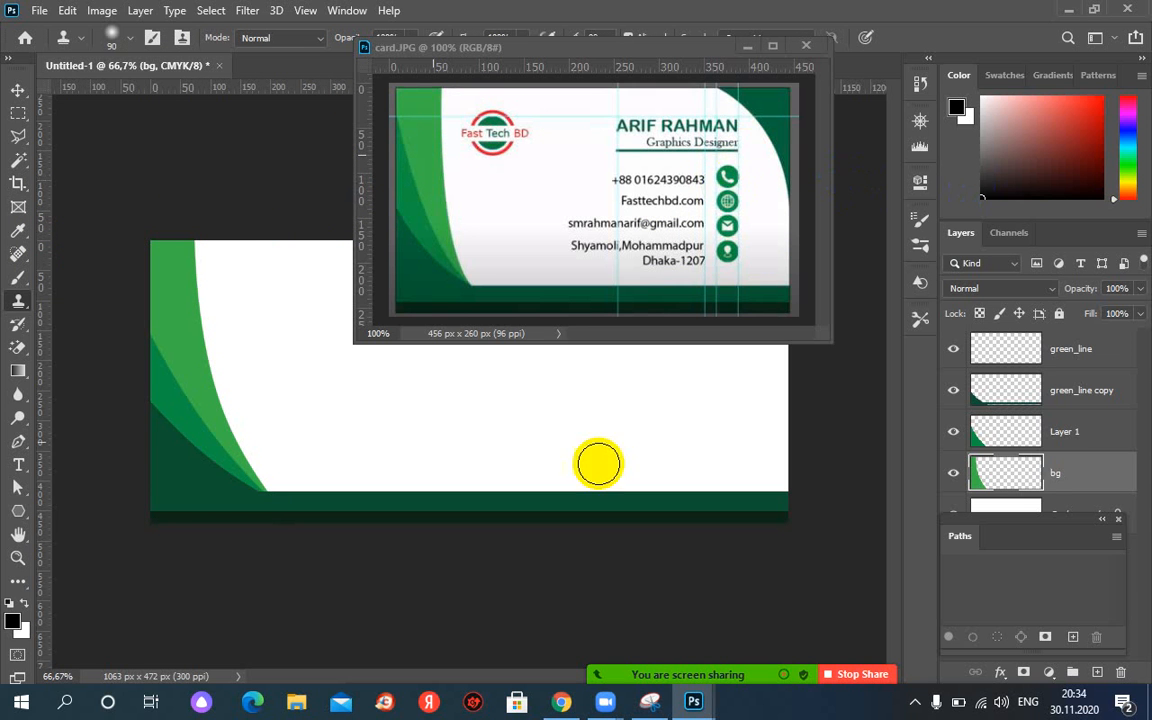
# Stop the Zoom screen share and recording, cancelling the end-meeting prompt.
pyautogui.moveTo(815, 685)
pyautogui.click(860, 628)
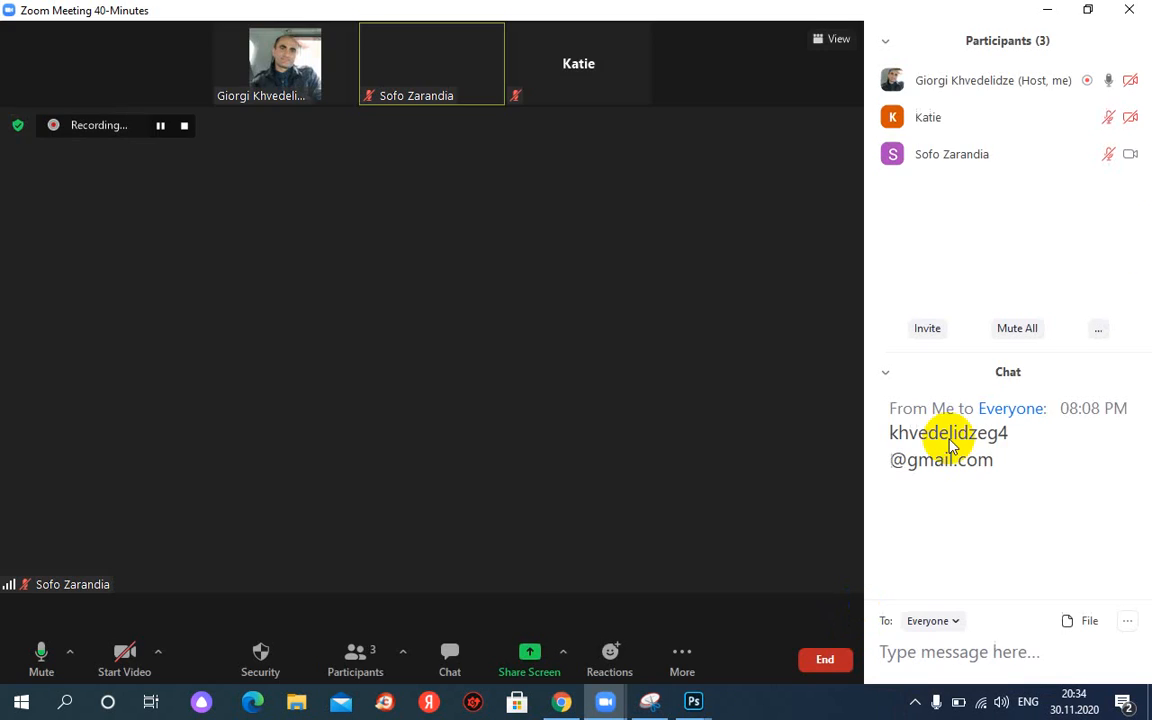
pyautogui.click(1140, 12)
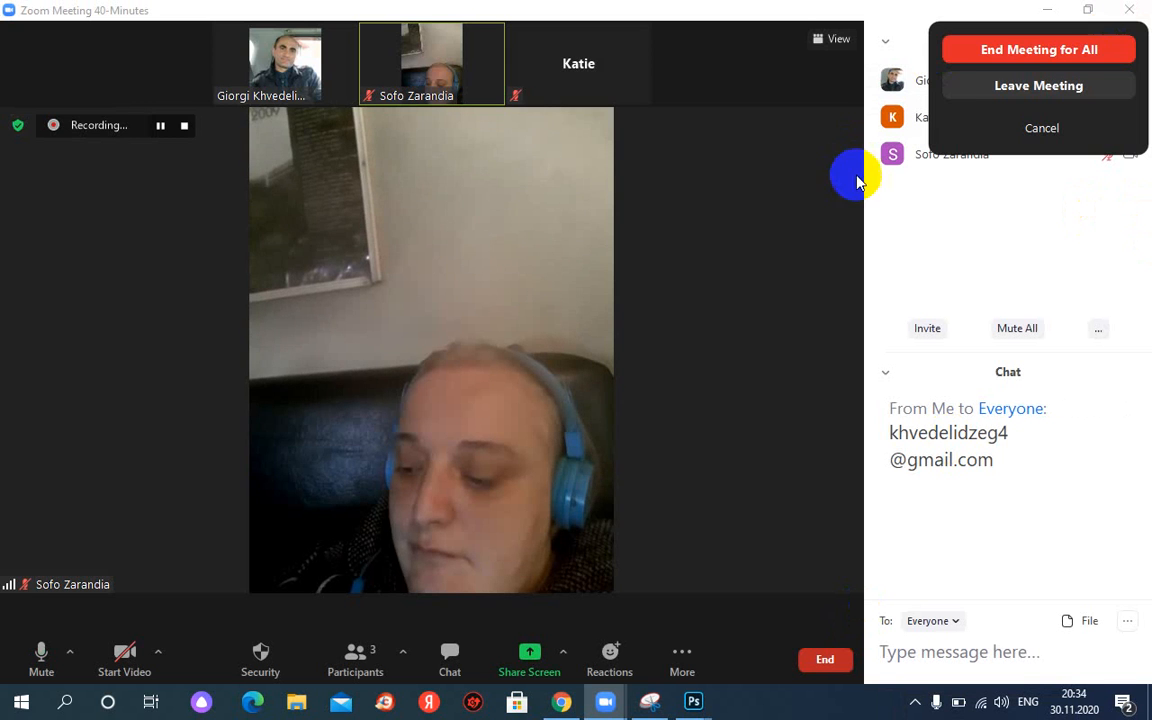
pyautogui.click(953, 48)
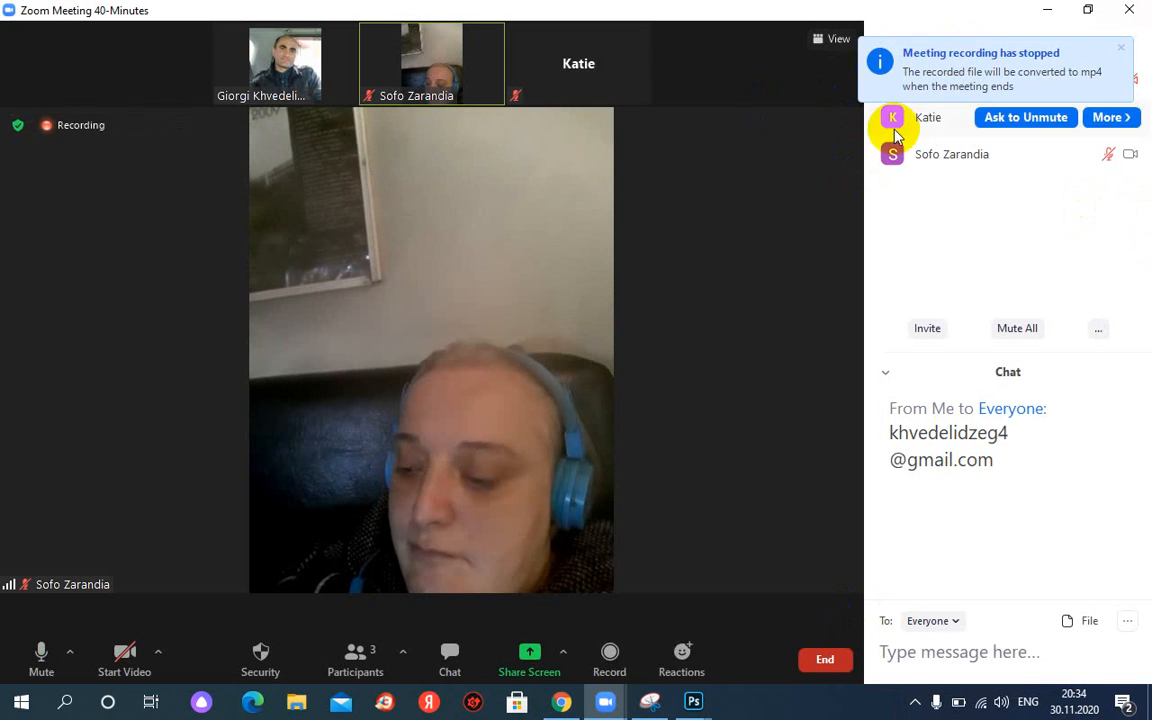
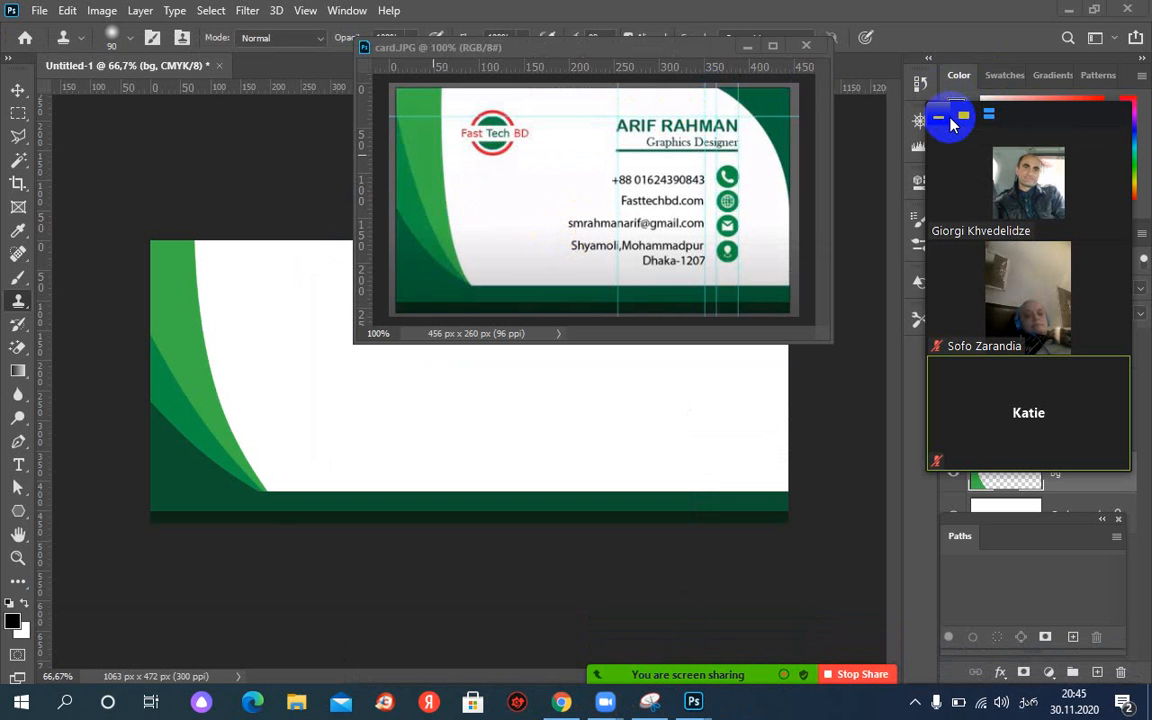
# Zoom the card.JPG reference to 200% and pan to its Fast Tech BD logo.
pyautogui.click(950, 121)
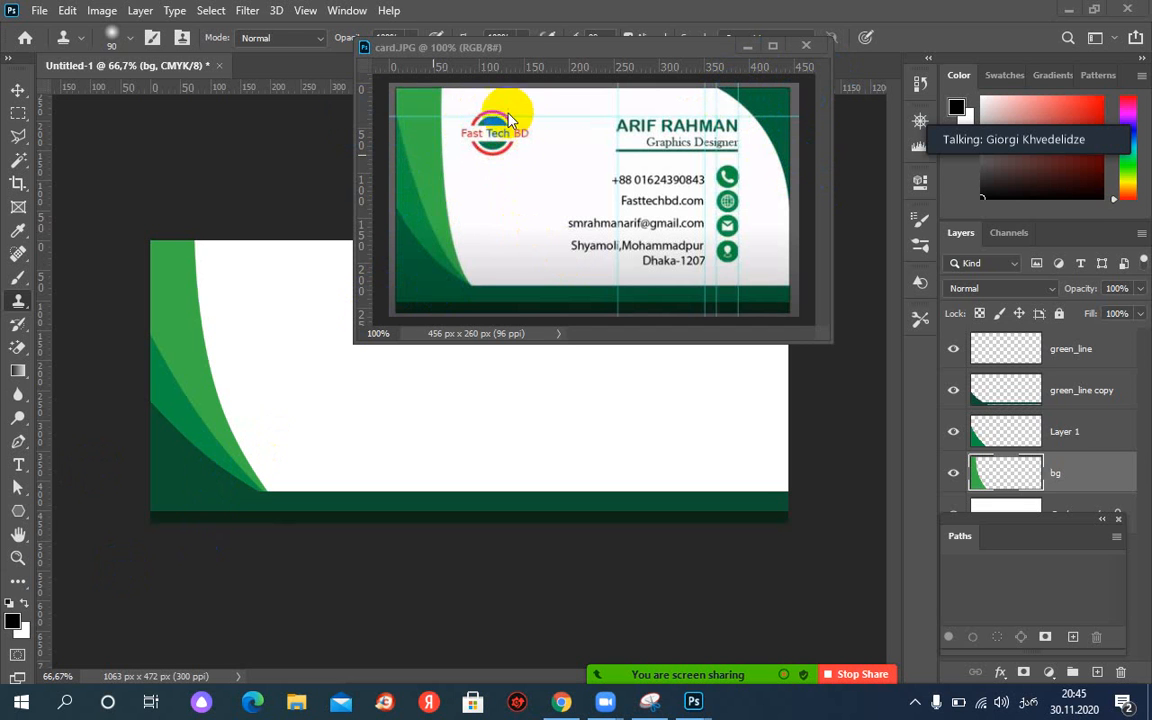
pyautogui.click(583, 184)
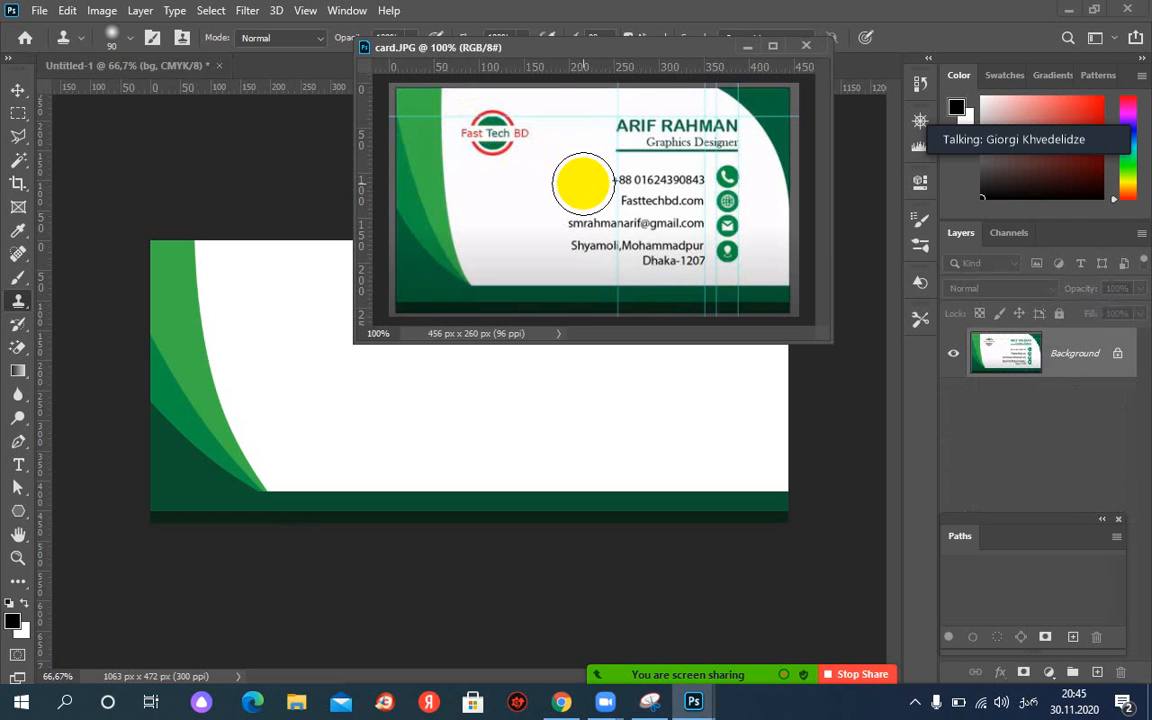
pyautogui.hotkey('ctrl', '+')
pyautogui.press('space')
pyautogui.moveTo(398, 178)
pyautogui.mouseDown()
pyautogui.moveTo(494, 188)
pyautogui.moveTo(594, 257)
pyautogui.mouseUp()
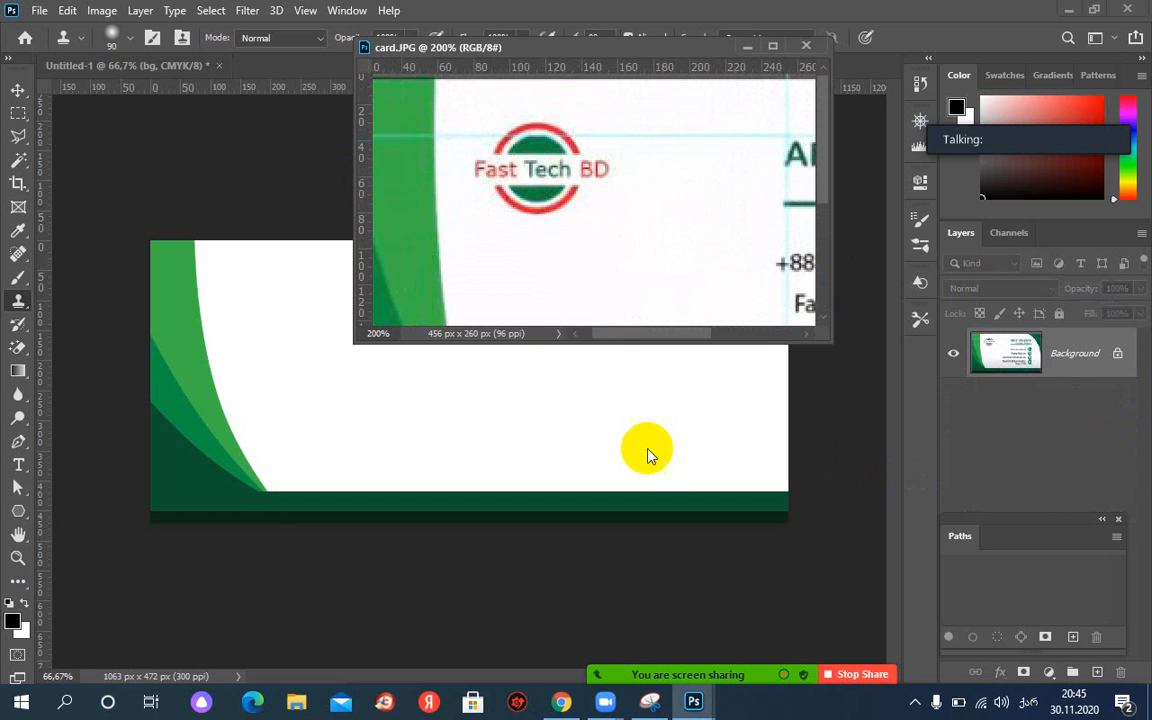
# Dock the Paths panel with Layers and Channels, shorten the card.JPG window, and pick the Move tool.
pyautogui.click(620, 455)
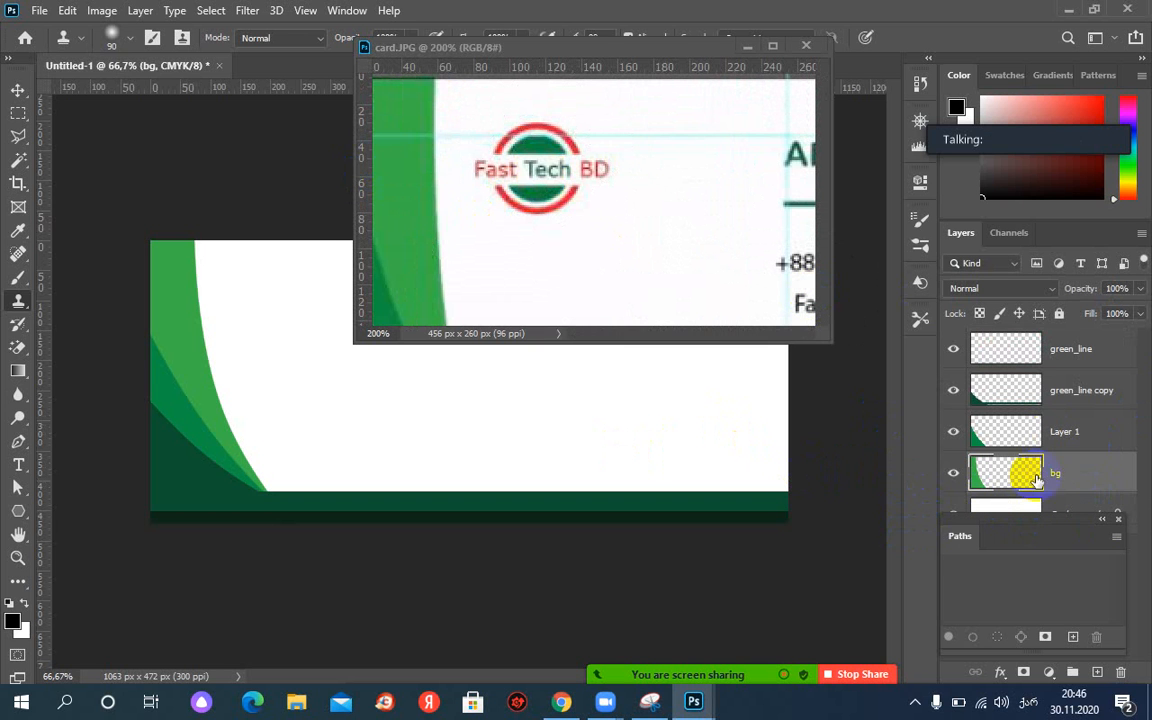
pyautogui.moveTo(1028, 519); pyautogui.dragTo(1029, 231)
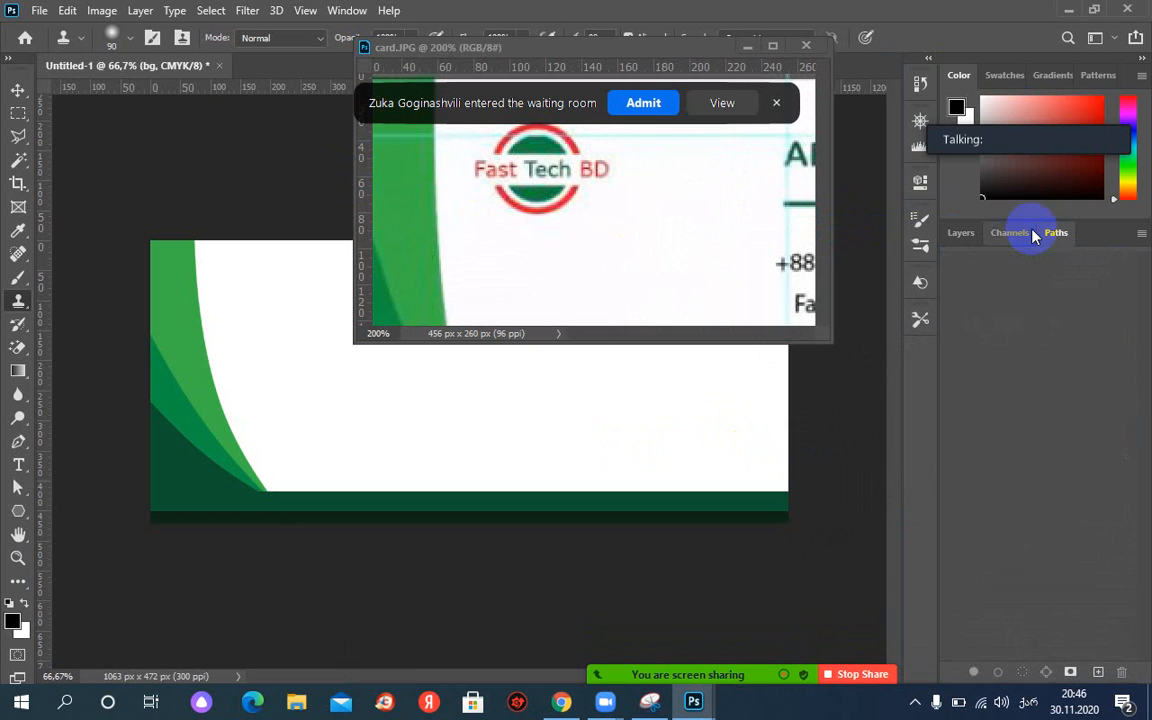
pyautogui.moveTo(646, 697)
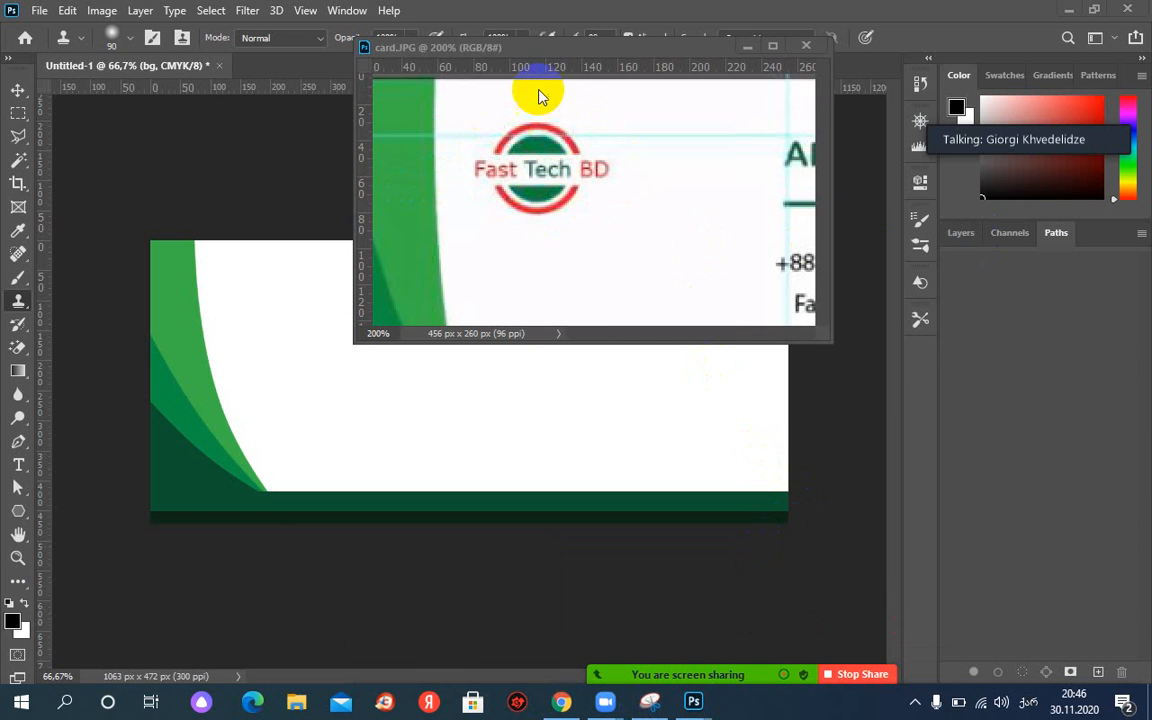
pyautogui.moveTo(541, 50); pyautogui.dragTo(595, 48)
pyautogui.moveTo(636, 340); pyautogui.dragTo(489, 257)
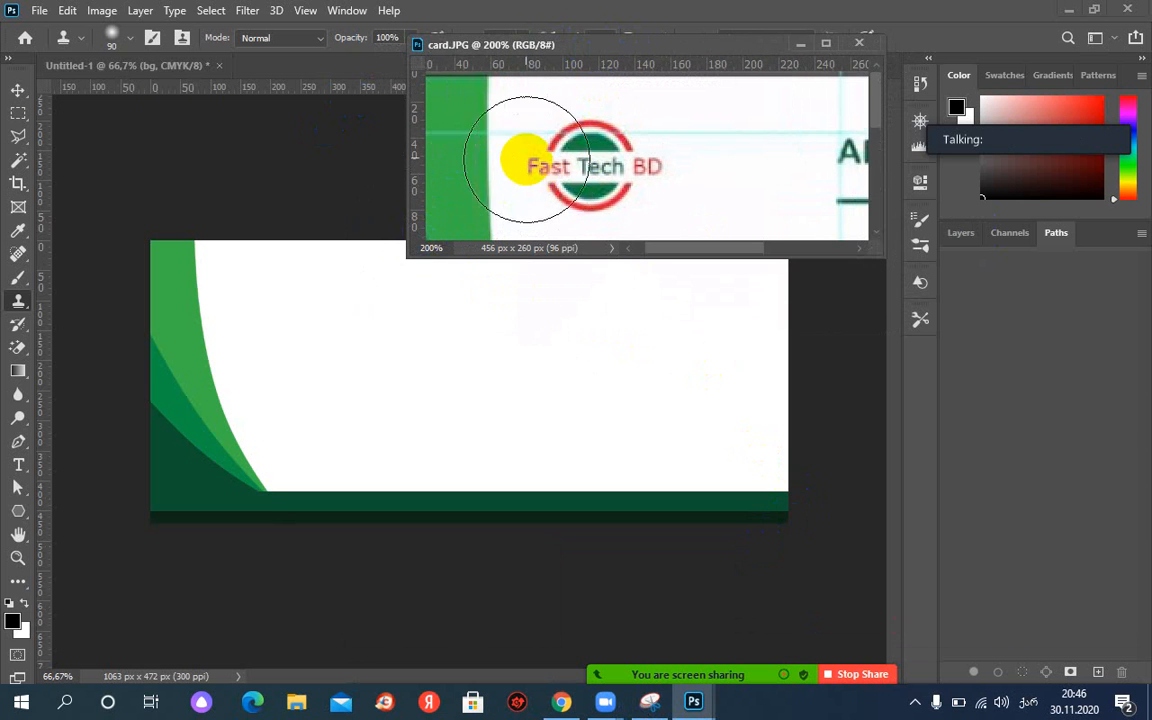
pyautogui.click(18, 91)
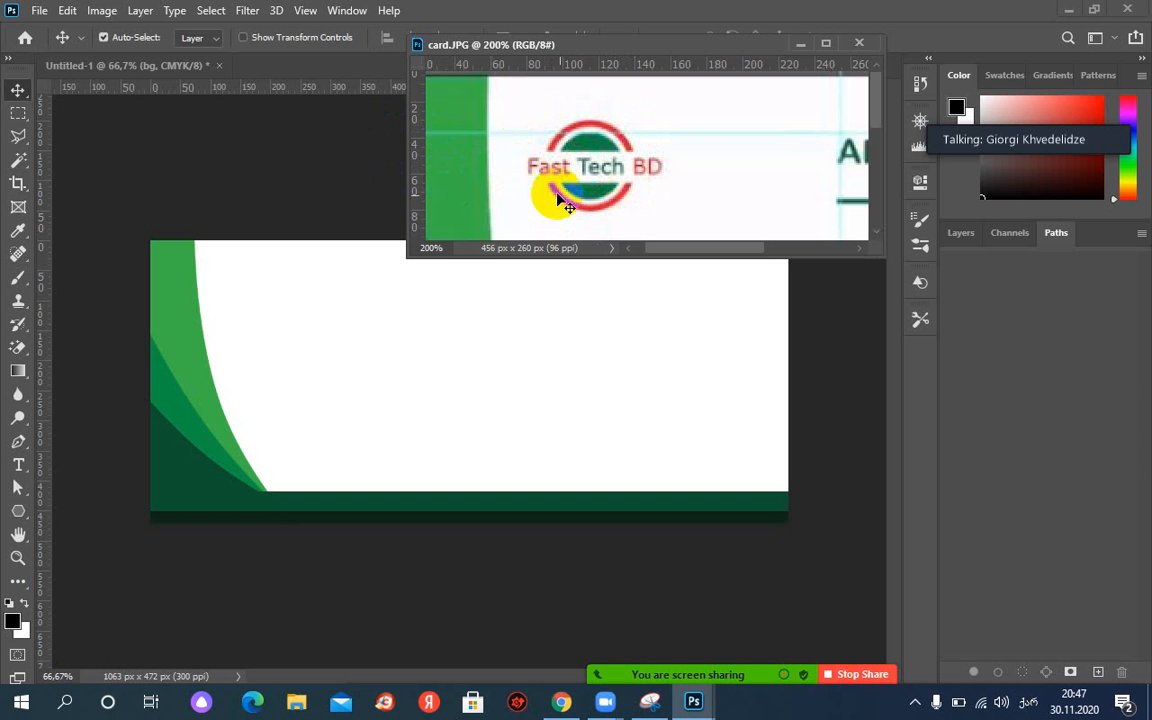
# Select the green_line layer and add a new empty layer above it.
pyautogui.click(961, 234)
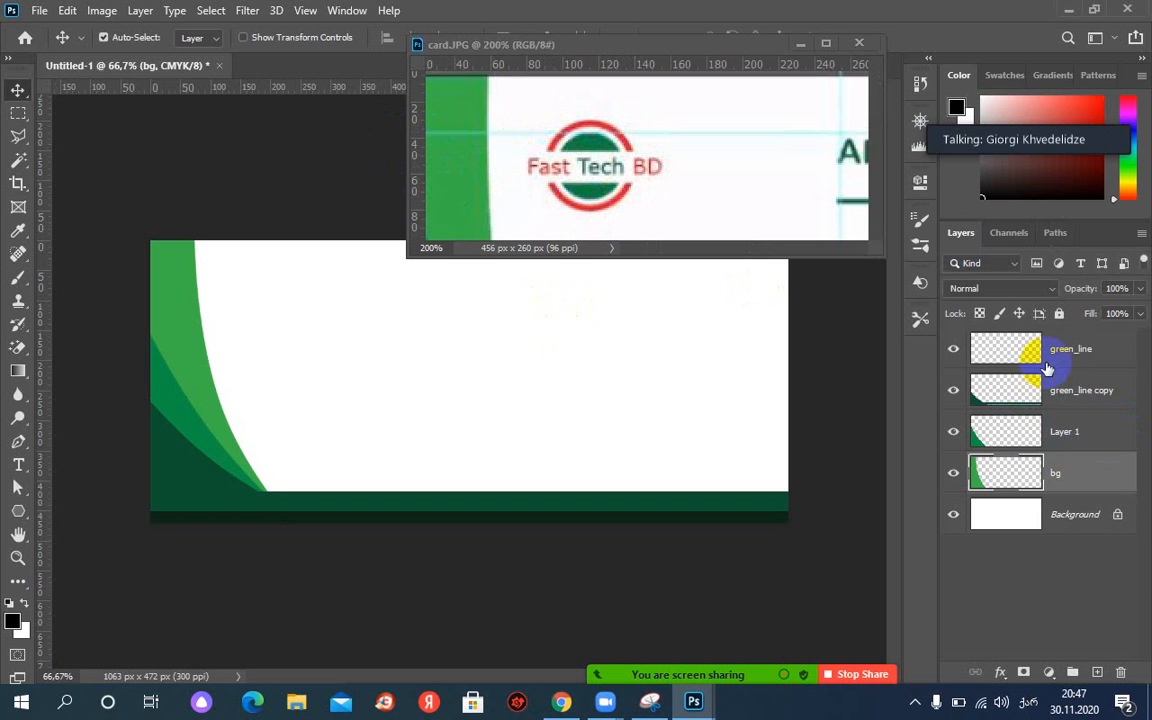
pyautogui.click(1066, 350)
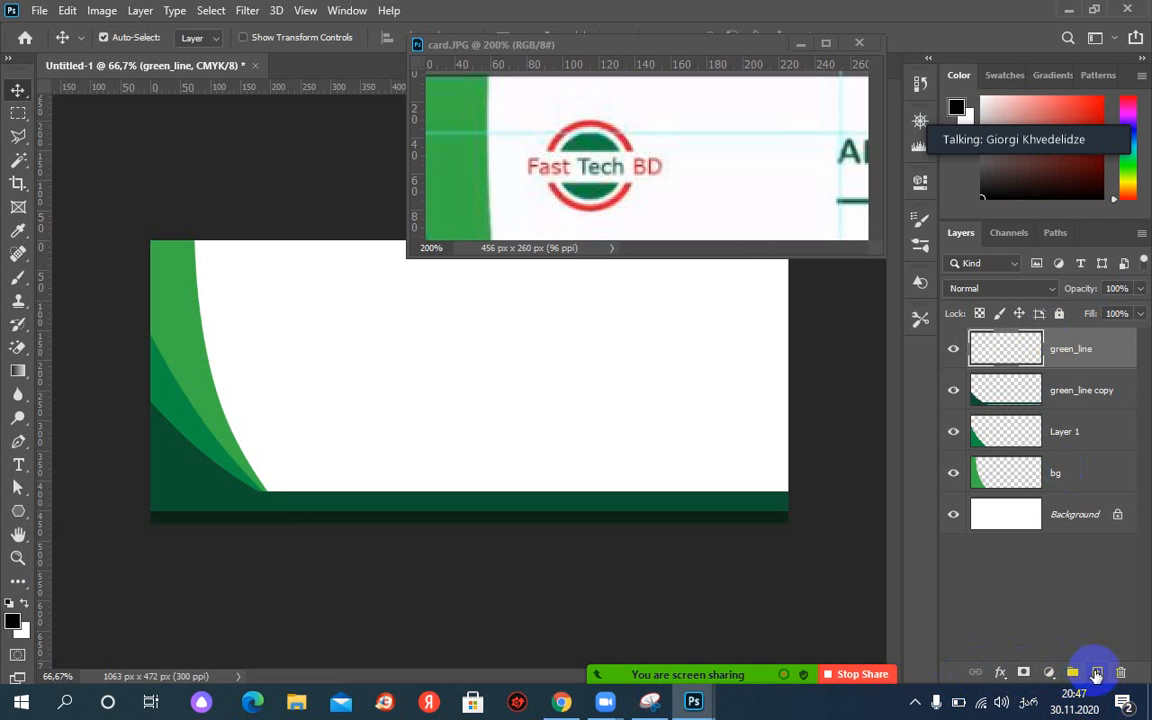
pyautogui.click(1097, 673)
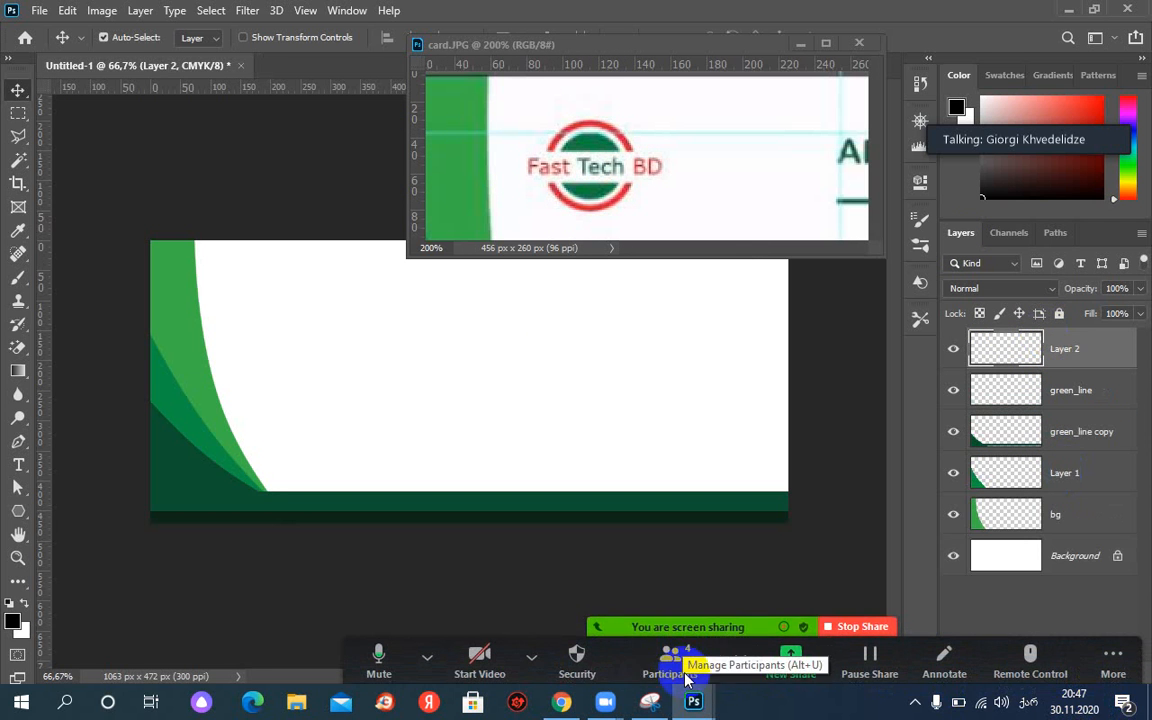
# Mute a newly joined participant from the meeting participants list.
pyautogui.click(680, 670)
pyautogui.moveTo(599, 275)
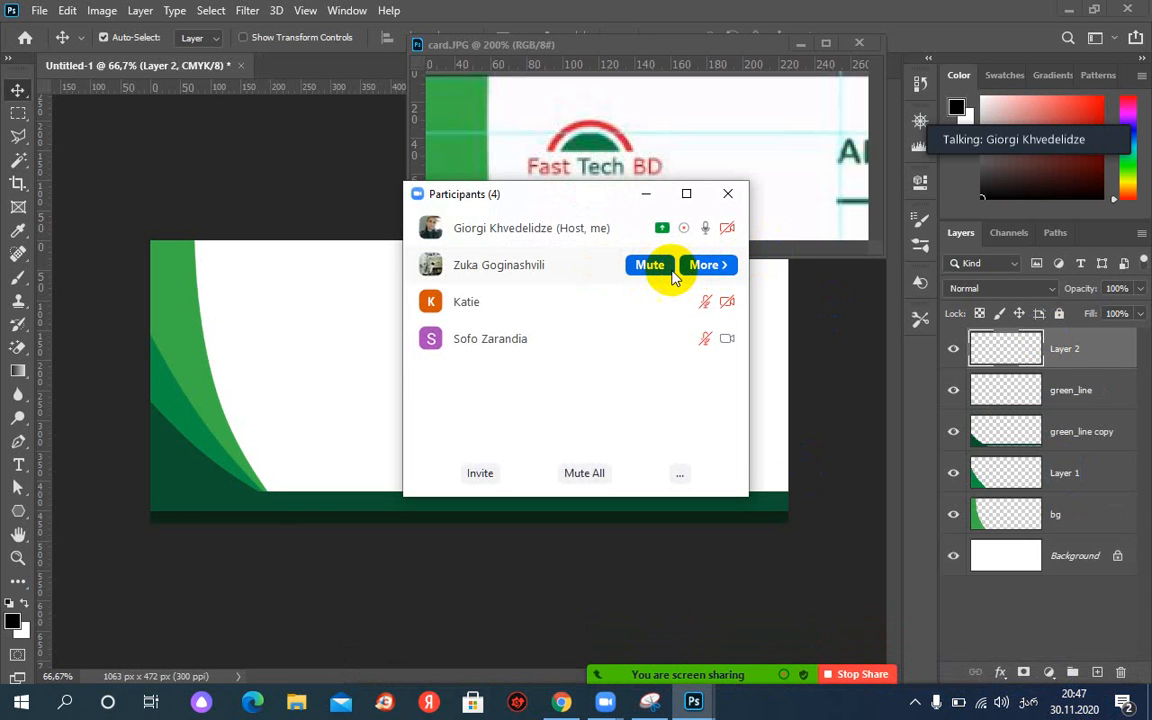
pyautogui.click(651, 266)
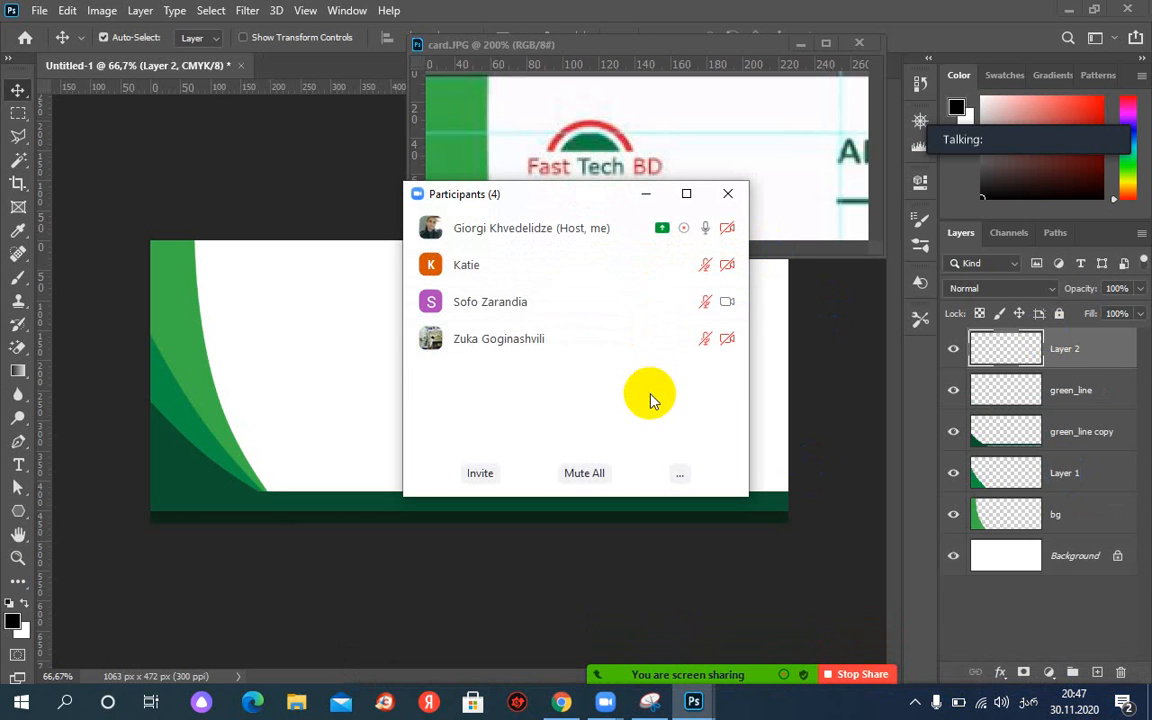
pyautogui.moveTo(668, 232)
pyautogui.click(647, 194)
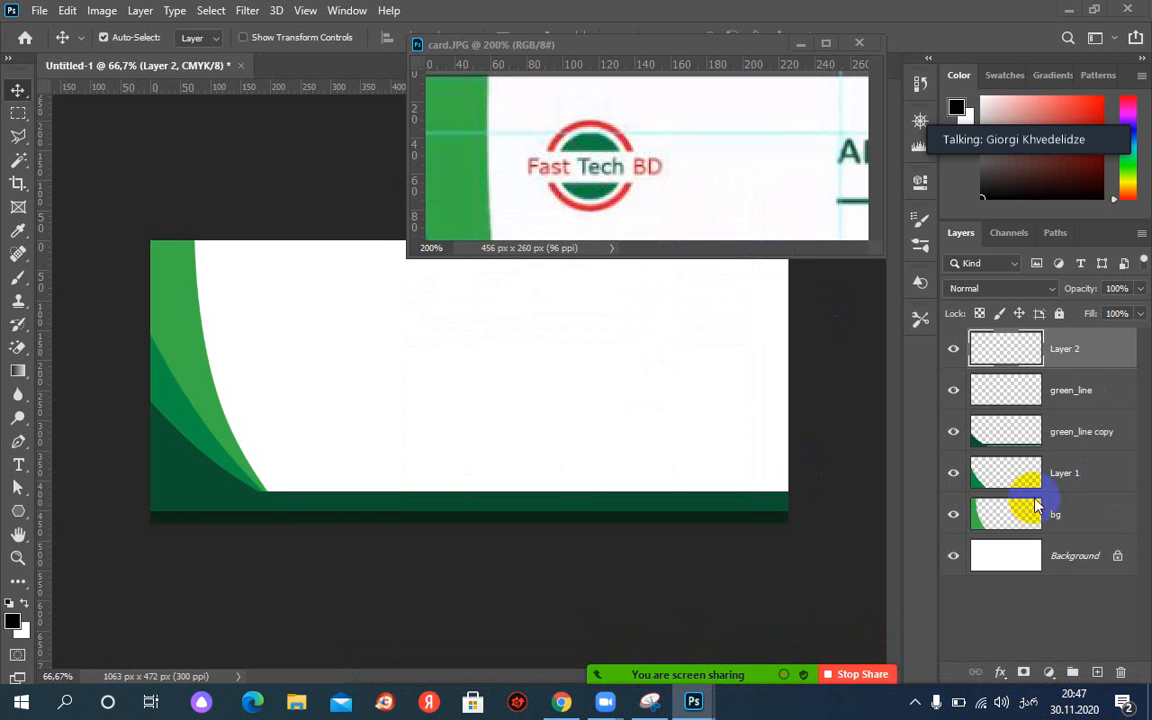
# Name the new layer 'წითელი წრე' and give it a red colour label.
pyautogui.click(1073, 358)
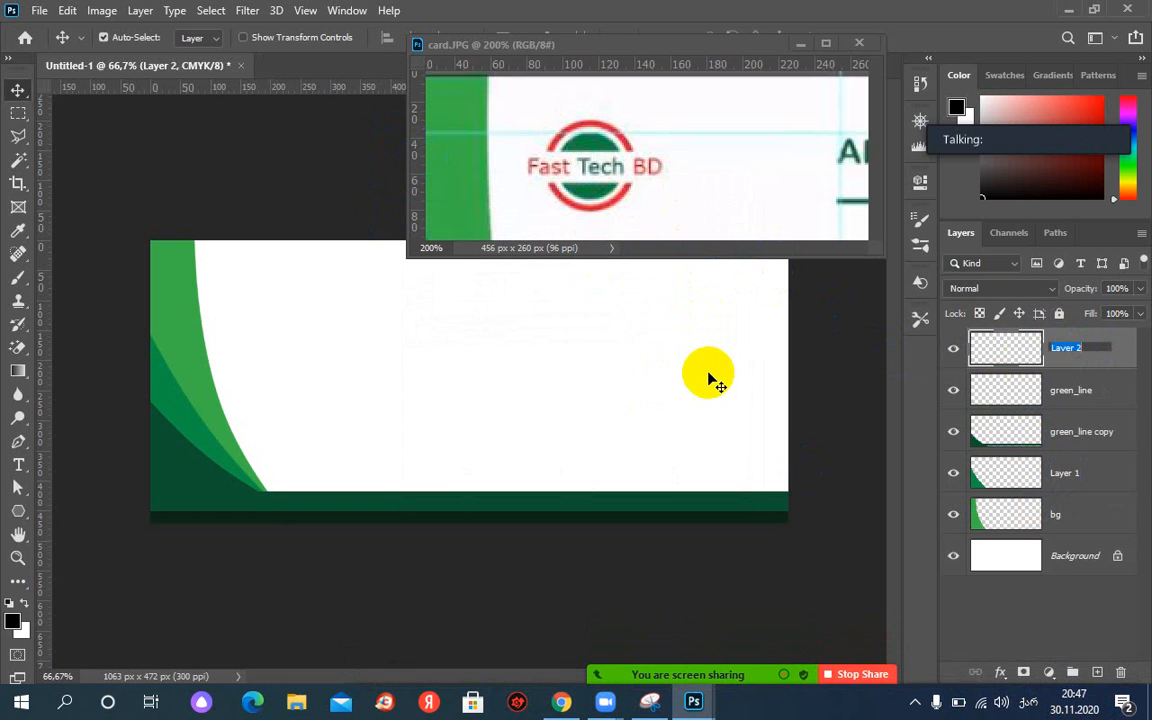
pyautogui.write('ეოგო ზზზ')
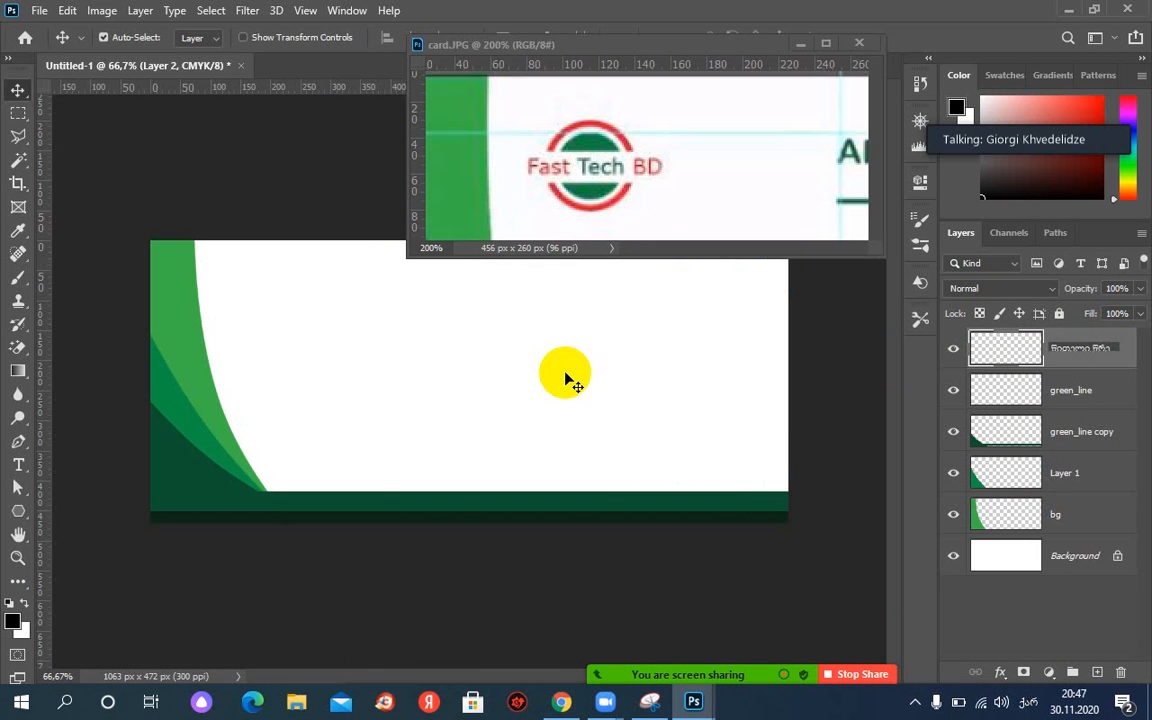
pyautogui.press('Return')
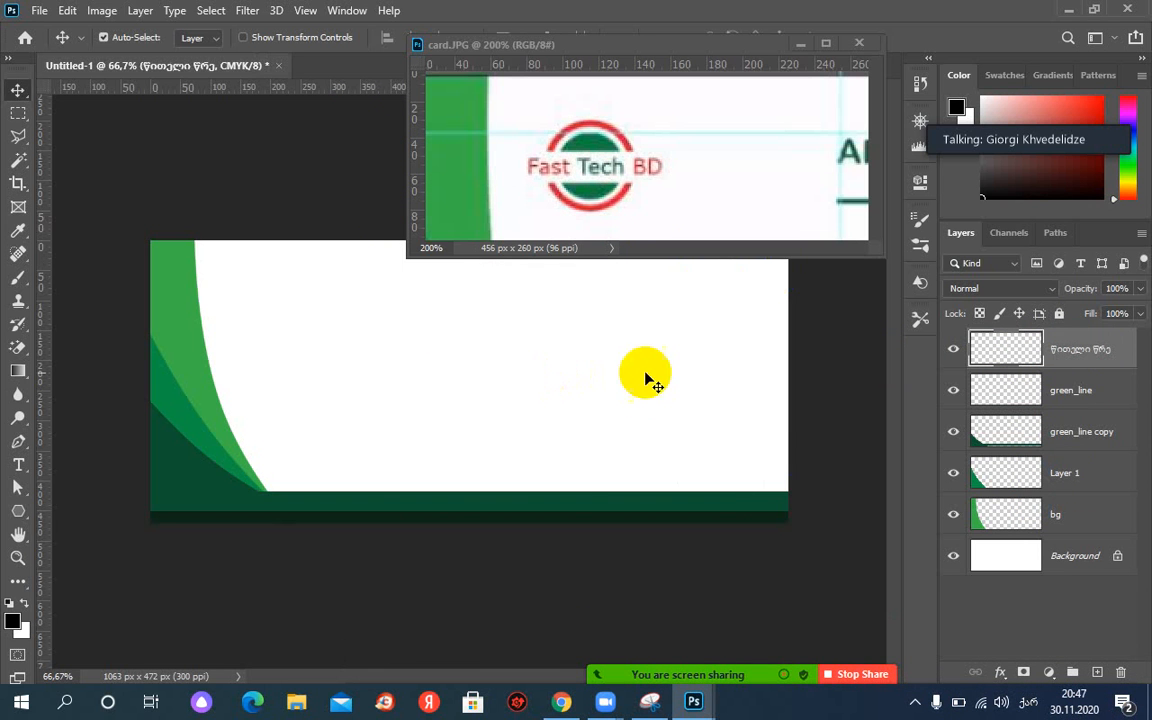
pyautogui.rightClick(955, 362)
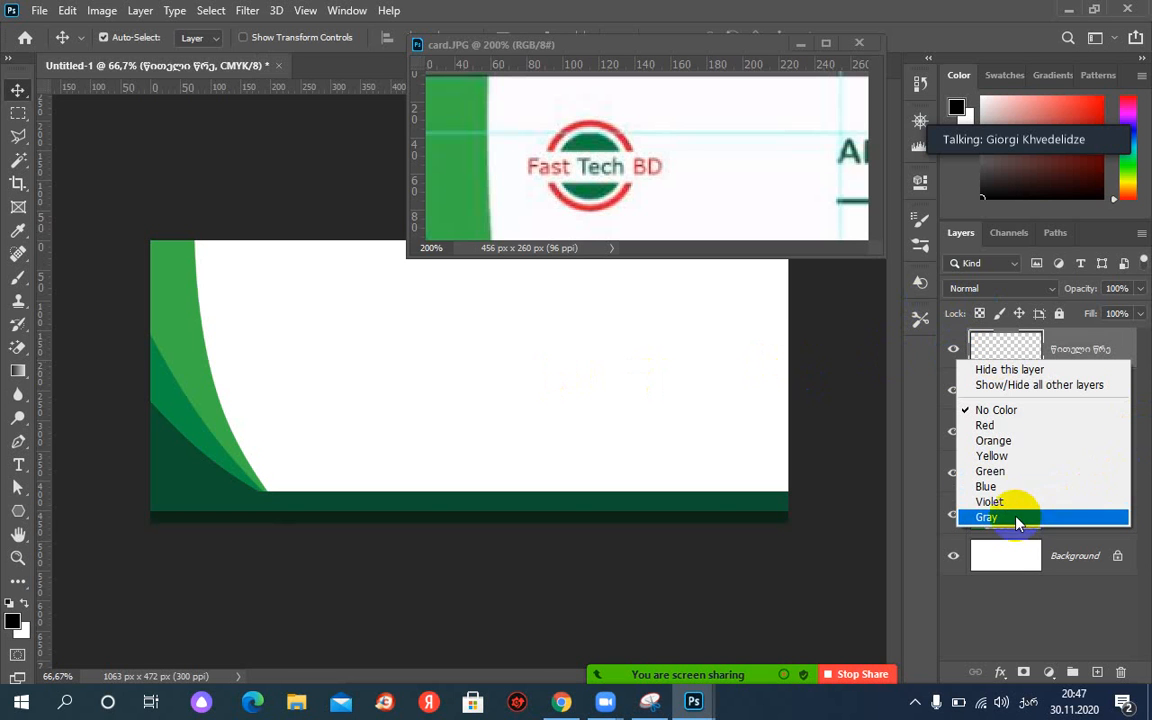
pyautogui.click(1000, 426)
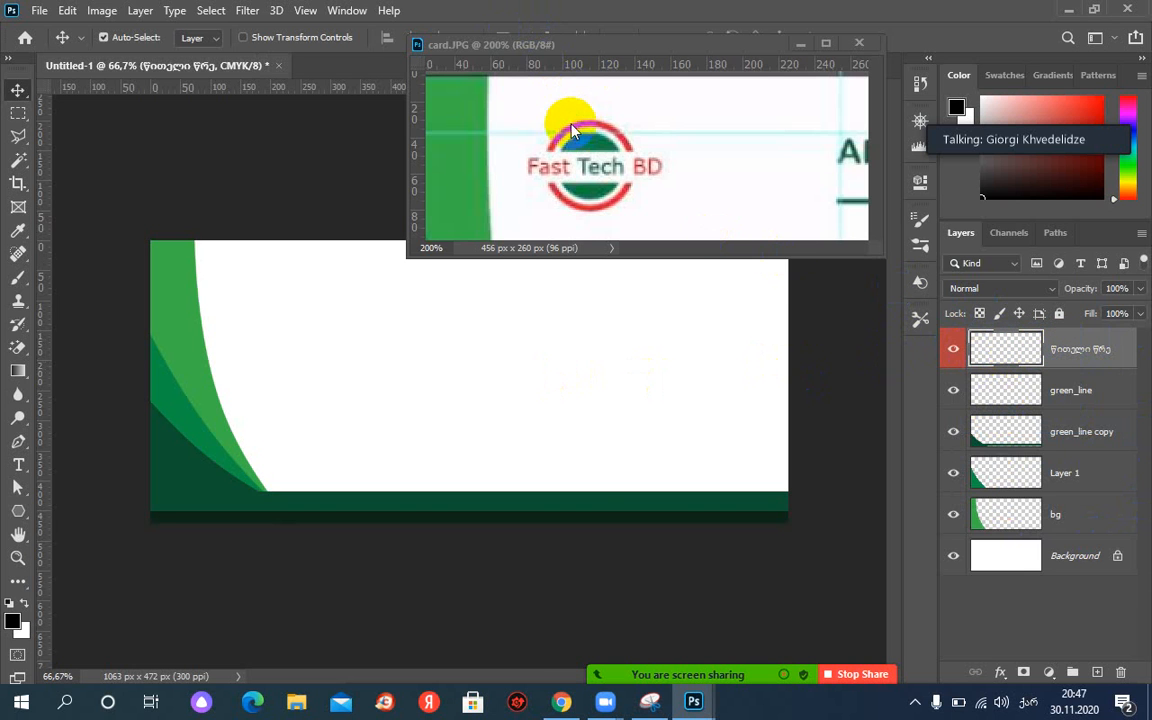
# Draw a circular elliptical-marquee selection in the card's upper-left white area.
pyautogui.click(20, 113)
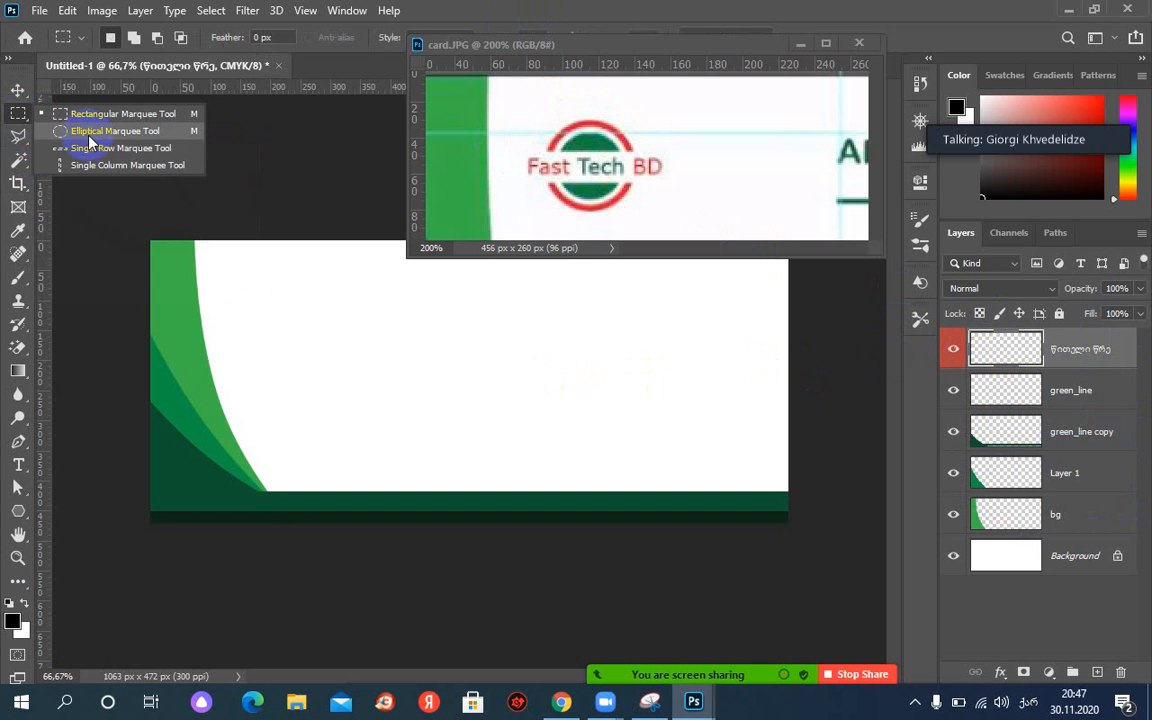
pyautogui.click(89, 136)
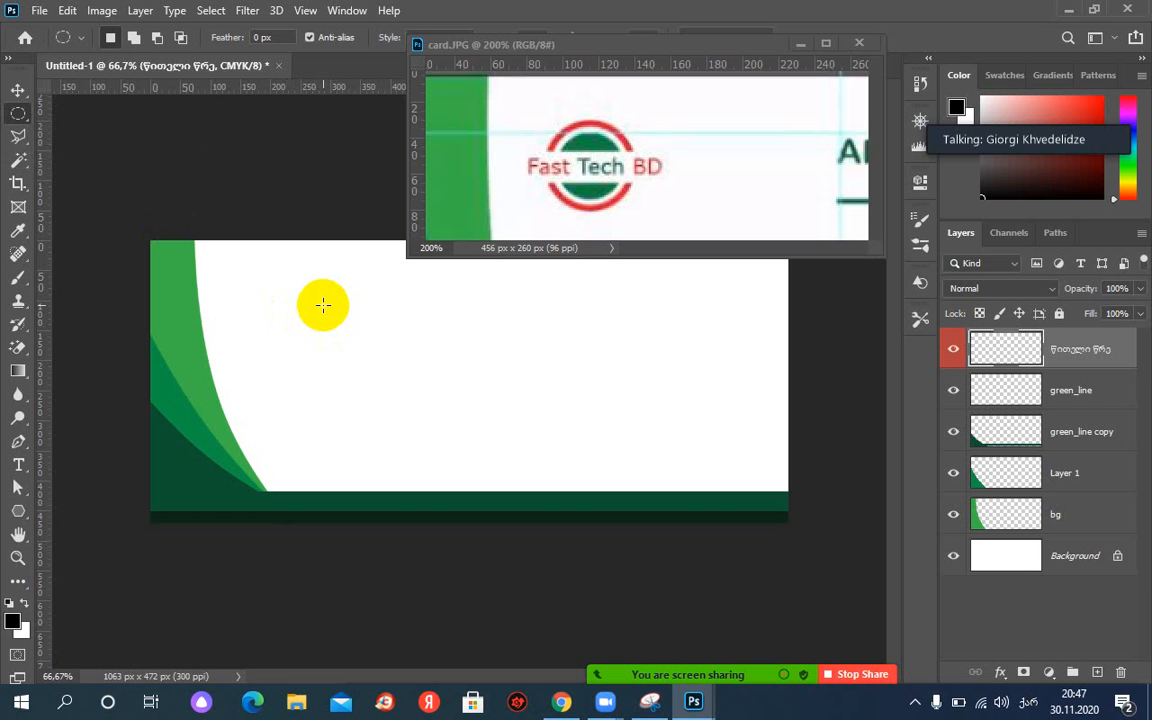
pyautogui.moveTo(323, 305); pyautogui.dragTo(367, 355)
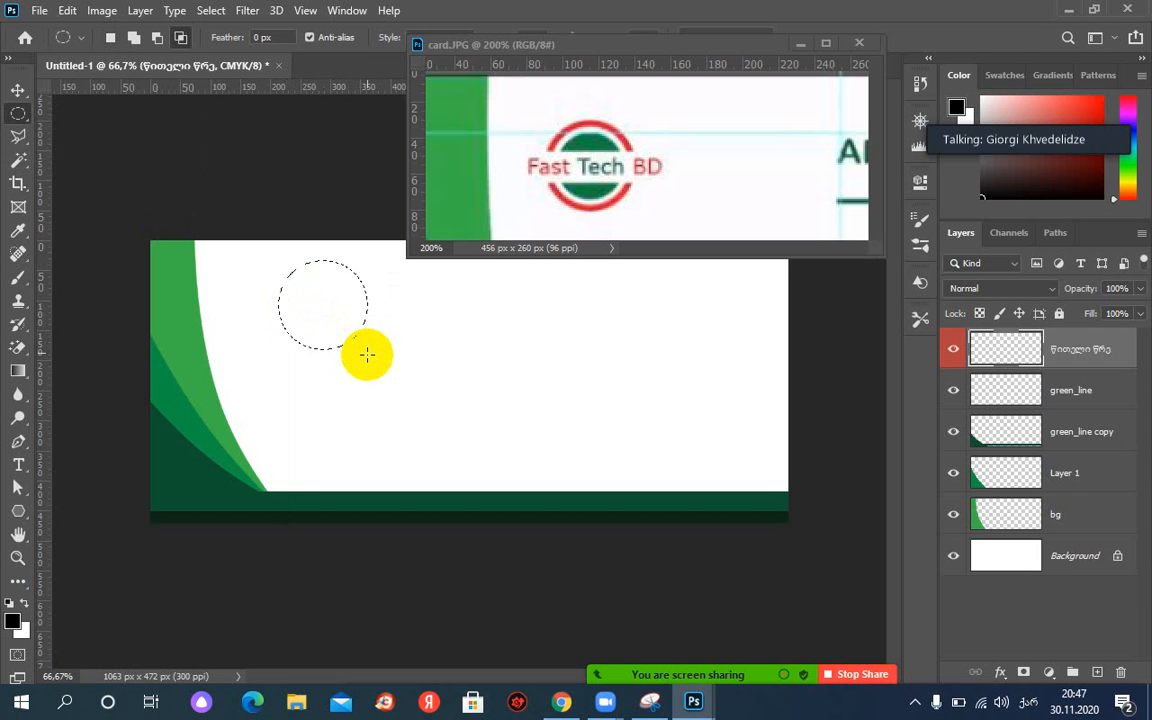
pyautogui.moveTo(318, 284); pyautogui.dragTo(318, 318)
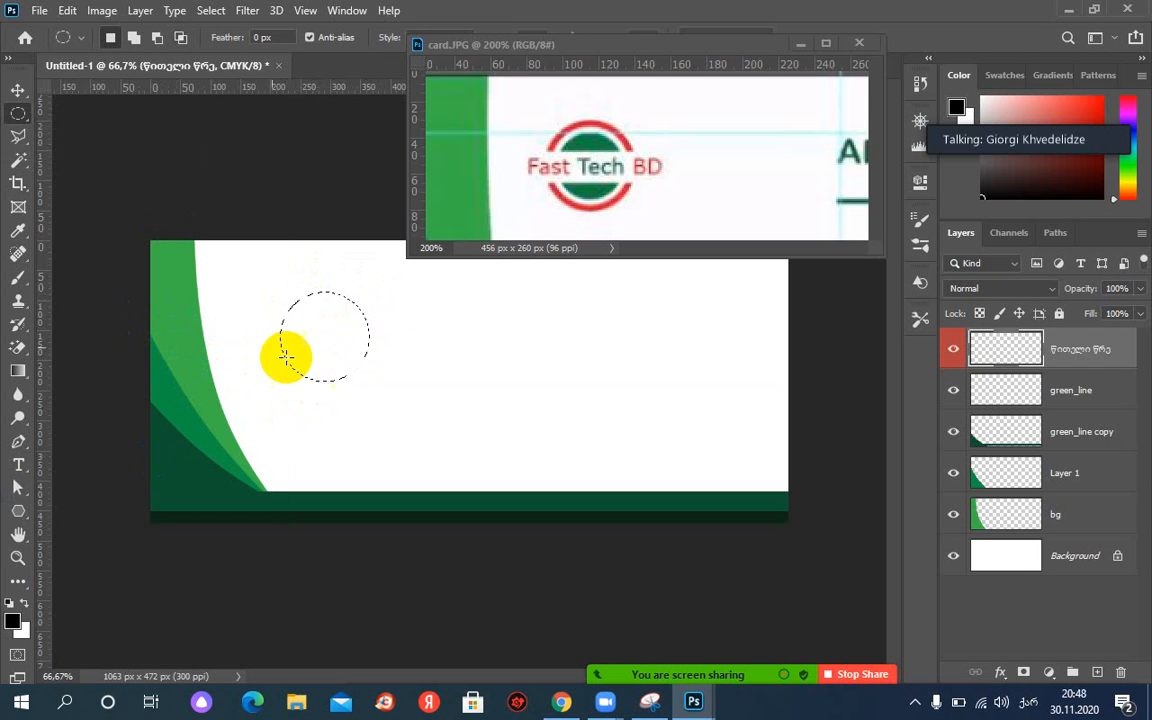
# Fill the circle with the logo's red sampled by Eyedropper, then deselect.
pyautogui.click(20, 236)
pyautogui.moveTo(630, 121); pyautogui.dragTo(604, 116)
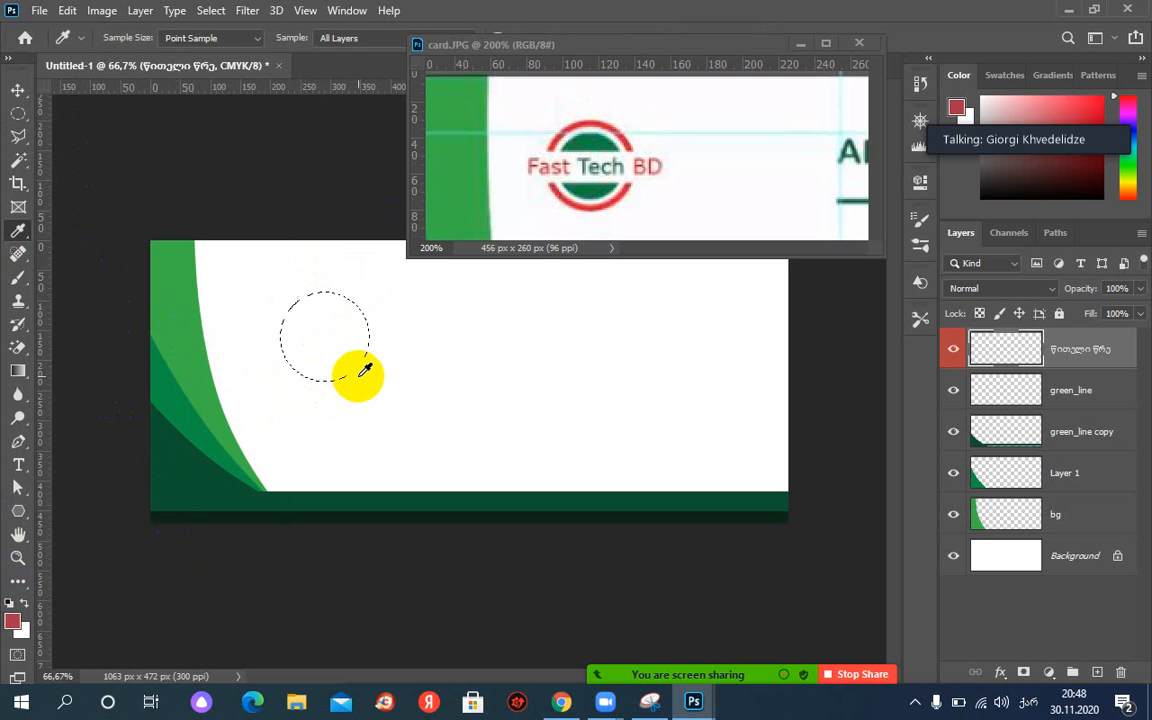
pyautogui.hotkey('alt', 'BackSpace')
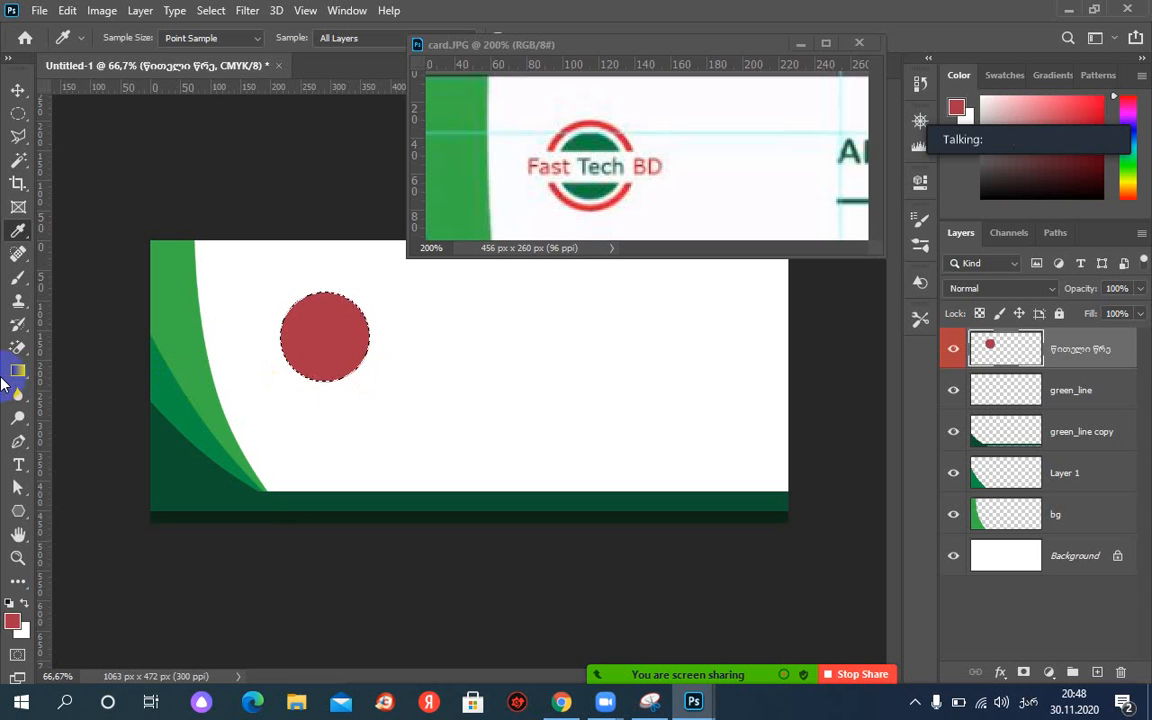
pyautogui.hotkey('ctrl', 'd')
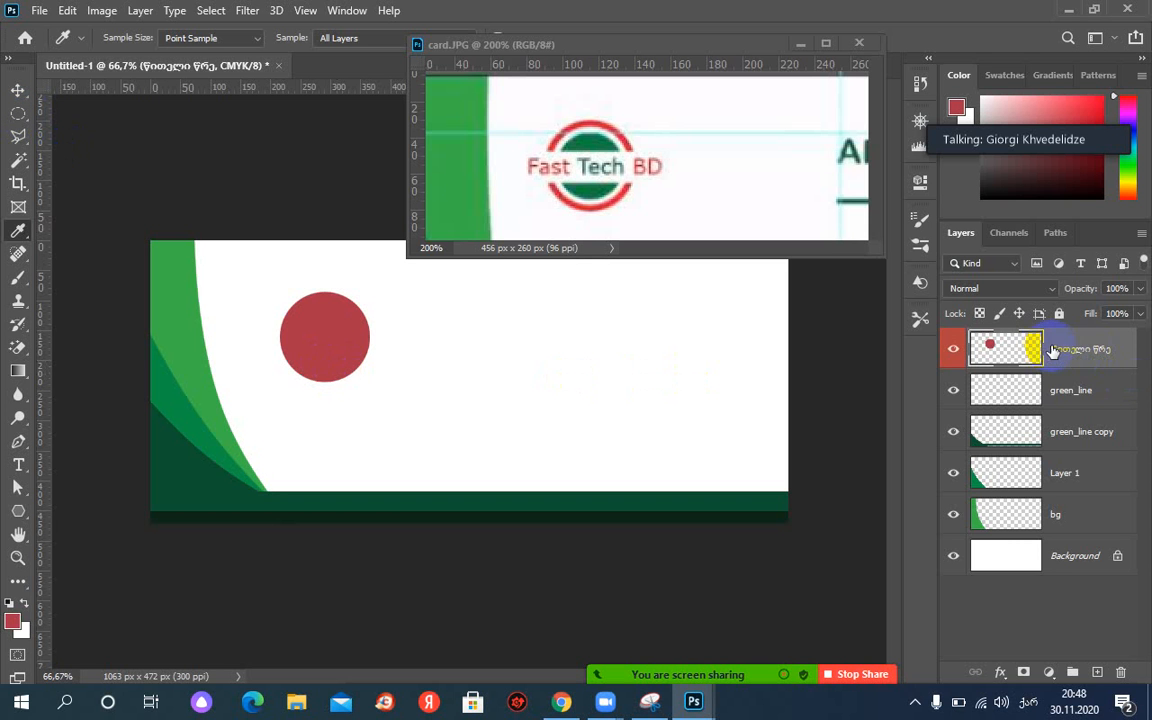
# Duplicate the red circle layer as 'თეთრი წრე copy' and give it a gray colour label.
pyautogui.rightClick(1100, 354)
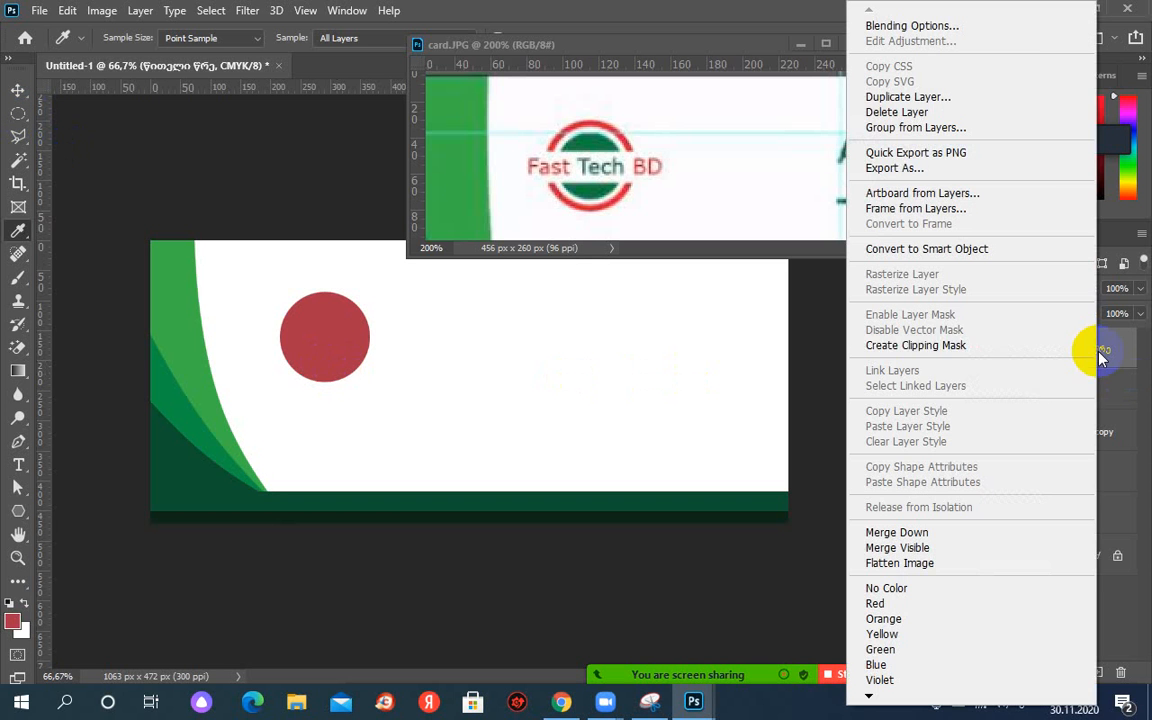
pyautogui.click(903, 97)
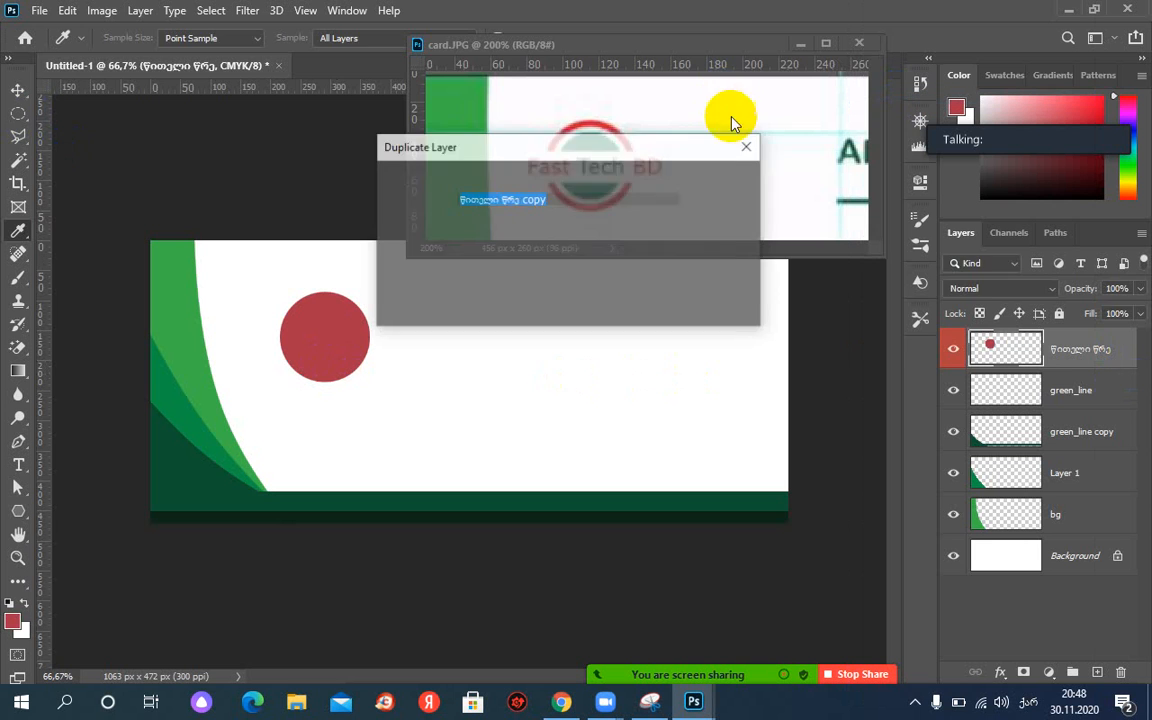
pyautogui.click(722, 210)
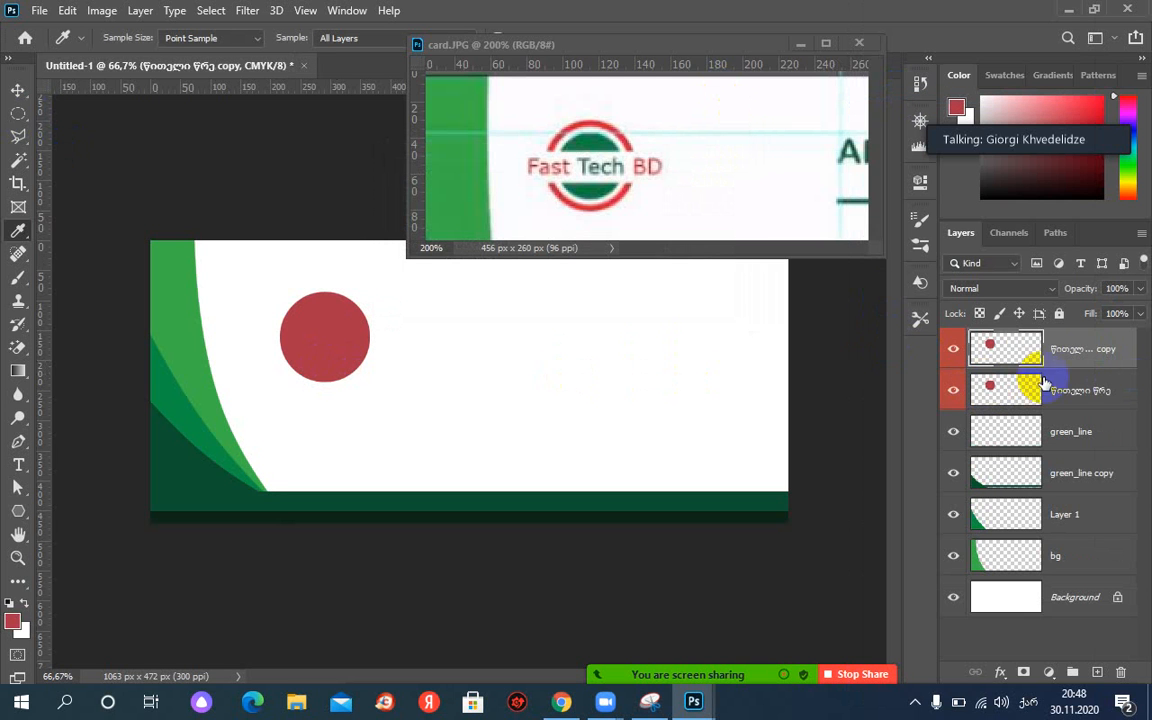
pyautogui.doubleClick(1071, 349)
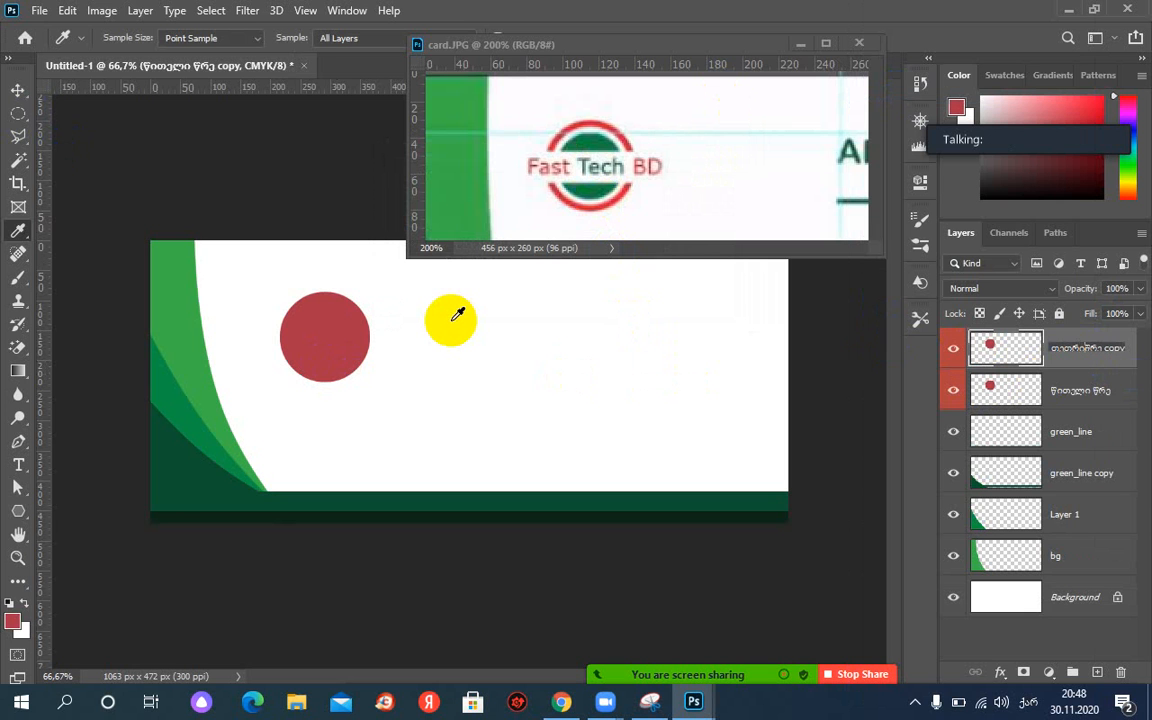
pyautogui.press('Return')
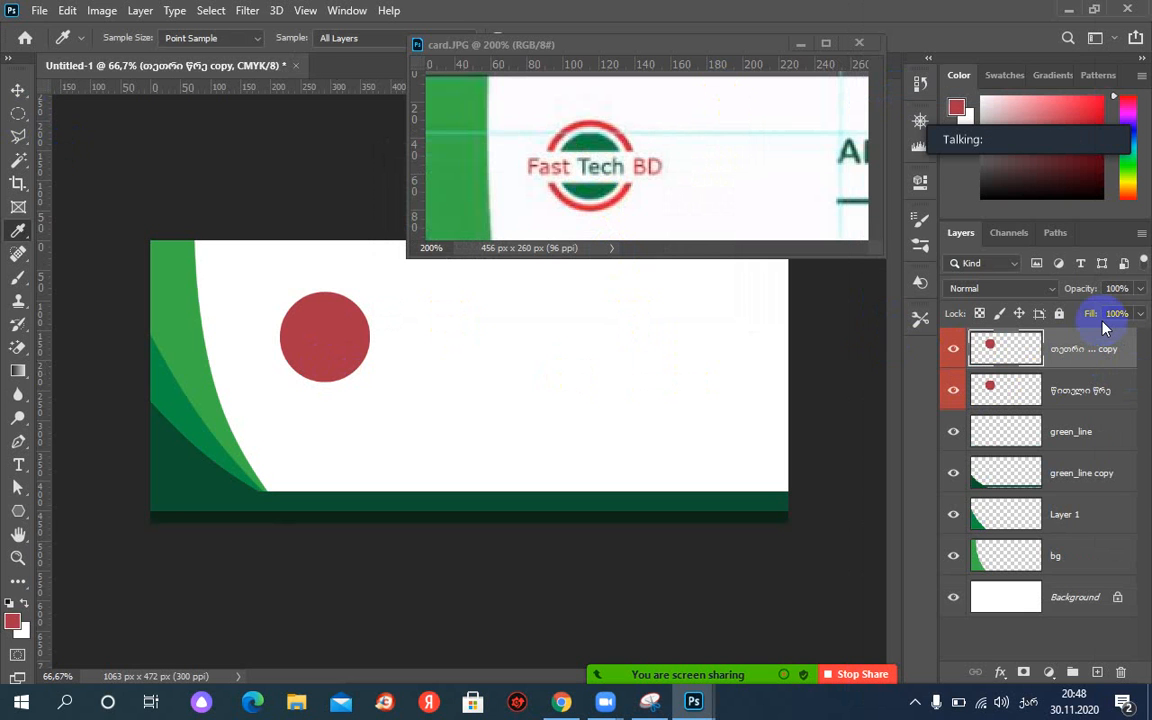
pyautogui.rightClick(953, 352)
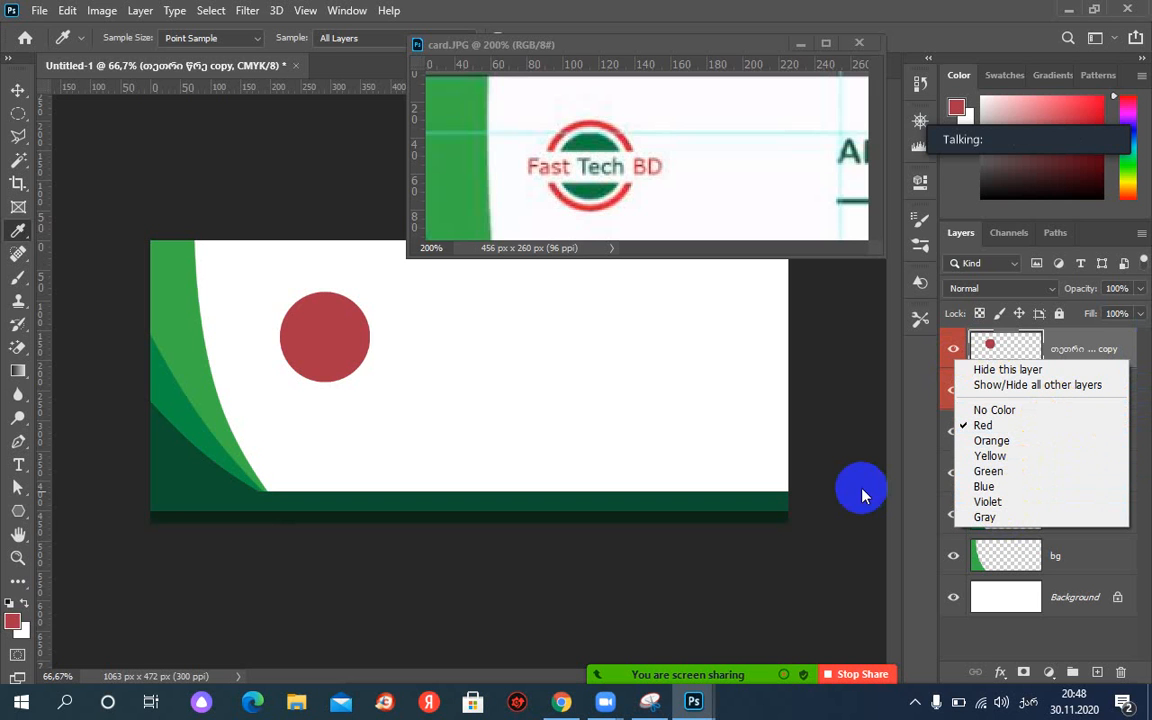
pyautogui.click(1008, 516)
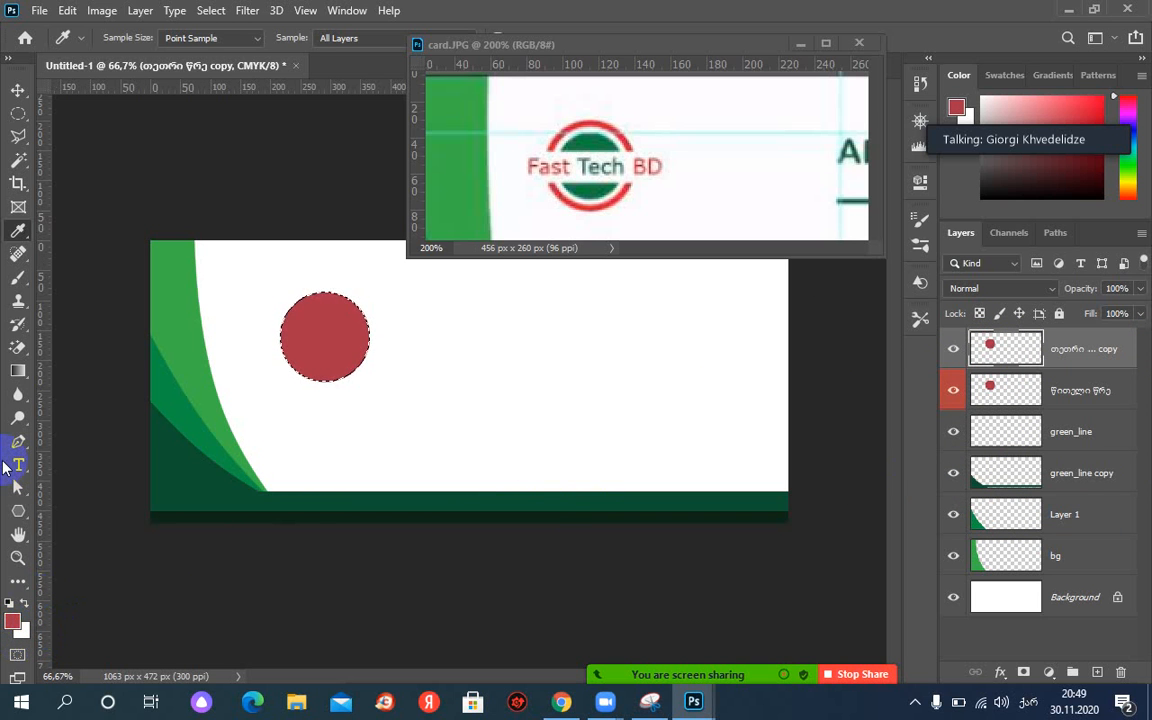
# Fill the copied circle white and shrink it to leave a red ring, then duplicate the layer.
pyautogui.press('Delete')
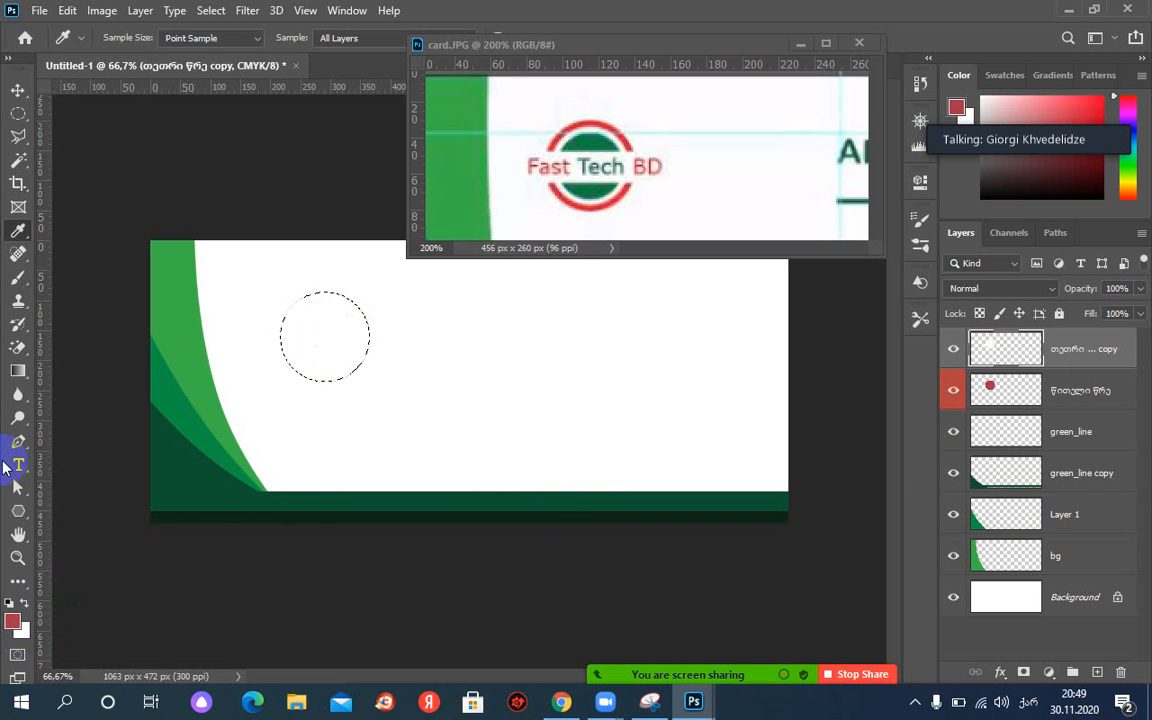
pyautogui.hotkey('ctrl', 'd')
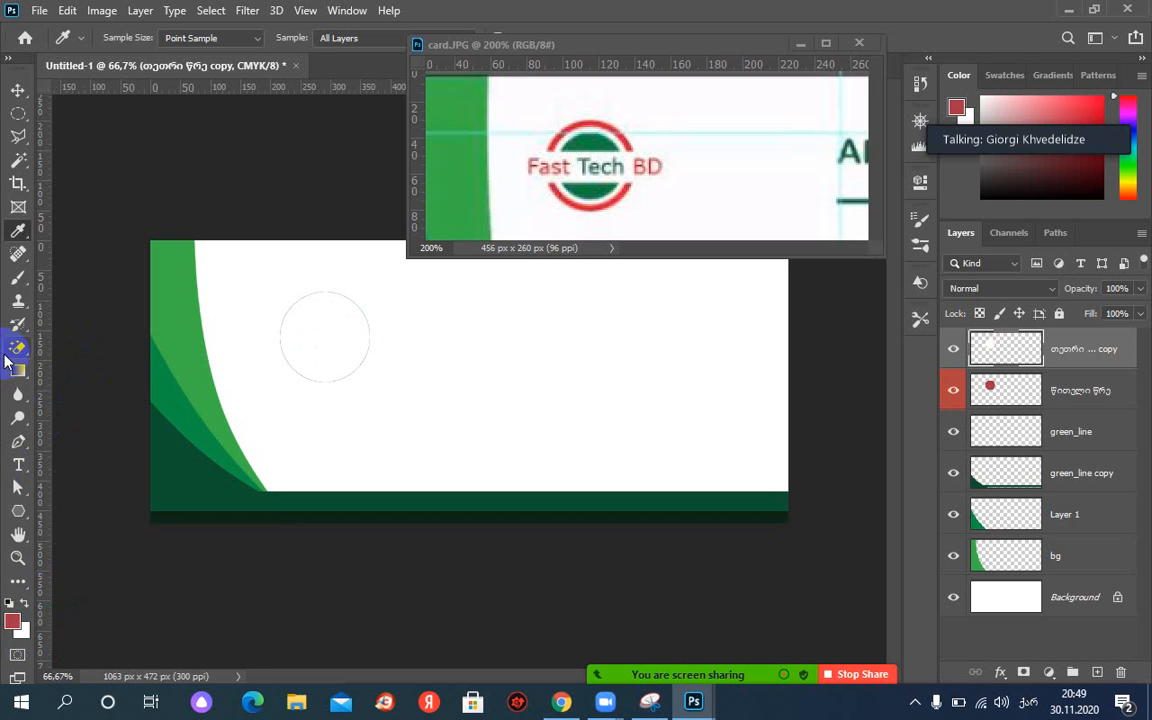
pyautogui.hotkey('ctrl', 't')
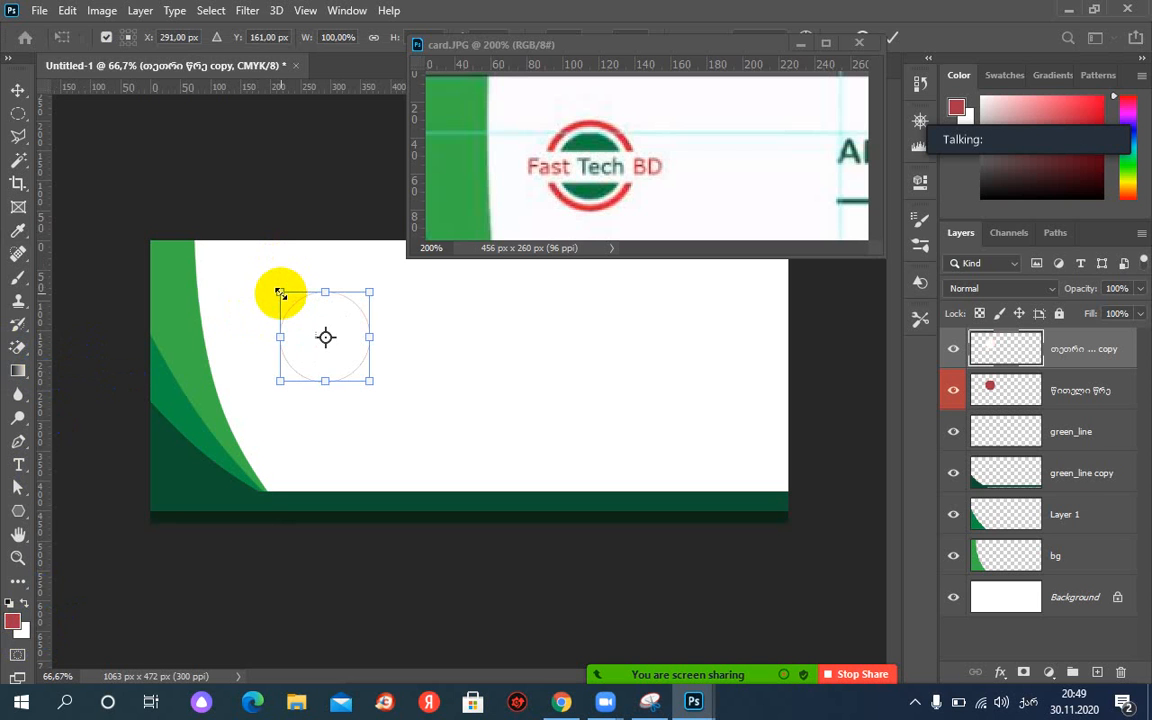
pyautogui.moveTo(282, 293)
pyautogui.mouseDown()
pyautogui.moveTo(301, 301)
pyautogui.moveTo(287, 297)
pyautogui.mouseUp()
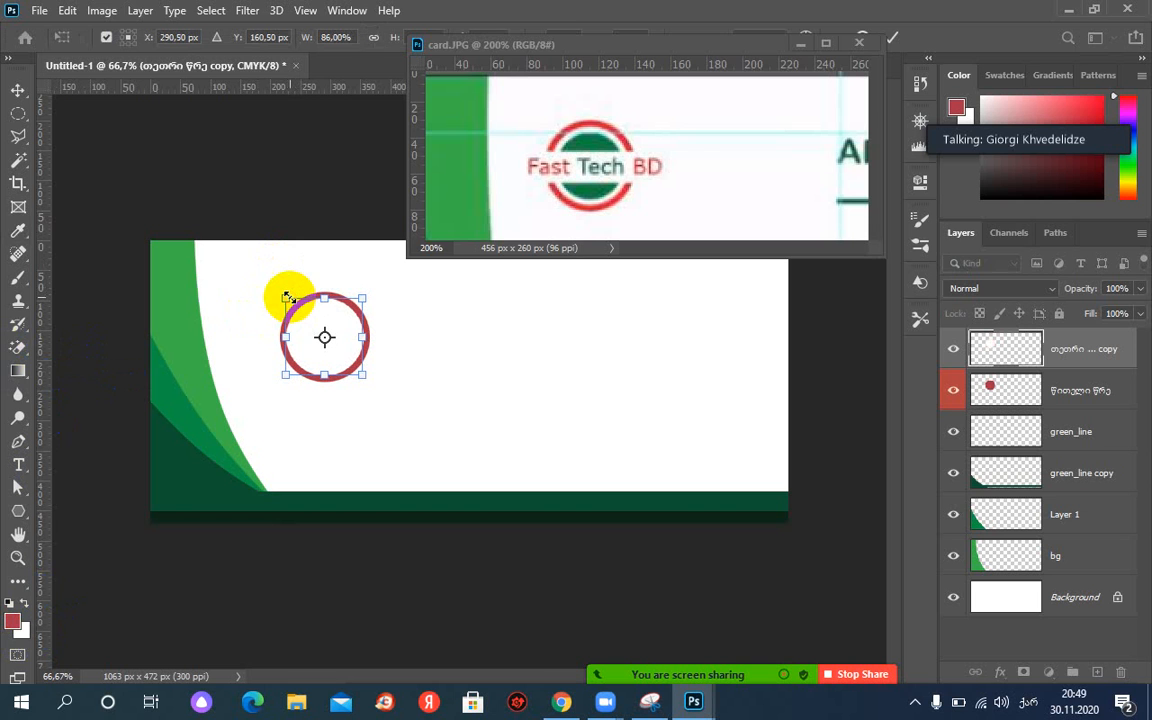
pyautogui.press('Return')
pyautogui.press('i')
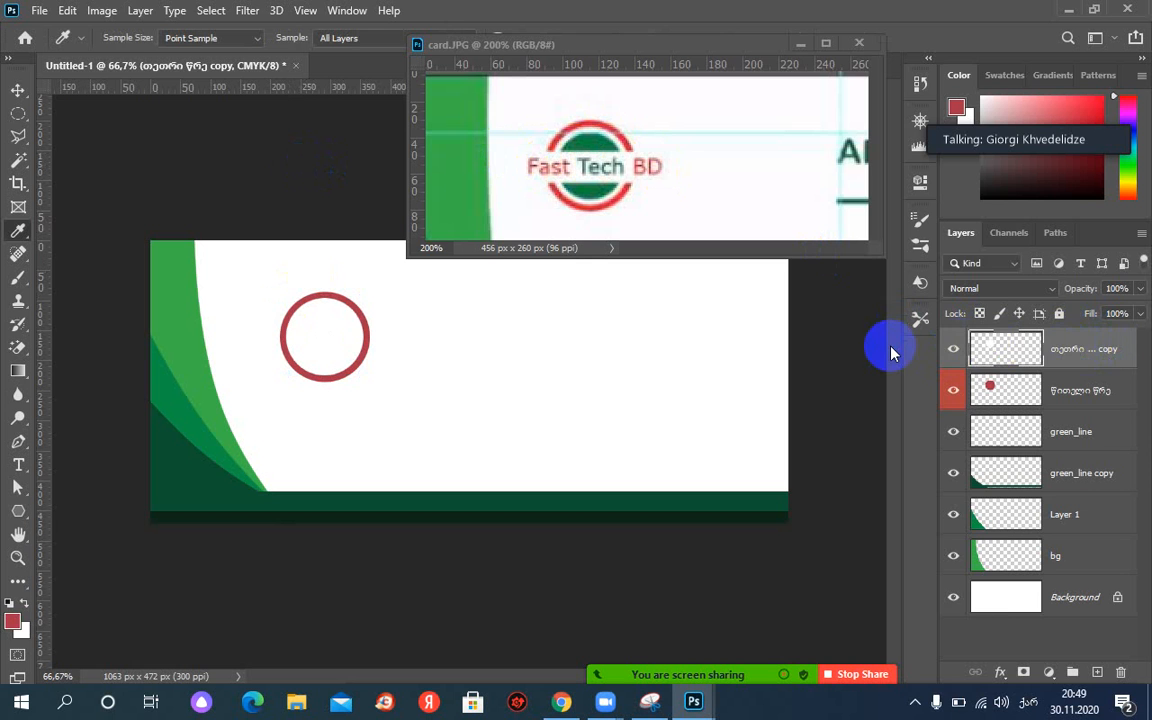
pyautogui.rightClick(1075, 352)
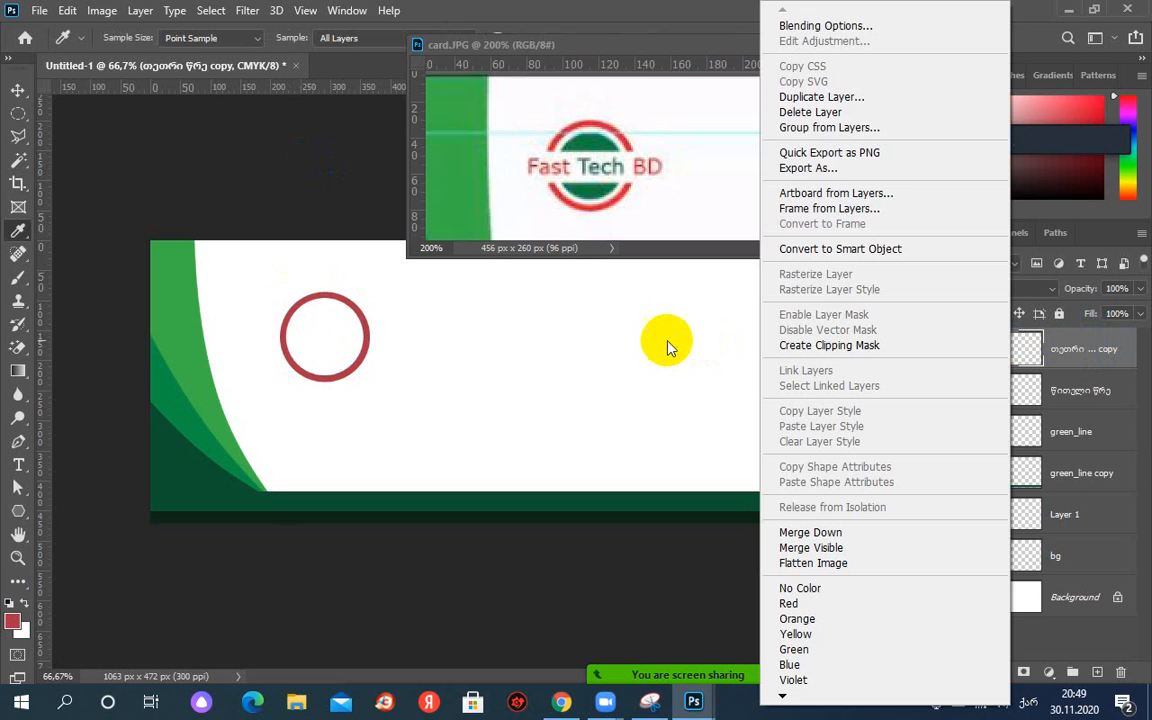
pyautogui.click(775, 97)
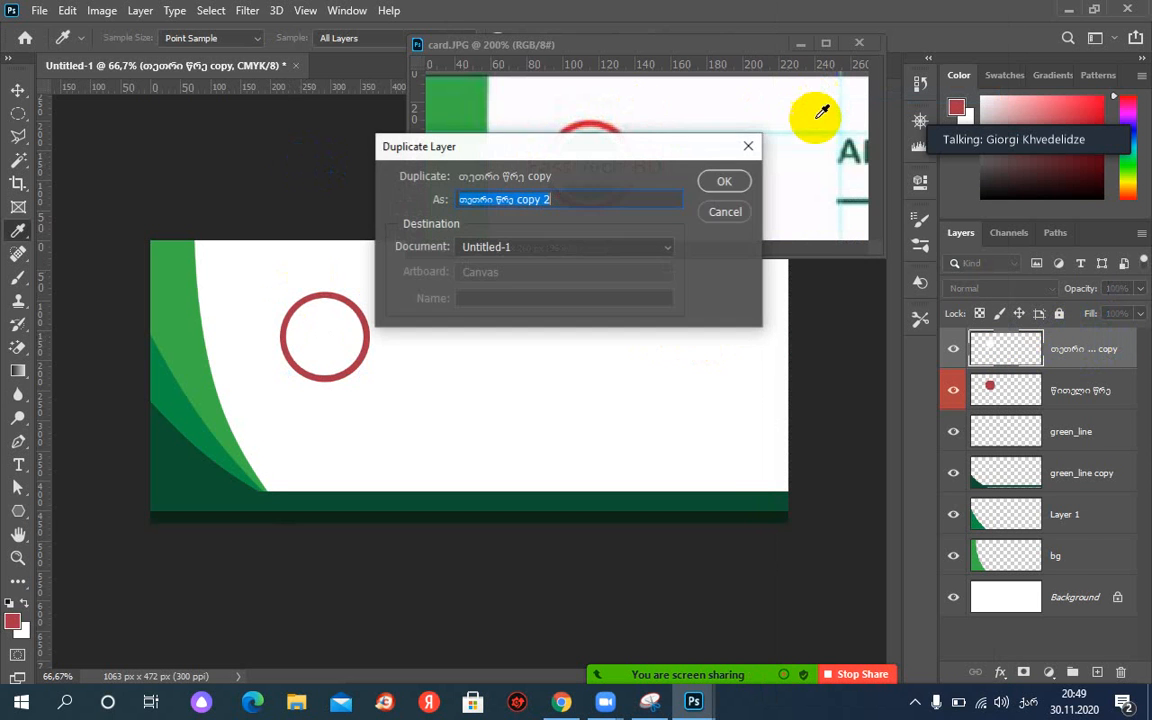
# Create the duplicate as 'მწვანე წრე copy 2' and tag it with a green label.
pyautogui.click(725, 185)
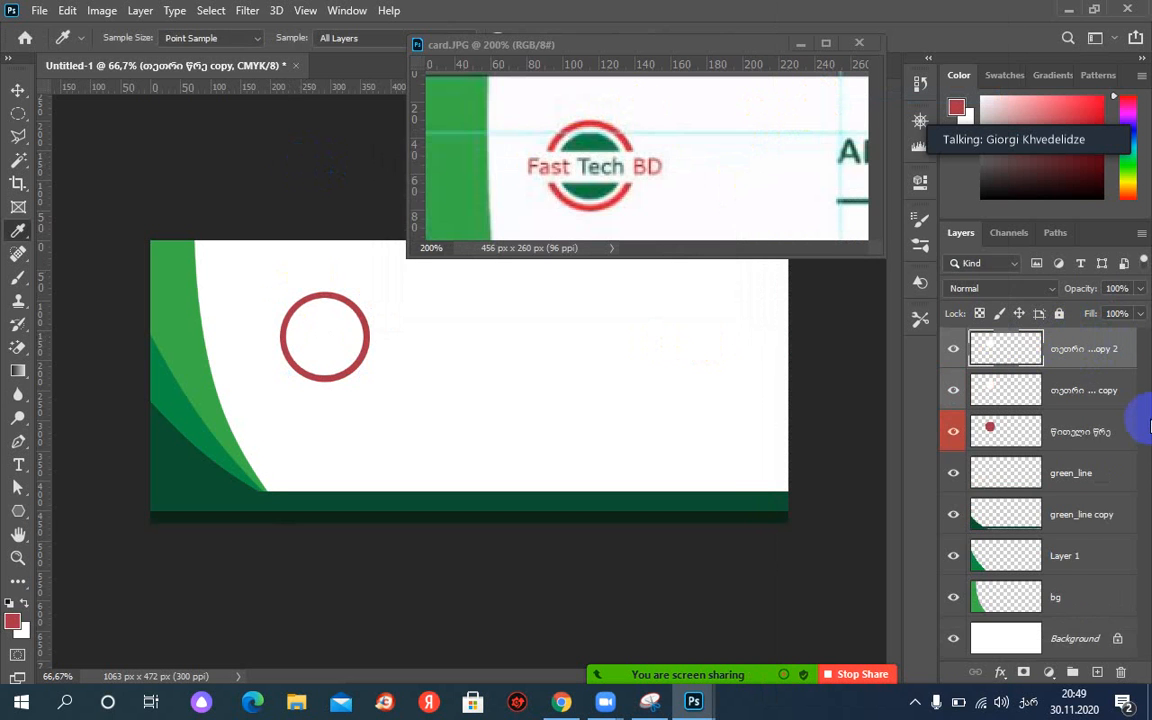
pyautogui.doubleClick(1070, 350)
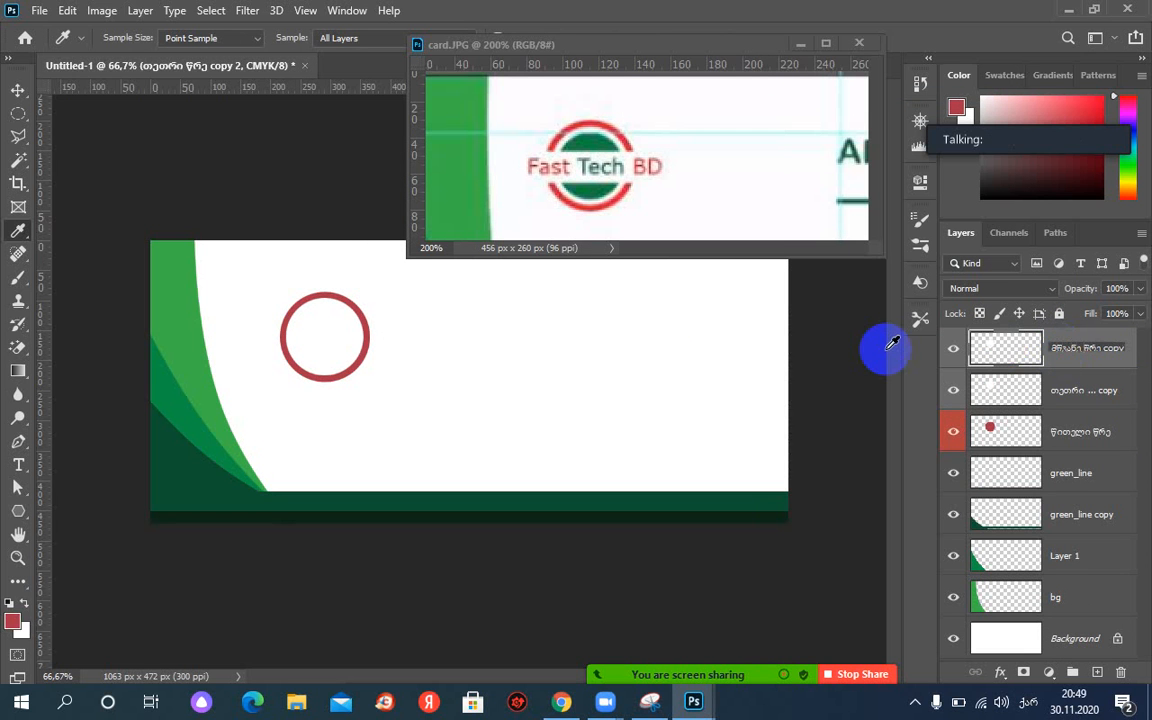
pyautogui.press('Return')
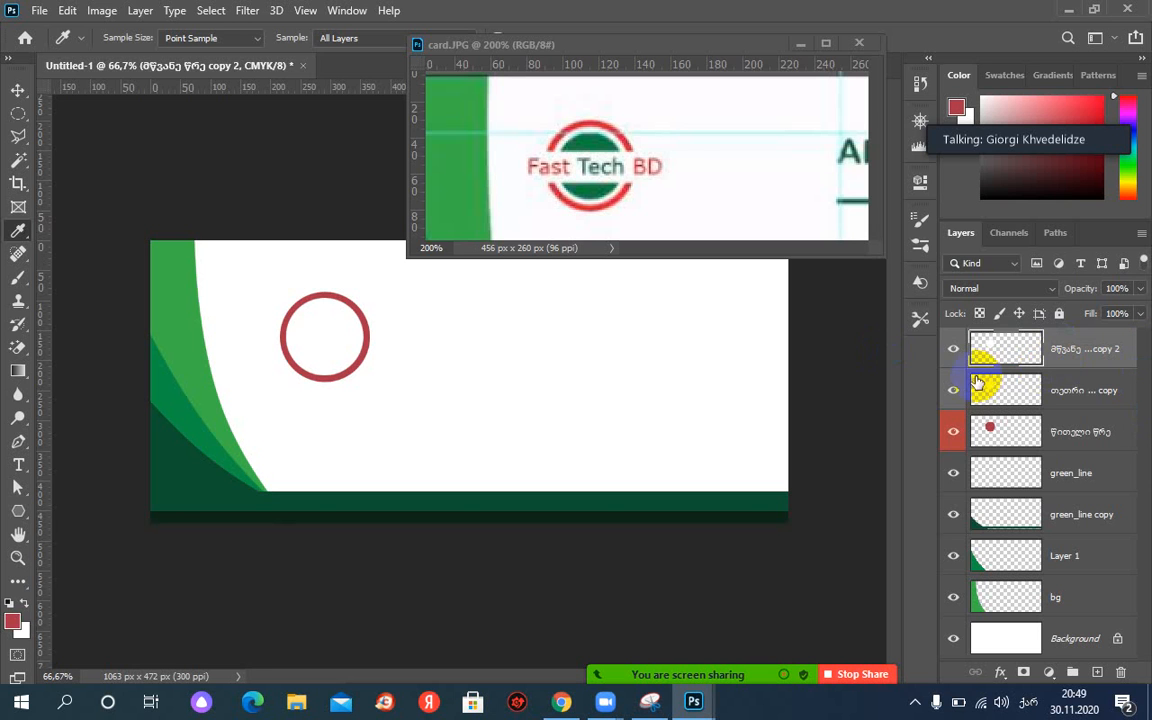
pyautogui.rightClick(957, 365)
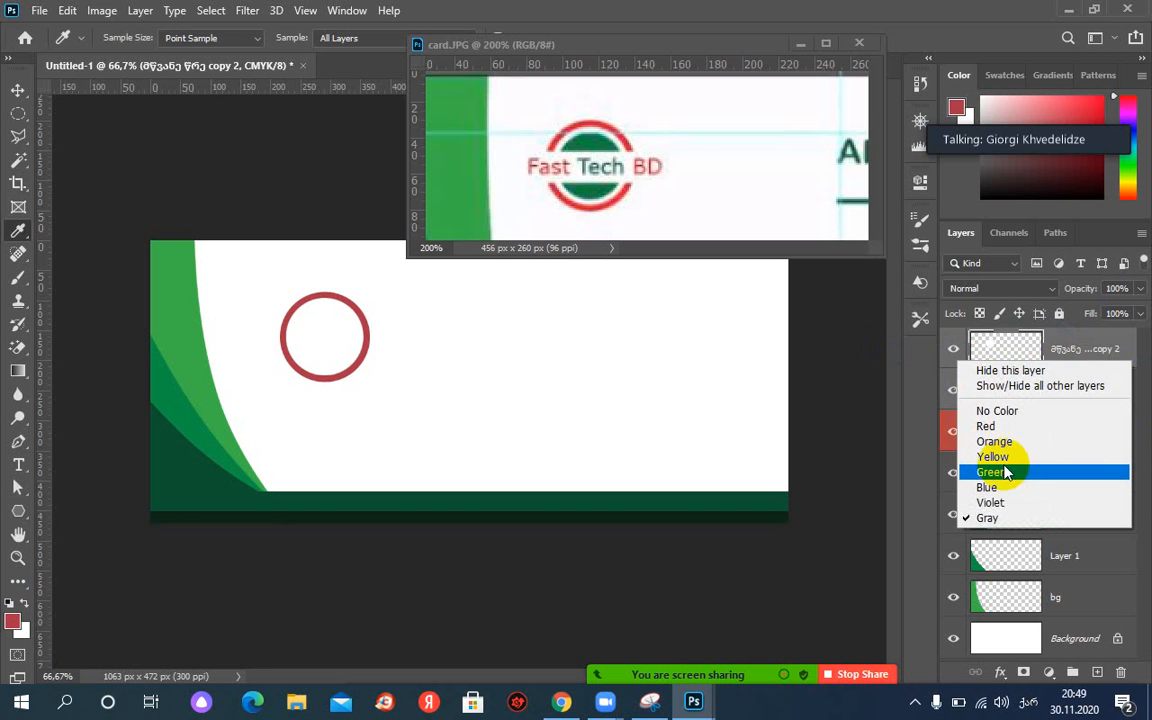
pyautogui.click(990, 471)
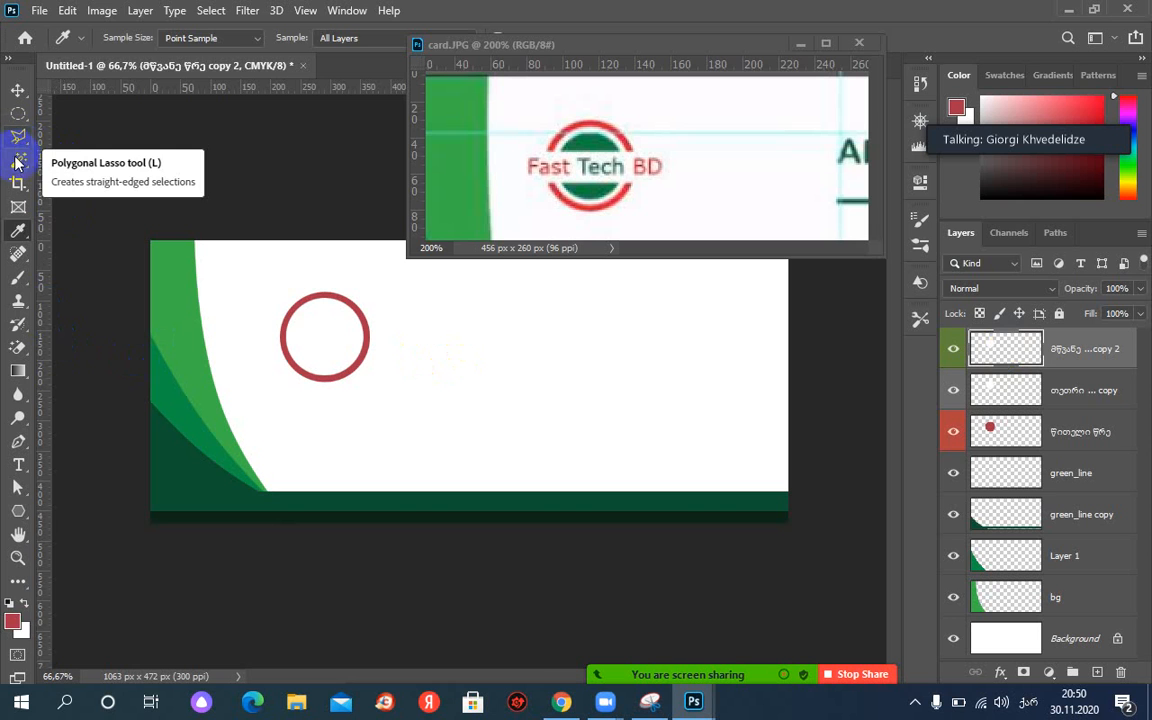
# Magic-wand the ring's interior and fill it with the dark green sampled from the reference logo.
pyautogui.moveTo(15, 160); pyautogui.dragTo(99, 197)
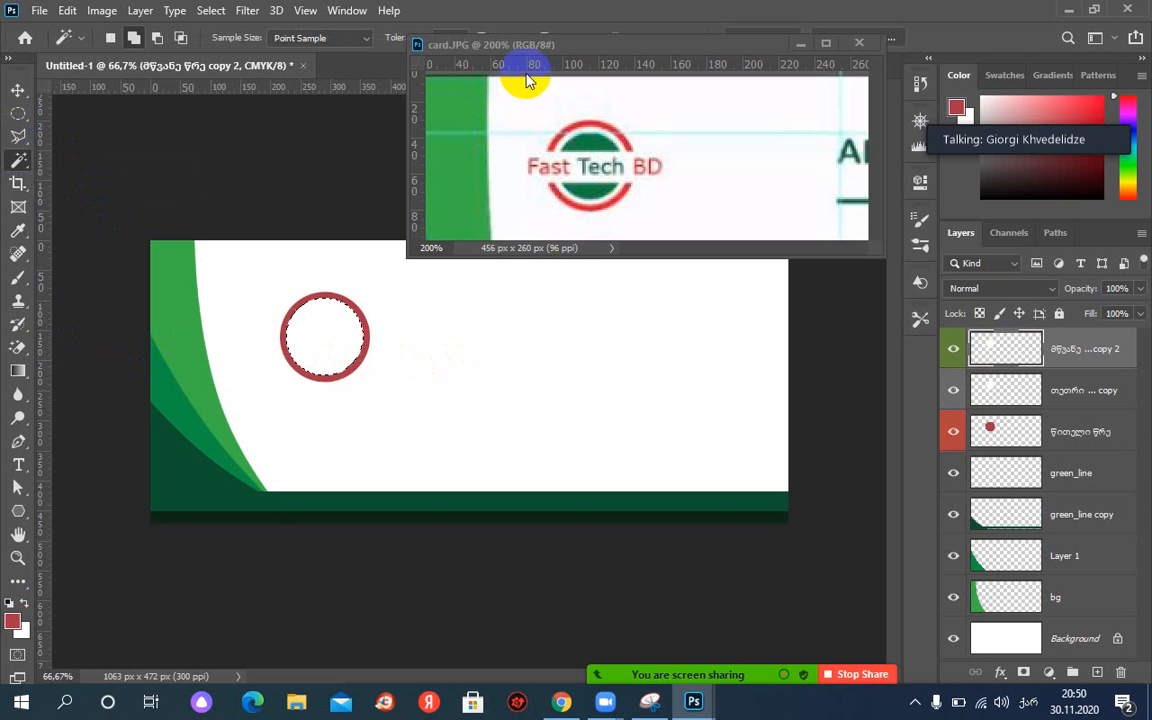
pyautogui.click(627, 47)
pyautogui.moveTo(627, 47); pyautogui.dragTo(638, 95)
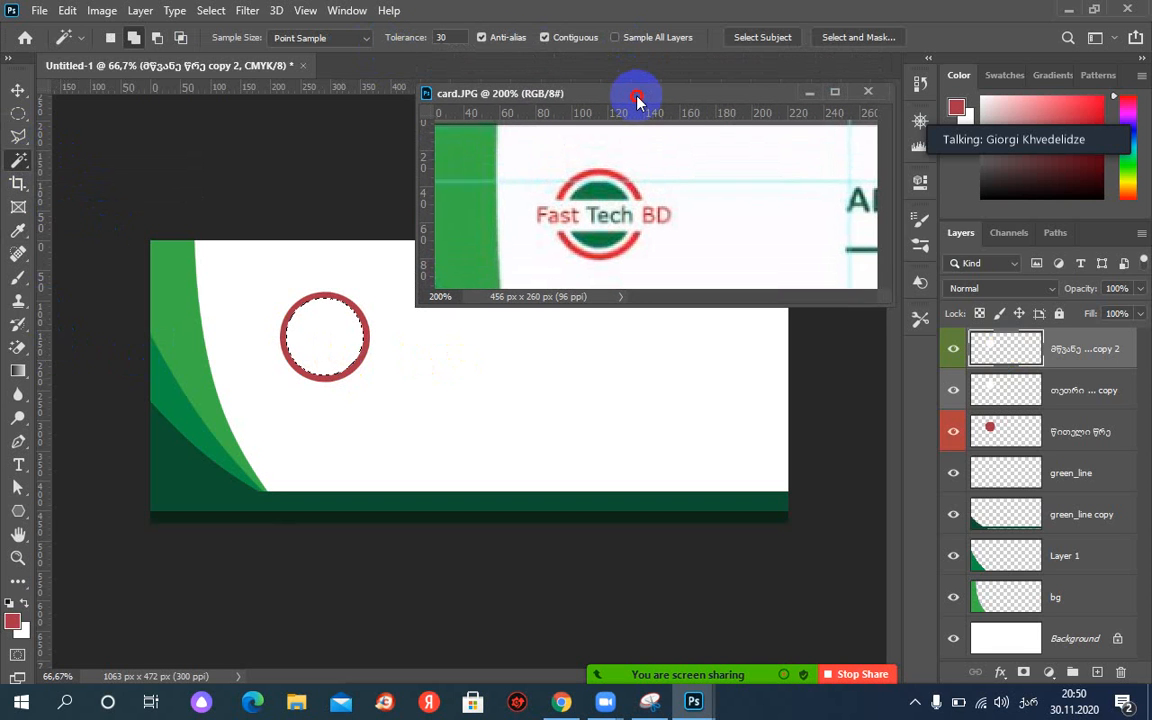
pyautogui.click(330, 343)
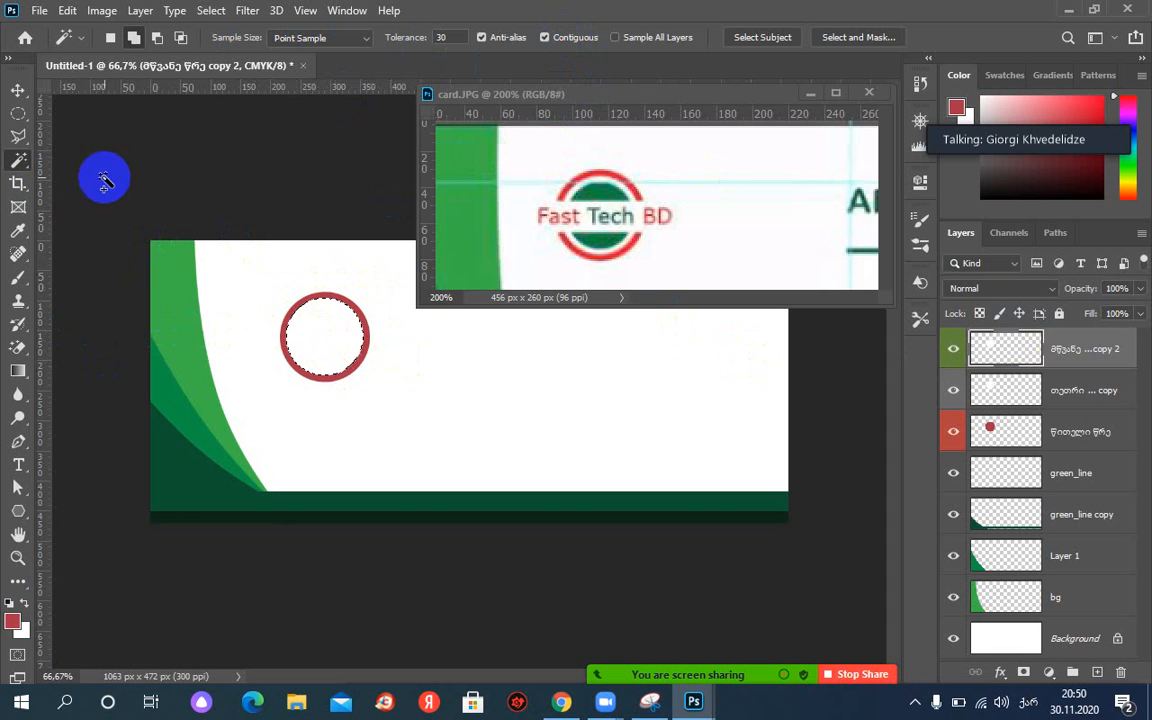
pyautogui.click(18, 232)
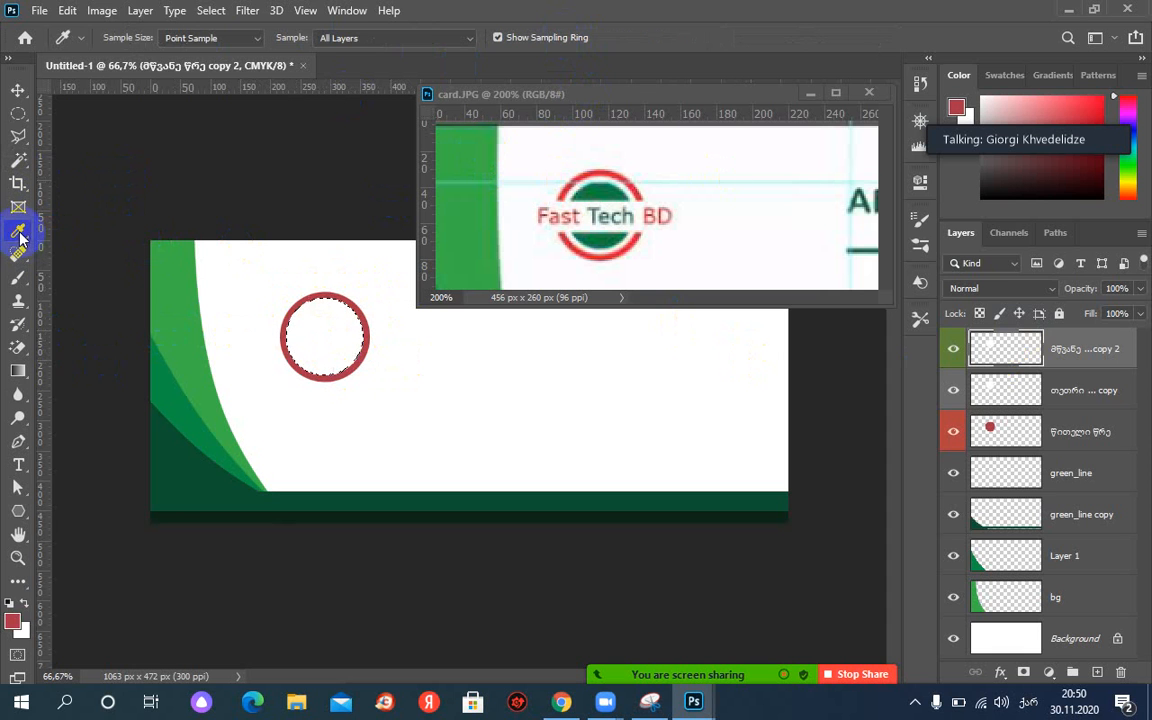
pyautogui.click(607, 203)
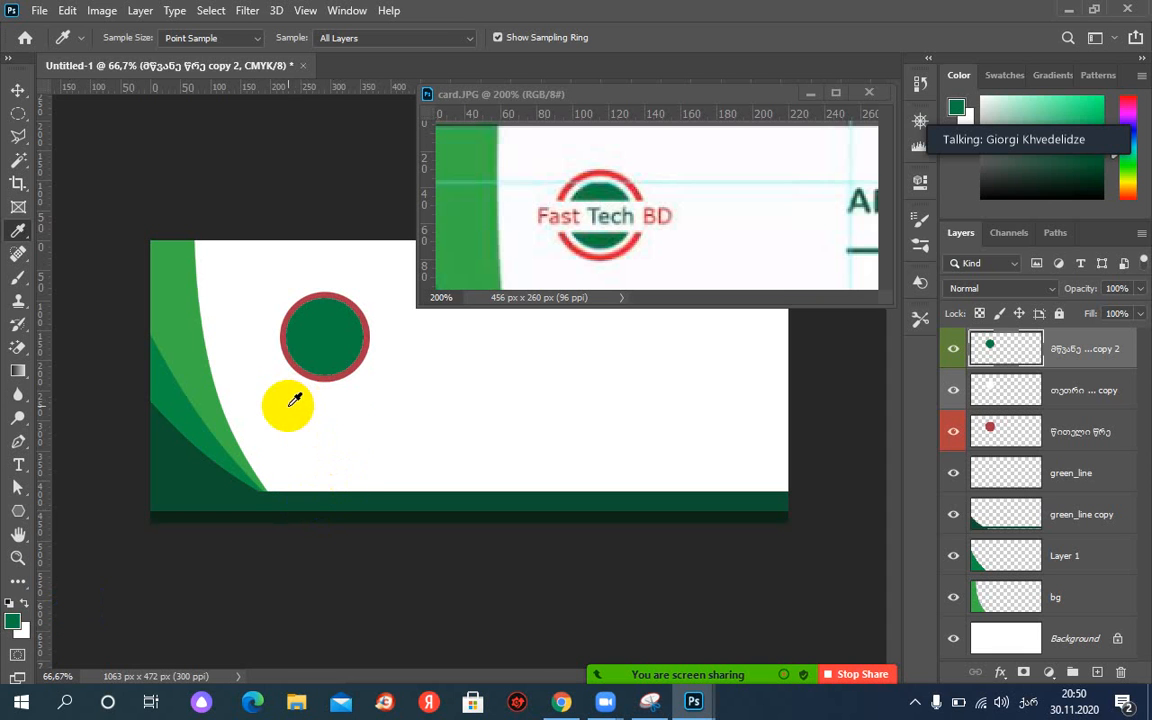
pyautogui.click(67, 12)
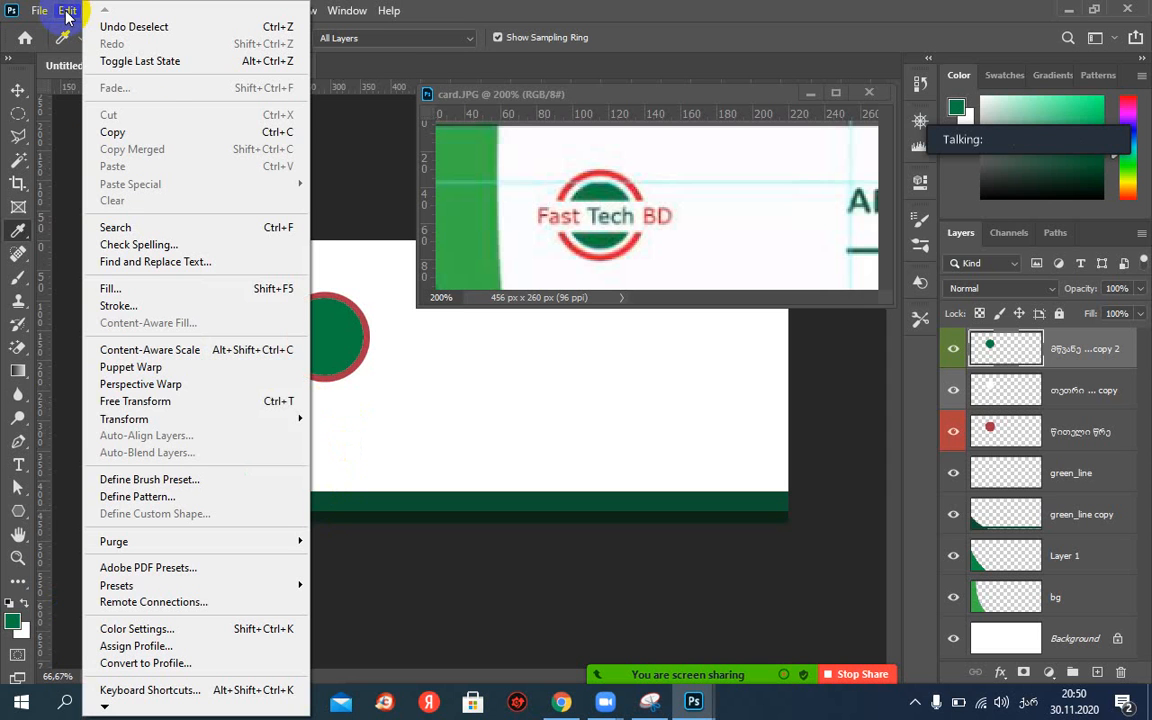
# Scale the green disc to about 77%, leaving a thin white gap inside the red ring.
pyautogui.moveTo(141, 426)
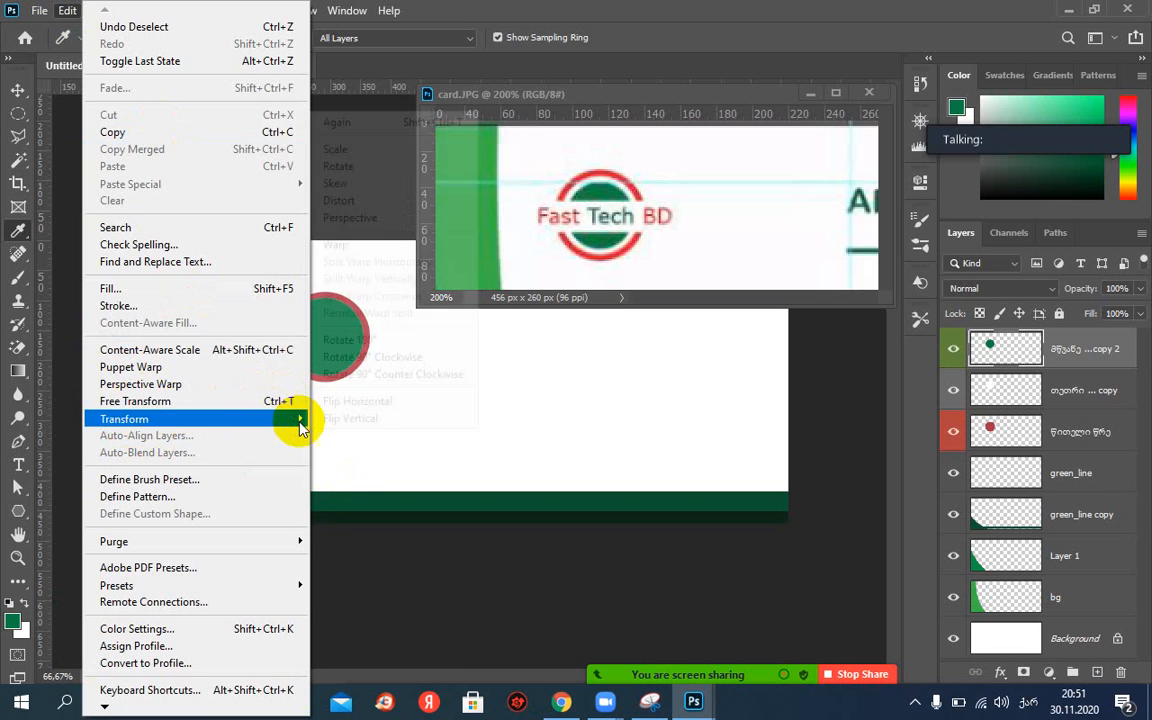
pyautogui.moveTo(308, 420)
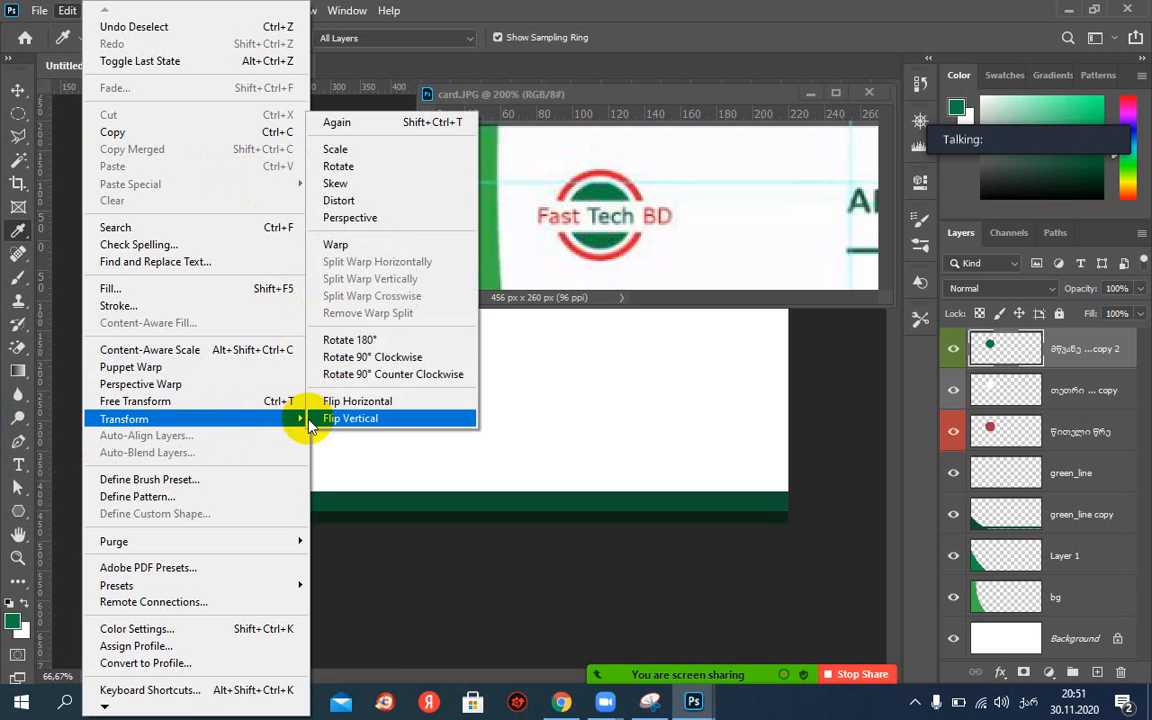
pyautogui.click(377, 160)
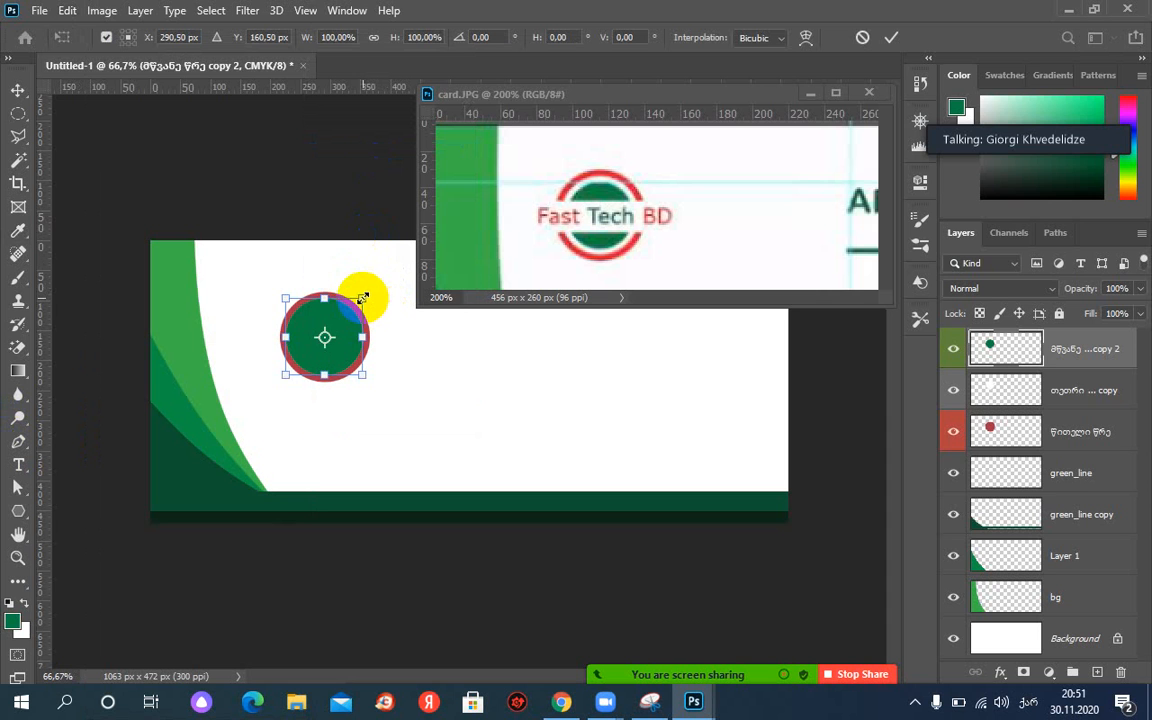
pyautogui.moveTo(361, 299); pyautogui.dragTo(332, 286)
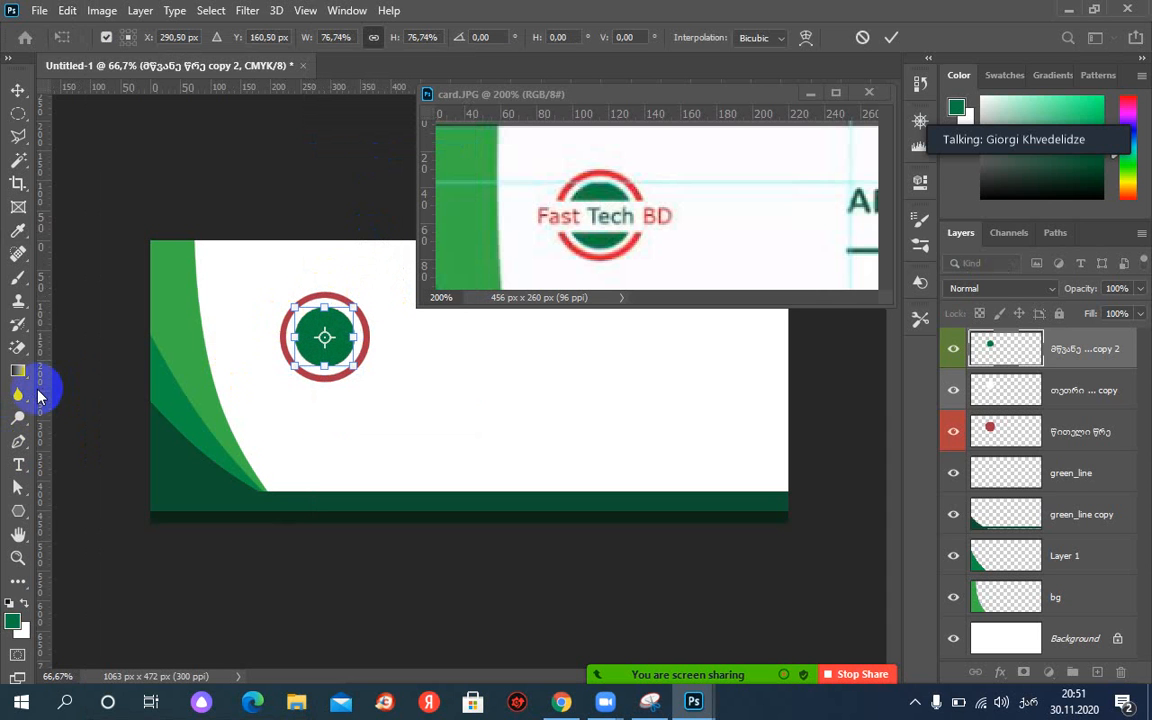
pyautogui.press('Return')
pyautogui.press('i')
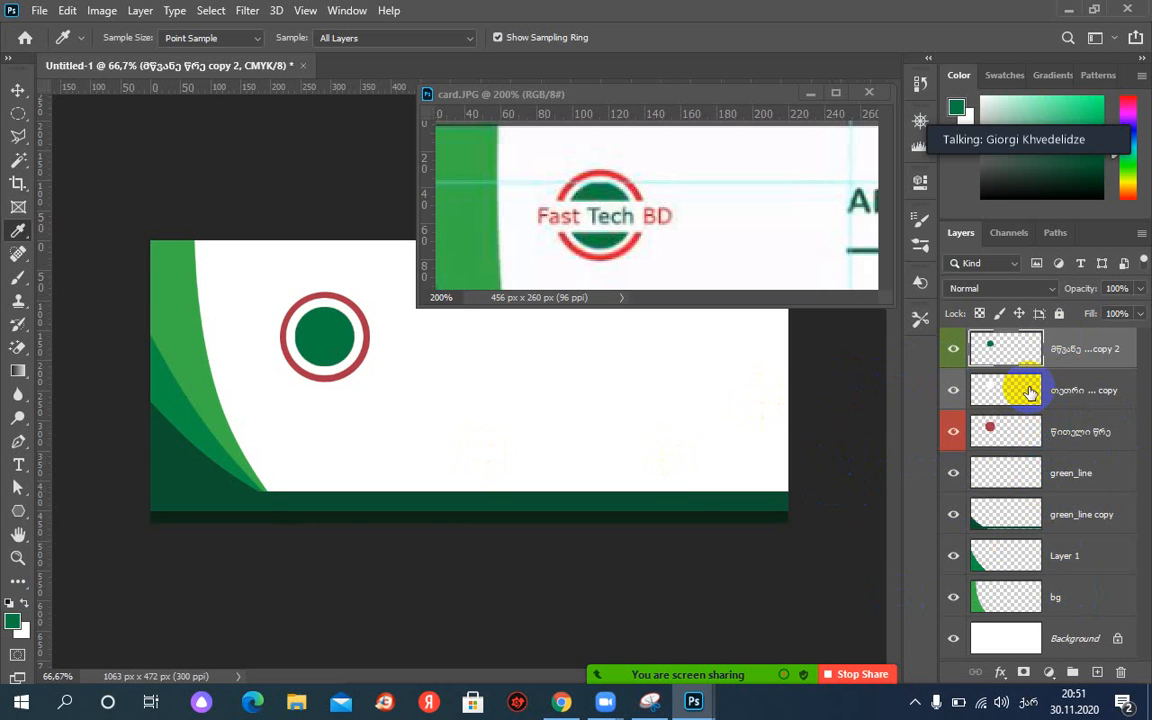
# Select the three circle layers and group them together.
pyautogui.keyDown('ctrl'); pyautogui.click(1101, 394); pyautogui.keyUp('ctrl')
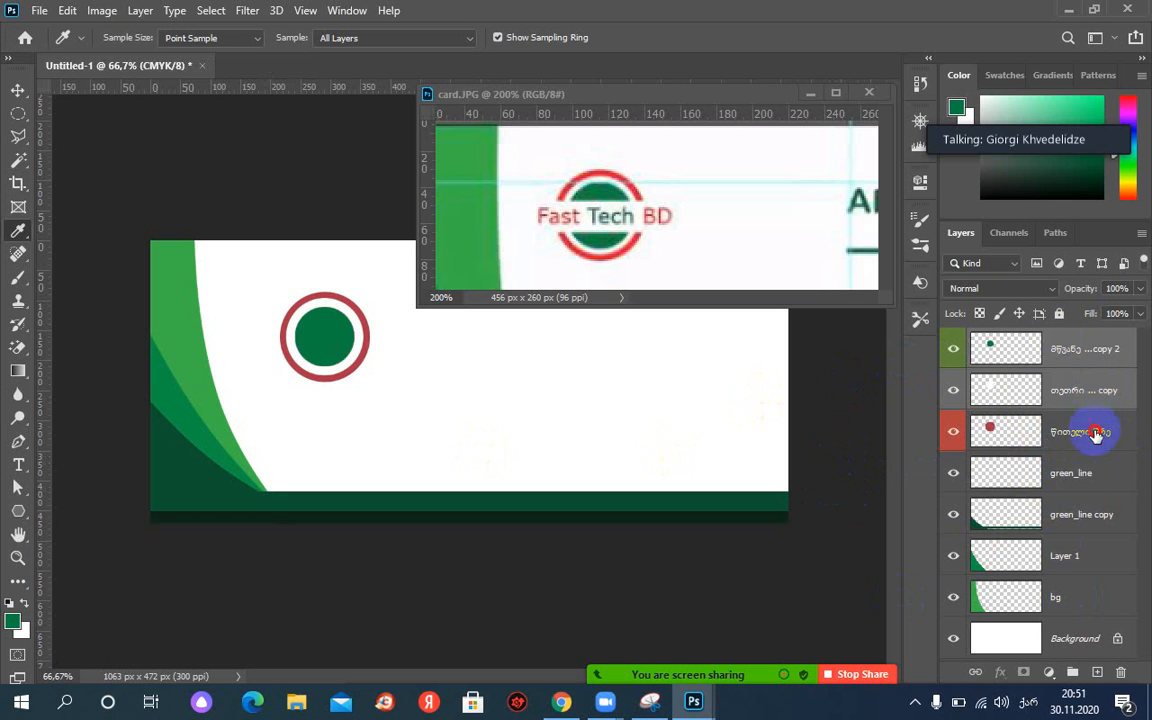
pyautogui.keyDown('ctrl'); pyautogui.click(1091, 433); pyautogui.keyUp('ctrl')
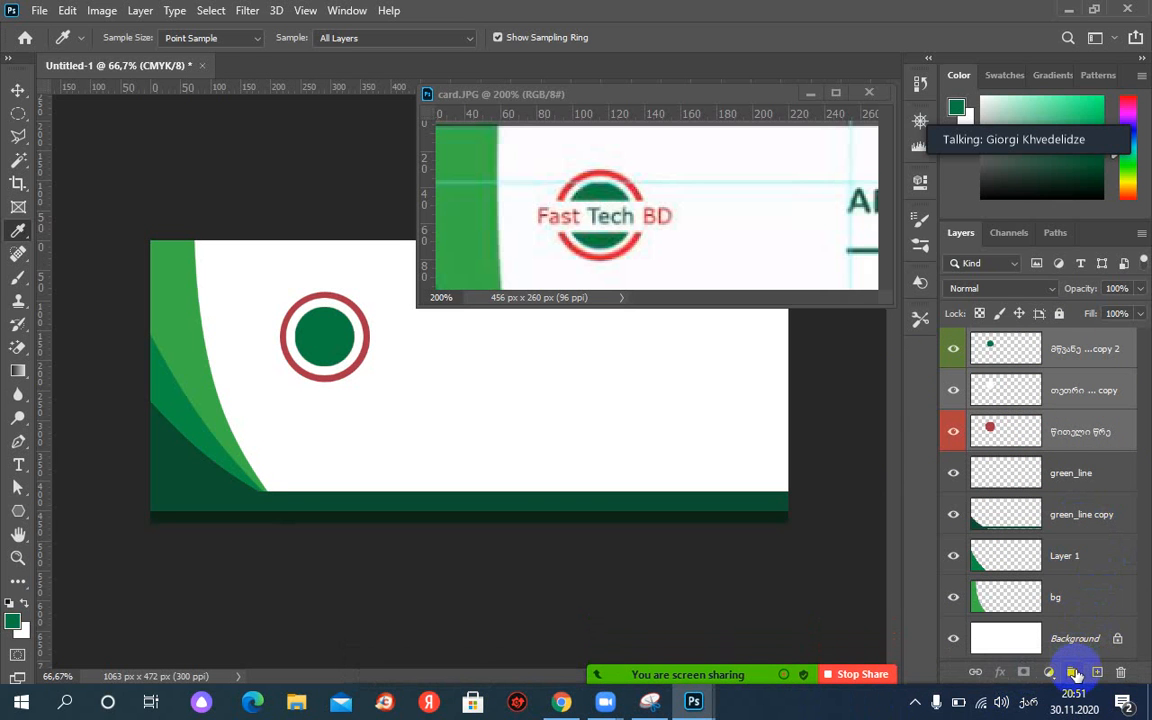
pyautogui.click(1073, 673)
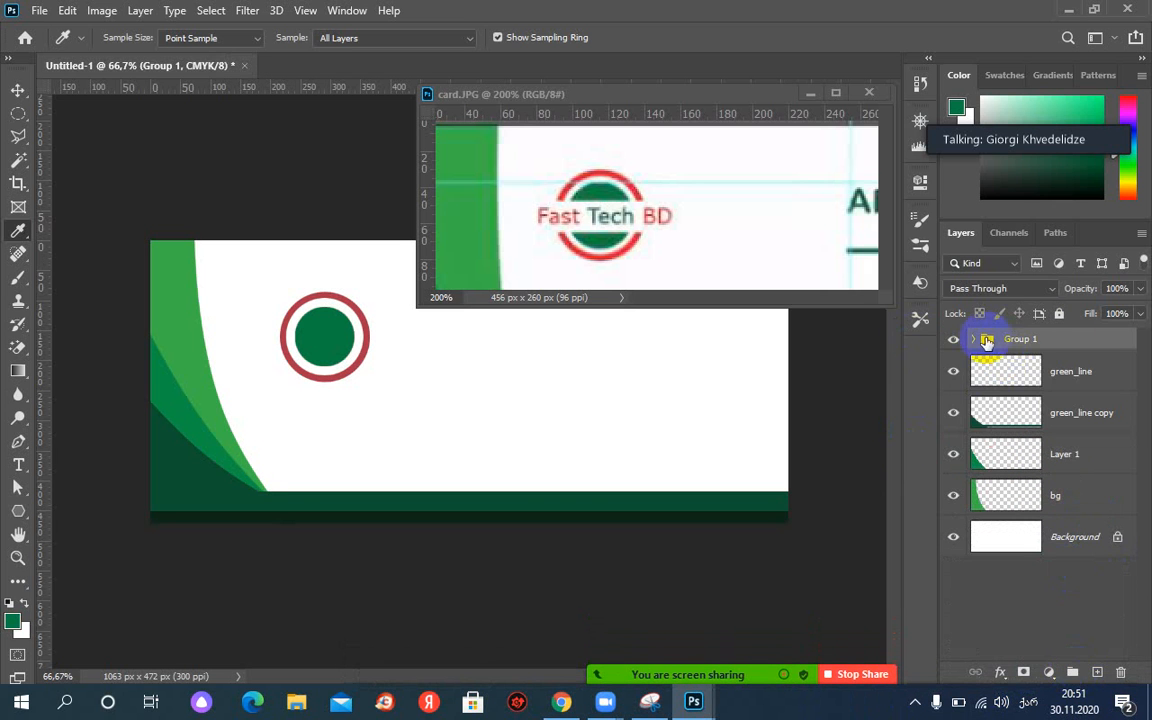
# Rename Group 1 to 'ლოგო'.
pyautogui.click(972, 339)
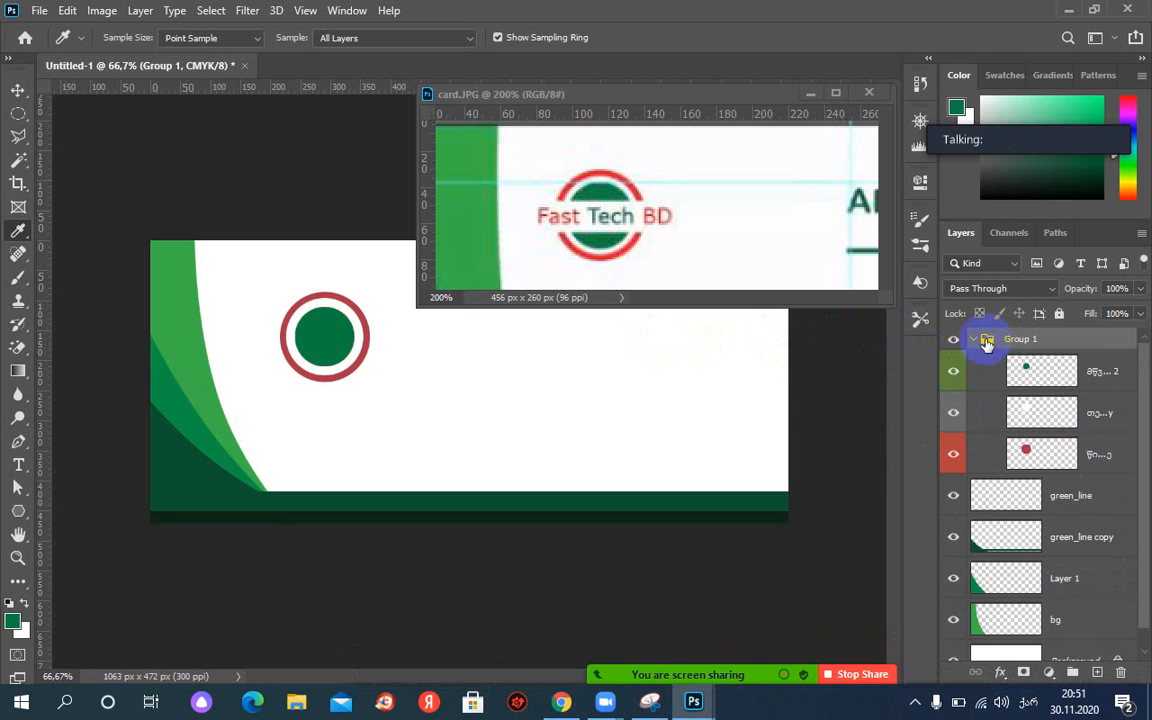
pyautogui.click(975, 340)
pyautogui.click(849, 339)
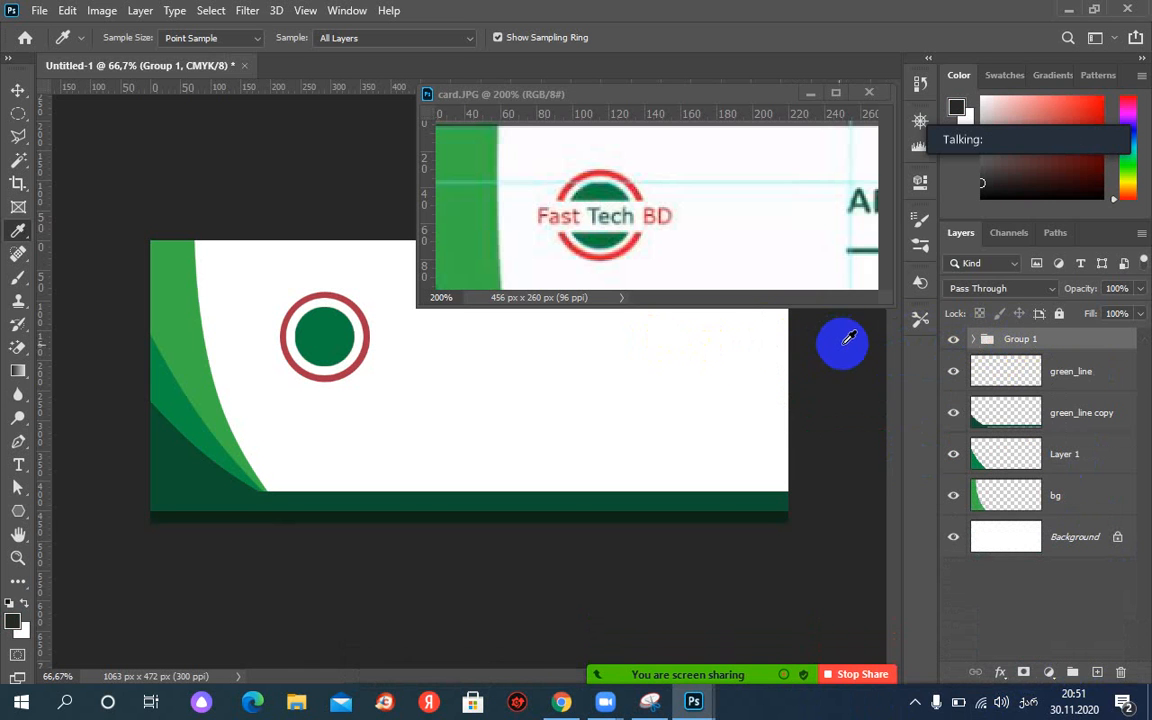
pyautogui.click(1022, 340)
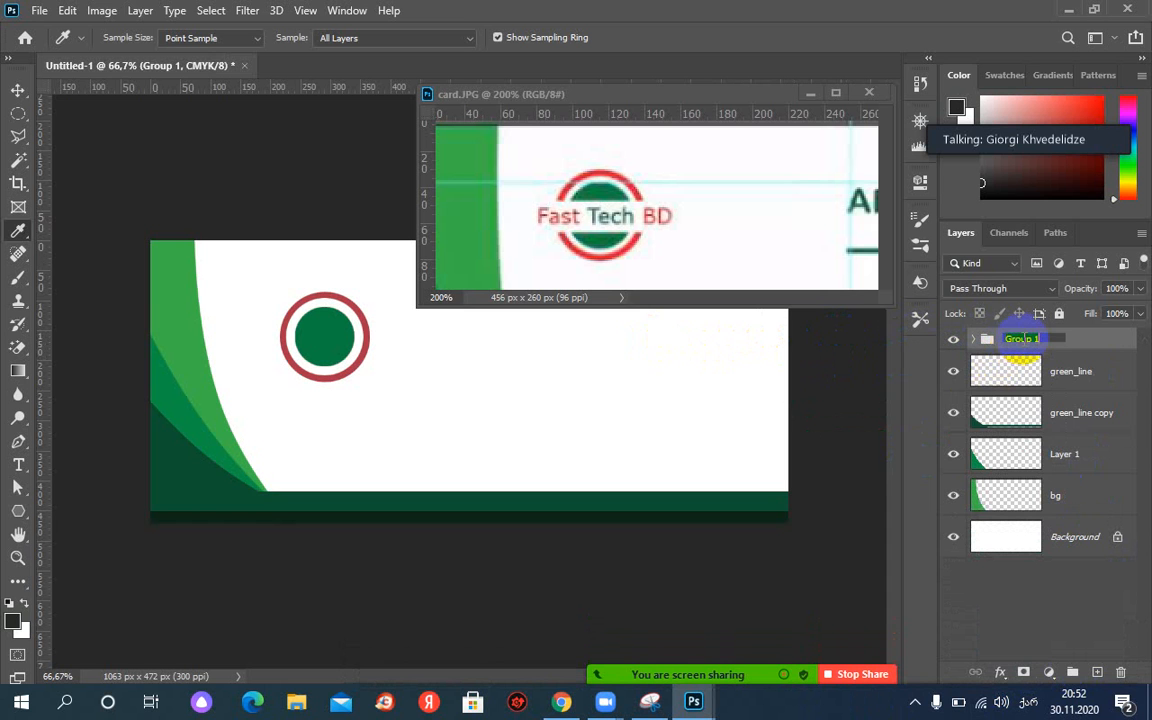
pyautogui.write('ლოგო')
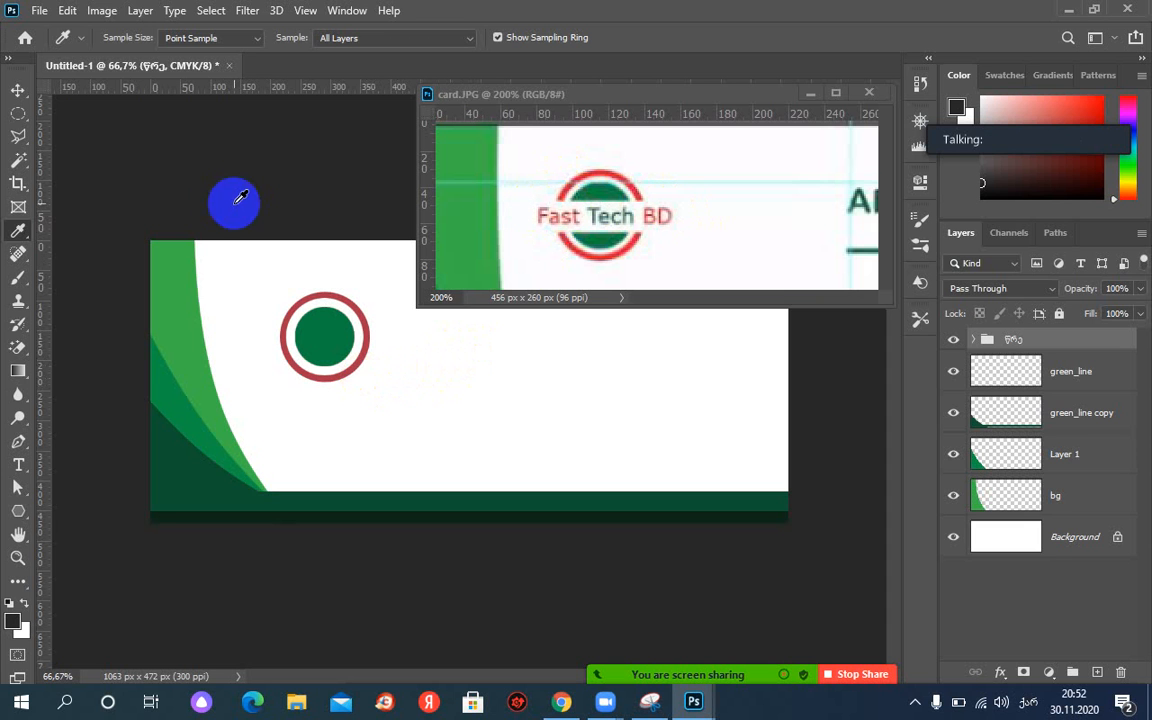
# Select a thin horizontal strip across the logo with the Rectangular Marquee.
pyautogui.click(18, 113)
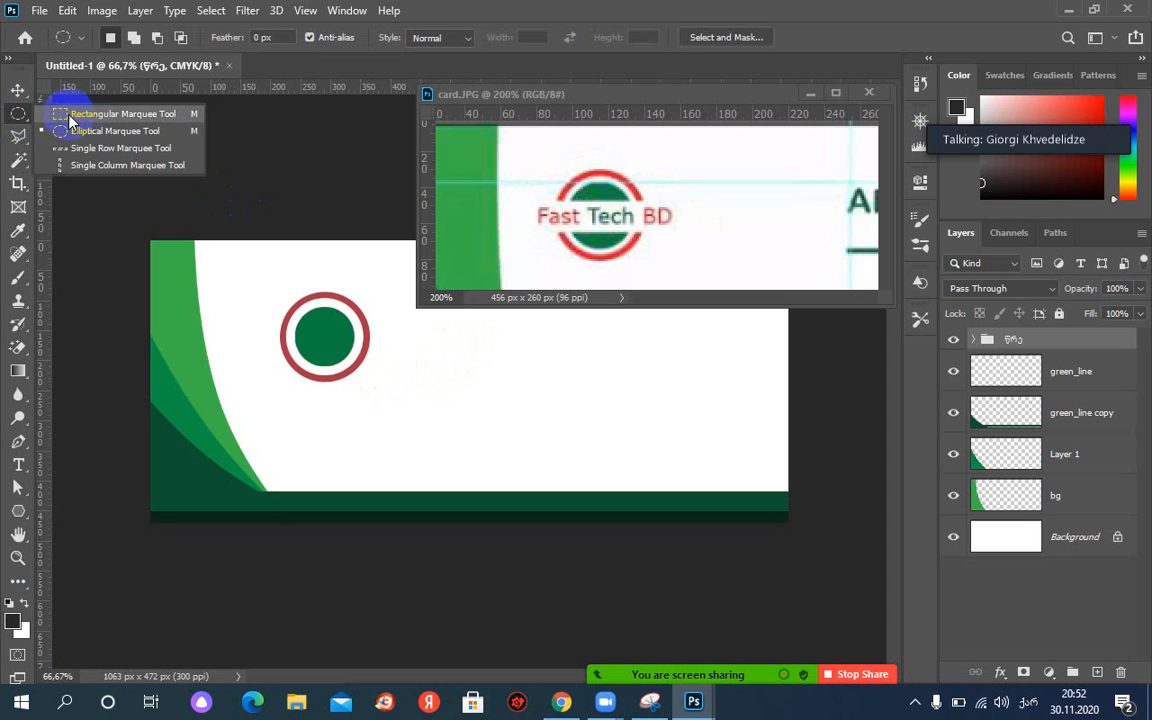
pyautogui.click(70, 114)
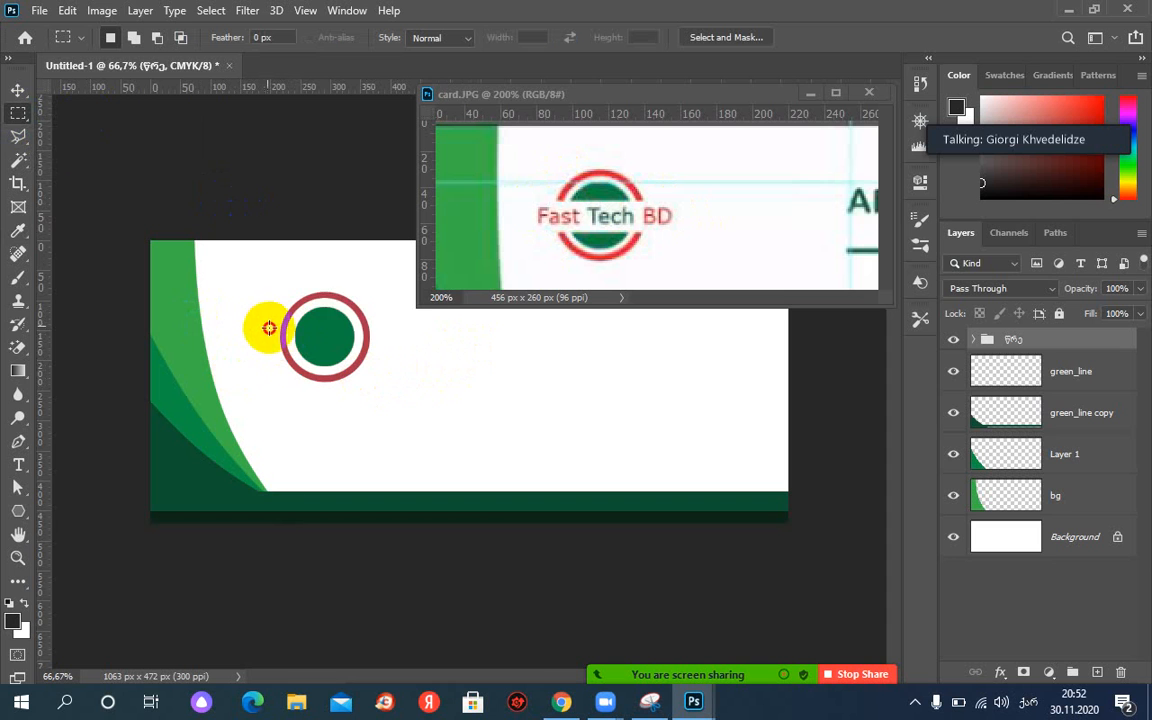
pyautogui.moveTo(263, 324); pyautogui.dragTo(401, 343)
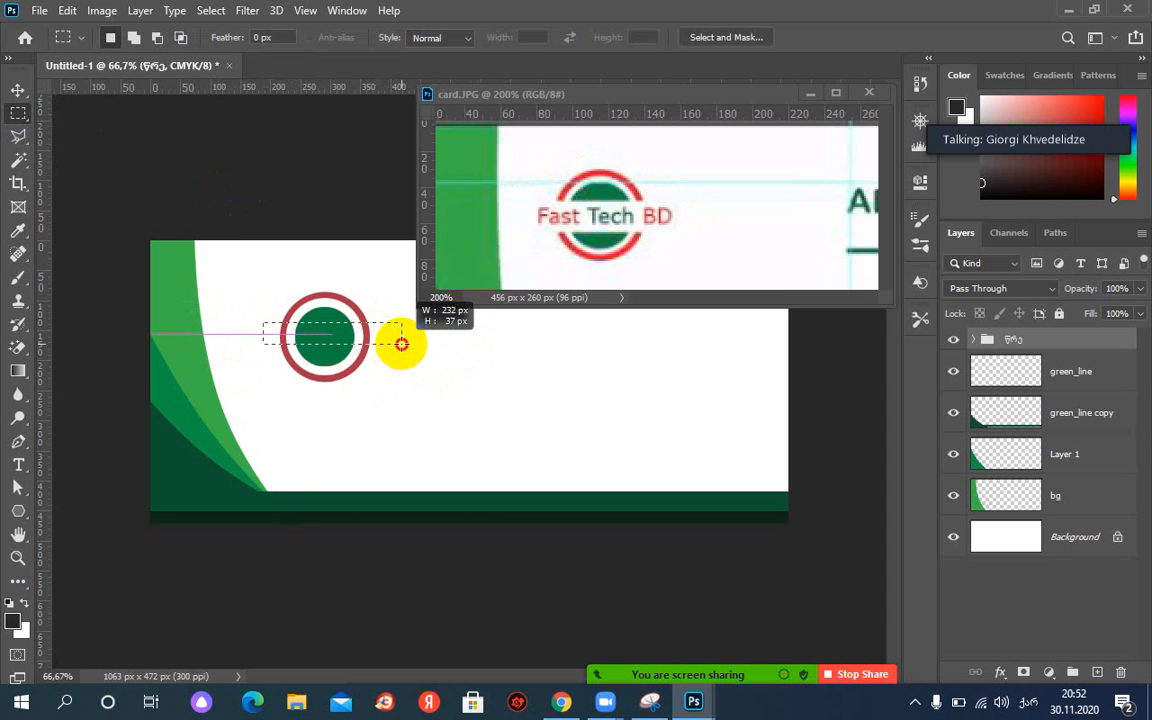
pyautogui.moveTo(404, 344); pyautogui.dragTo(405, 344)
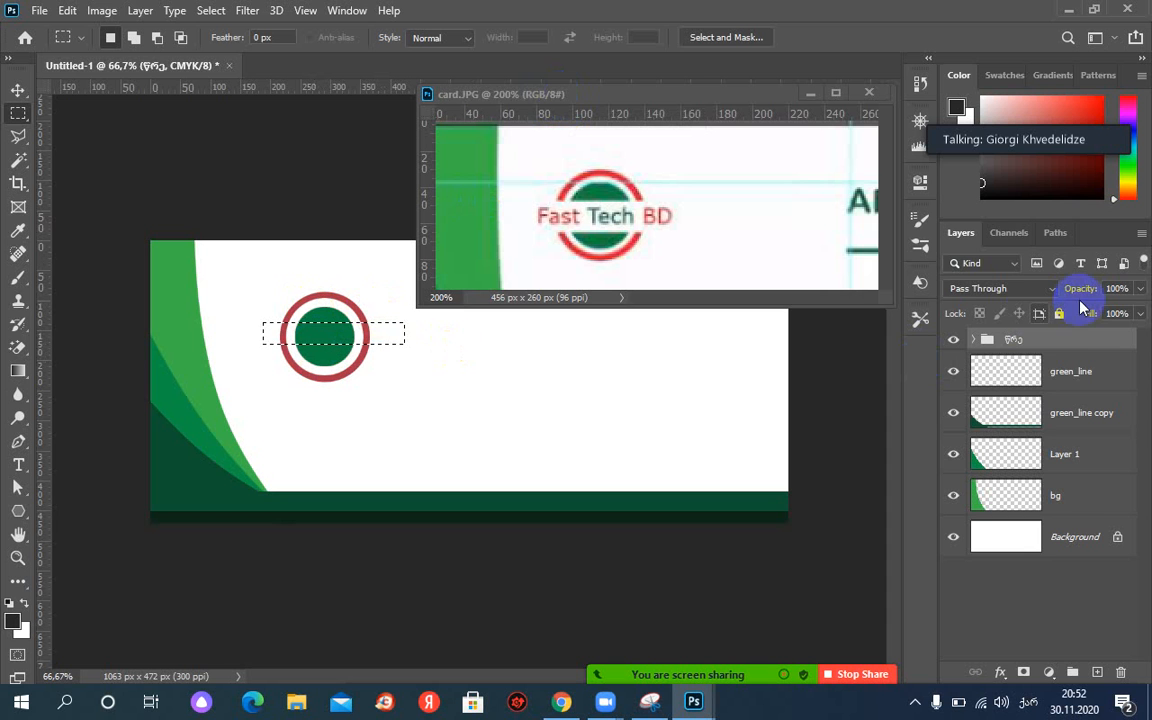
# Add a layer named ტექსტი above the logo group, fill the strip white, and deselect.
pyautogui.click(1005, 369)
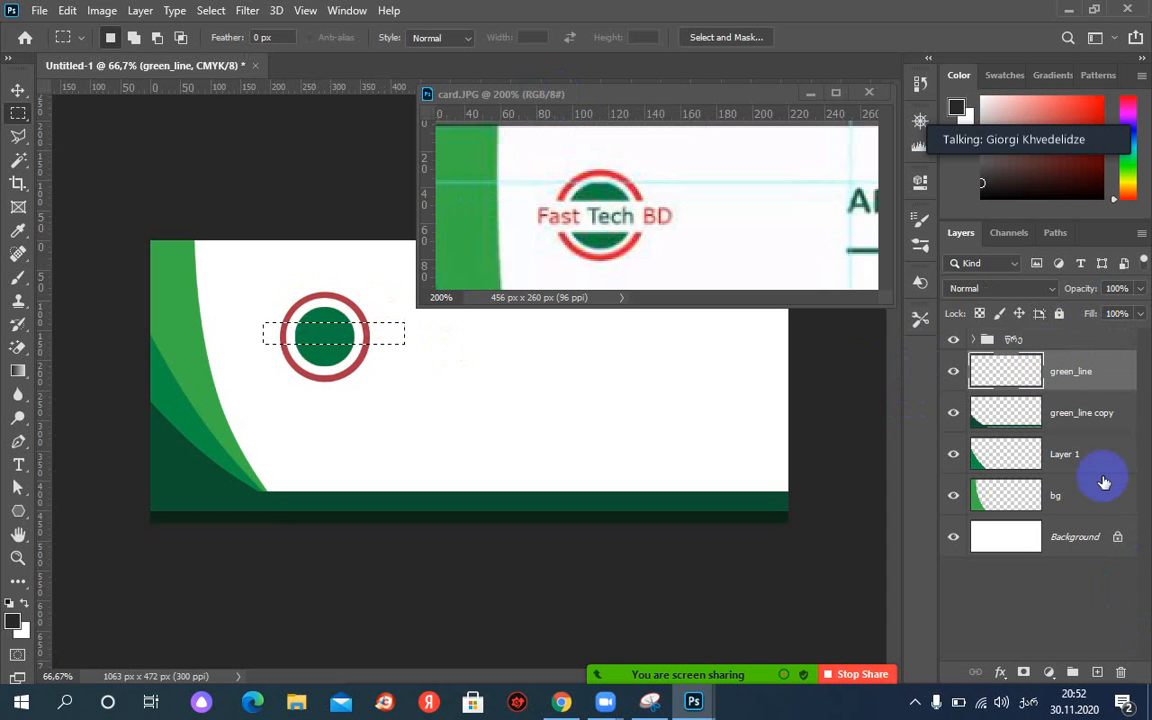
pyautogui.click(1061, 342)
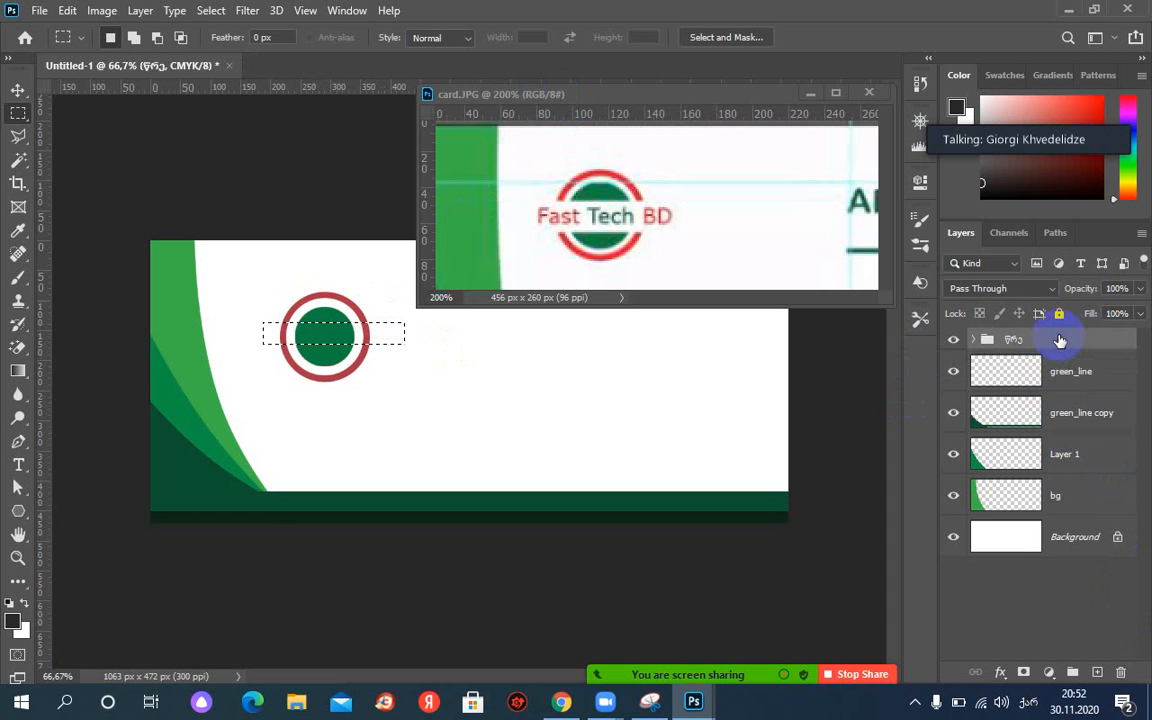
pyautogui.click(1100, 673)
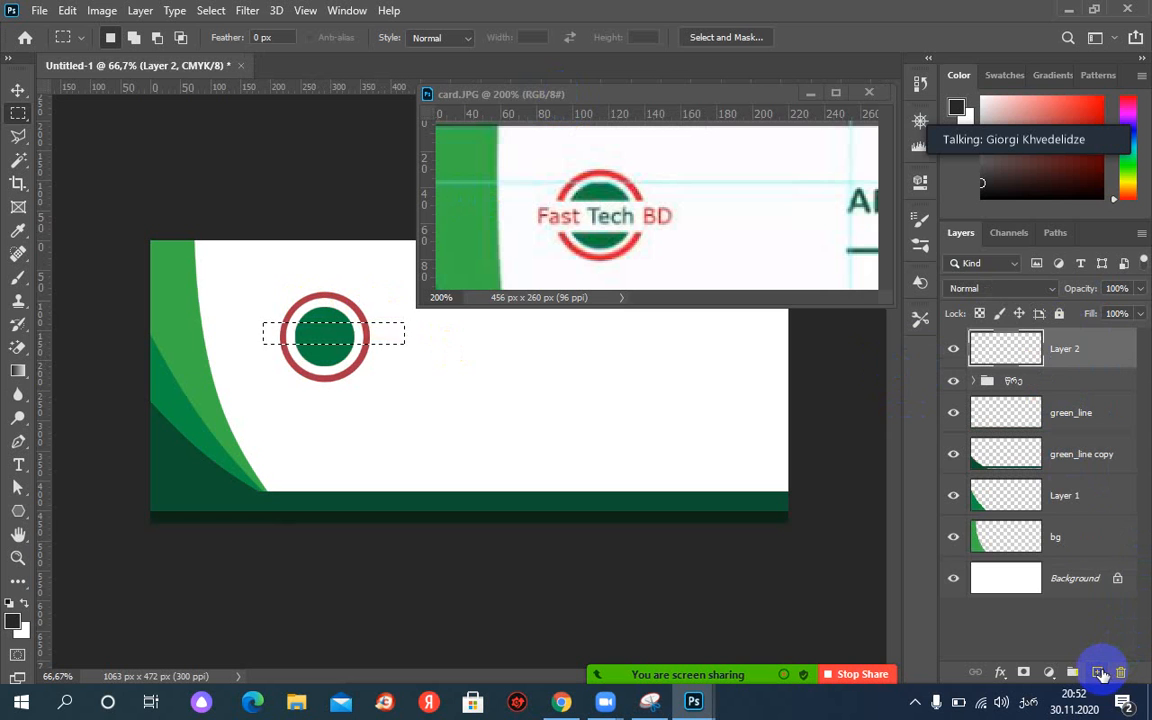
pyautogui.doubleClick(1080, 349)
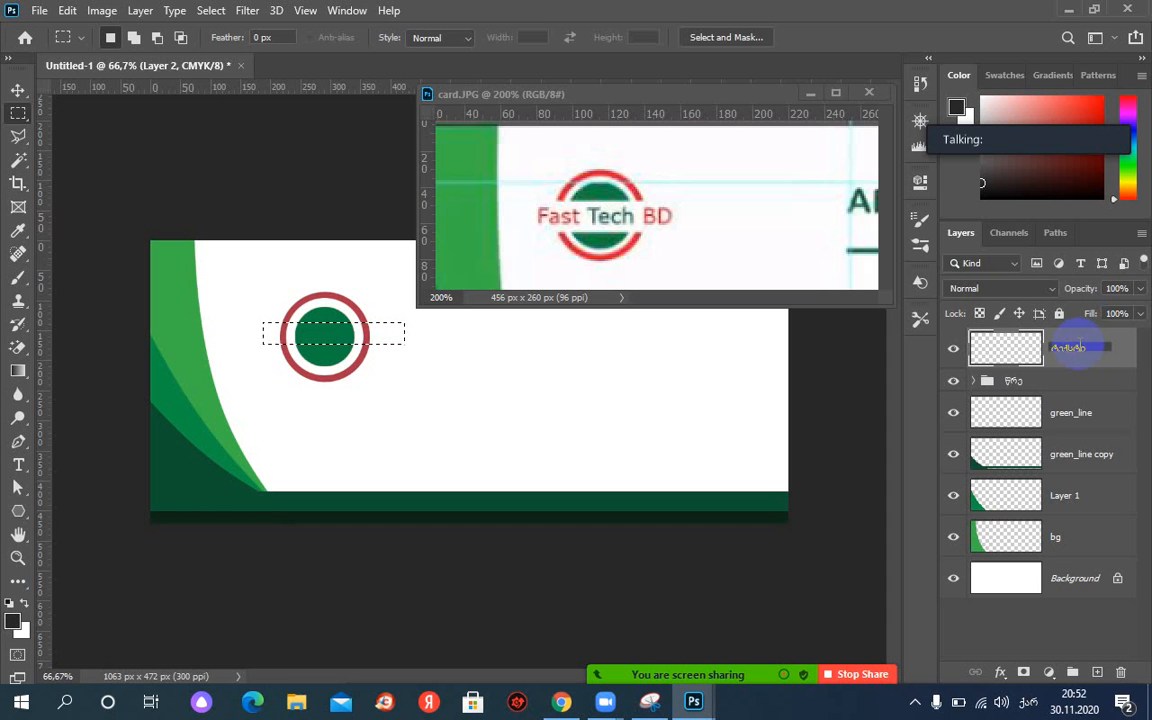
pyautogui.press('Return')
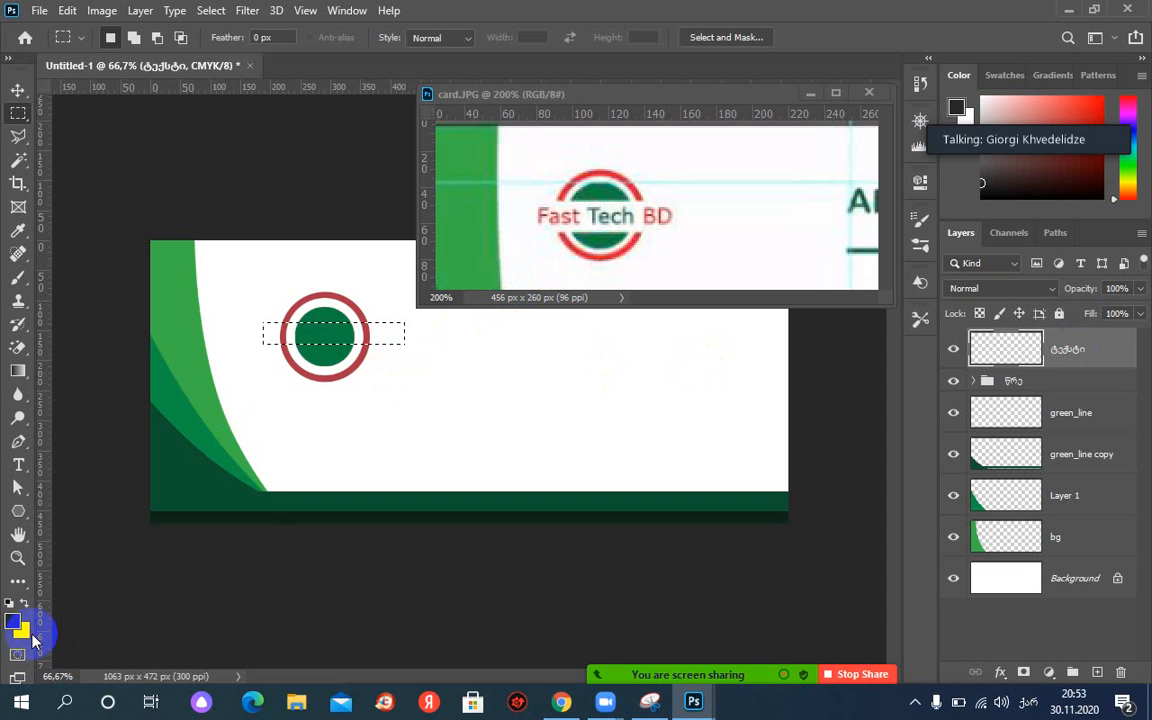
pyautogui.press('Delete')
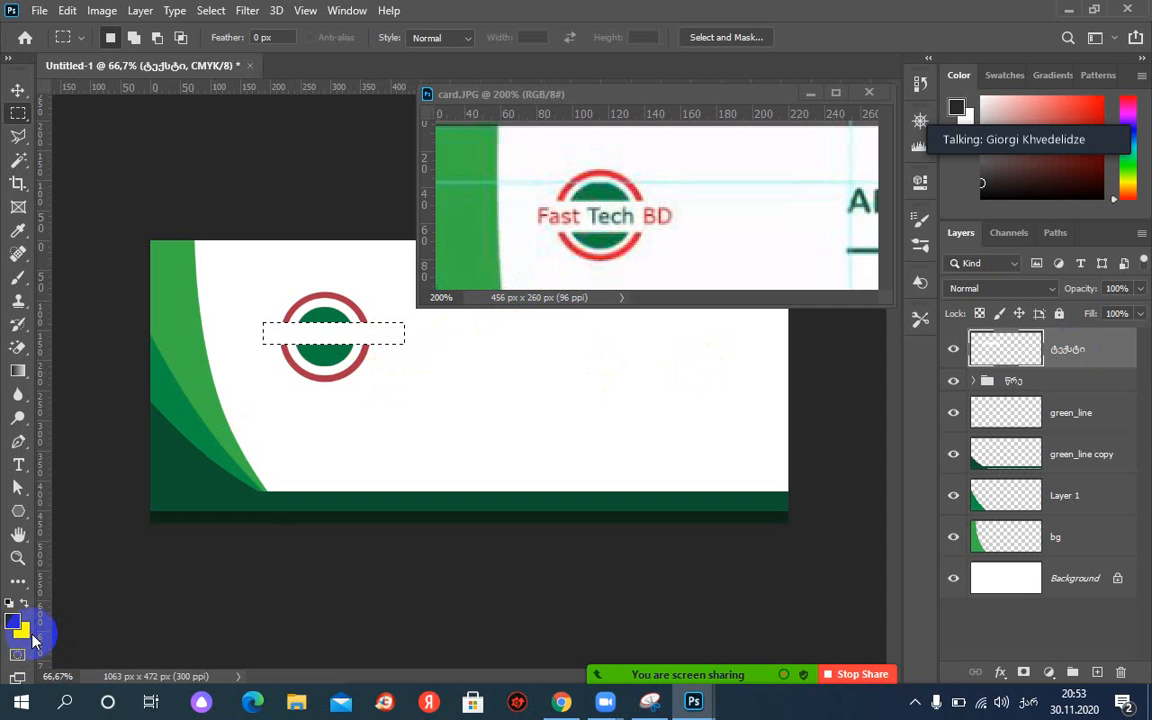
pyautogui.hotkey('ctrl', 'd')
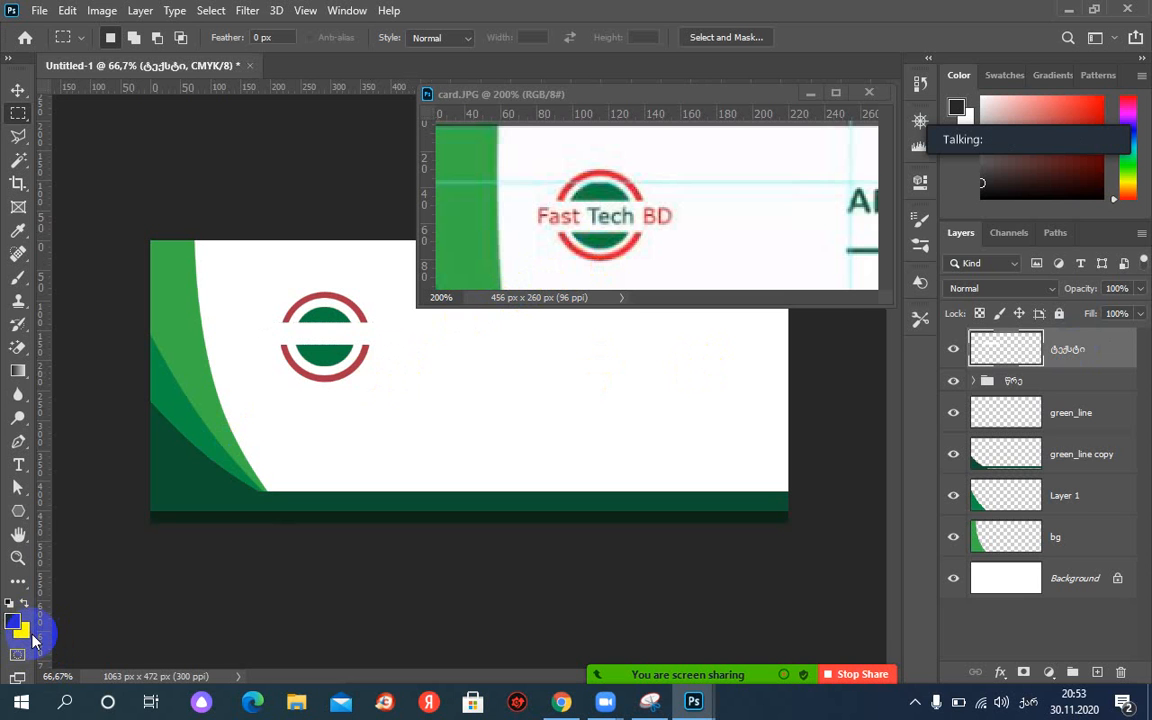
# Reset colours to black and white and minimize the card.JPG reference window.
pyautogui.press('d')
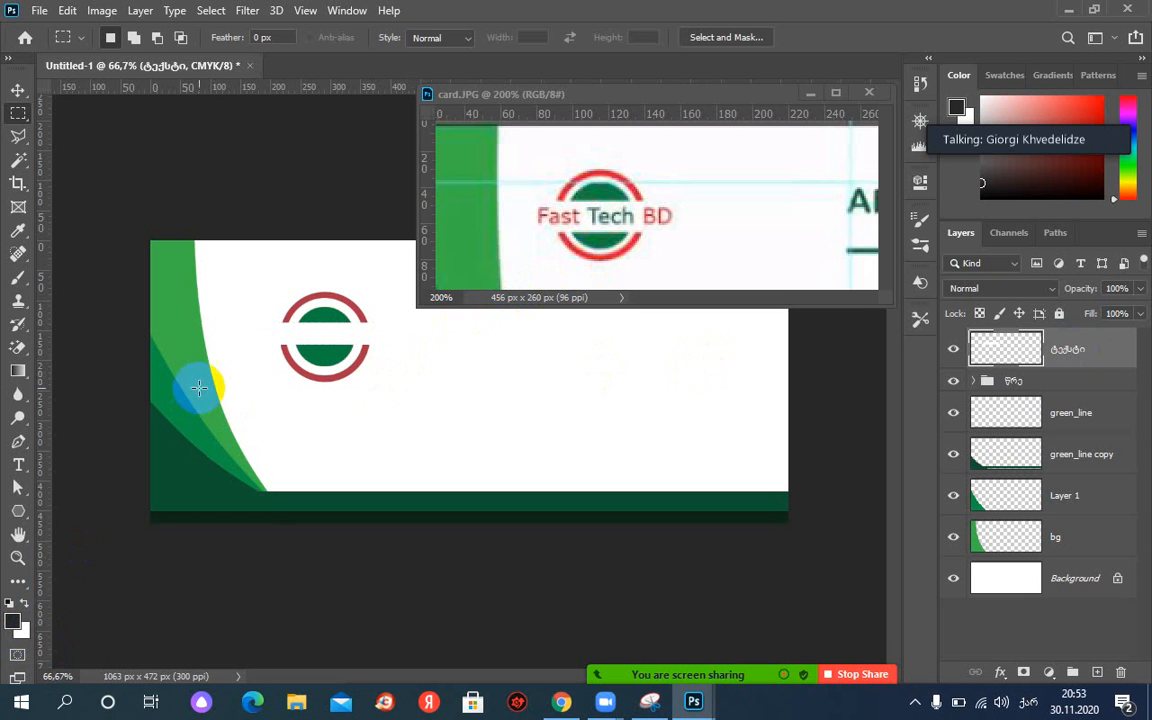
pyautogui.click(20, 92)
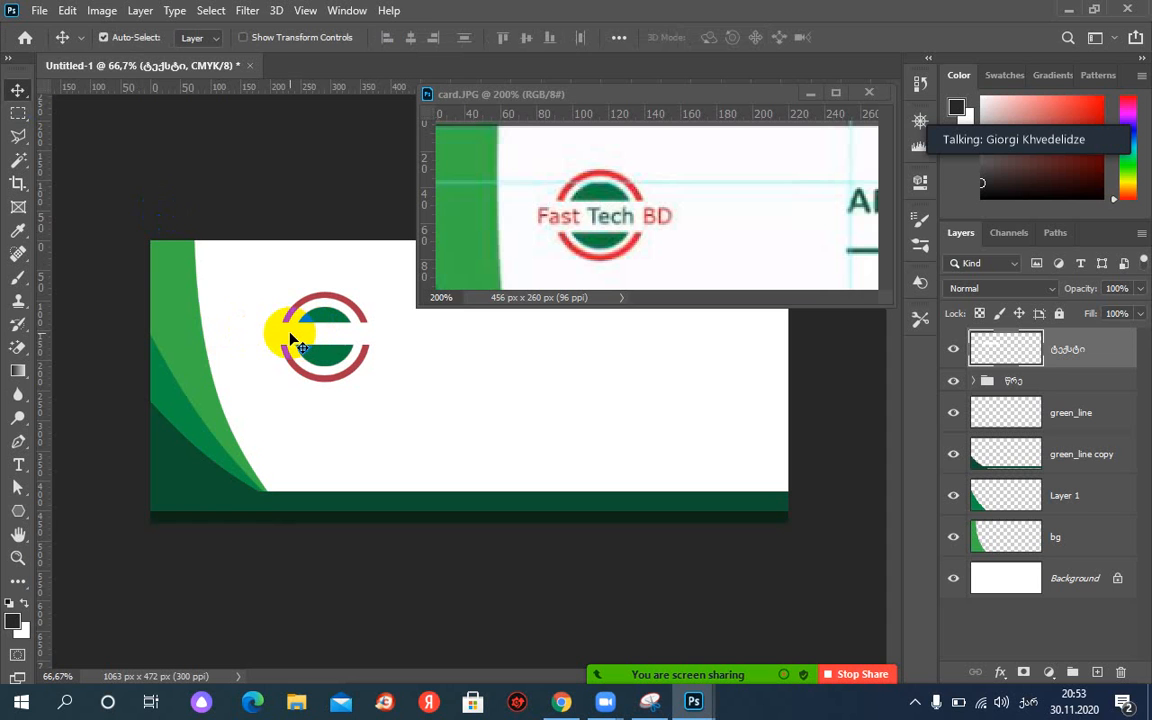
pyautogui.moveTo(290, 338); pyautogui.dragTo(316, 338)
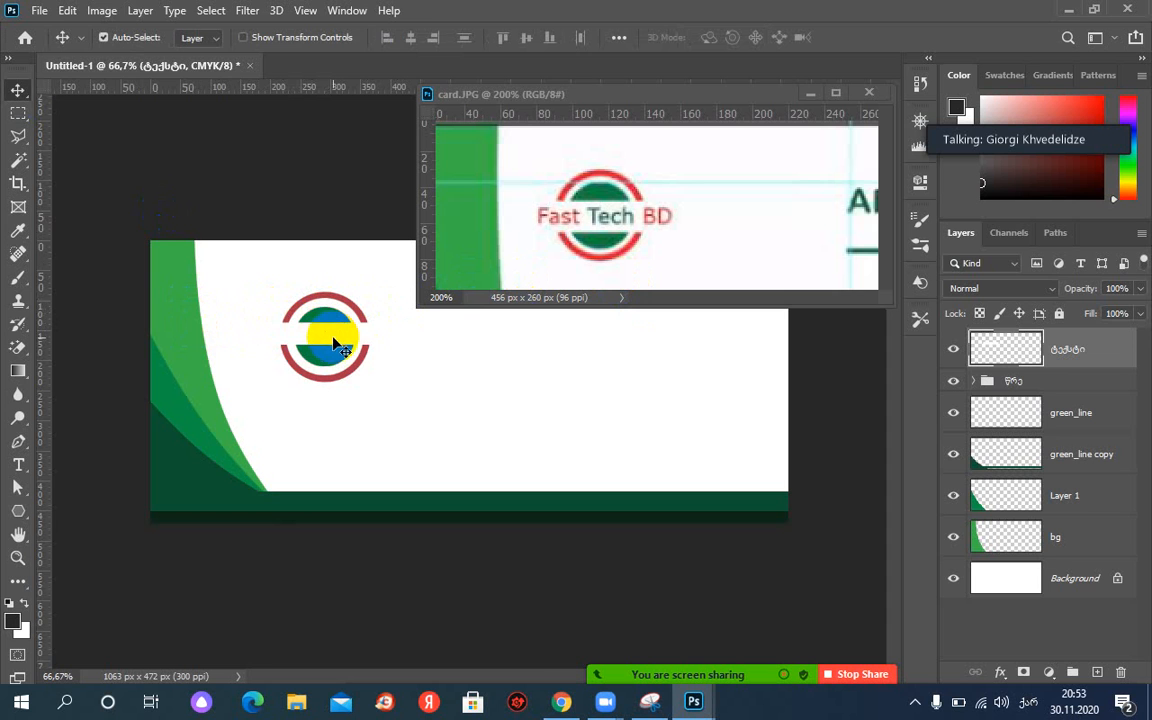
pyautogui.moveTo(333, 342); pyautogui.dragTo(113, 343)
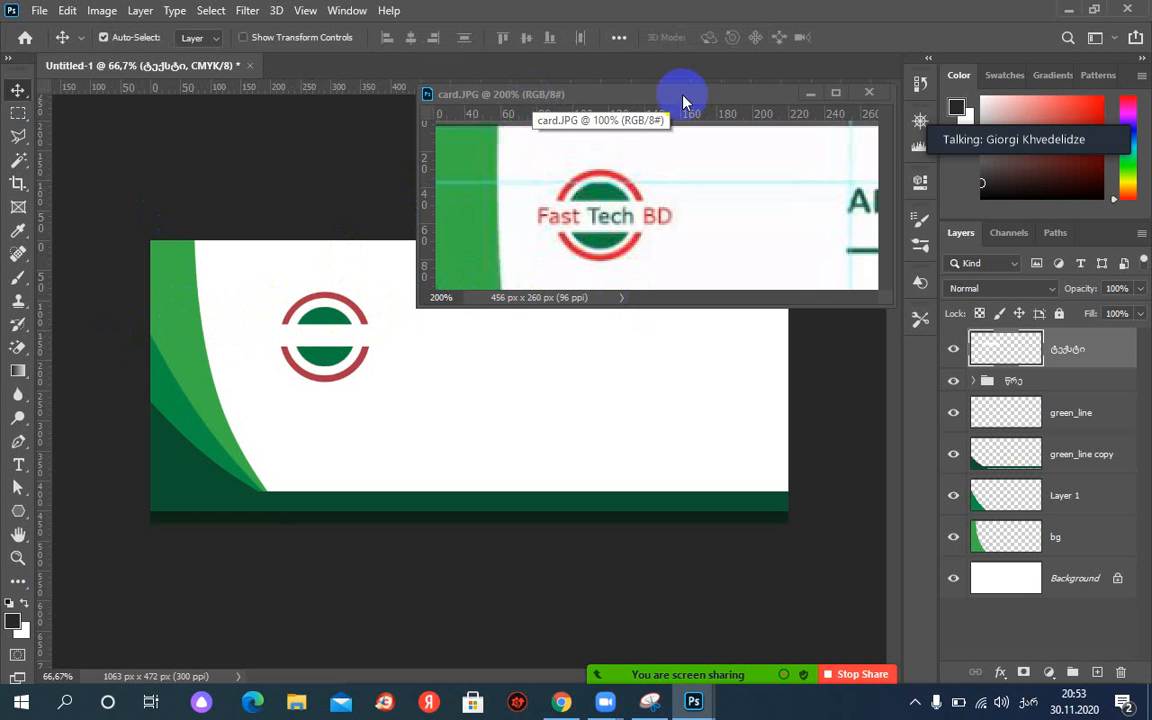
pyautogui.click(811, 97)
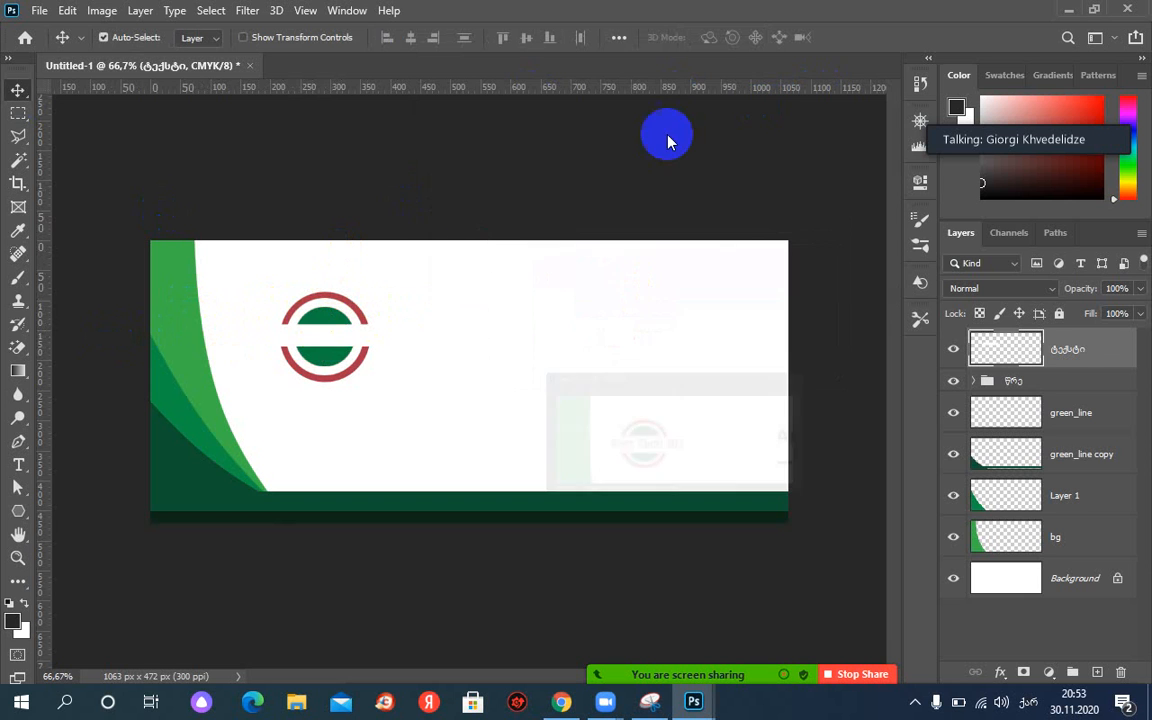
# Place horizontal guides at the green disc's top and bottom, around 110 and 210 px, at 200% zoom.
pyautogui.moveTo(362, 92); pyautogui.dragTo(373, 309)
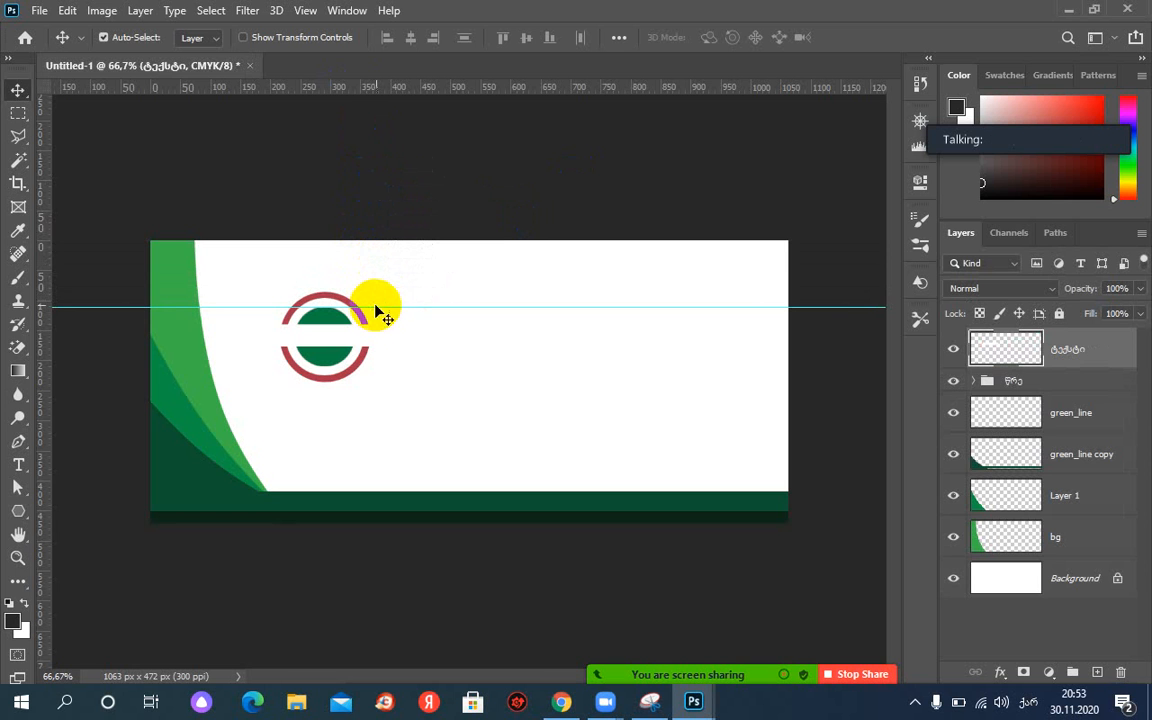
pyautogui.moveTo(347, 92); pyautogui.dragTo(309, 364)
pyautogui.hotkey('ctrl', '+')
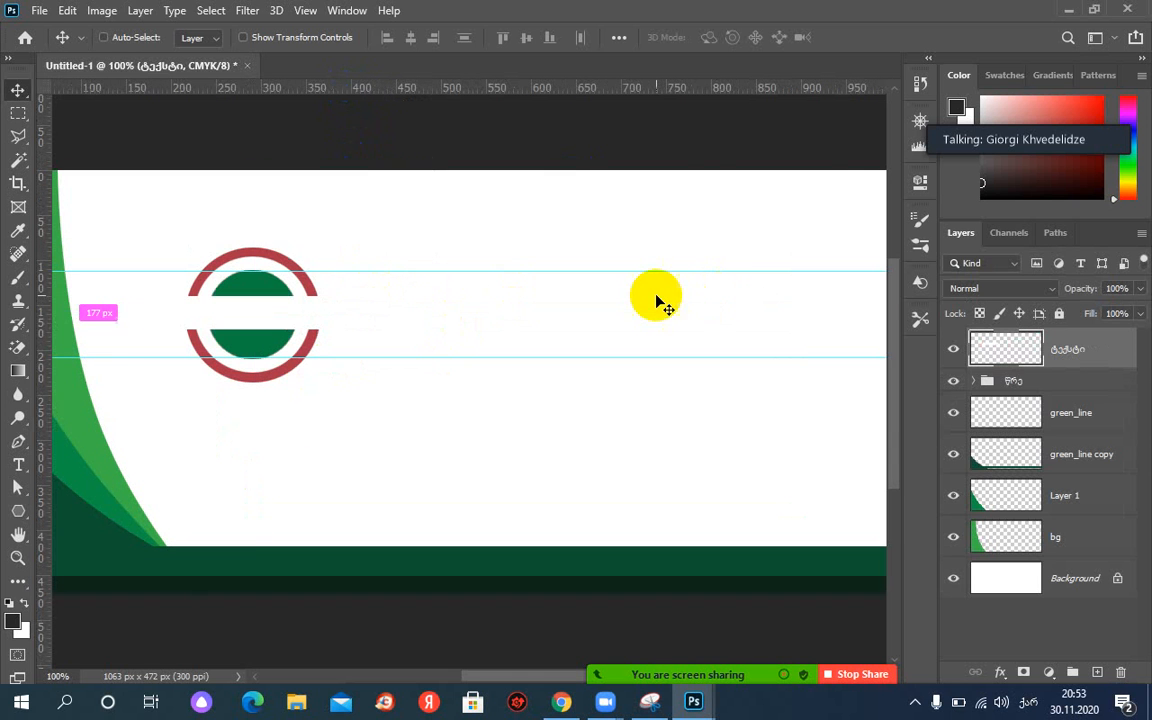
pyautogui.hotkey('ctrl', '+')
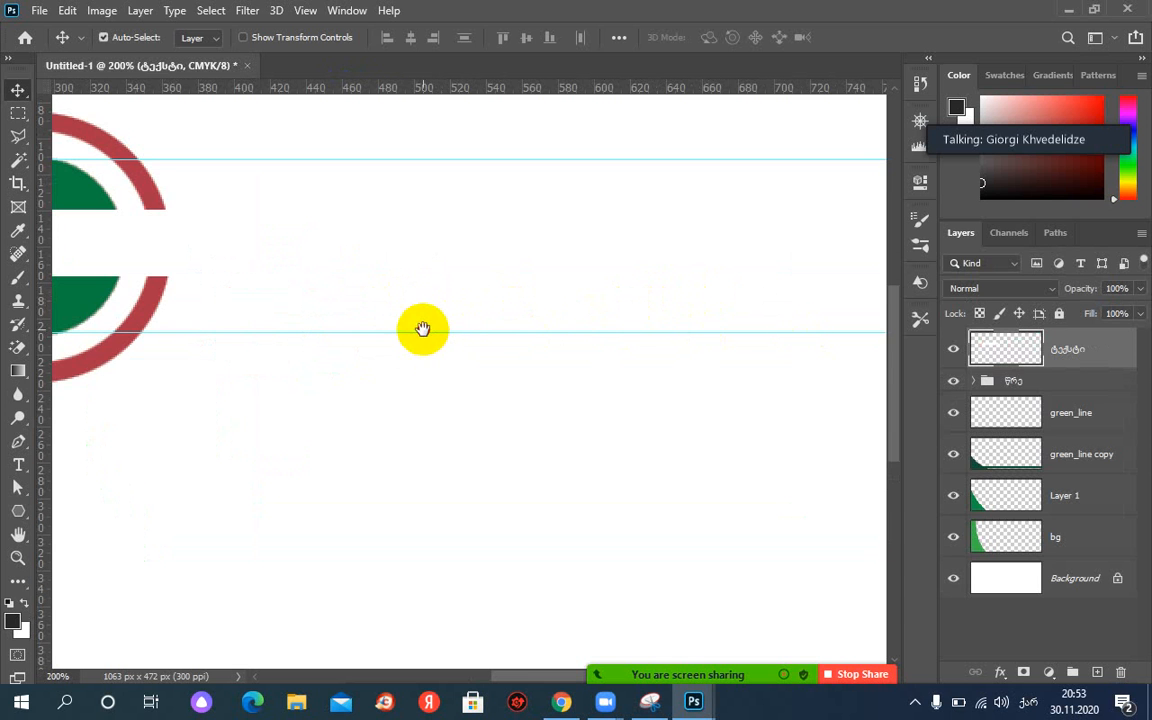
pyautogui.moveTo(419, 327); pyautogui.dragTo(756, 368)
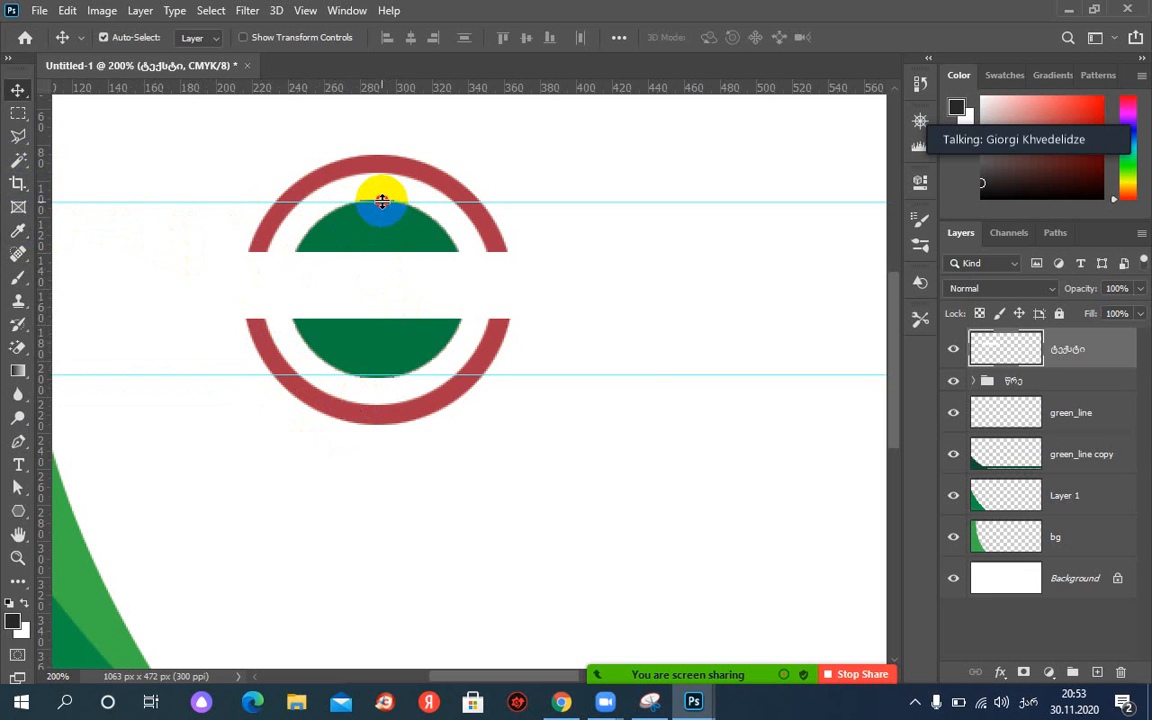
pyautogui.moveTo(382, 200); pyautogui.dragTo(381, 199)
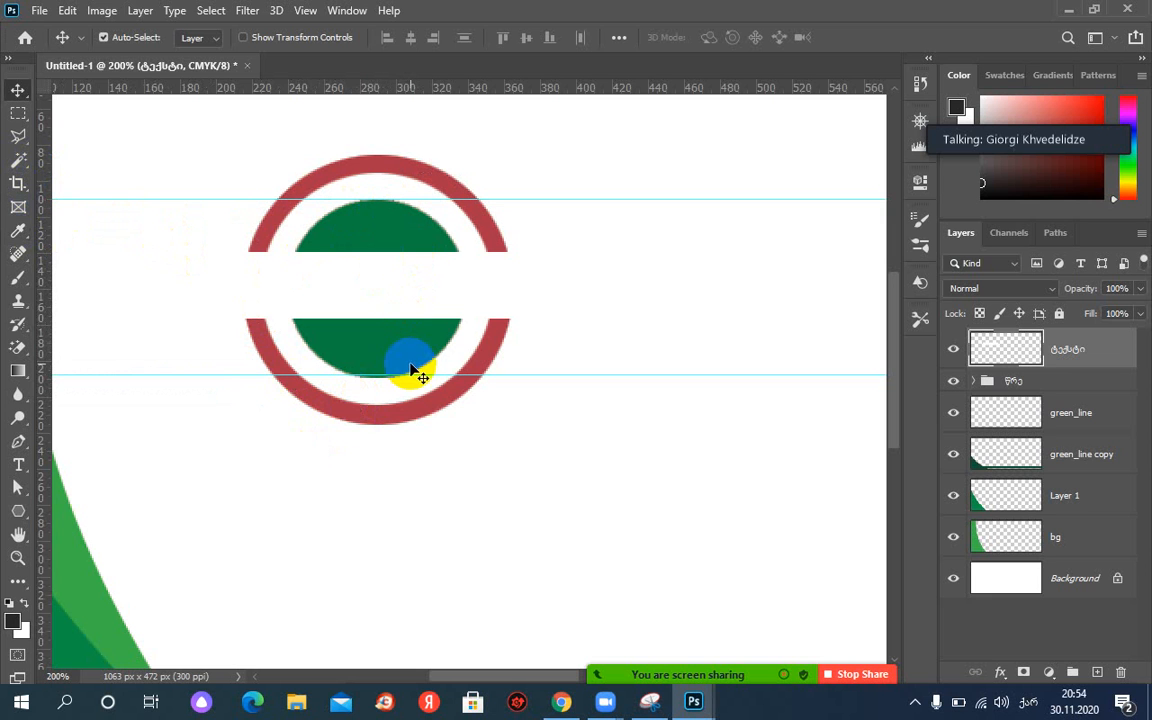
pyautogui.moveTo(398, 378); pyautogui.dragTo(399, 382)
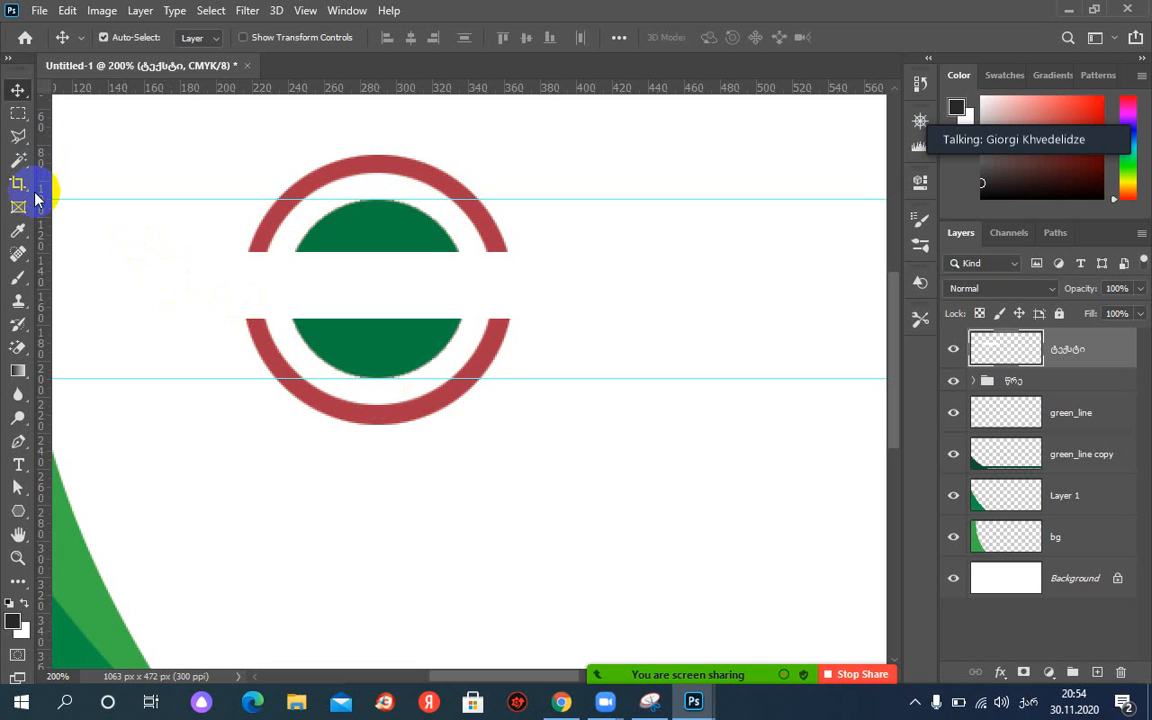
pyautogui.moveTo(24, 241); pyautogui.dragTo(78, 285)
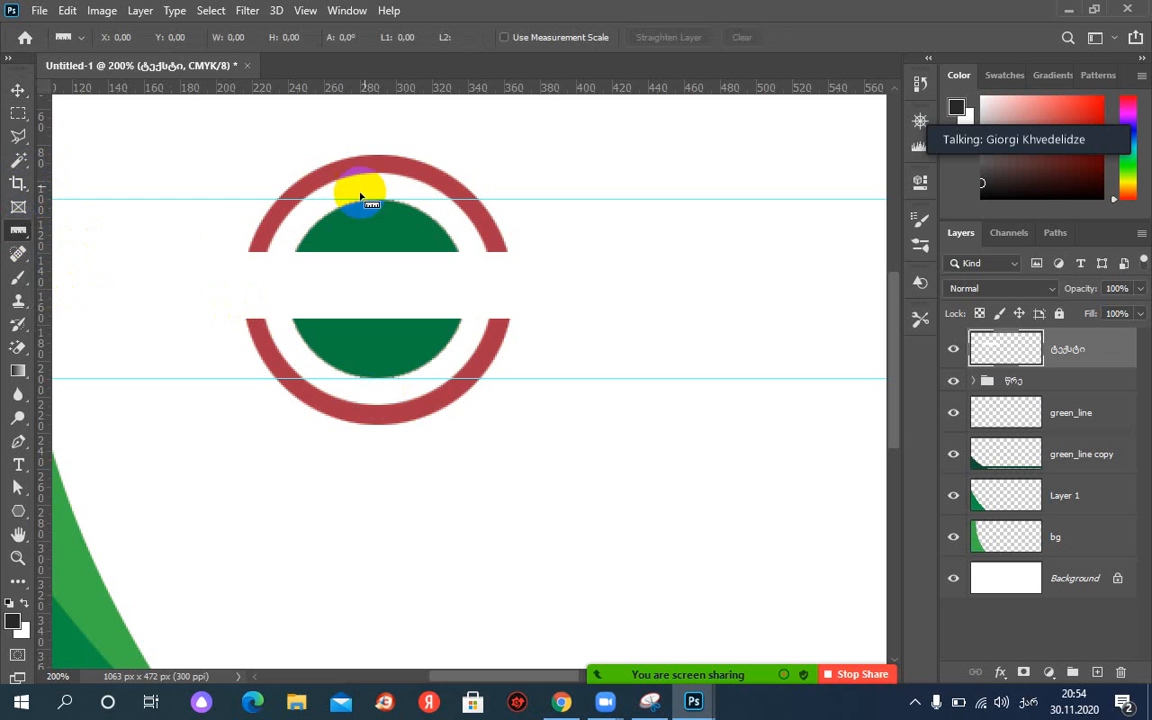
# Measure the heights of the upper and lower green halves with the Ruler tool.
pyautogui.moveTo(377, 207)
pyautogui.mouseDown()
pyautogui.moveTo(378, 250)
pyautogui.moveTo(207, 250)
pyautogui.moveTo(376, 256)
pyautogui.mouseUp()
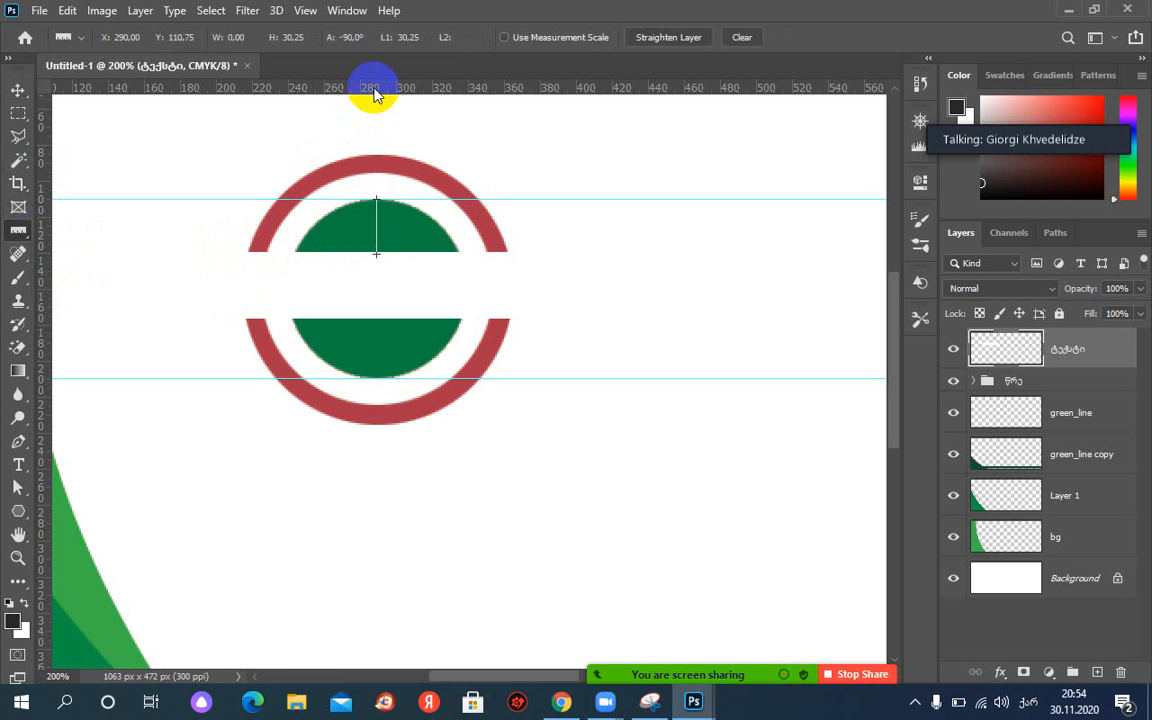
pyautogui.moveTo(372, 88); pyautogui.dragTo(476, 250)
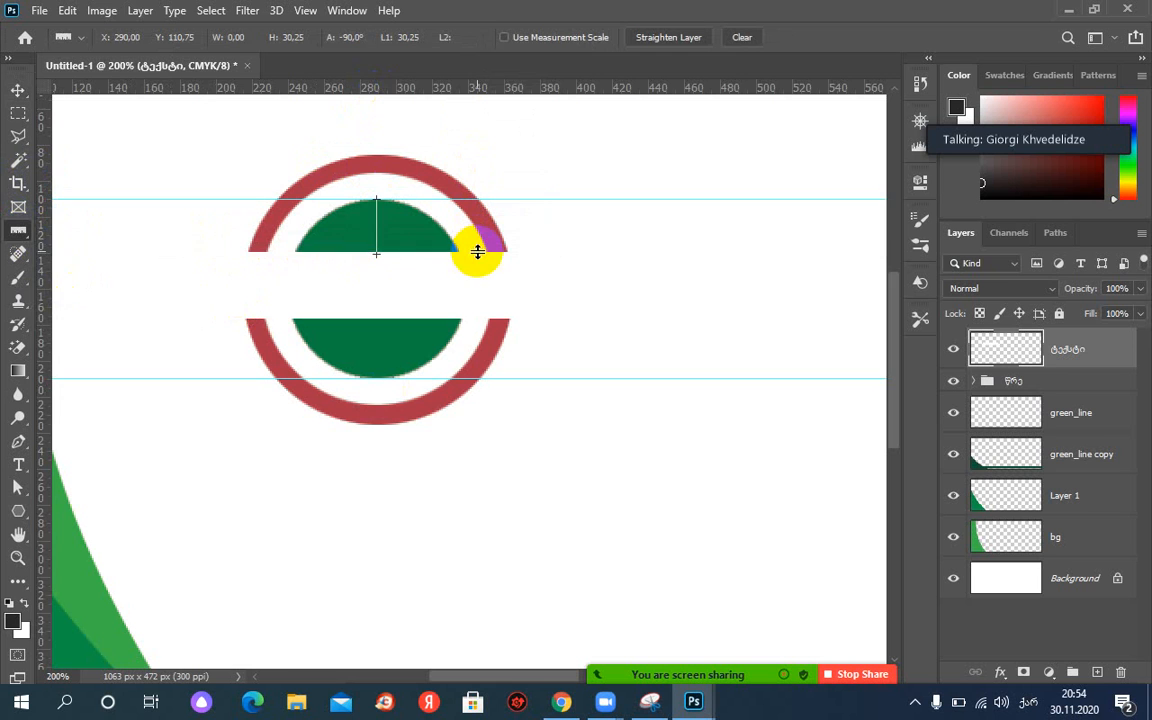
pyautogui.moveTo(376, 230); pyautogui.dragTo(377, 350)
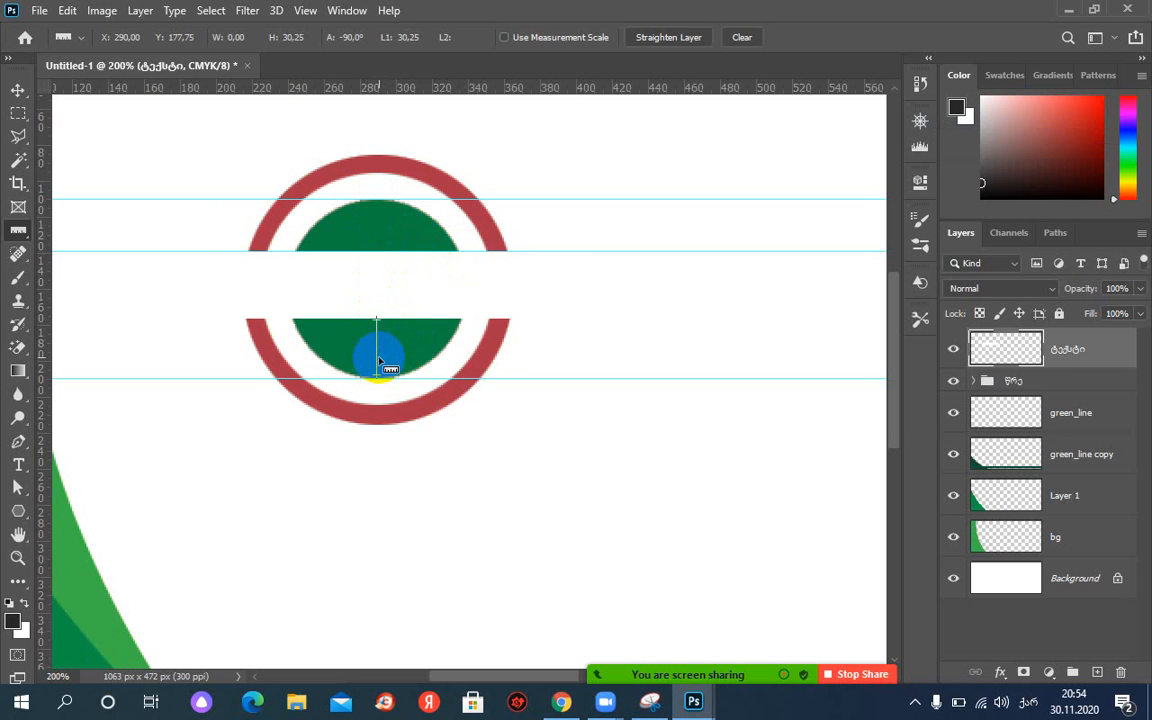
# Remove the extra guides and move one down to about 351 px near the card's bottom.
pyautogui.click(12, 91)
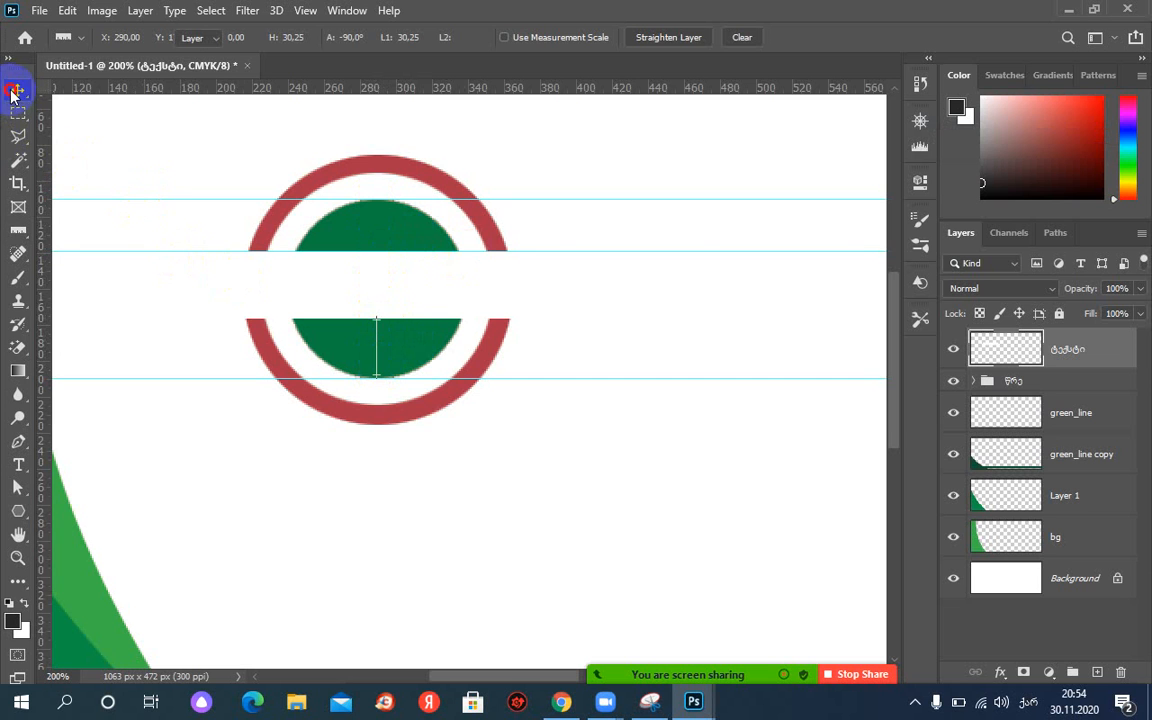
pyautogui.moveTo(173, 249); pyautogui.dragTo(30, 90)
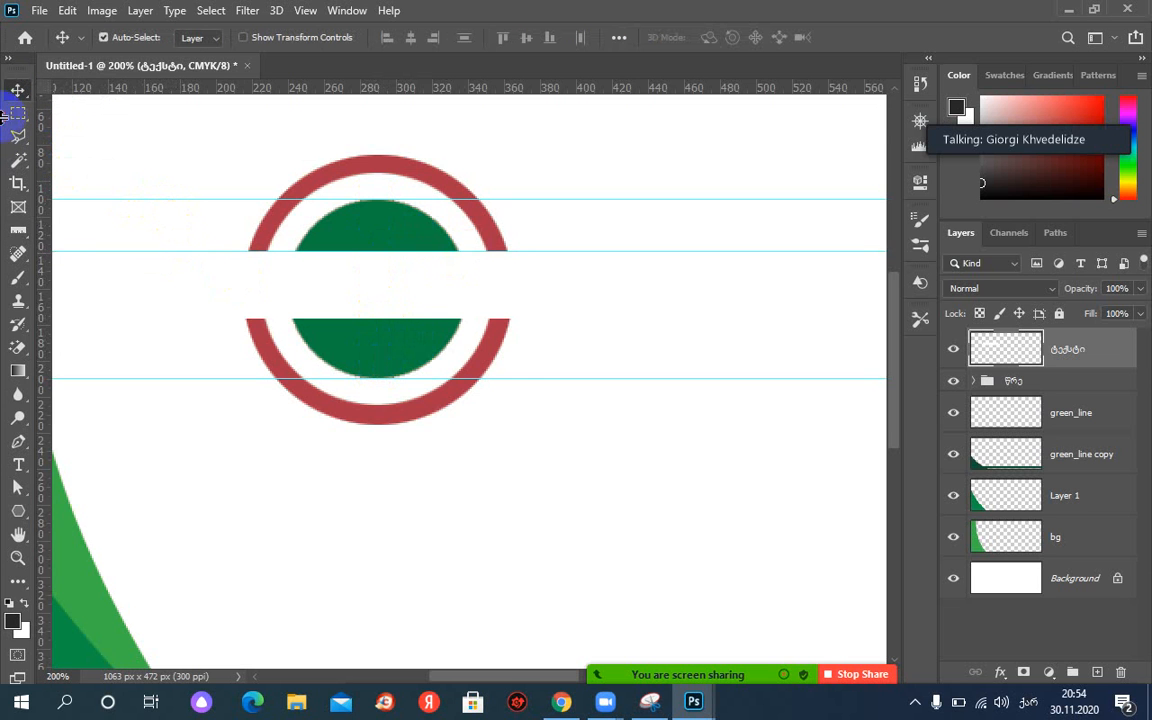
pyautogui.moveTo(175, 198); pyautogui.dragTo(200, 92)
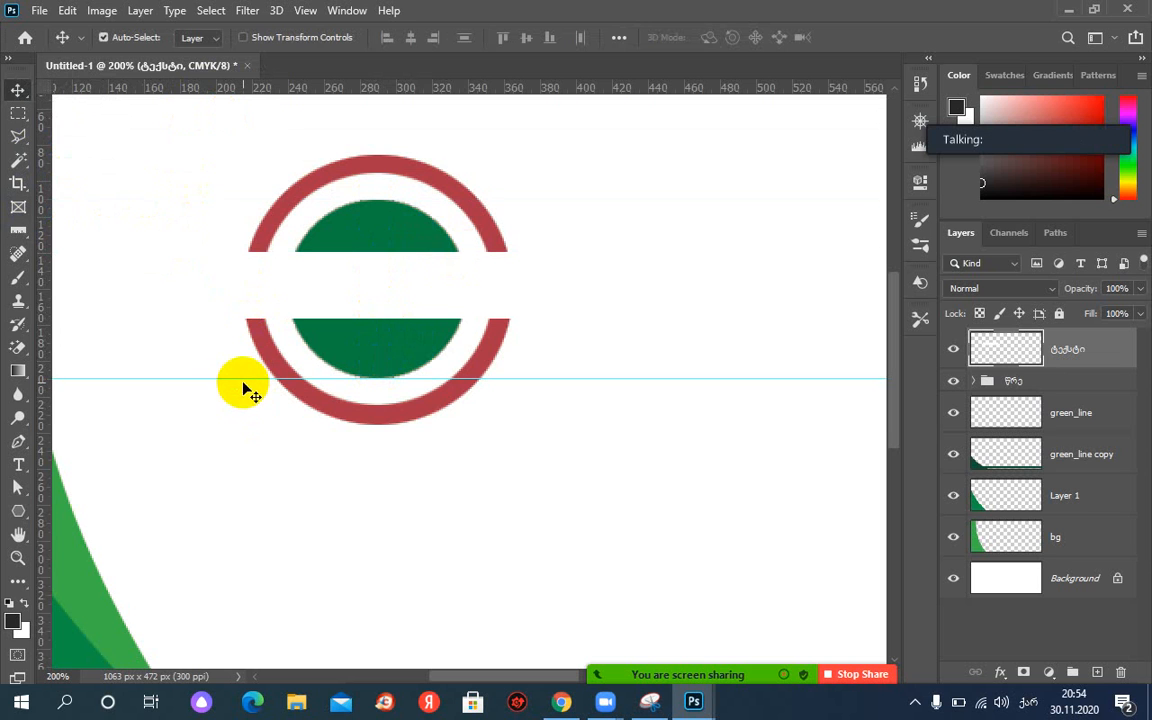
pyautogui.moveTo(244, 381); pyautogui.dragTo(244, 660)
pyautogui.hotkey('ctrl', '-')
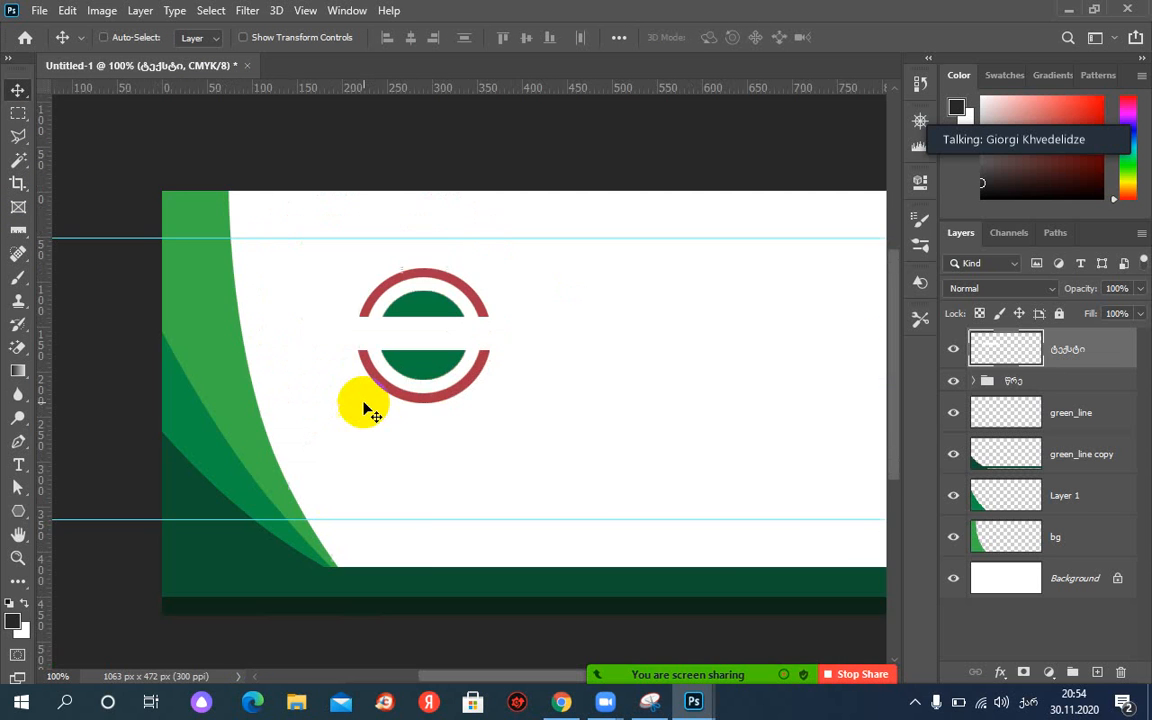
# Bring the card.JPG reference window forward and move it to the top-left.
pyautogui.moveTo(692, 698)
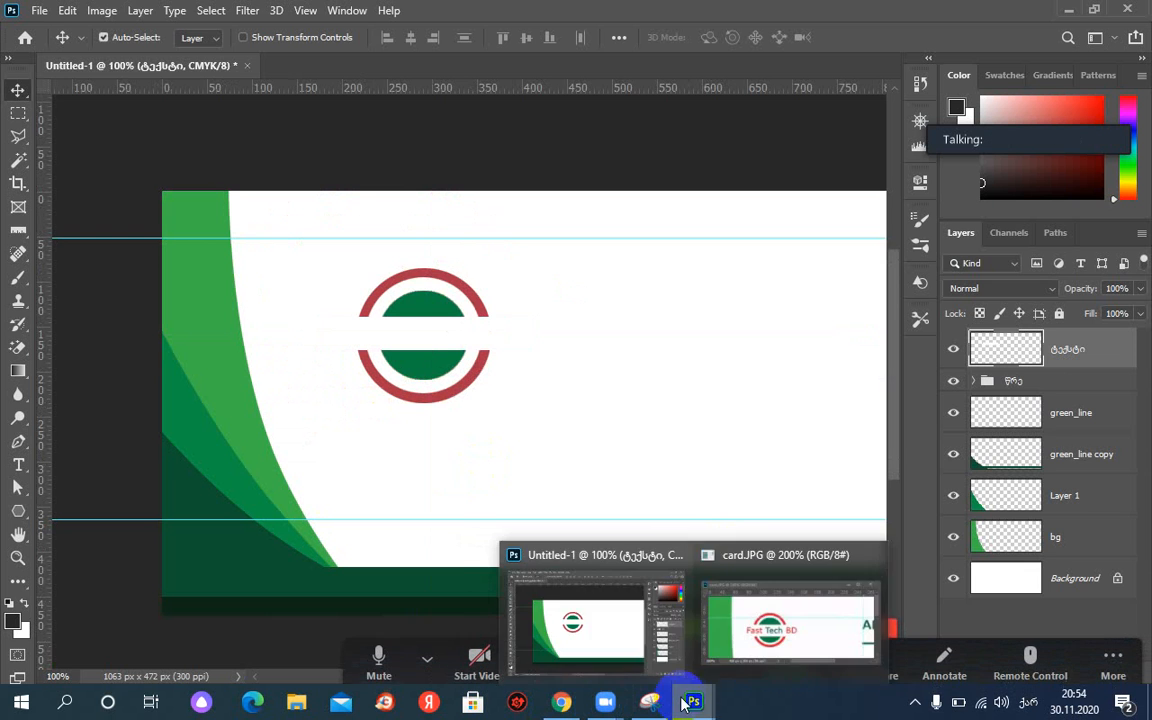
pyautogui.click(733, 672)
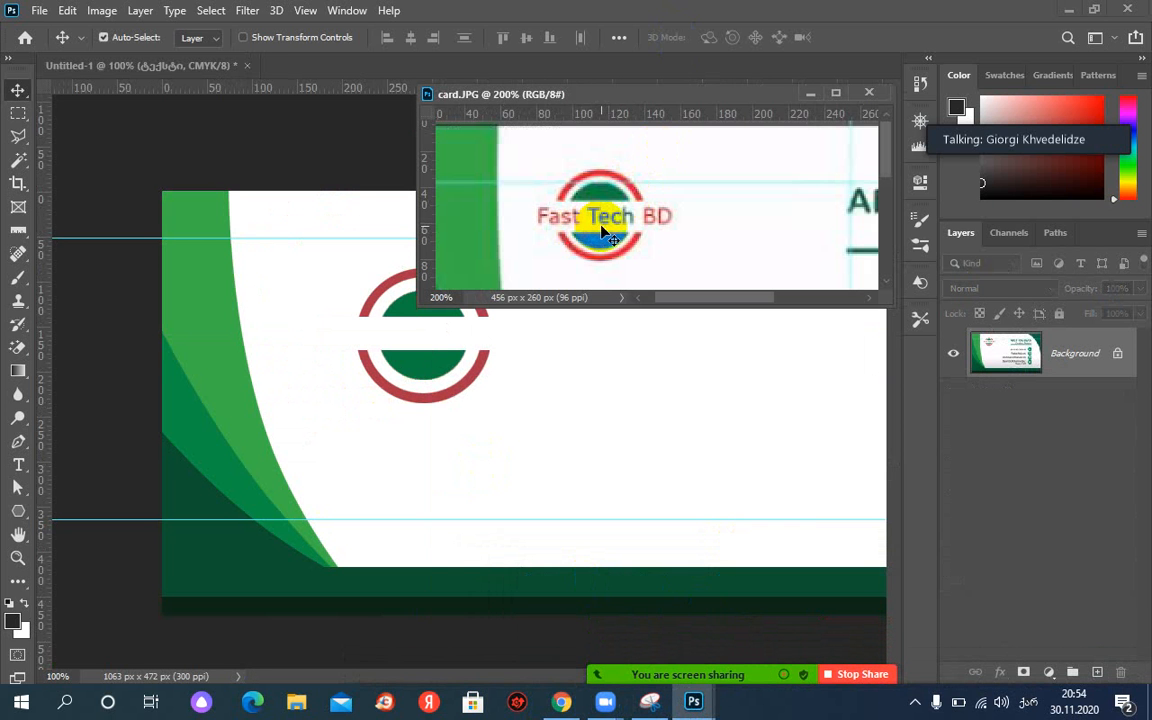
pyautogui.moveTo(655, 97); pyautogui.dragTo(209, 33)
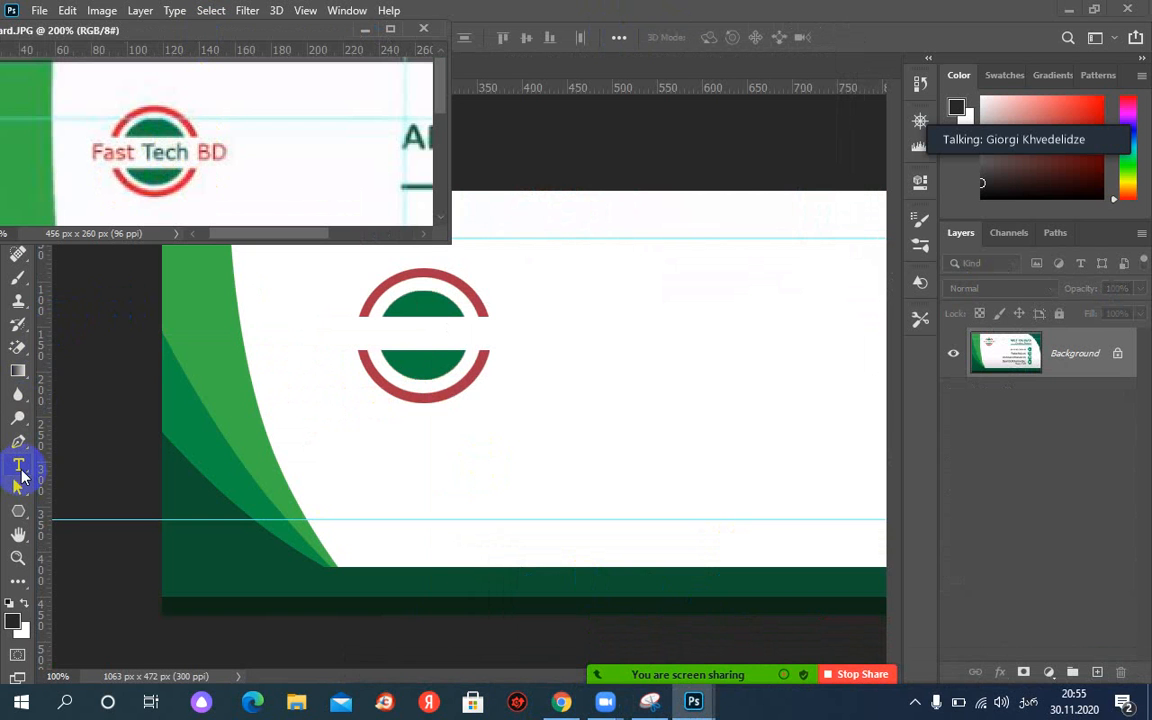
# Start a small-size text line beside the logo and type FAST TECH.
pyautogui.click(18, 466)
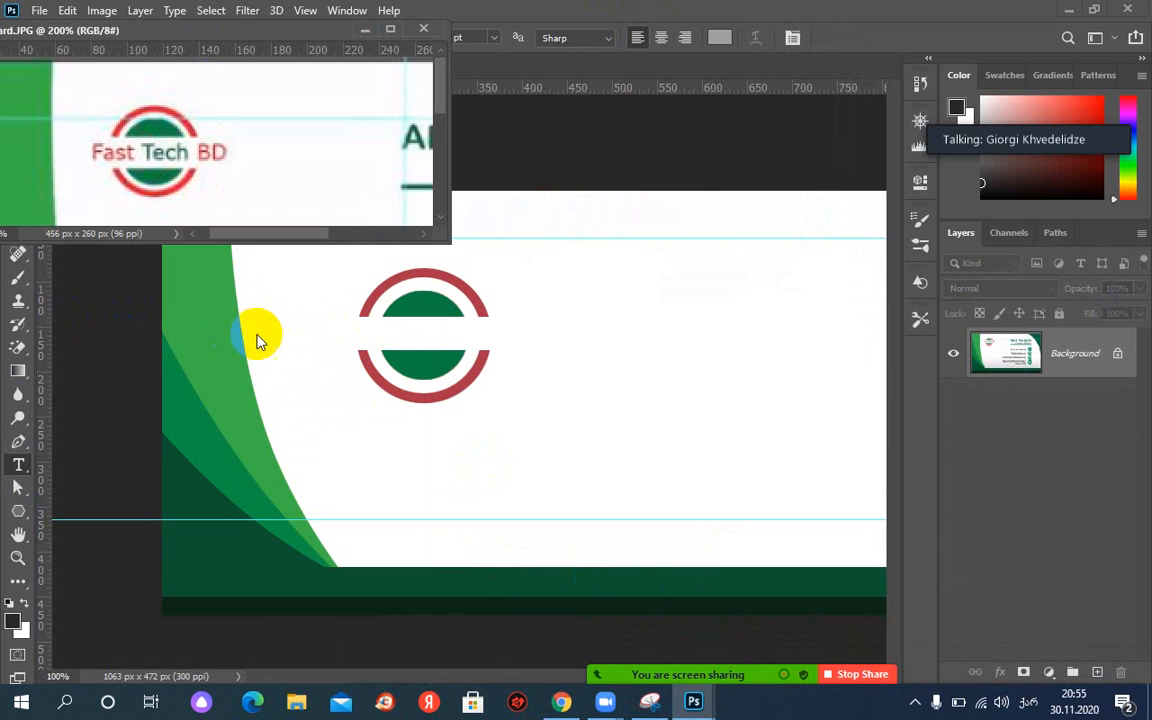
pyautogui.click(369, 344)
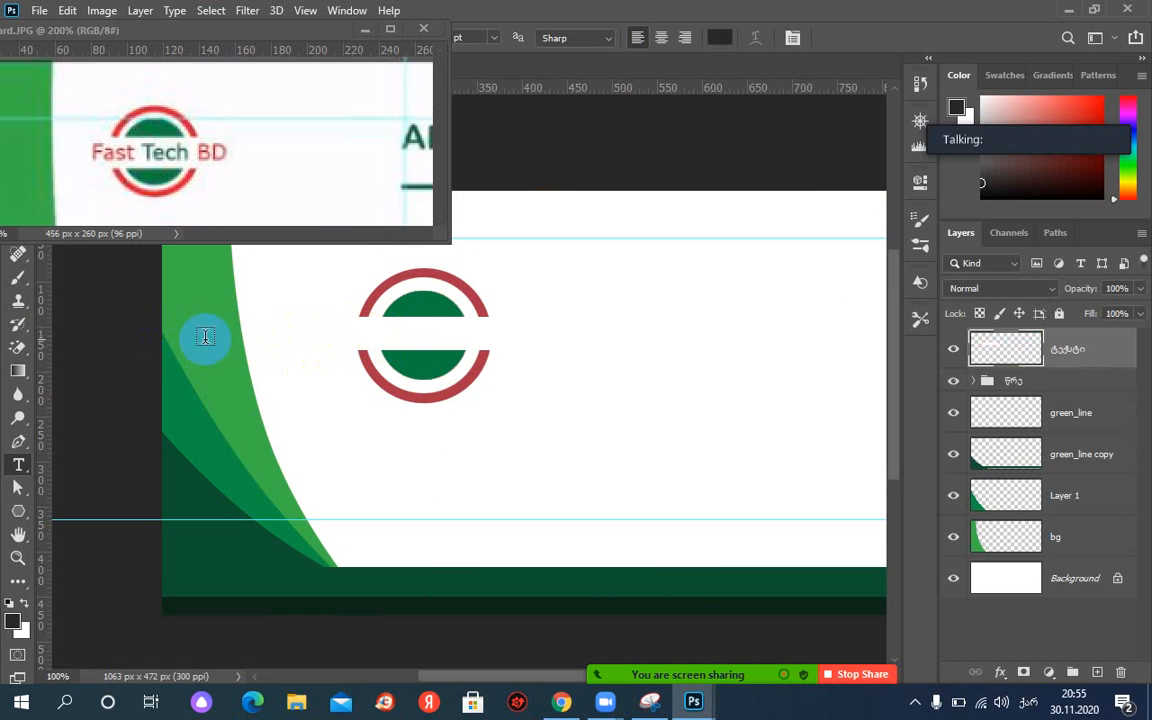
pyautogui.click(348, 337)
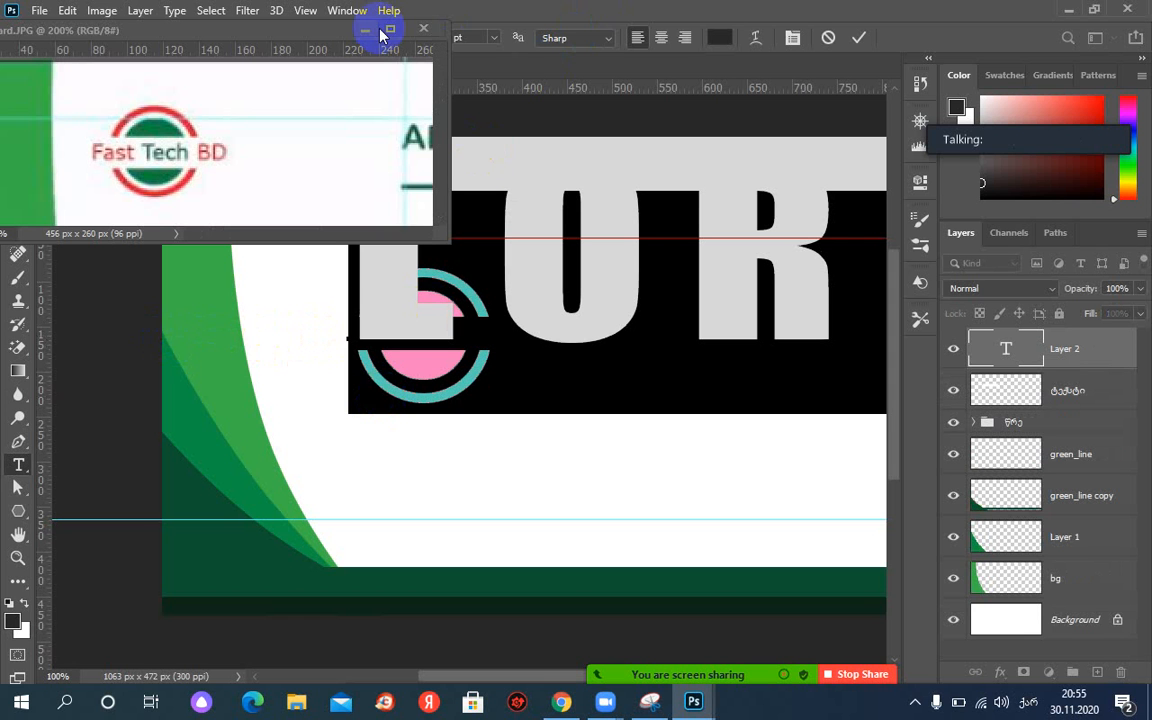
pyautogui.click(497, 40)
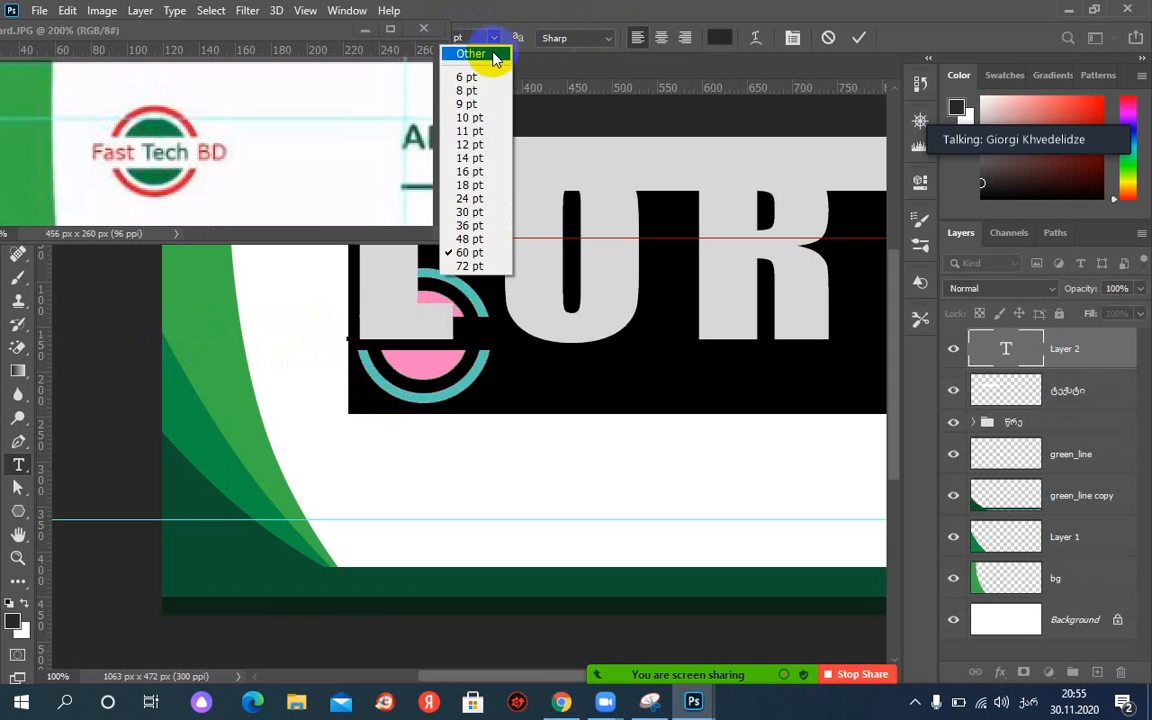
pyautogui.click(477, 160)
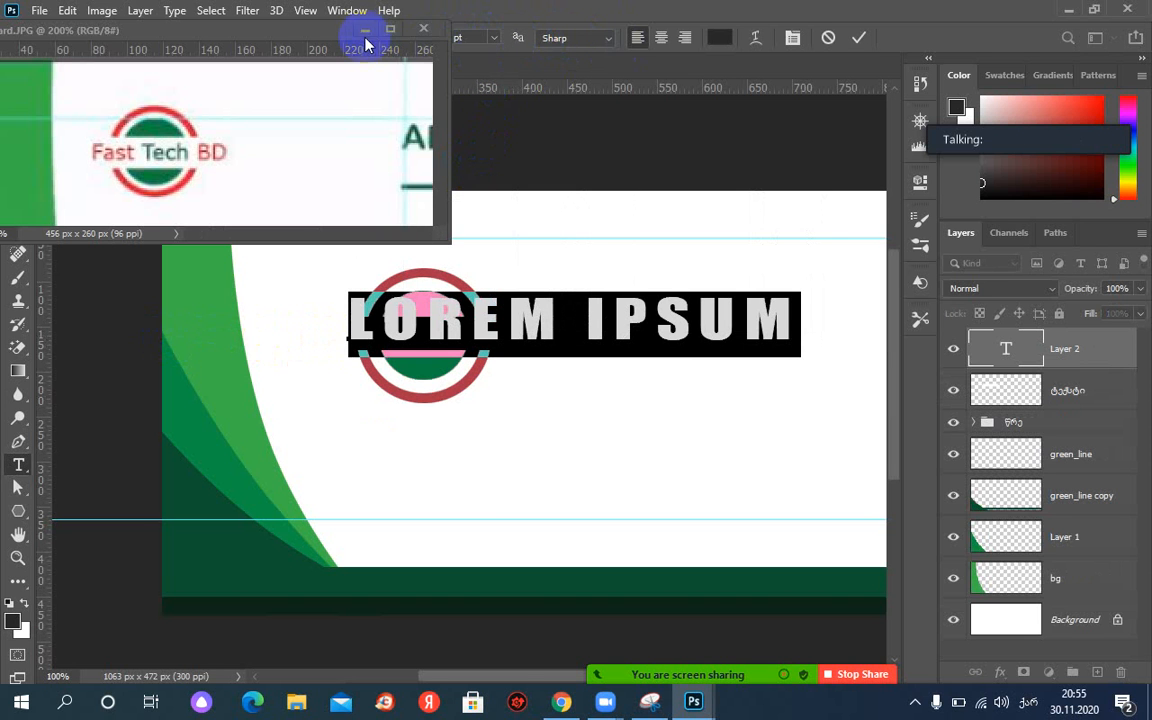
pyautogui.click(494, 45)
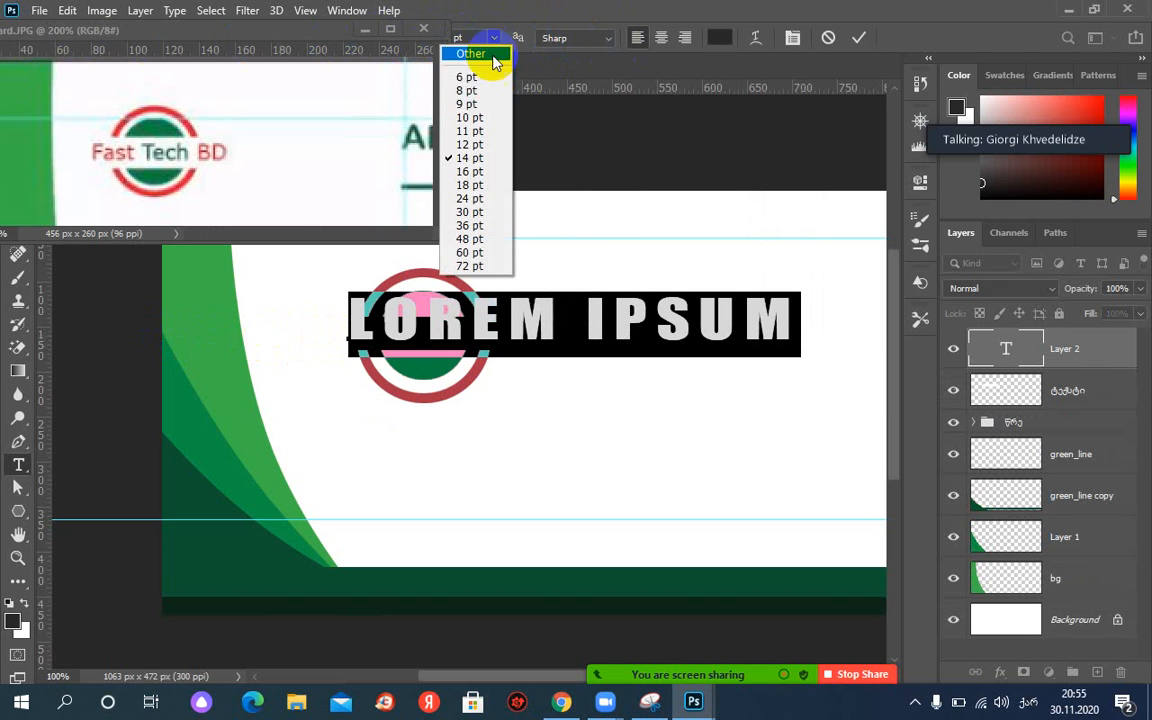
pyautogui.click(485, 107)
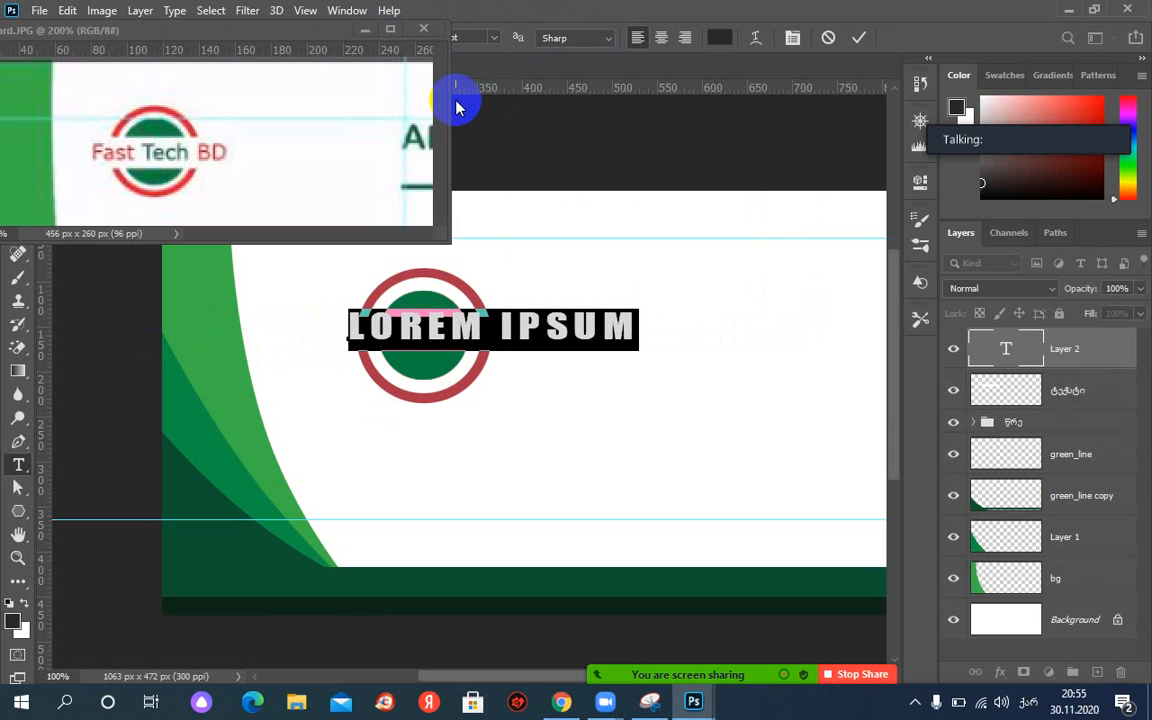
pyautogui.write('ფასტ')
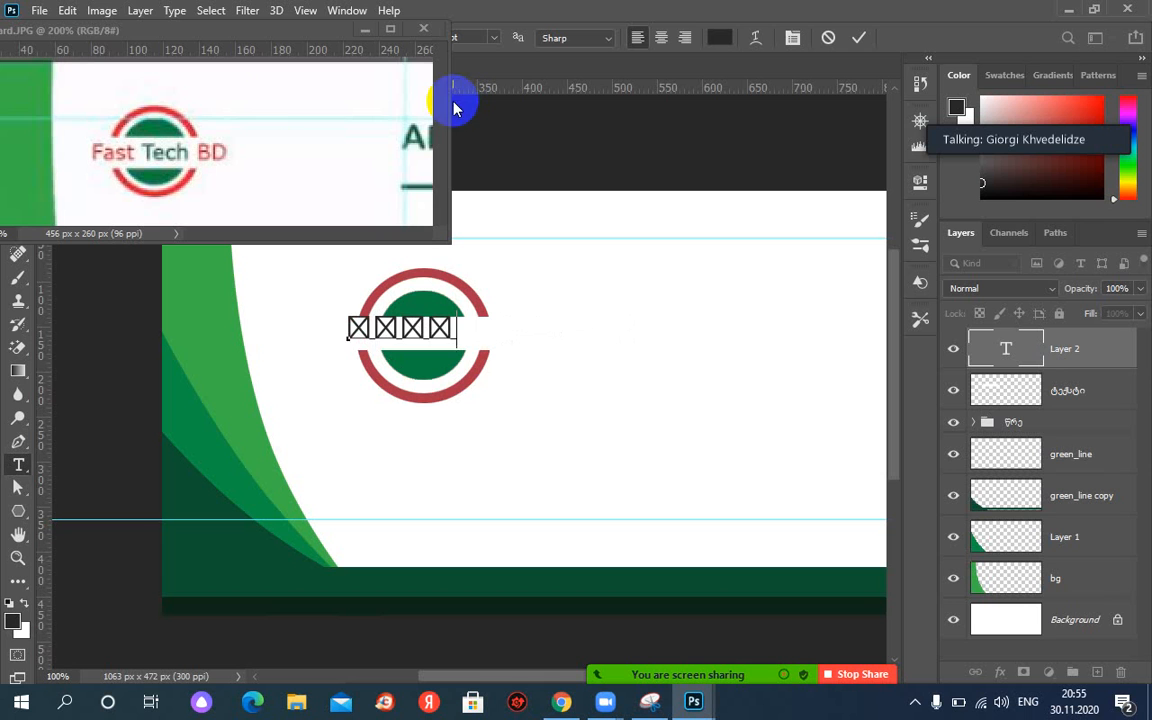
pyautogui.press('BackSpace')
pyautogui.press('BackSpace')
pyautogui.press('BackSpace')
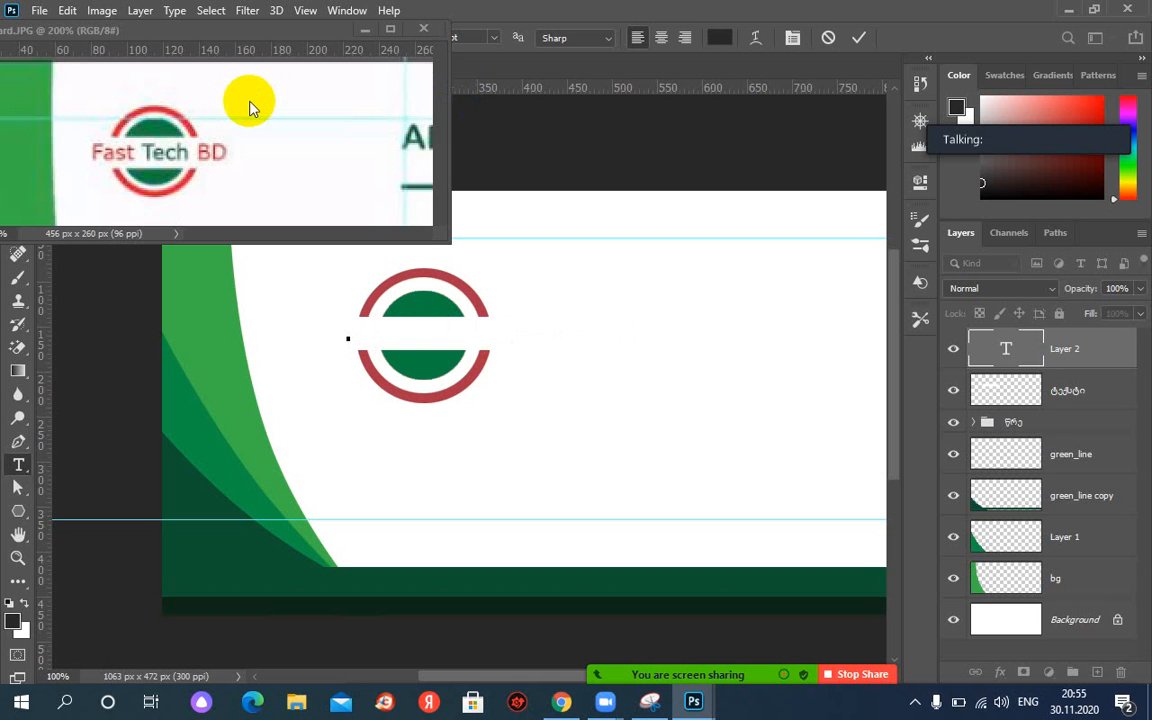
pyautogui.write('FAST')
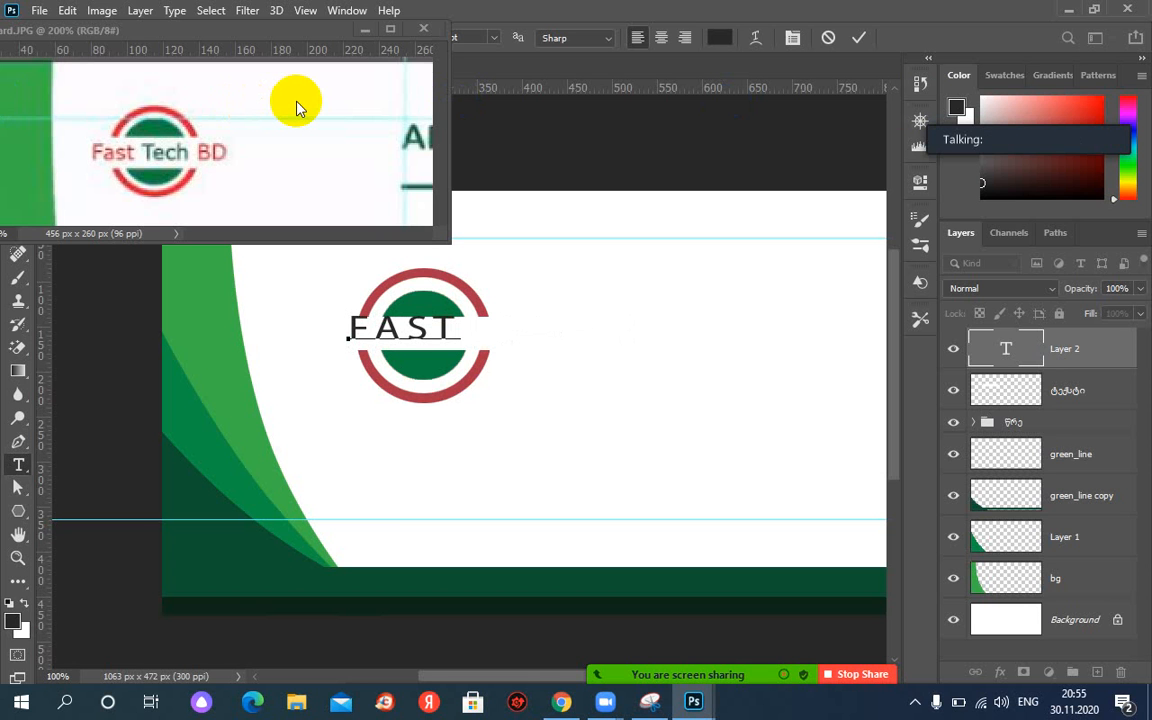
pyautogui.write(' TECH  BD')
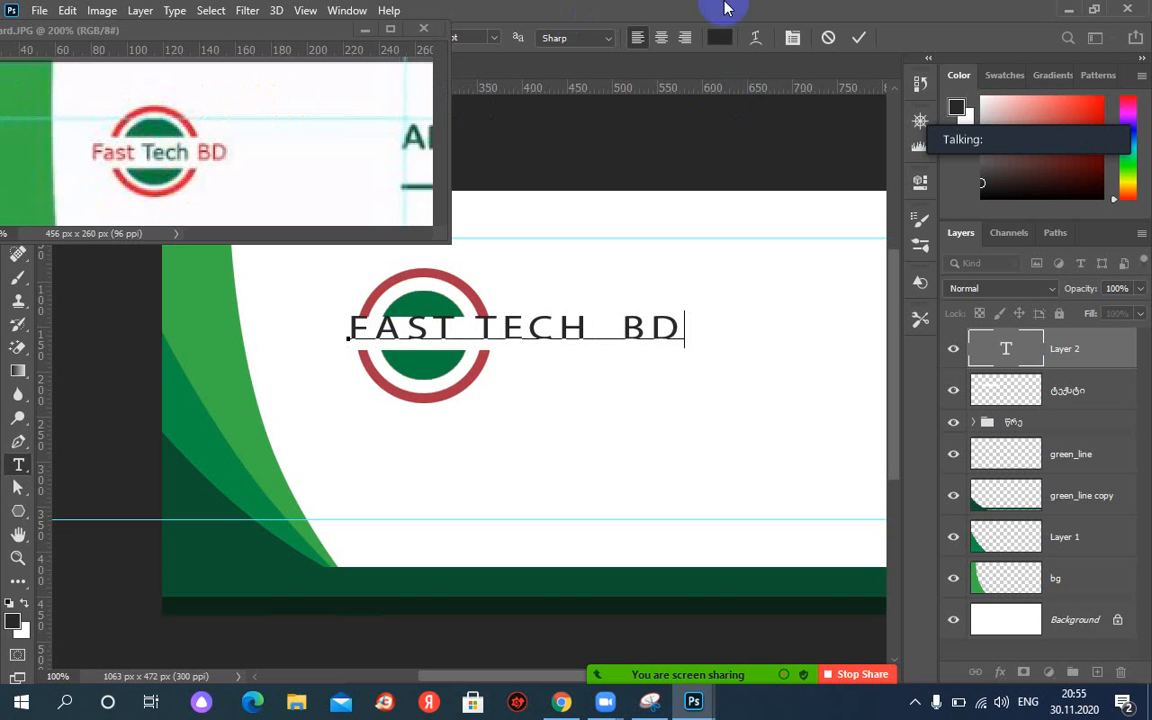
# Commit the company name text, scale it down, and nudge it right to centre across the logo.
pyautogui.click(859, 40)
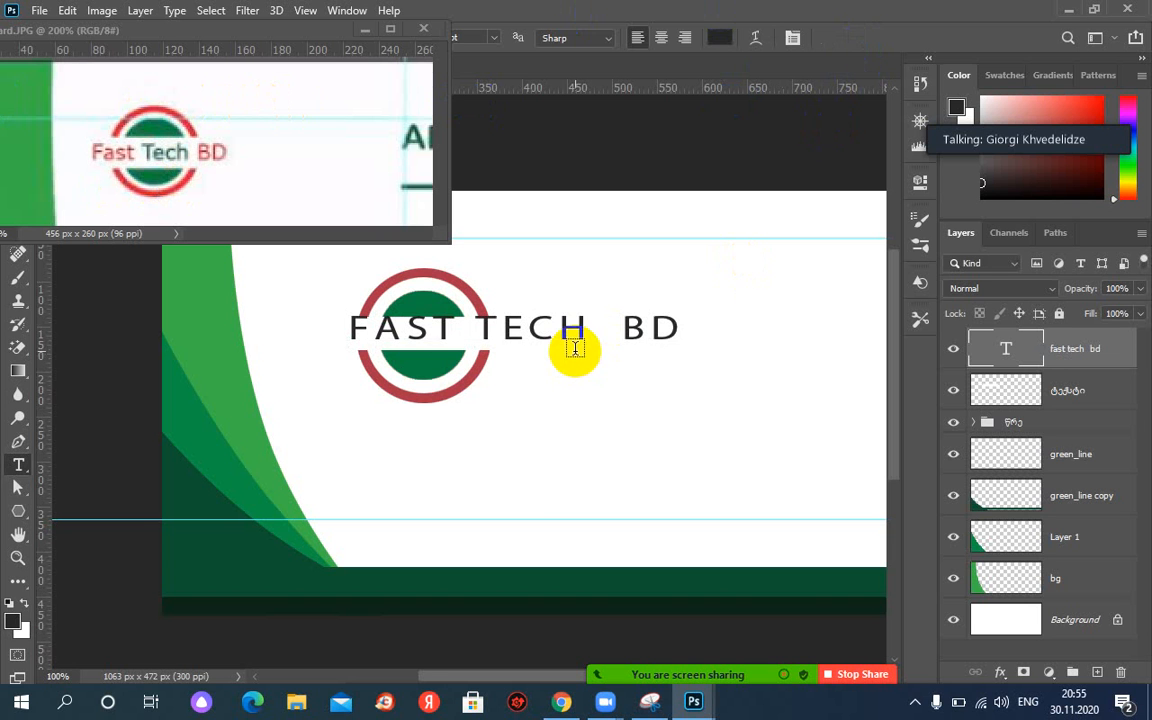
pyautogui.hotkey('ctrl', 't')
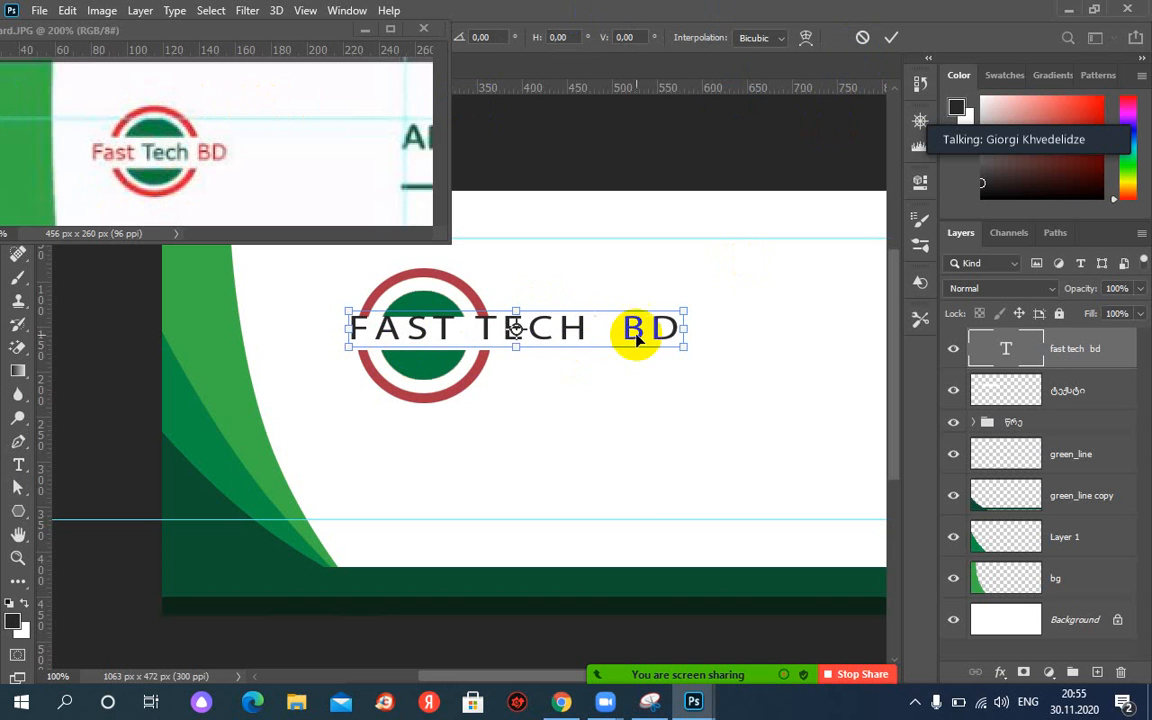
pyautogui.press('super+space')
pyautogui.moveTo(684, 311); pyautogui.dragTo(434, 324)
pyautogui.hotkey('ctrl', 'z')
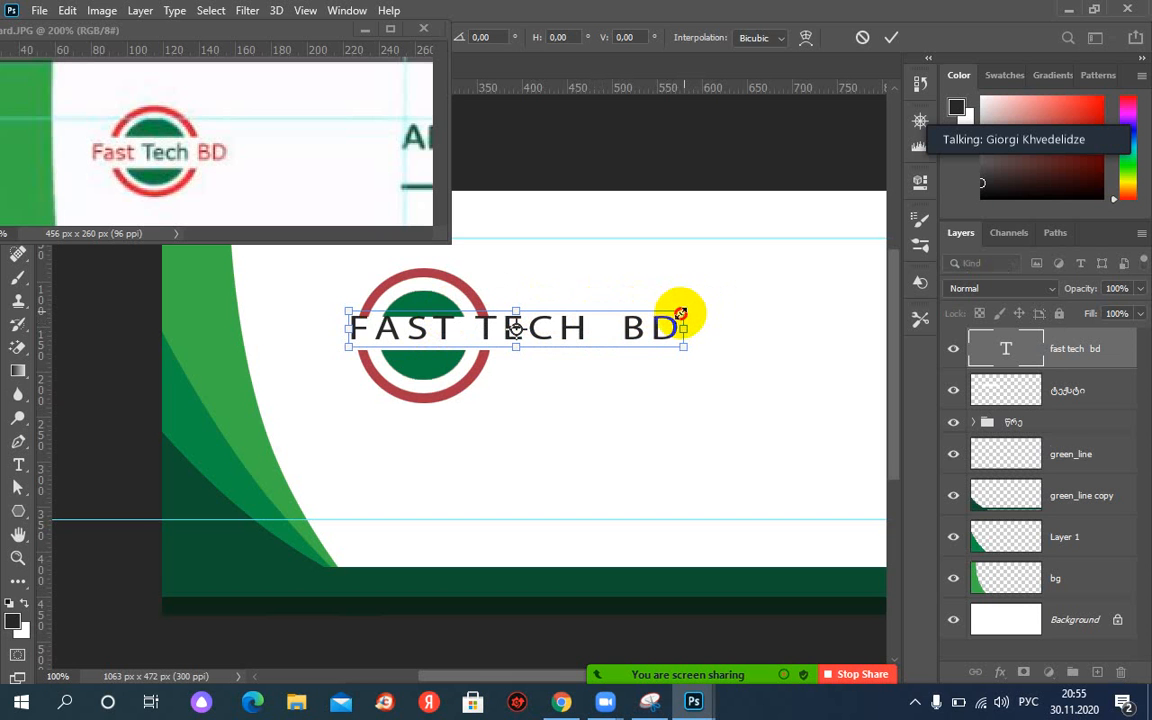
pyautogui.moveTo(681, 314); pyautogui.dragTo(470, 330)
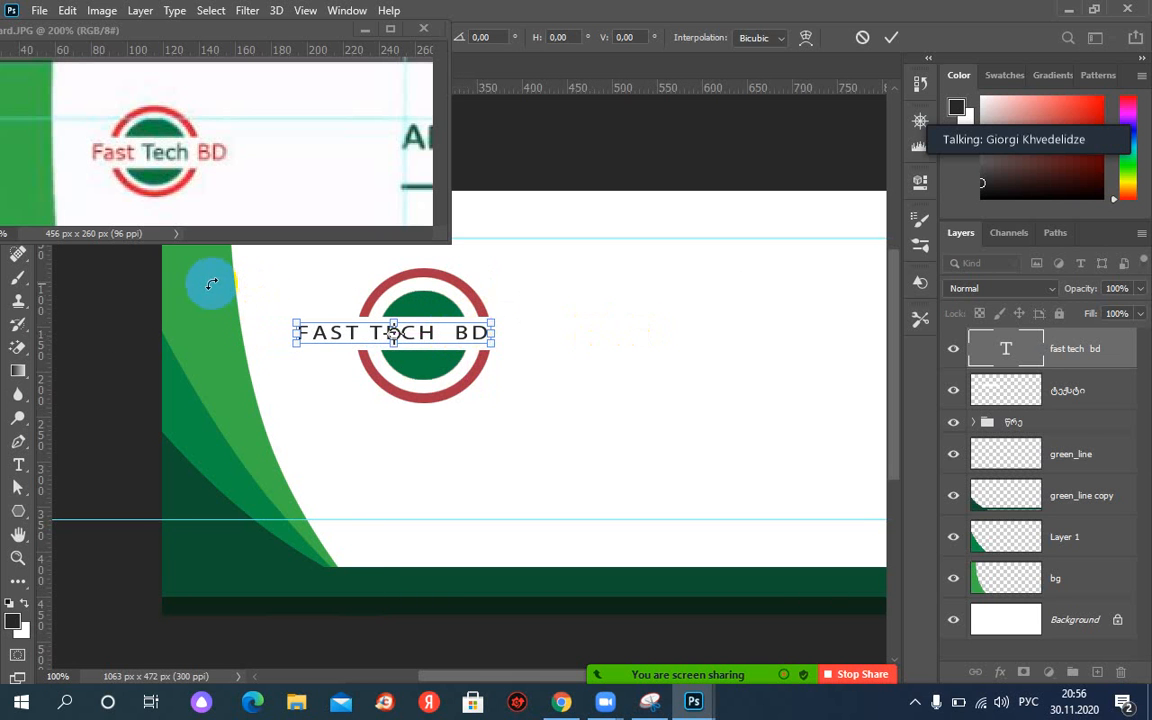
pyautogui.press('Right')
pyautogui.press('Right')
pyautogui.press('Right')
pyautogui.press('Right')
pyautogui.press('Right')
pyautogui.press('Right')
pyautogui.press('Right')
pyautogui.press('Right')
pyautogui.press('Right')
pyautogui.press('Right')
pyautogui.press('Right')
pyautogui.press('Right')
pyautogui.press('Right')
pyautogui.press('Right')
pyautogui.press('Right')
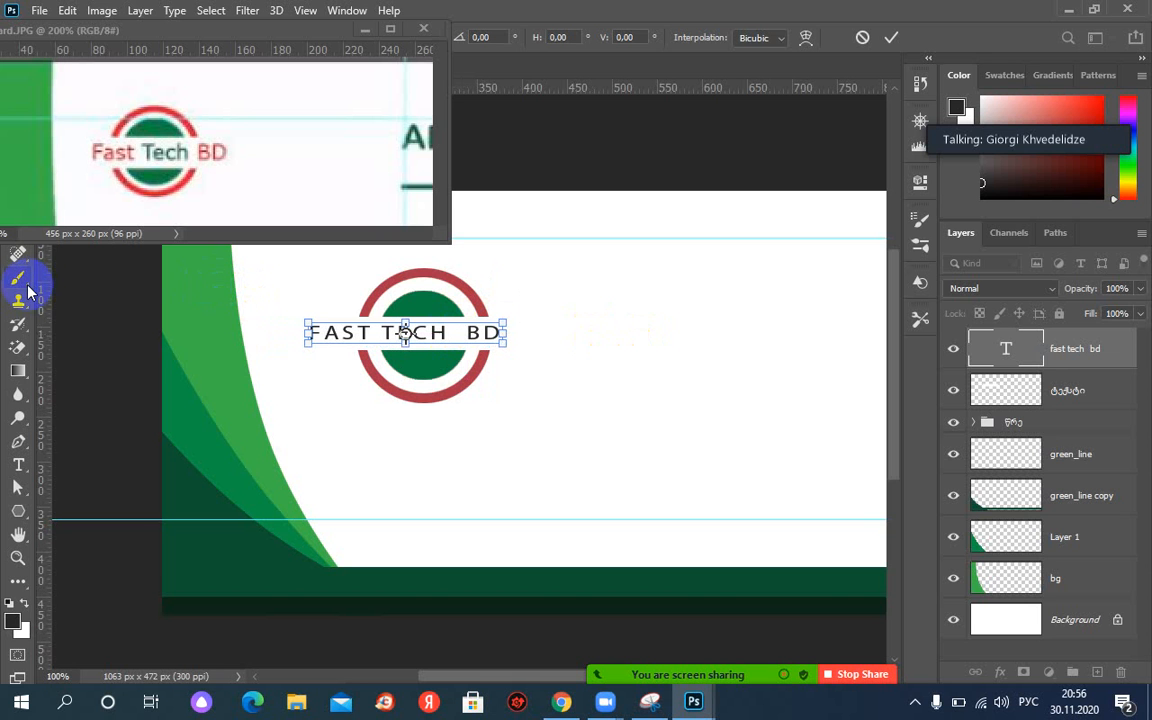
pyautogui.press('Right')
pyautogui.press('Right')
pyautogui.press('Right')
pyautogui.press('Right')
pyautogui.press('Right')
pyautogui.press('Right')
pyautogui.press('Right')
pyautogui.press('Right')
pyautogui.press('Right')
pyautogui.press('Right')
pyautogui.press('Right')
pyautogui.press('Right')
pyautogui.press('Right')
pyautogui.press('Right')
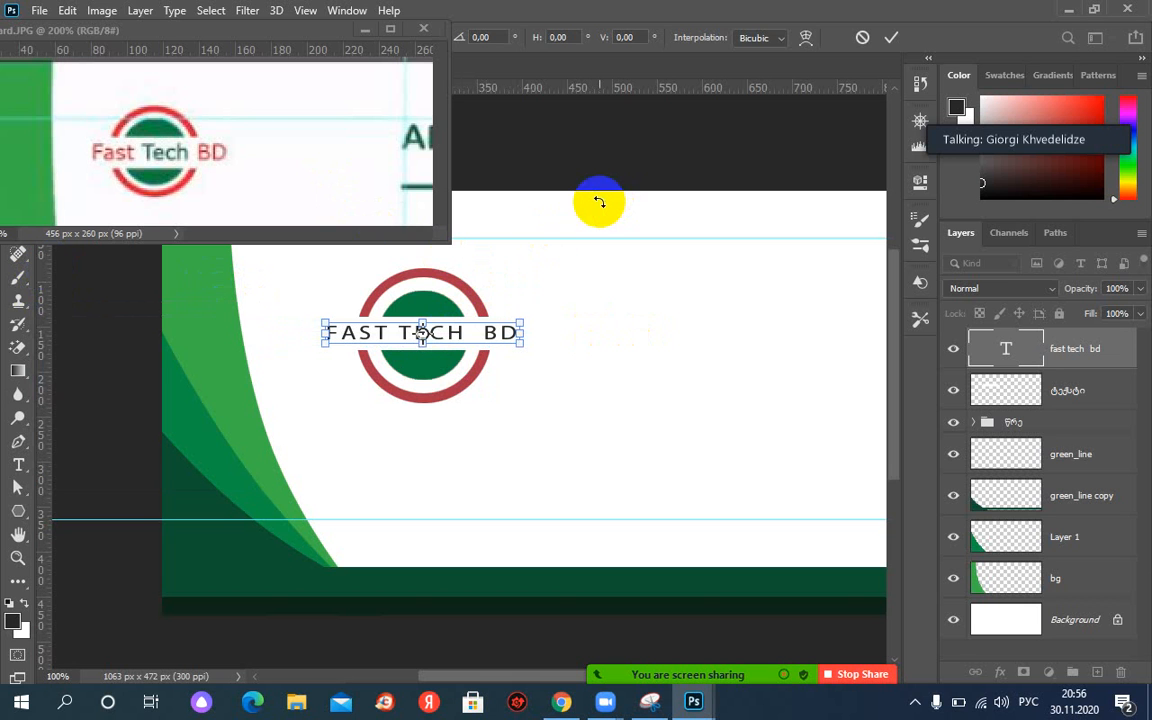
pyautogui.press('Return')
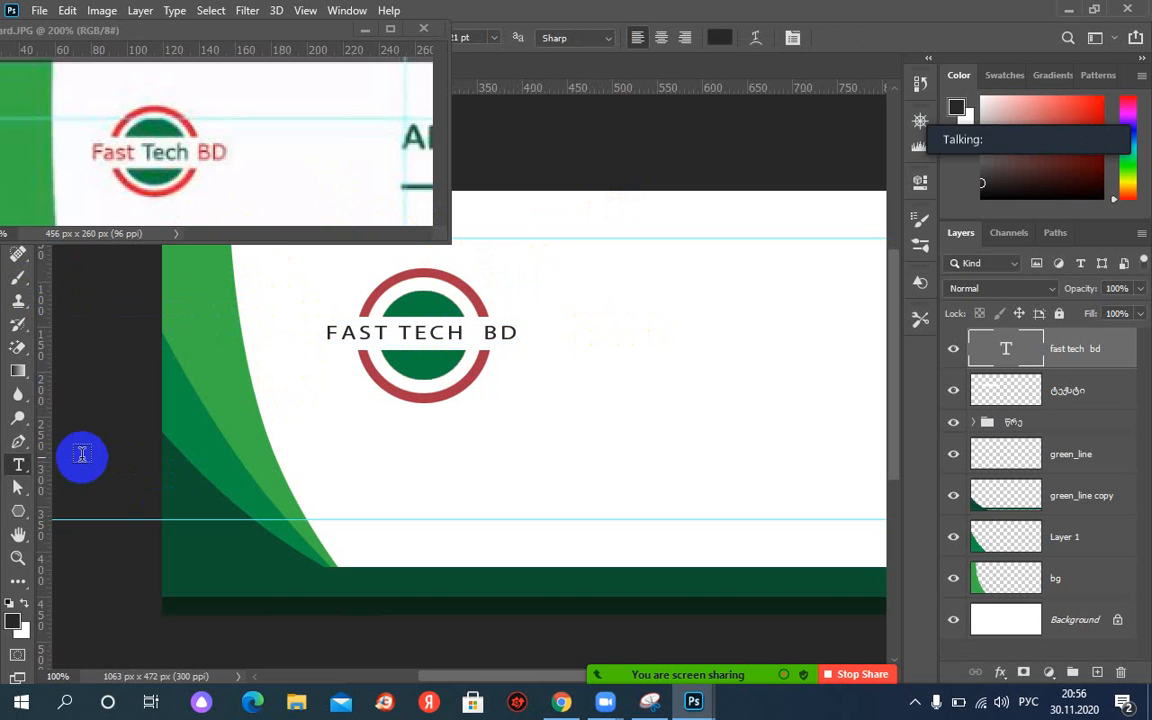
# Colour the word FAST with red sampled from the logo ring.
pyautogui.moveTo(385, 335); pyautogui.dragTo(324, 337)
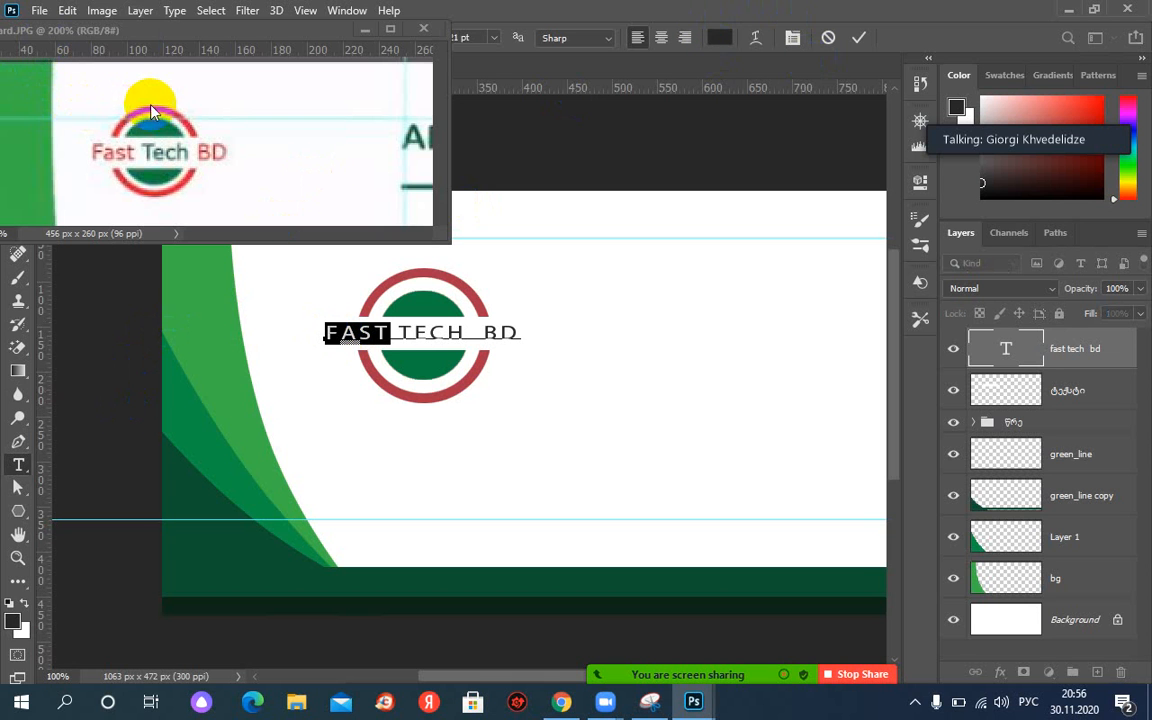
pyautogui.click(721, 40)
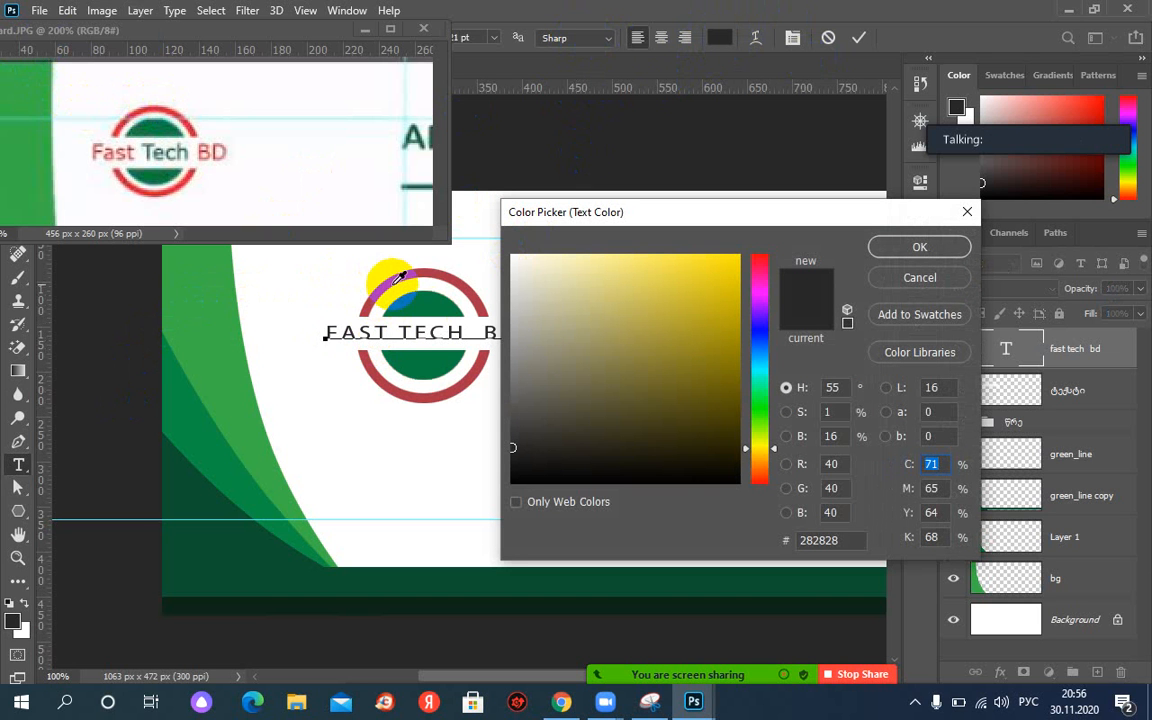
pyautogui.click(395, 278)
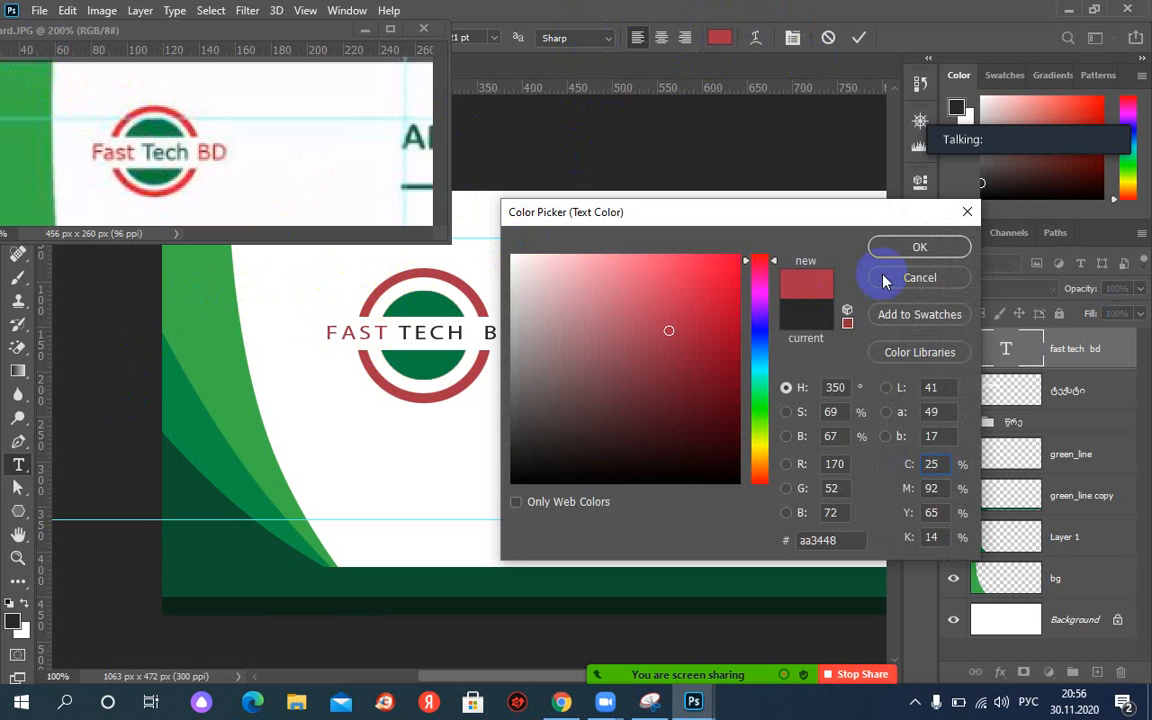
pyautogui.click(918, 246)
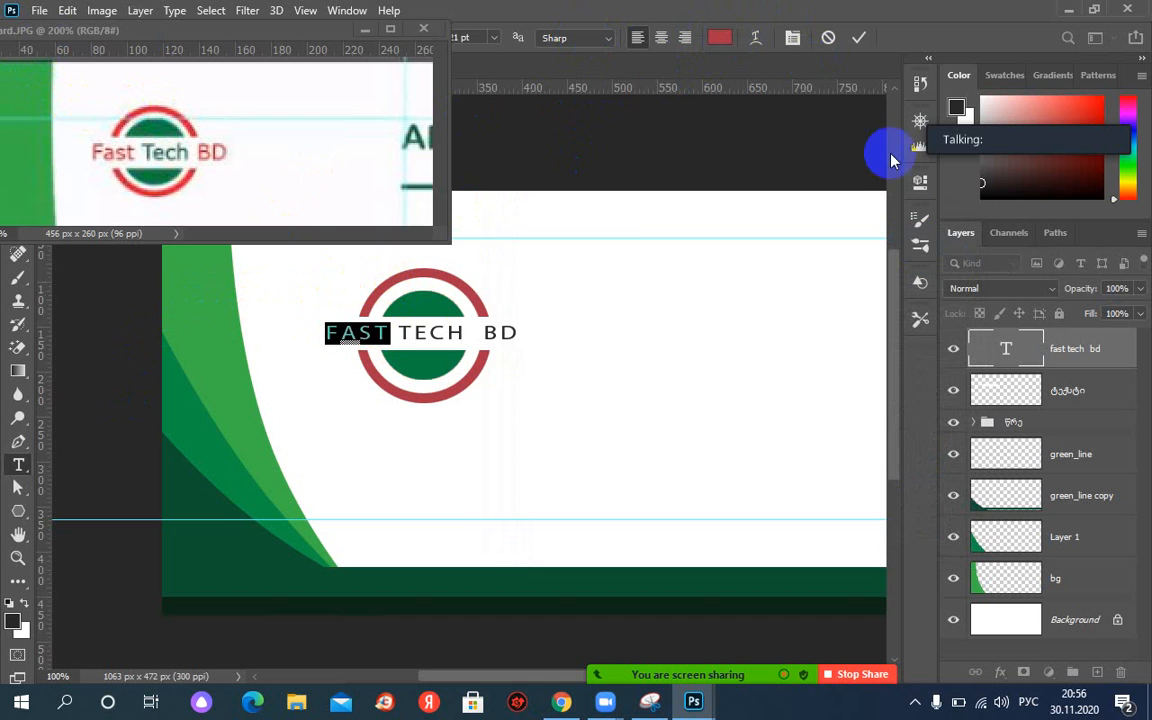
pyautogui.click(850, 45)
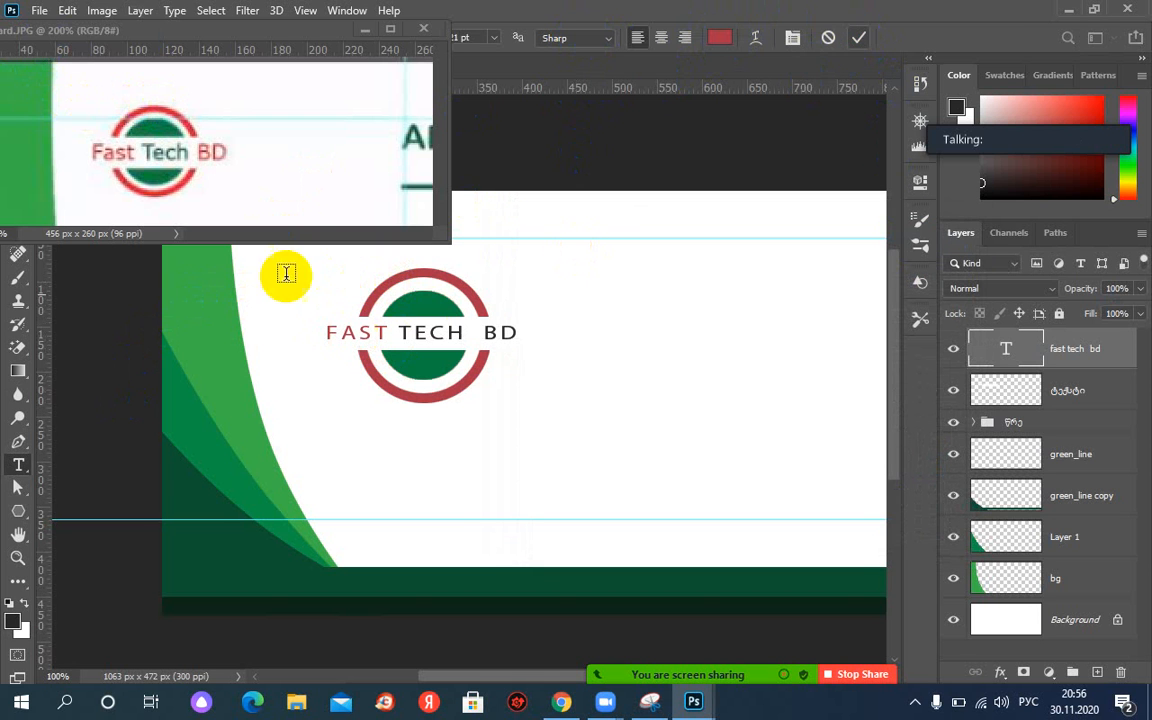
# Colour the word TECH with green sampled from the logo.
pyautogui.moveTo(461, 336); pyautogui.dragTo(413, 333)
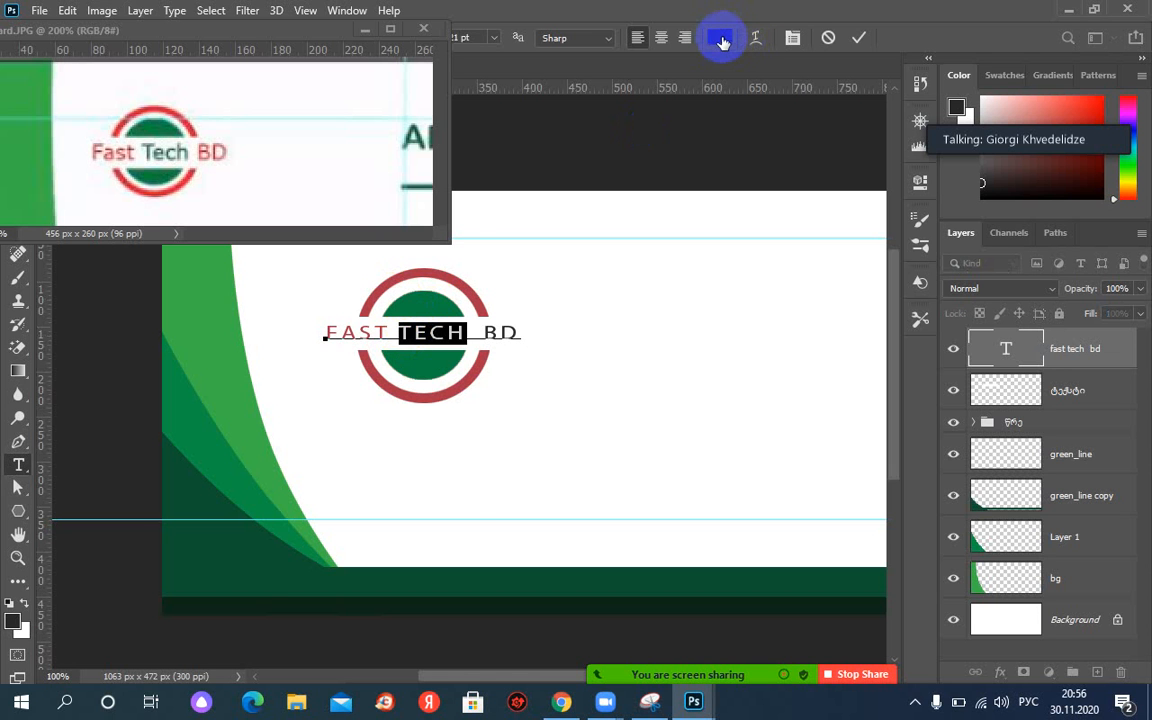
pyautogui.click(718, 40)
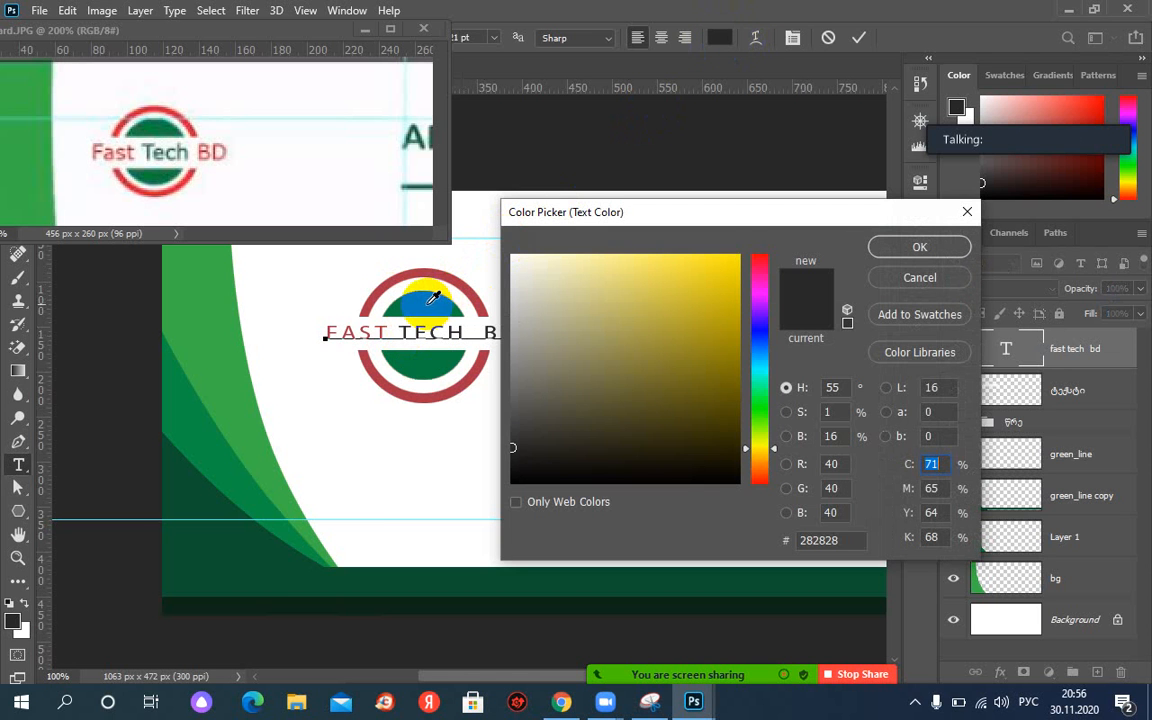
pyautogui.click(405, 295)
pyautogui.click(919, 248)
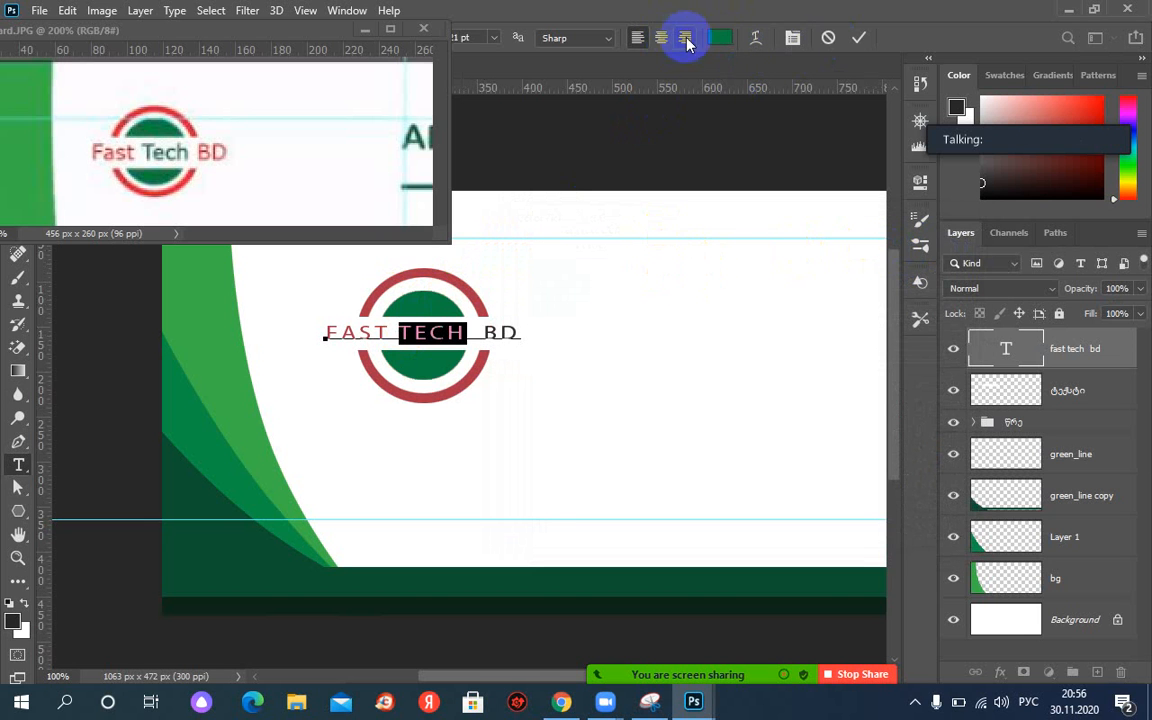
pyautogui.click(828, 38)
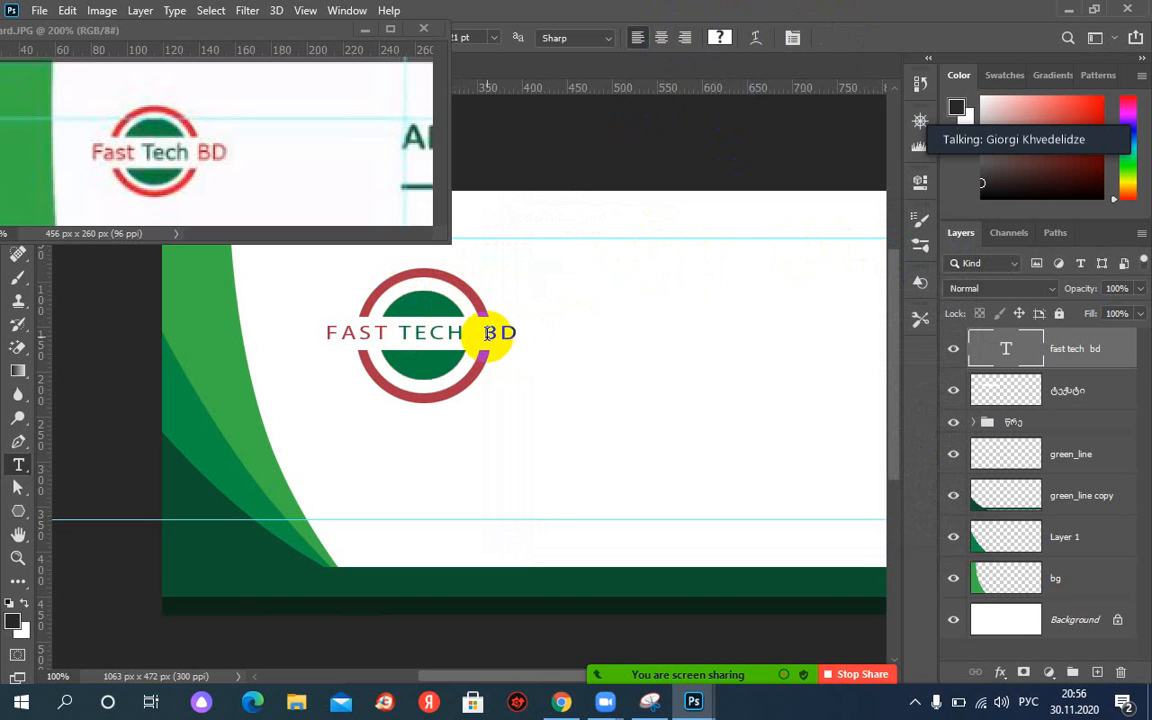
# Colour the letters BD with the ring's red and discard the stray empty text box.
pyautogui.moveTo(484, 334); pyautogui.dragTo(519, 337)
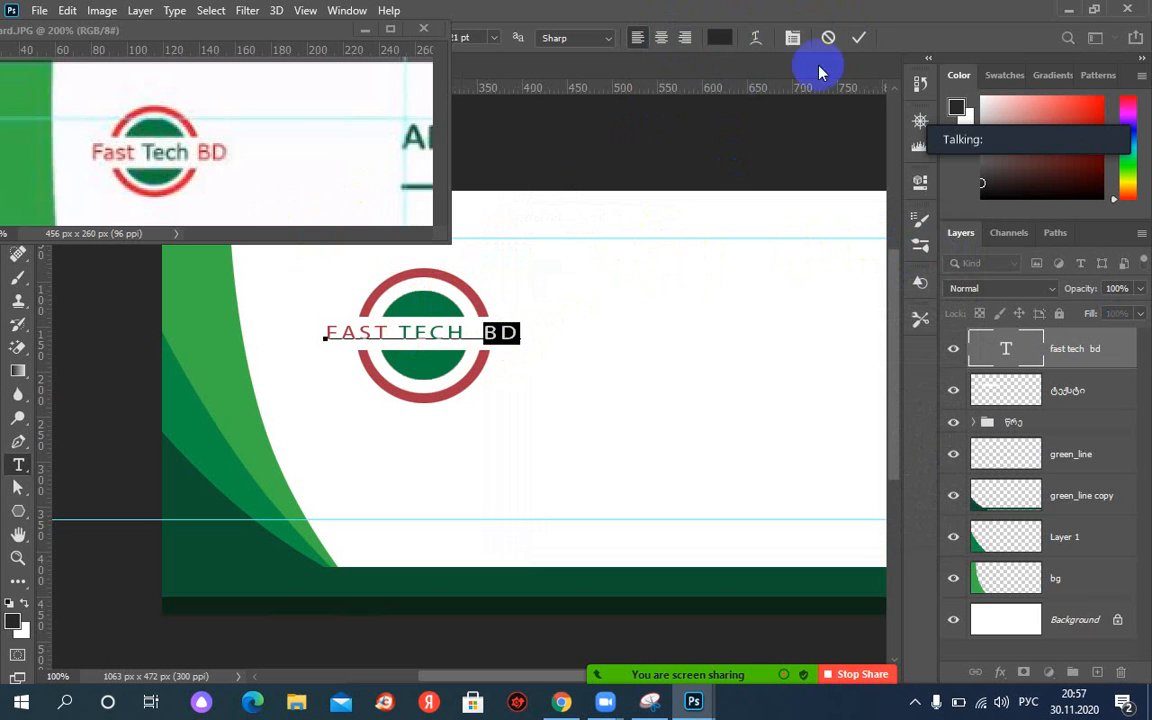
pyautogui.click(720, 38)
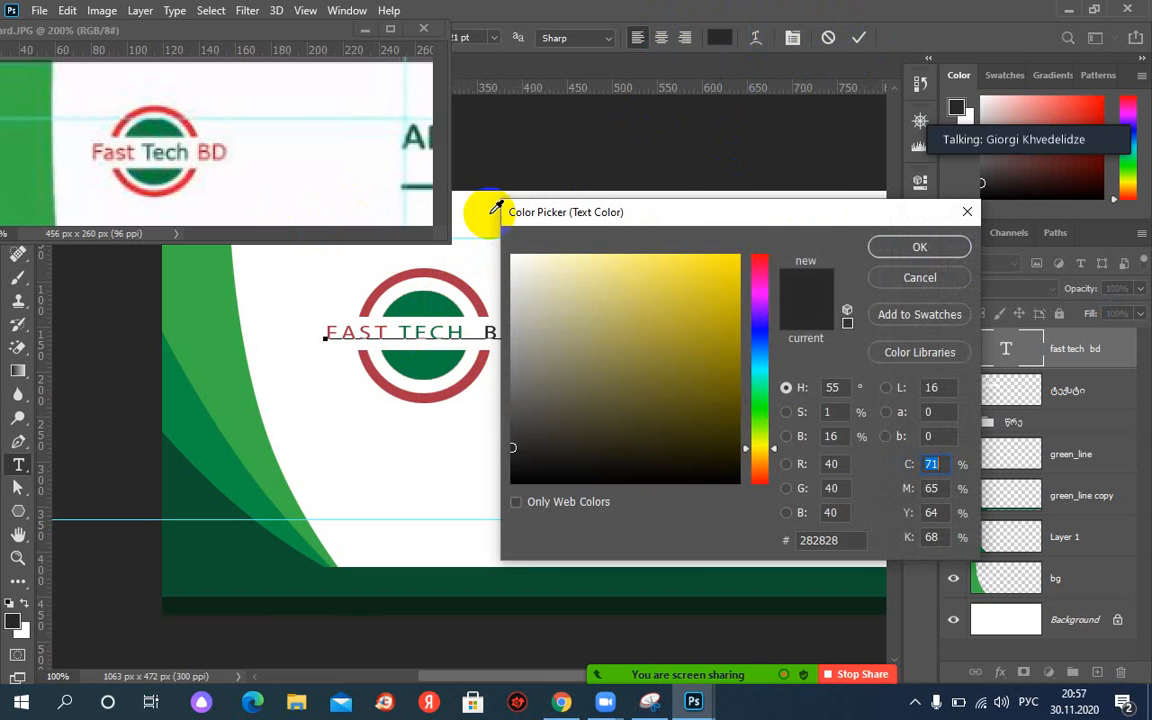
pyautogui.click(390, 278)
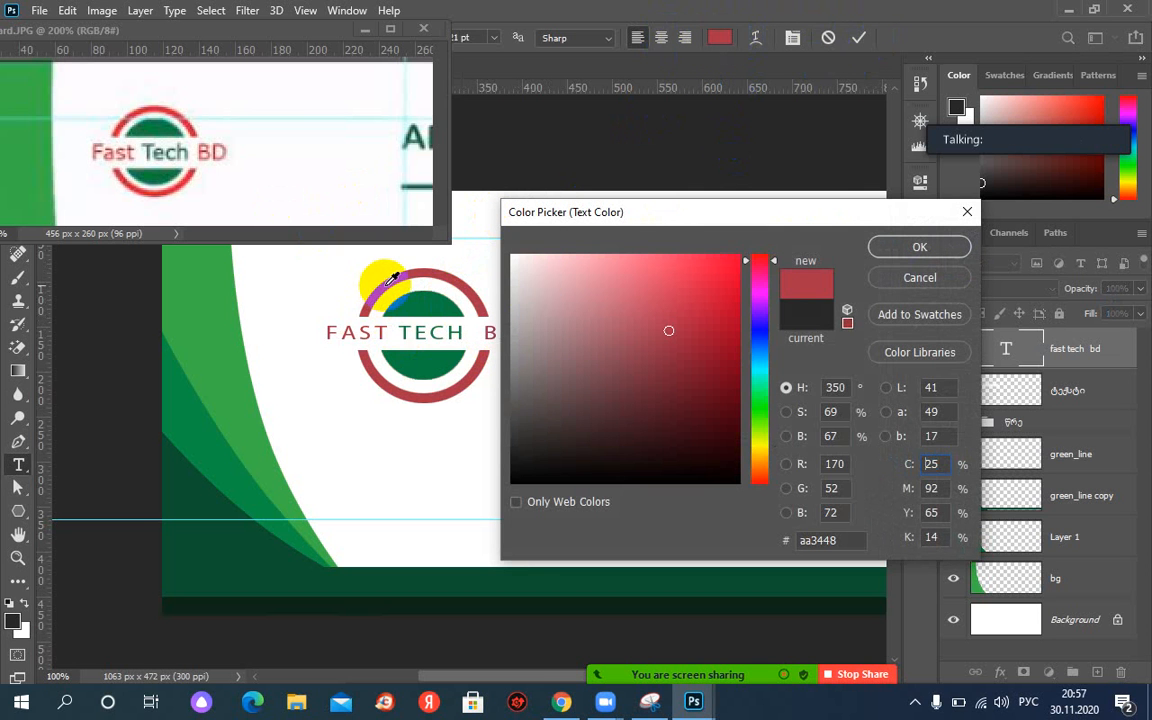
pyautogui.click(919, 247)
pyautogui.click(856, 39)
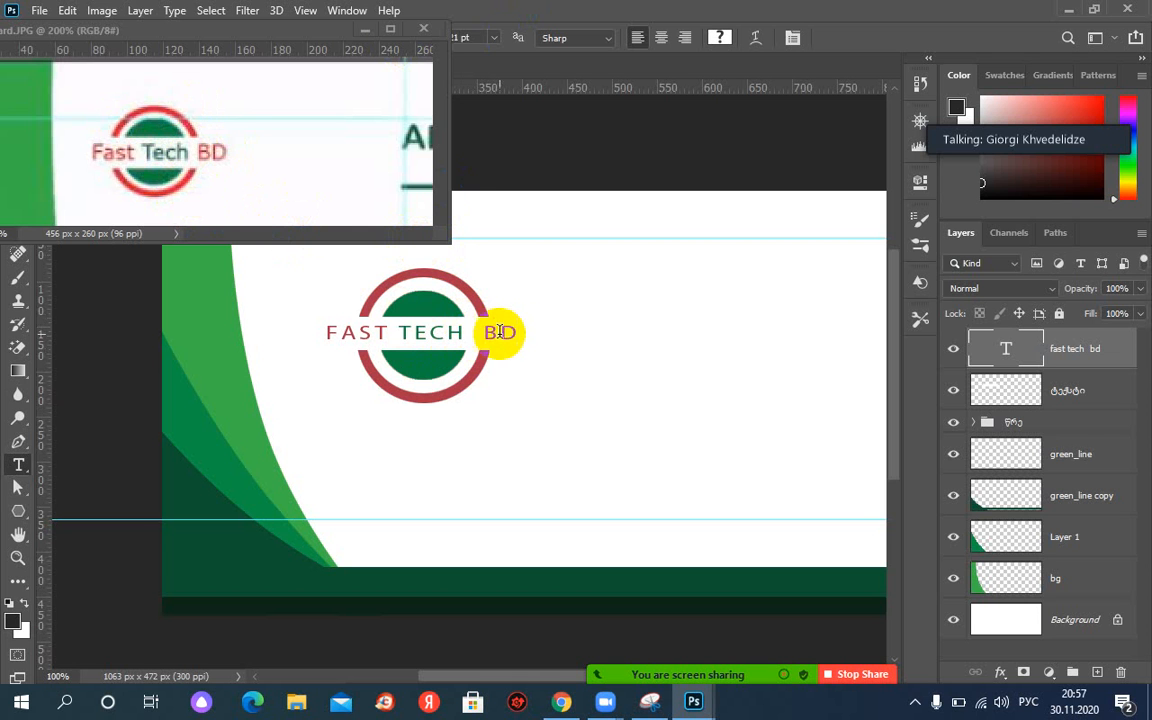
pyautogui.moveTo(519, 337); pyautogui.dragTo(326, 333)
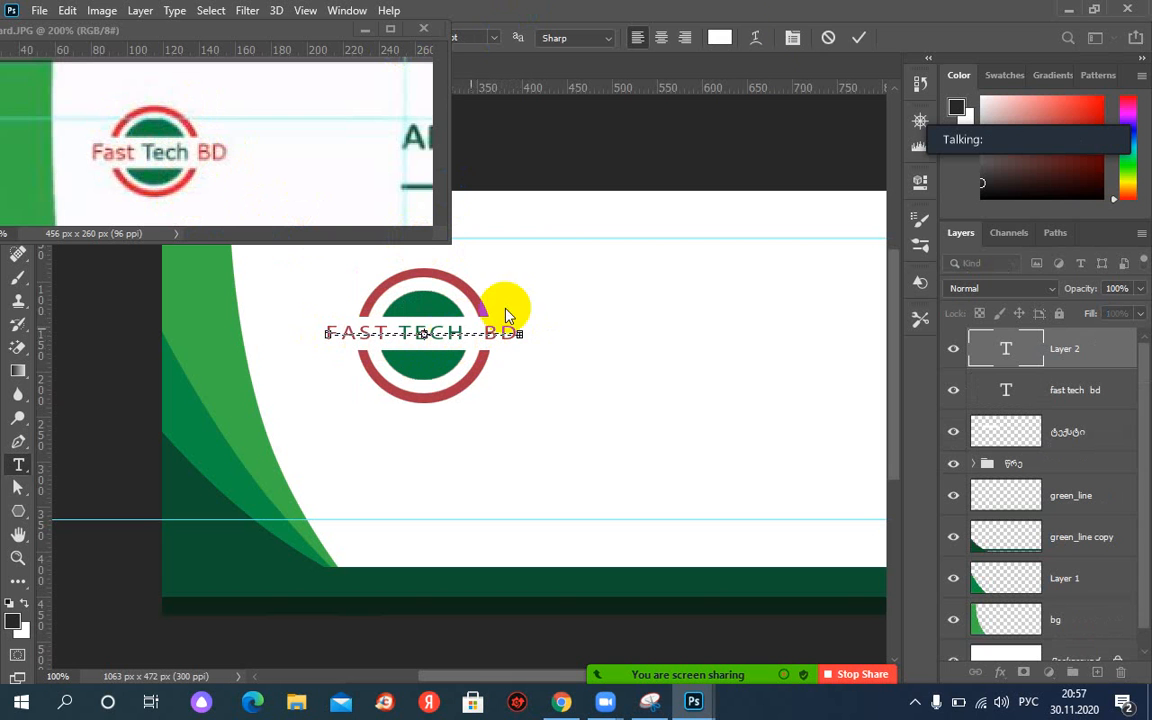
pyautogui.press('Escape')
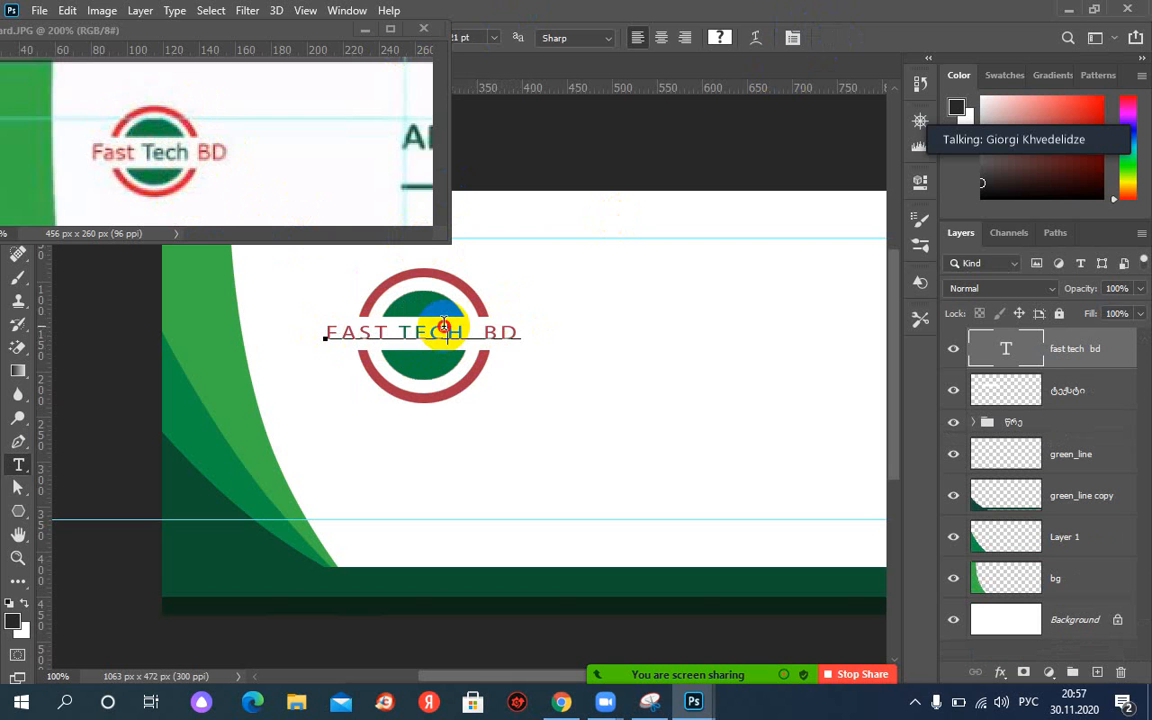
# Set the whole FAST TECH BD line in Bookman Old Style via the Character panel.
pyautogui.tripleClick(443, 325)
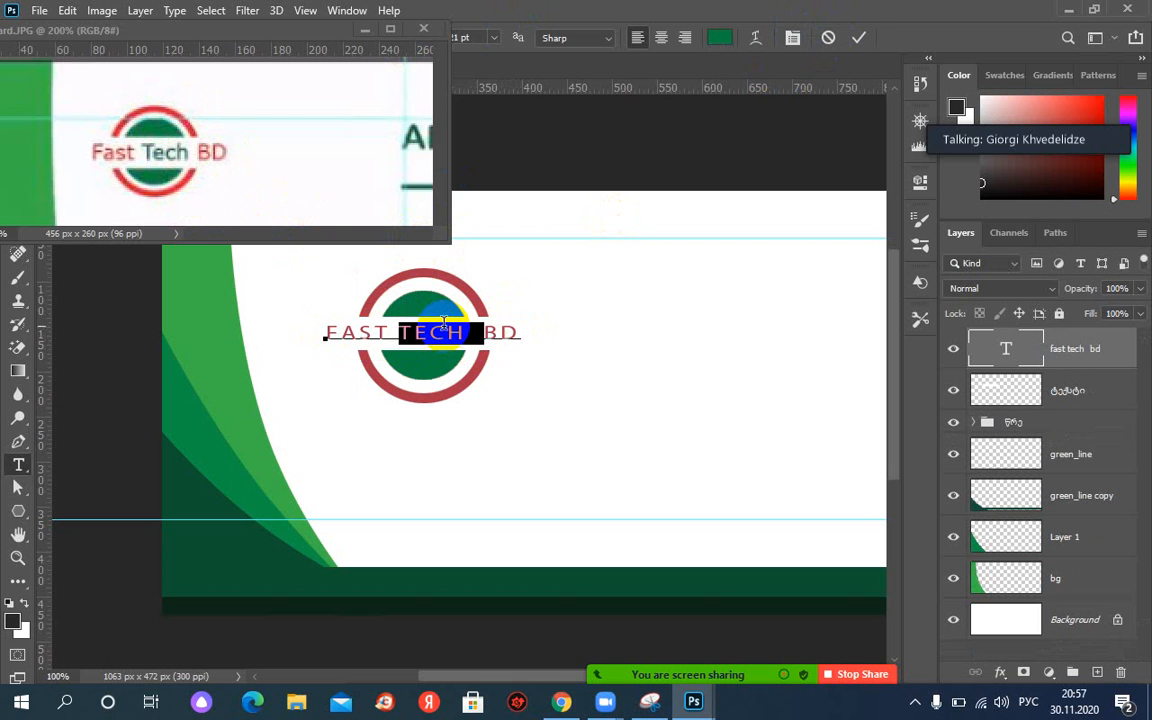
pyautogui.click(792, 37)
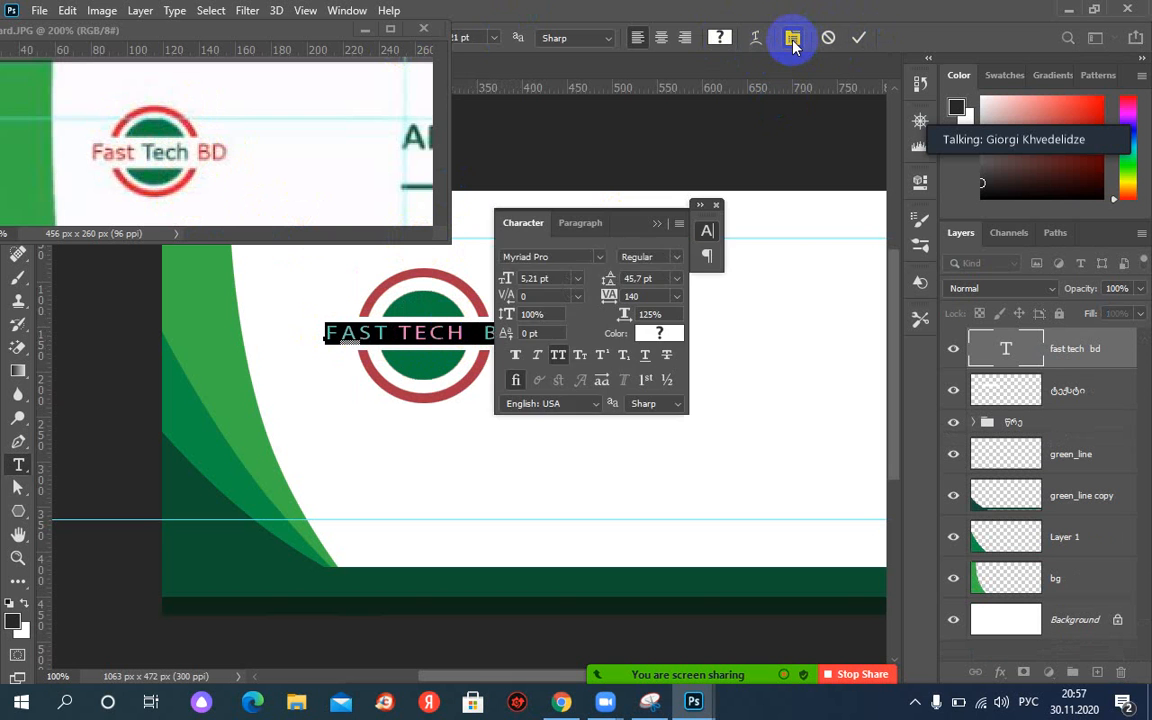
pyautogui.click(602, 262)
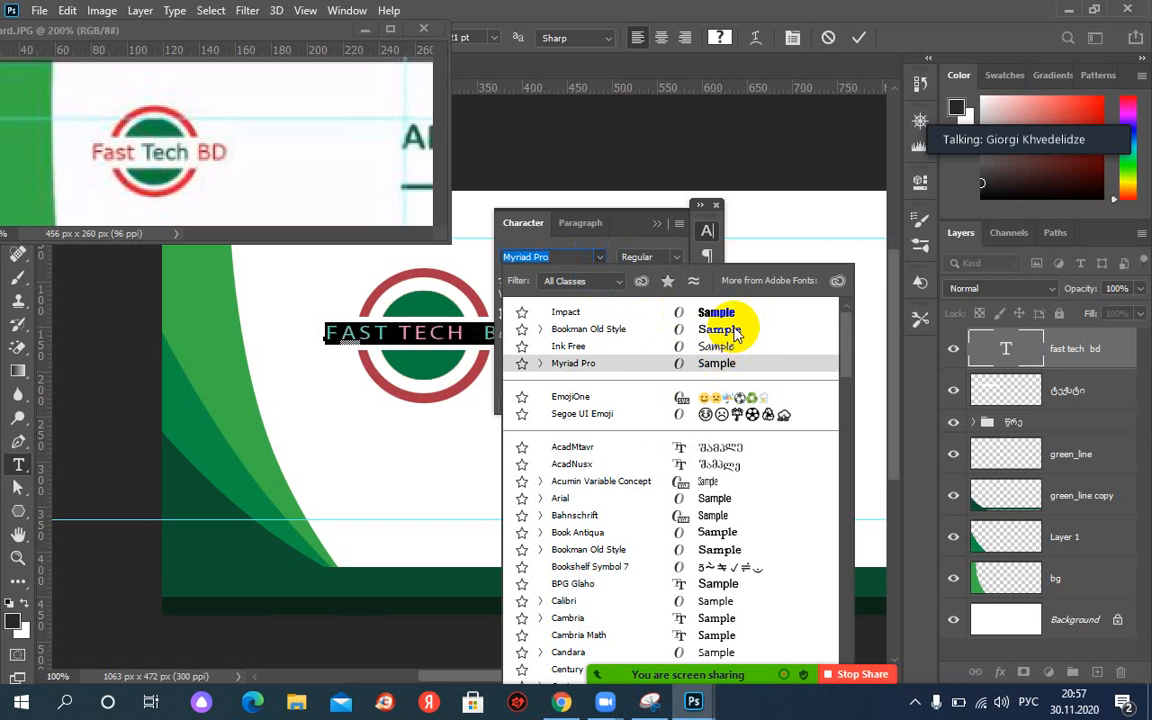
pyautogui.click(733, 329)
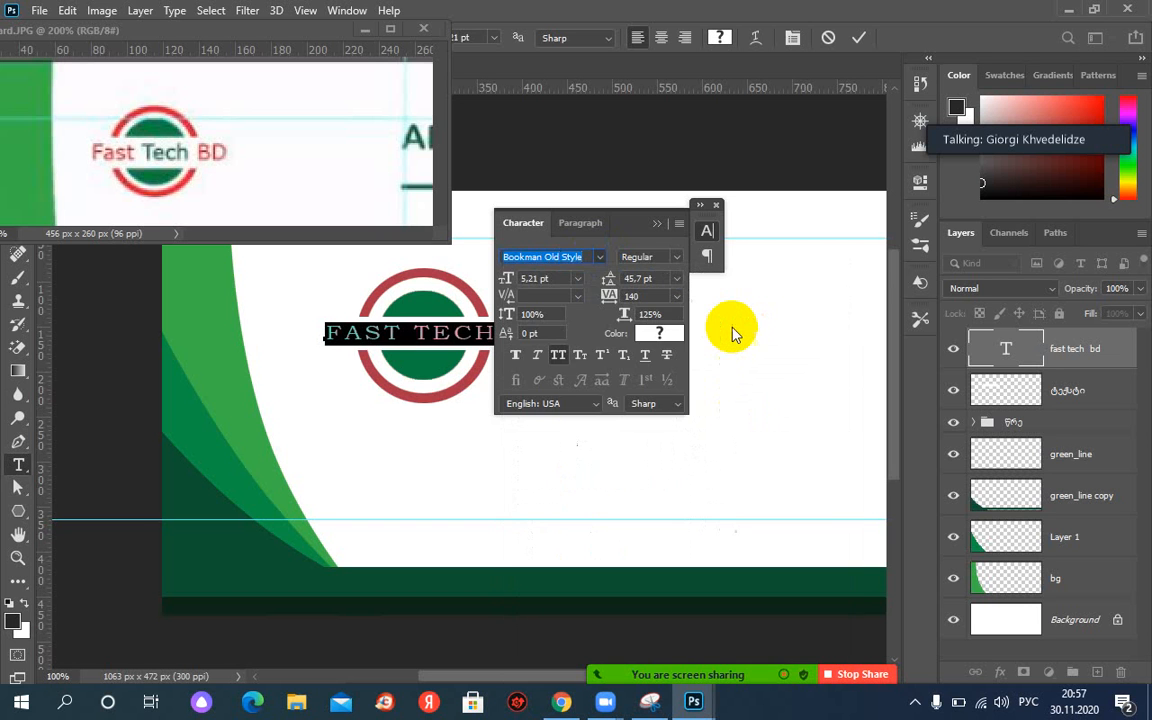
pyautogui.click(860, 39)
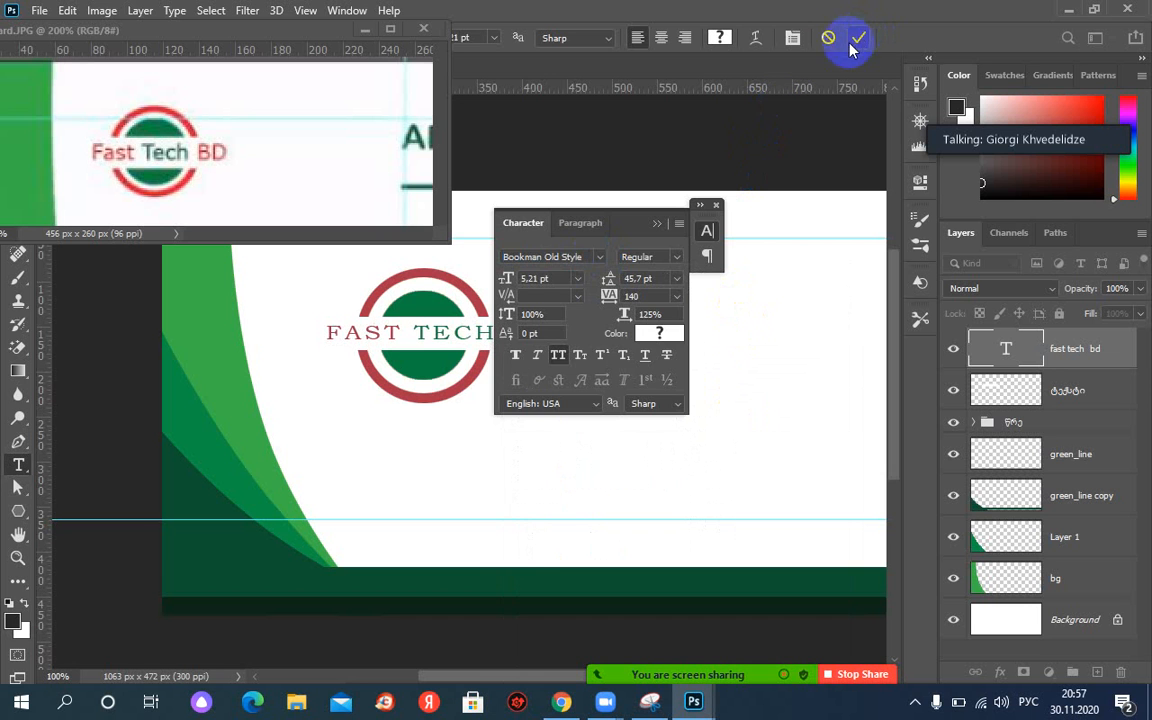
pyautogui.click(660, 228)
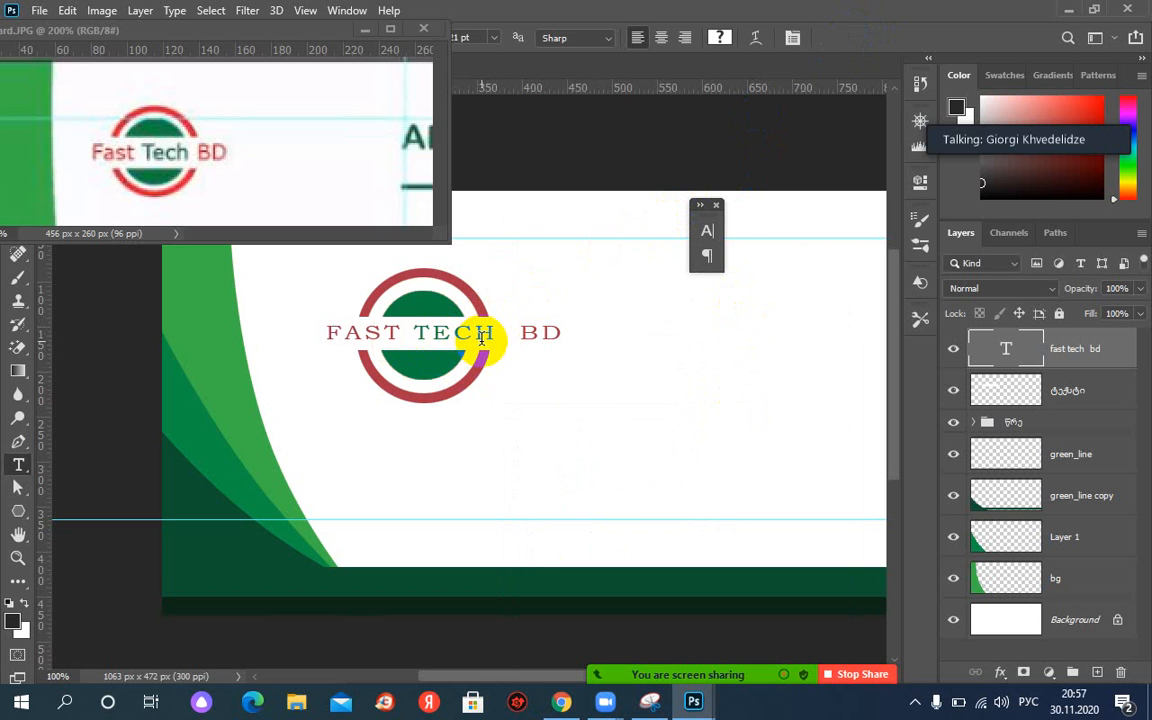
pyautogui.tripleClick(490, 333)
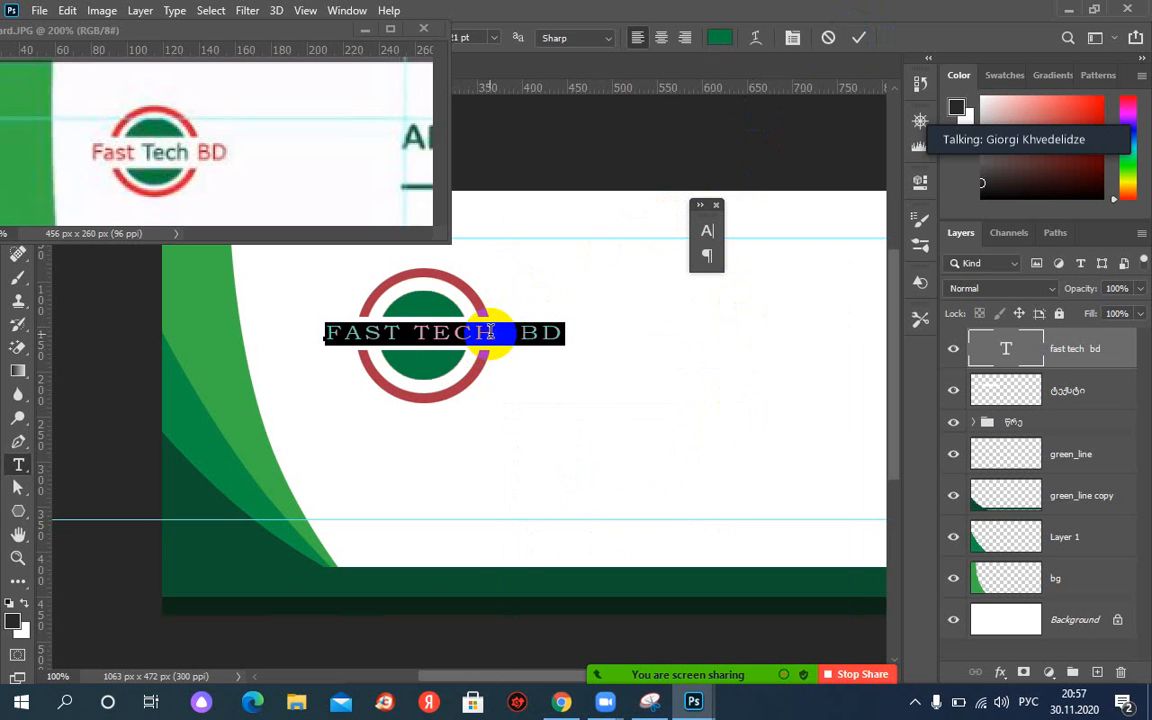
pyautogui.click(792, 37)
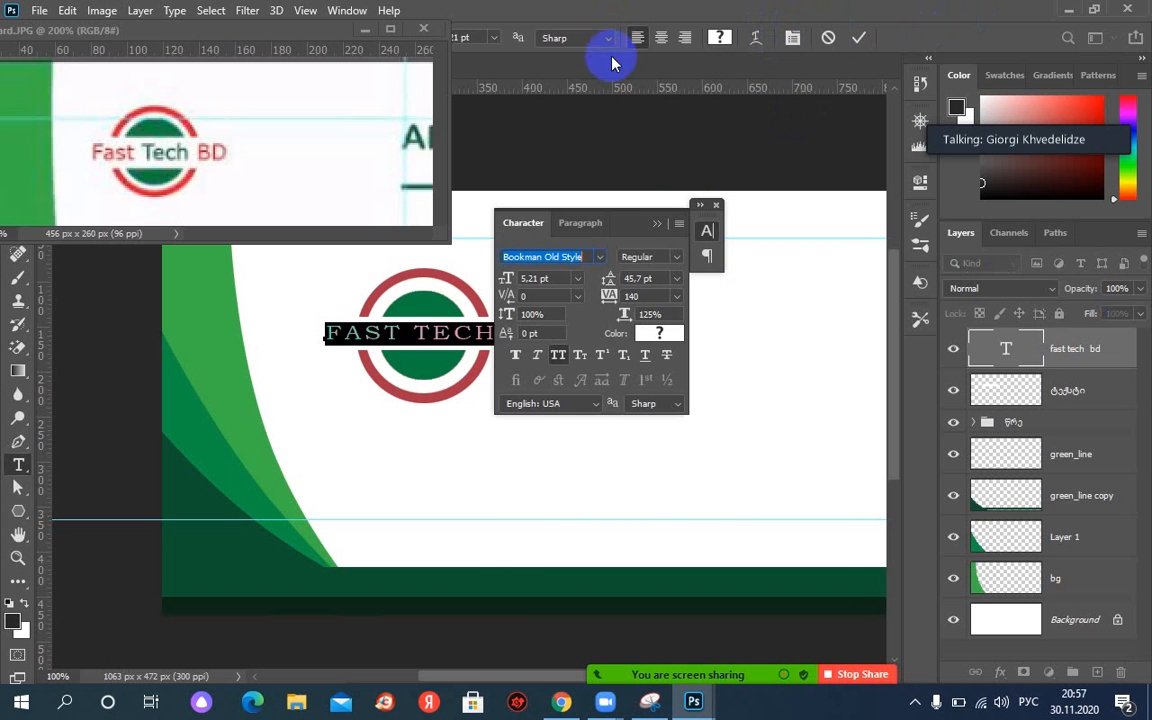
pyautogui.click(600, 257)
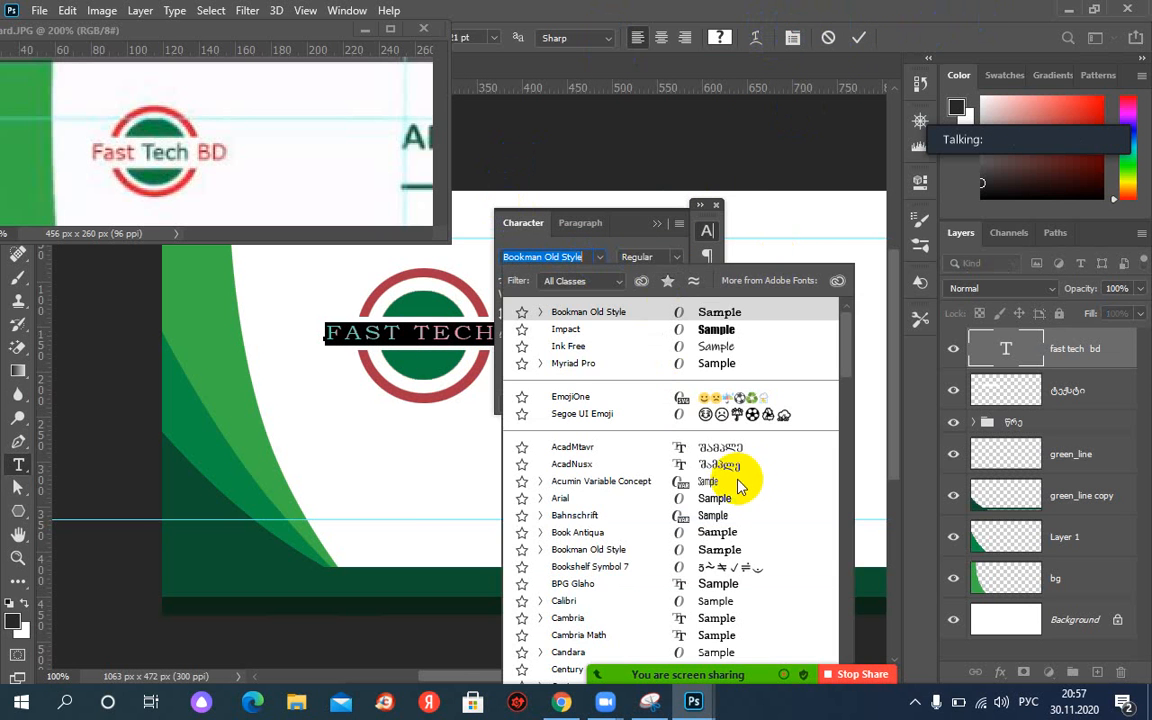
pyautogui.click(732, 314)
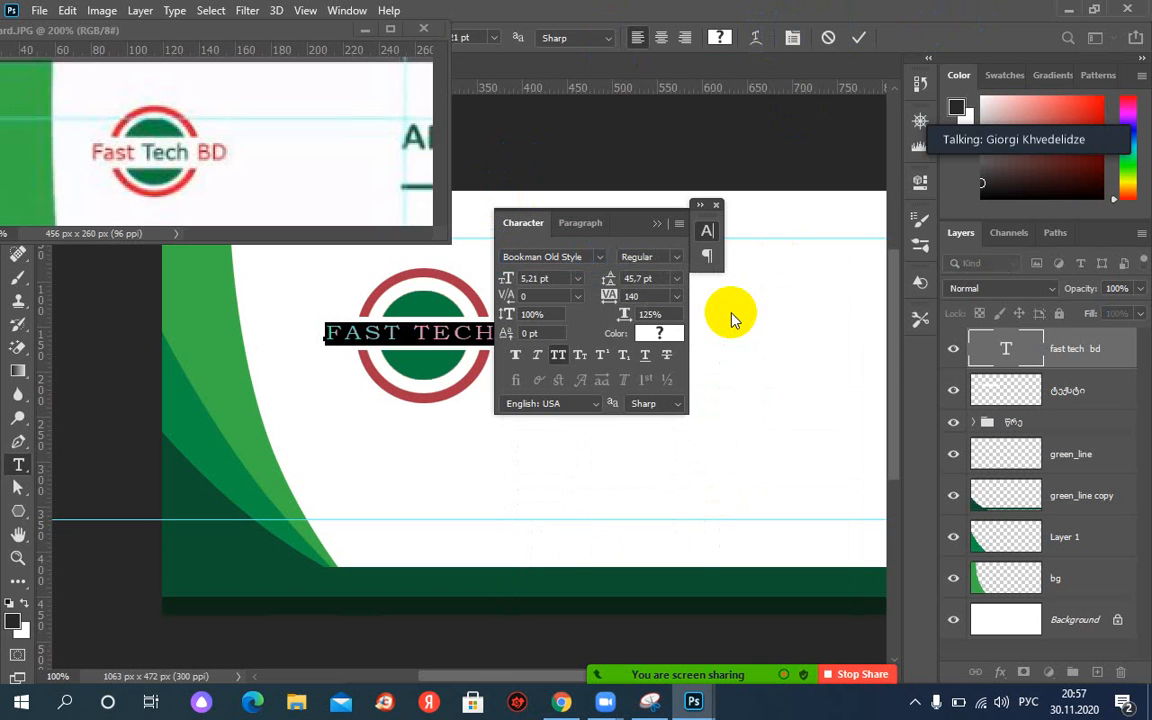
pyautogui.click(658, 224)
# Edit the text at the gap before BD and commit, leaving tracking at 140.
pyautogui.doubleClick(557, 335)
pyautogui.moveTo(557, 335); pyautogui.dragTo(510, 332)
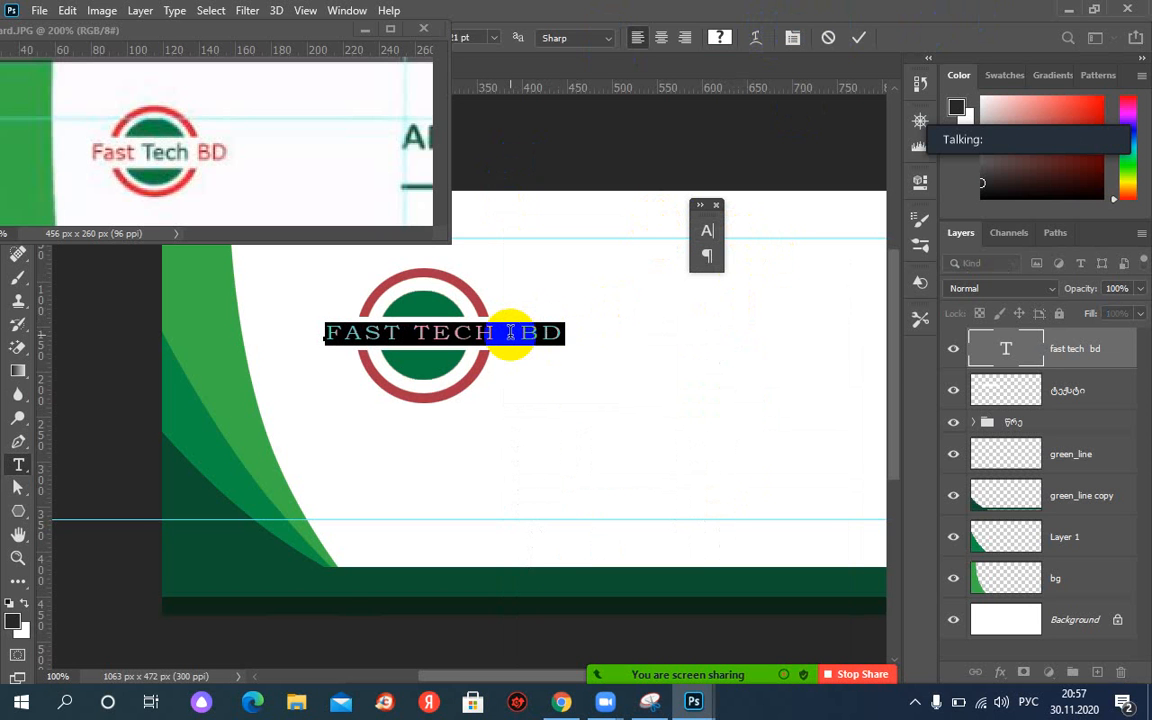
pyautogui.click(511, 334)
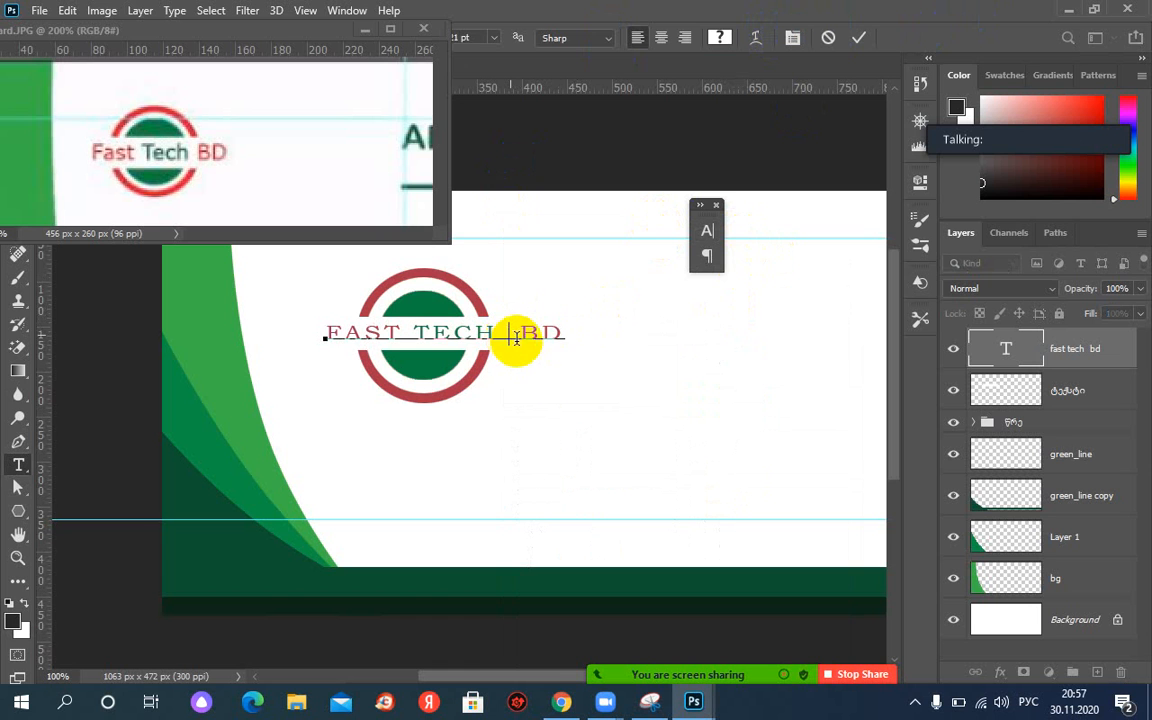
pyautogui.click(522, 335)
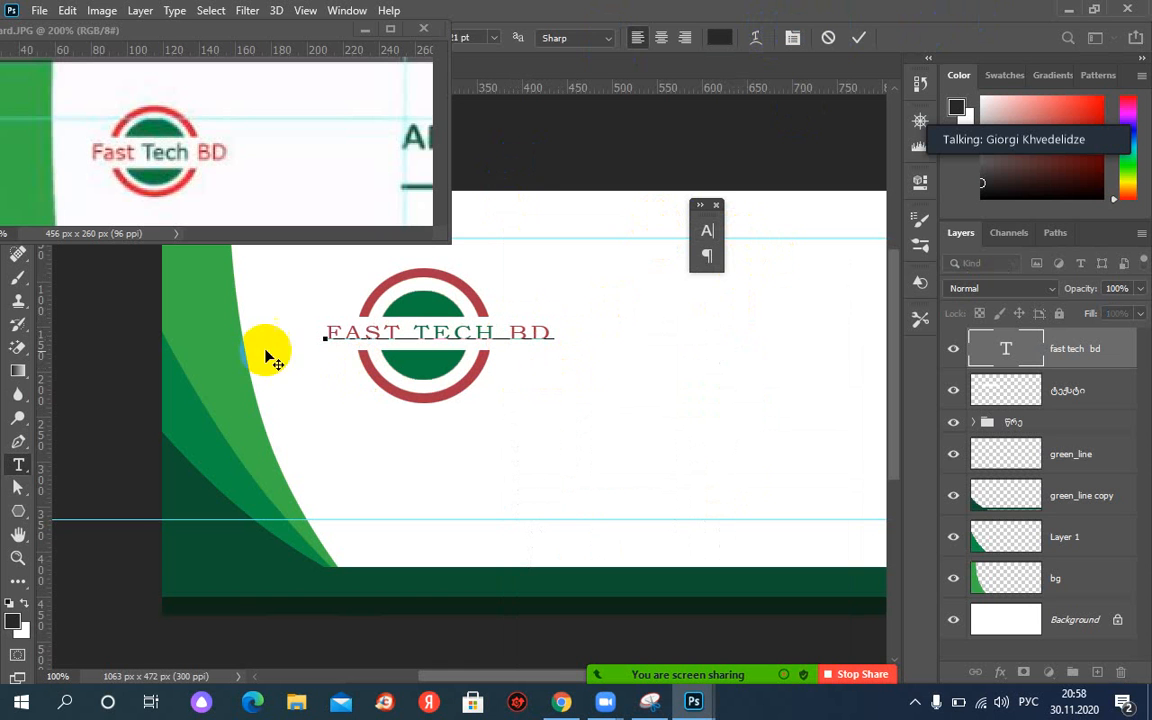
pyautogui.click(727, 38)
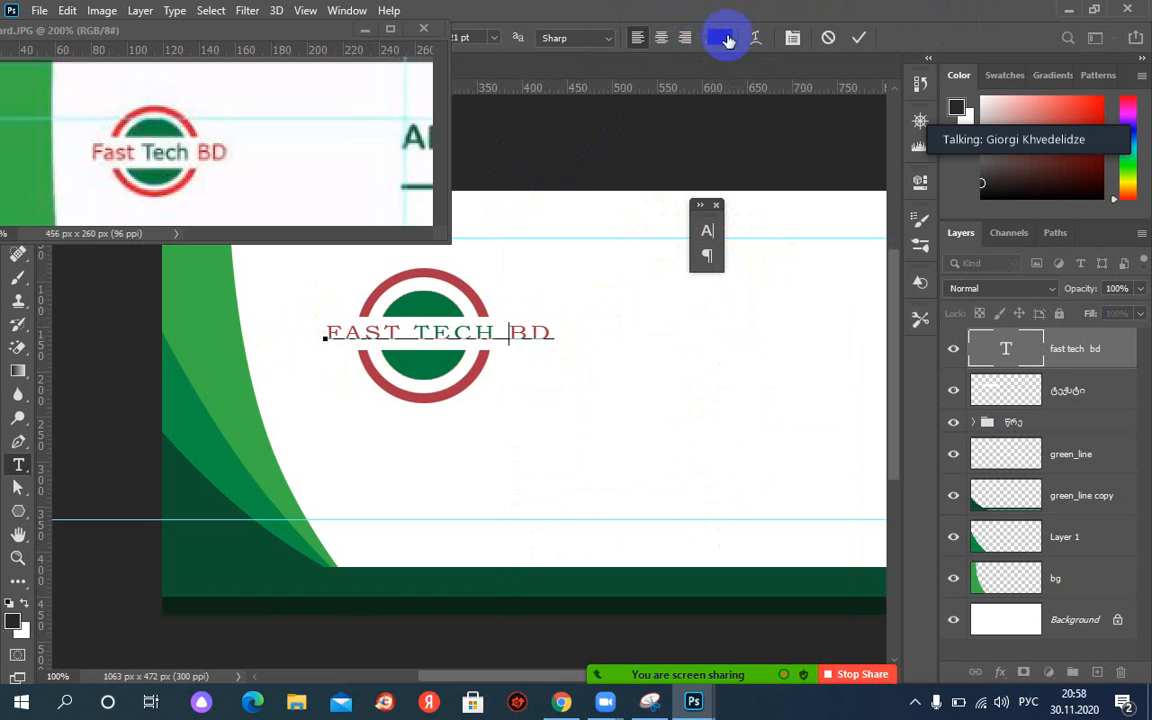
pyautogui.click(860, 40)
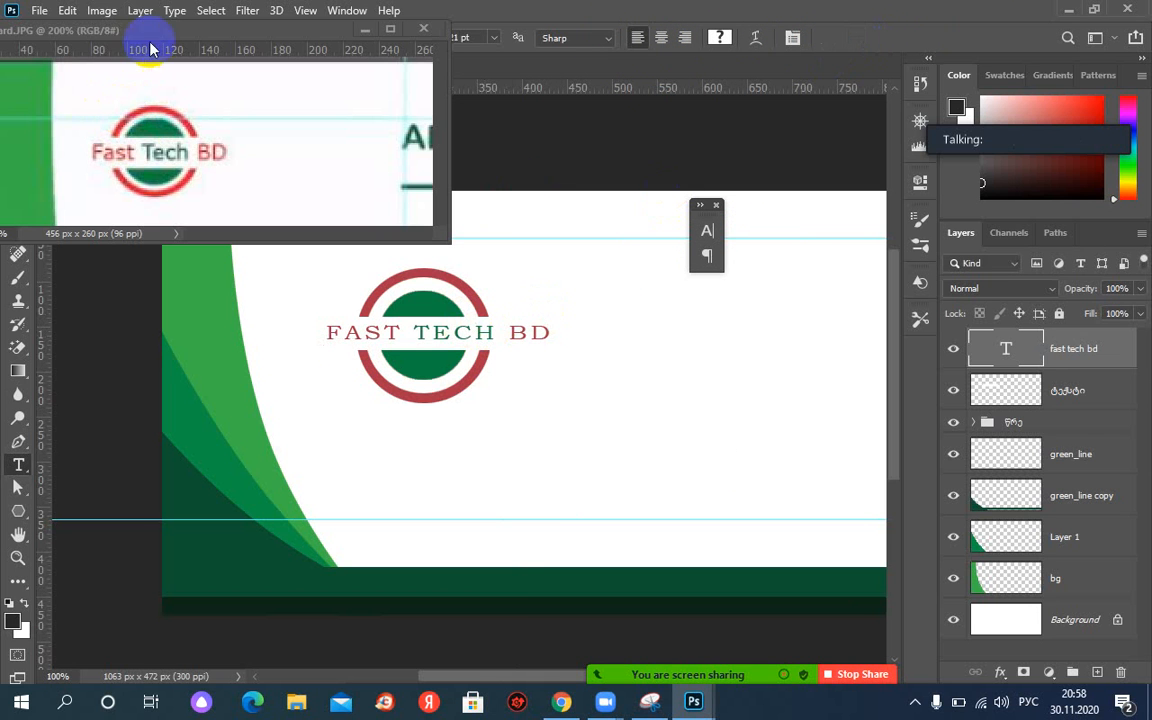
# Delete the space before BD so the logo text reads FAST TECHBD, and commit.
pyautogui.moveTo(334, 31); pyautogui.dragTo(672, 456)
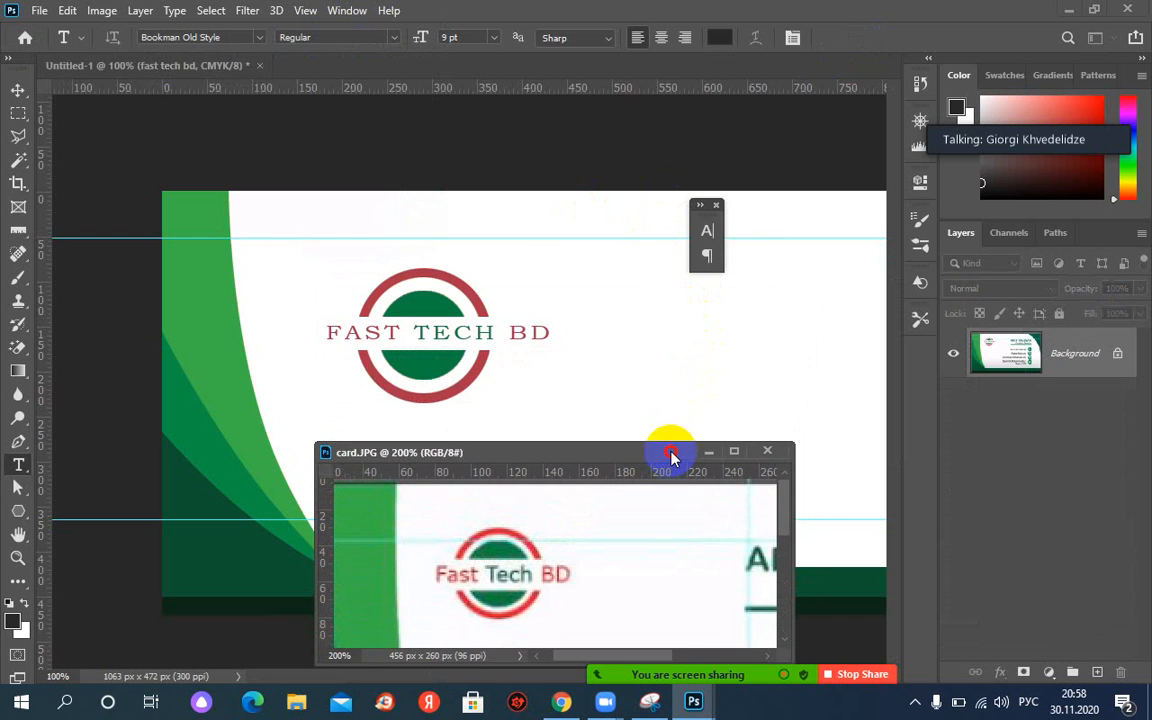
pyautogui.click(18, 90)
pyautogui.click(442, 332)
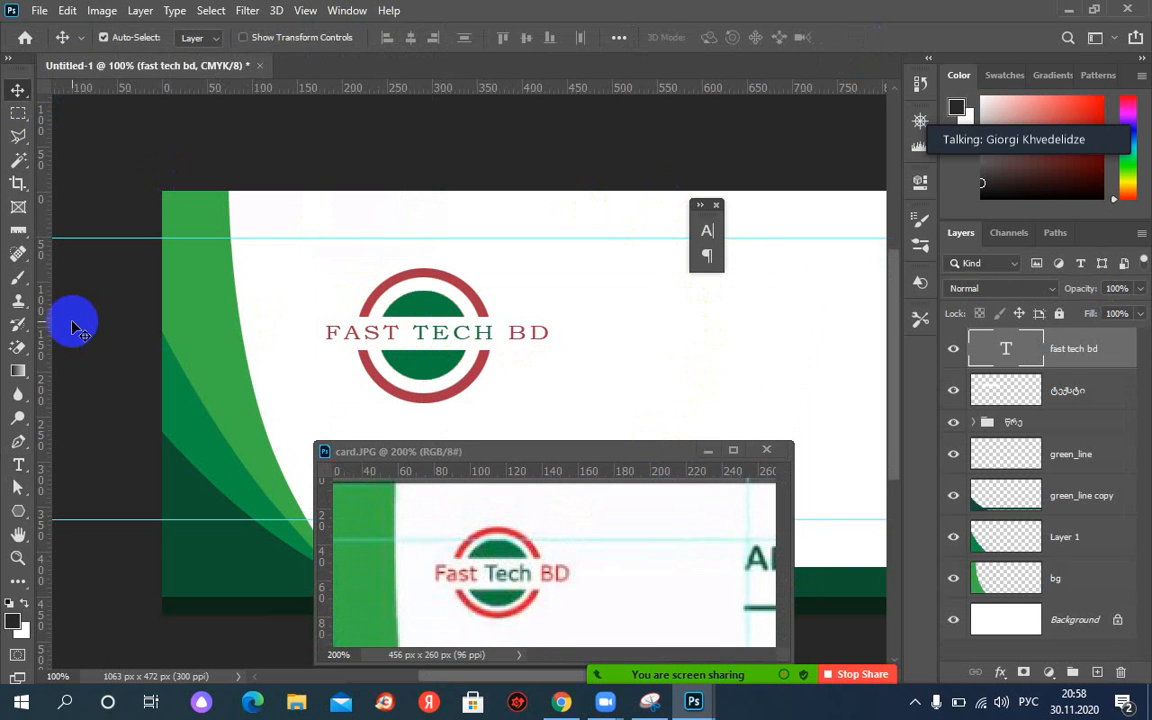
pyautogui.press('t')
pyautogui.doubleClick(502, 340)
pyautogui.click(509, 342)
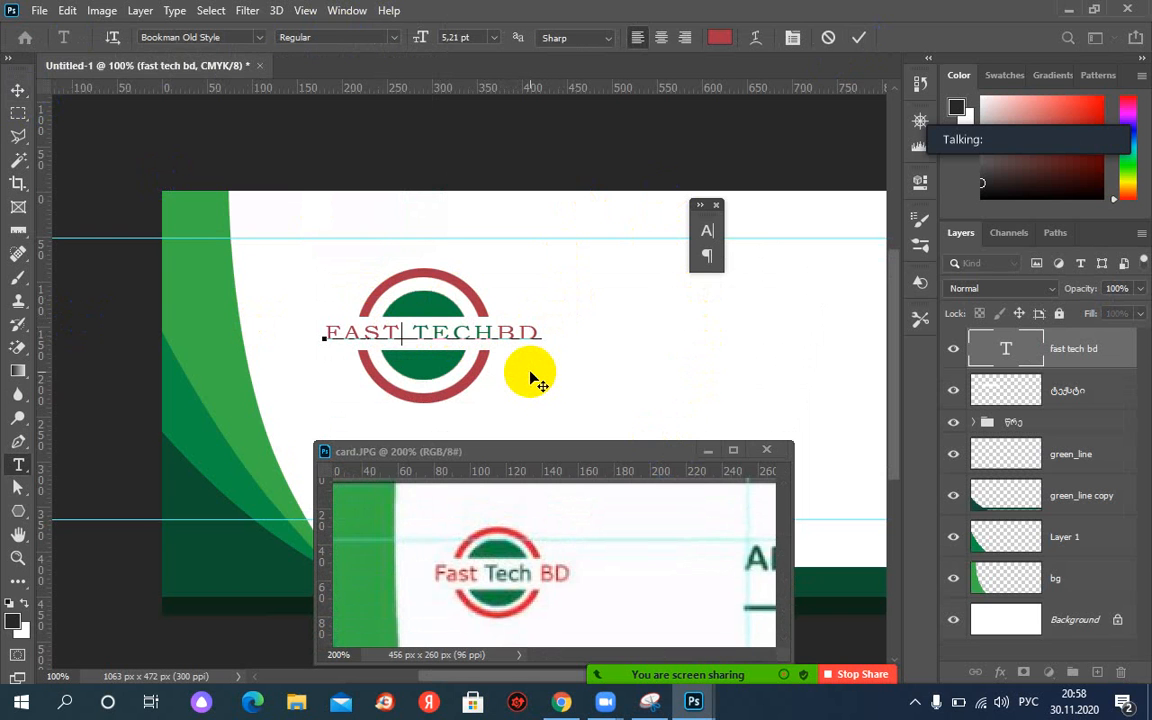
pyautogui.click(858, 37)
pyautogui.press('v')
pyautogui.moveTo(537, 463); pyautogui.dragTo(500, 197)
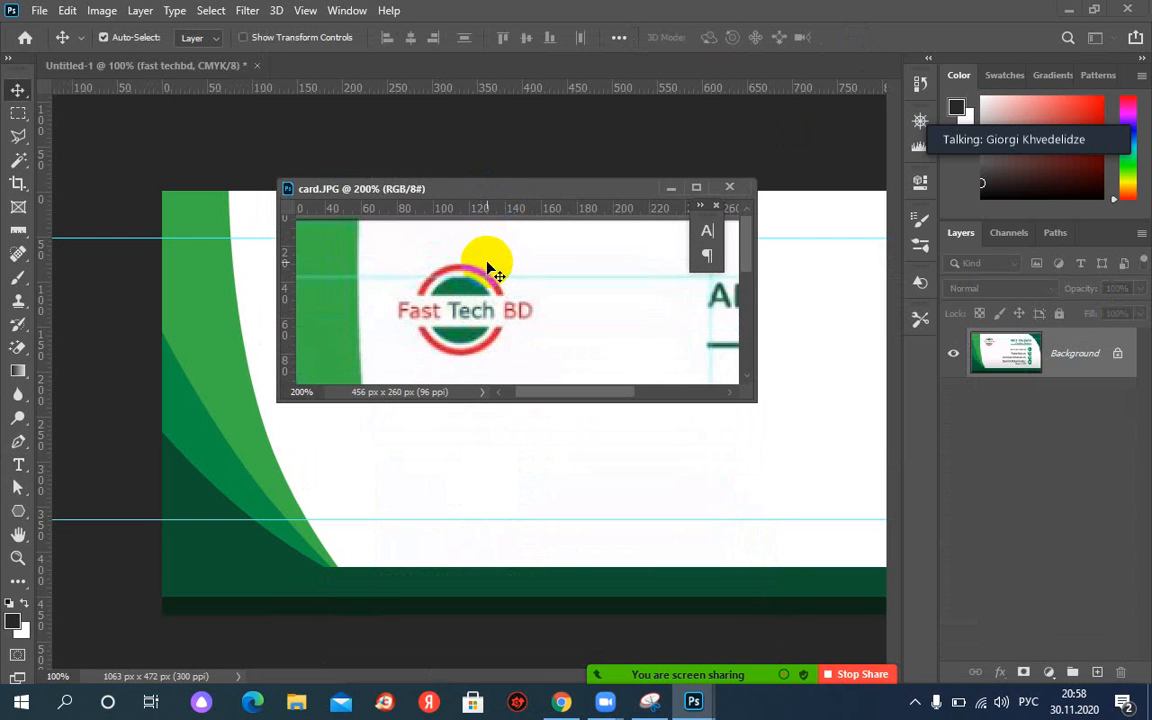
# Show the whole card.JPG reference at 100% shifted left, close the Character panel, and pick the Pen tool.
pyautogui.hotkey('ctrl', '-')
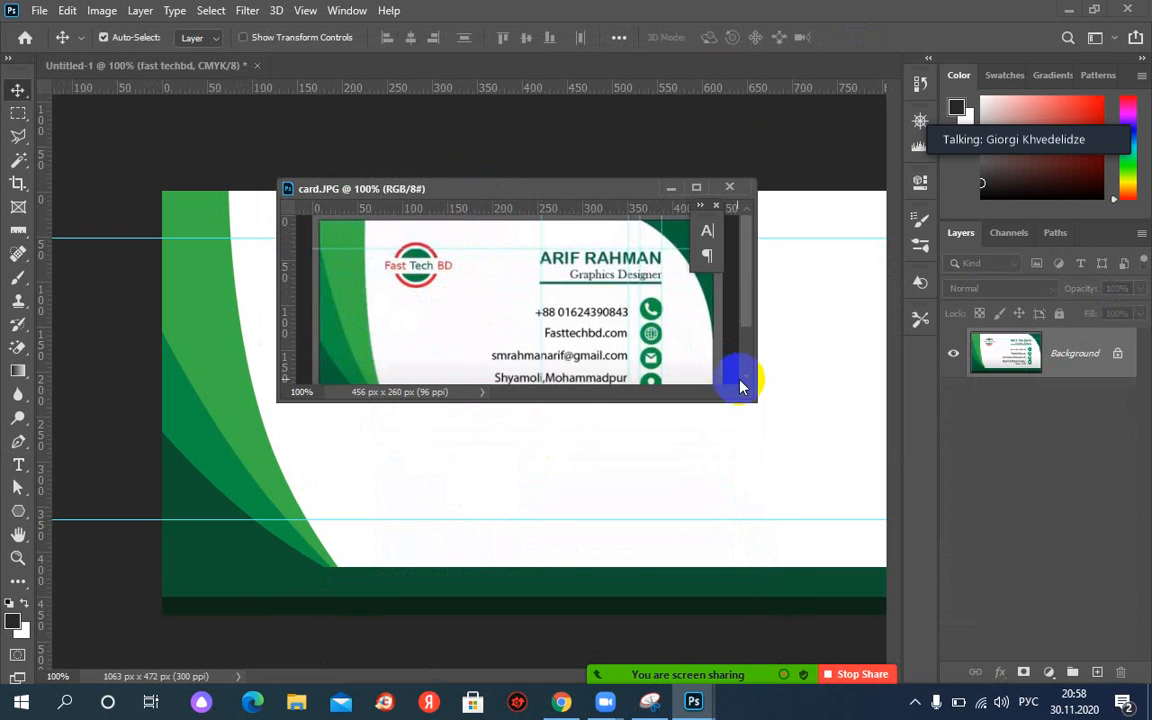
pyautogui.moveTo(757, 403); pyautogui.dragTo(789, 470)
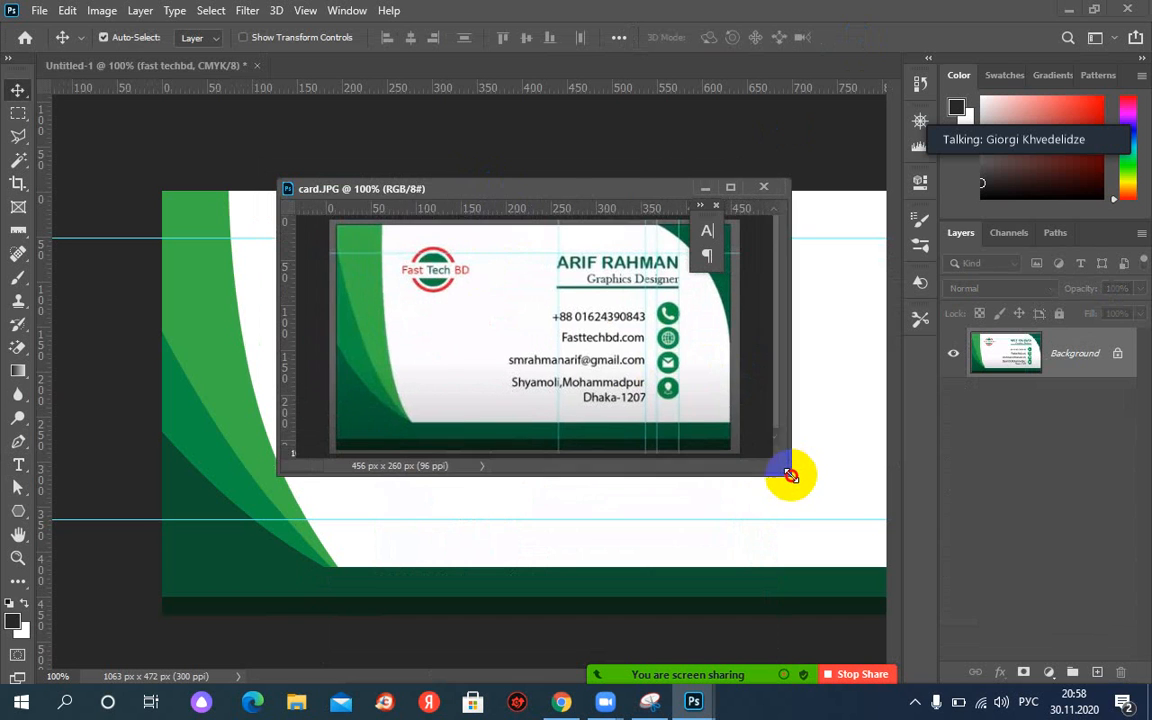
pyautogui.moveTo(613, 189); pyautogui.dragTo(458, 188)
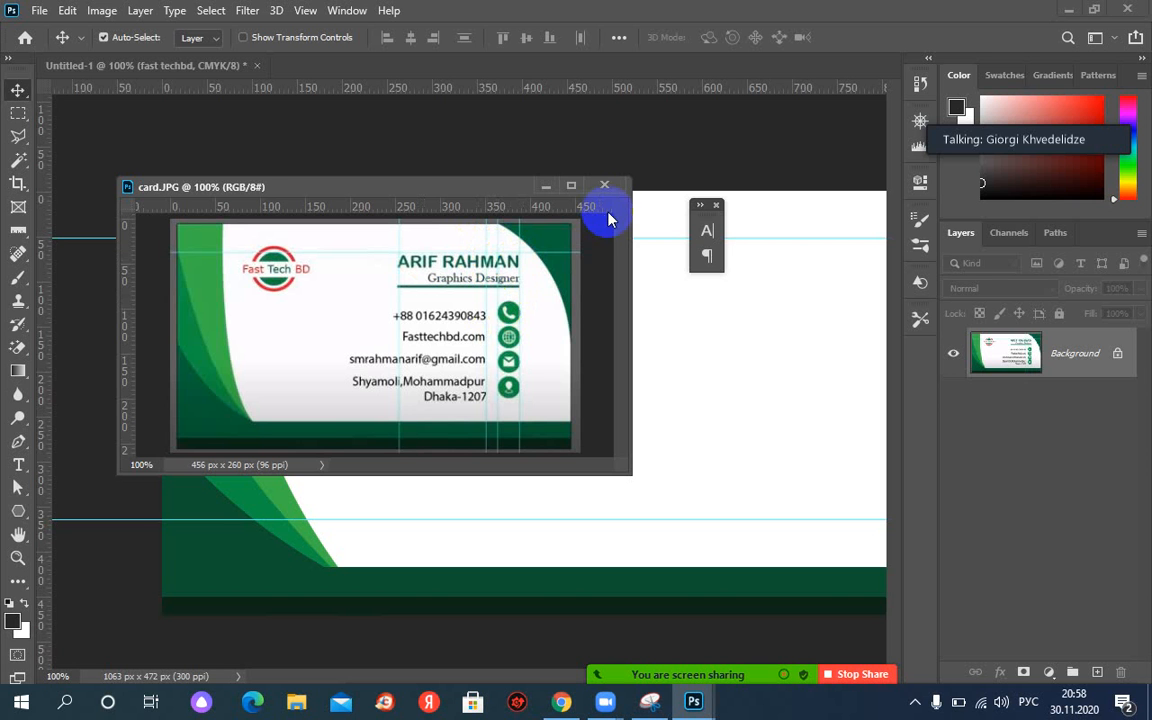
pyautogui.moveTo(545, 190); pyautogui.dragTo(463, 190)
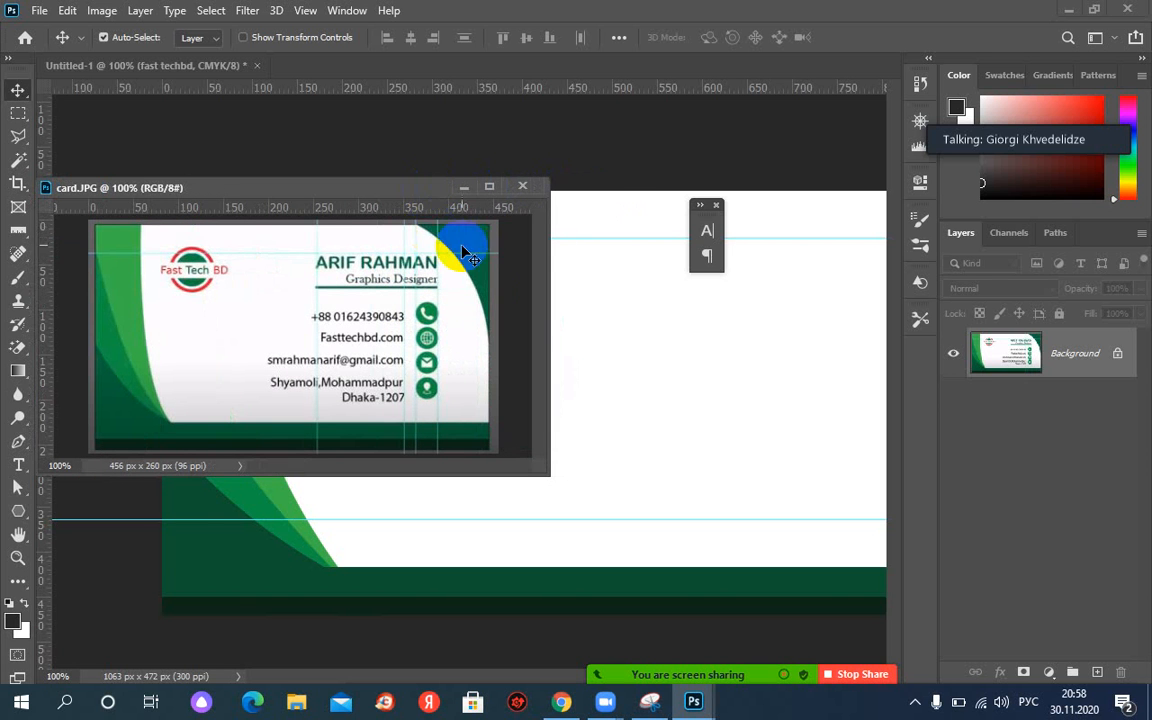
pyautogui.click(720, 206)
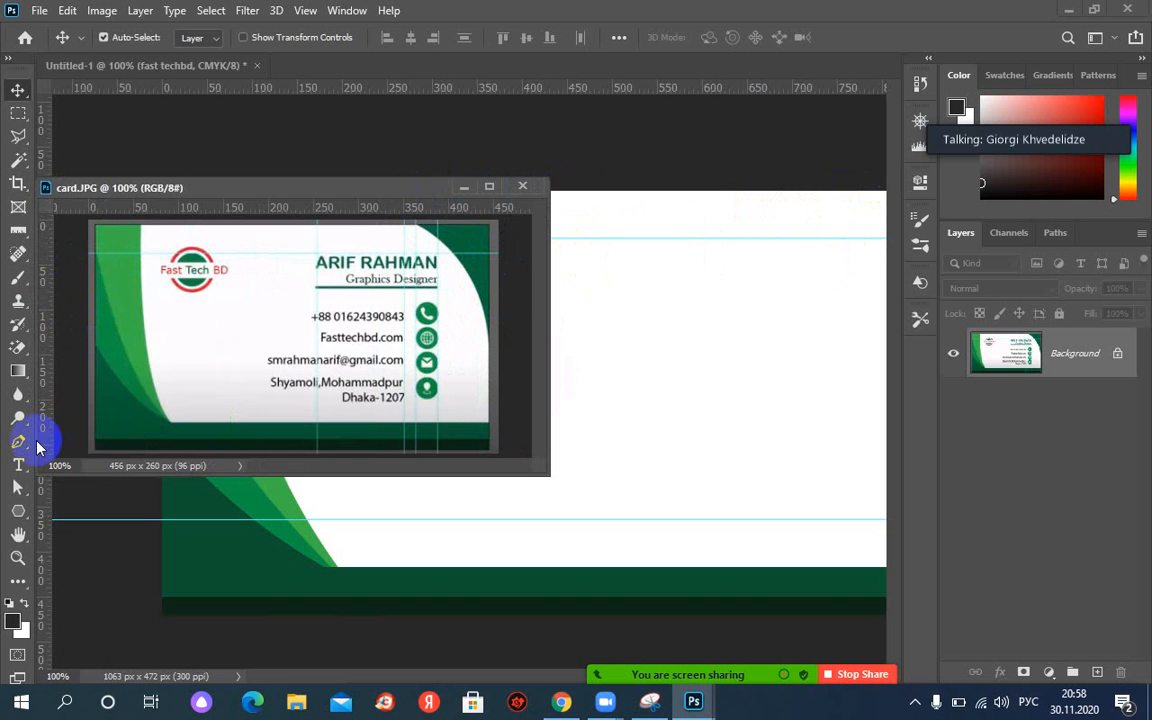
pyautogui.click(16, 448)
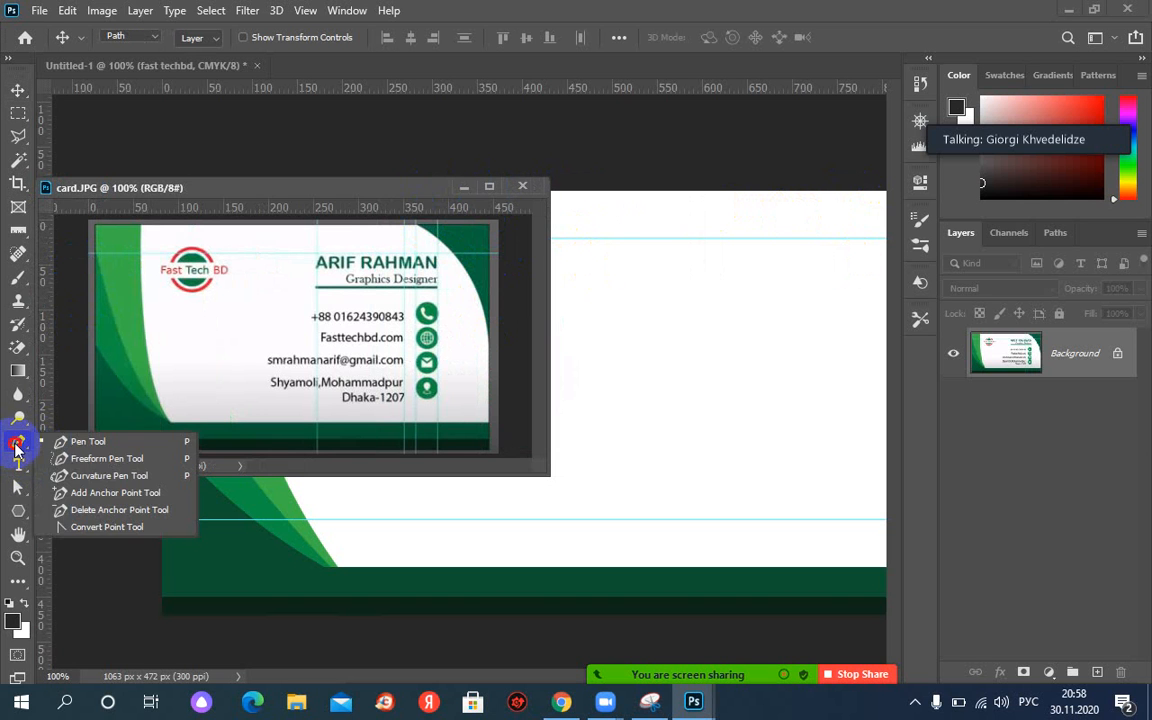
# Add a new layer named rightTop to the business card.
pyautogui.click(75, 438)
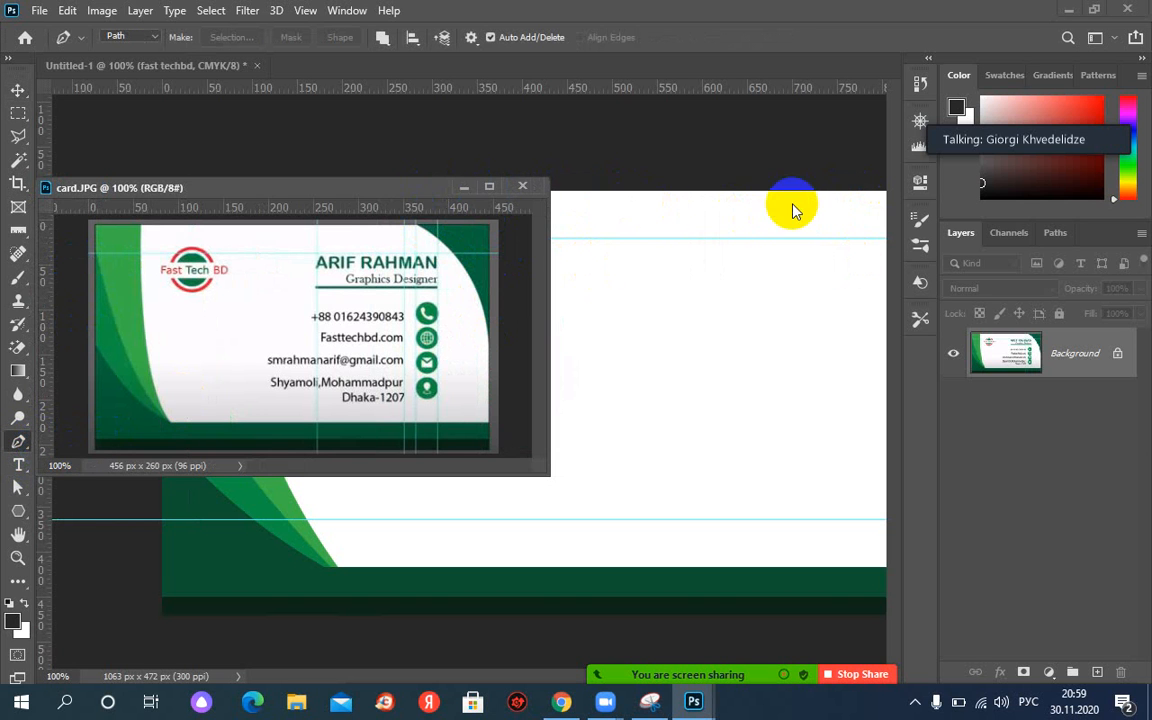
pyautogui.click(742, 200)
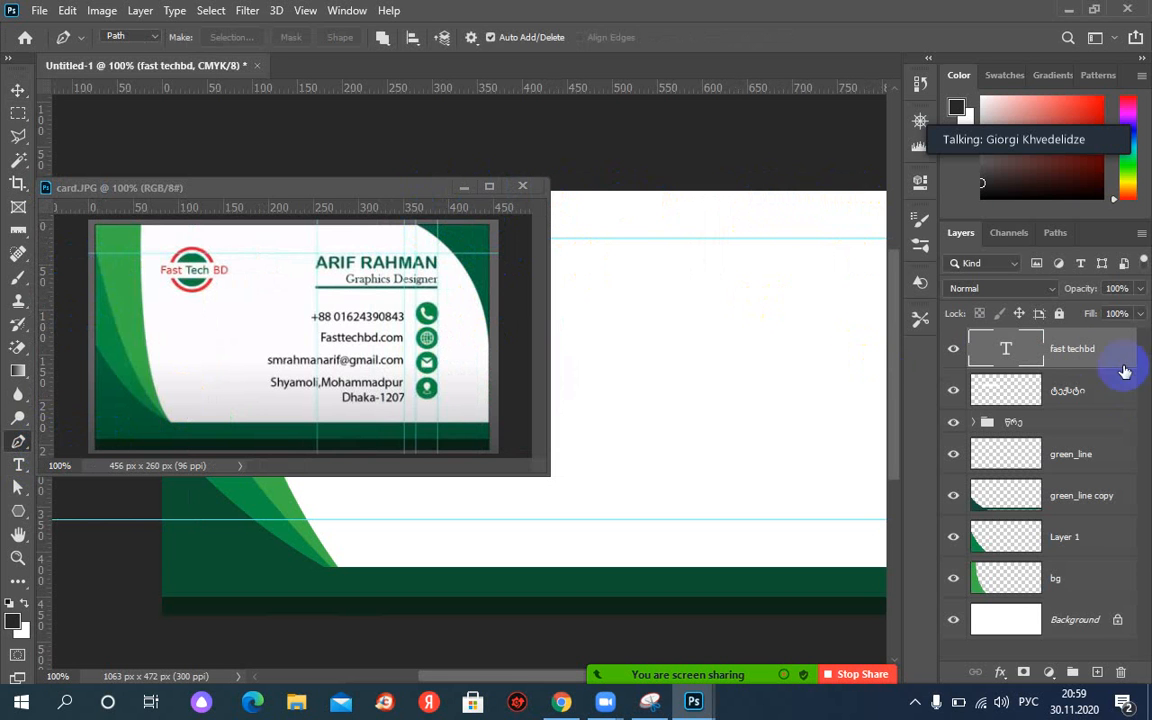
pyautogui.click(1097, 673)
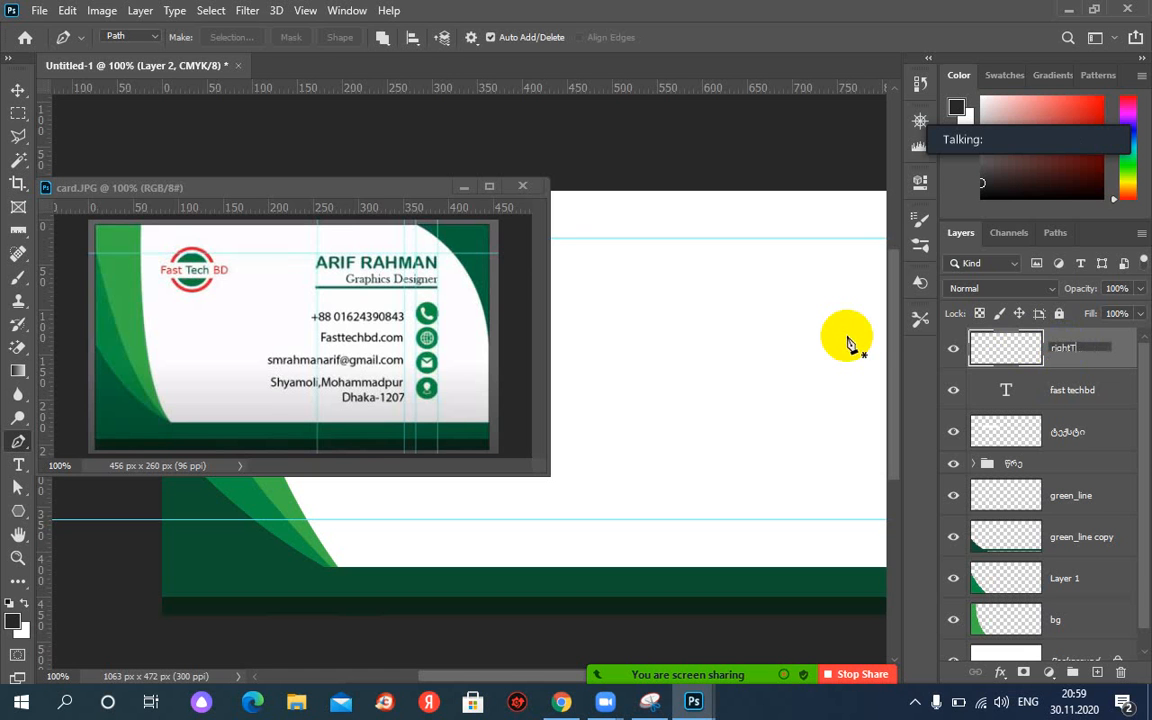
pyautogui.press('Return')
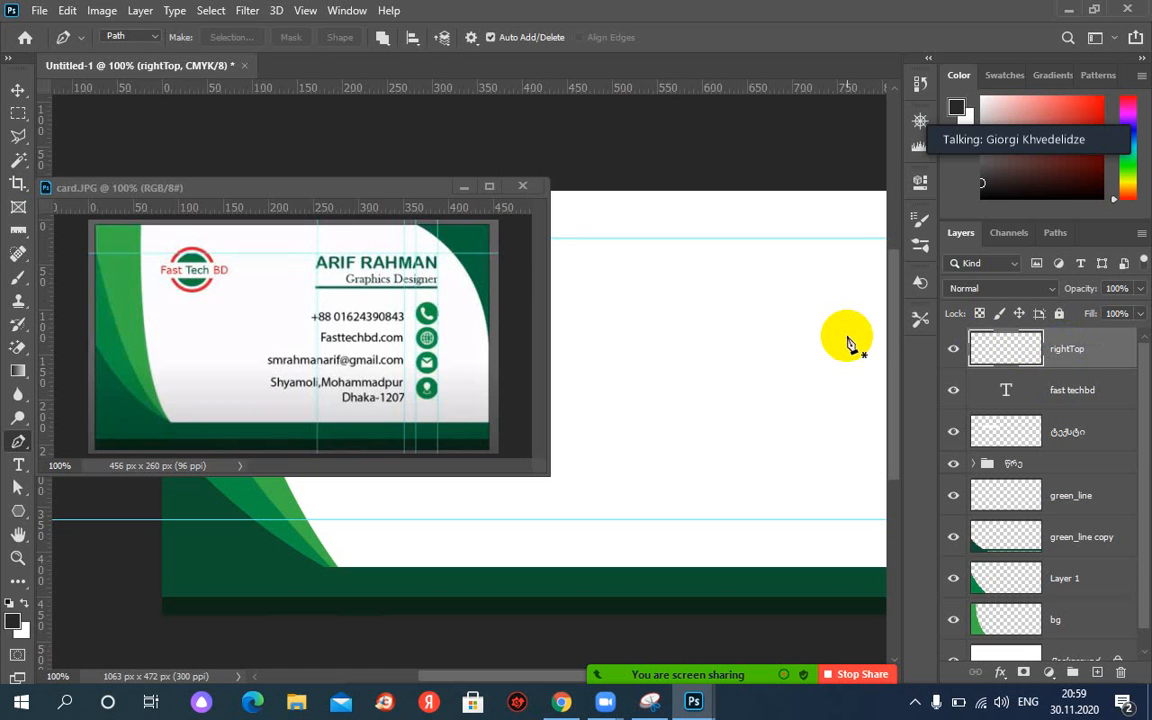
# Draw a closed triangular path at the card's top-right corner and curve its diagonal edge.
pyautogui.click(739, 192)
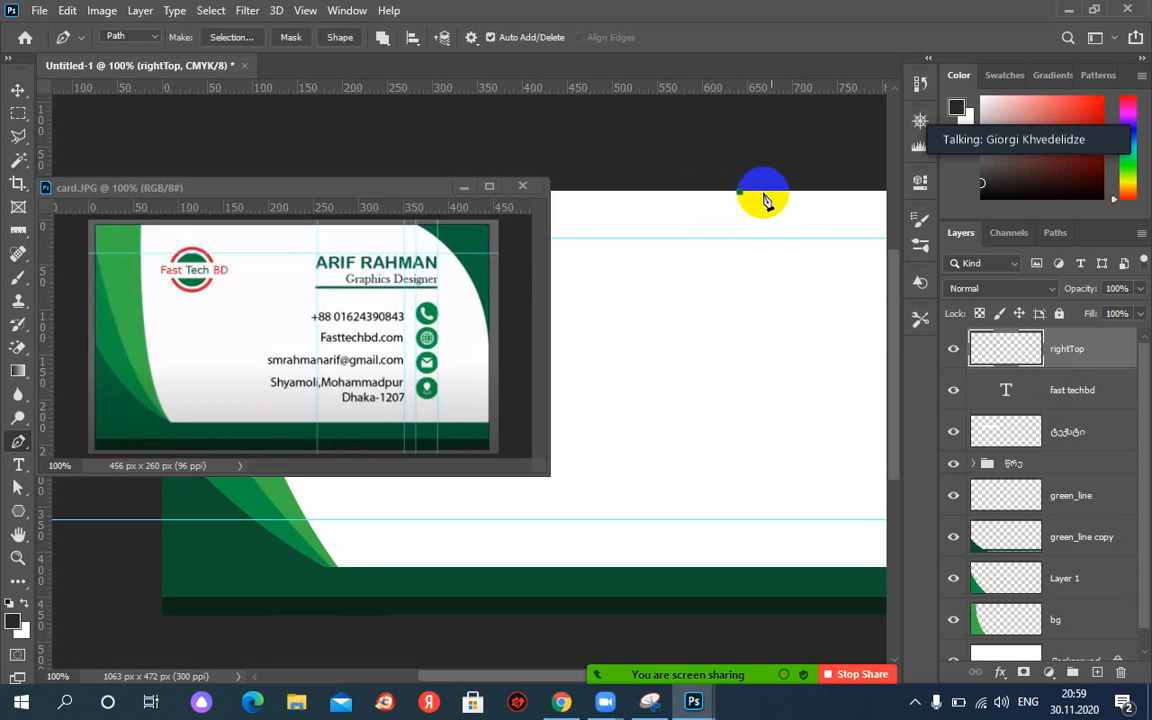
pyautogui.click(884, 190)
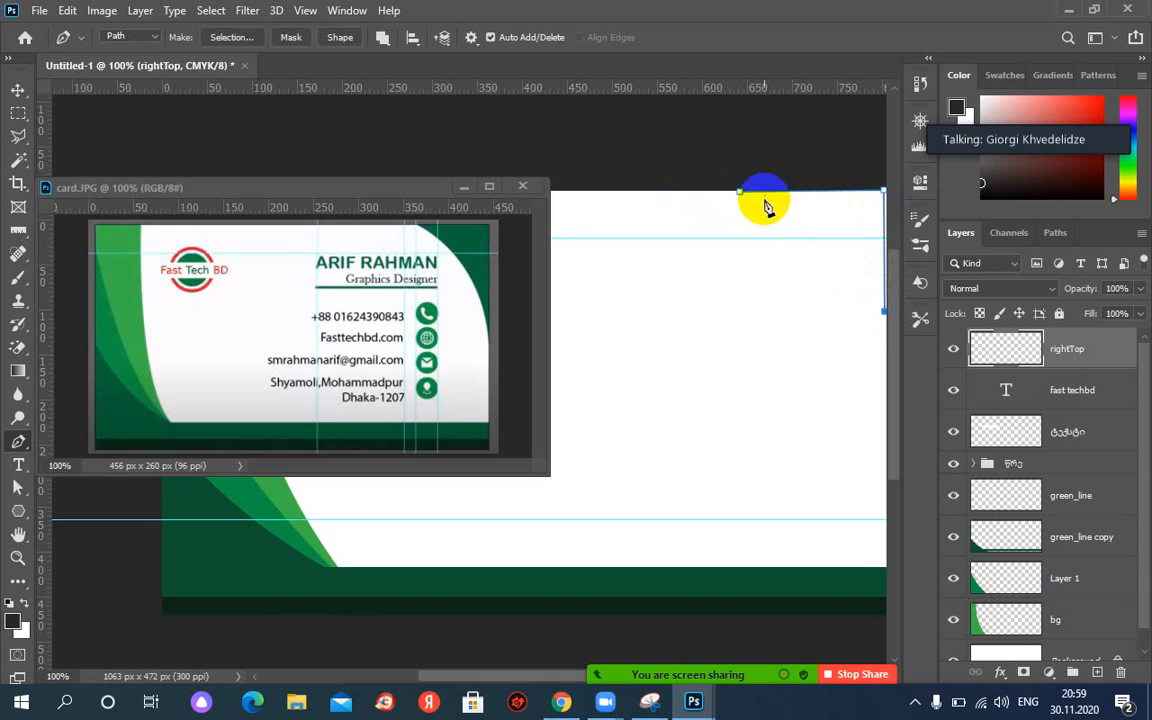
pyautogui.moveTo(740, 193); pyautogui.dragTo(563, 200)
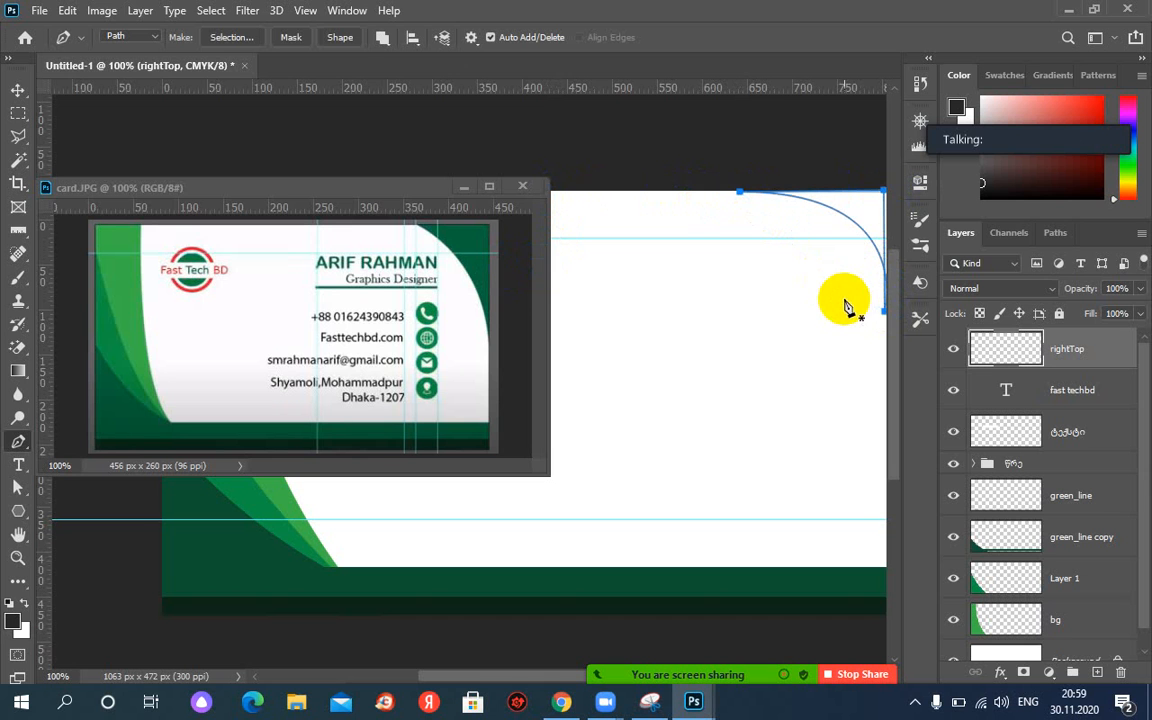
pyautogui.hotkey('ctrl', 'z')
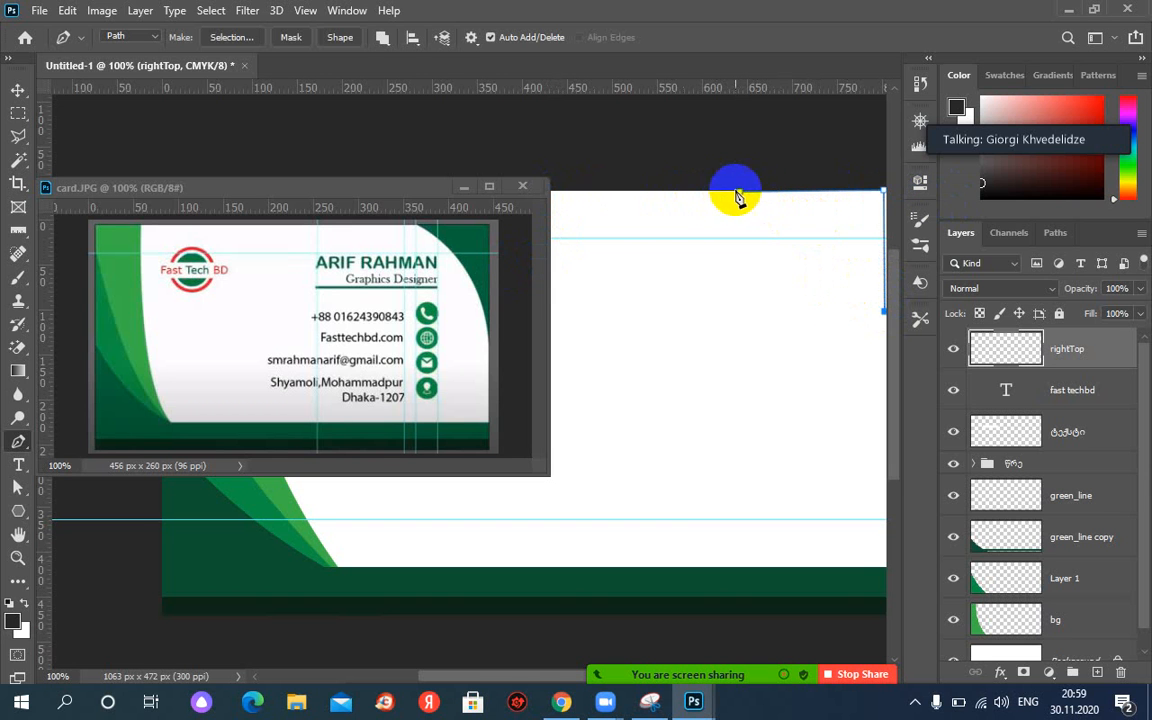
pyautogui.click(740, 193)
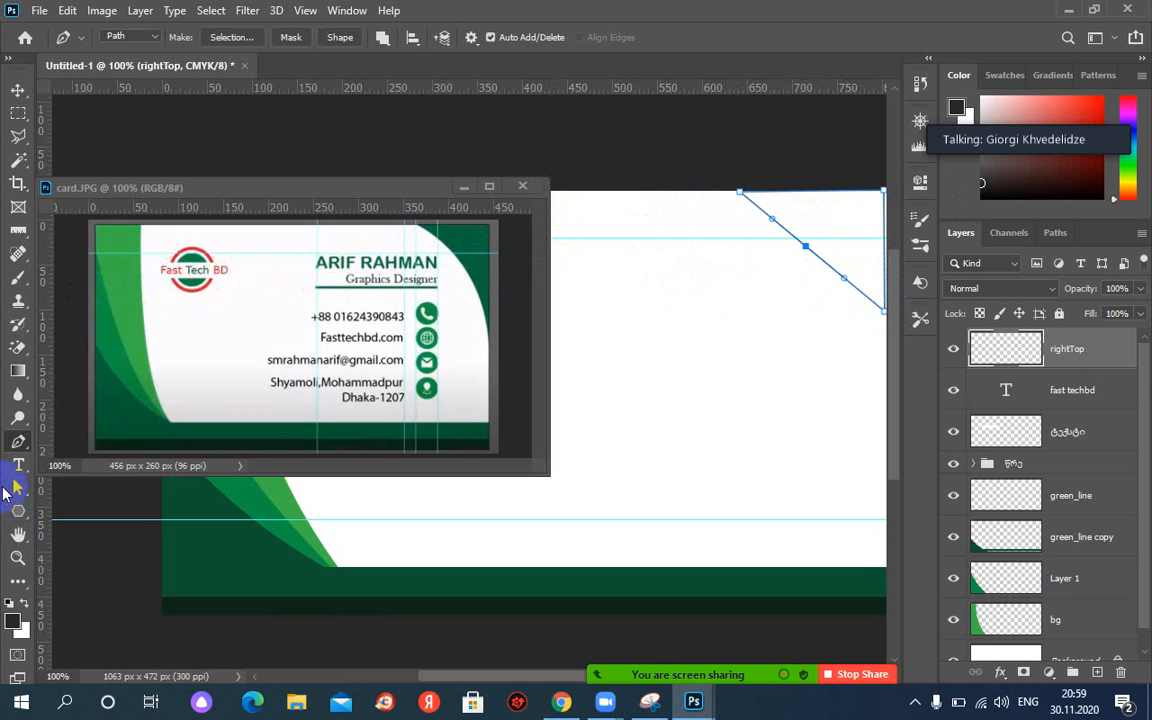
pyautogui.click(14, 488)
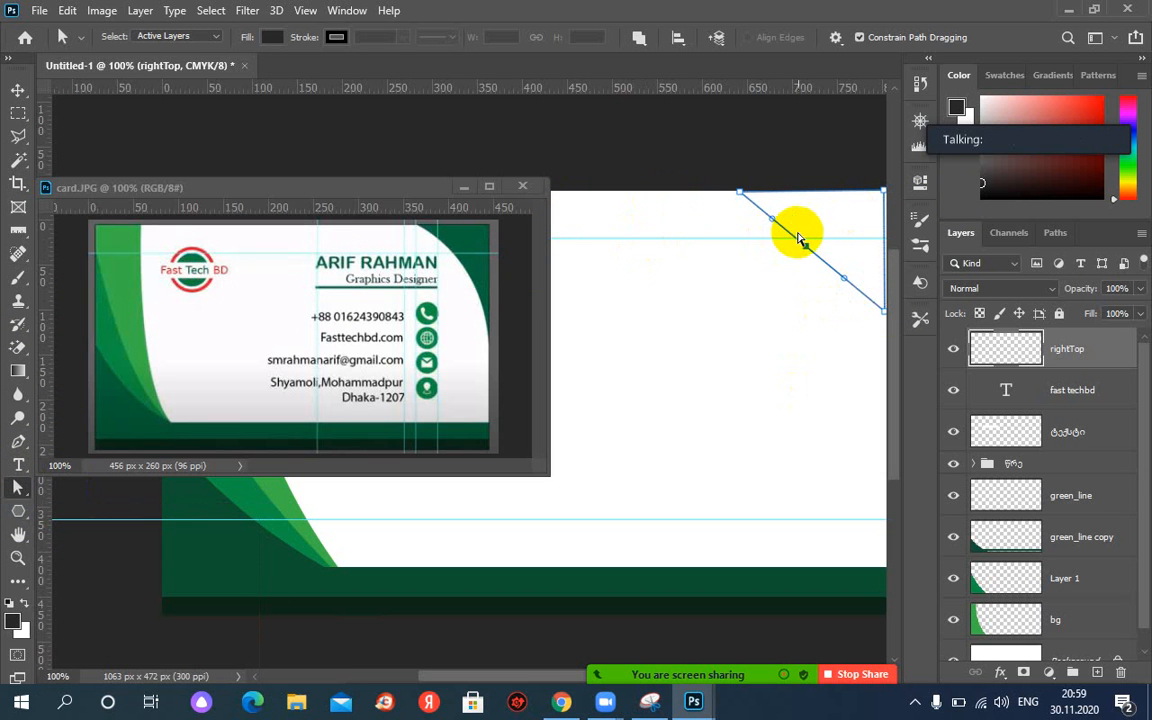
pyautogui.click(626, 248)
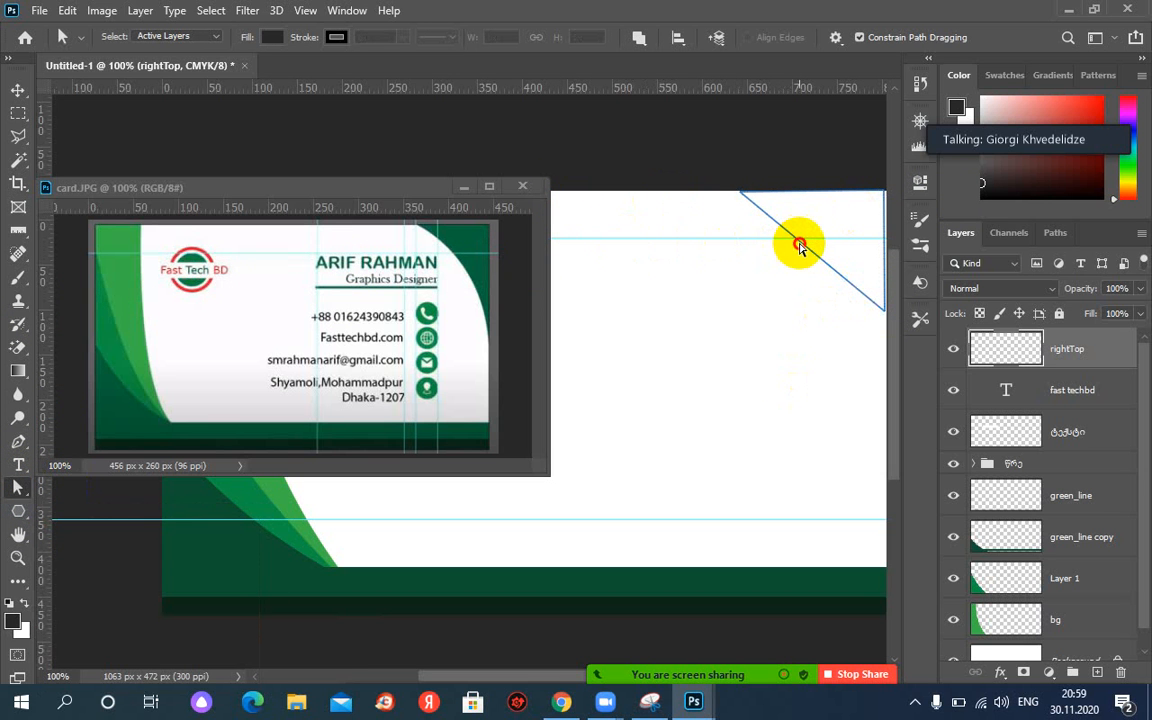
pyautogui.moveTo(808, 250); pyautogui.dragTo(838, 238)
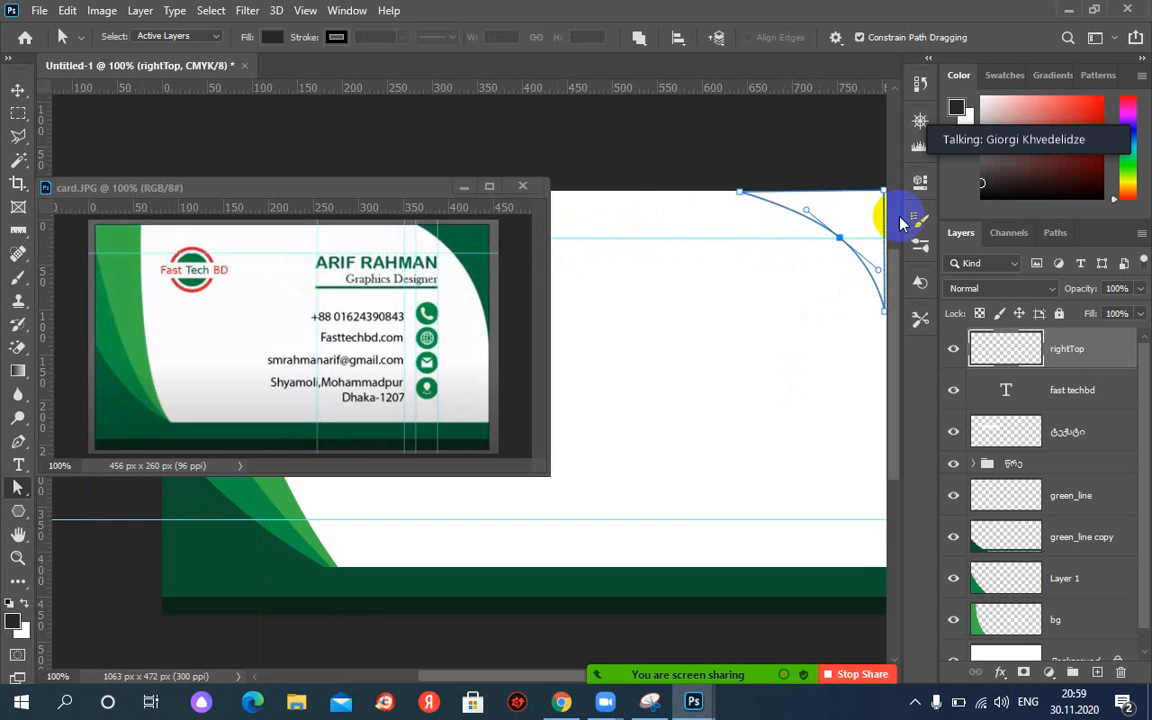
pyautogui.click(1057, 234)
# Fill the top-right corner work path with the reference card's dark green 06673a.
pyautogui.rightClick(1016, 263)
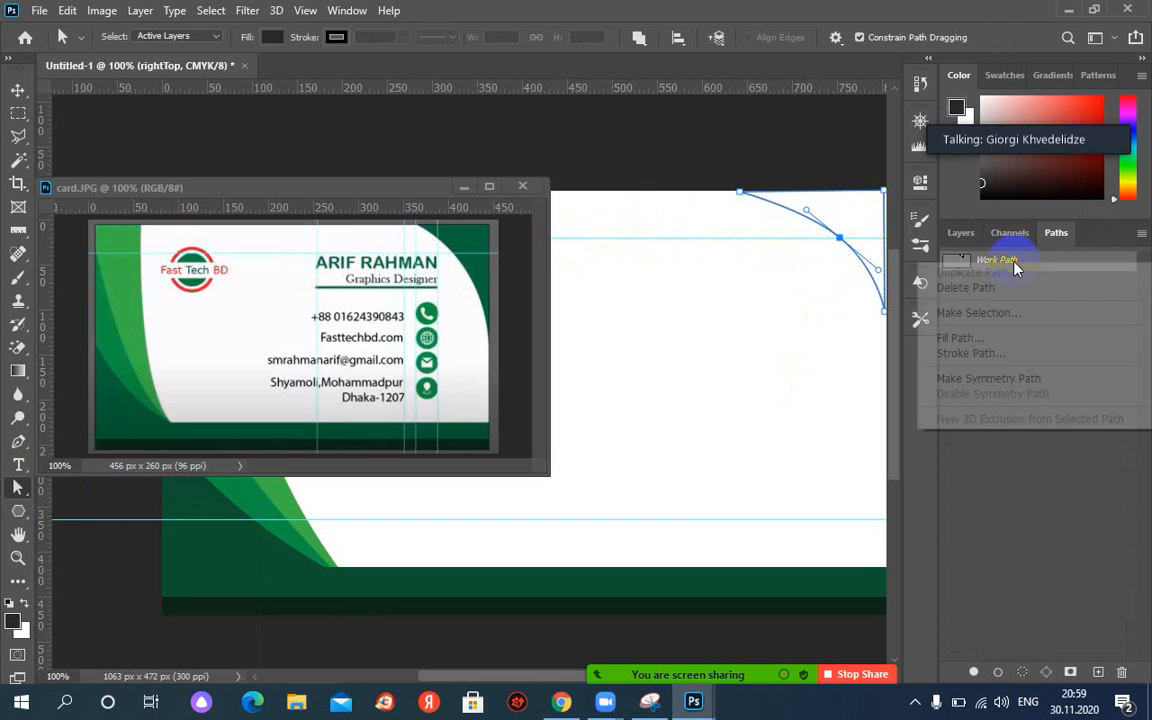
pyautogui.click(1003, 337)
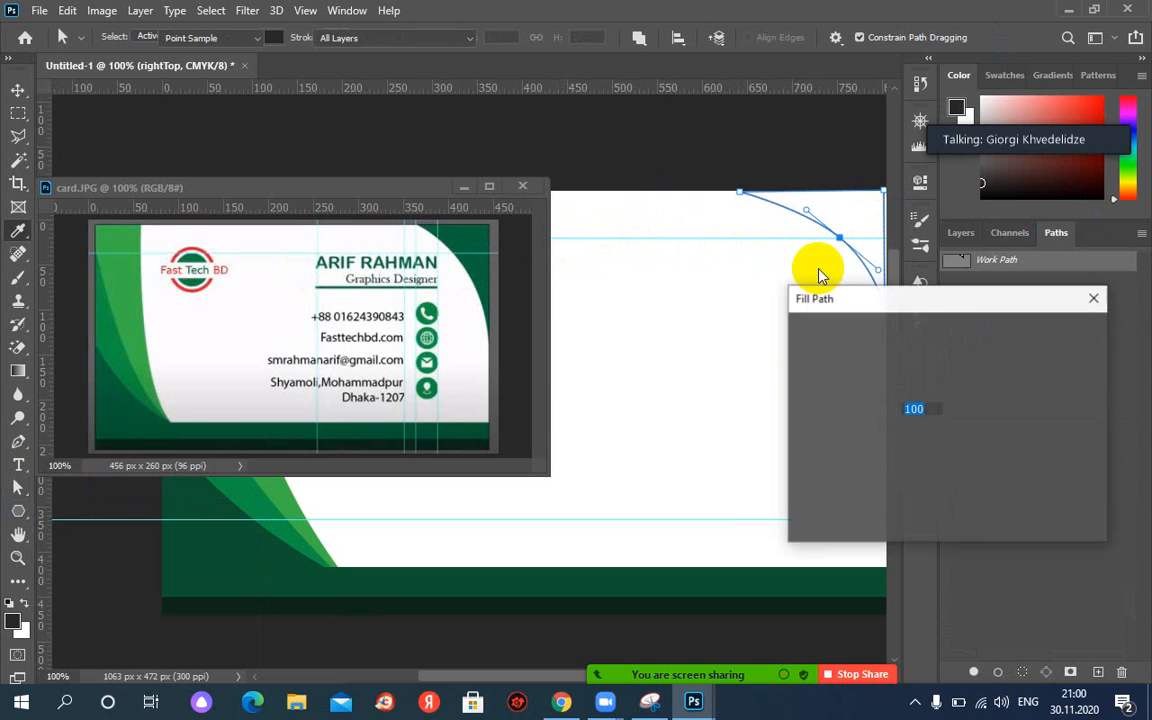
pyautogui.click(937, 334)
pyautogui.click(937, 334)
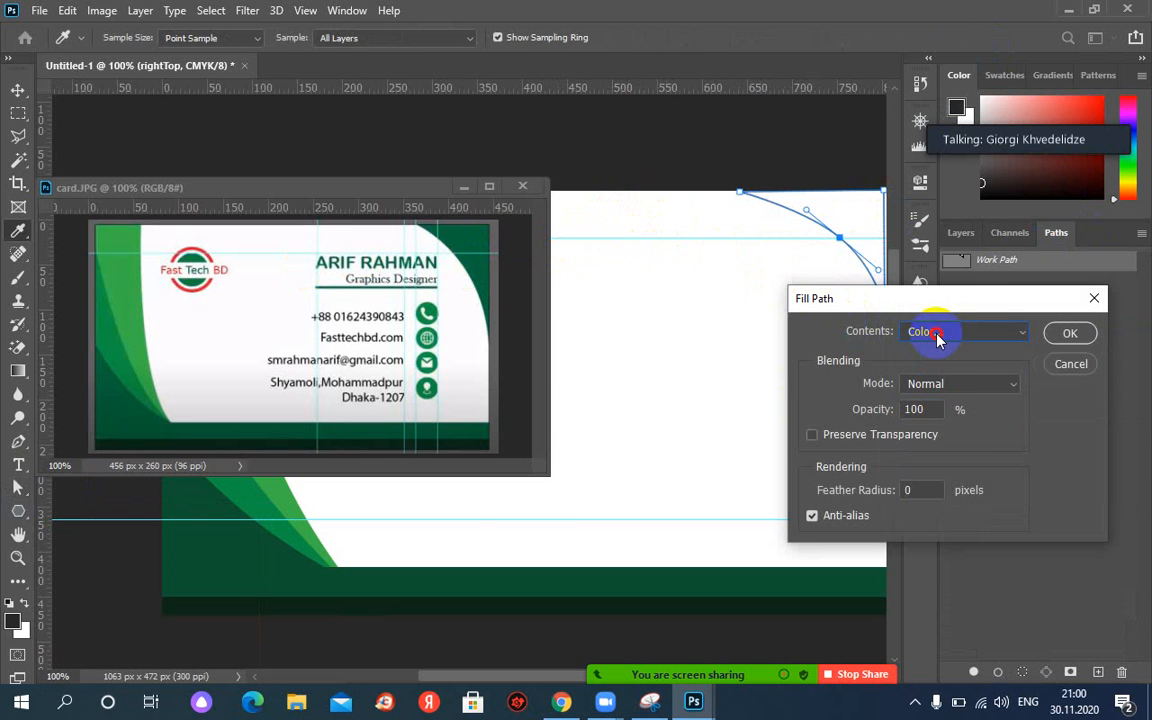
pyautogui.click(481, 234)
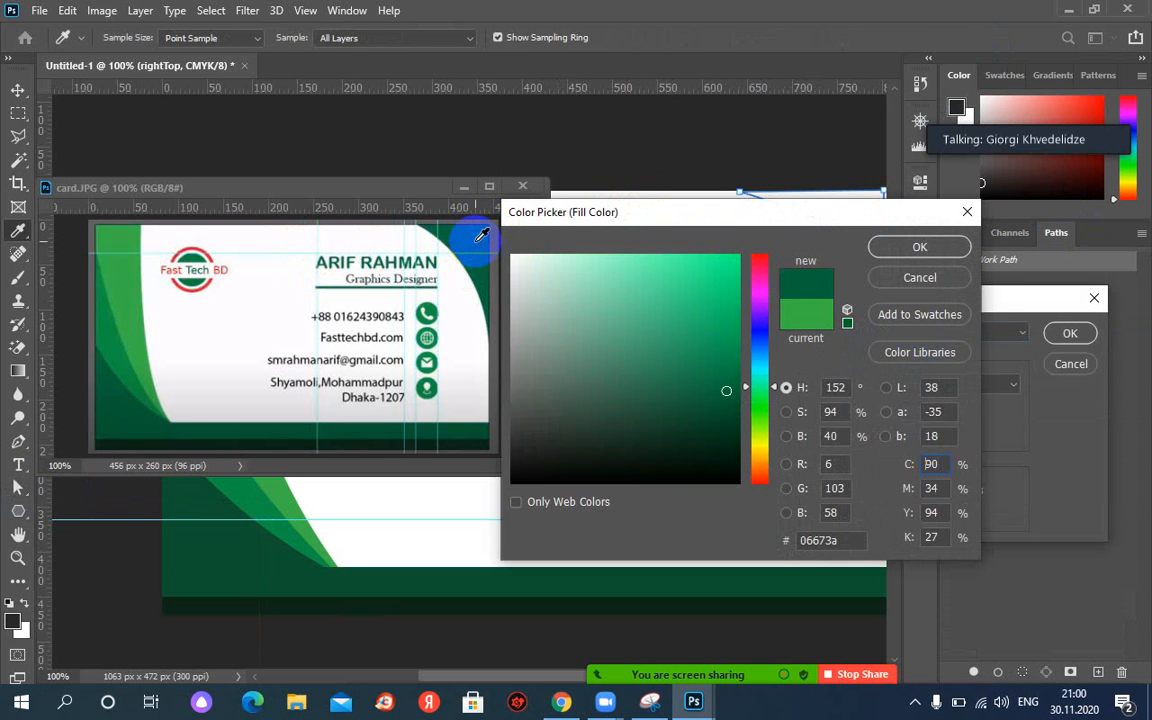
pyautogui.click(910, 250)
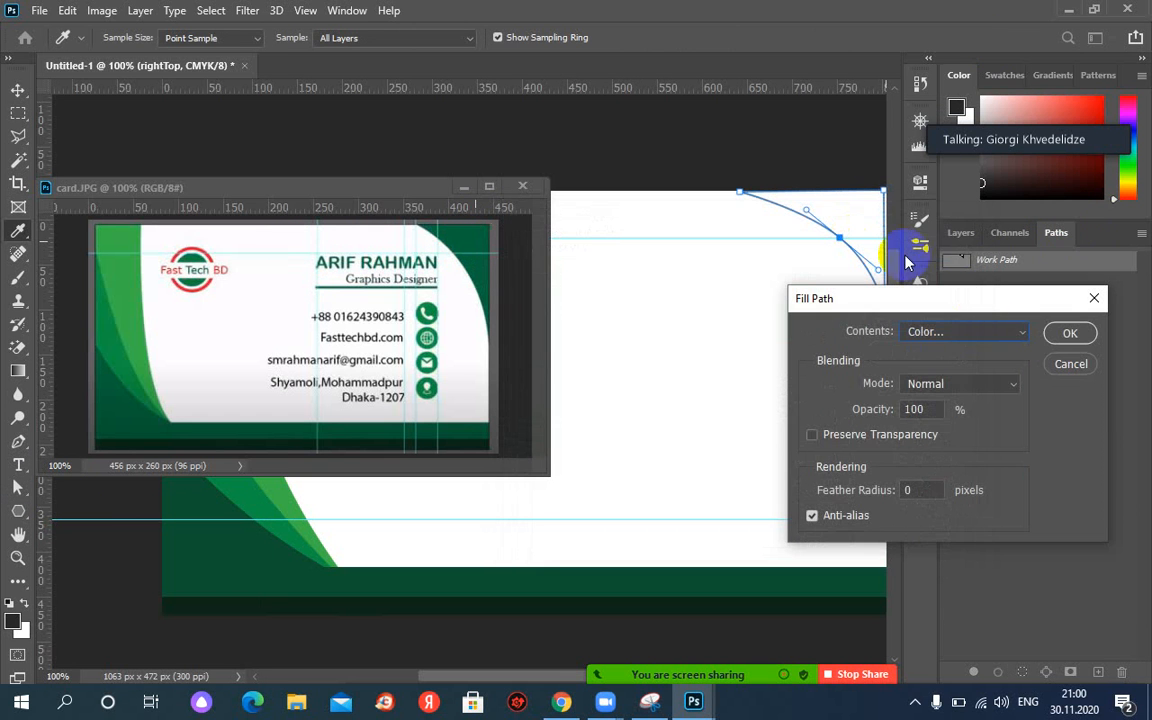
pyautogui.click(1070, 335)
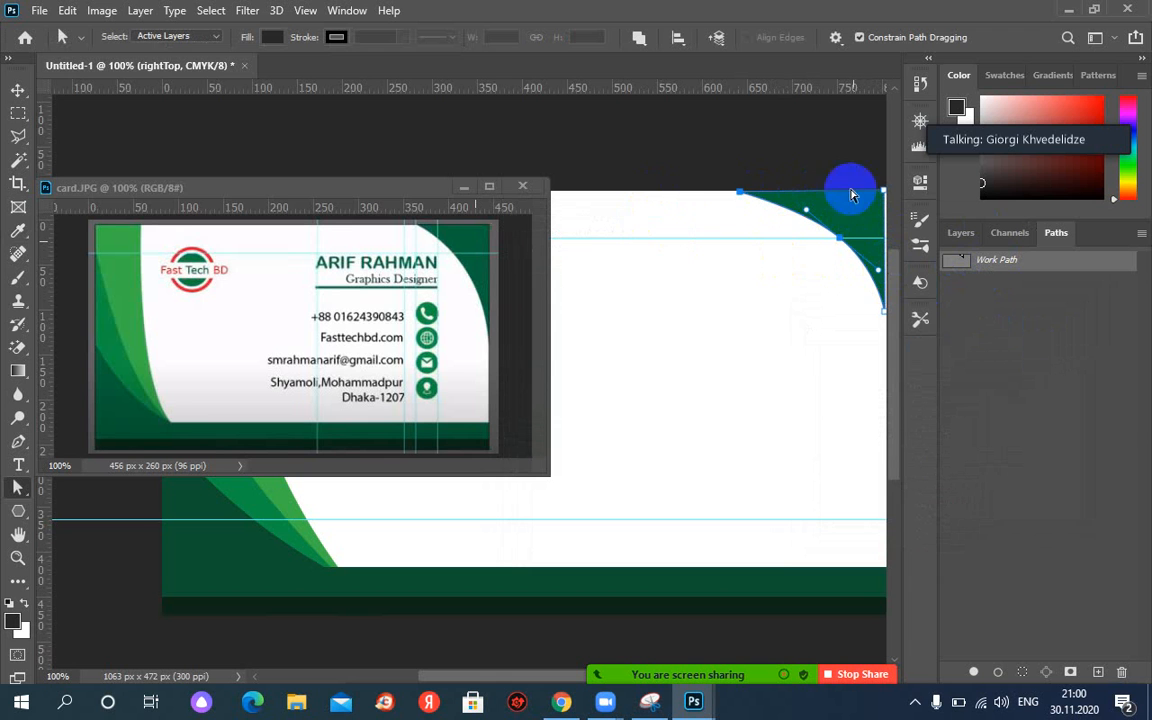
# Delete the work path and keep the rightTop layer active.
pyautogui.rightClick(1006, 266)
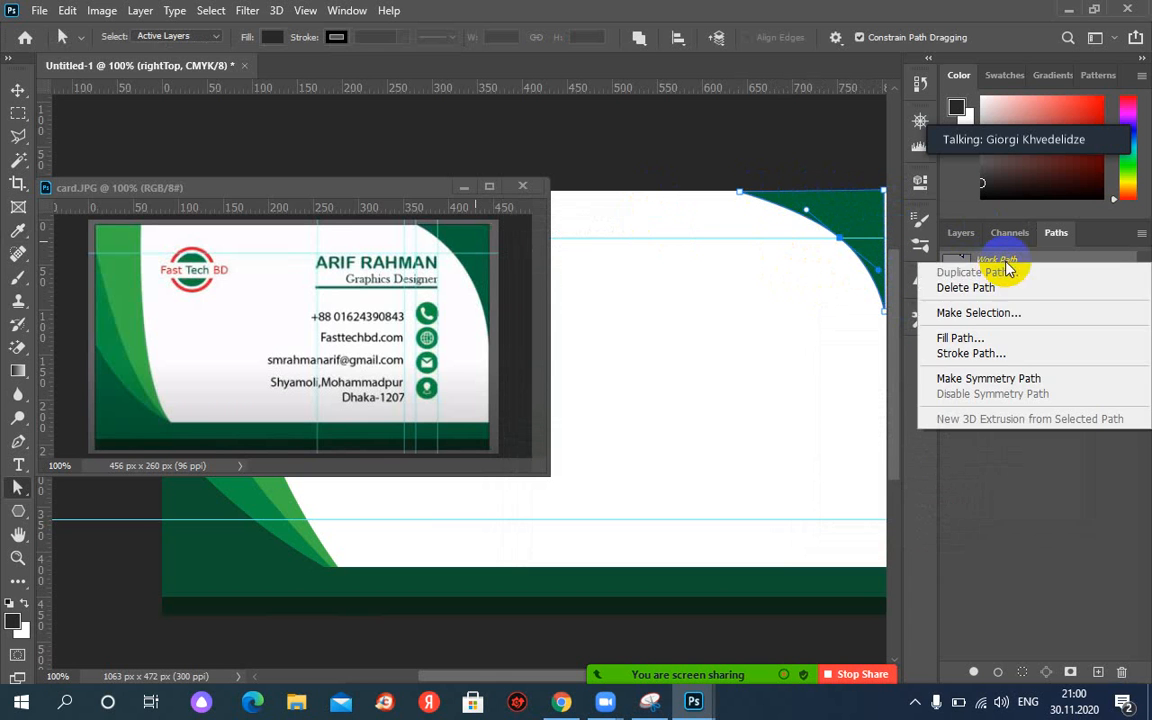
pyautogui.click(930, 274)
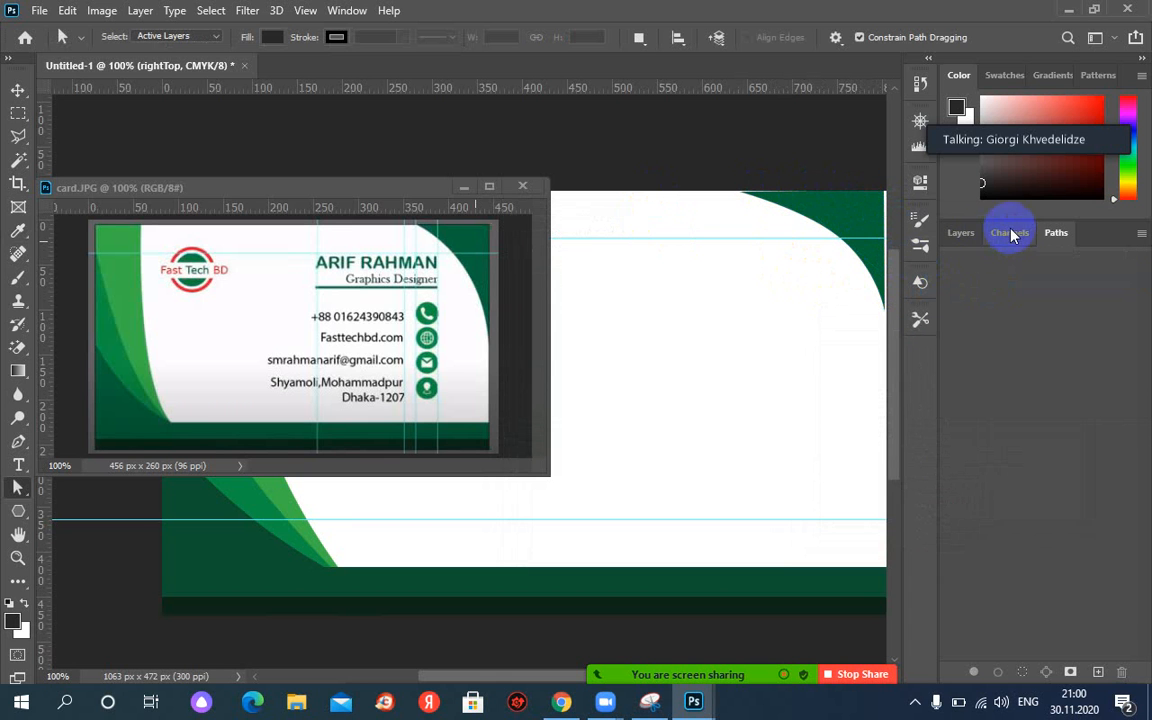
pyautogui.click(960, 232)
pyautogui.click(1030, 350)
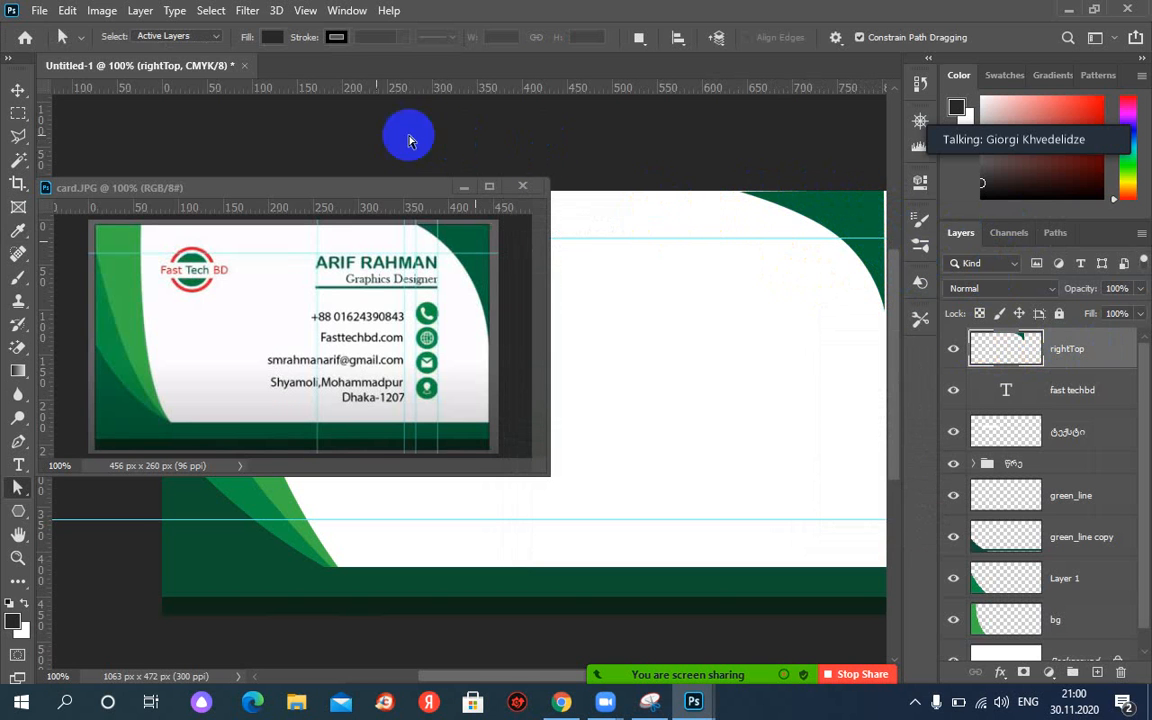
# Nudge the green corner shape down, remove the upper guide, and move the lower guide below the card.
pyautogui.click(17, 90)
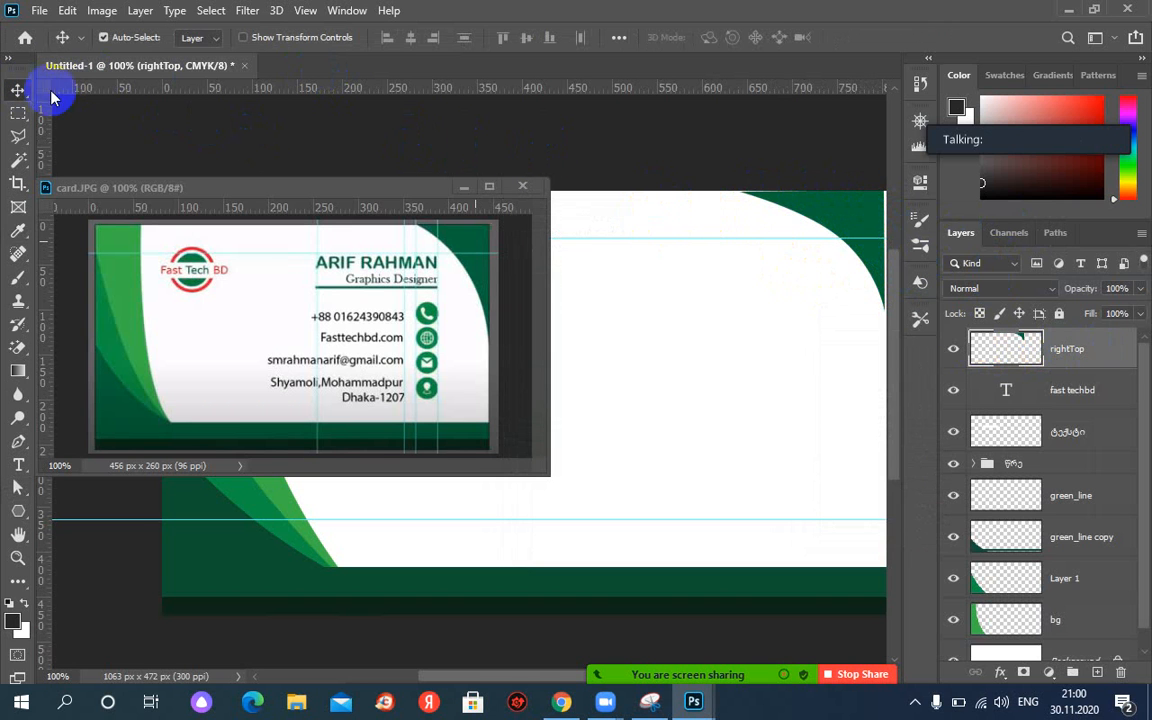
pyautogui.click(664, 212)
pyautogui.moveTo(662, 207); pyautogui.dragTo(661, 209)
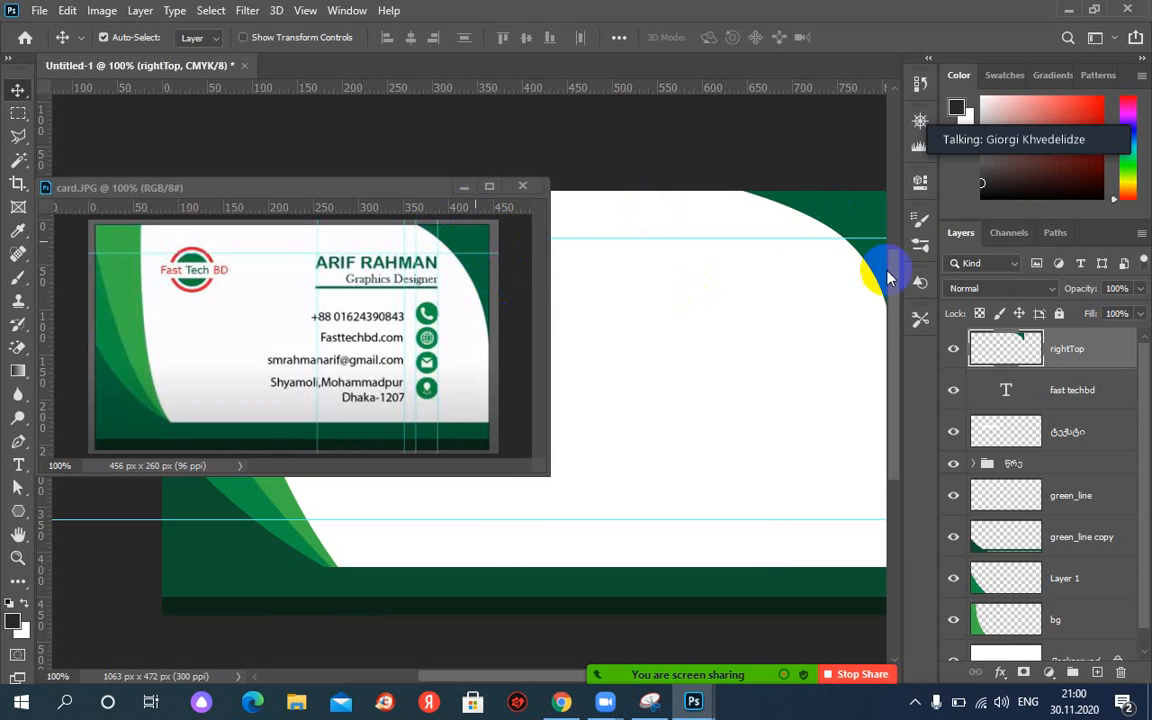
pyautogui.moveTo(665, 238); pyautogui.dragTo(662, 85)
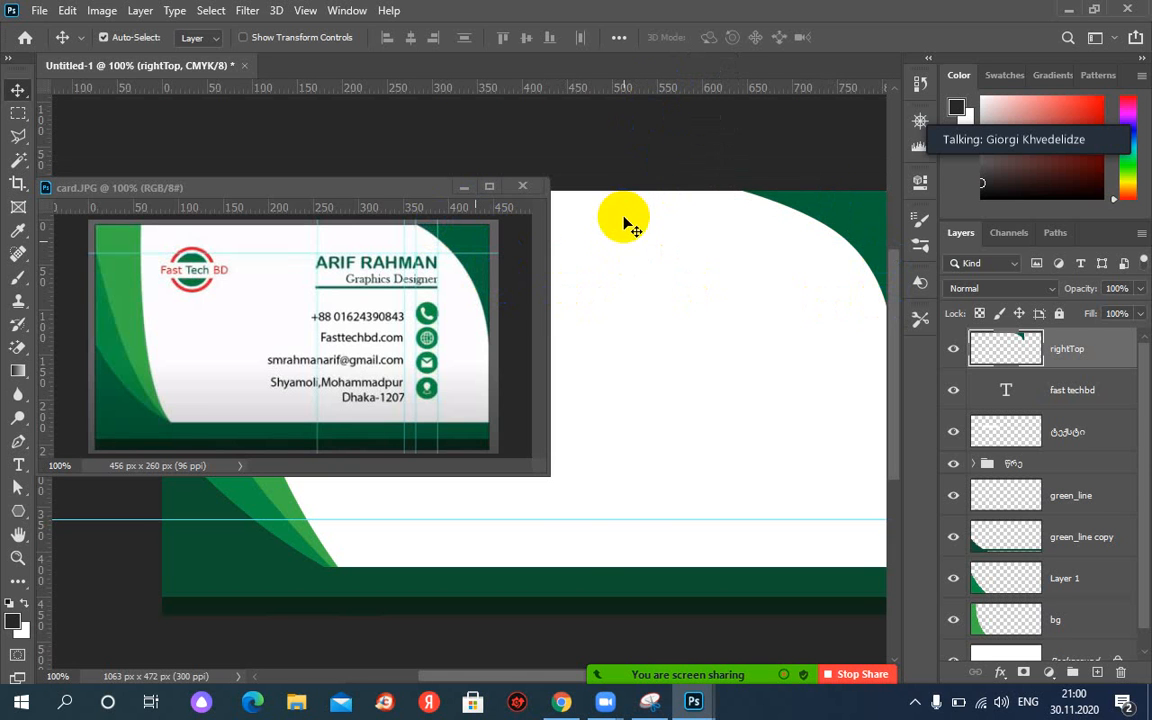
pyautogui.moveTo(578, 519); pyautogui.dragTo(581, 636)
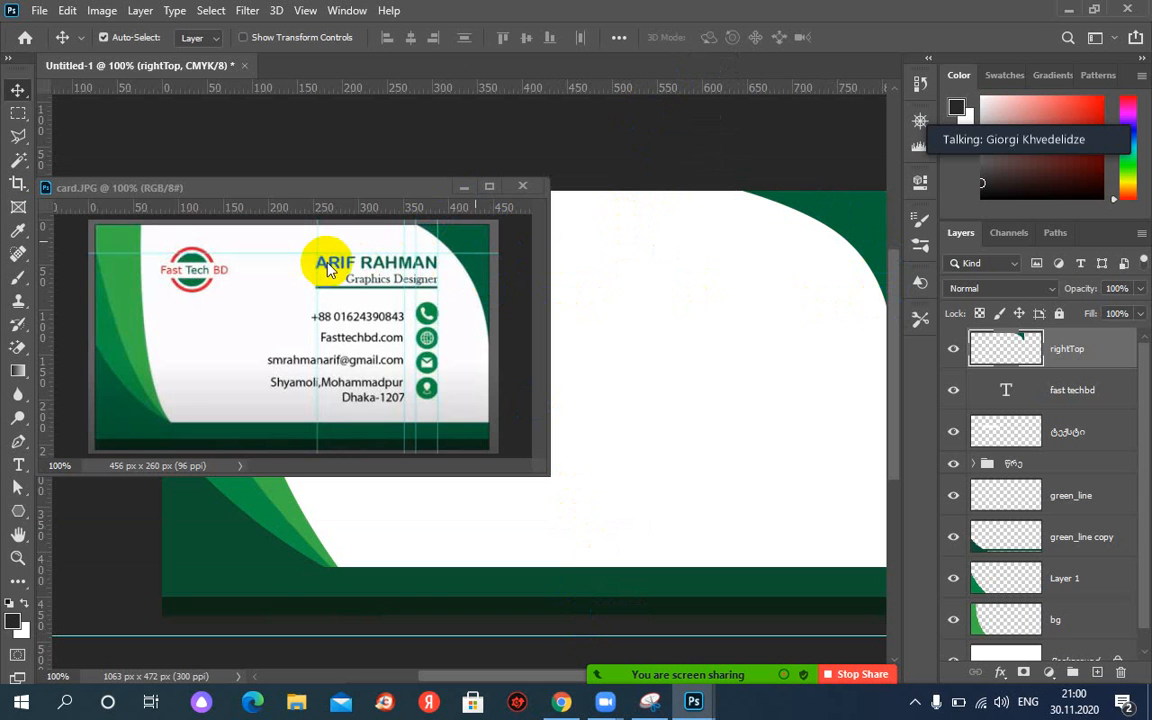
pyautogui.click(21, 466)
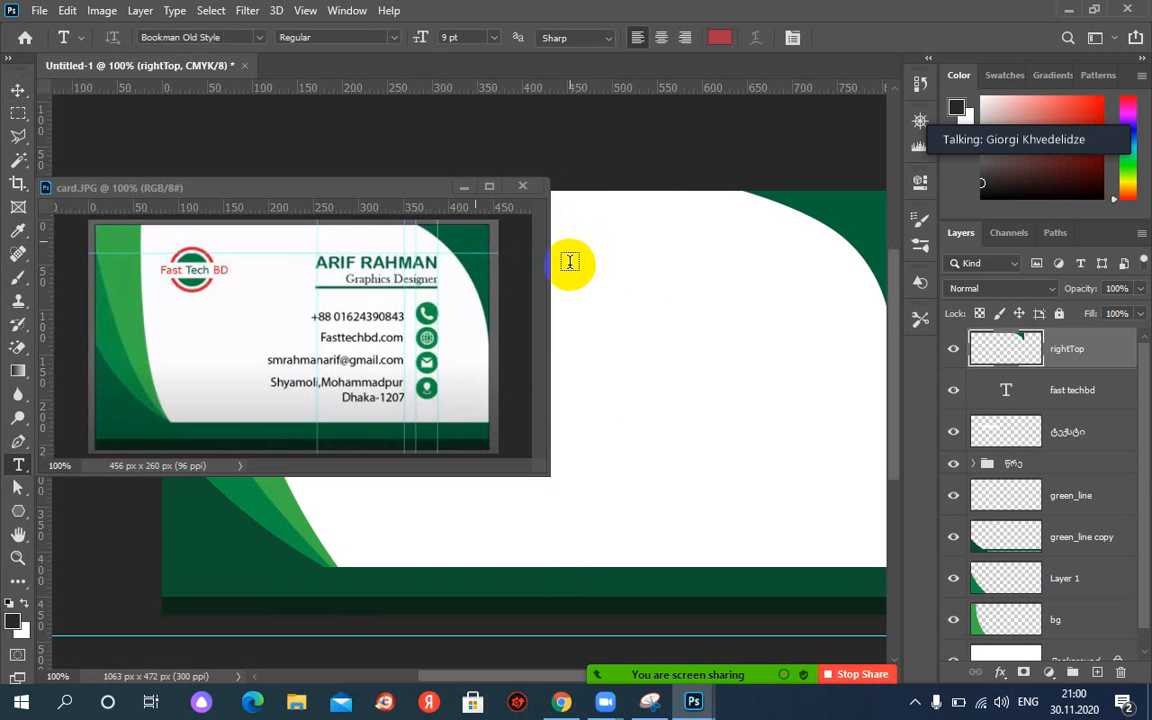
# Start a text line near the card's top in Arial Narrow.
pyautogui.click(569, 262)
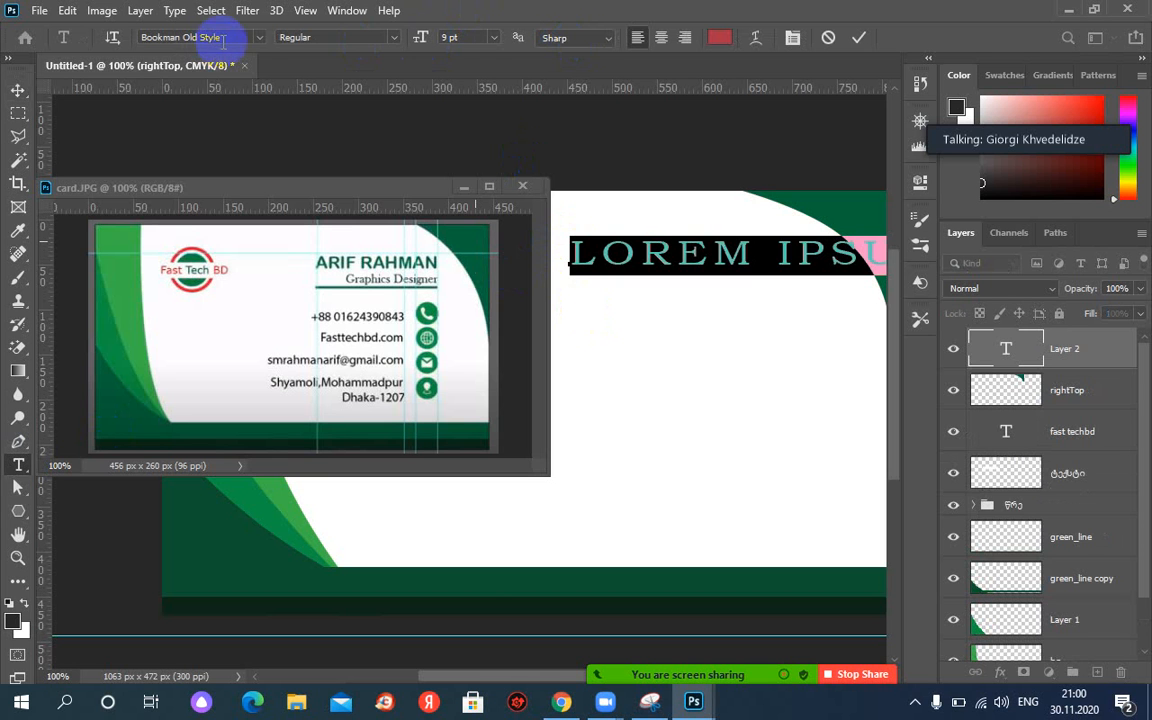
pyautogui.click(259, 40)
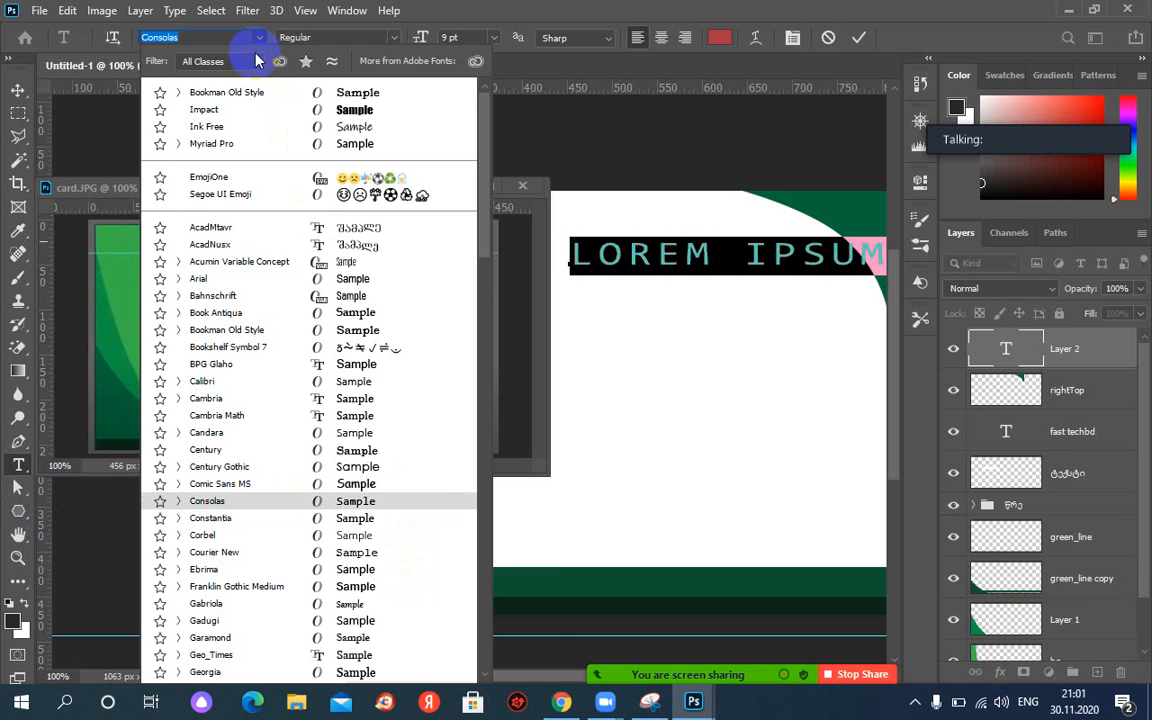
pyautogui.write('ar')
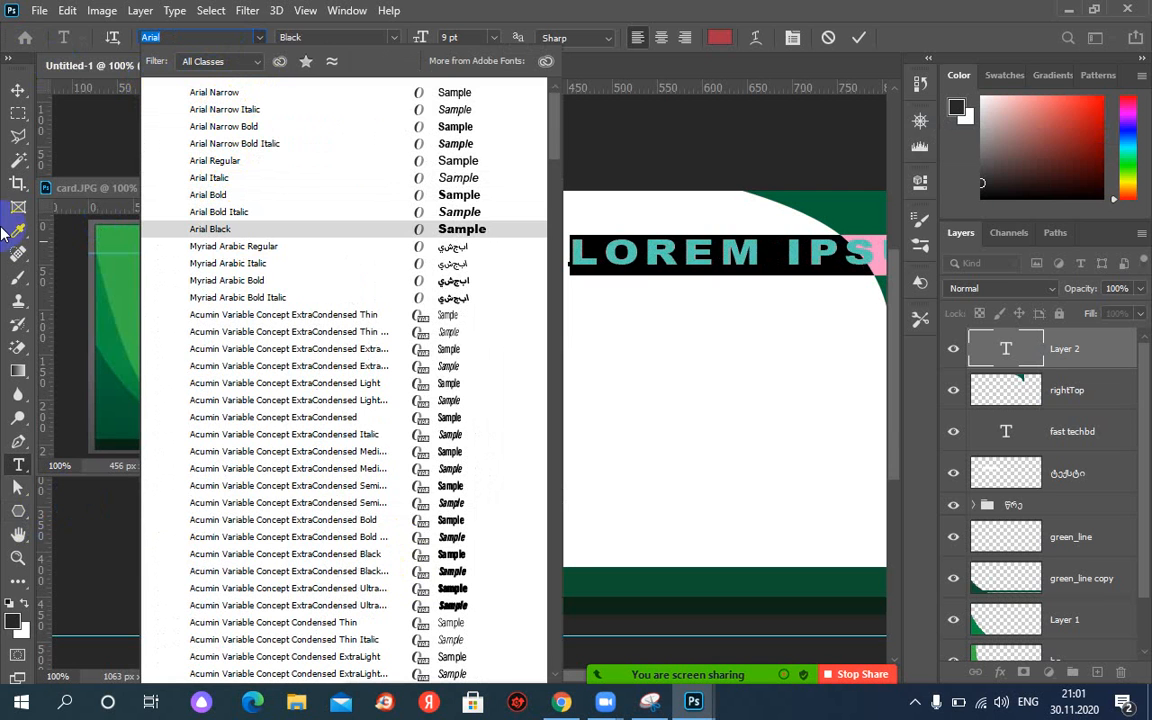
pyautogui.click(228, 95)
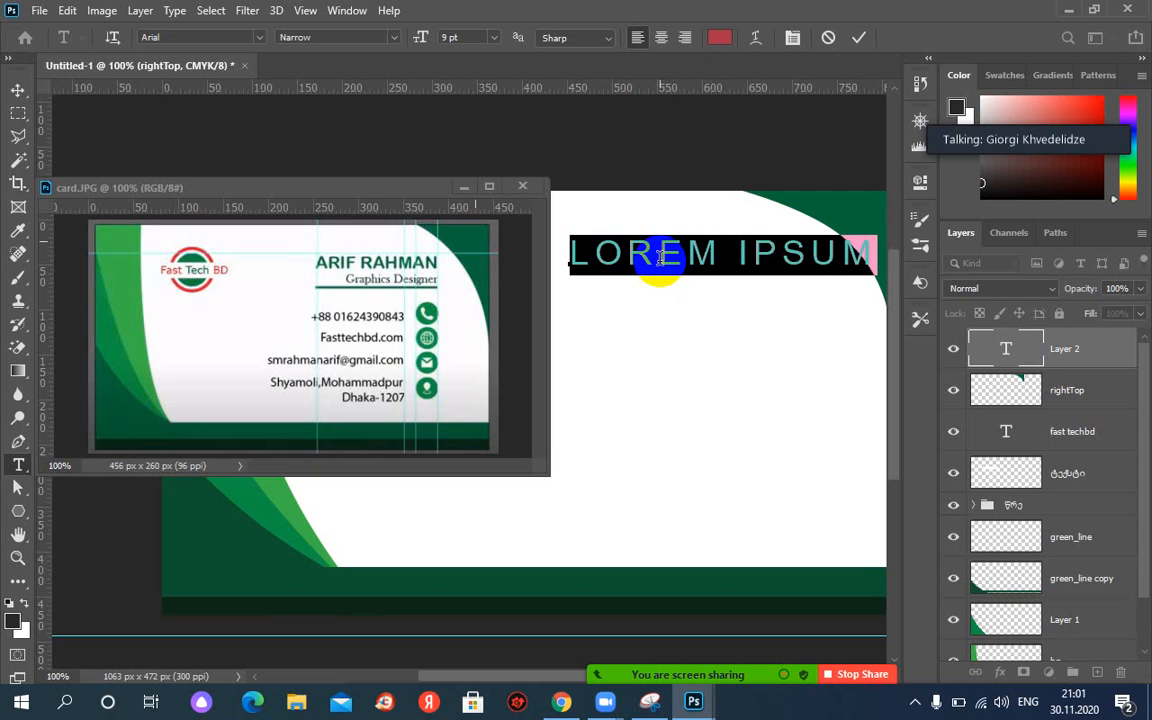
# Replace the placeholder with the person's full name in capitals, commit it, and undo an accidental transform flip.
pyautogui.click(661, 257)
pyautogui.hotkey('ctrl', 'a')
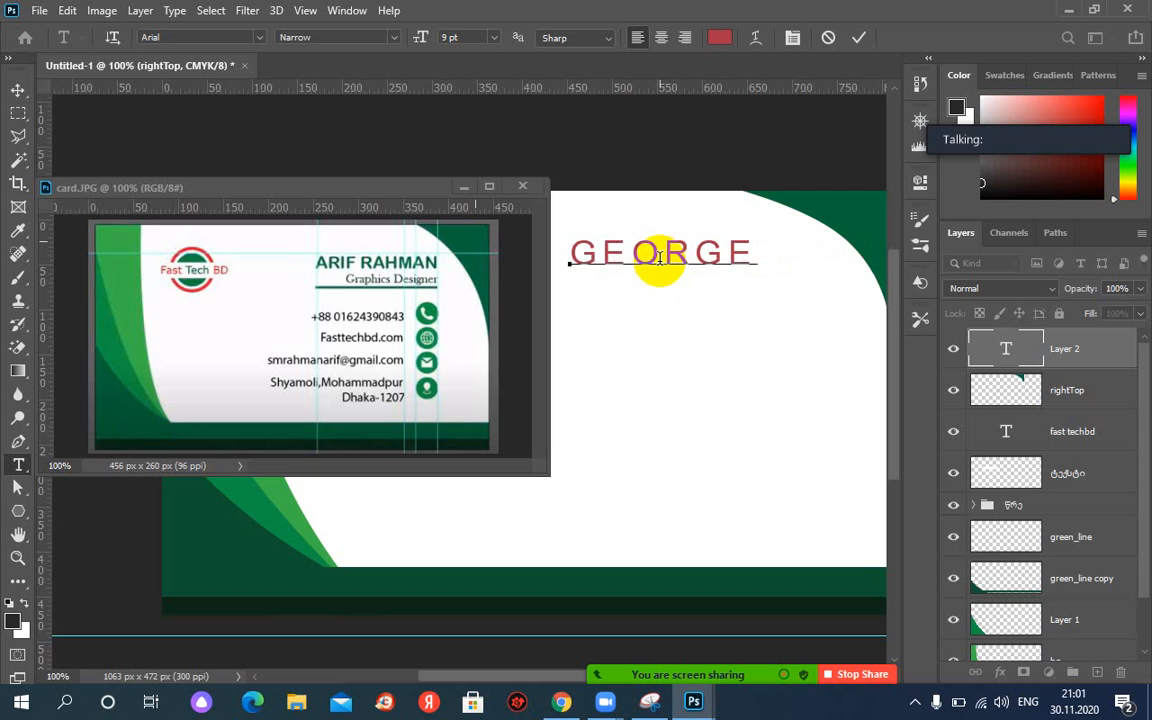
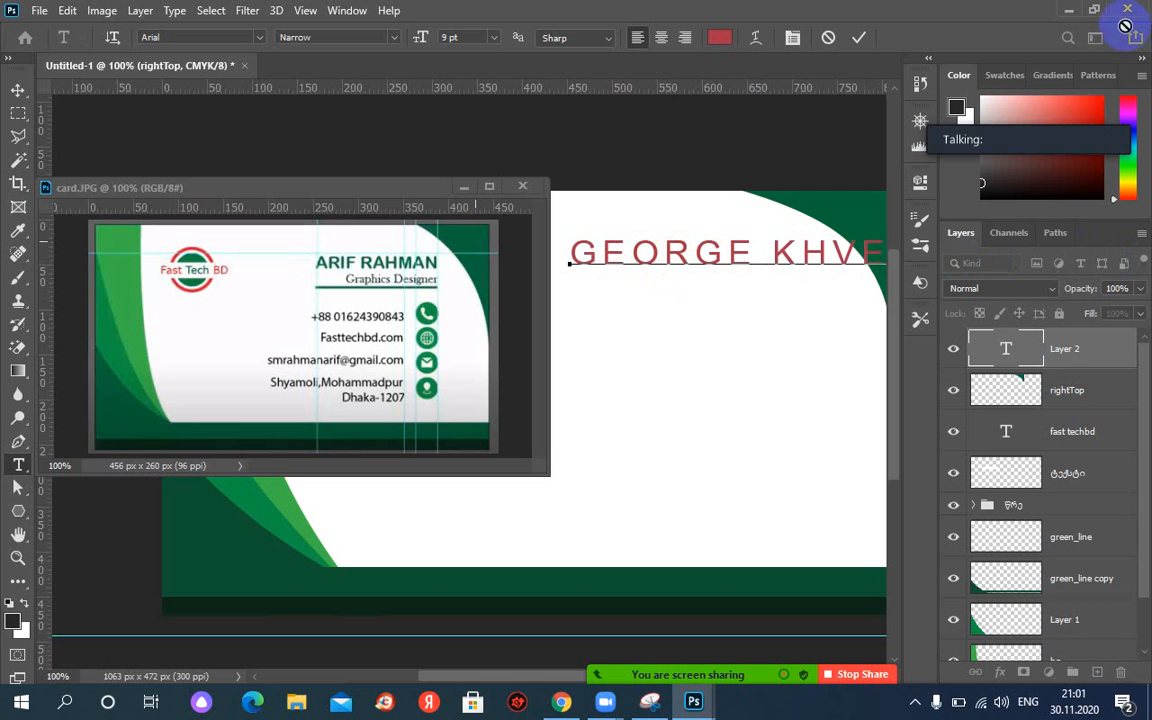
pyautogui.click(860, 38)
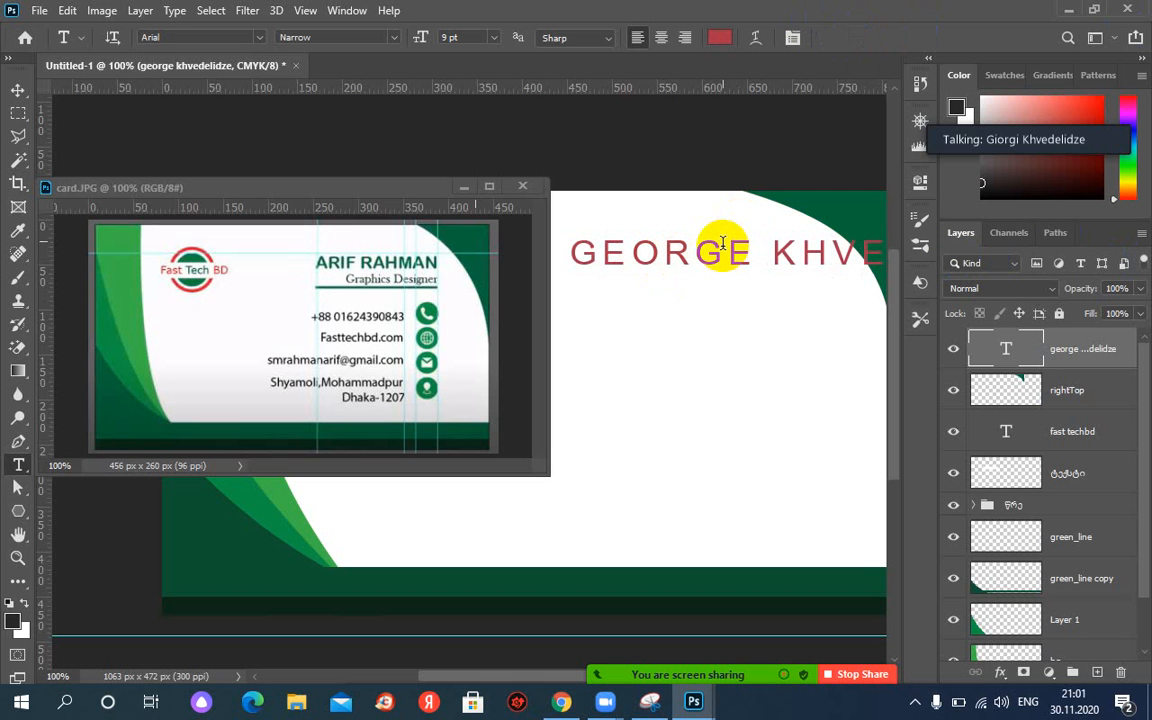
pyautogui.hotkey('ctrl', 't')
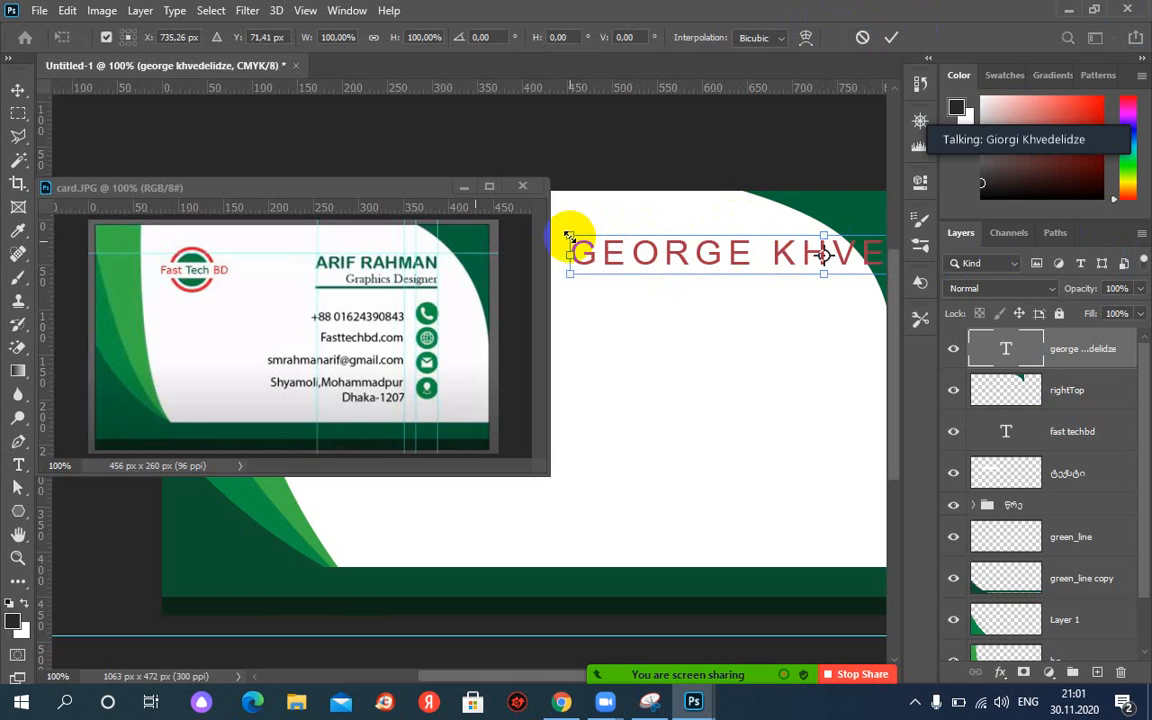
pyautogui.moveTo(569, 237); pyautogui.dragTo(1147, 262)
pyautogui.hotkey('ctrl', 'z')
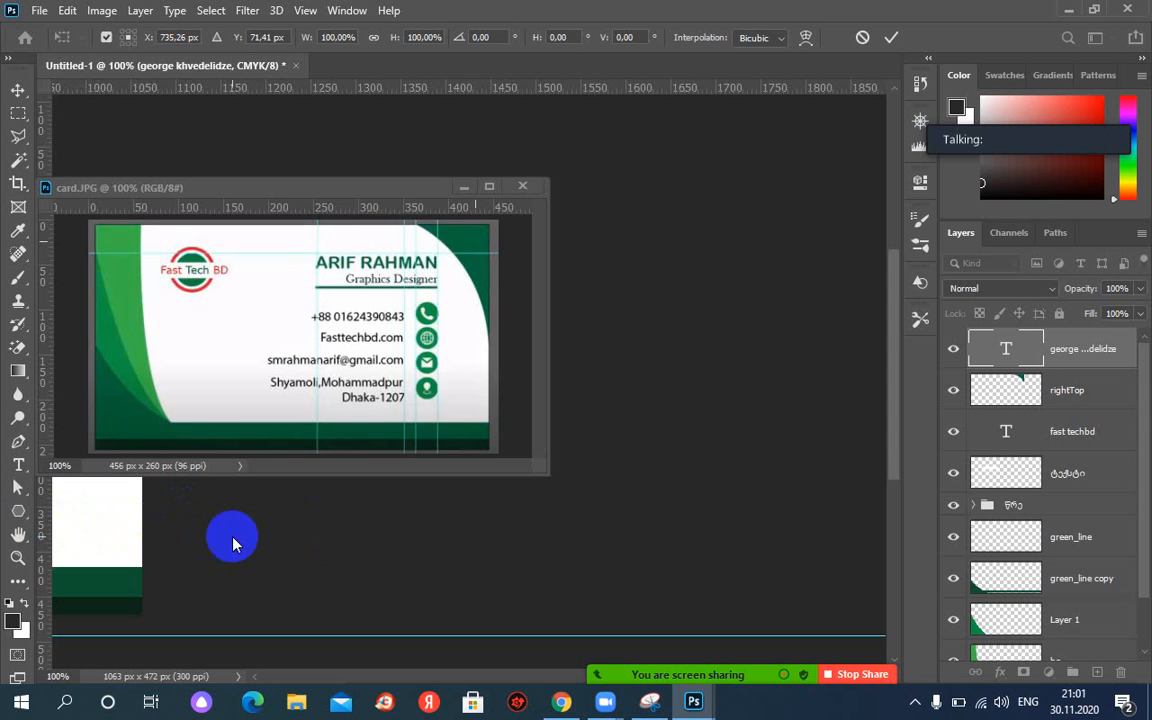
# Pan back to the name text, delete its layer, and start a new placeholder text layer on the card.
pyautogui.click(267, 527)
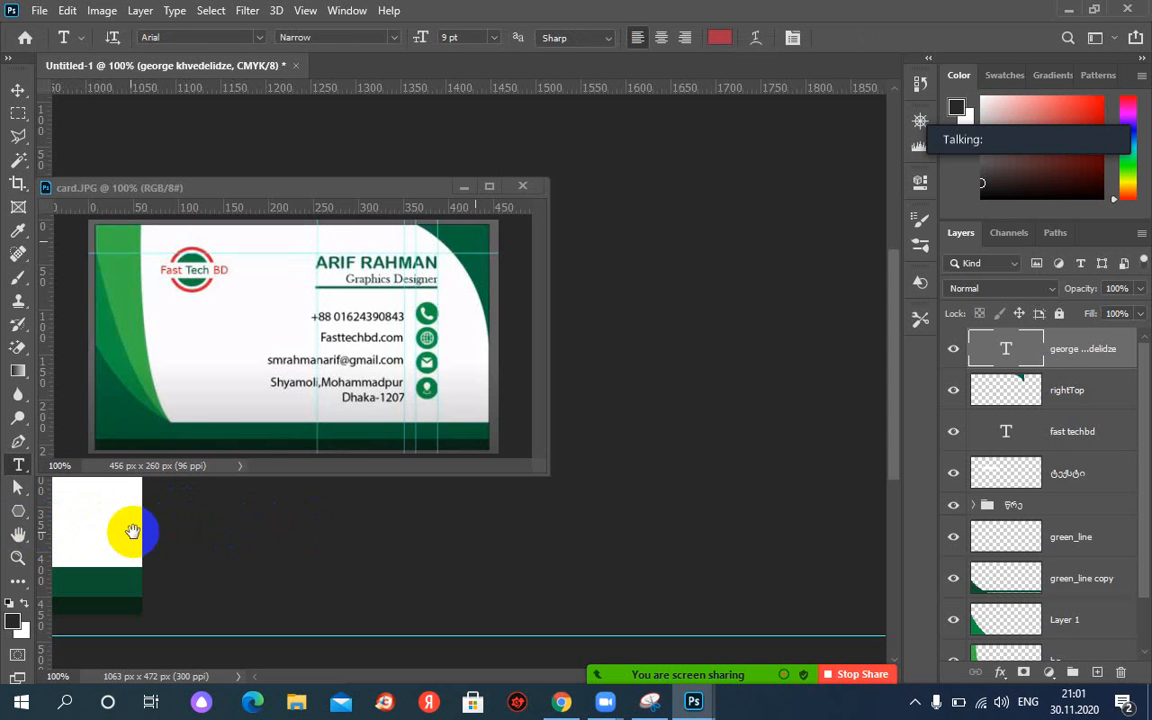
pyautogui.moveTo(82, 531); pyautogui.dragTo(410, 529)
pyautogui.moveTo(334, 514); pyautogui.dragTo(56, 527)
pyautogui.moveTo(131, 527); pyautogui.dragTo(903, 532)
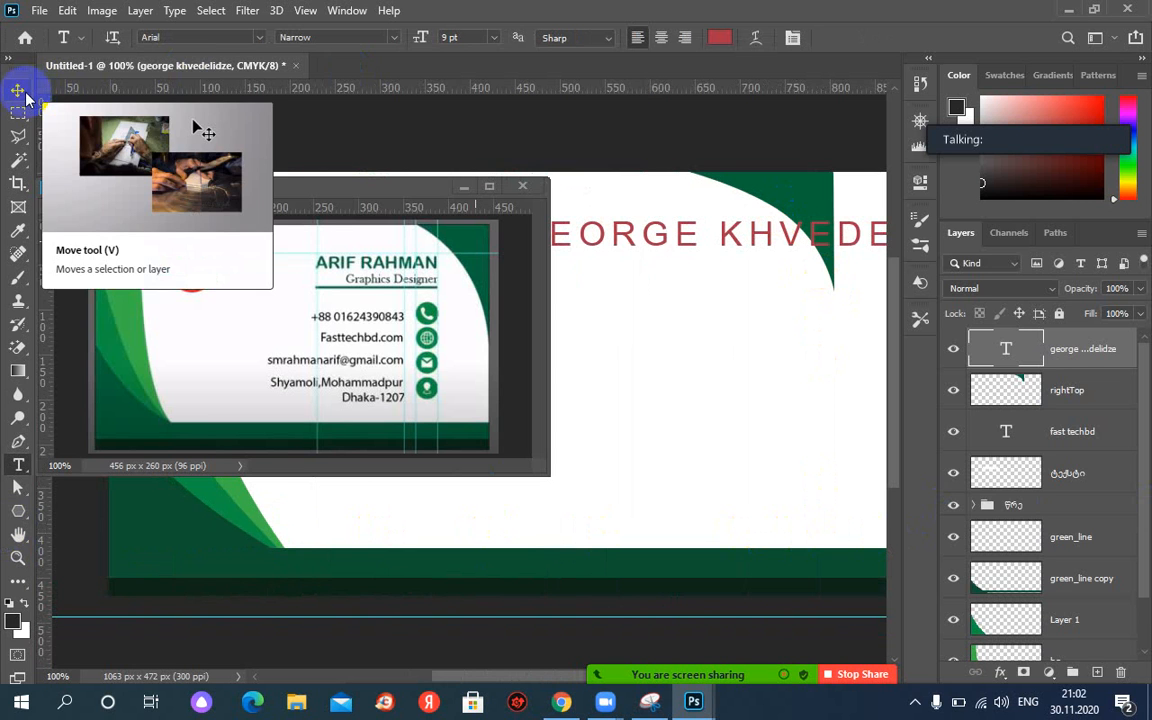
pyautogui.press('Delete')
pyautogui.click(631, 283)
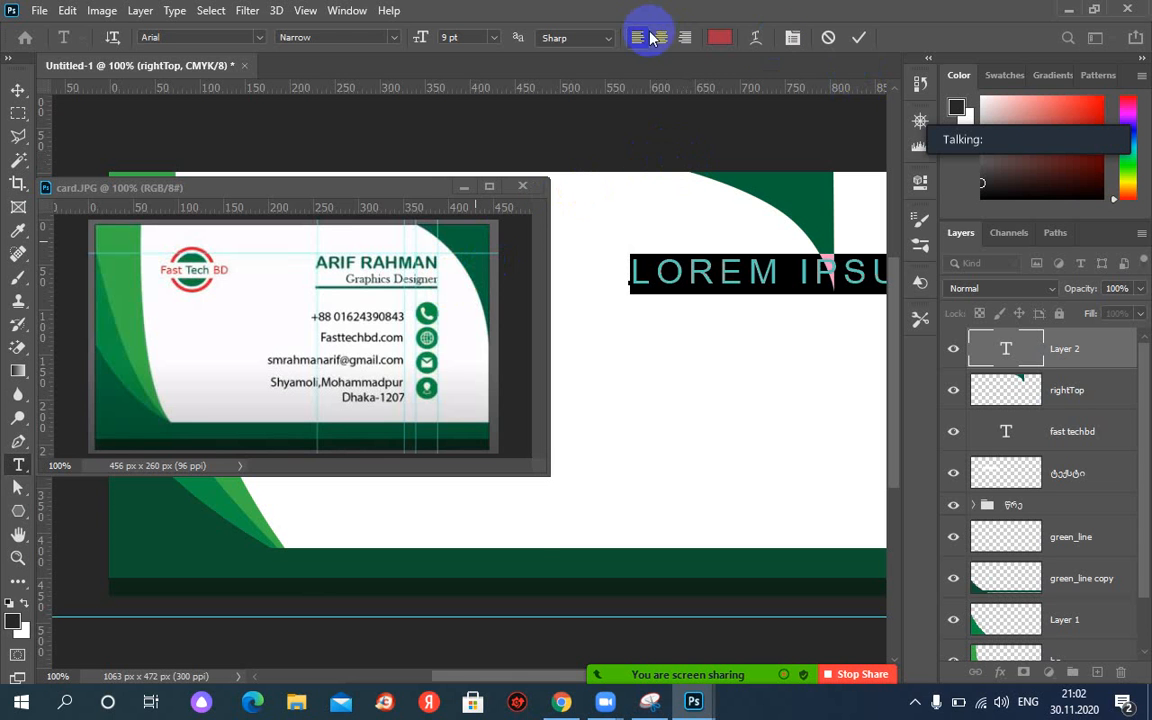
# Use the History panel to restore the state with the Lorem Ipsum text layer.
pyautogui.click(346, 10)
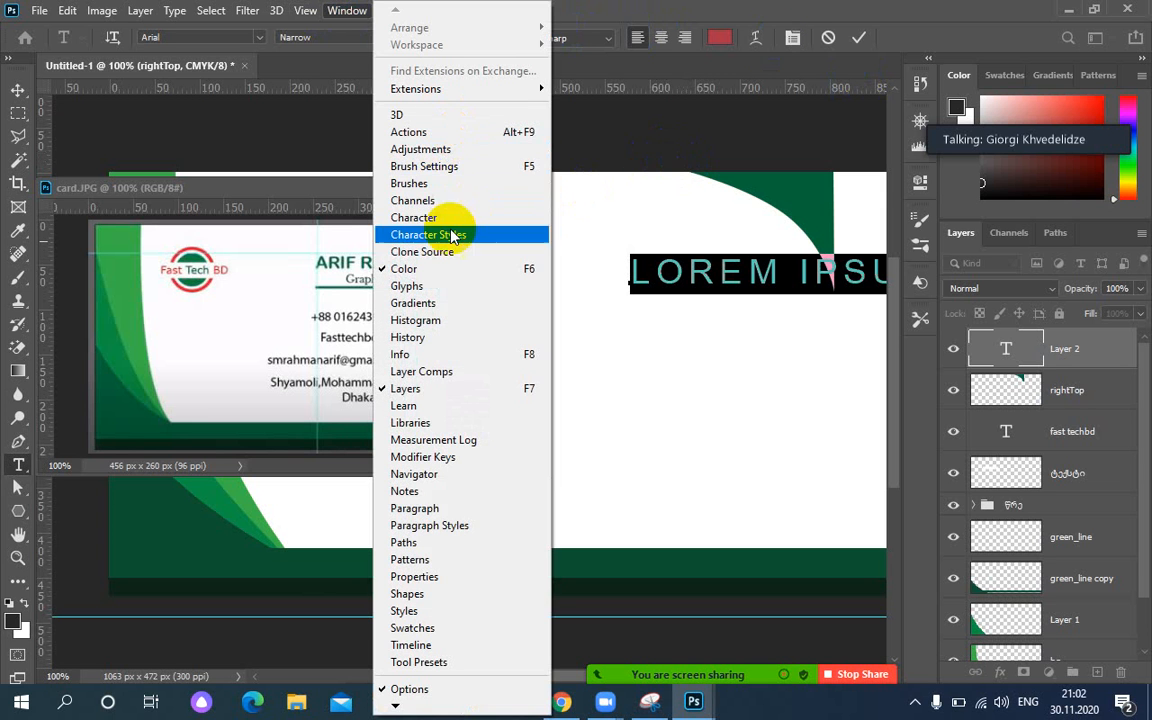
pyautogui.click(425, 338)
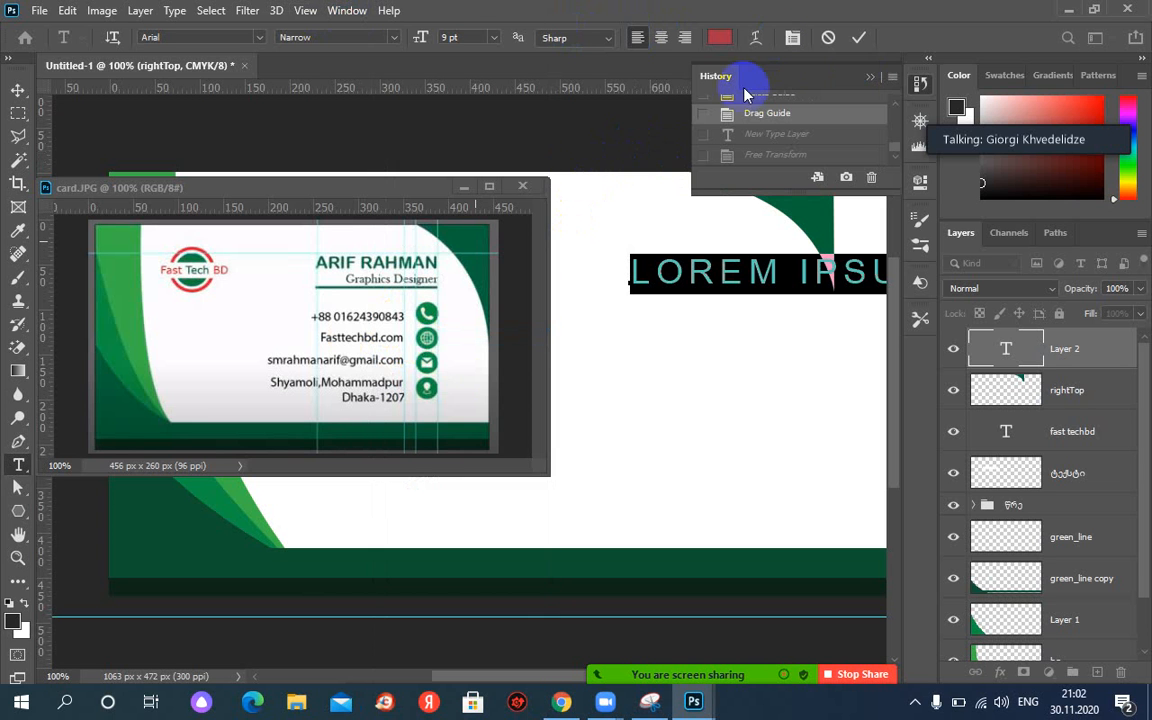
pyautogui.click(771, 103)
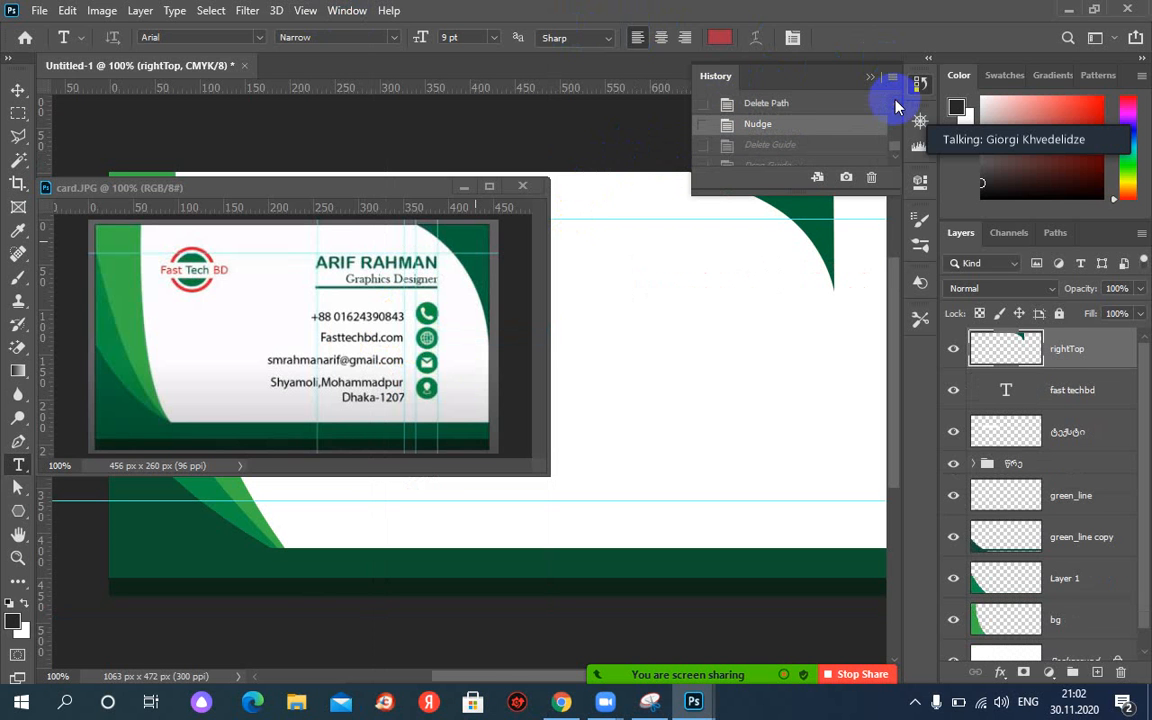
pyautogui.click(802, 104)
pyautogui.click(896, 108)
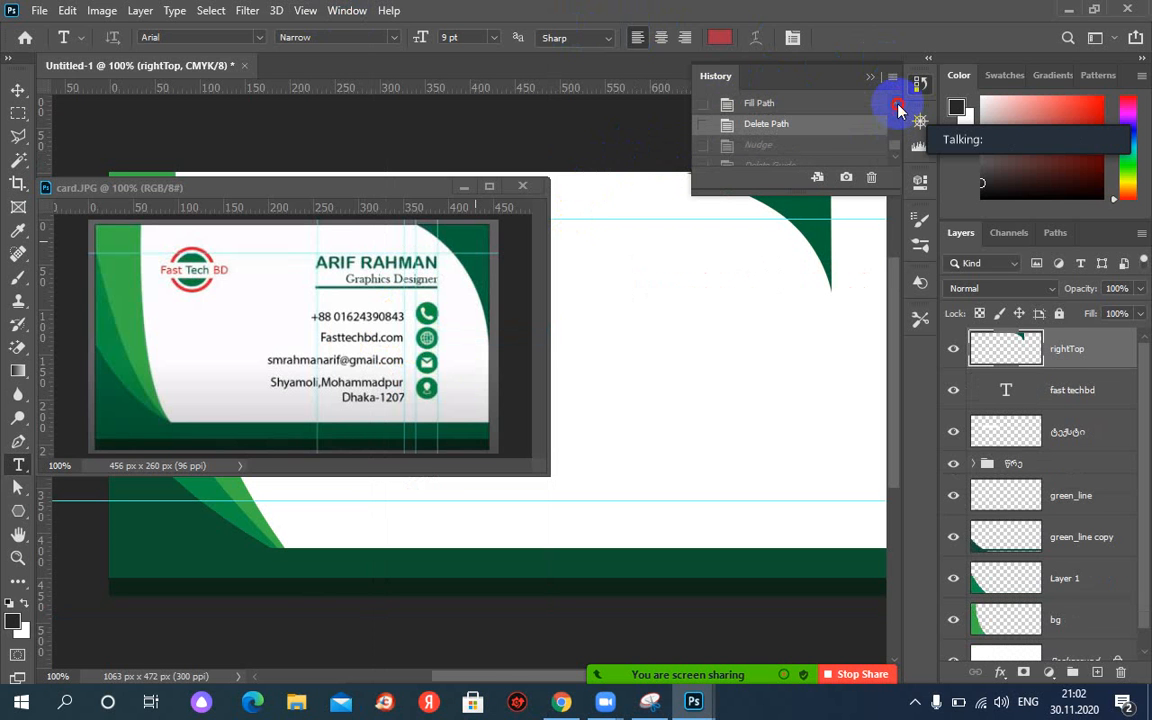
pyautogui.click(810, 104)
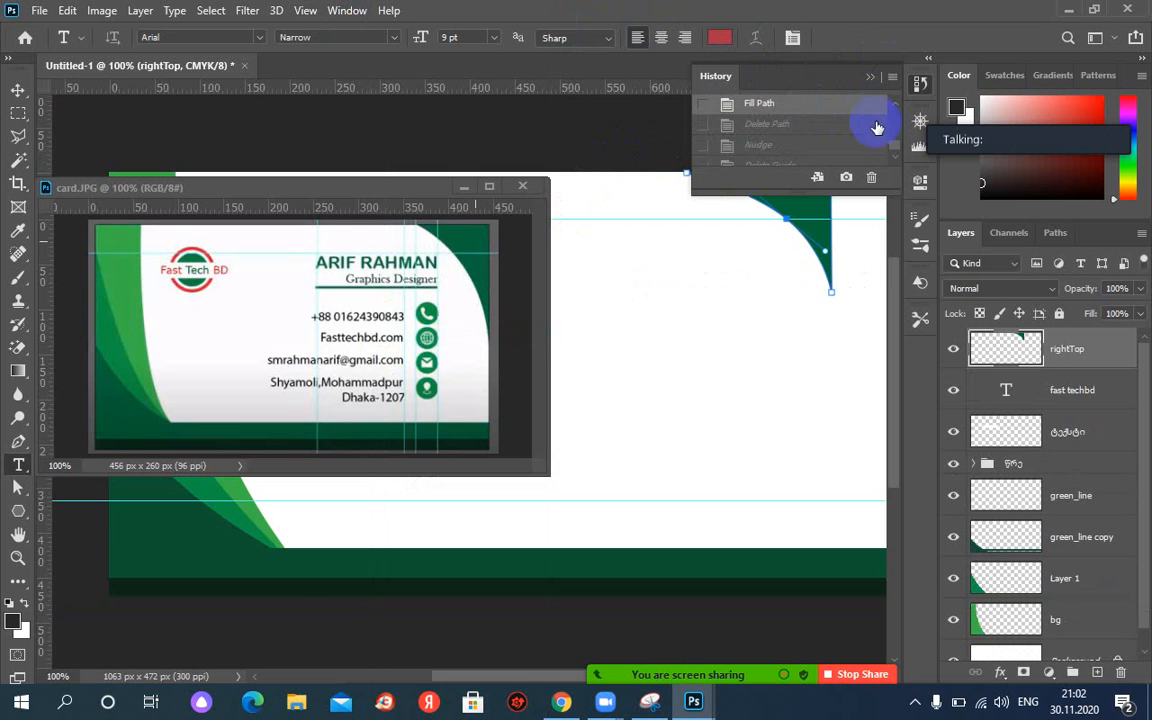
pyautogui.click(789, 148)
pyautogui.click(791, 166)
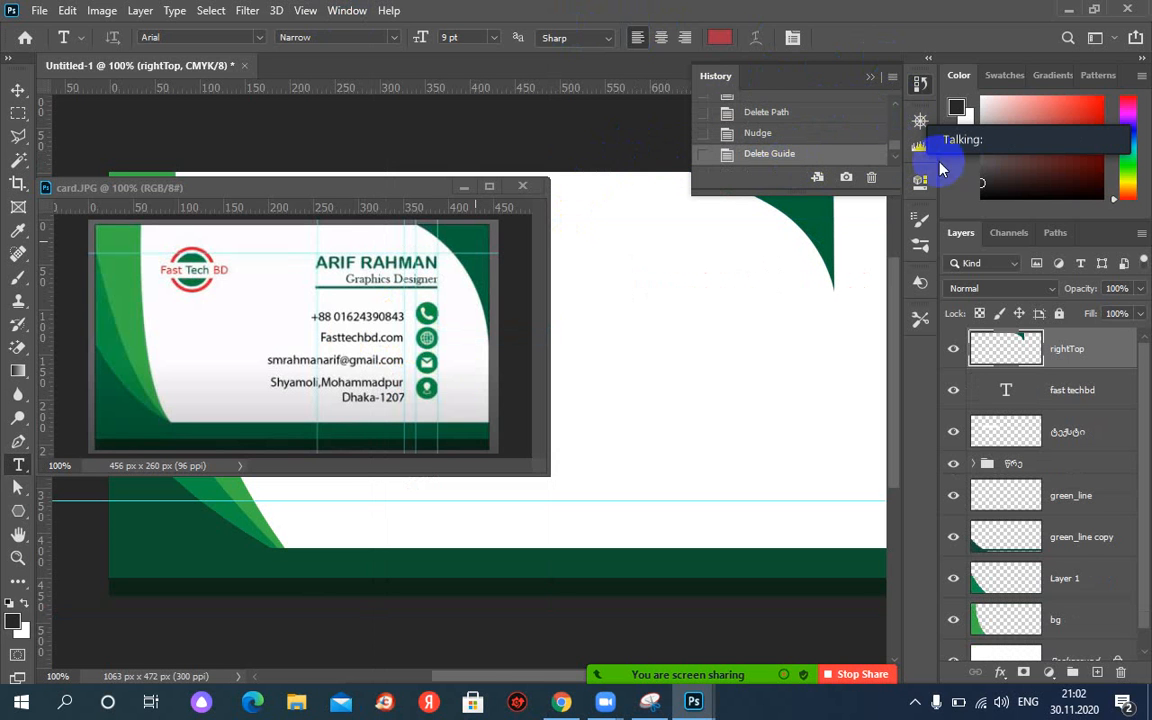
pyautogui.scroll(-1, 895, 162)
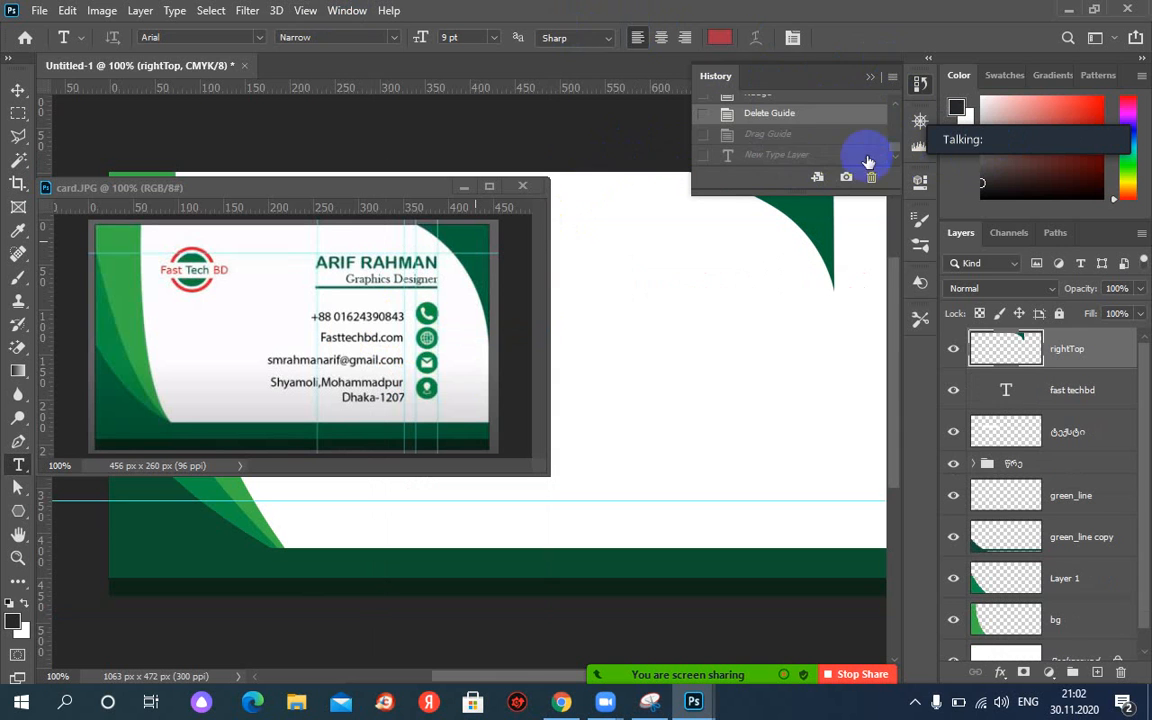
pyautogui.click(769, 138)
pyautogui.click(772, 158)
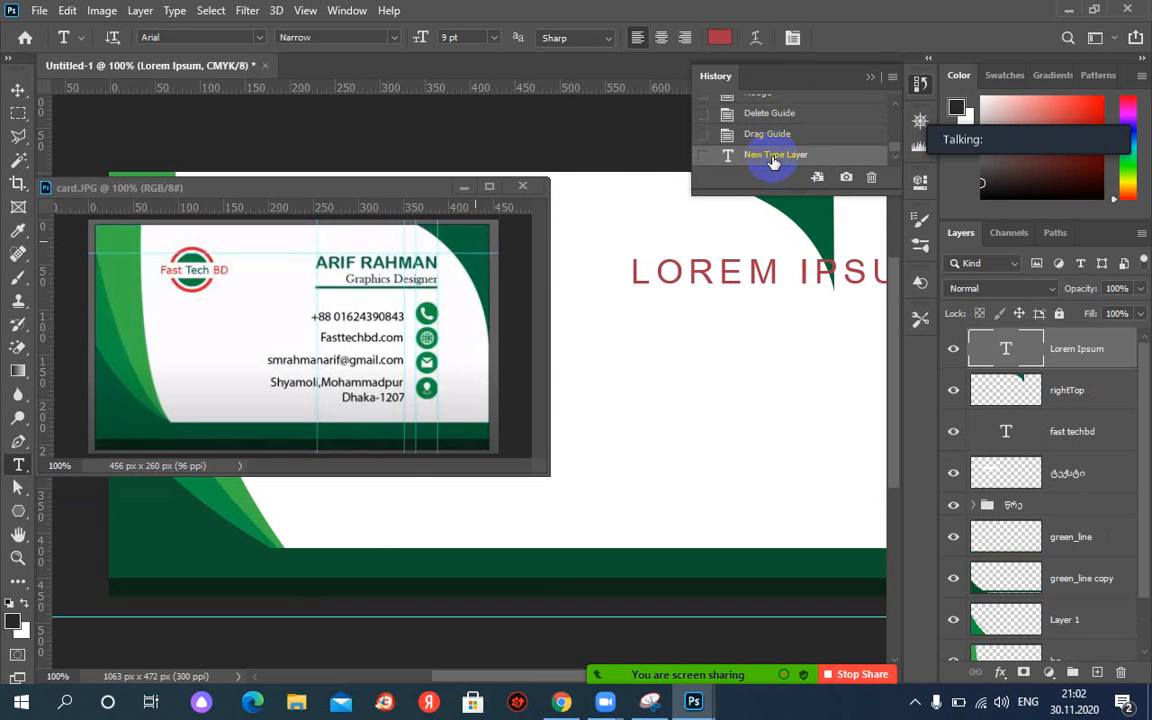
pyautogui.click(868, 82)
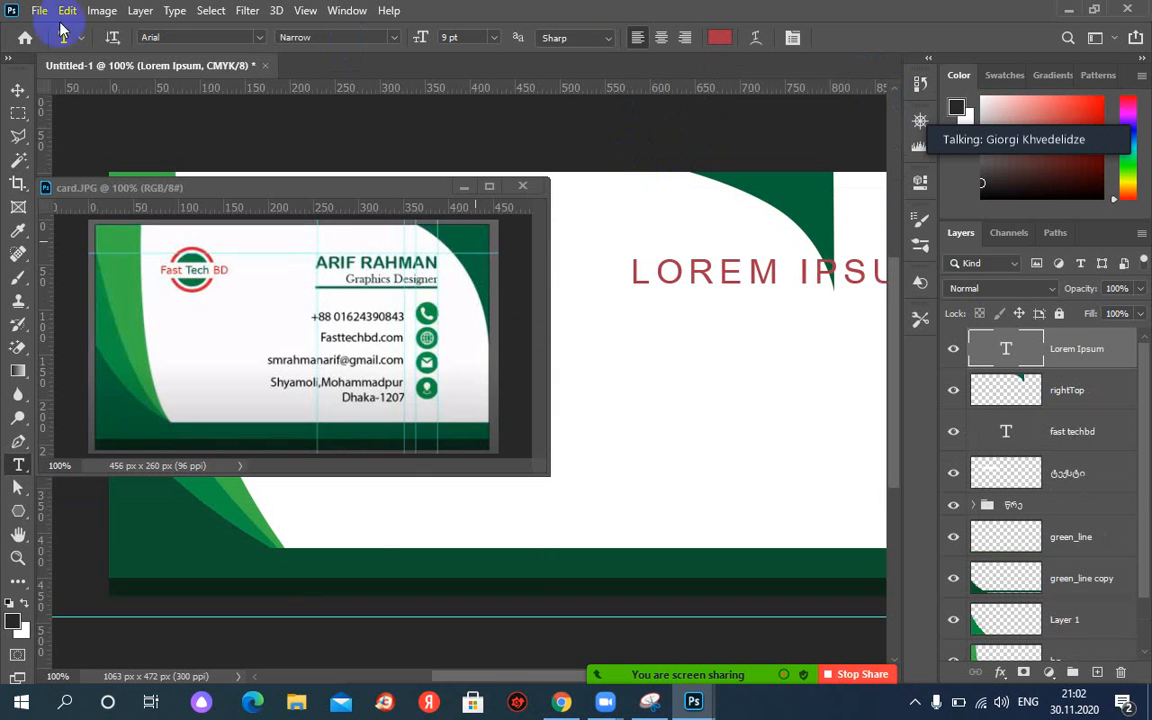
# Shift the green top-right corner shape right with three arrow-key nudges.
pyautogui.click(18, 90)
pyautogui.click(808, 197)
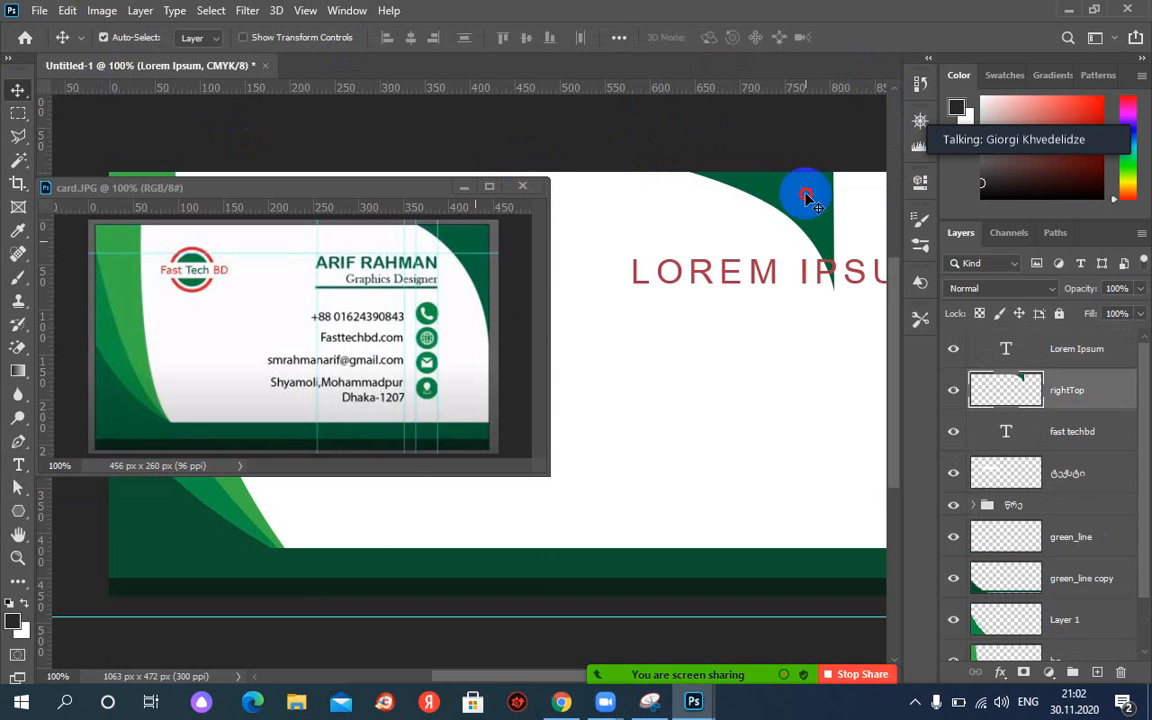
pyautogui.press('Right')
pyautogui.press('Right')
pyautogui.press('Right')
pyautogui.press('Right')
pyautogui.press('Right')
pyautogui.press('Right')
pyautogui.press('Right')
pyautogui.press('Right')
pyautogui.press('Right')
pyautogui.press('Right')
pyautogui.press('Right')
pyautogui.press('Right')
pyautogui.press('Right')
pyautogui.press('Right')
pyautogui.press('Right')
pyautogui.press('Right')
pyautogui.press('Right')
pyautogui.press('Right')
pyautogui.press('Right')
pyautogui.press('Right')
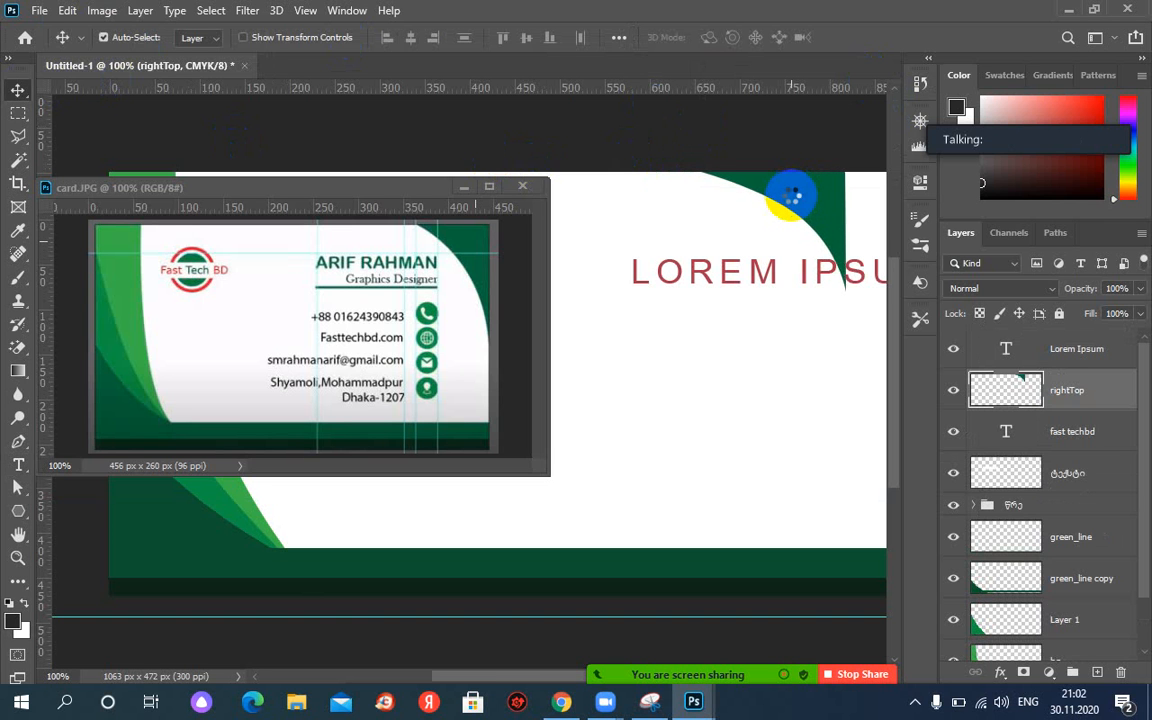
pyautogui.press('Right')
pyautogui.press('Right')
pyautogui.press('Right')
pyautogui.press('Right')
pyautogui.press('Right')
pyautogui.press('Right')
pyautogui.press('Right')
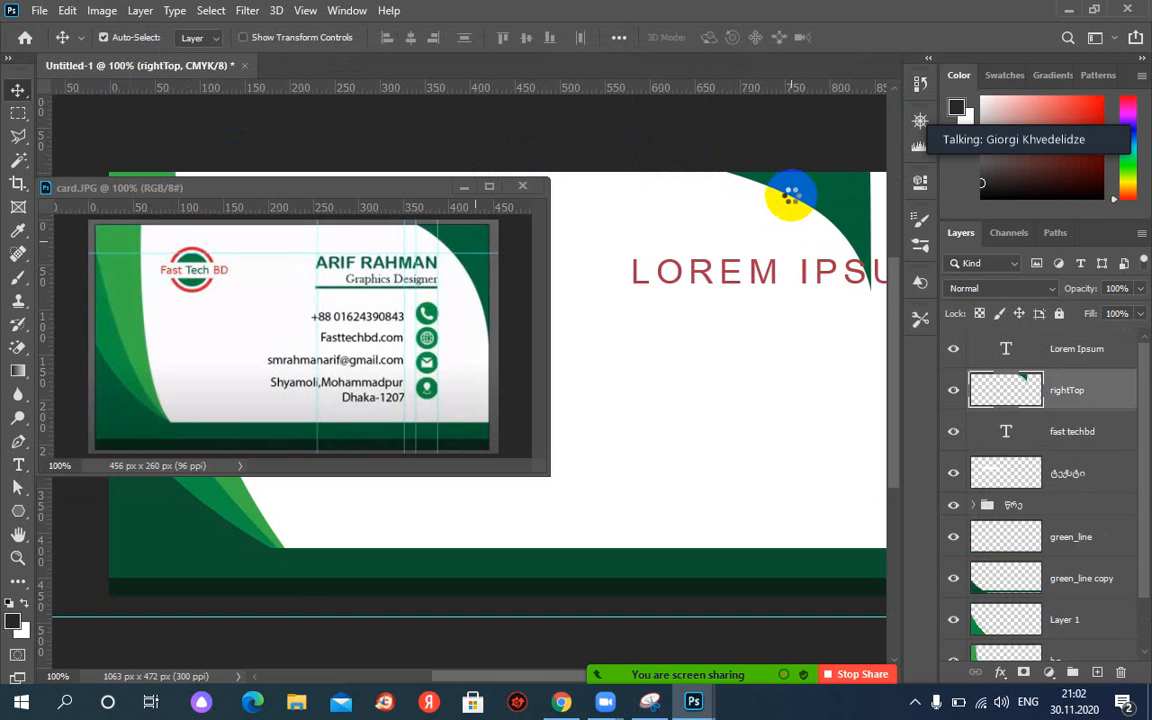
pyautogui.press('Right')
pyautogui.press('Right')
pyautogui.press('Right')
pyautogui.press('Right')
pyautogui.press('Right')
pyautogui.press('Right')
pyautogui.press('Right')
pyautogui.press('Right')
pyautogui.press('Right')
pyautogui.press('Right')
pyautogui.press('Right')
pyautogui.press('Right')
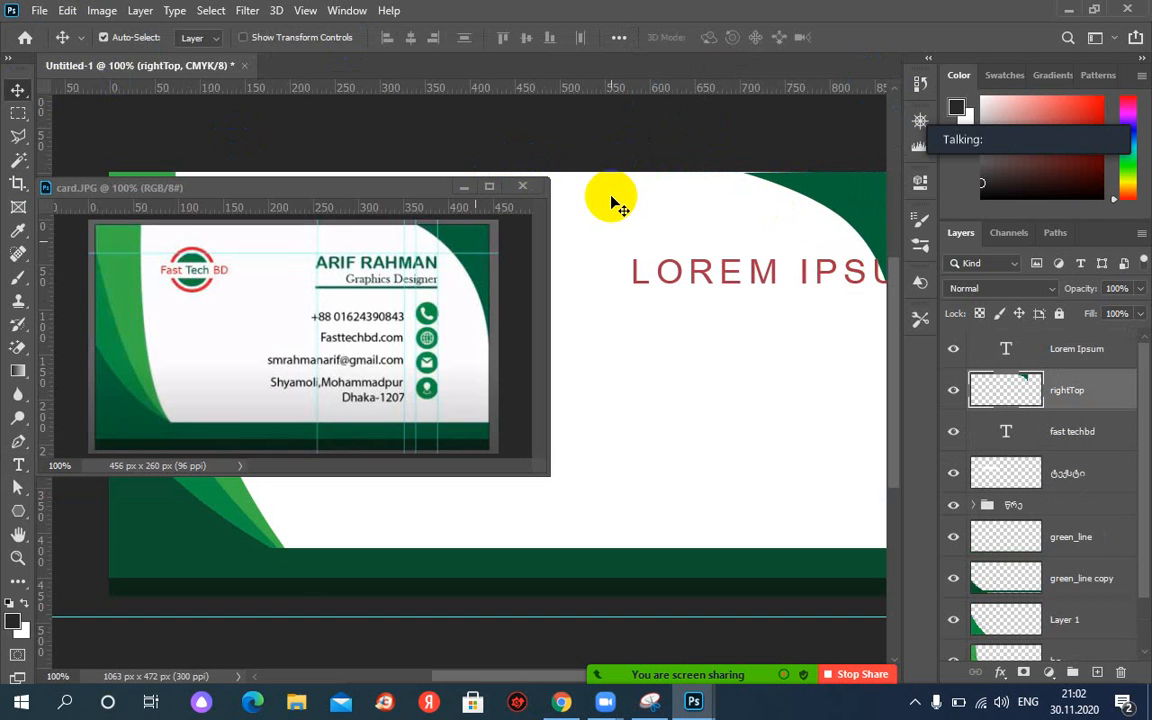
# Scale the Lorem Ipsum text to about 59.3% and move it left.
pyautogui.click(718, 268)
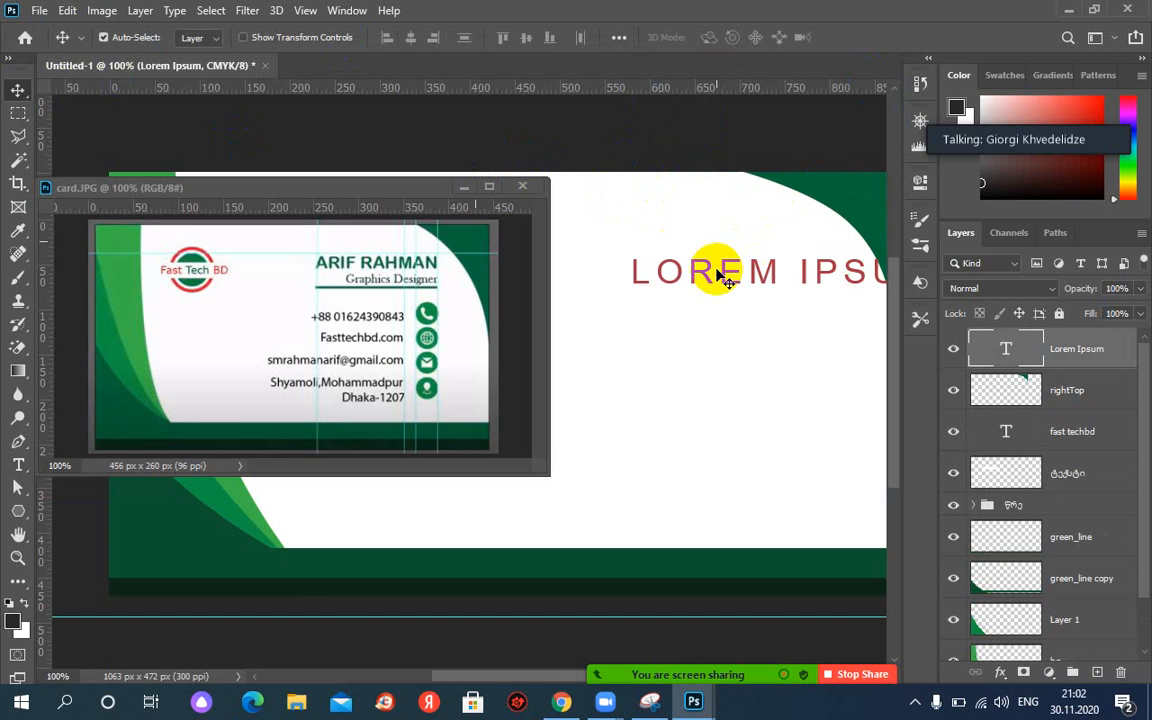
pyautogui.hotkey('ctrl', 't')
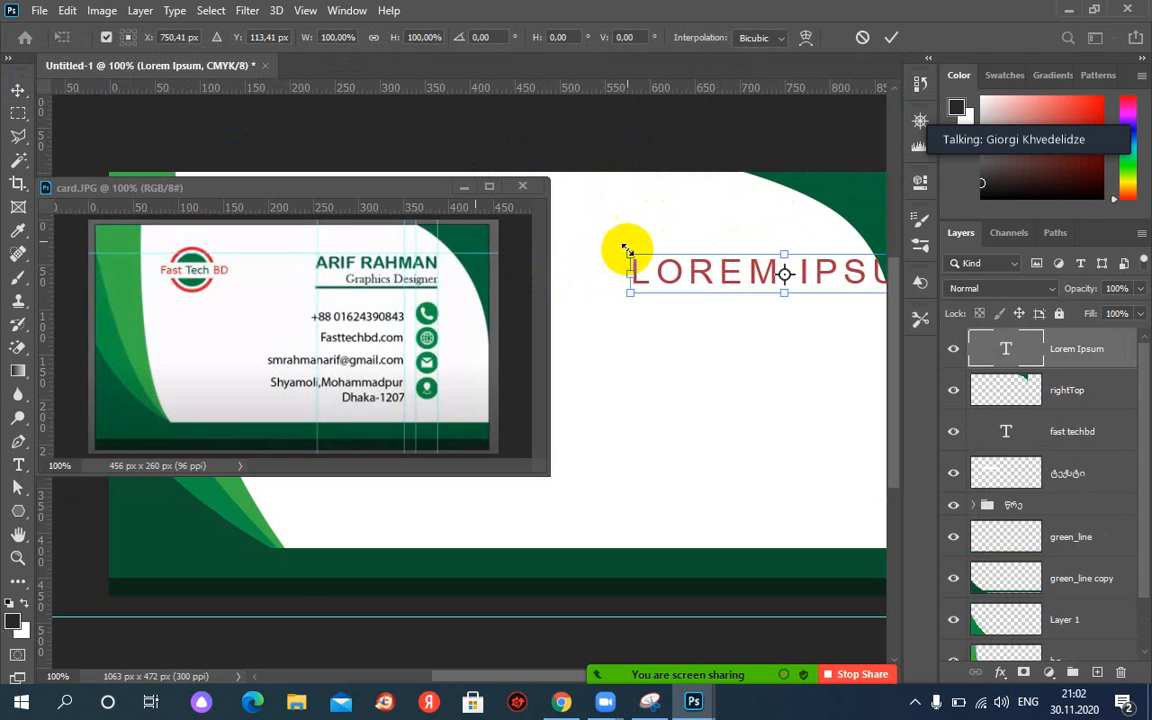
pyautogui.moveTo(633, 257); pyautogui.dragTo(693, 266)
pyautogui.moveTo(820, 280); pyautogui.dragTo(745, 270)
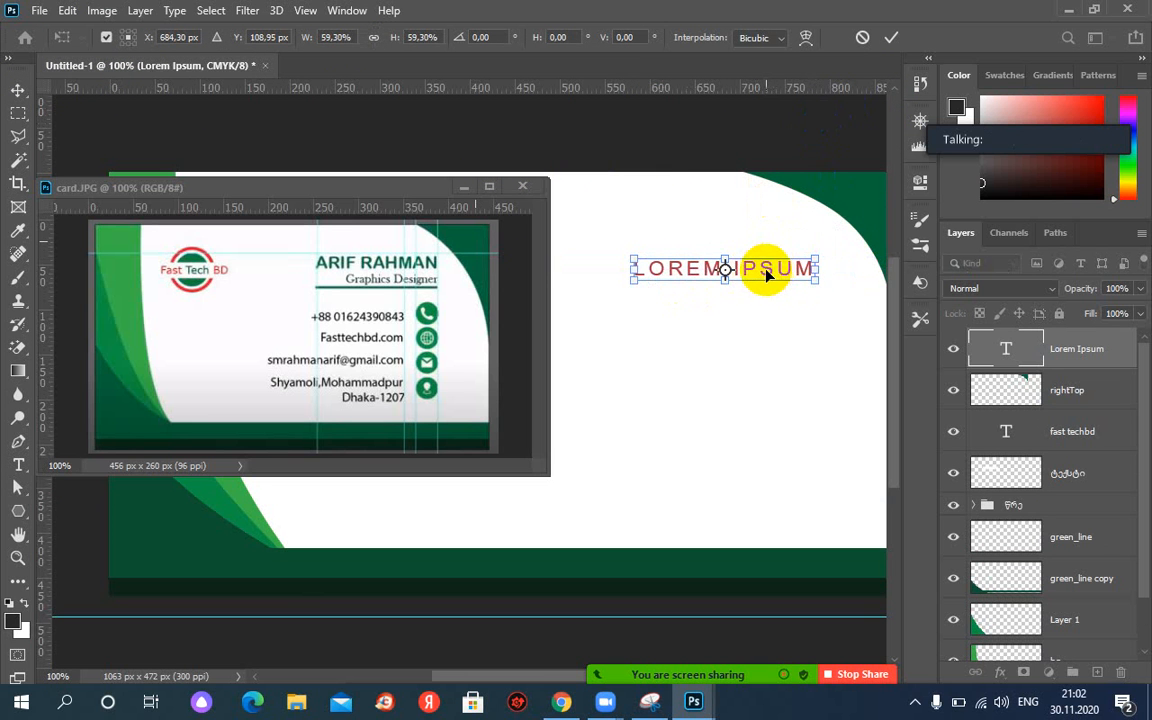
pyautogui.press('Return')
# Retype the text as the person's name, right-align it, and move it 17 px right.
pyautogui.doubleClick(750, 268)
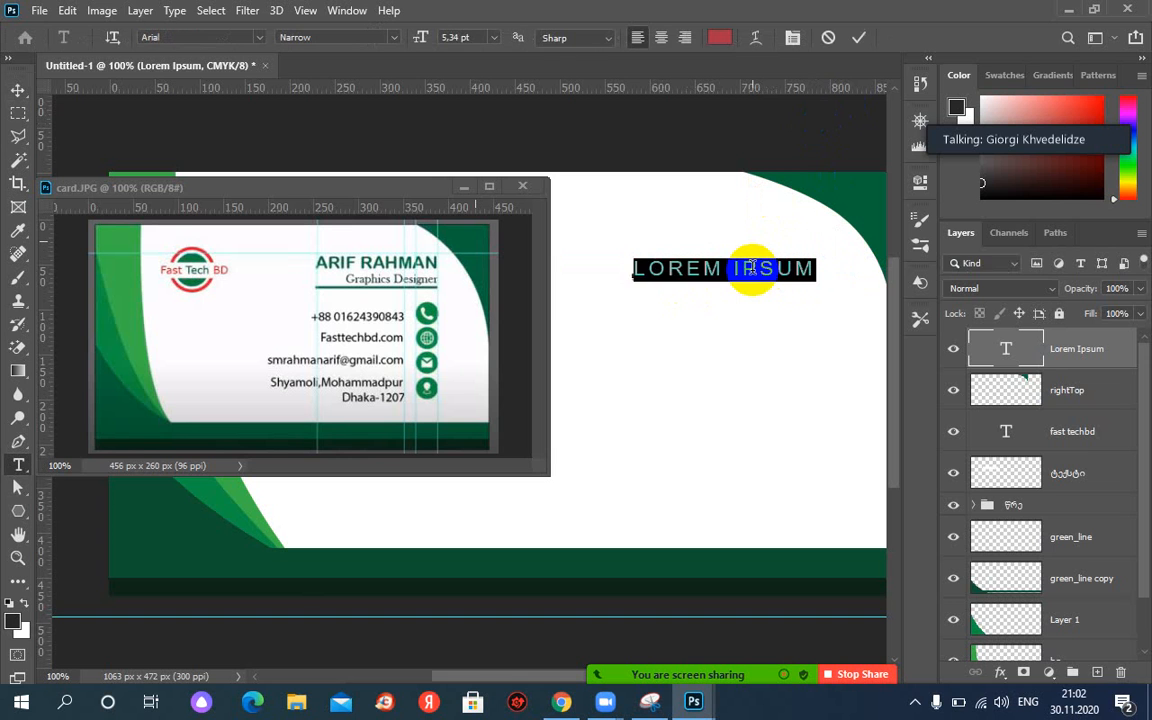
pyautogui.write('aEOR')
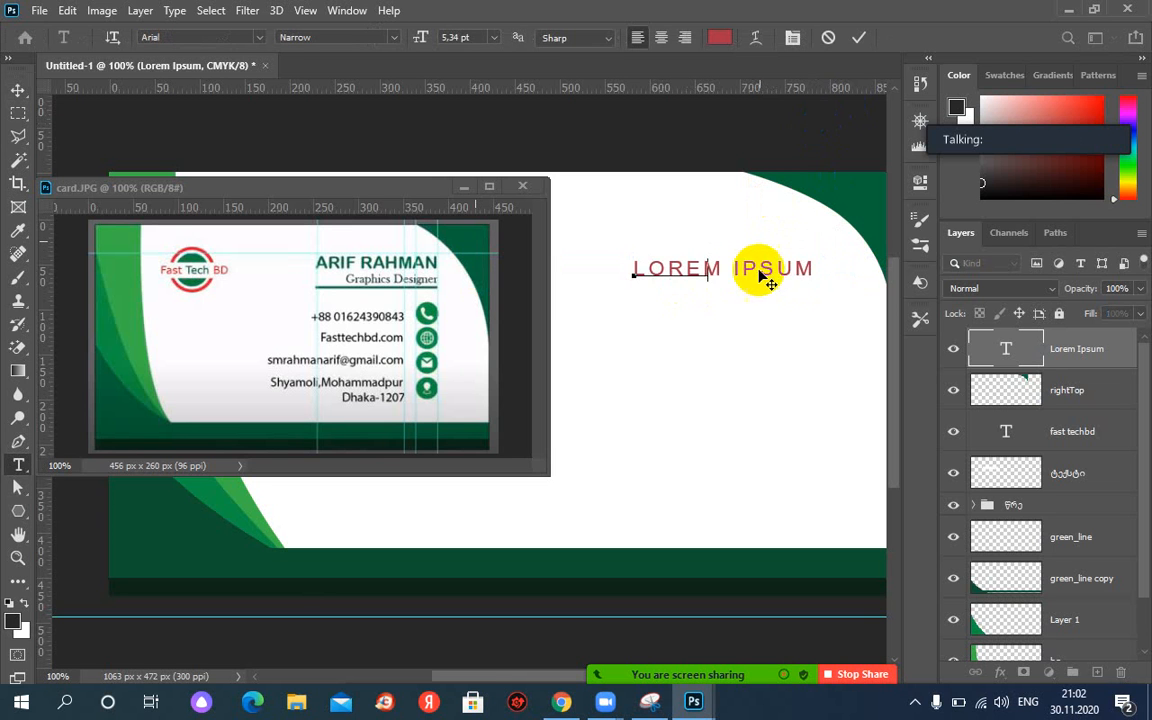
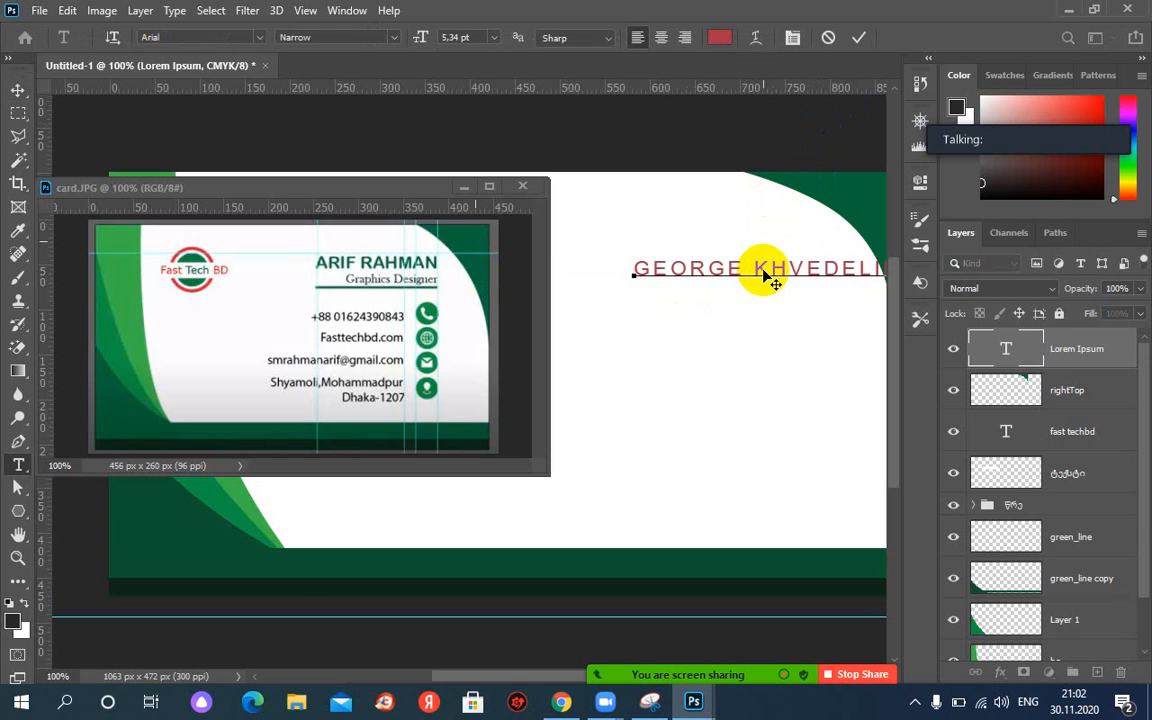
pyautogui.click(685, 37)
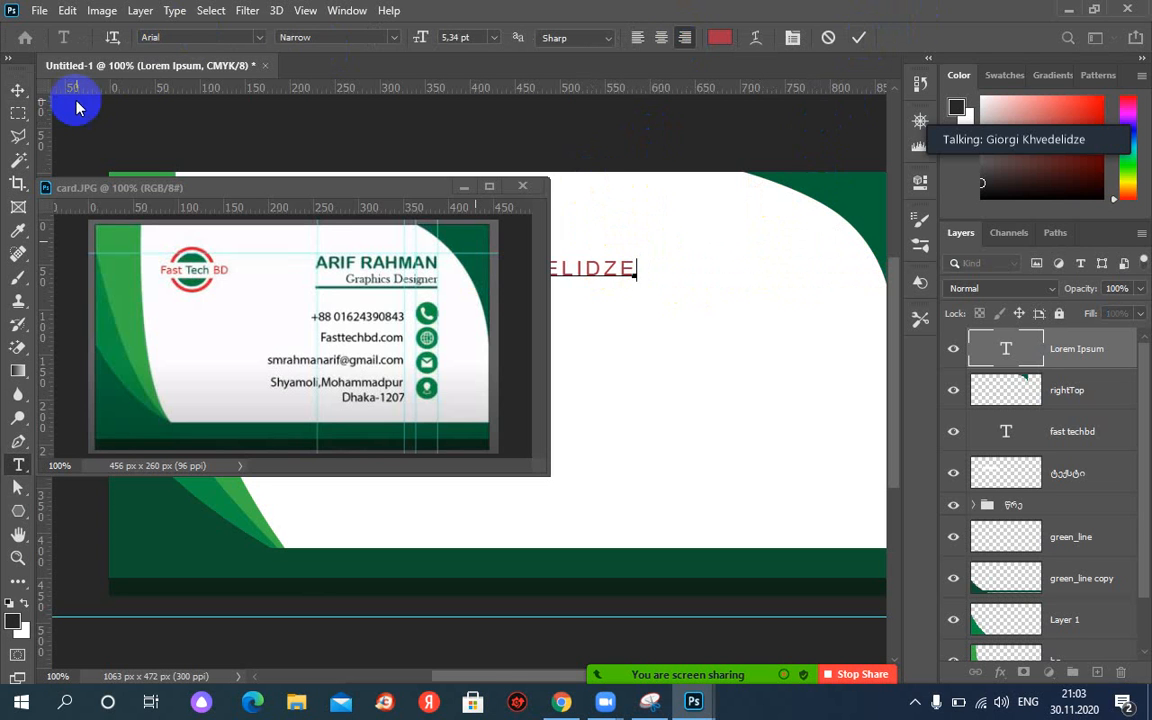
pyautogui.click(19, 91)
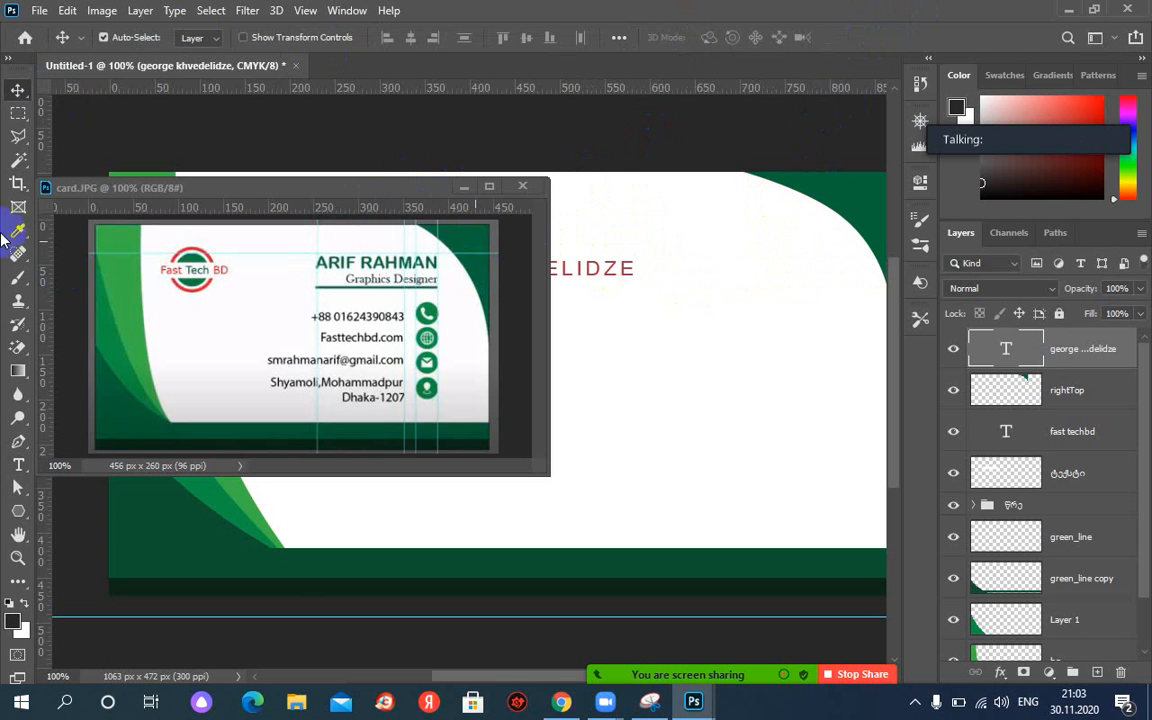
pyautogui.moveTo(598, 265); pyautogui.dragTo(820, 260)
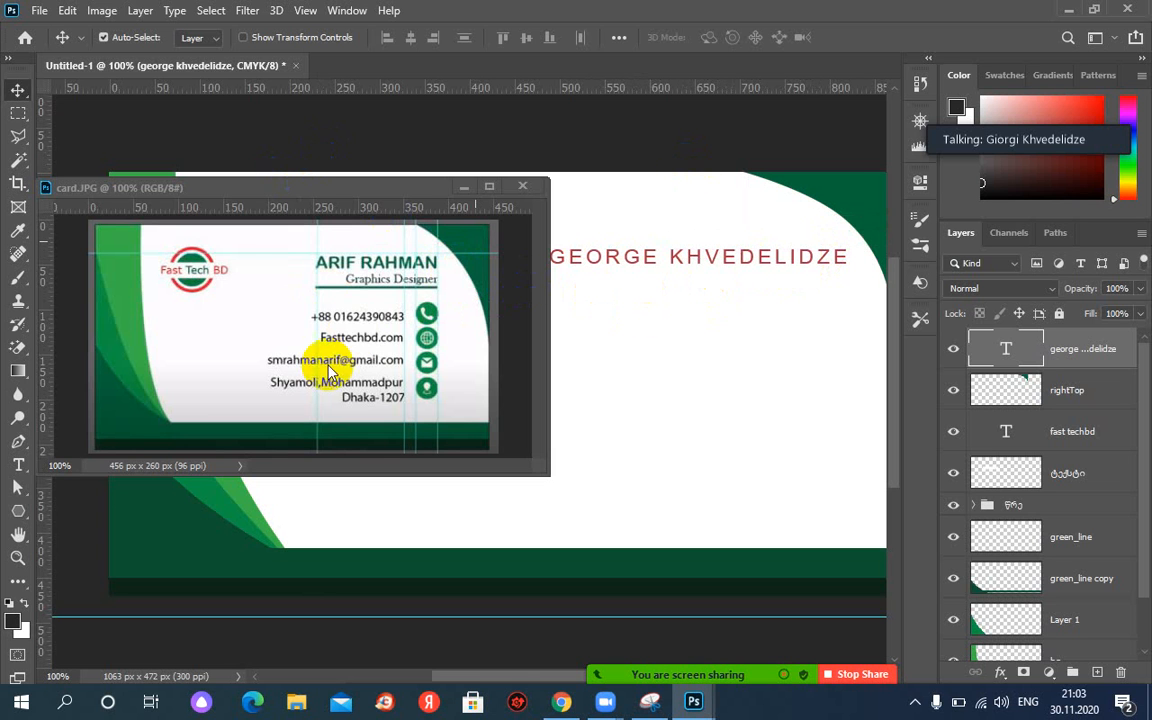
pyautogui.click(18, 465)
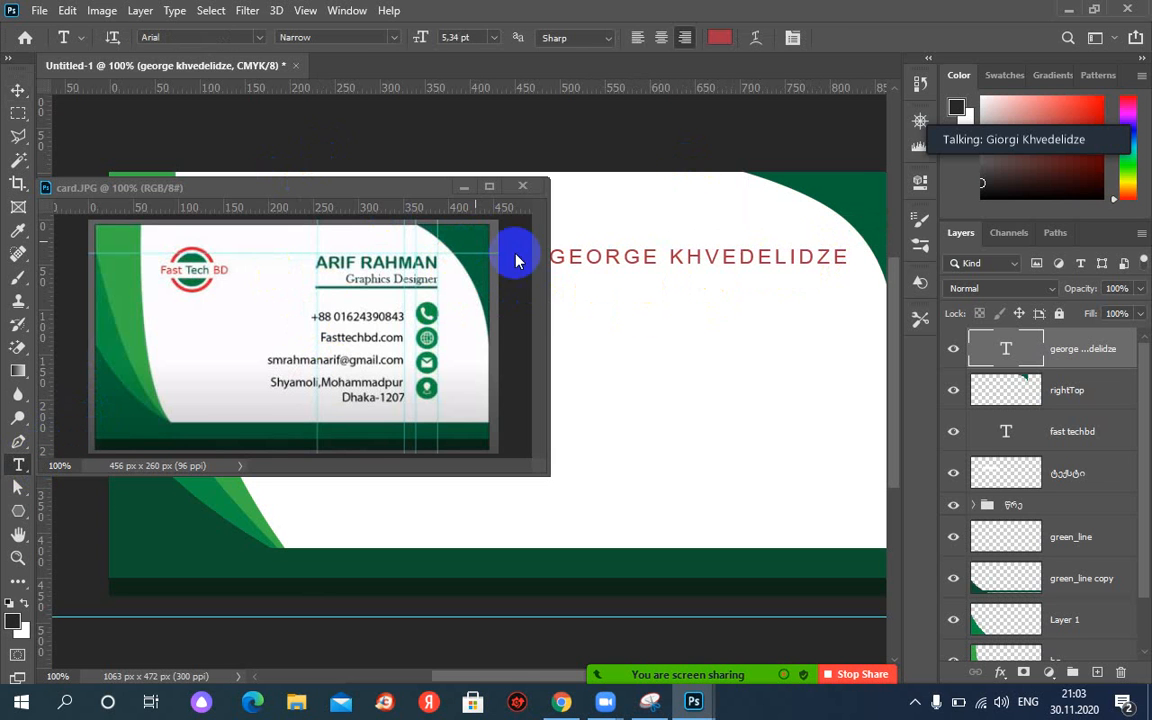
# Add a 6 pt GRAFIK DESIGN title text and move it beneath the name.
pyautogui.click(591, 286)
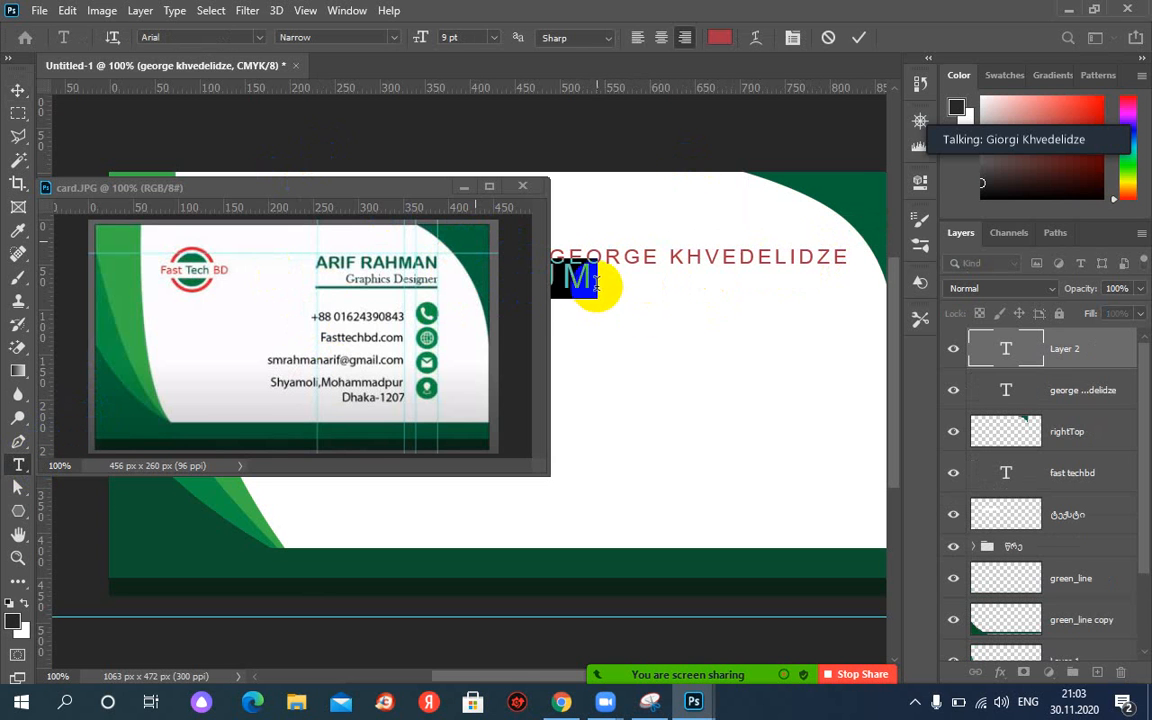
pyautogui.click(496, 39)
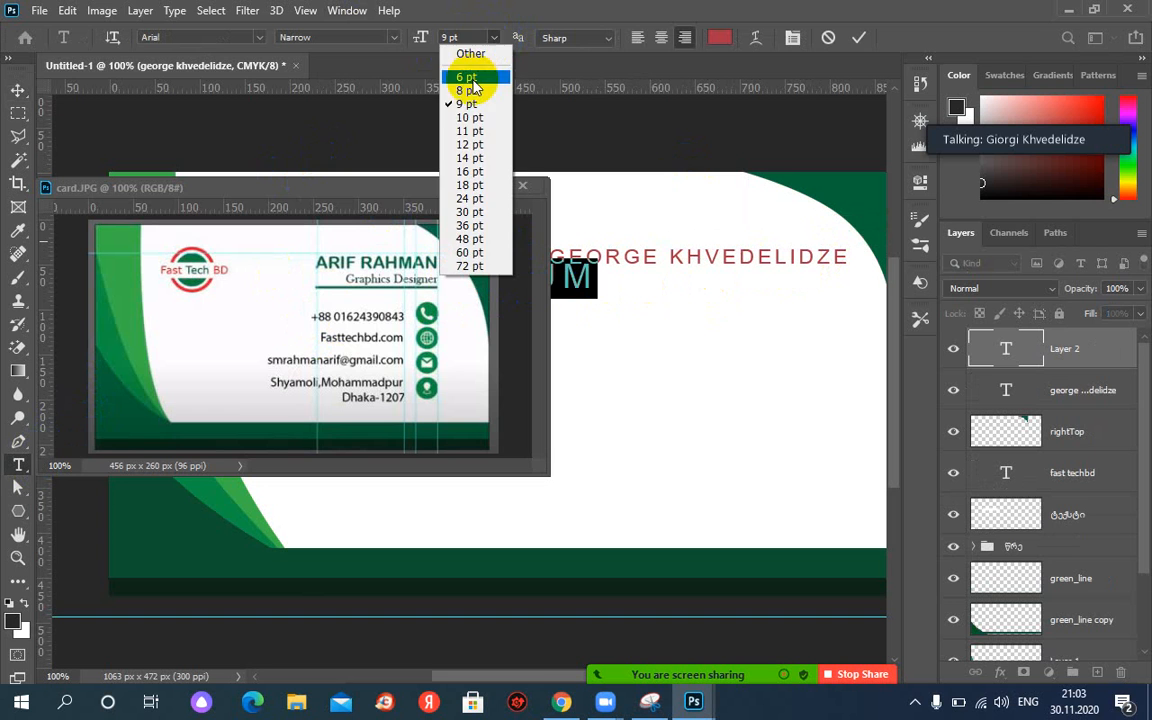
pyautogui.click(472, 80)
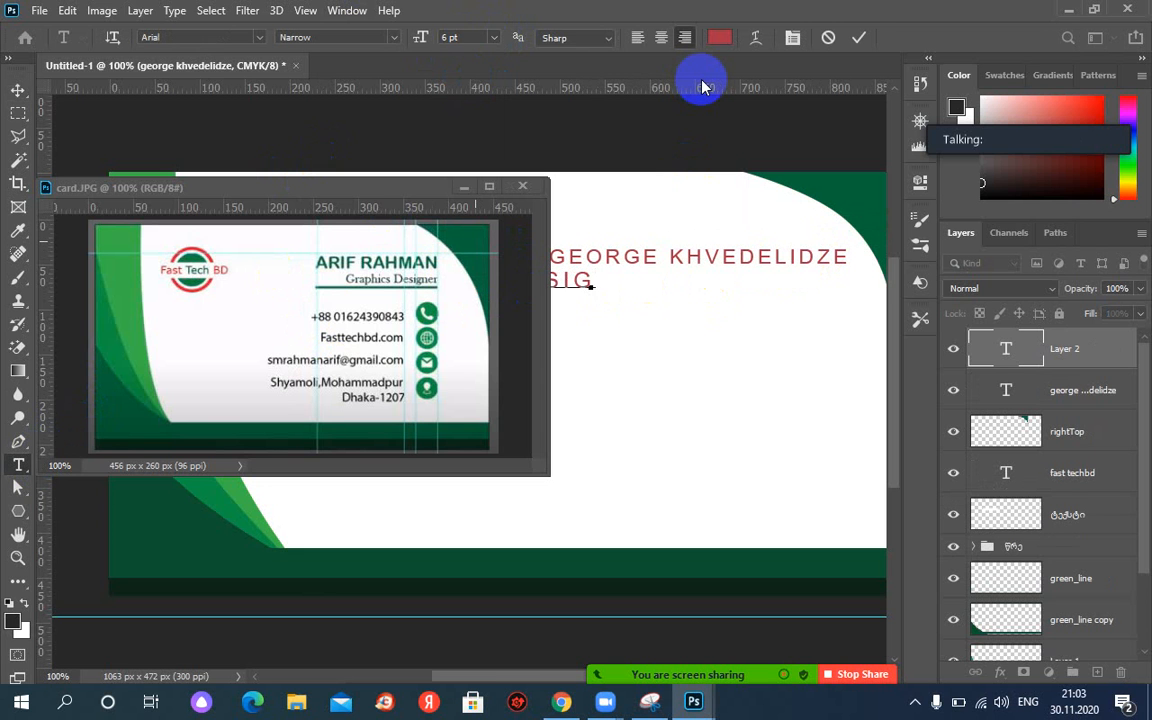
pyautogui.click(857, 38)
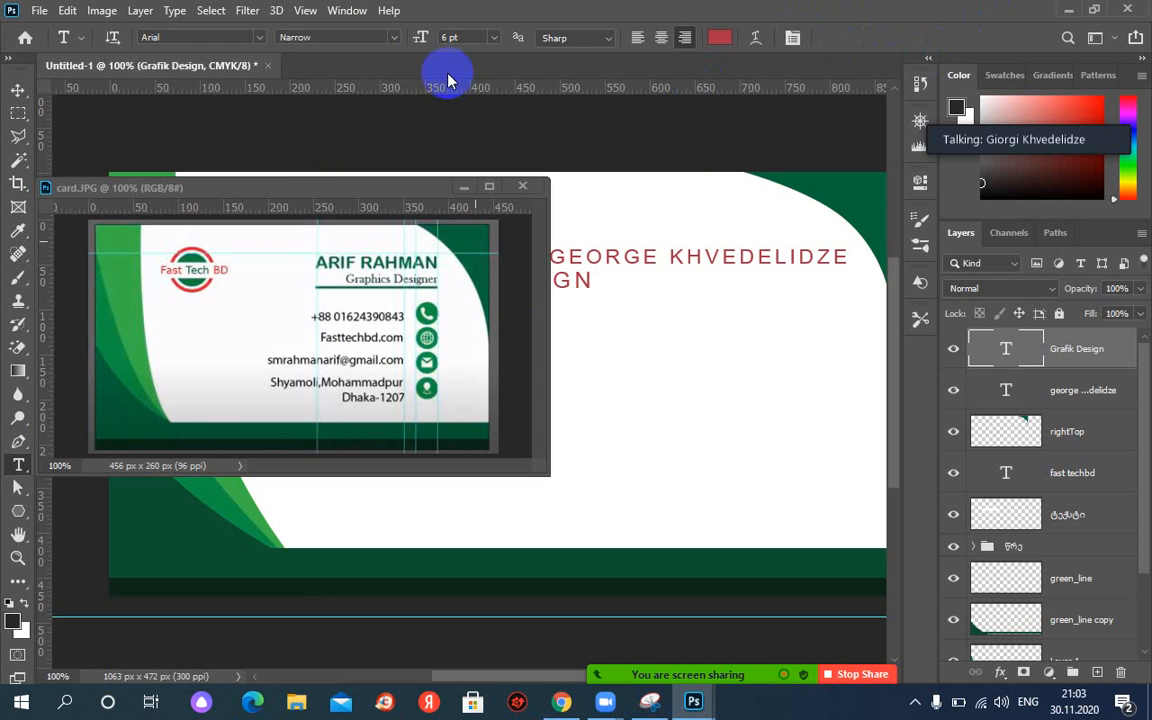
pyautogui.click(18, 91)
pyautogui.moveTo(581, 283); pyautogui.dragTo(806, 280)
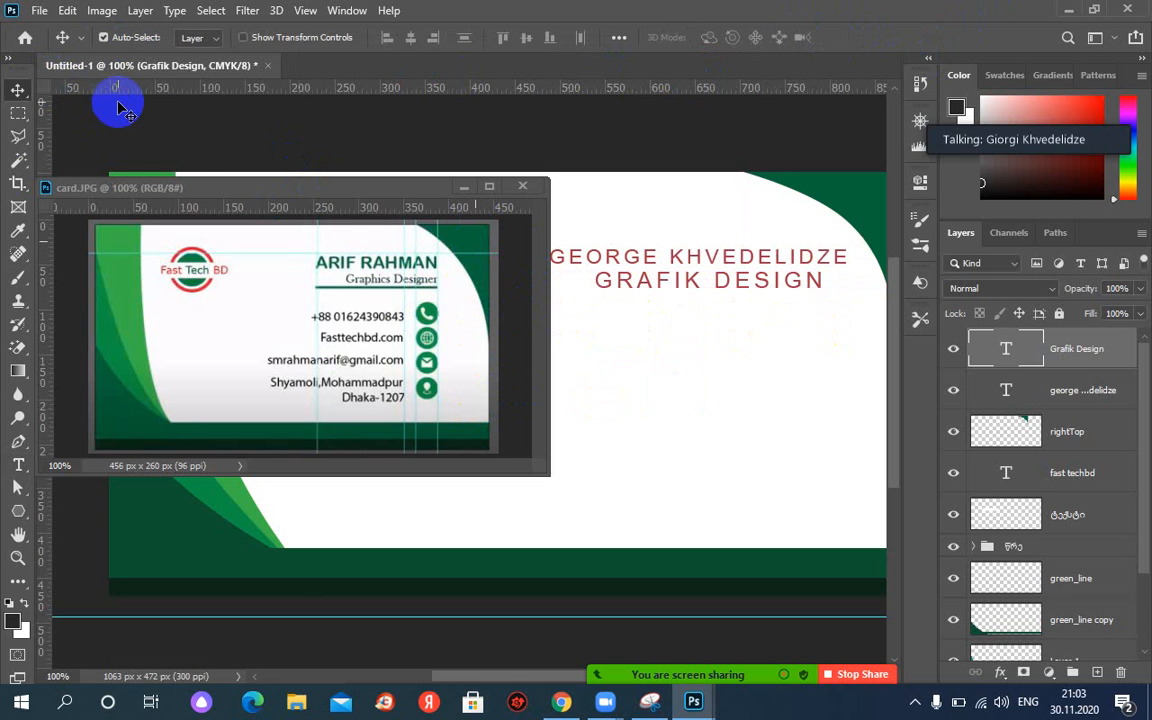
pyautogui.click(18, 114)
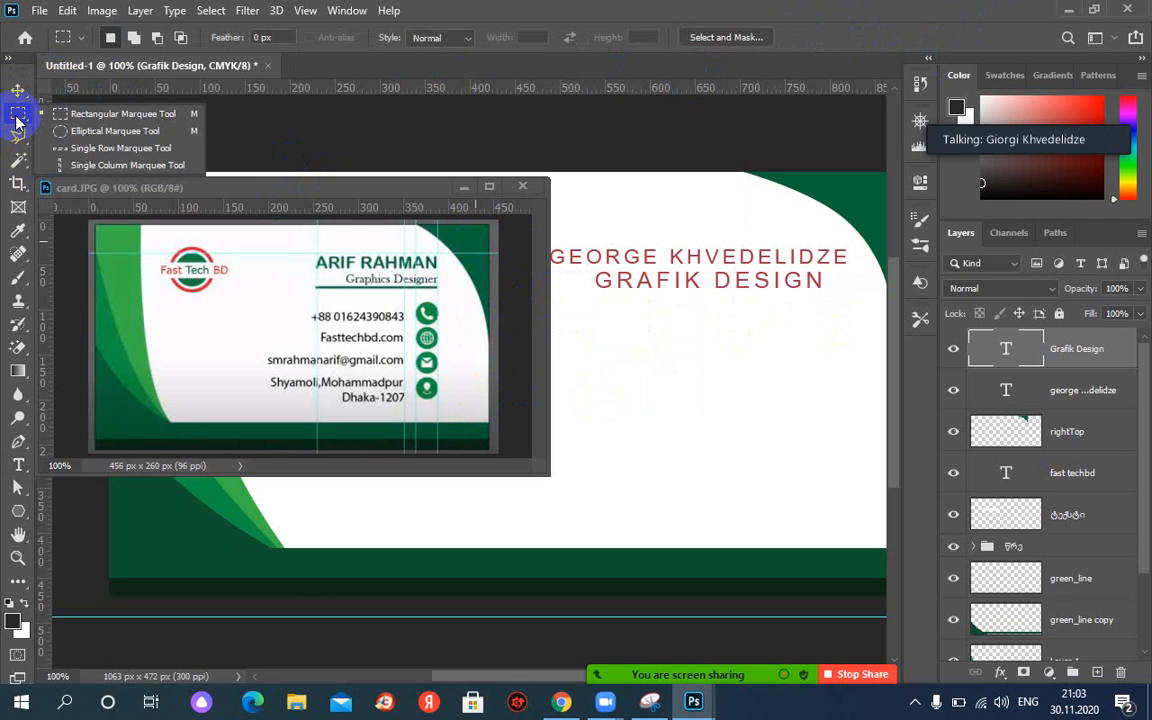
# Select a thin strip under the title and add a new layer named line.
pyautogui.moveTo(16, 122); pyautogui.dragTo(100, 112)
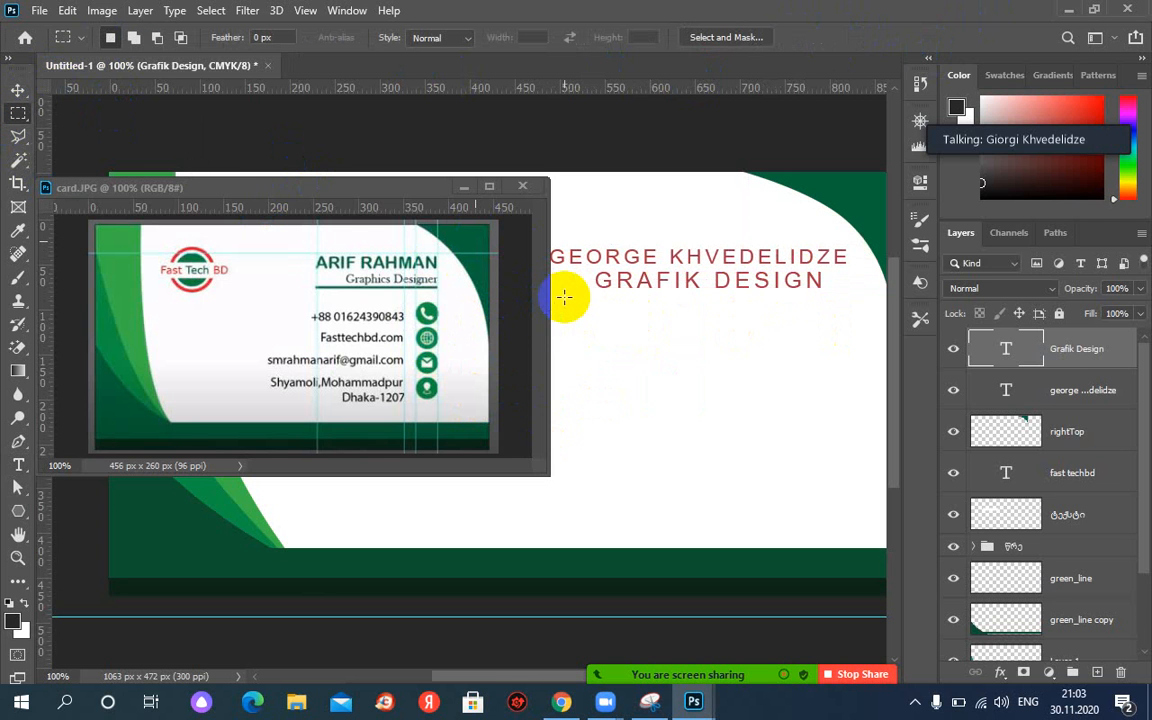
pyautogui.moveTo(564, 297); pyautogui.dragTo(880, 303)
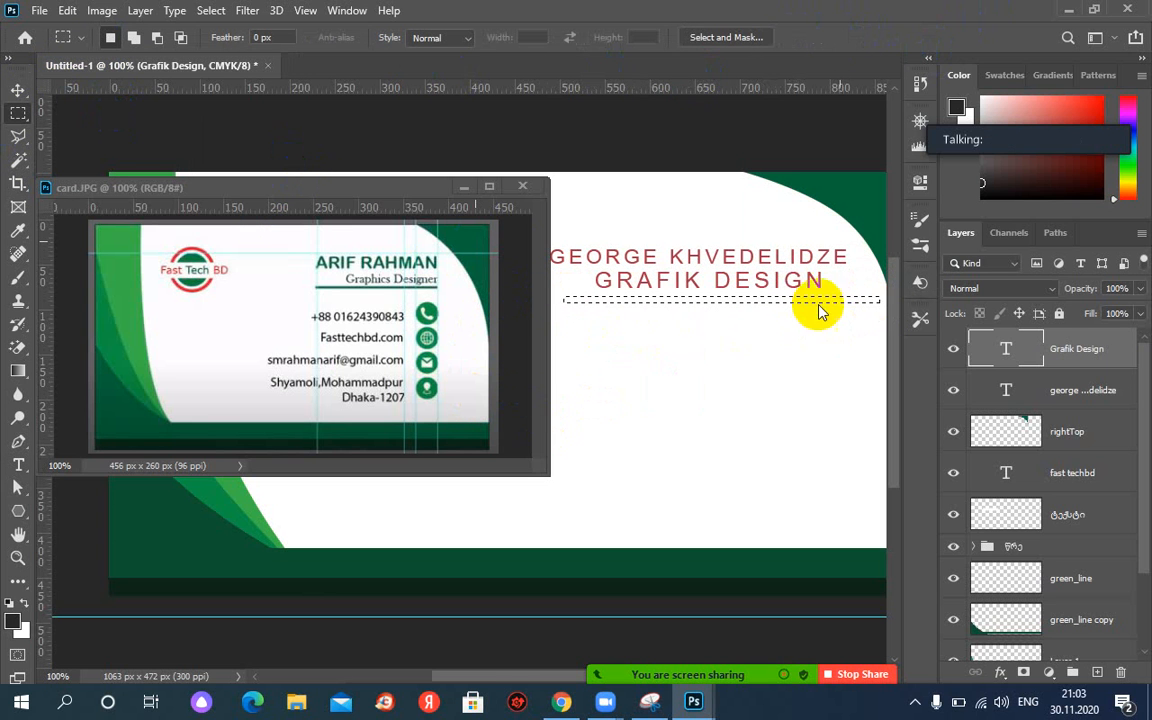
pyautogui.click(1100, 676)
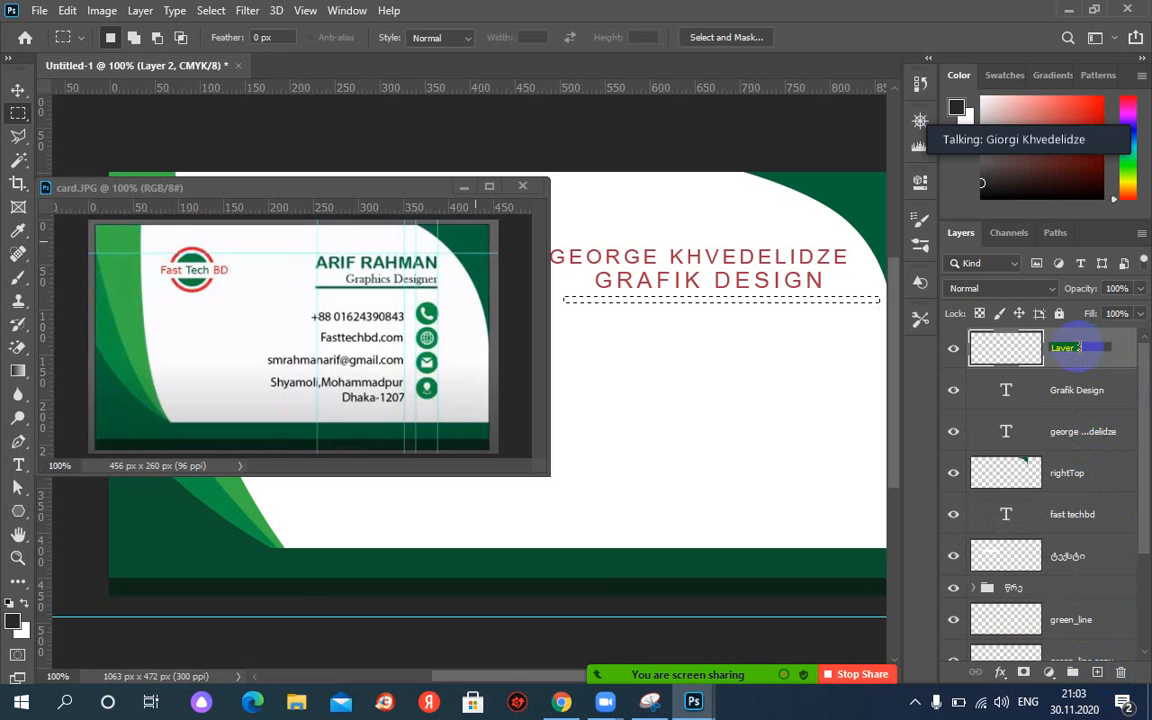
pyautogui.click(1079, 348)
pyautogui.write('line')
pyautogui.press('Return')
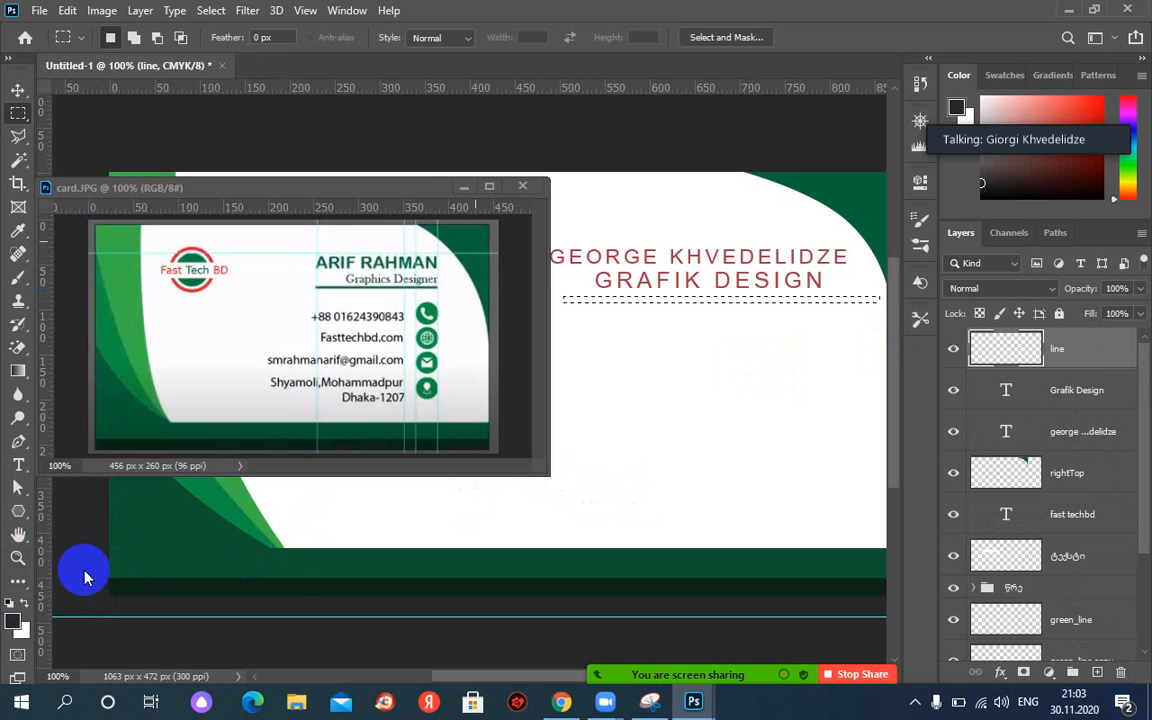
# Fill the strip with the sampled dark green 0d6340.
pyautogui.click(13, 621)
pyautogui.click(479, 244)
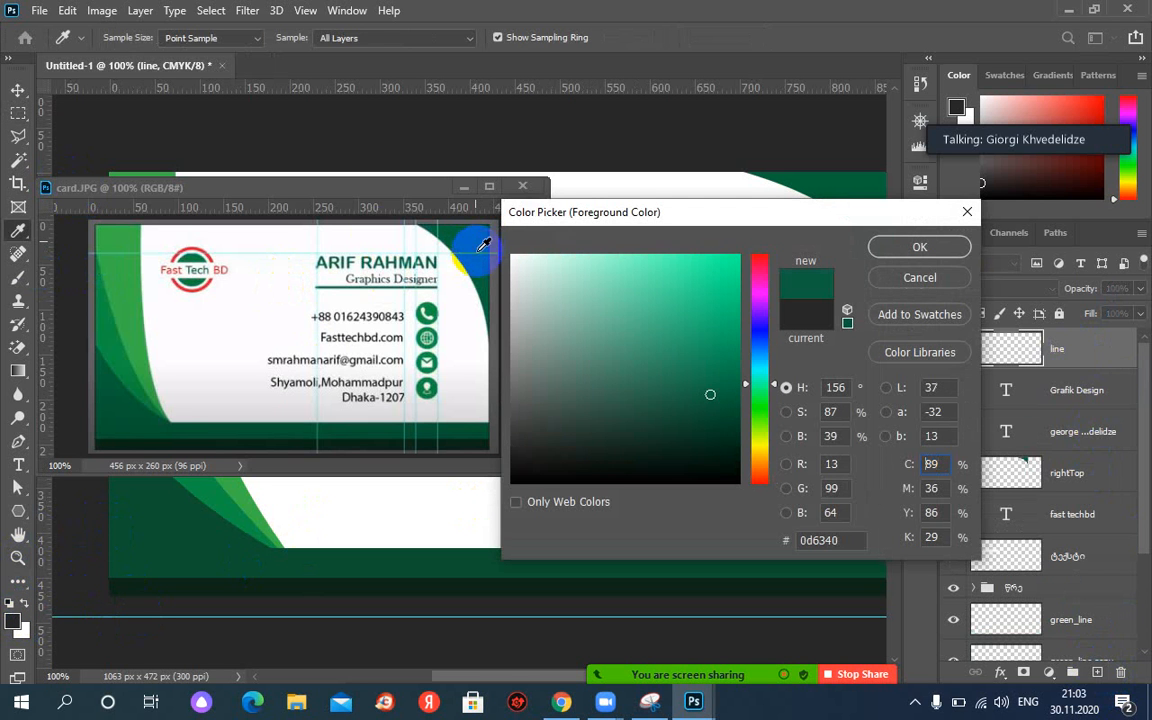
pyautogui.click(912, 245)
pyautogui.press('m')
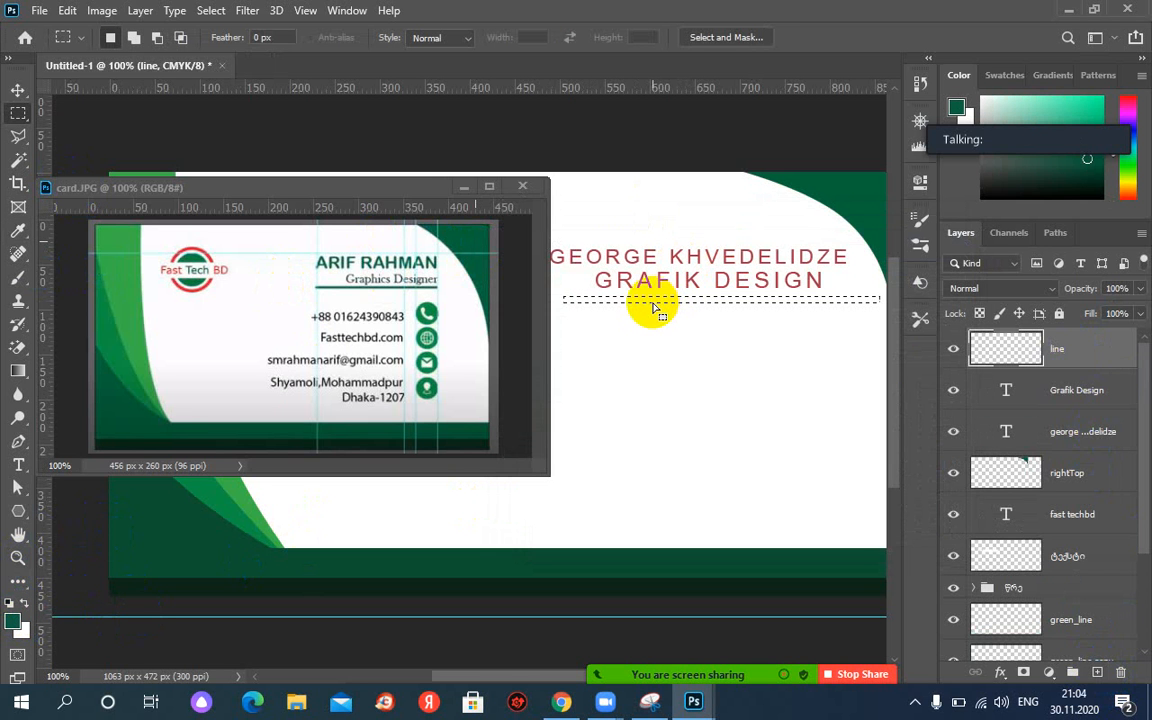
pyautogui.hotkey('alt', 'BackSpace')
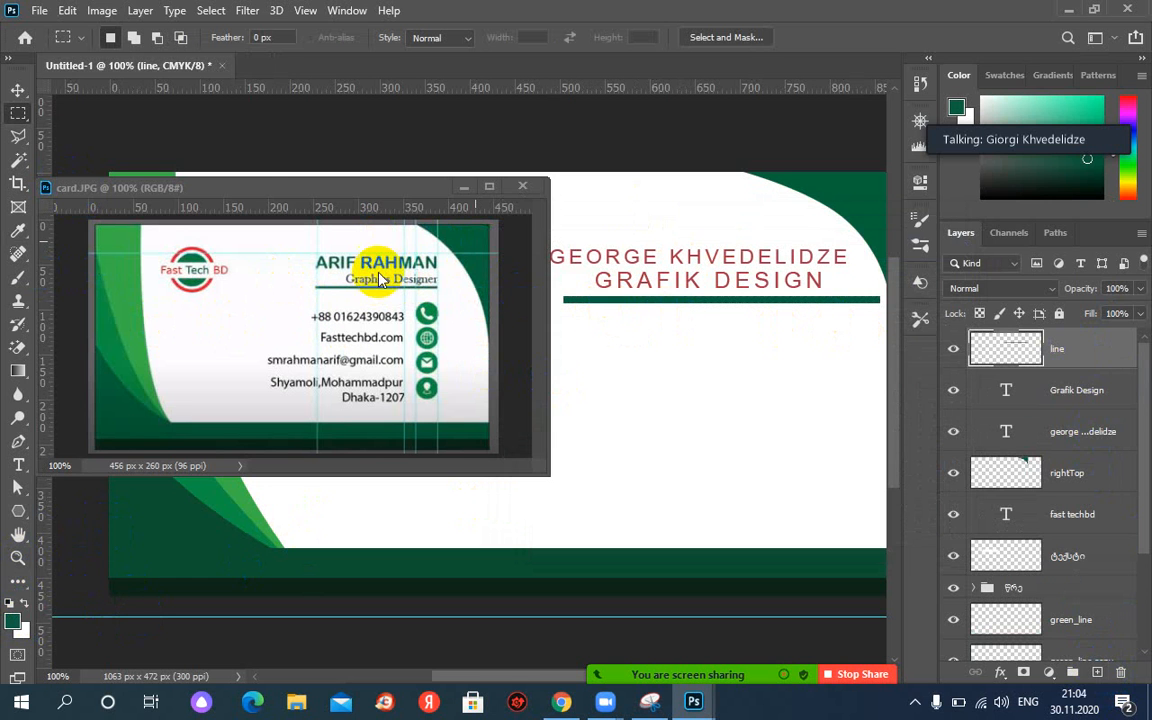
# Shift GRAFIK DESIGN further right and place a vertical guide at 827 px.
pyautogui.click(11, 94)
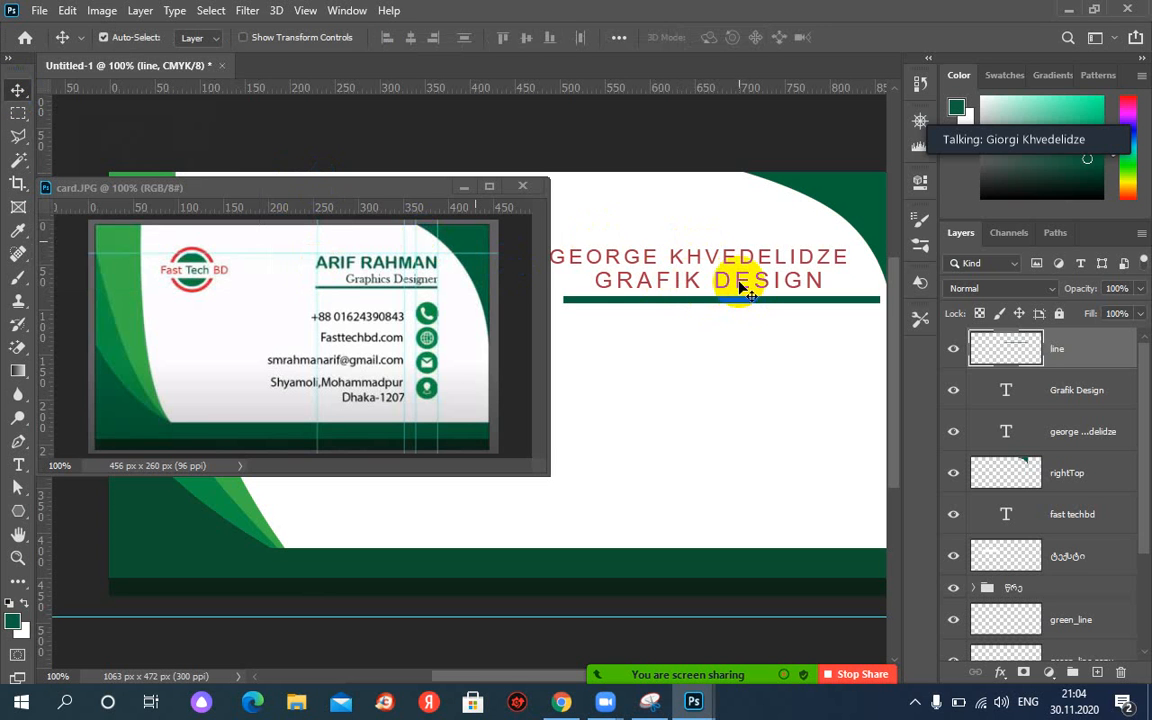
pyautogui.moveTo(740, 287)
pyautogui.mouseDown()
pyautogui.moveTo(766, 287)
pyautogui.moveTo(726, 302)
pyautogui.mouseUp()
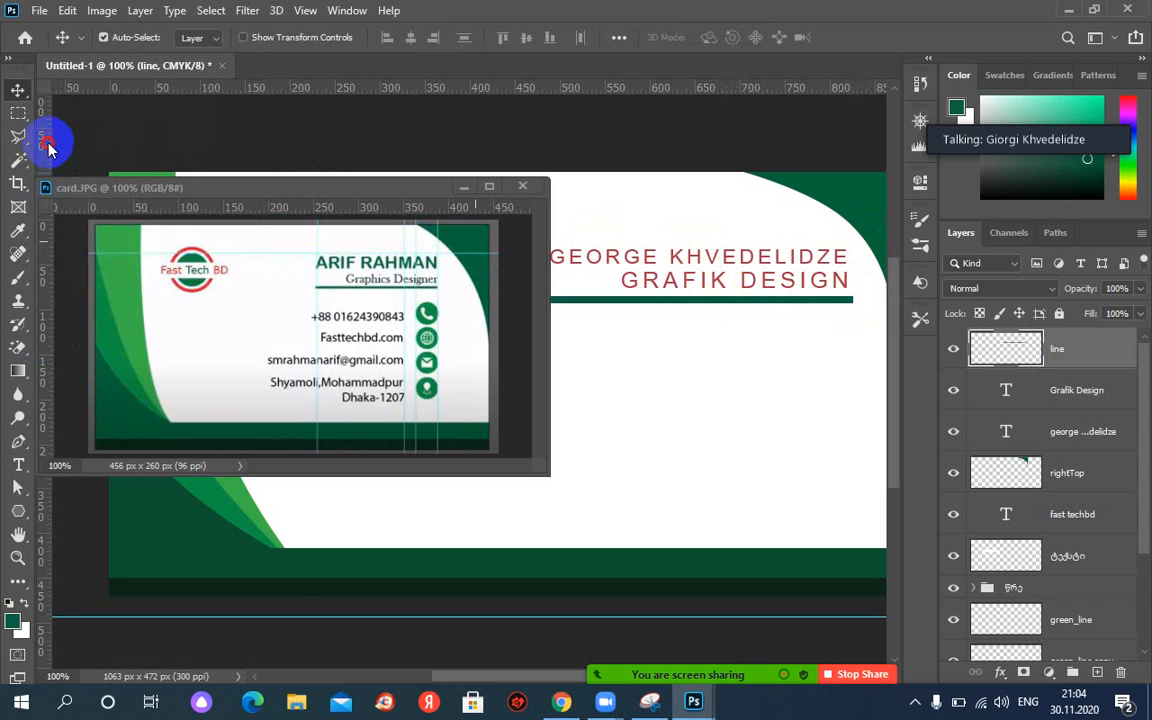
pyautogui.moveTo(48, 145); pyautogui.dragTo(855, 207)
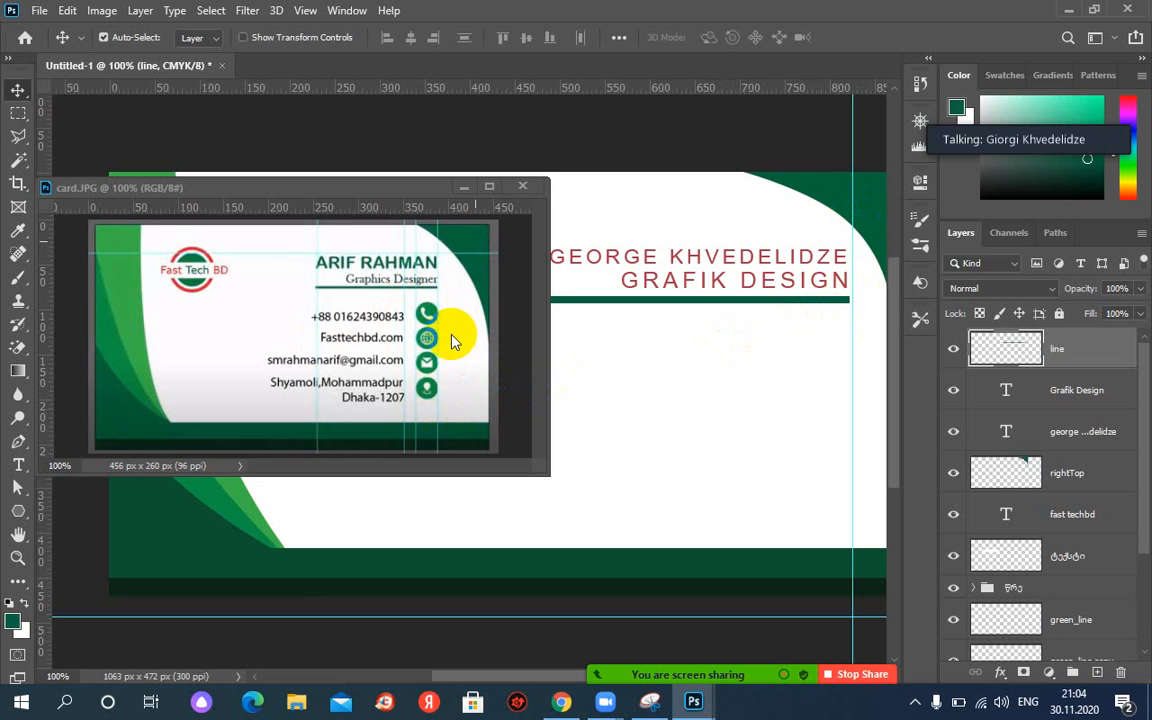
# Pick the Custom Shape Tool and expand Legacy Shapes and More > All Legacy Default Shapes > Web.
pyautogui.click(18, 512)
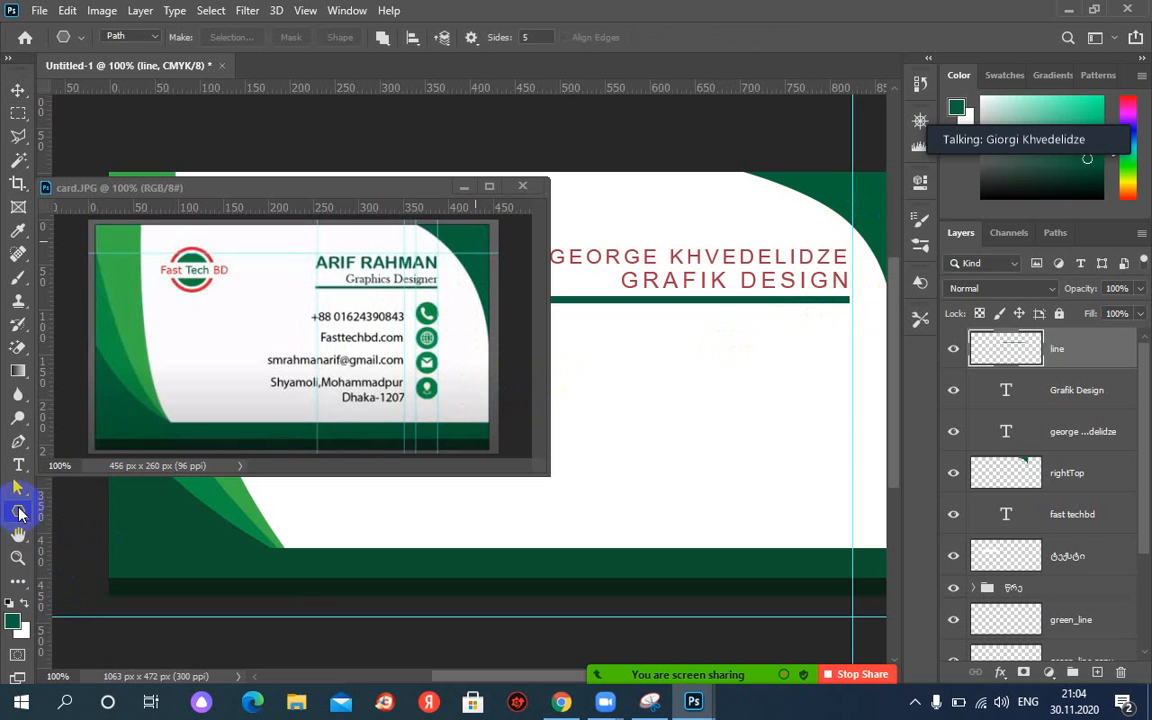
pyautogui.rightClick(18, 512)
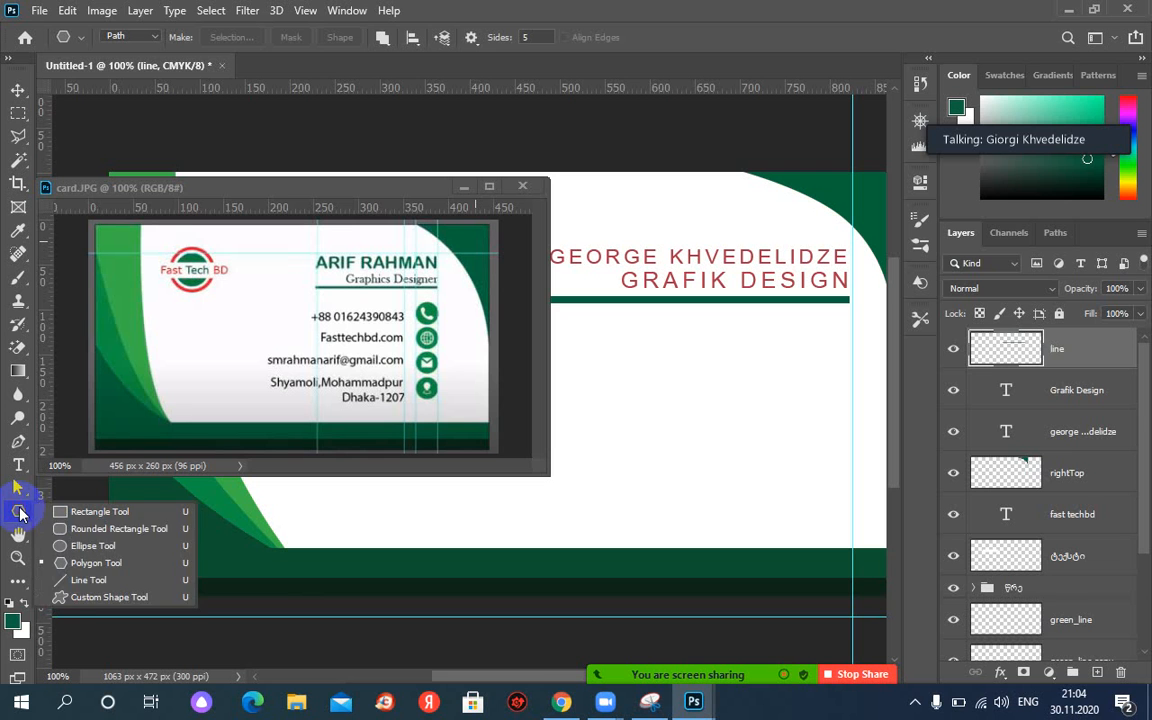
pyautogui.click(90, 600)
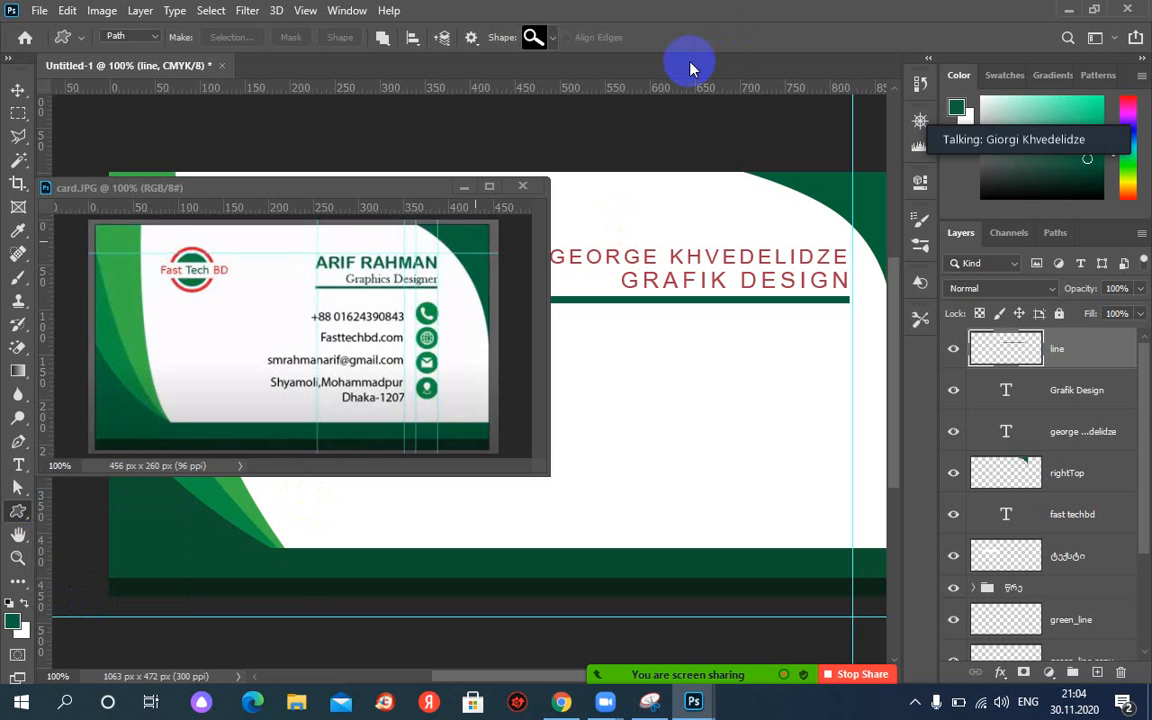
pyautogui.click(553, 38)
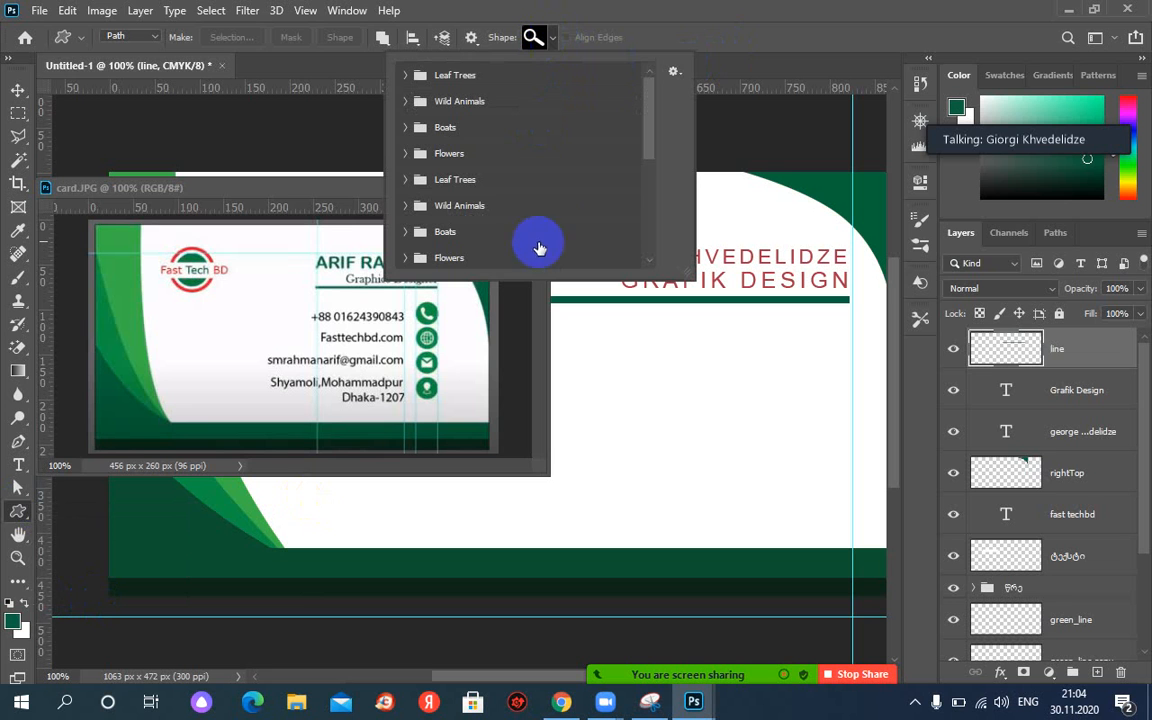
pyautogui.moveTo(650, 150); pyautogui.dragTo(650, 255)
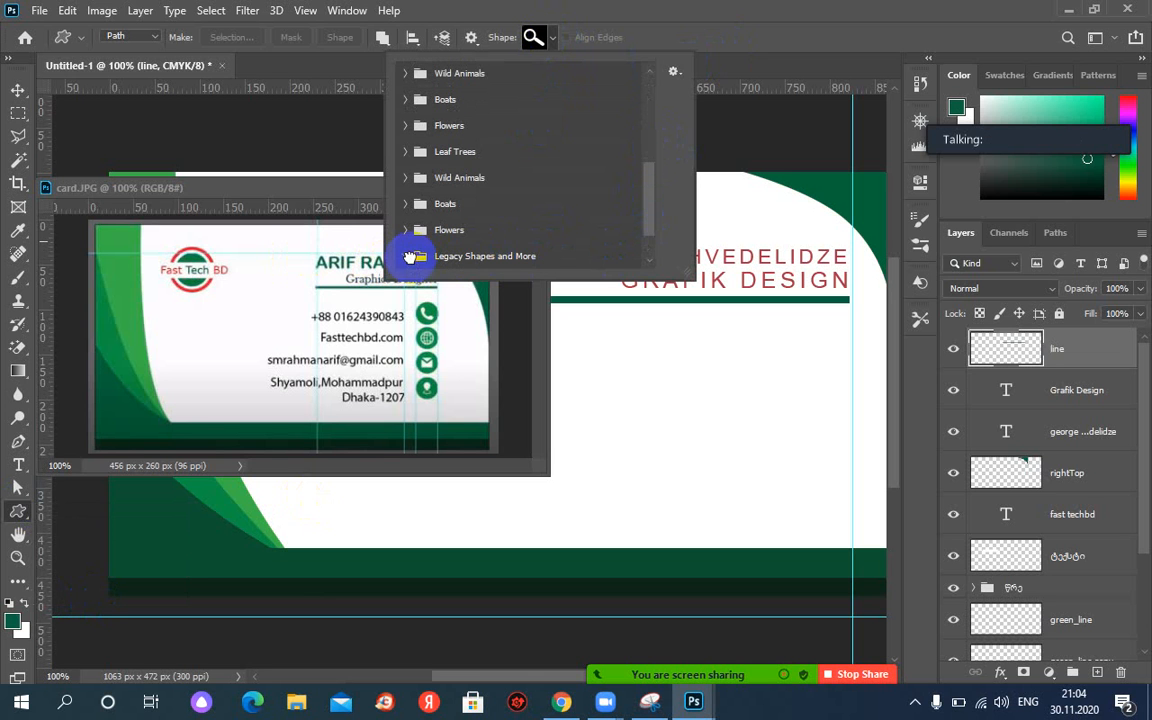
pyautogui.click(409, 257)
pyautogui.moveTo(643, 200); pyautogui.dragTo(651, 248)
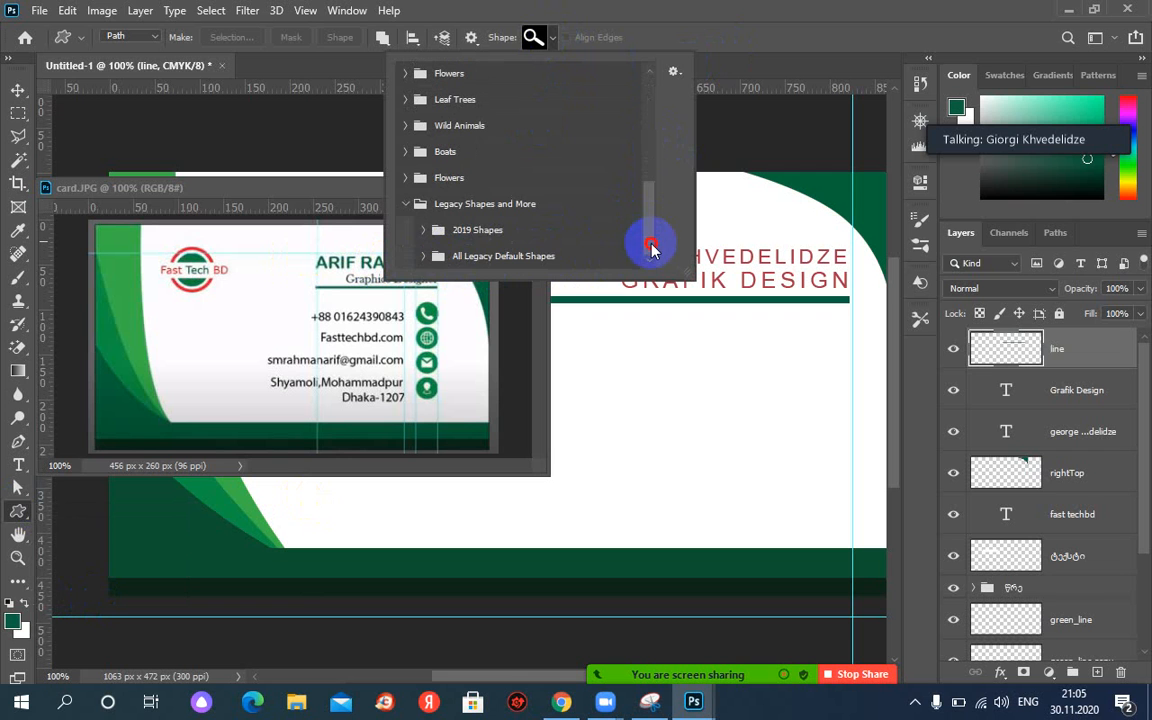
pyautogui.click(421, 257)
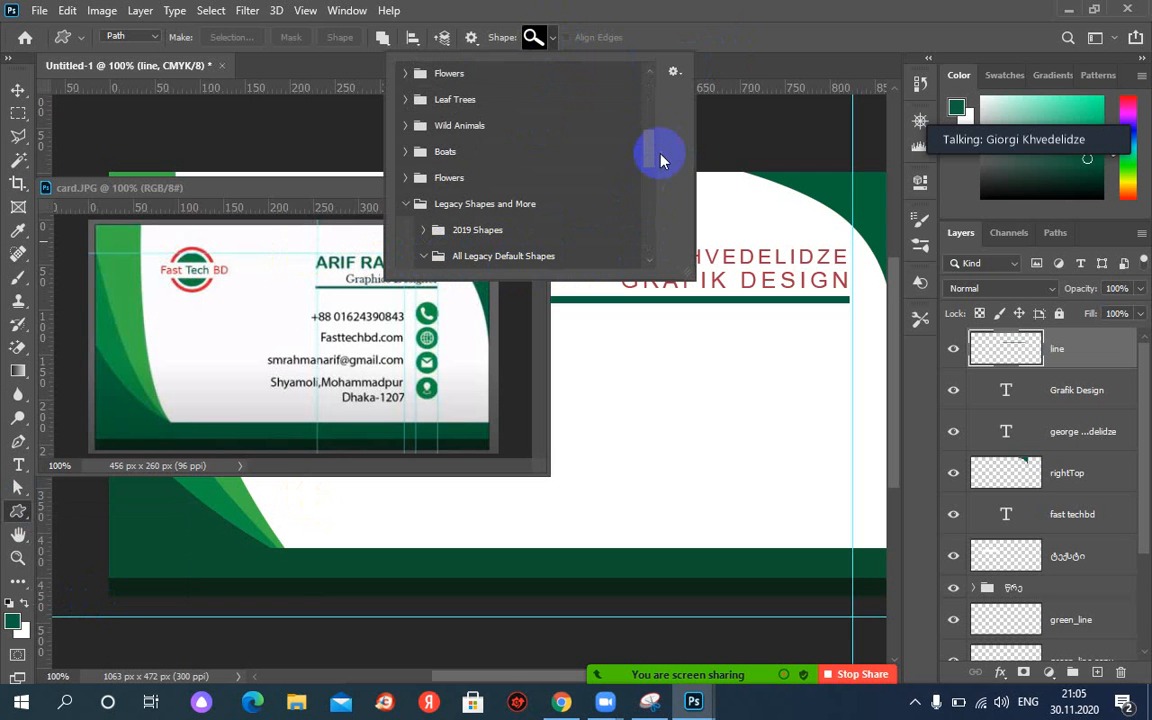
pyautogui.moveTo(649, 153); pyautogui.dragTo(646, 253)
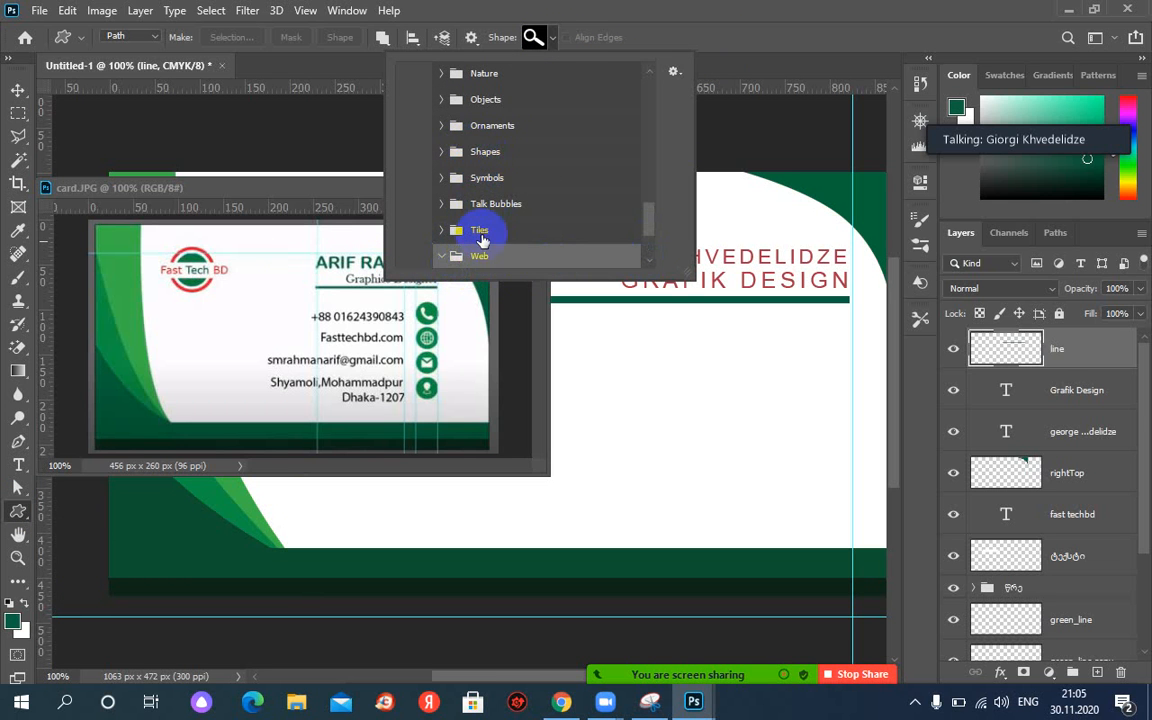
pyautogui.moveTo(655, 227); pyautogui.dragTo(648, 250)
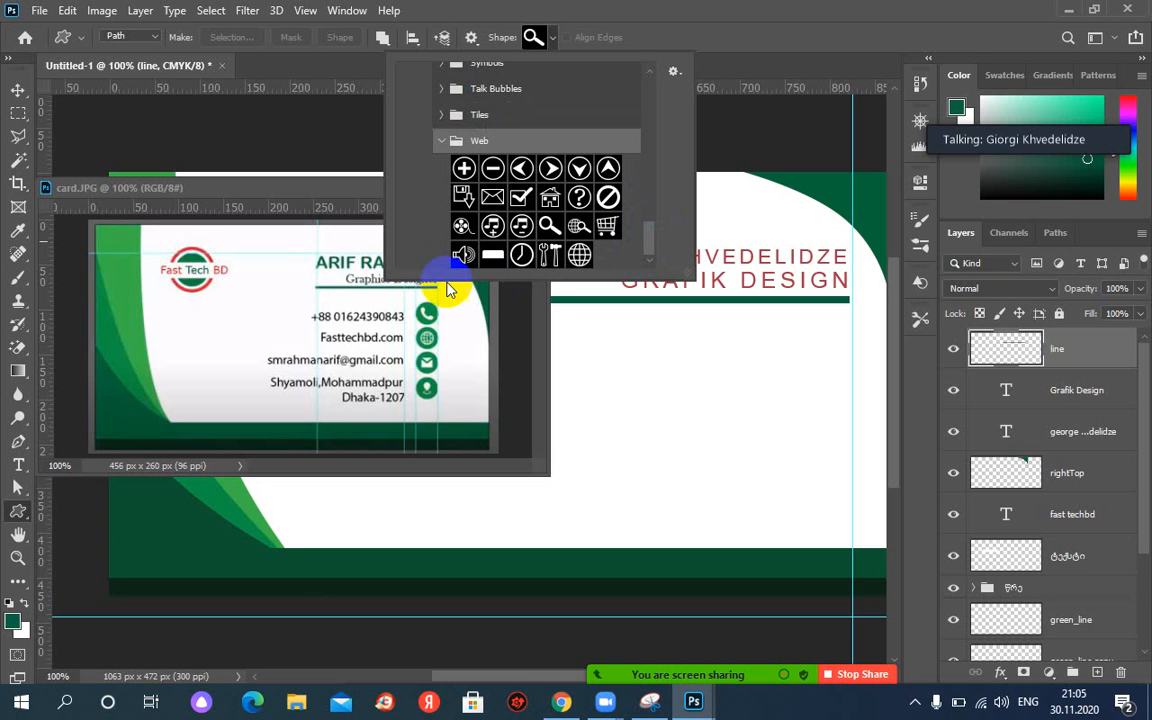
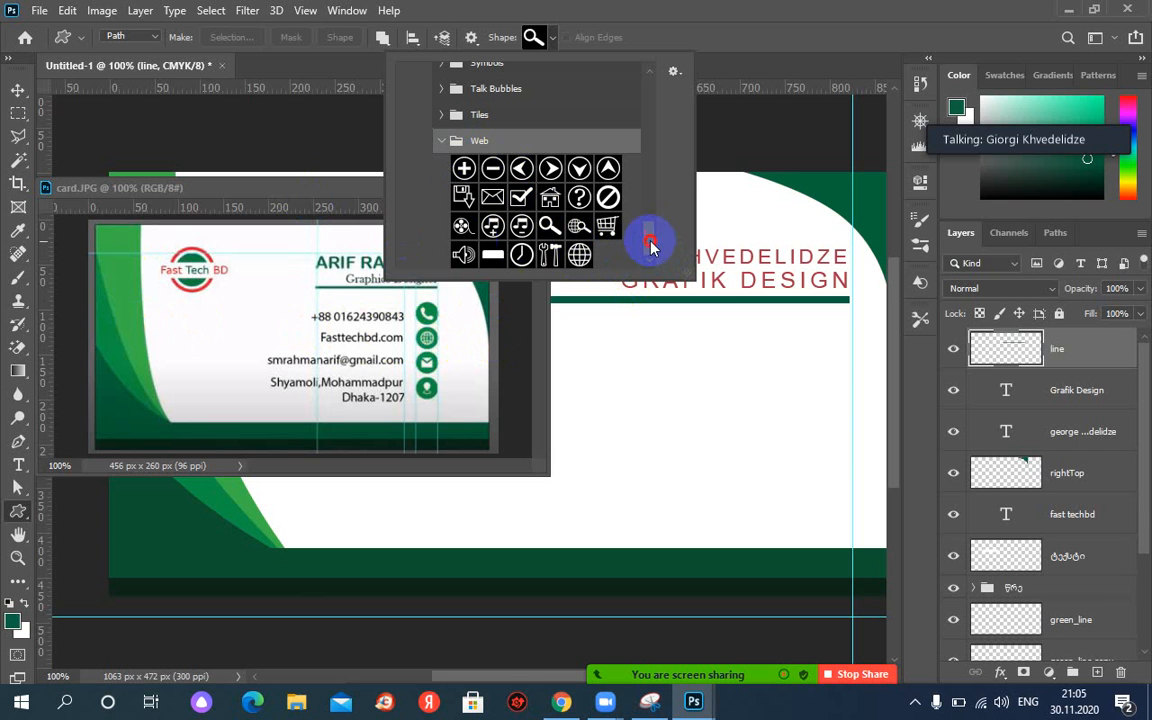
# Expand the Shapes folder in the Custom Shape picker, scroll through its sets, then close the picker.
pyautogui.scroll(3, 646, 226)
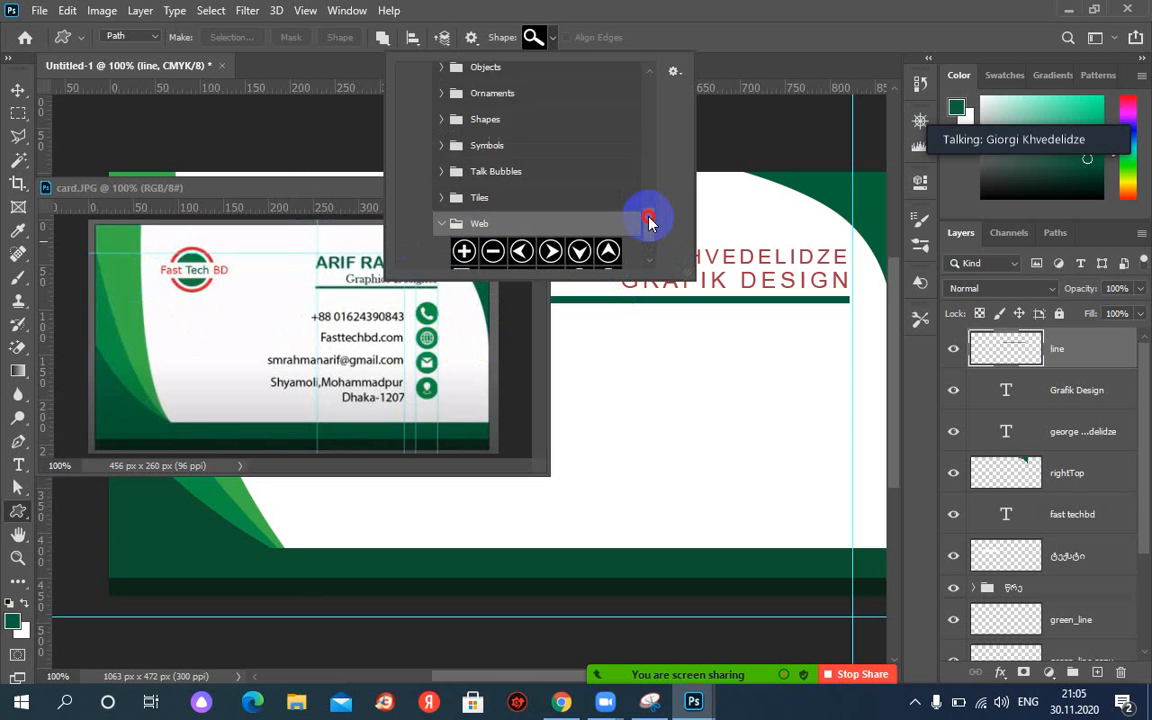
pyautogui.moveTo(648, 220); pyautogui.dragTo(643, 206)
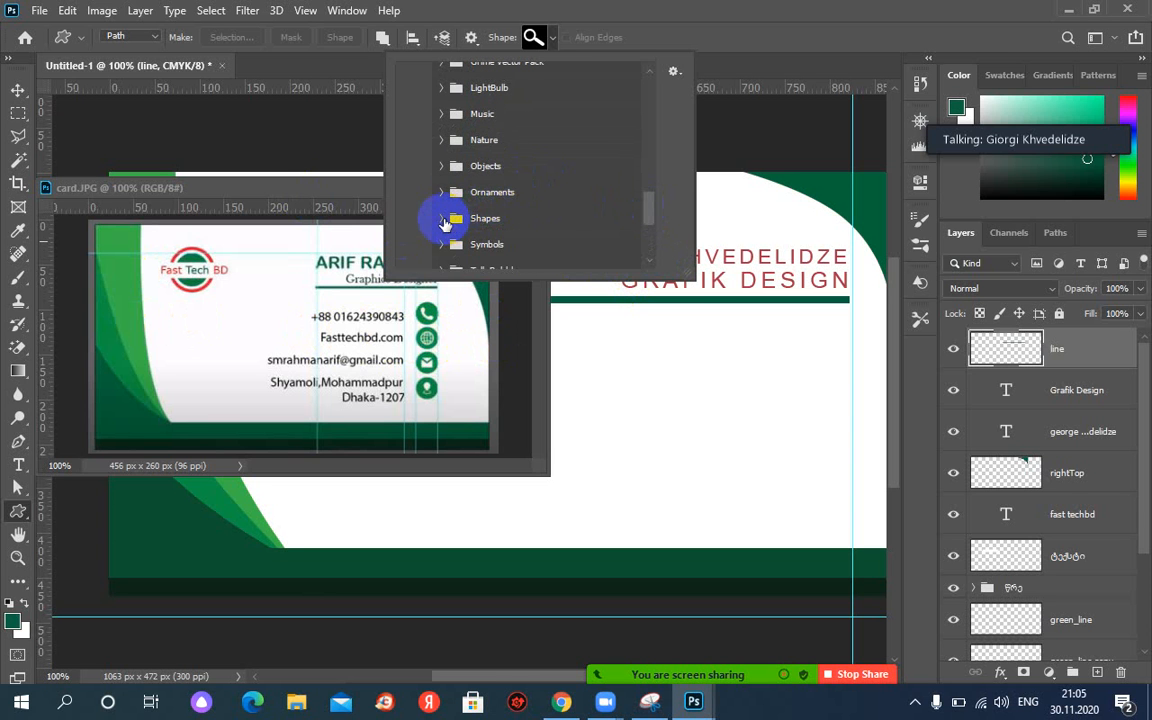
pyautogui.click(441, 219)
pyautogui.moveTo(650, 188); pyautogui.dragTo(645, 205)
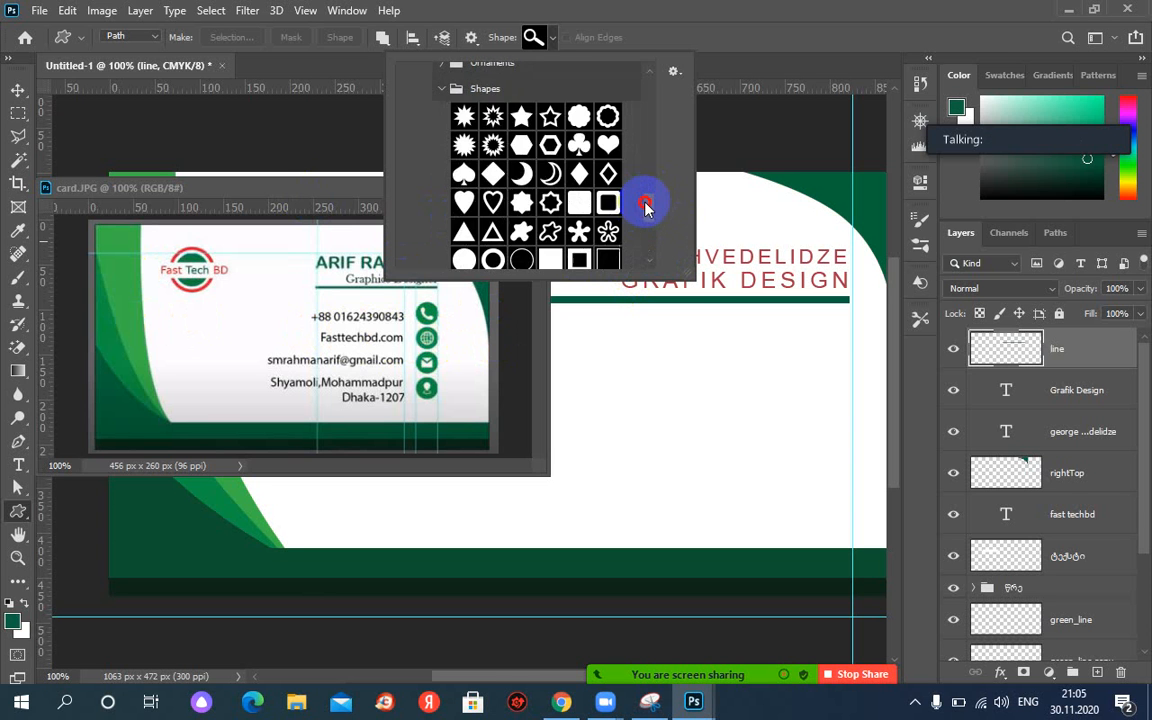
pyautogui.scroll(-3, 647, 209)
pyautogui.scroll(5, 648, 211)
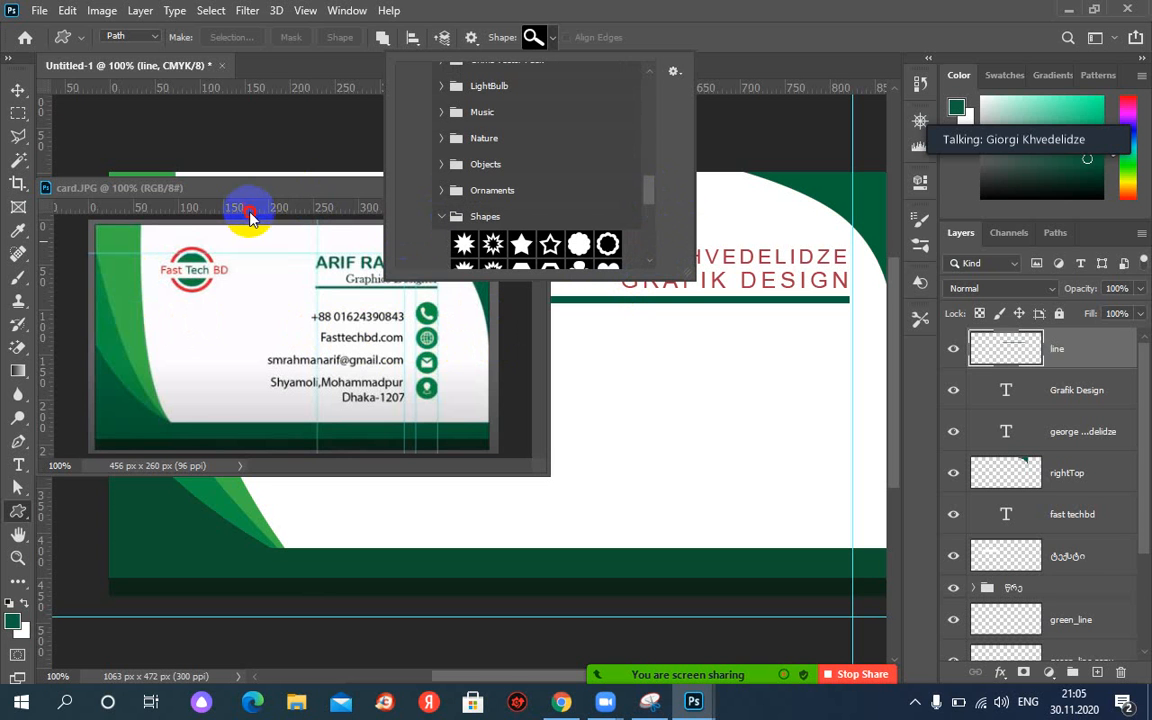
pyautogui.moveTo(652, 193); pyautogui.dragTo(652, 247)
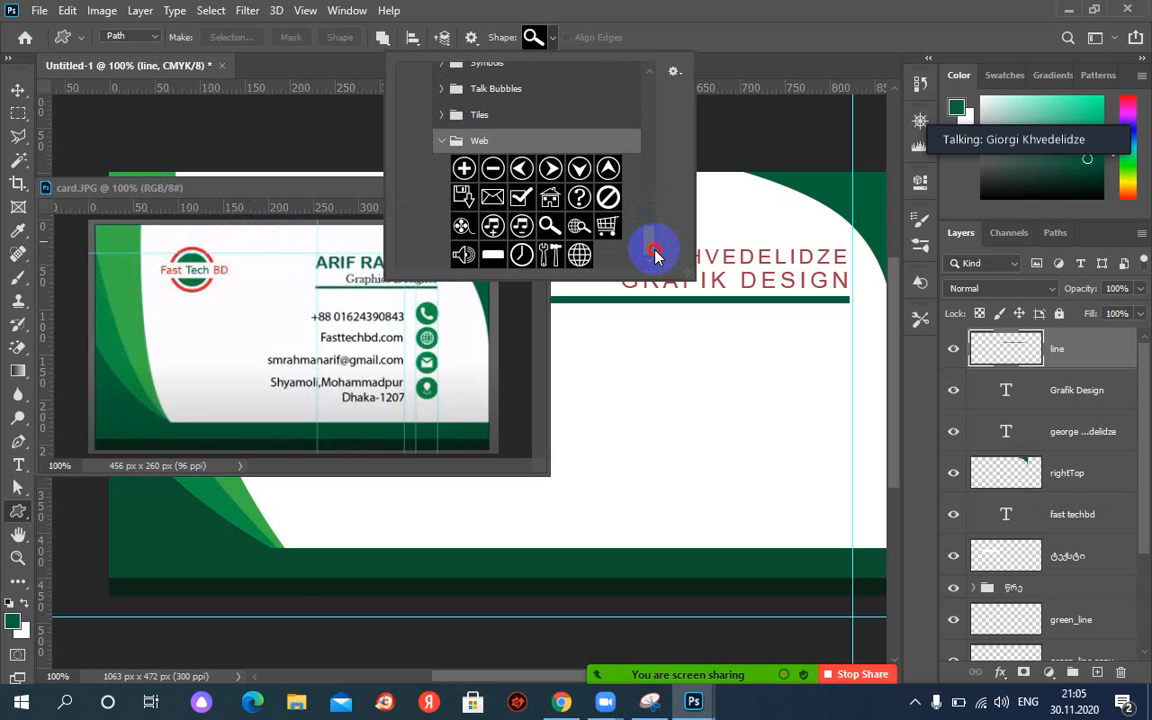
pyautogui.click(552, 38)
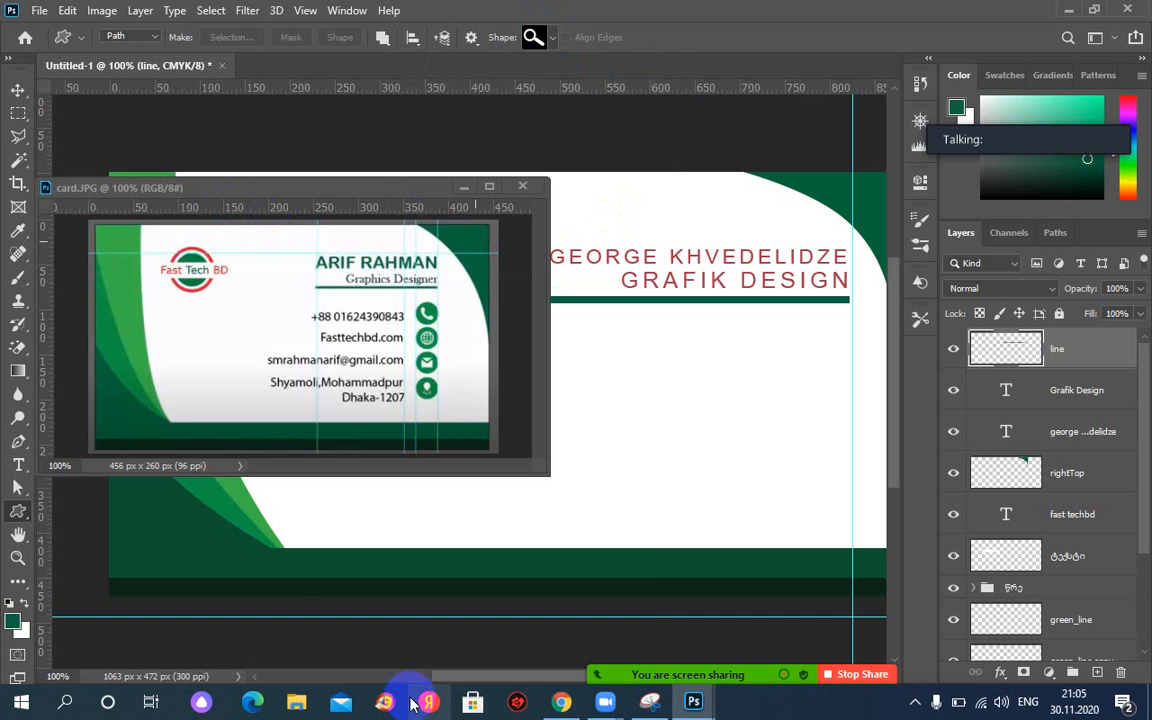
# In a new Chrome tab, search Google for 'icon phone'.
pyautogui.moveTo(557, 712)
pyautogui.click(553, 638)
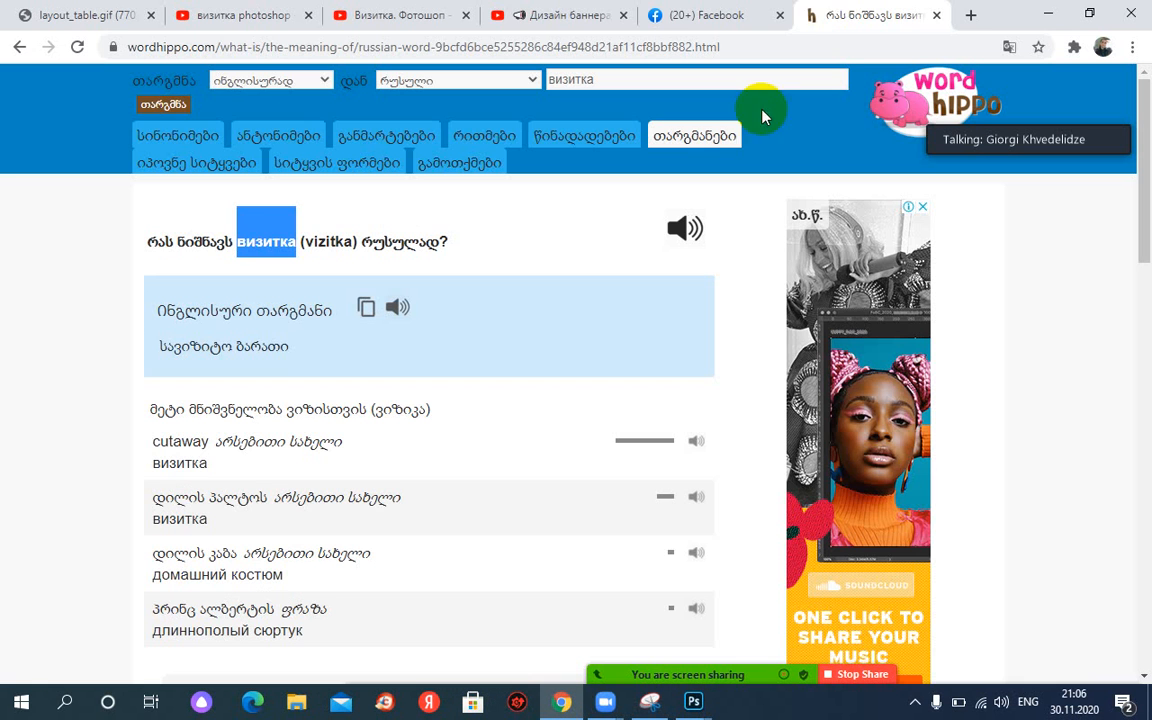
pyautogui.click(970, 15)
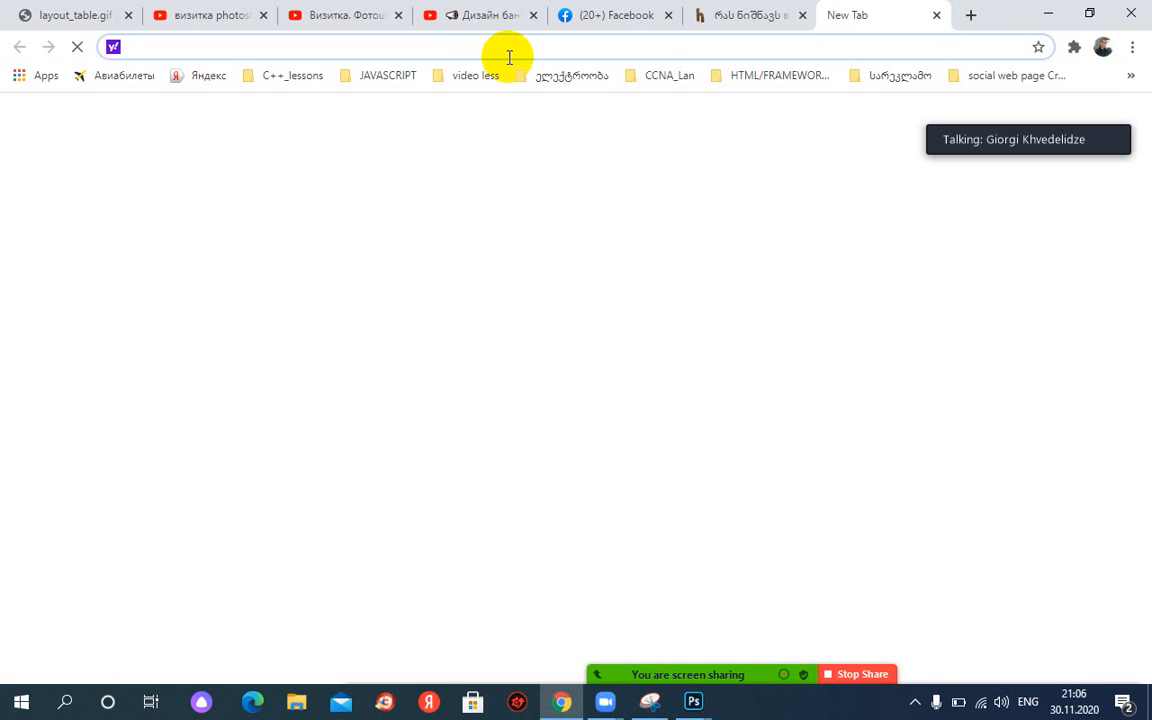
pyautogui.click(520, 310)
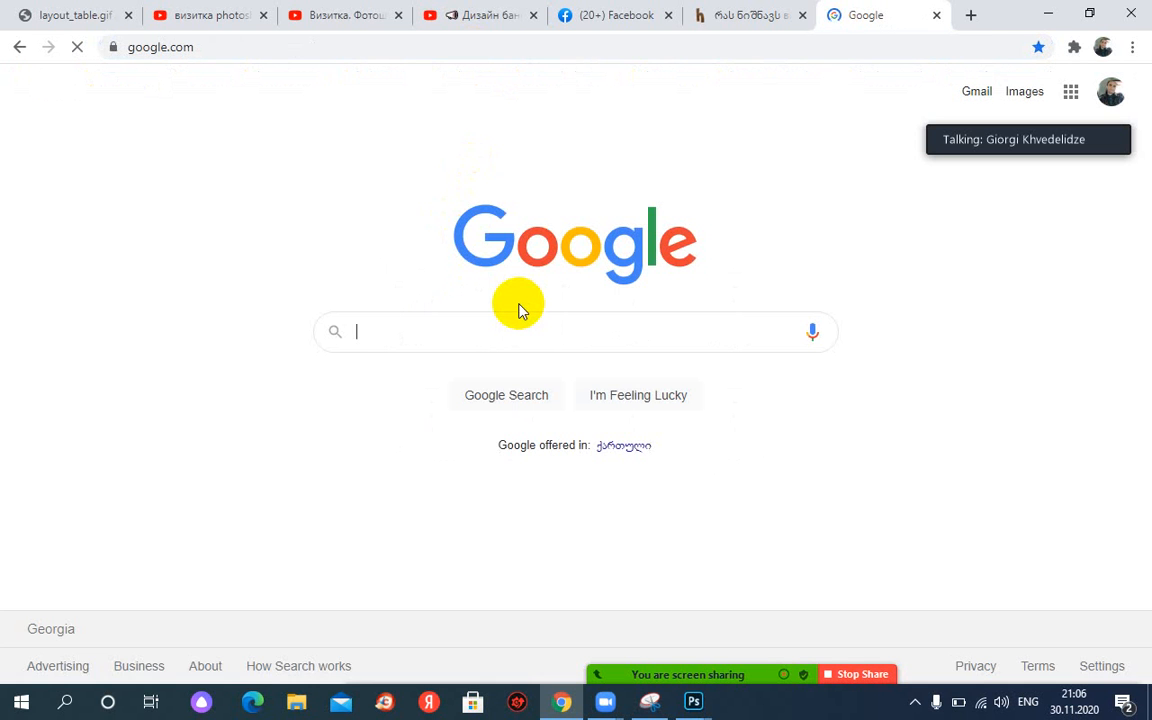
pyautogui.click(471, 326)
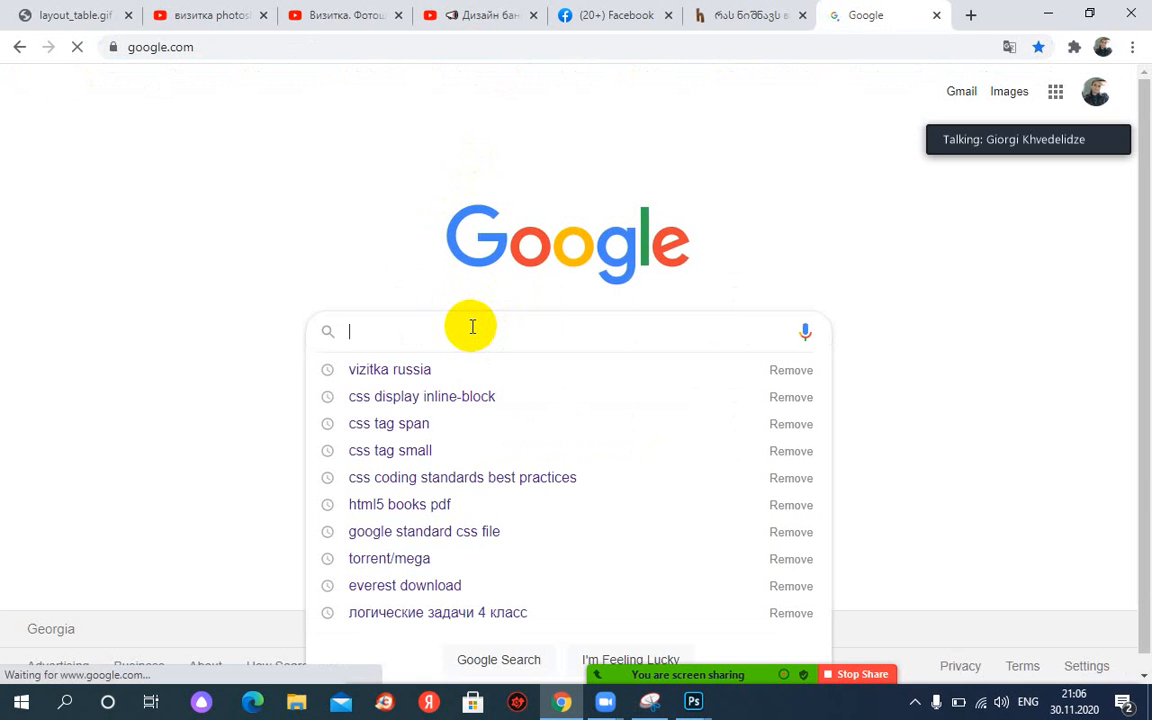
pyautogui.write('icon')
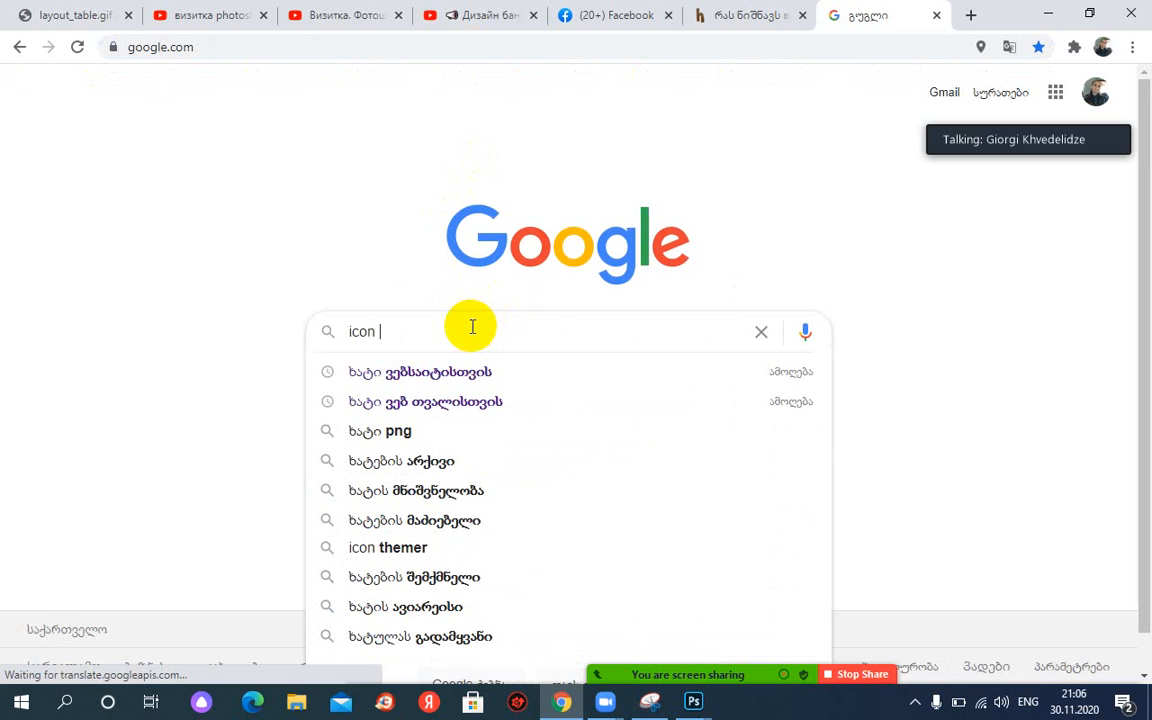
pyautogui.write(' phone')
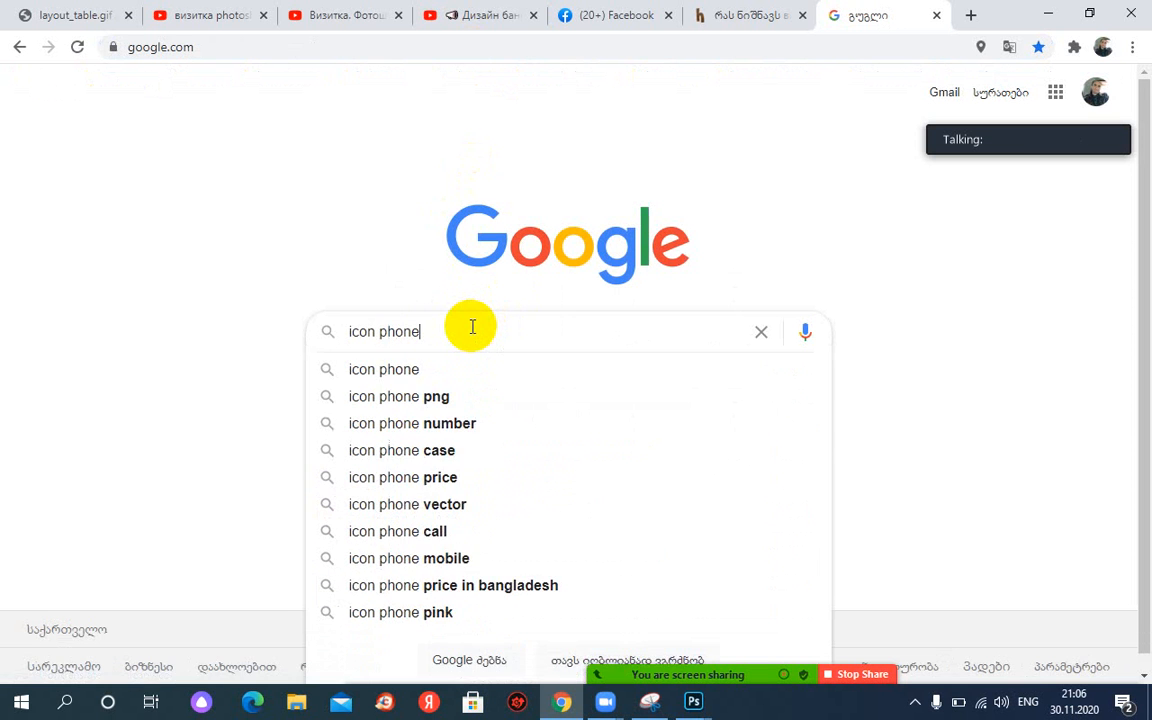
pyautogui.press('Return')
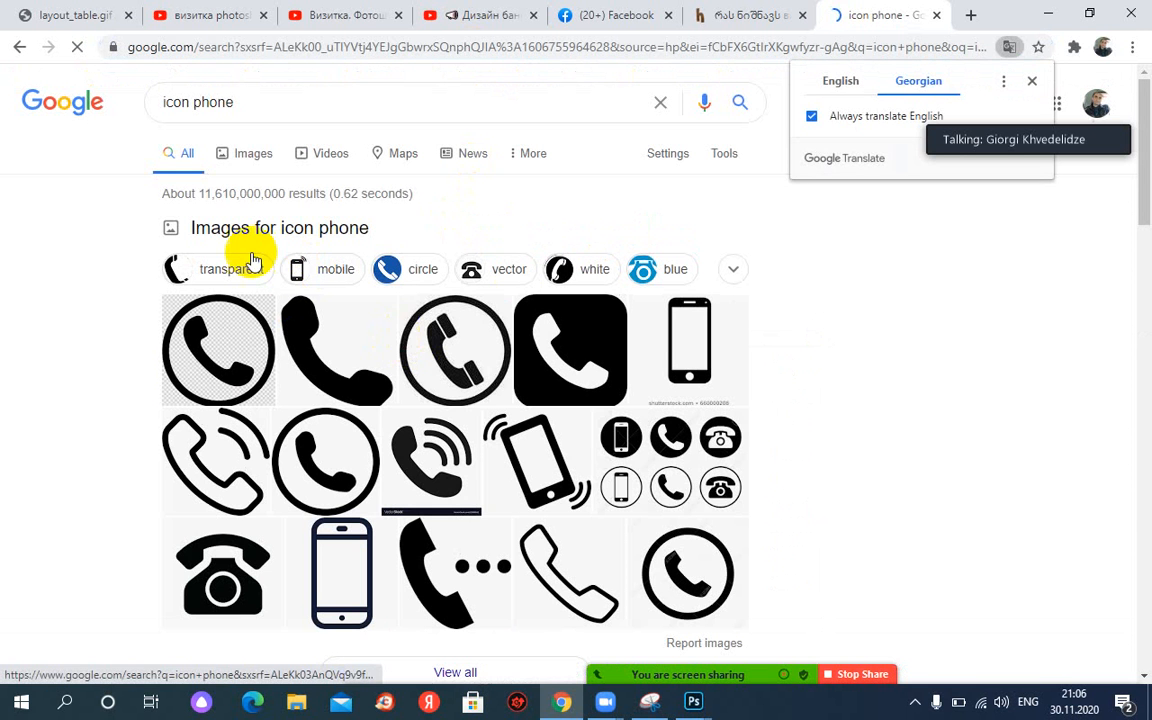
# Show the Images results for 'icon phone', checking the Photoshop reference card along the way.
pyautogui.click(248, 160)
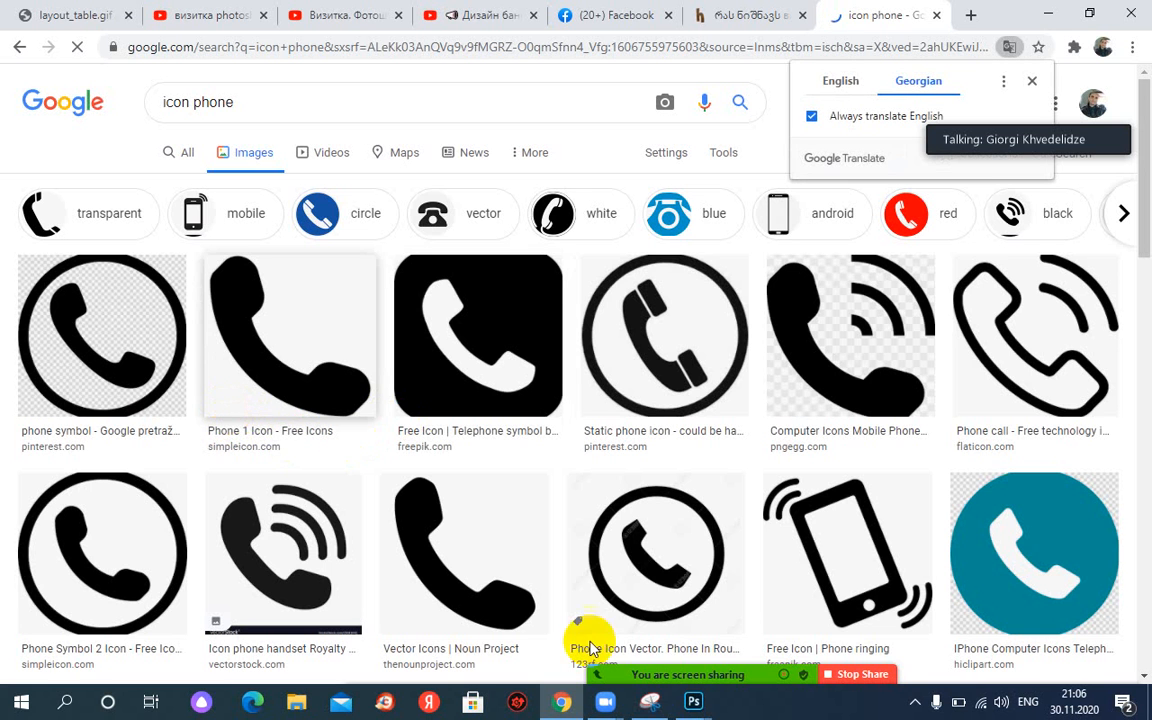
pyautogui.moveTo(693, 702)
pyautogui.click(772, 650)
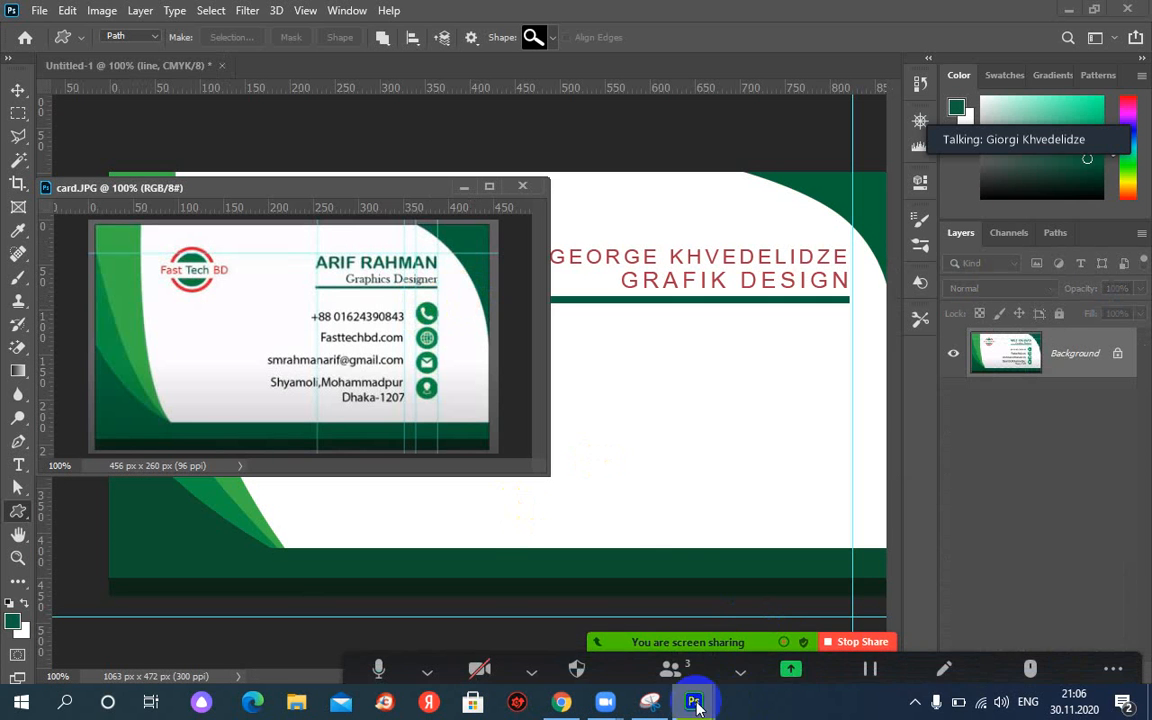
pyautogui.click(561, 702)
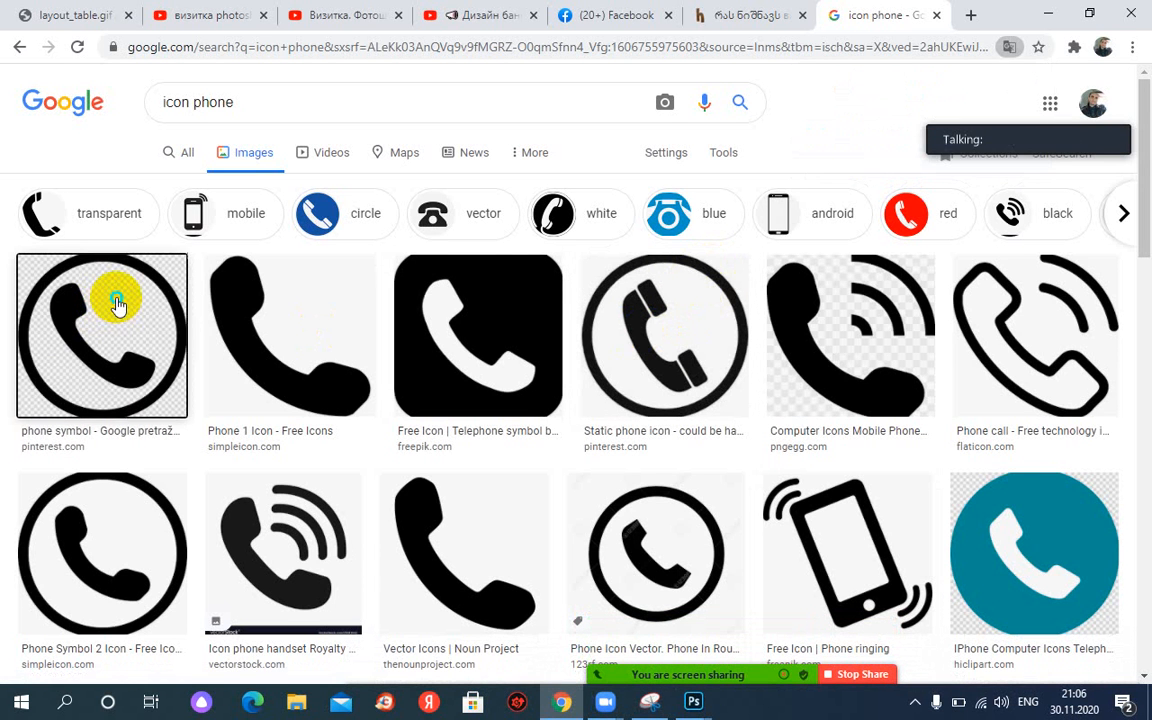
# Save the first phone icon image as phonee.png in the Desktop's ps folder.
pyautogui.rightClick(114, 306)
pyautogui.click(222, 477)
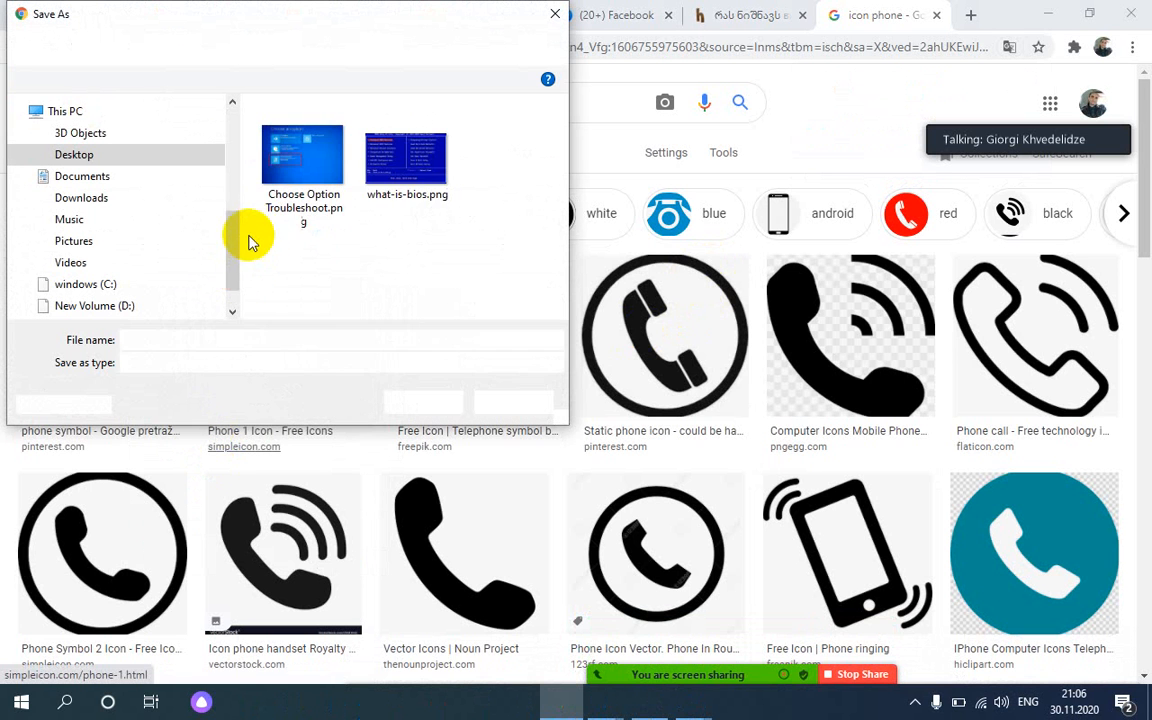
pyautogui.scroll(-1, 240, 233)
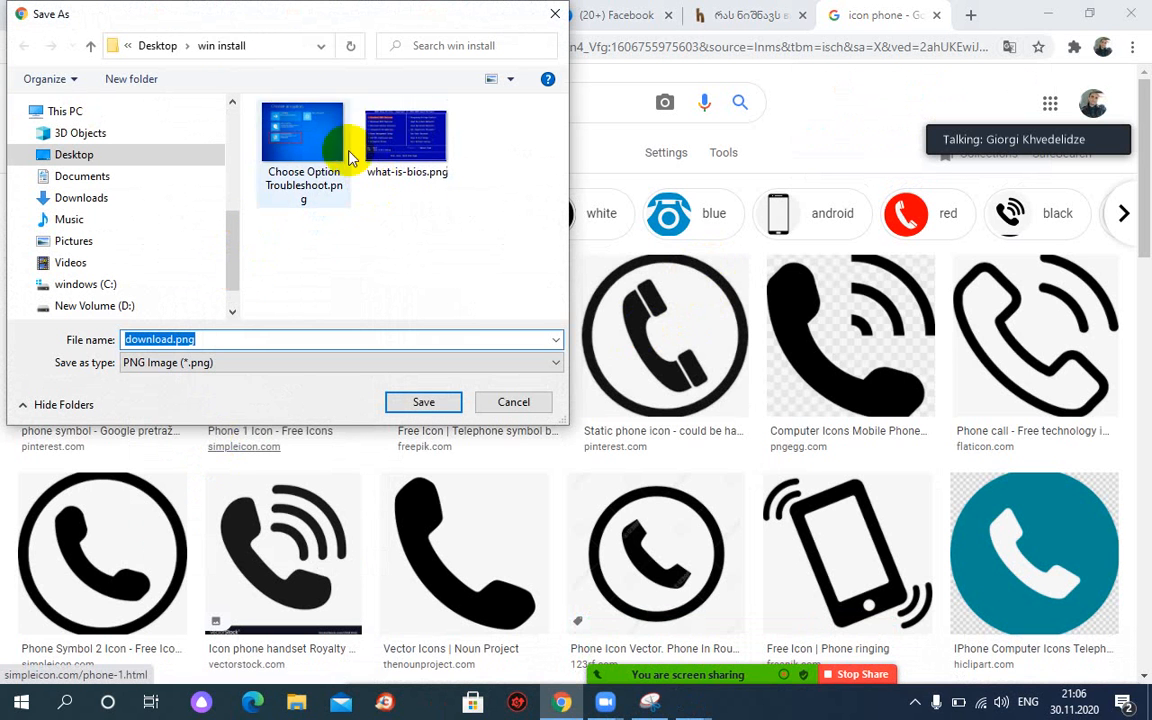
pyautogui.click(158, 47)
pyautogui.click(482, 172)
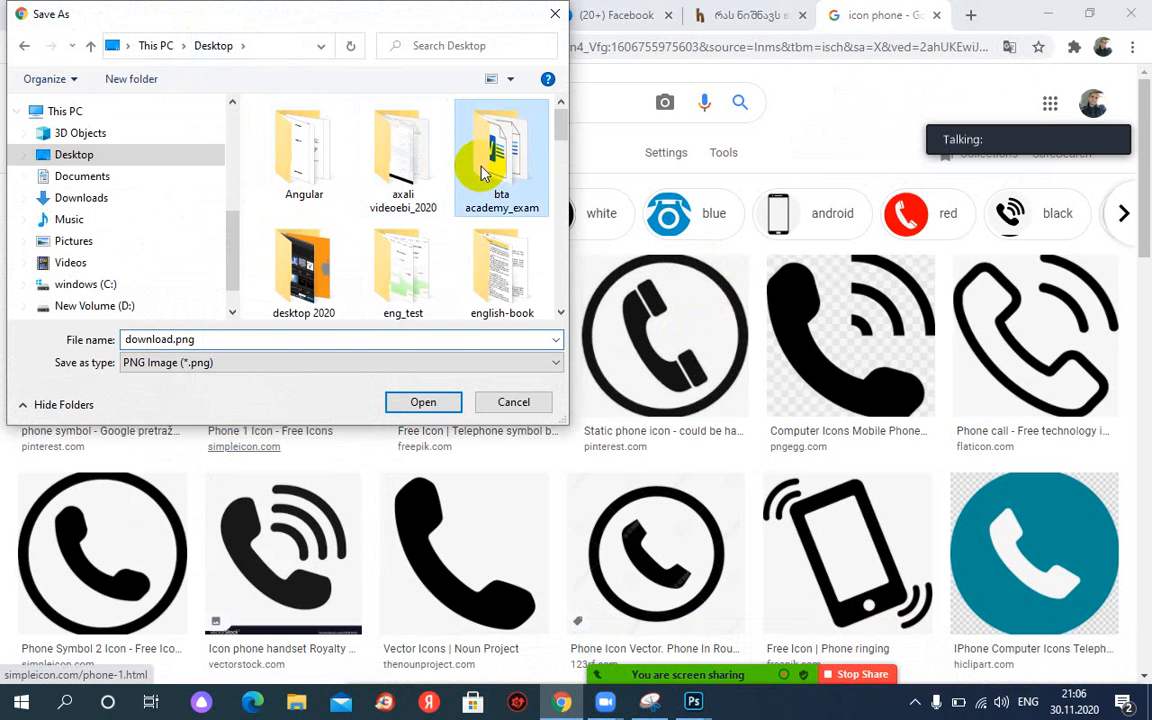
pyautogui.scroll(-3, 482, 172)
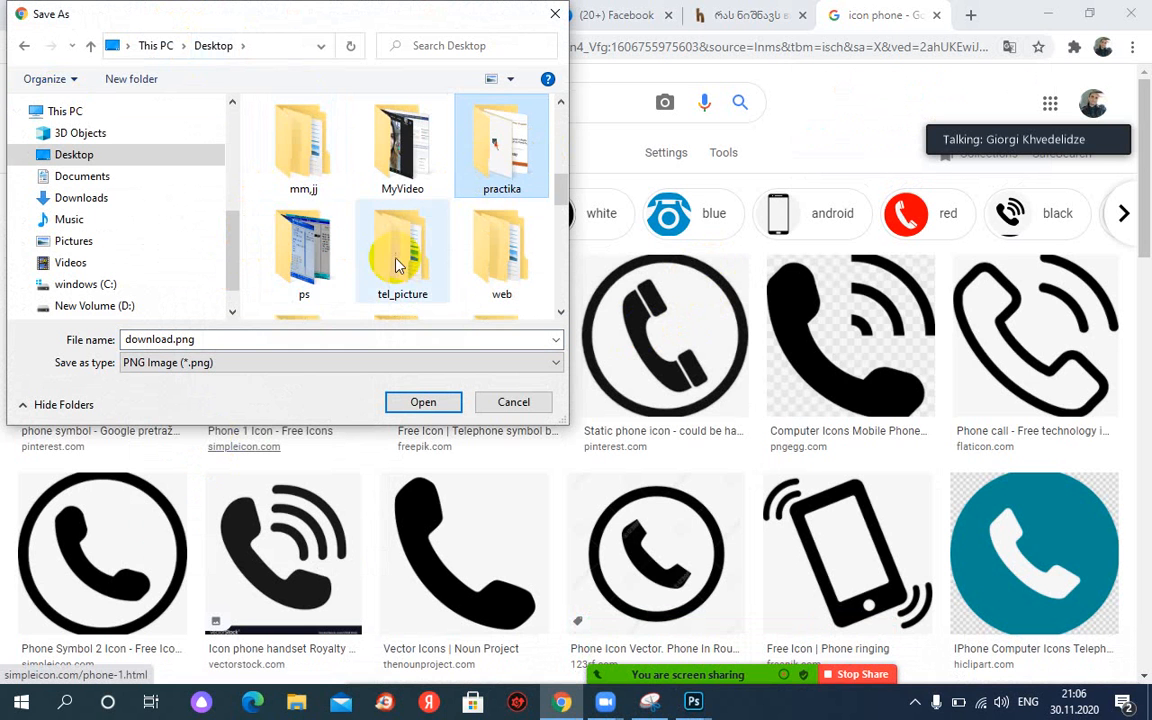
pyautogui.doubleClick(306, 255)
pyautogui.doubleClick(134, 340)
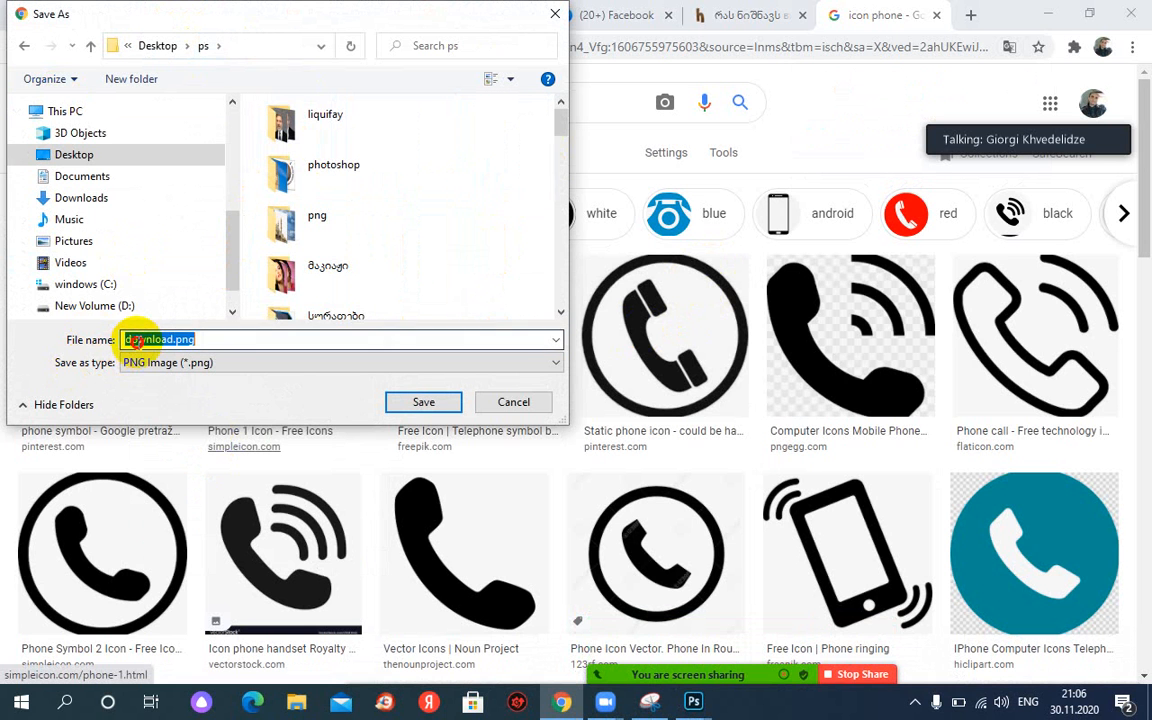
pyautogui.write('phone')
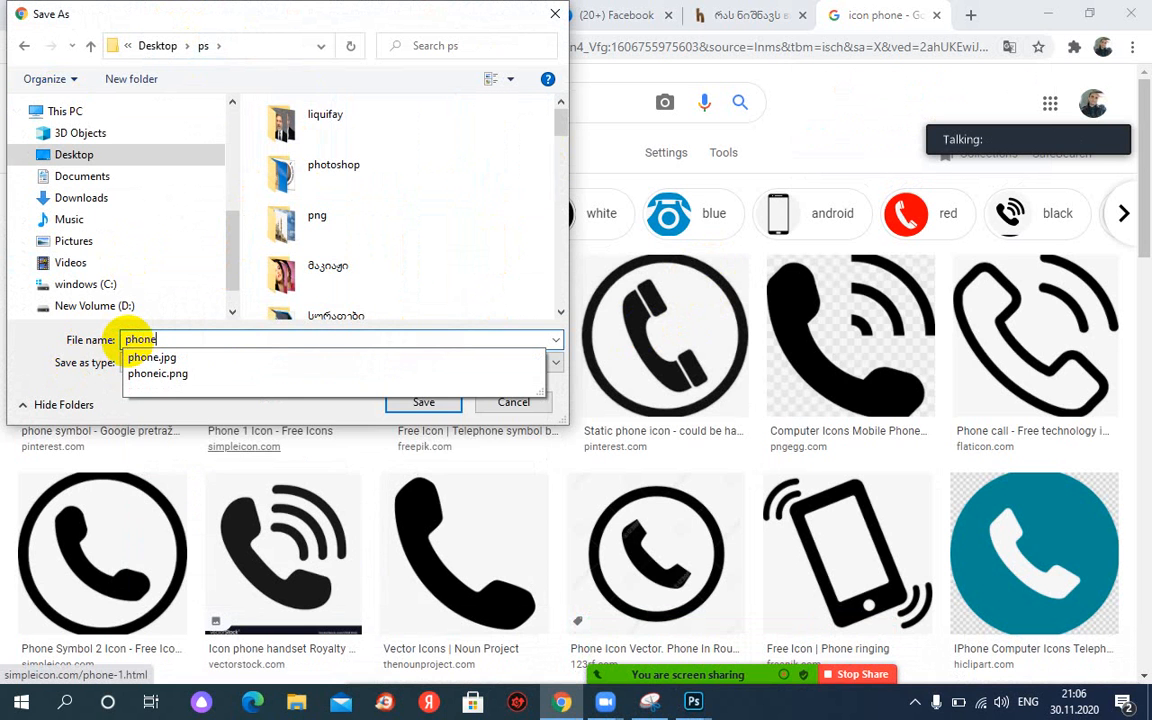
pyautogui.write('e')
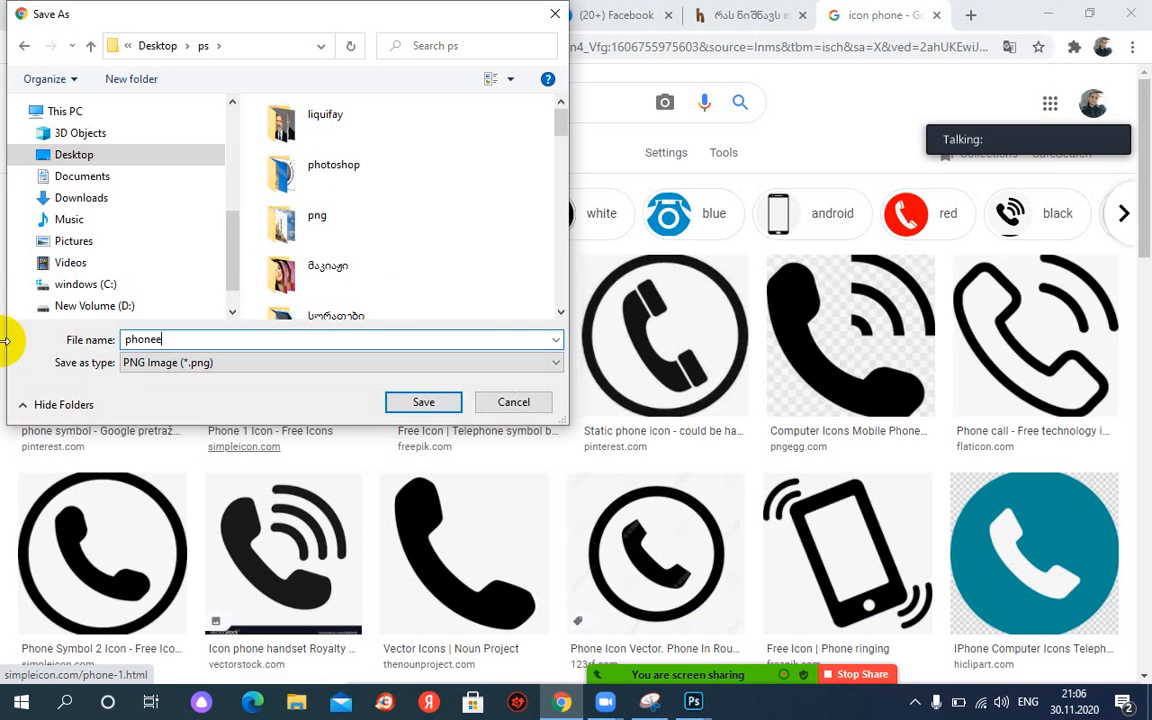
pyautogui.press('Return')
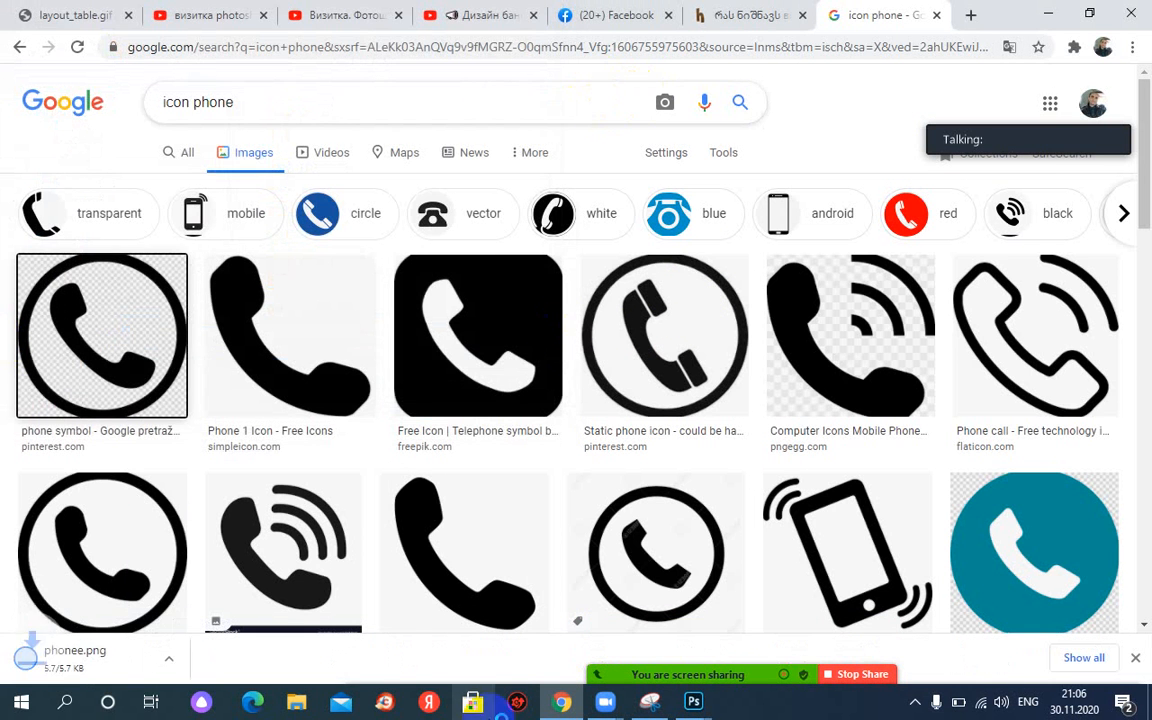
pyautogui.click(708, 713)
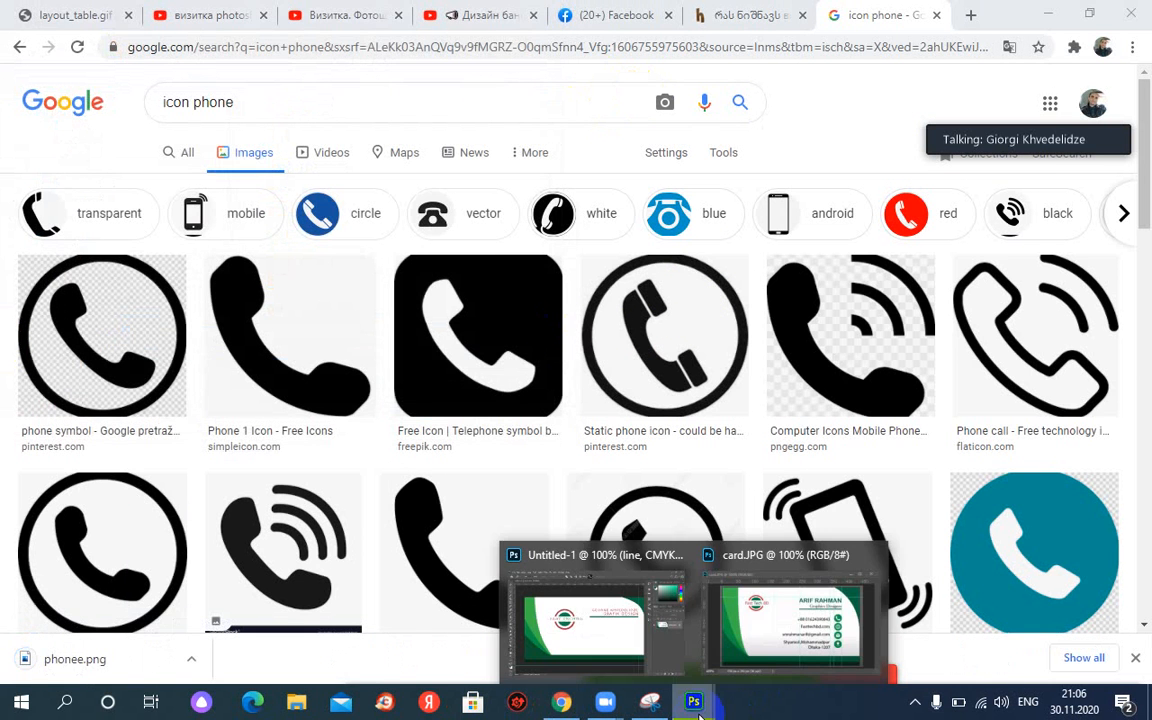
# Hide the card.JPG reference and open phonee.png from the ps folder in a floating window.
pyautogui.click(766, 638)
pyautogui.click(466, 190)
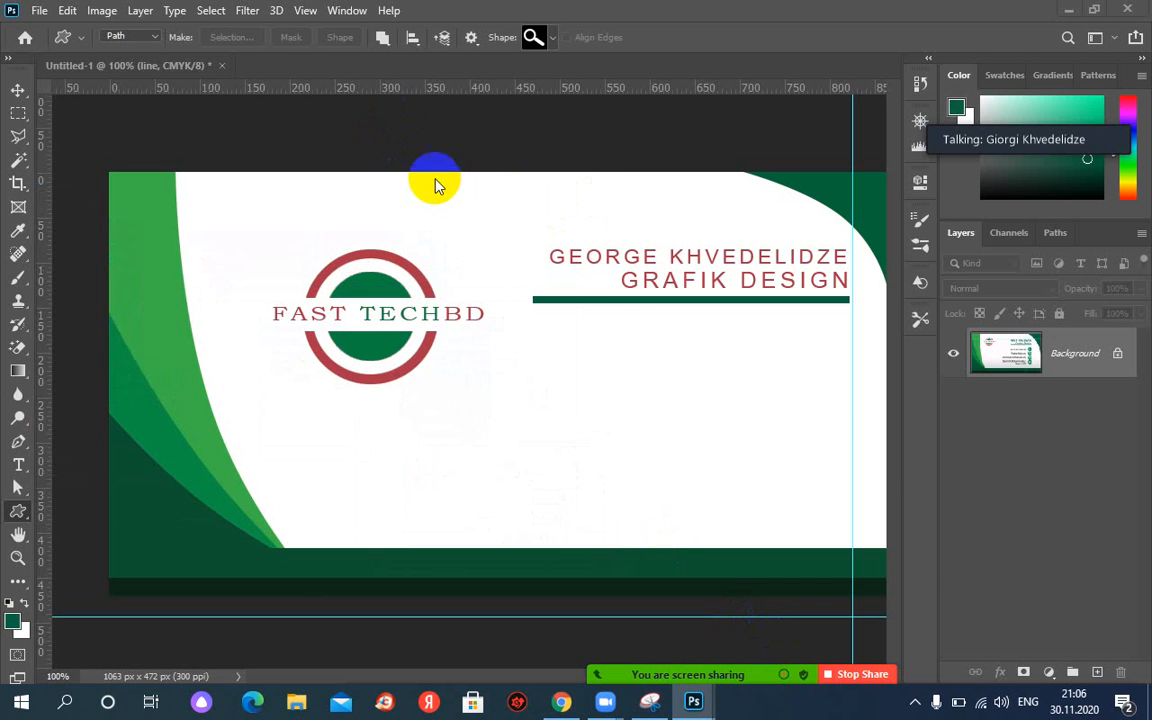
pyautogui.click(40, 18)
pyautogui.click(50, 45)
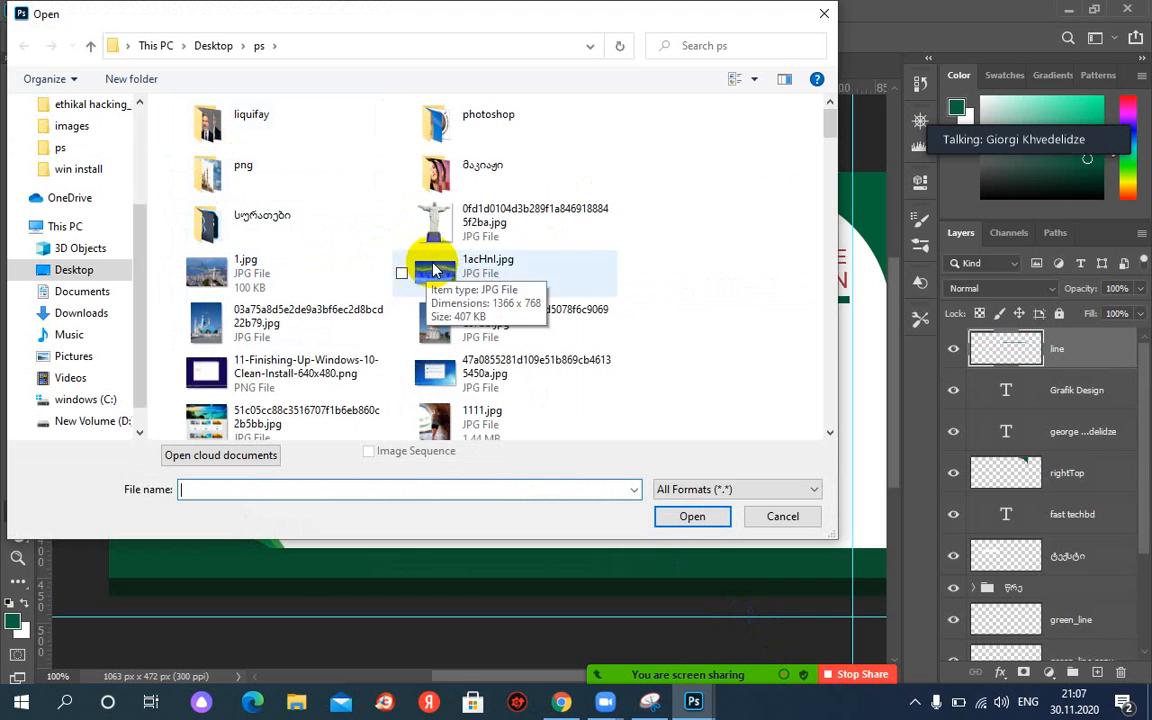
pyautogui.click(426, 224)
pyautogui.press('p')
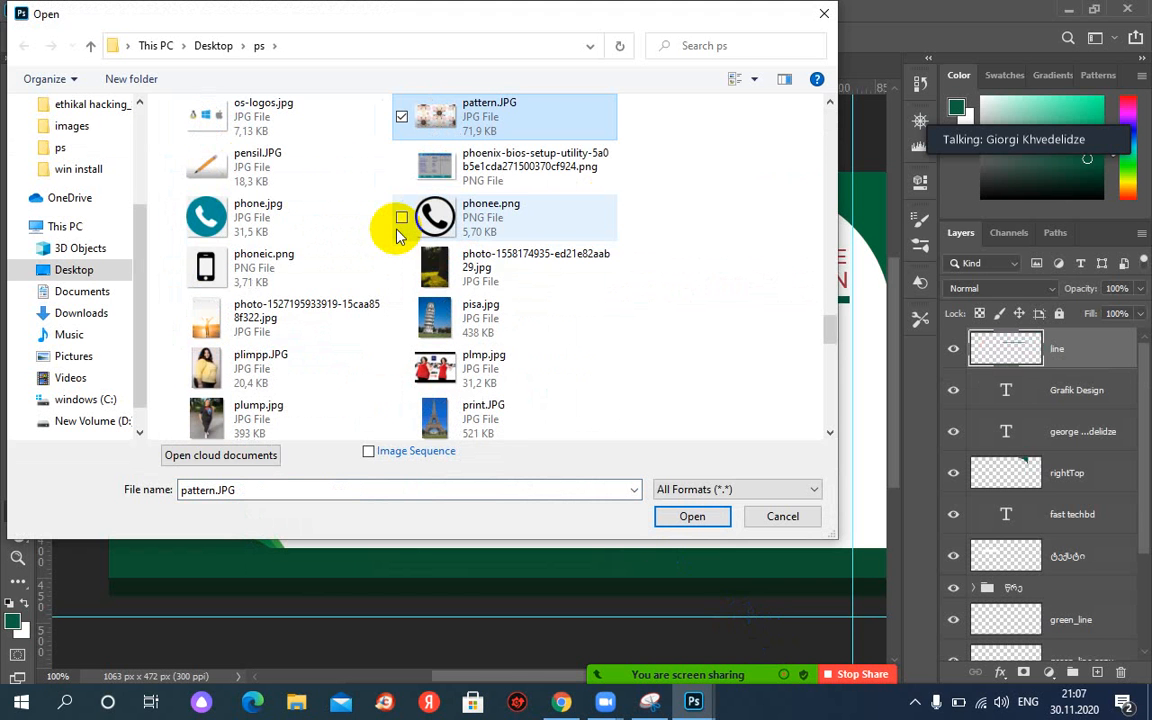
pyautogui.doubleClick(485, 224)
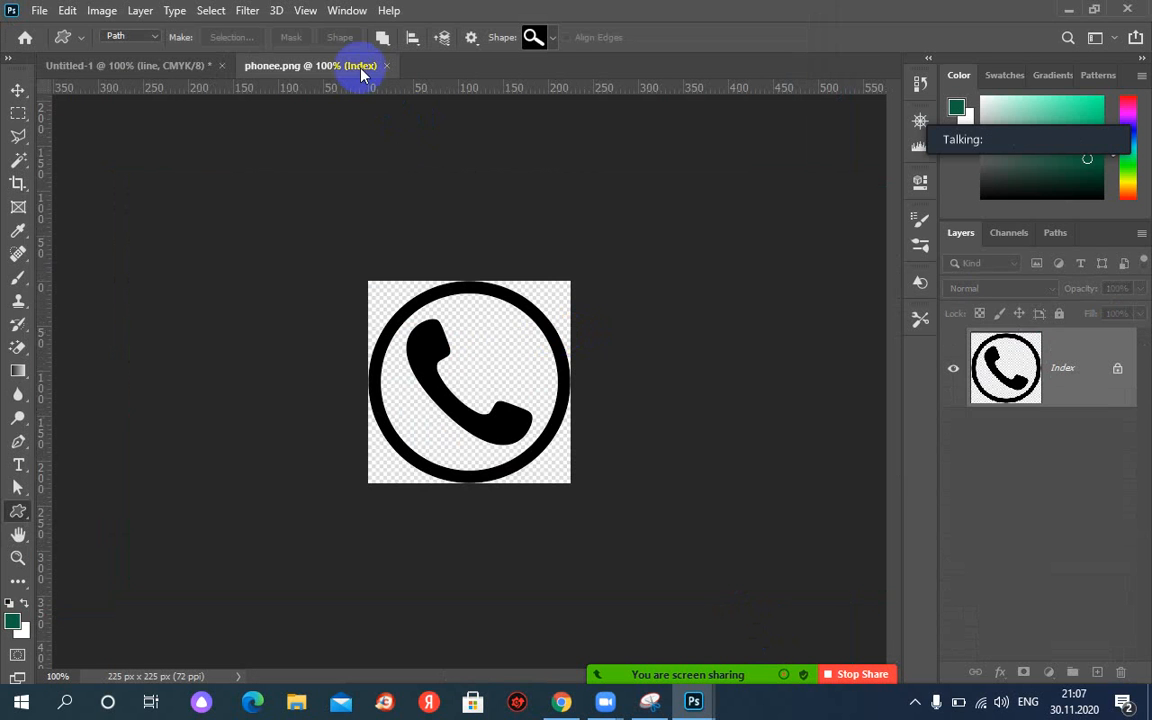
pyautogui.moveTo(362, 70); pyautogui.dragTo(471, 163)
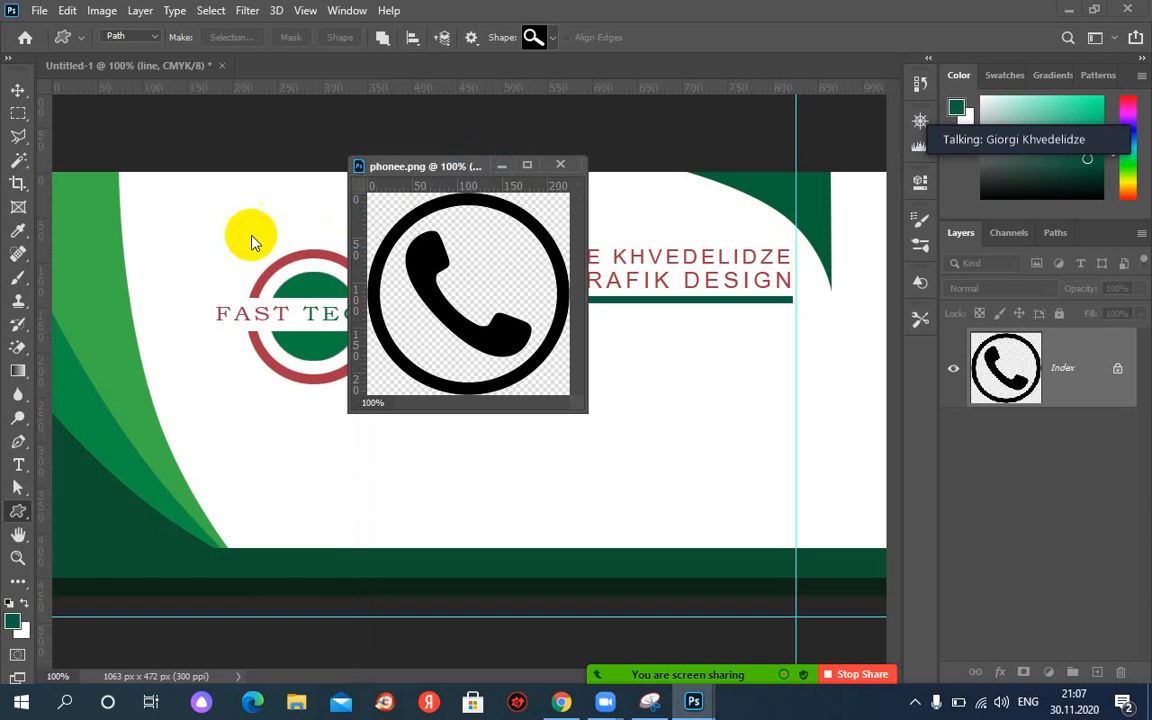
# Try dragging the phone icon onto the card with the Move tool, then close phonee.png.
pyautogui.click(18, 90)
pyautogui.moveTo(455, 245); pyautogui.dragTo(735, 444)
pyautogui.moveTo(484, 316); pyautogui.dragTo(578, 256)
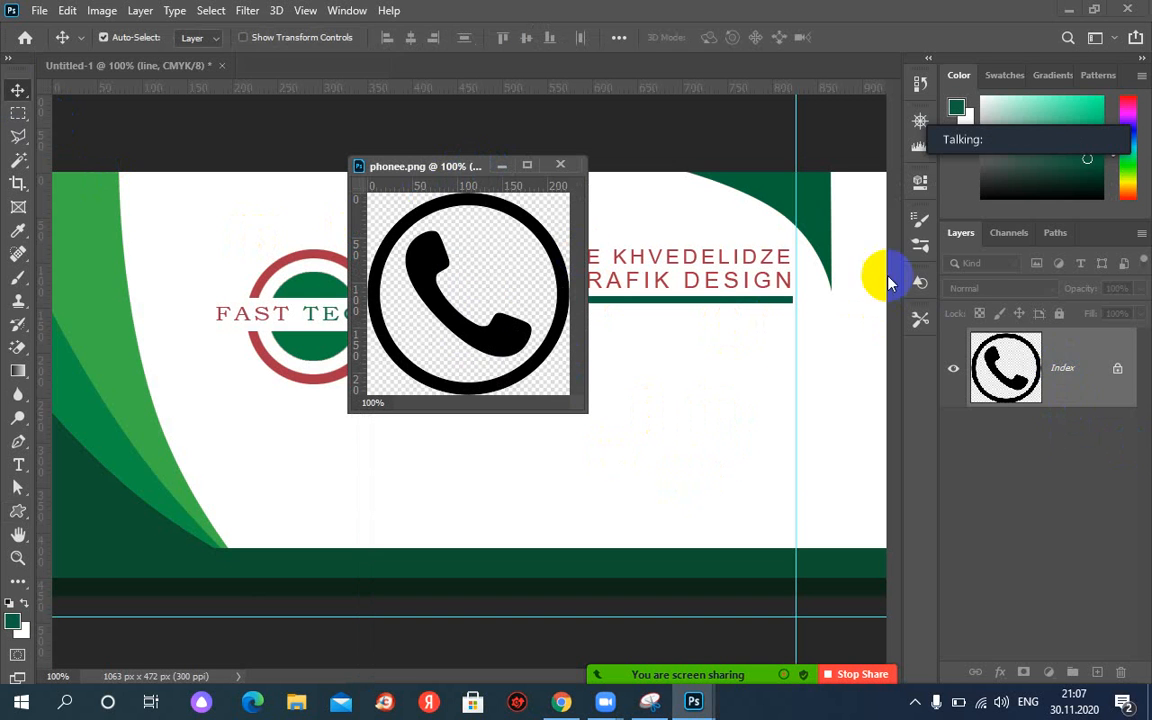
pyautogui.click(1092, 370)
pyautogui.moveTo(562, 350); pyautogui.dragTo(674, 417)
pyautogui.click(559, 165)
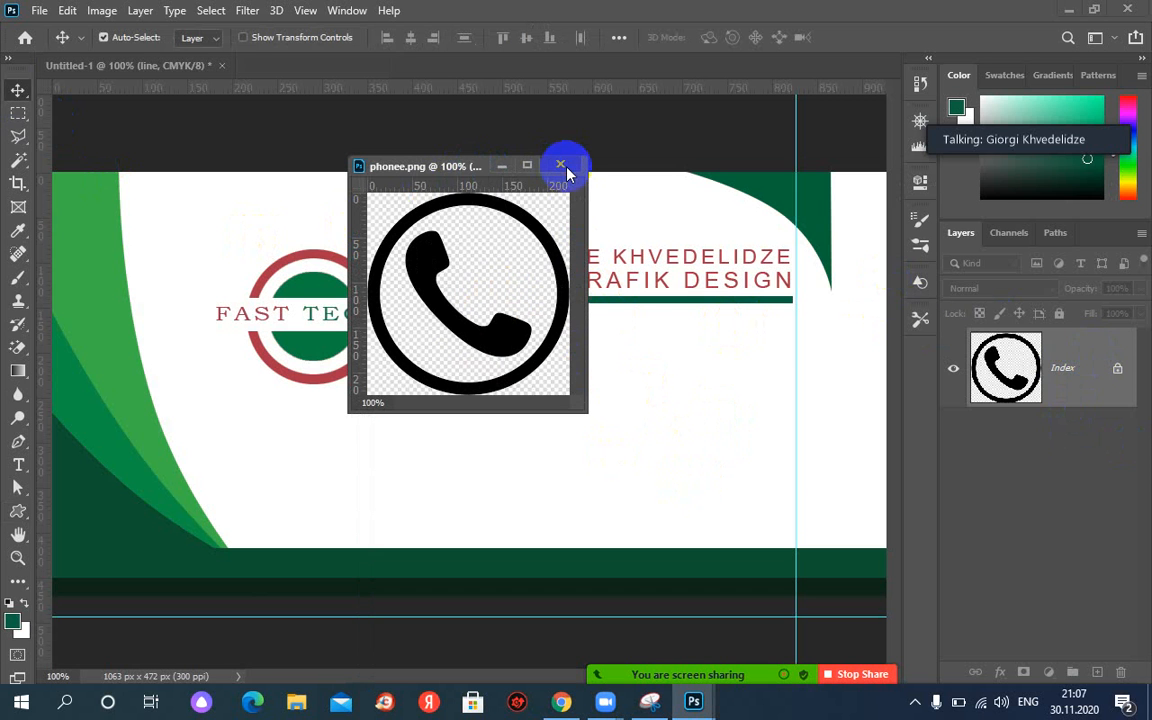
pyautogui.click(420, 166)
pyautogui.click(40, 12)
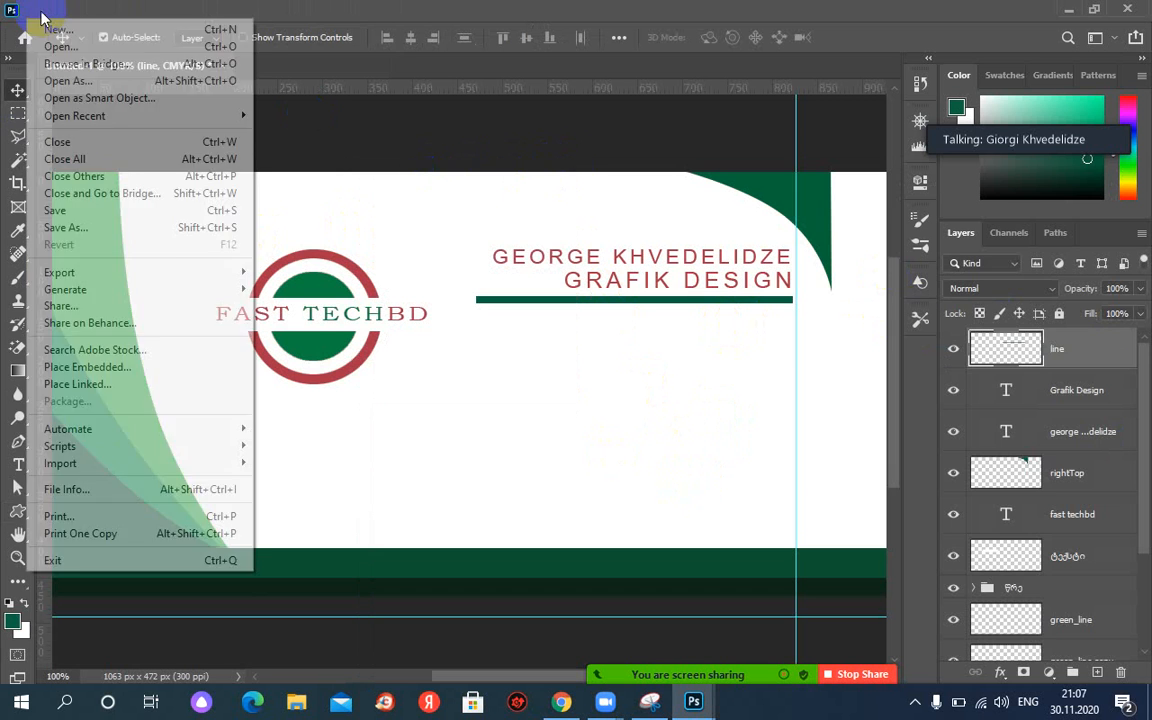
# Place phonee.png as an embedded layer and scale it down to about 27%.
pyautogui.click(60, 47)
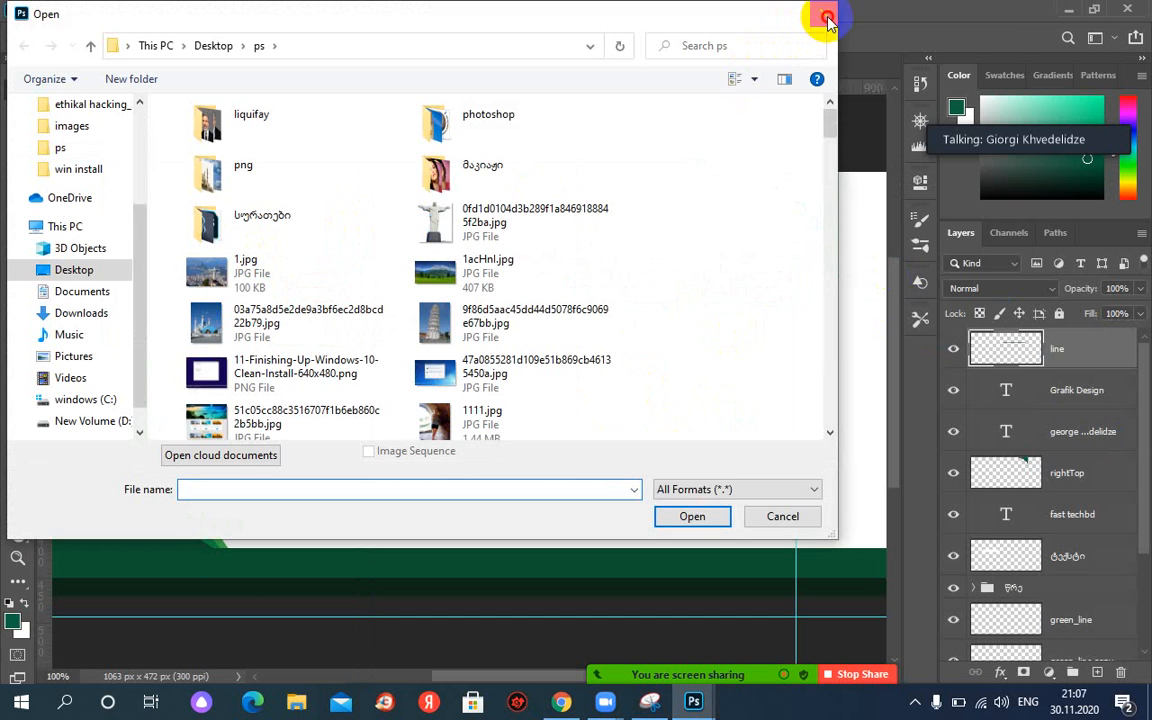
pyautogui.click(818, 21)
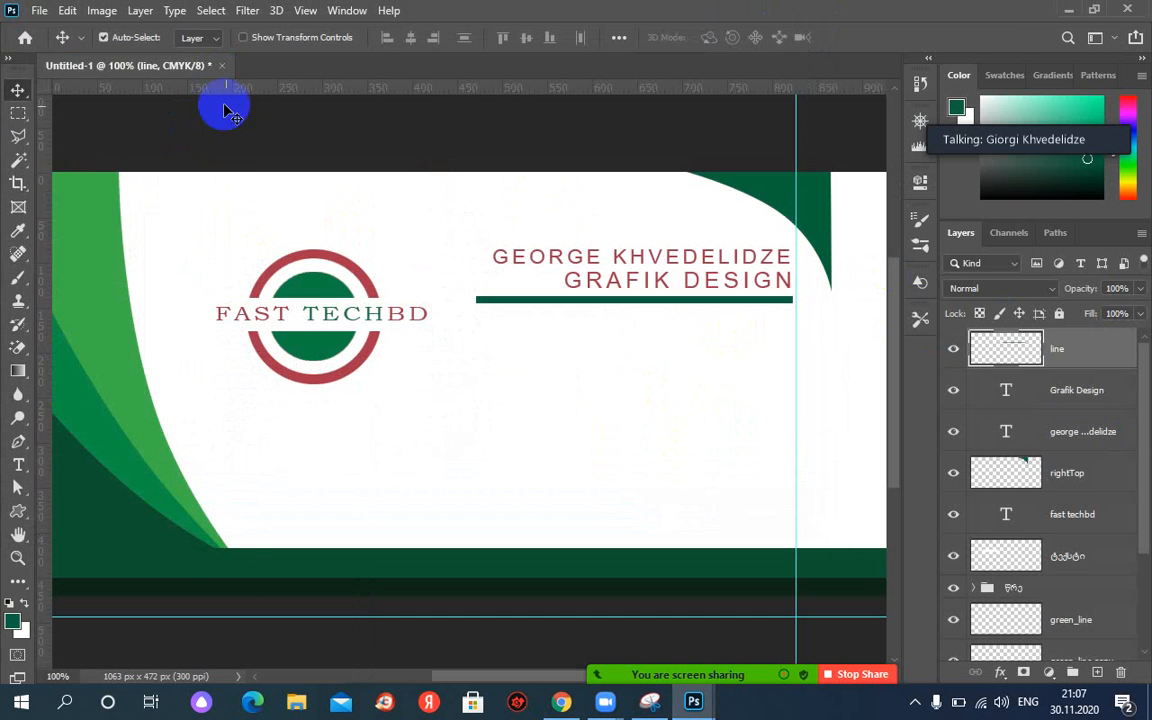
pyautogui.click(38, 12)
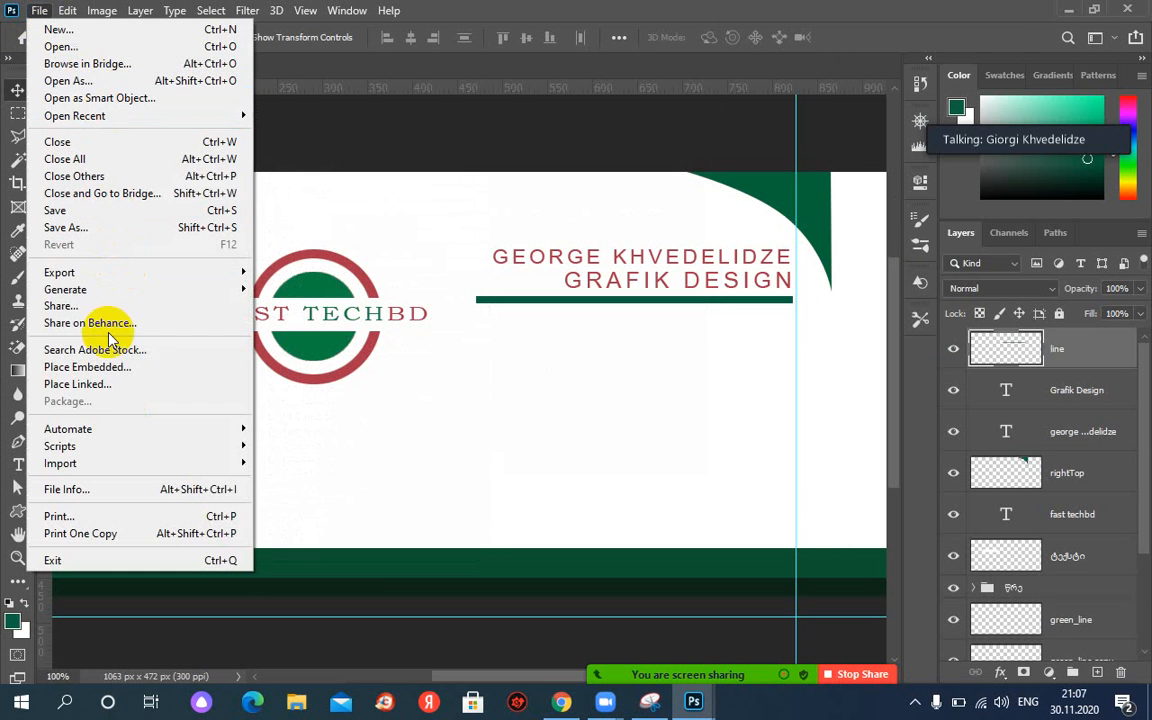
pyautogui.click(68, 368)
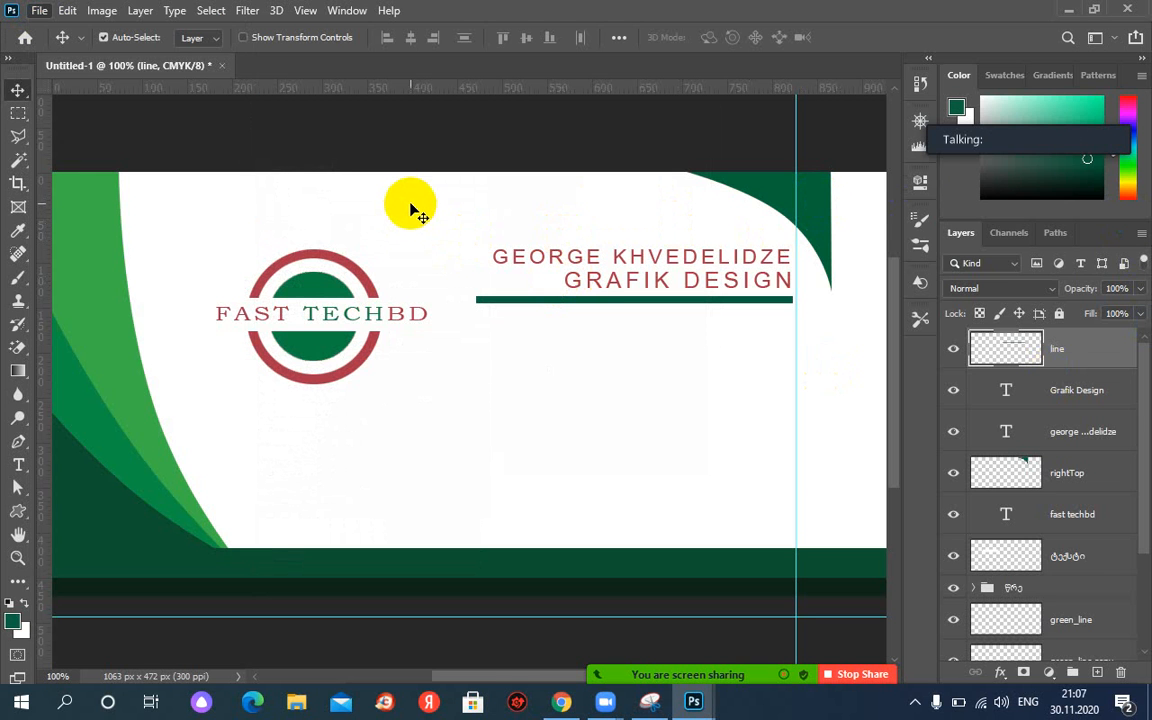
pyautogui.click(40, 11)
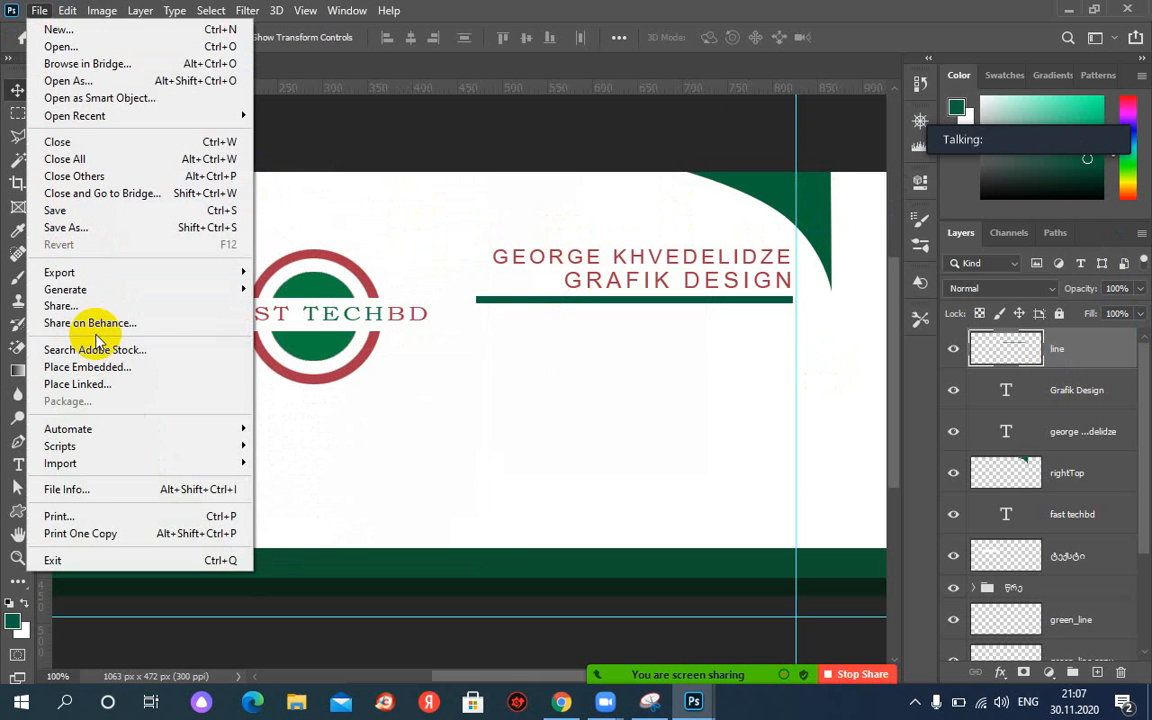
pyautogui.click(87, 367)
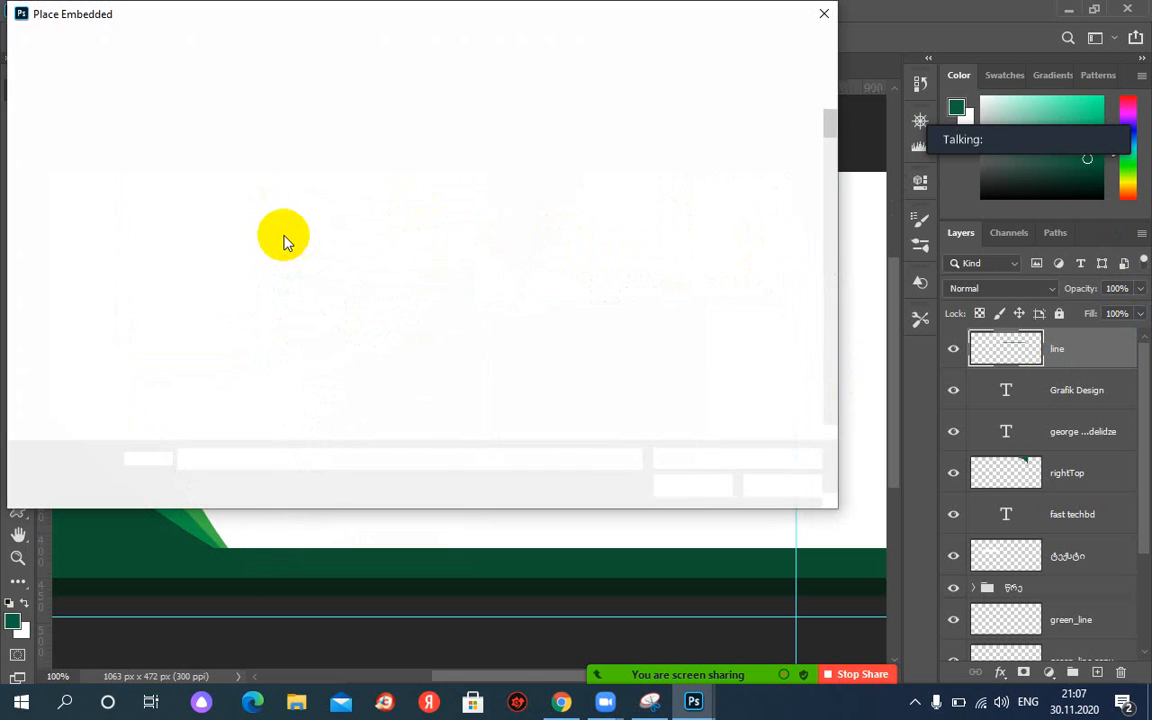
pyautogui.click(424, 215)
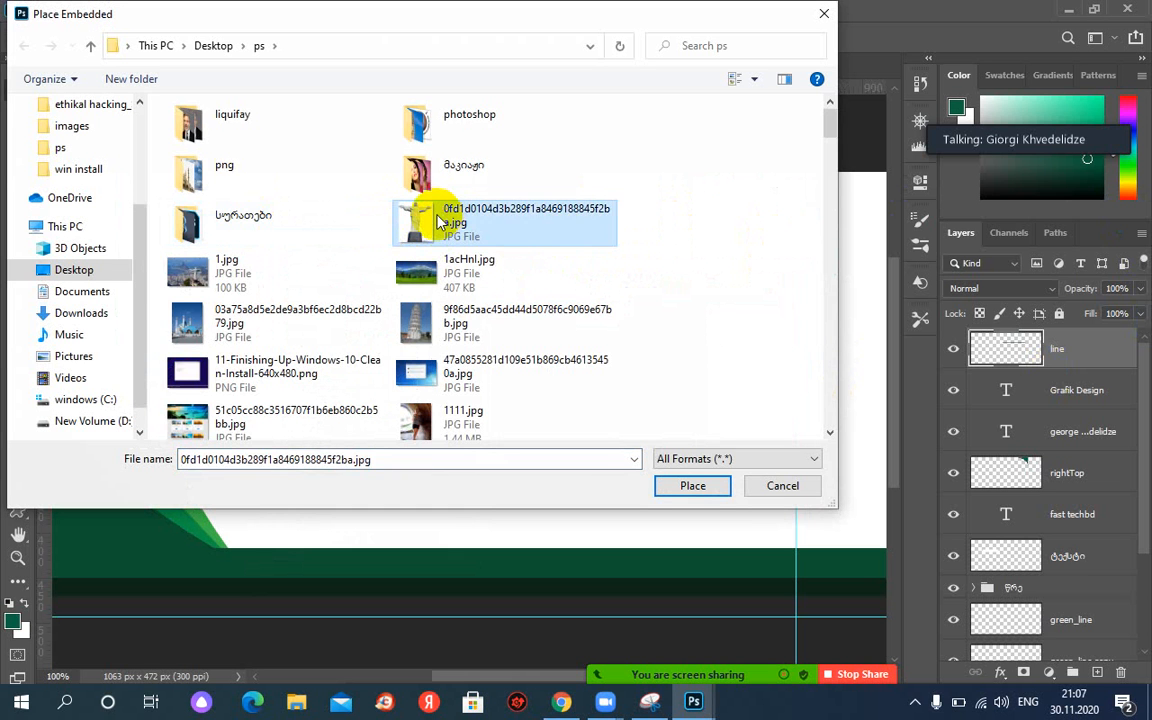
pyautogui.press('p')
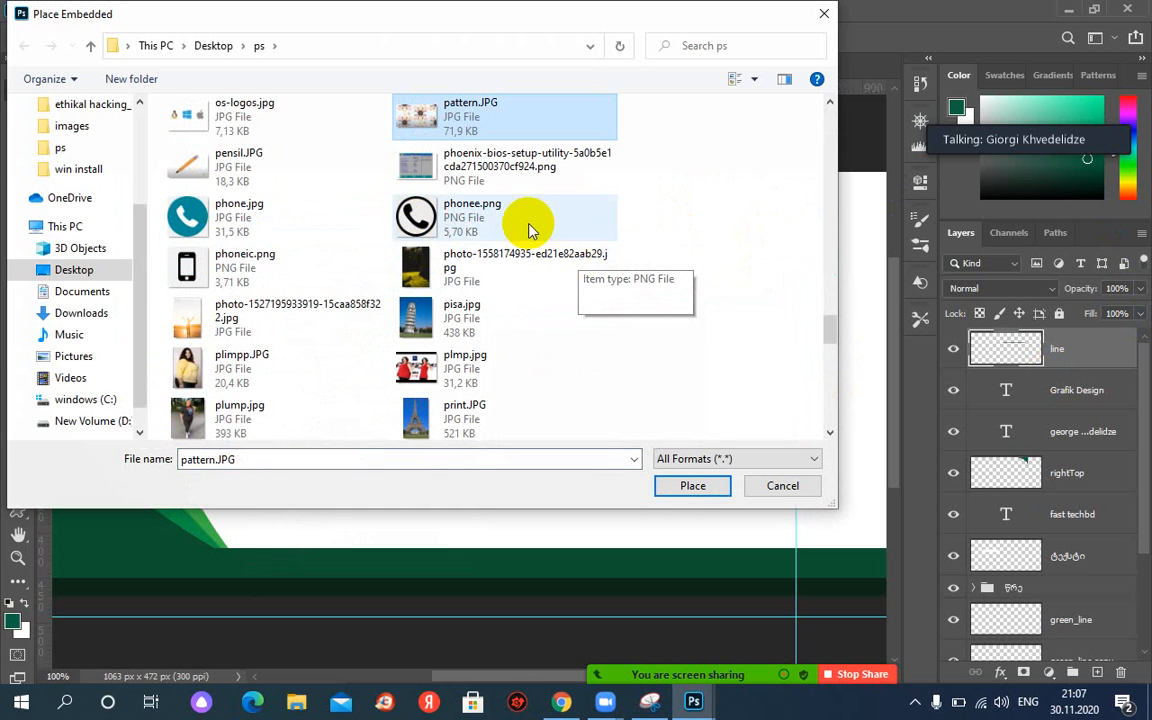
pyautogui.doubleClick(470, 219)
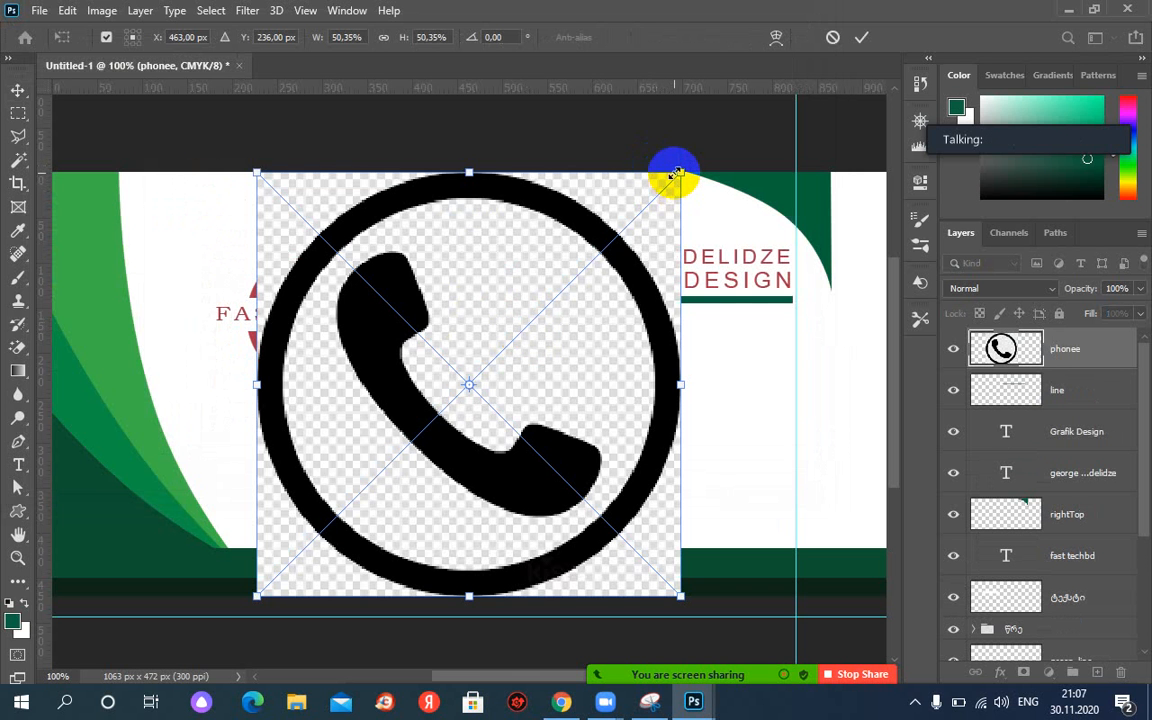
pyautogui.moveTo(676, 173); pyautogui.dragTo(698, 337)
pyautogui.press('Return')
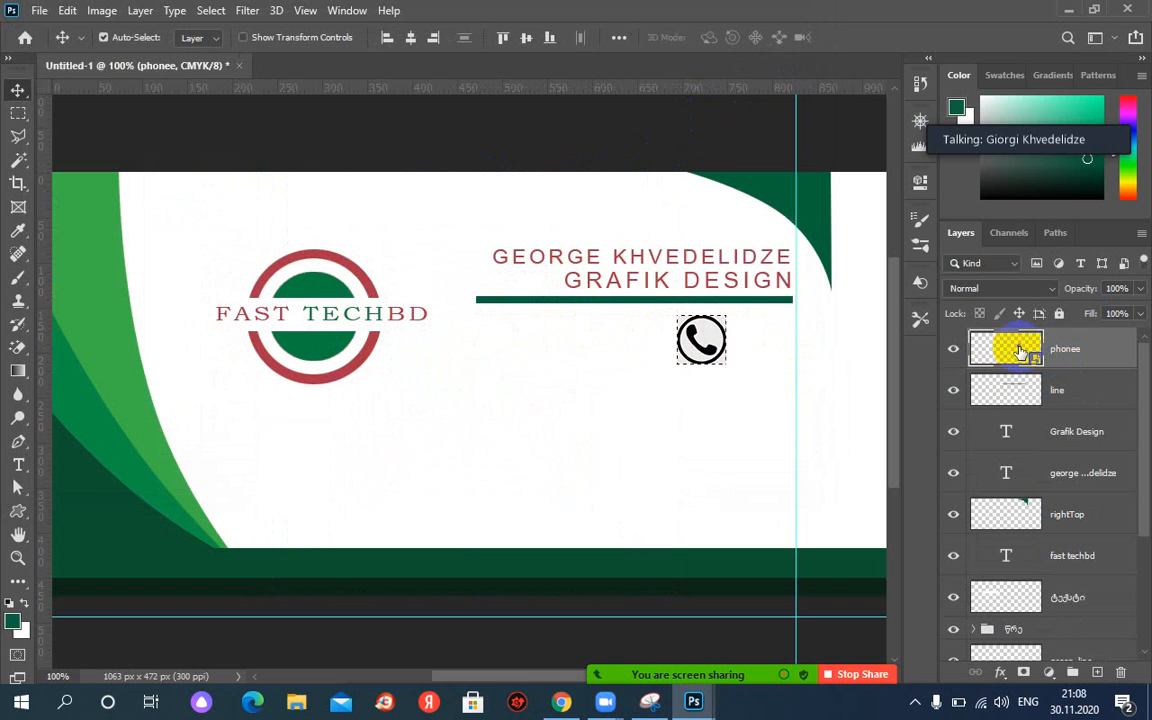
# Rasterize the phone icon and fill its background with dark green using the Paint Bucket.
pyautogui.click(22, 357)
pyautogui.click(18, 371)
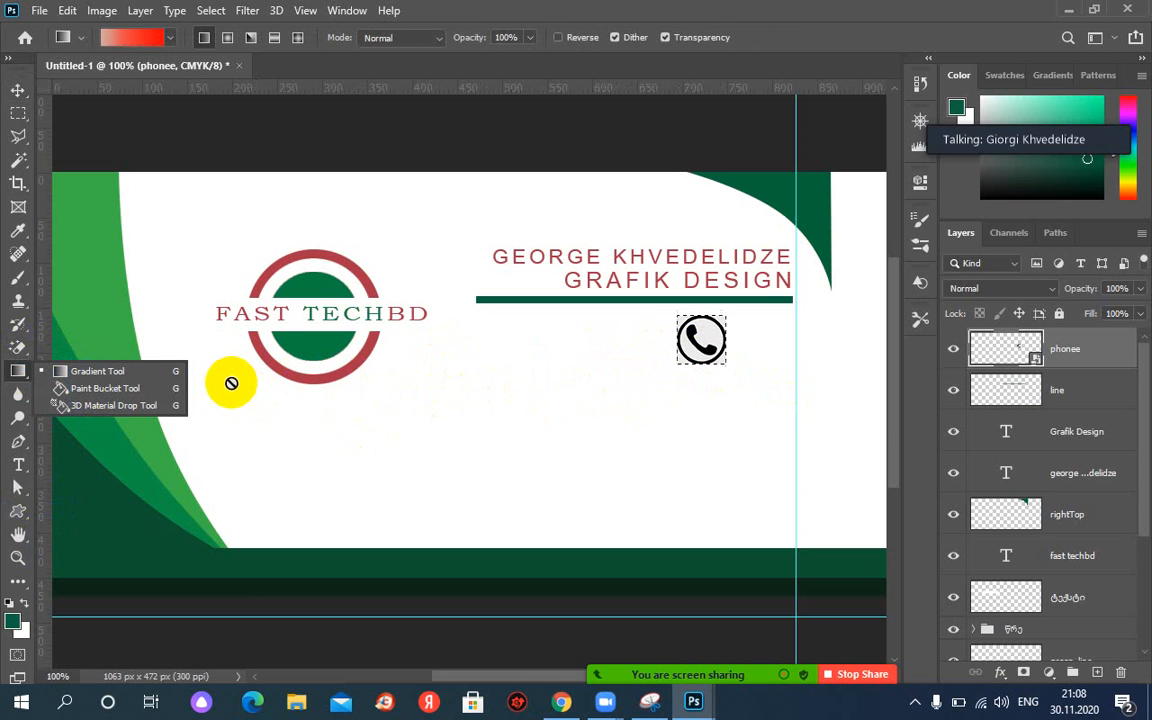
pyautogui.click(120, 388)
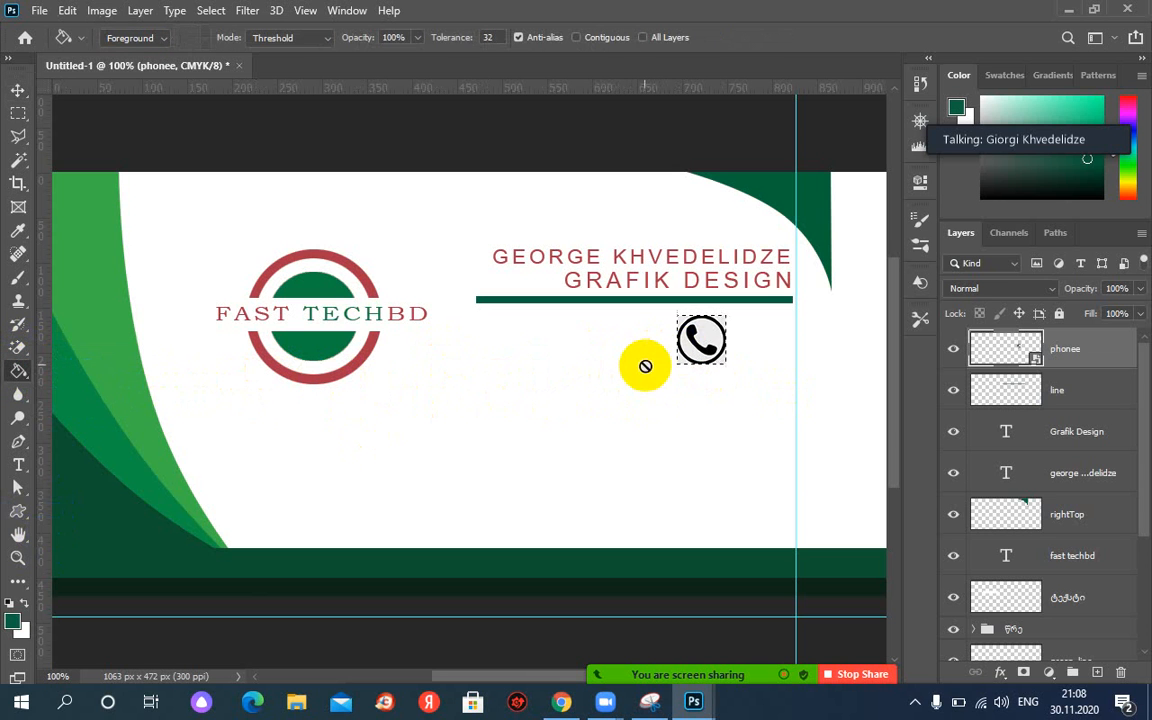
pyautogui.click(700, 341)
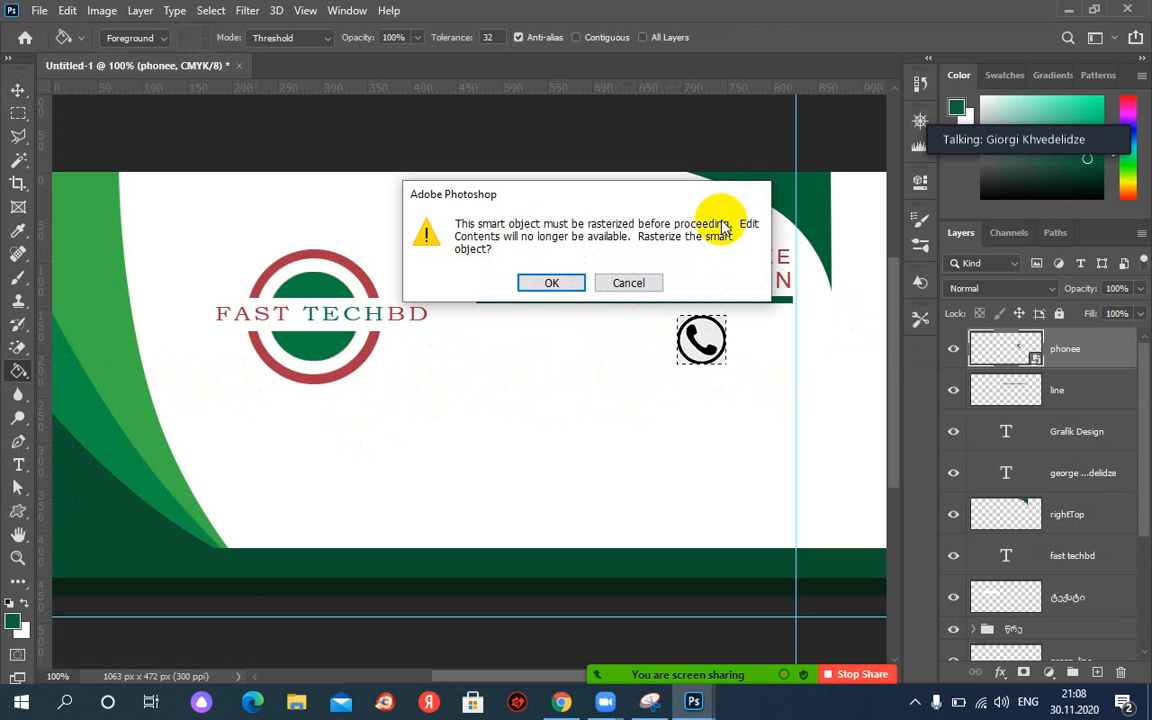
pyautogui.click(556, 284)
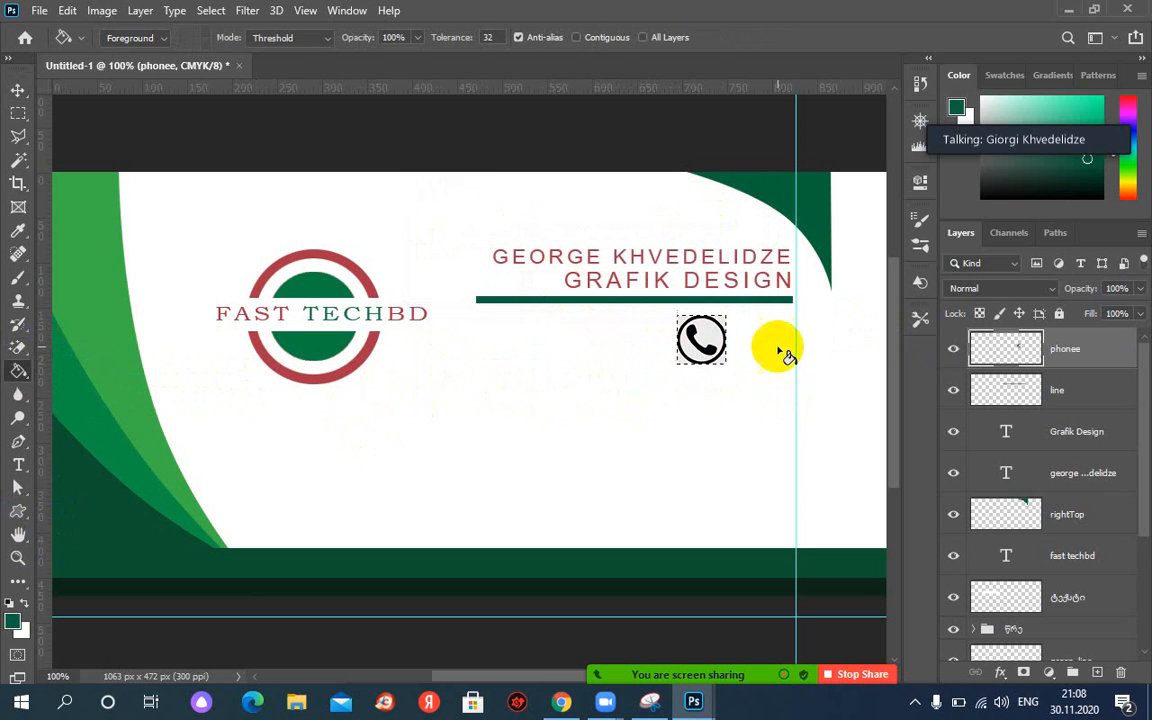
pyautogui.click(700, 338)
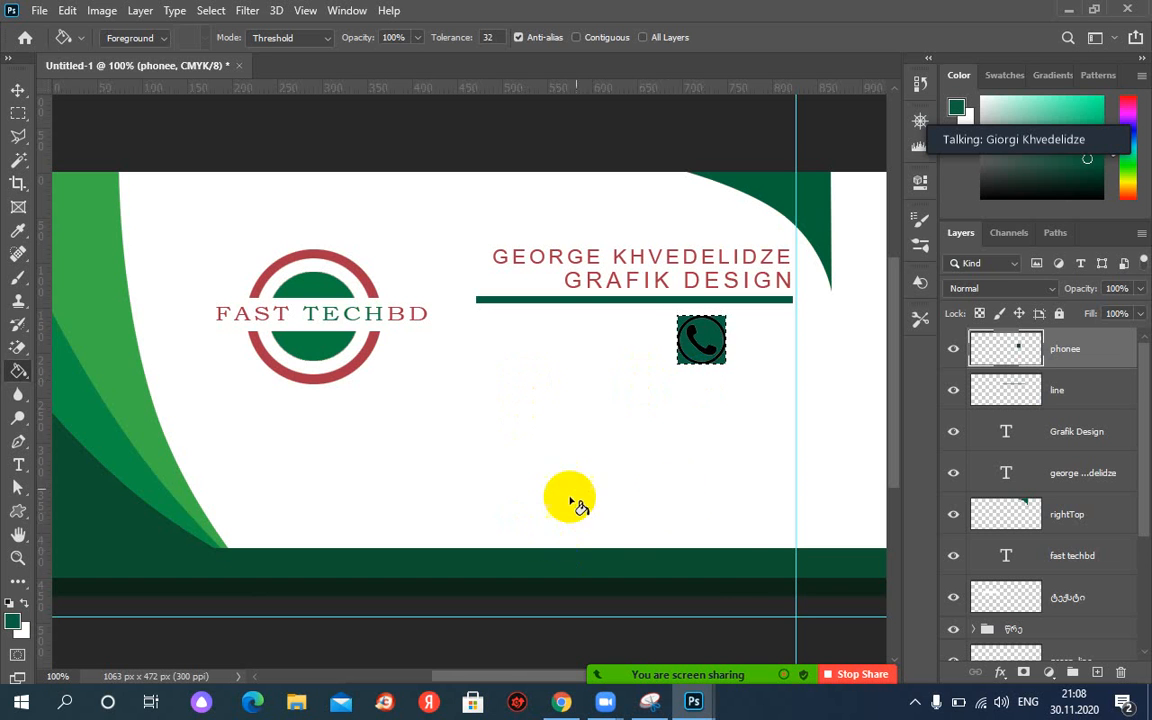
# Check the card.JPG reference design, then minimize it and return to the business card.
pyautogui.moveTo(650, 703)
pyautogui.moveTo(690, 700)
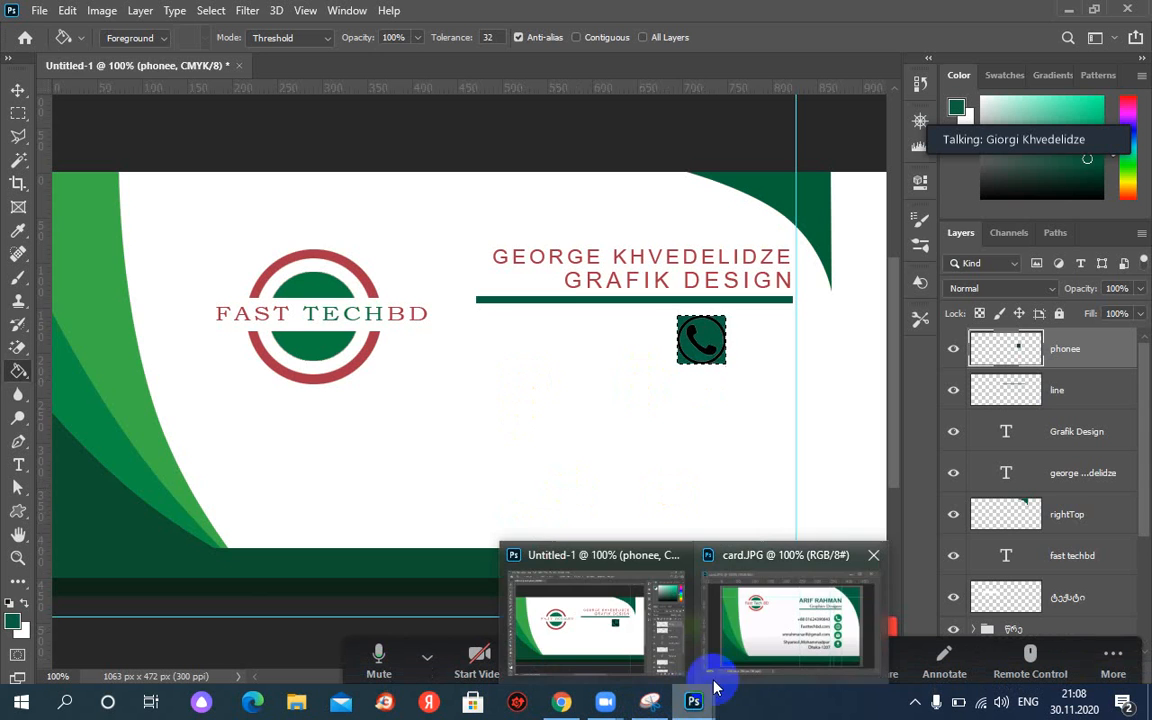
pyautogui.click(748, 632)
pyautogui.click(522, 309)
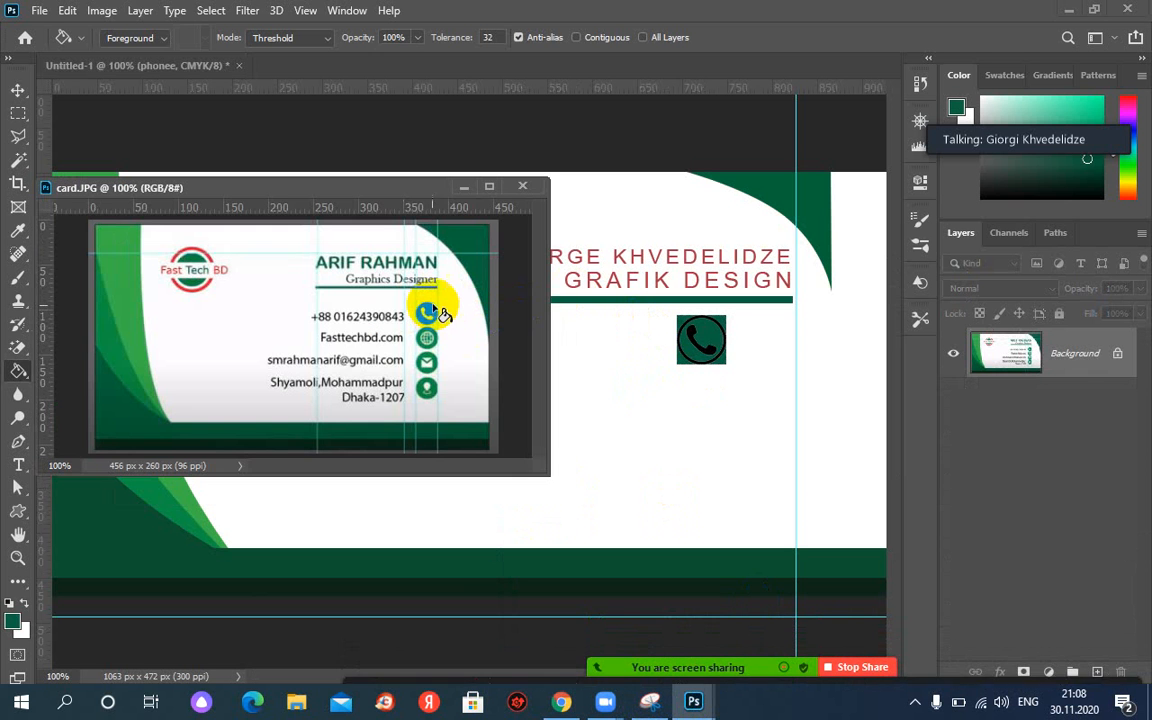
pyautogui.click(466, 189)
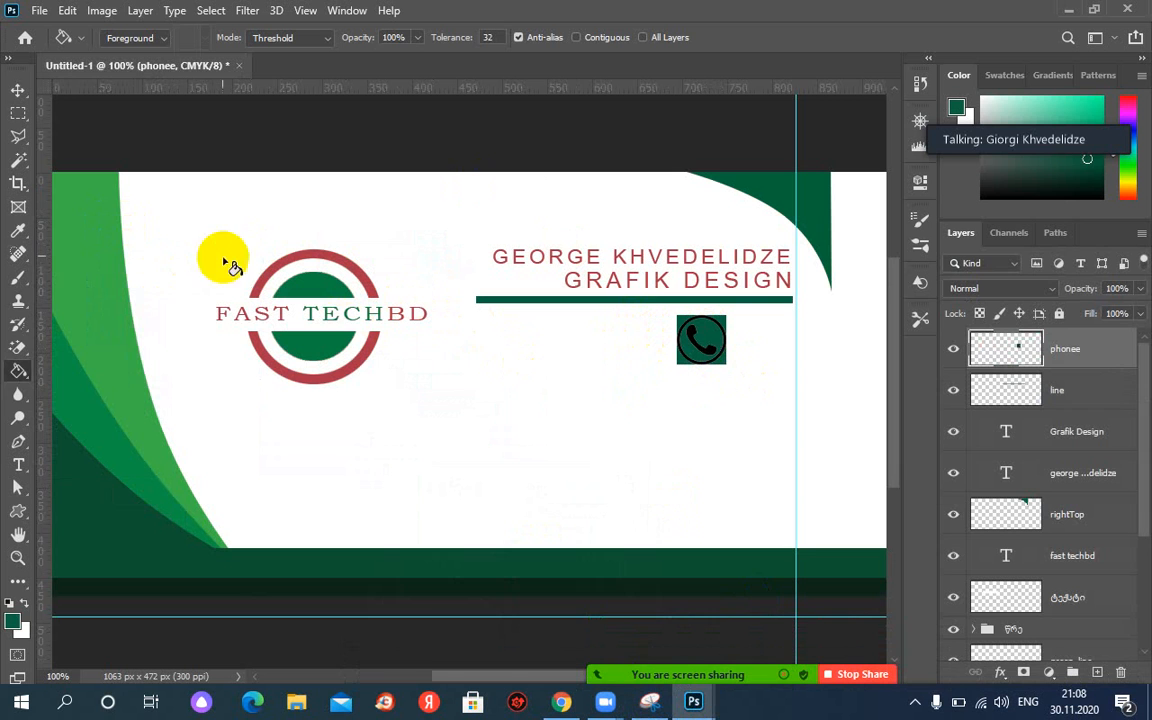
pyautogui.moveTo(22, 358); pyautogui.dragTo(100, 362)
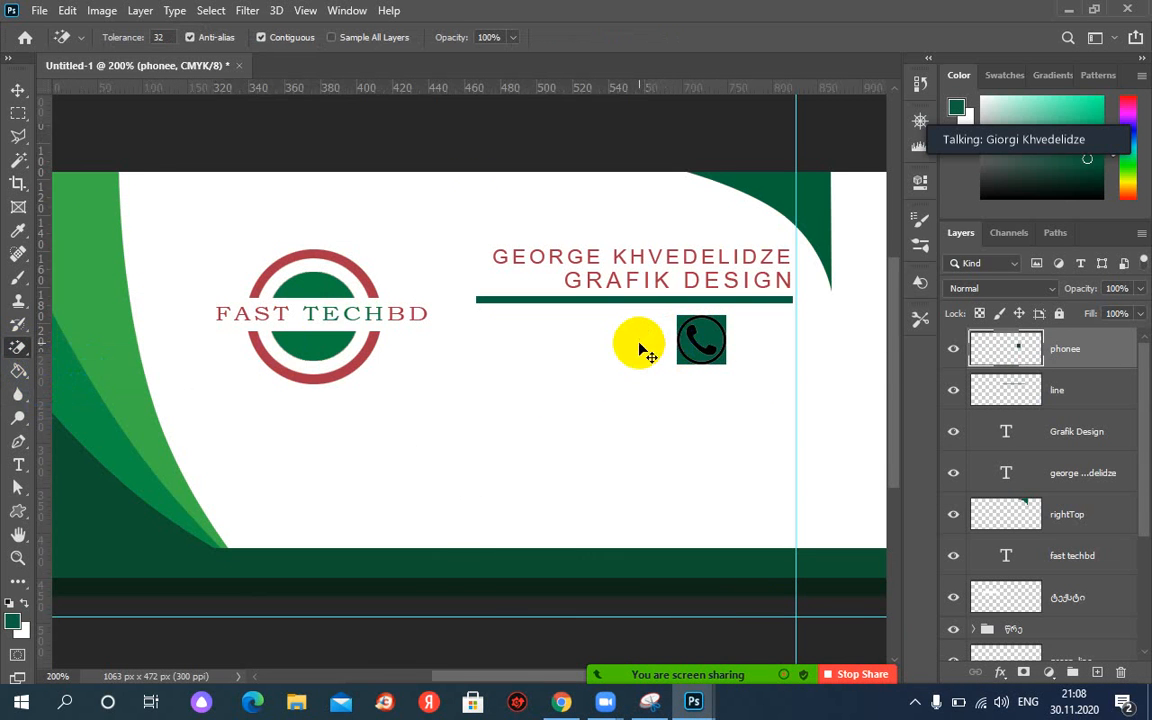
# Zoom to 200% and erase the phone icon's black ring and square corners with the Magic Eraser.
pyautogui.hotkey('ctrl', '+')
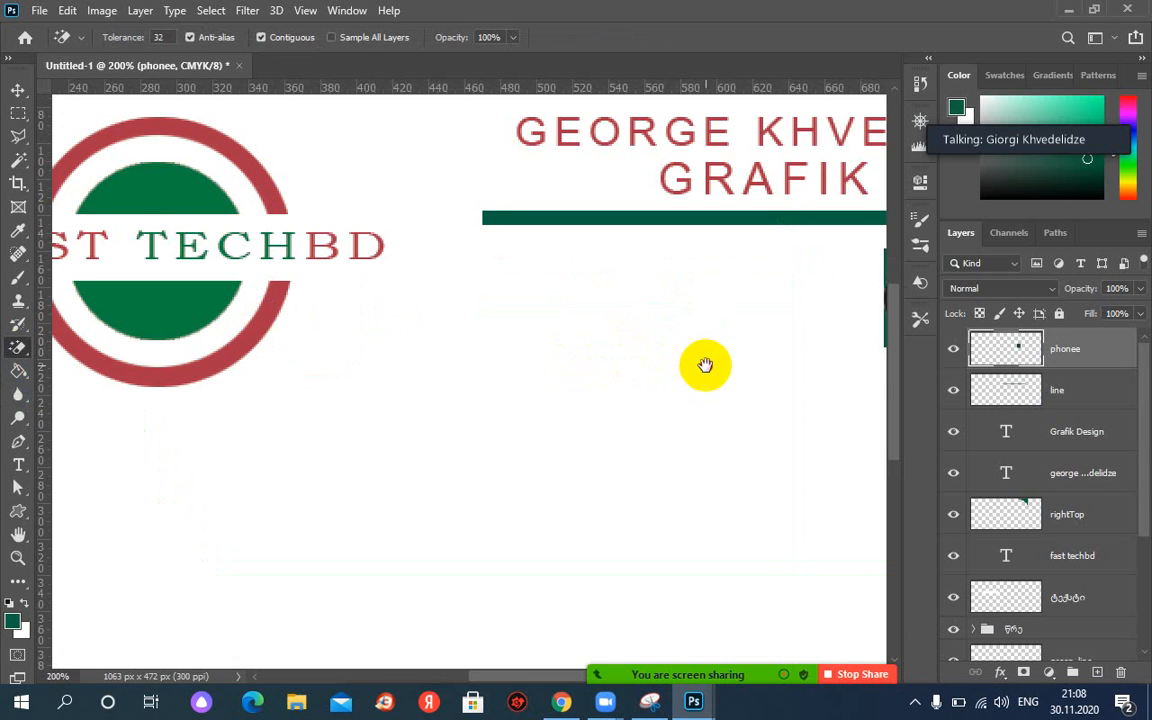
pyautogui.moveTo(702, 360); pyautogui.dragTo(404, 360)
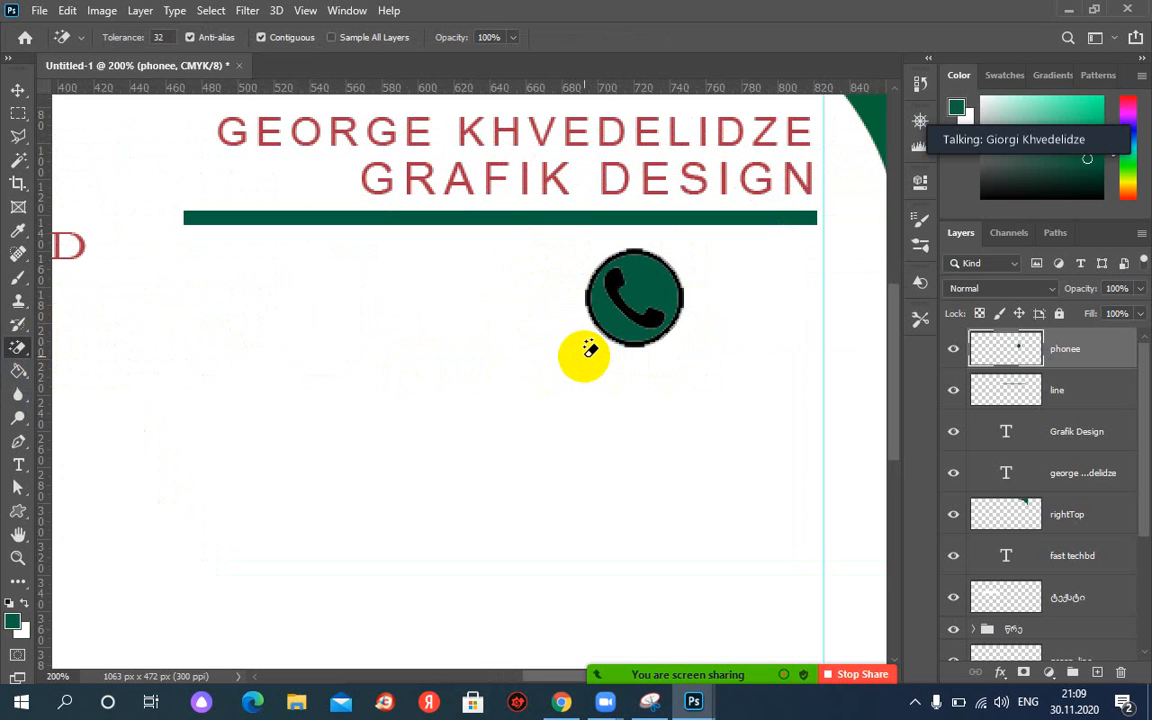
pyautogui.moveTo(588, 335); pyautogui.dragTo(595, 285)
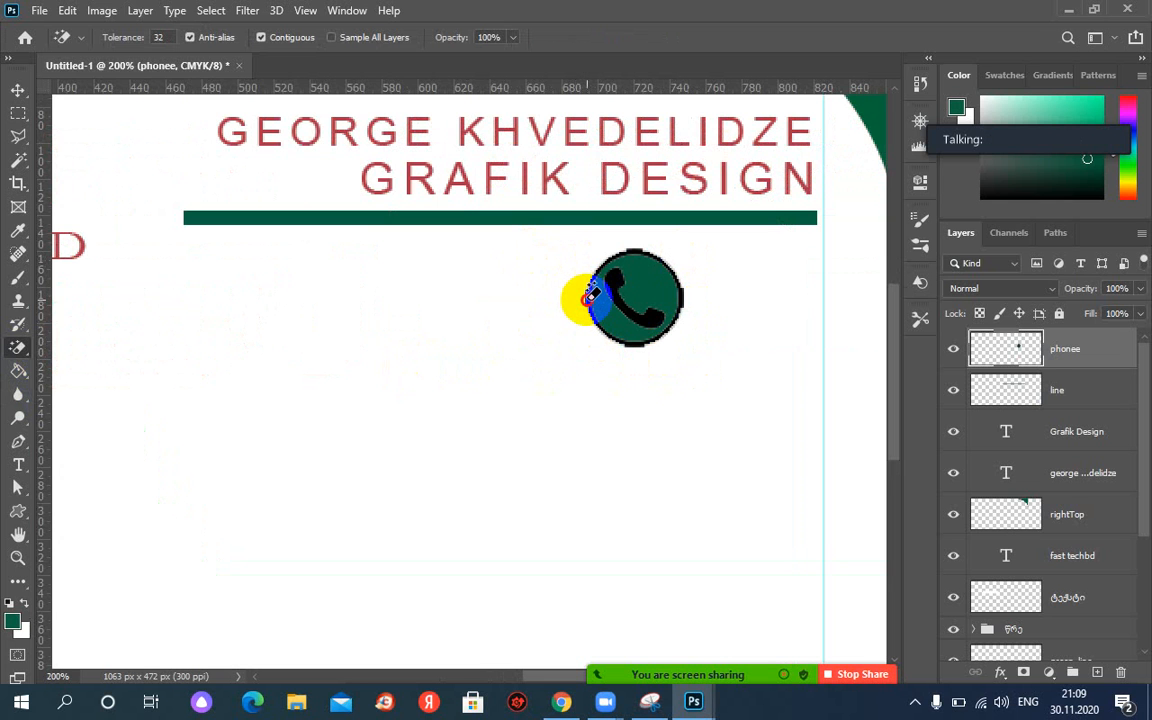
pyautogui.click(588, 305)
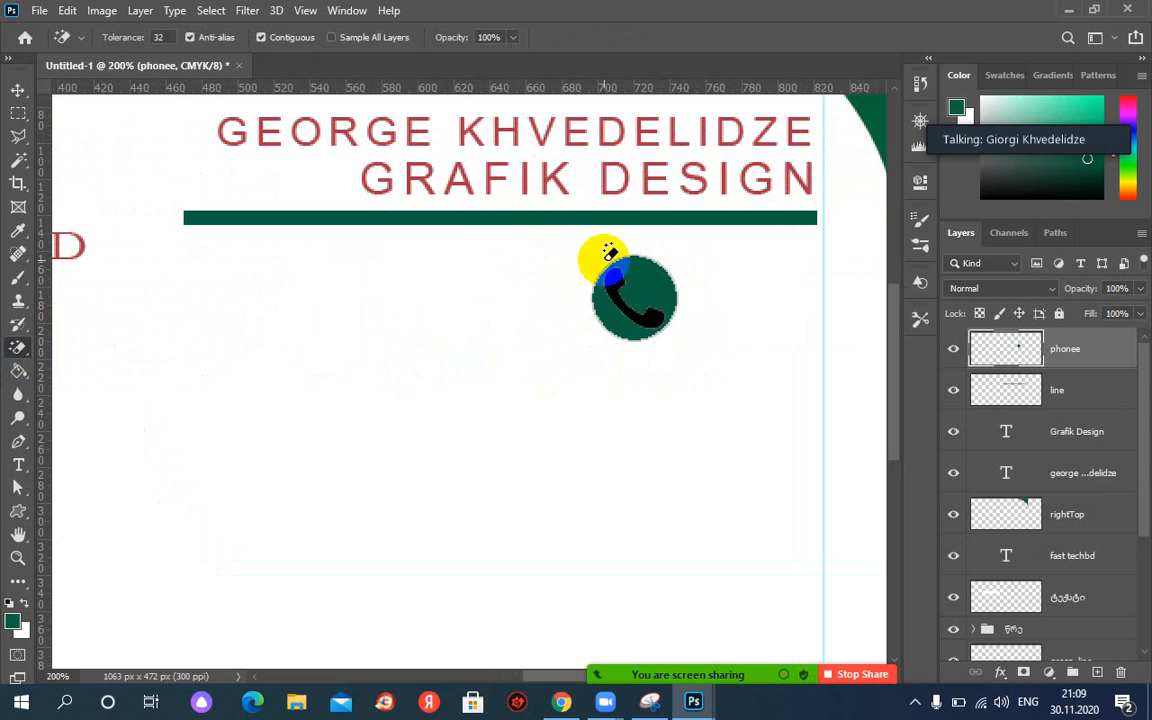
pyautogui.moveTo(24, 350); pyautogui.dragTo(127, 392)
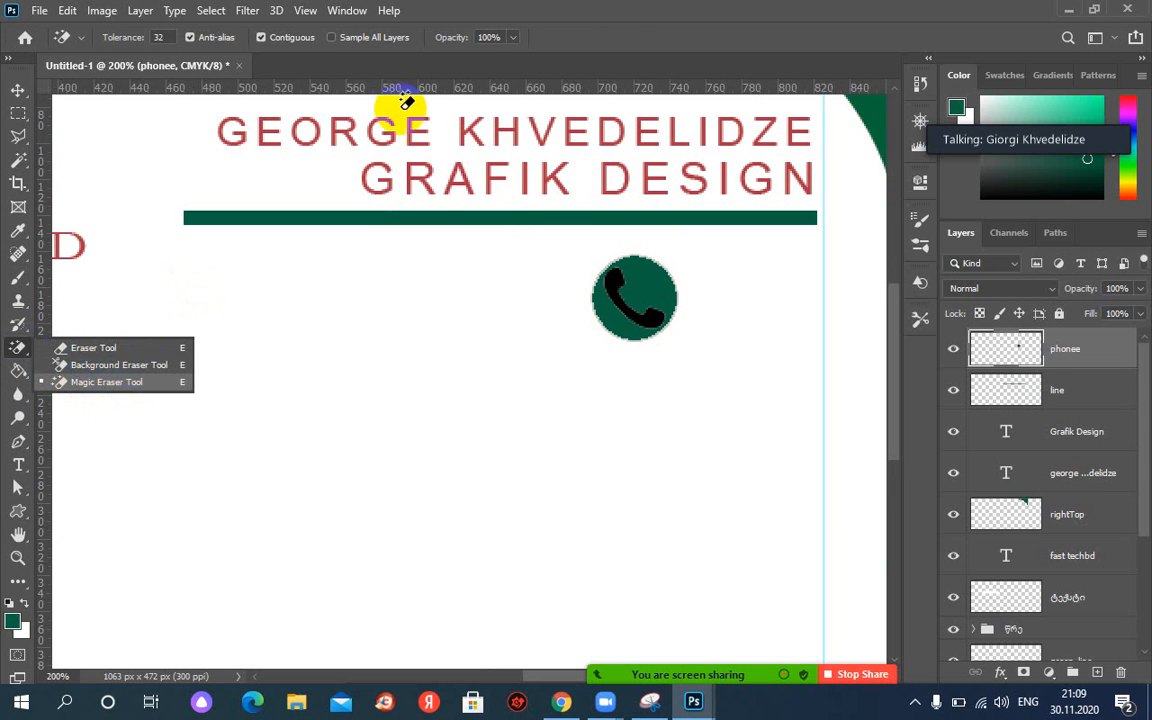
# Move the Photoshop window aside to see the browser, then maximize it again.
pyautogui.click(345, 11)
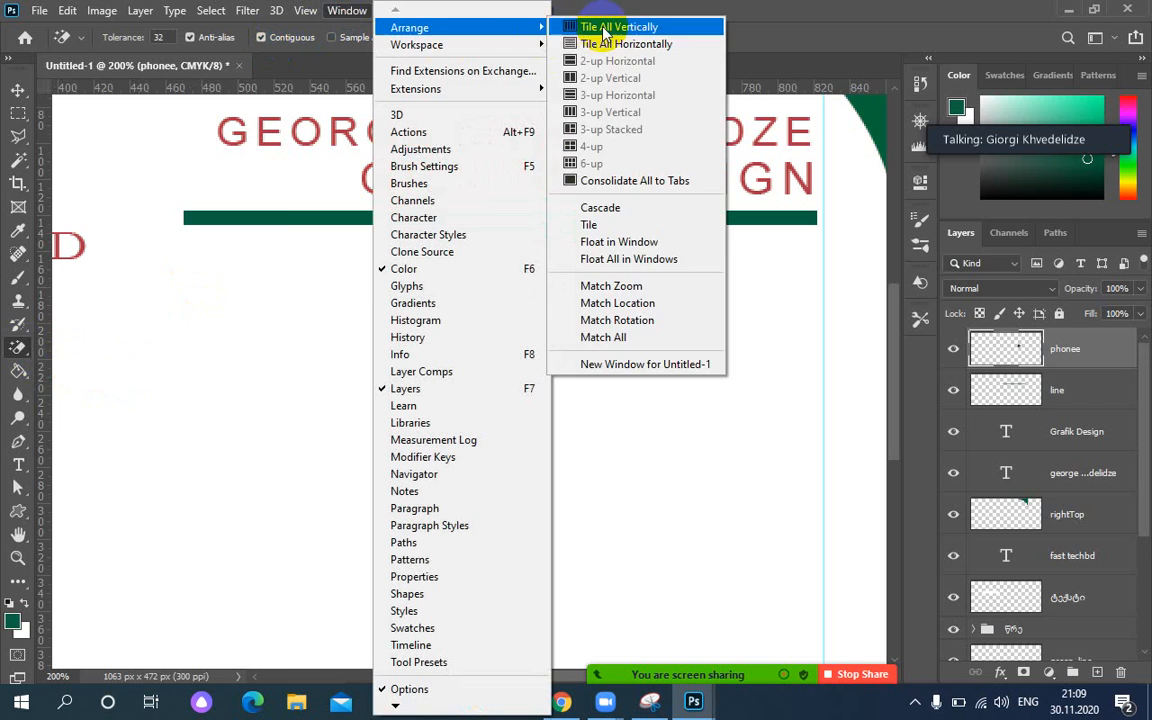
pyautogui.moveTo(644, 6); pyautogui.dragTo(425, 26)
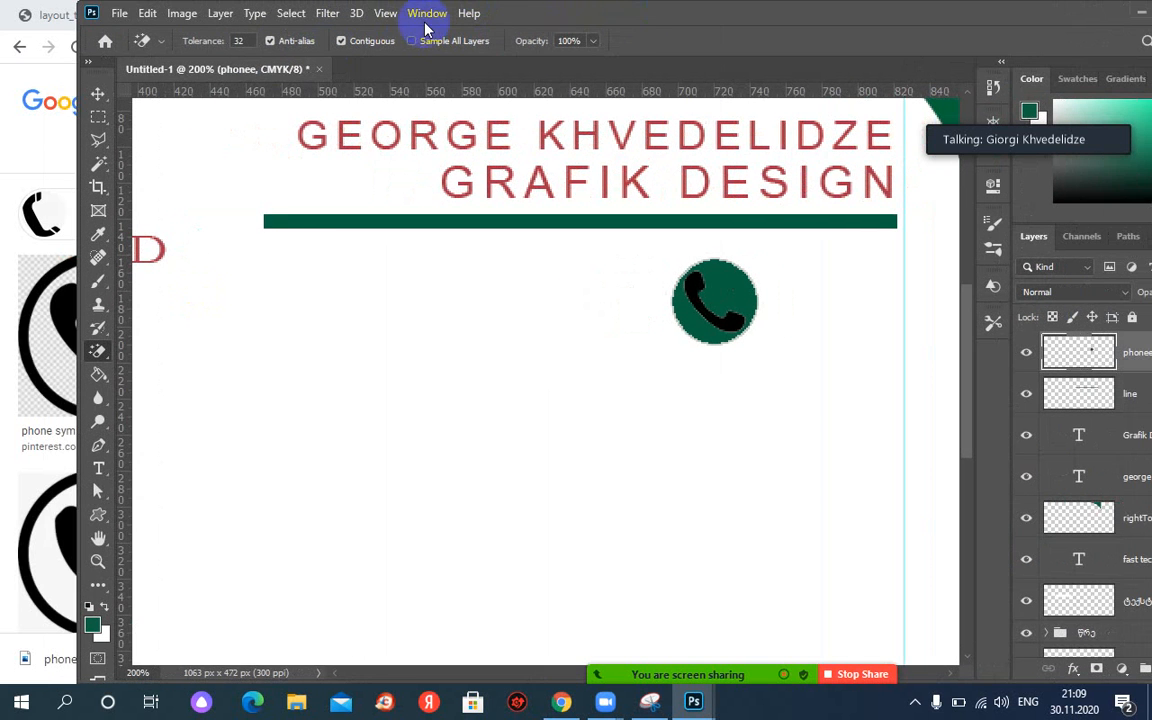
pyautogui.doubleClick(571, 13)
pyautogui.click(633, 310)
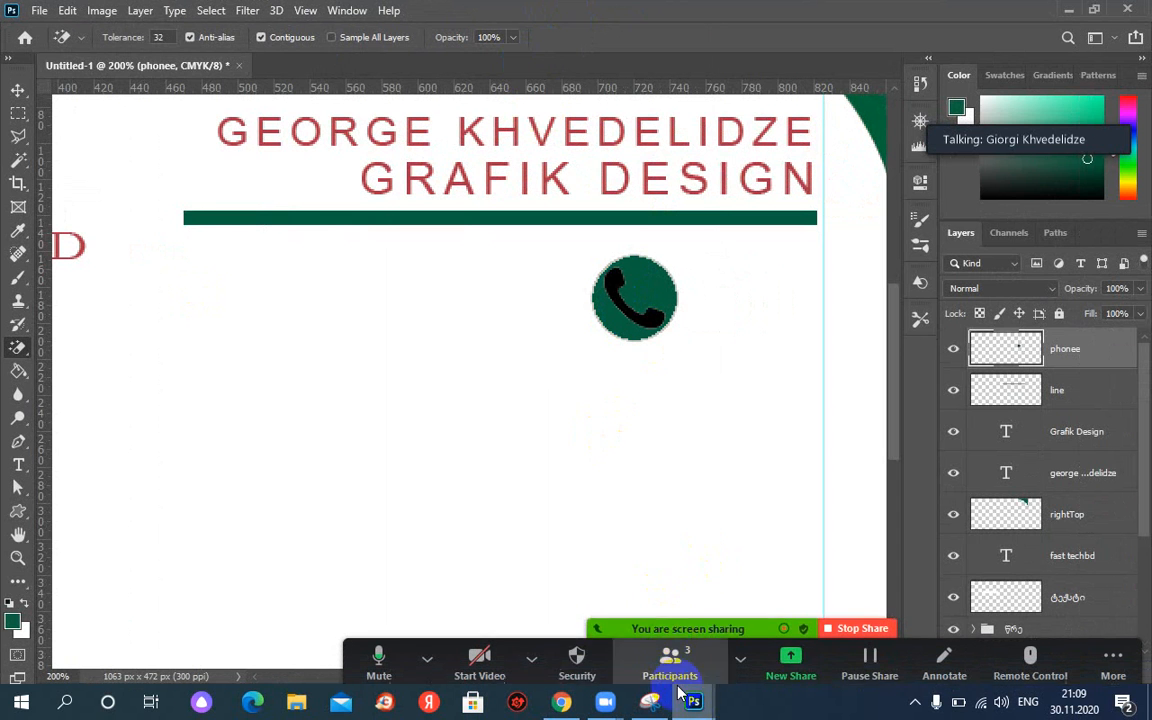
pyautogui.moveTo(693, 705)
pyautogui.click(762, 637)
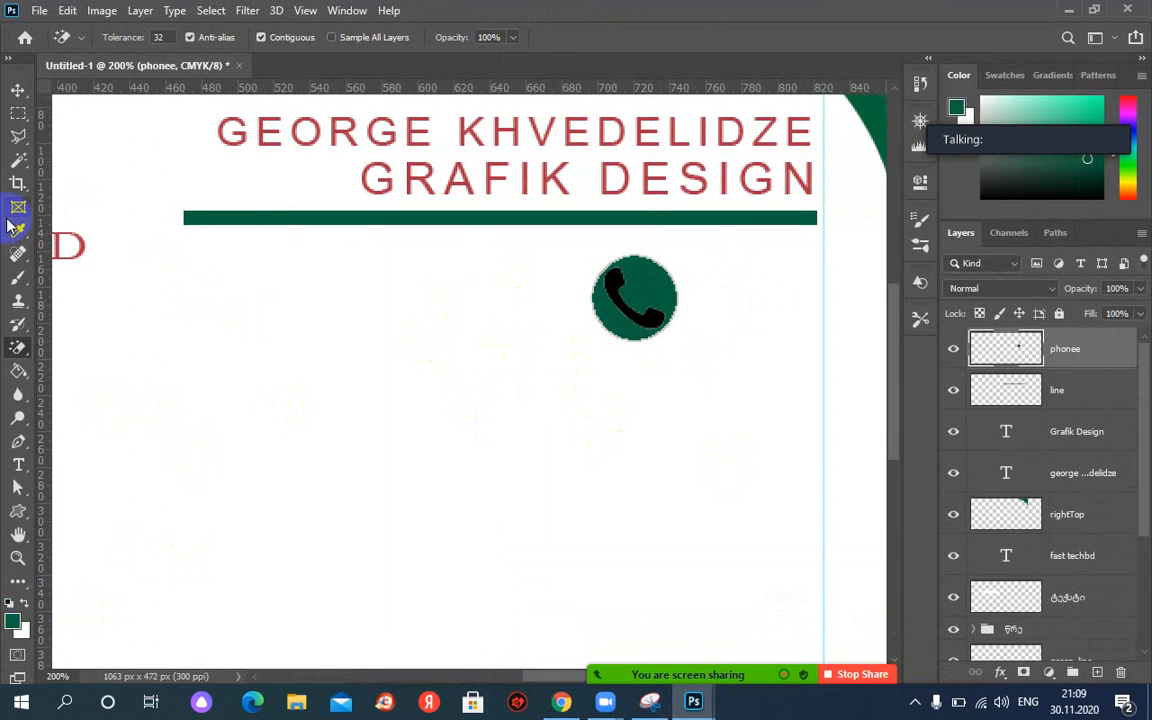
# Select the phone icon with the Magic Wand, zoom out, and float card.JPG in front.
pyautogui.click(18, 160)
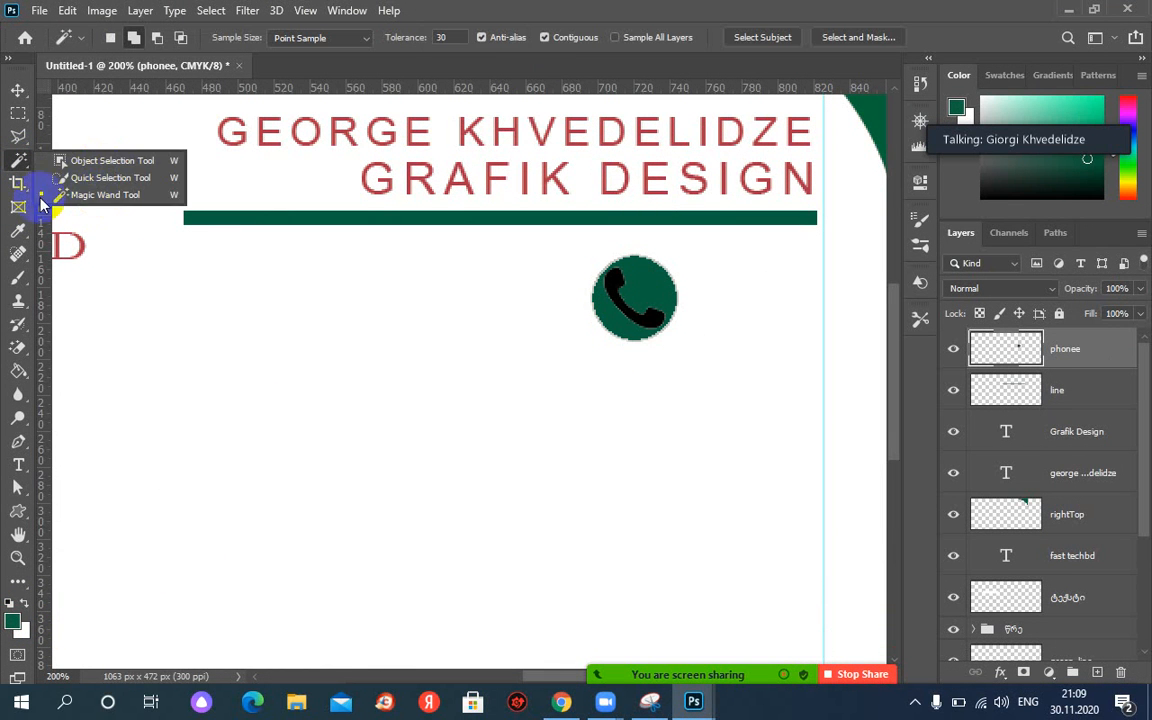
pyautogui.click(90, 194)
pyautogui.click(628, 283)
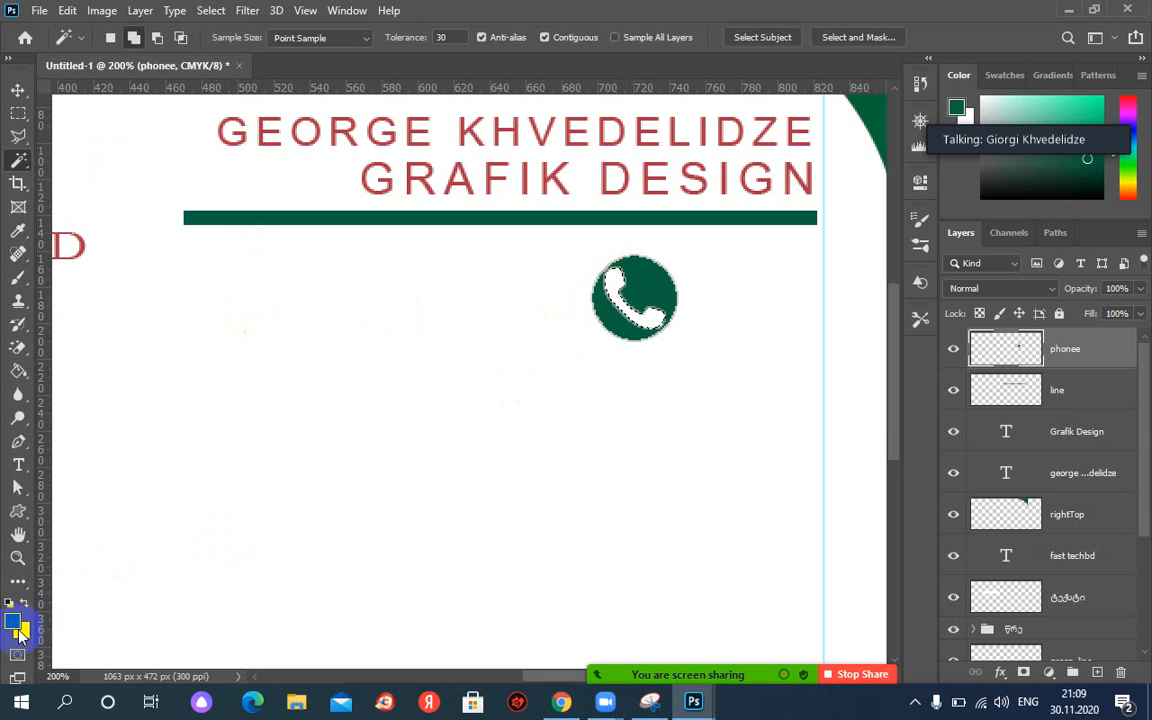
pyautogui.hotkey('ctrl', '-')
pyautogui.hotkey('ctrl', '-')
pyautogui.hotkey('ctrl', '-')
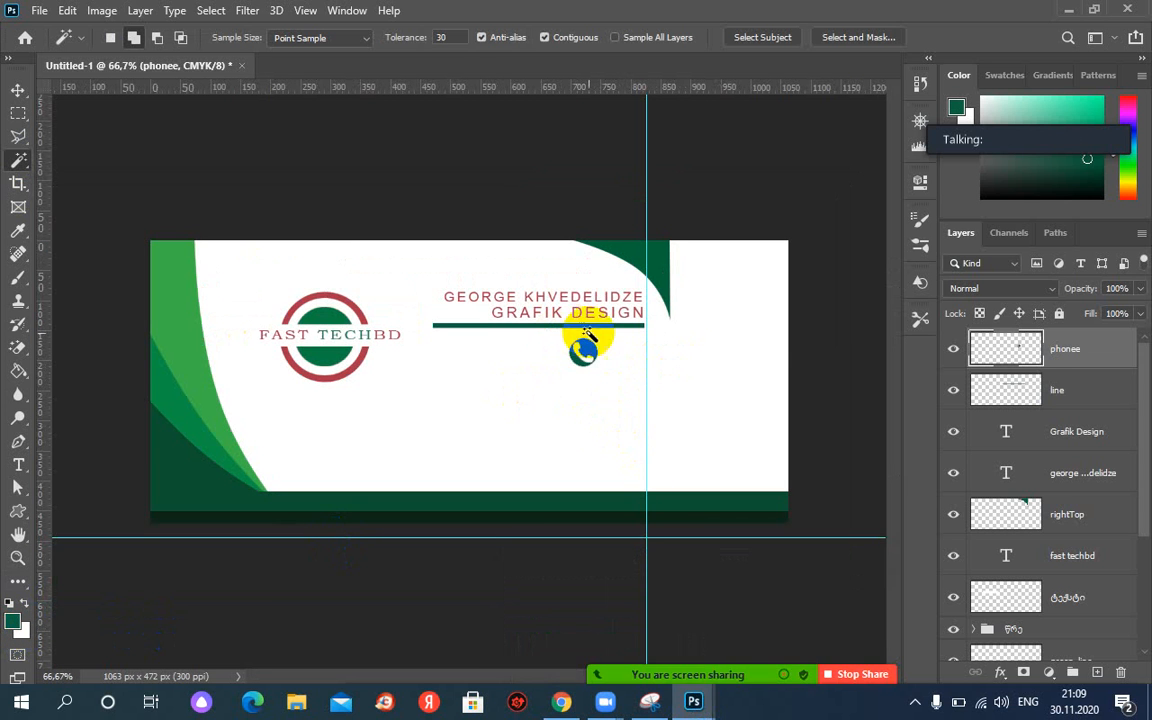
pyautogui.moveTo(693, 701)
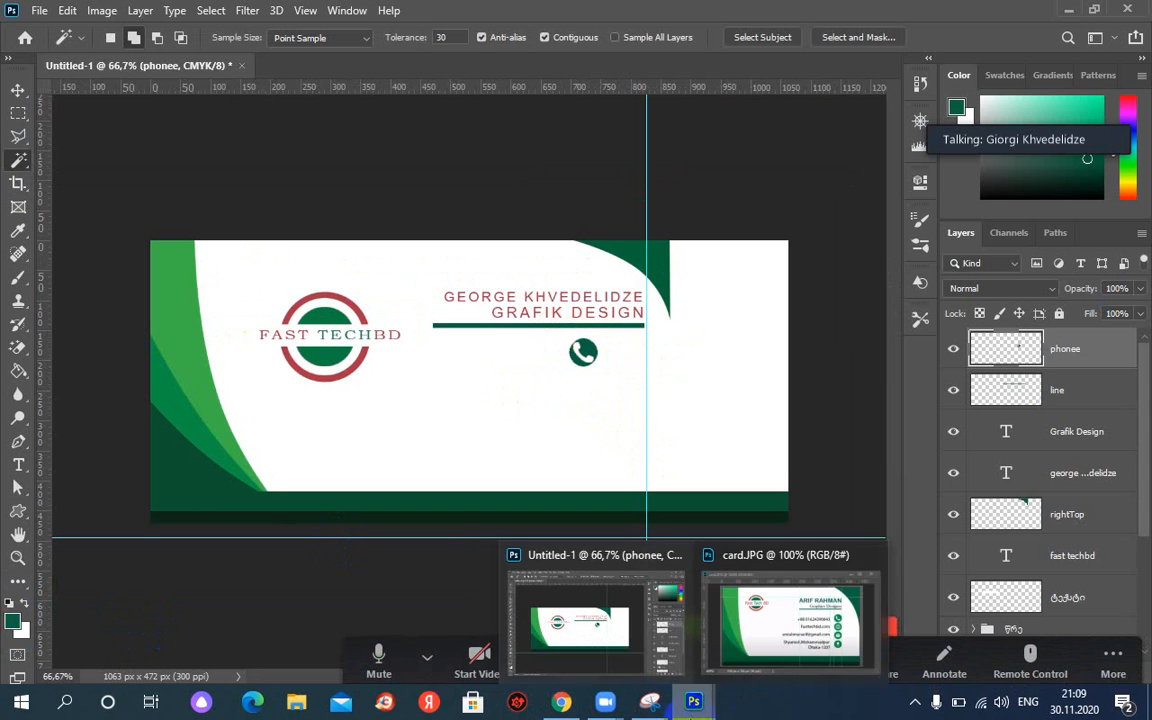
pyautogui.click(780, 635)
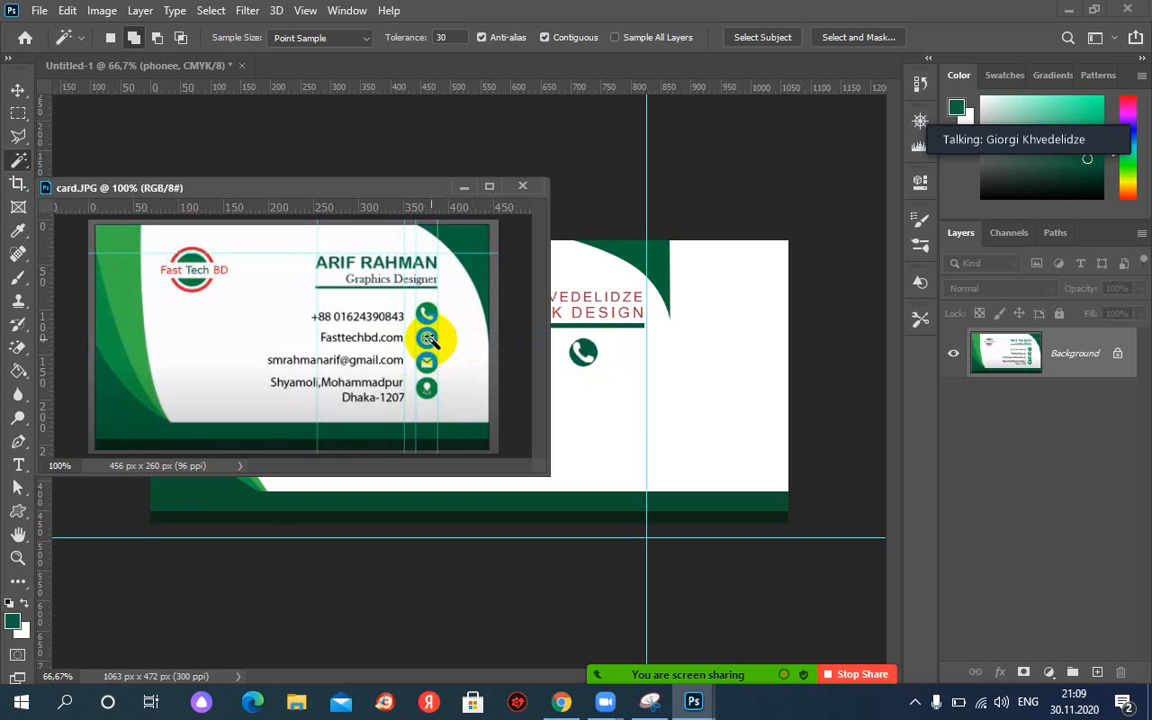
# Draw the Web globe custom shape as a path just below the phone icon.
pyautogui.click(22, 511)
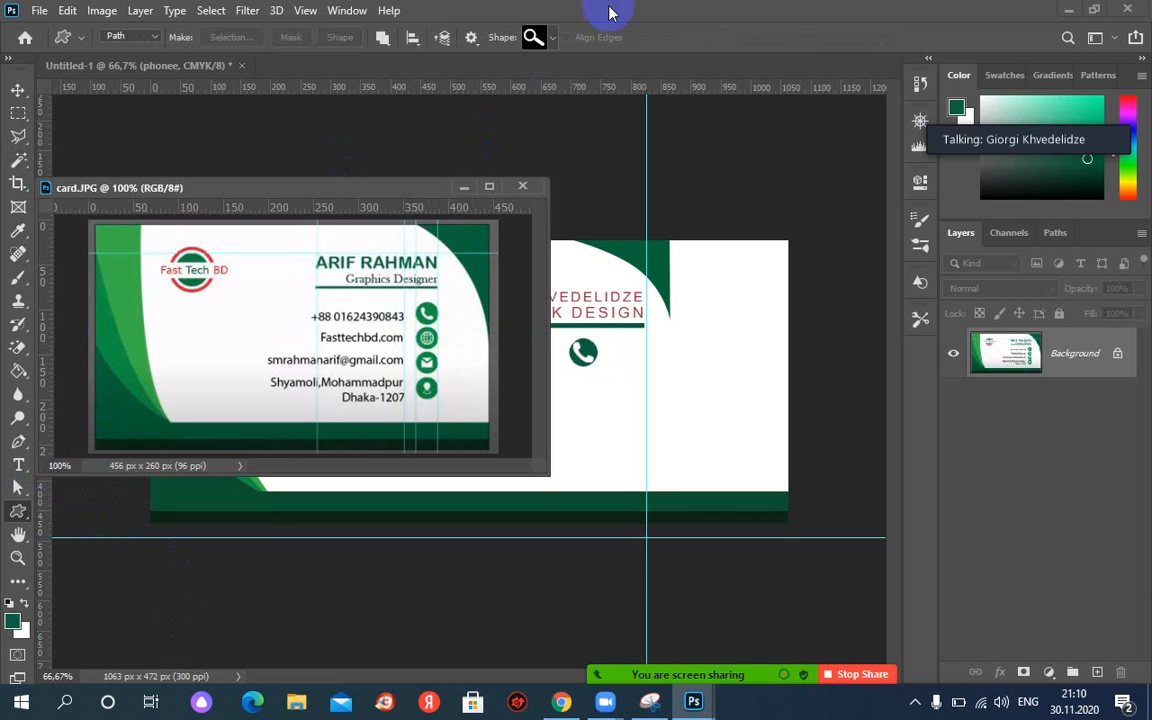
pyautogui.click(552, 39)
pyautogui.click(579, 255)
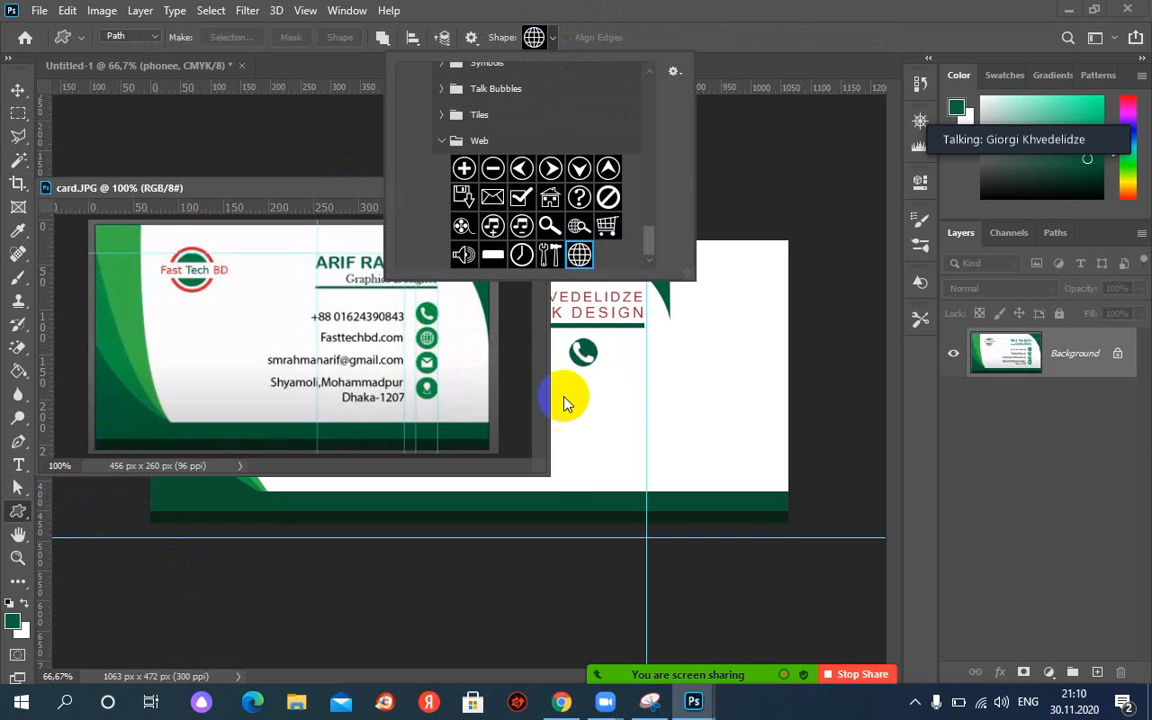
pyautogui.click(575, 390)
pyautogui.click(576, 386)
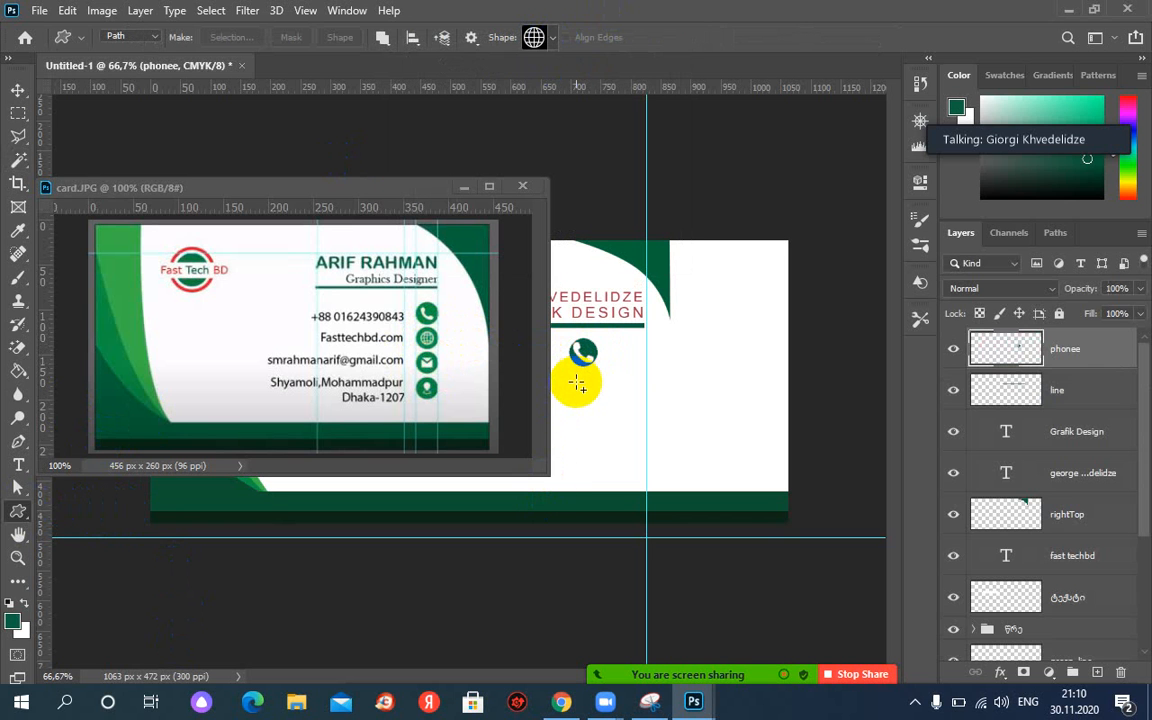
pyautogui.moveTo(576, 381)
pyautogui.mouseDown()
pyautogui.moveTo(603, 412)
pyautogui.moveTo(575, 397)
pyautogui.mouseUp()
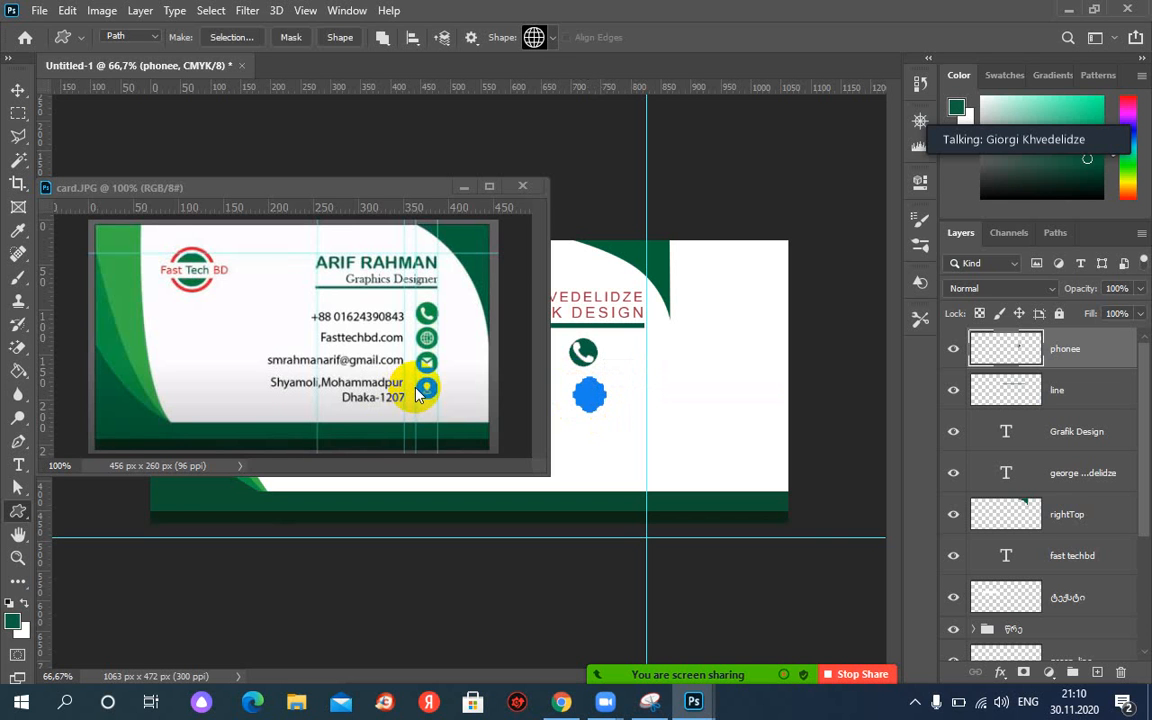
# Deselect the phonee layer and select the globe path with Path Selection.
pyautogui.click(17, 91)
pyautogui.click(617, 434)
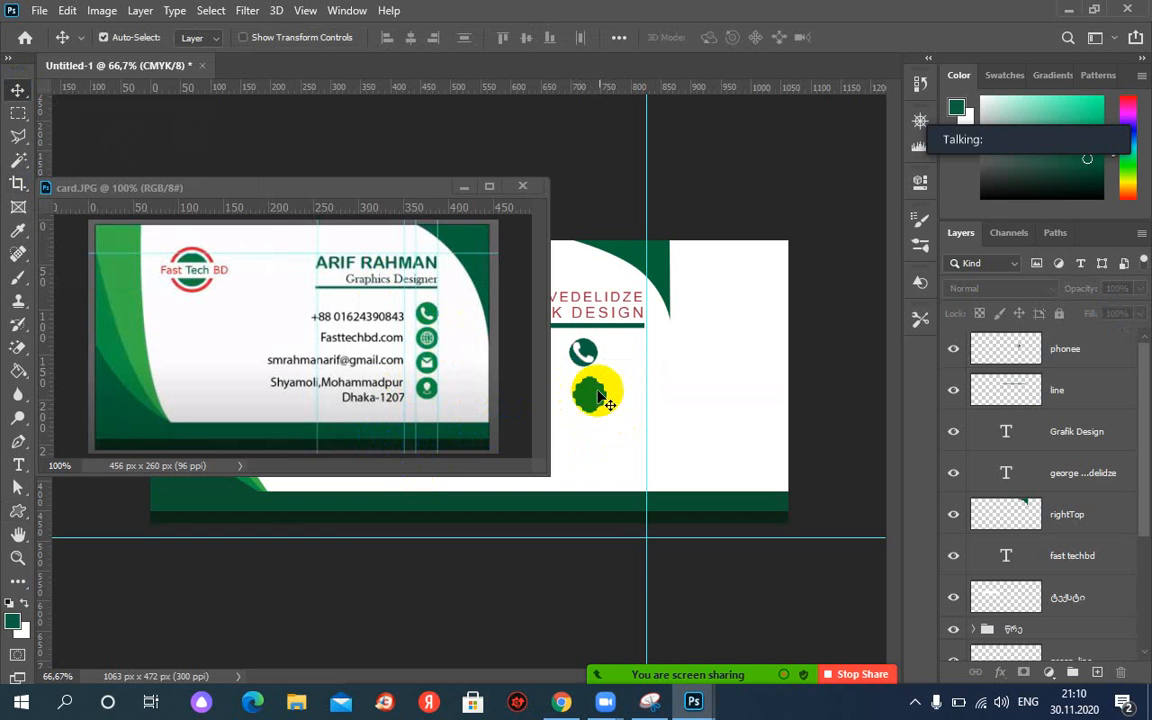
pyautogui.moveTo(598, 398); pyautogui.dragTo(604, 401)
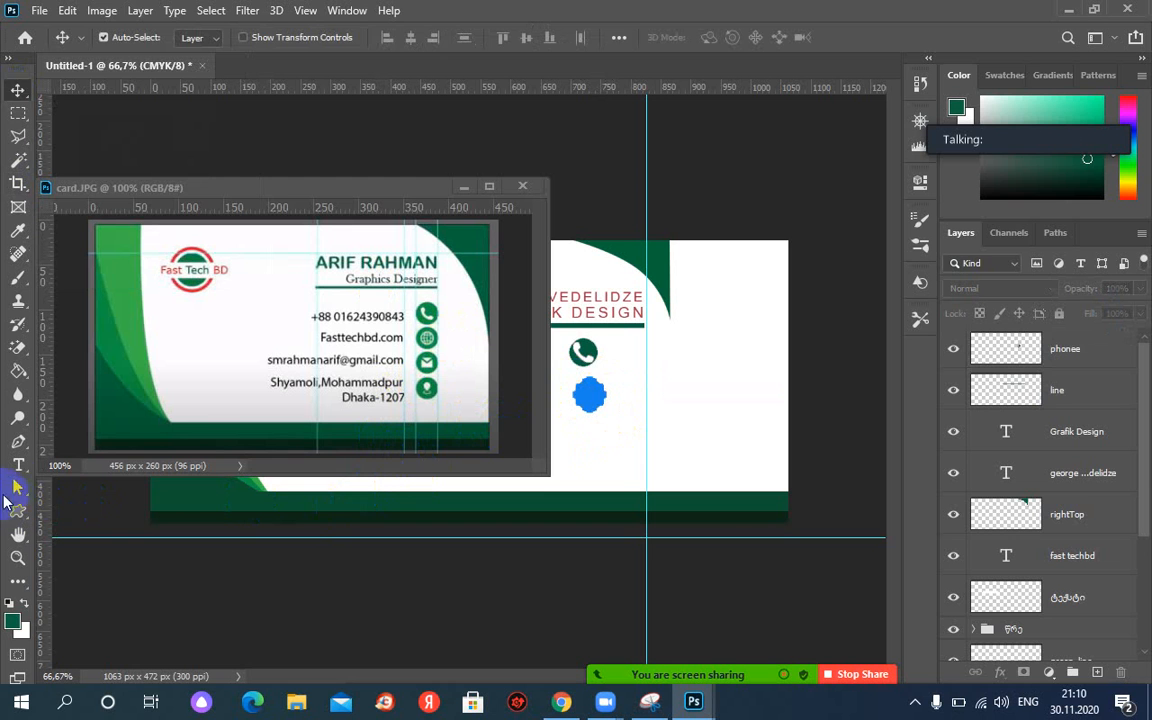
pyautogui.click(17, 487)
pyautogui.click(600, 402)
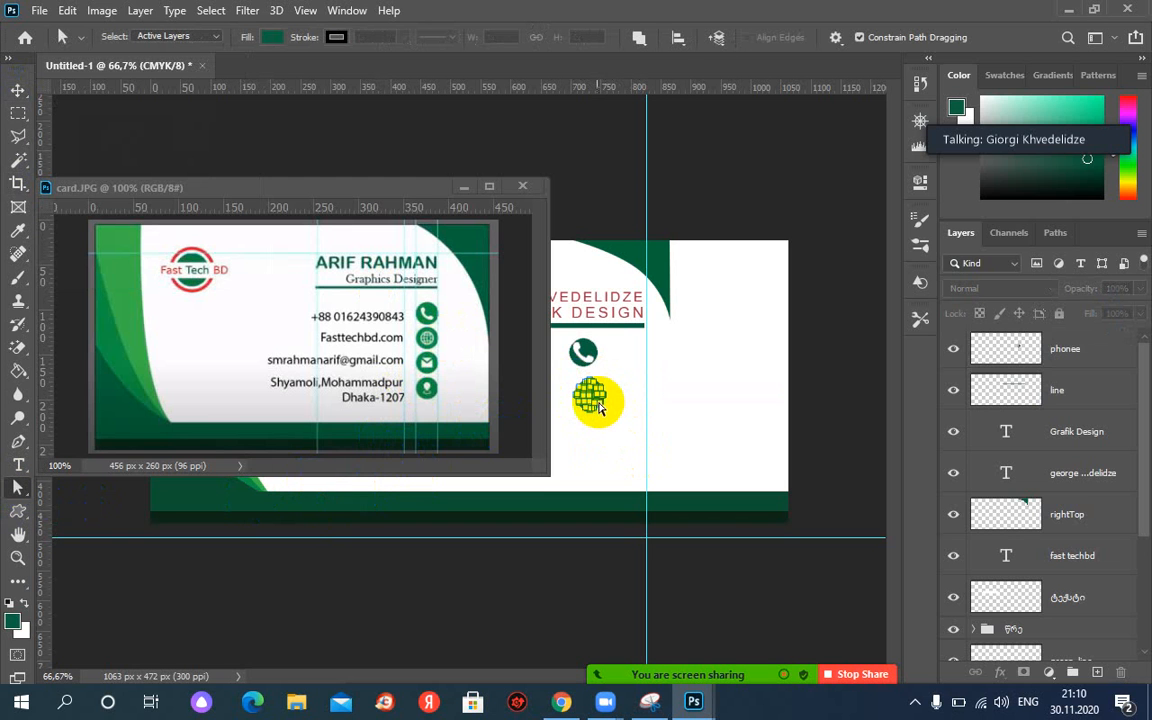
pyautogui.moveTo(1009, 232); pyautogui.dragTo(882, 238)
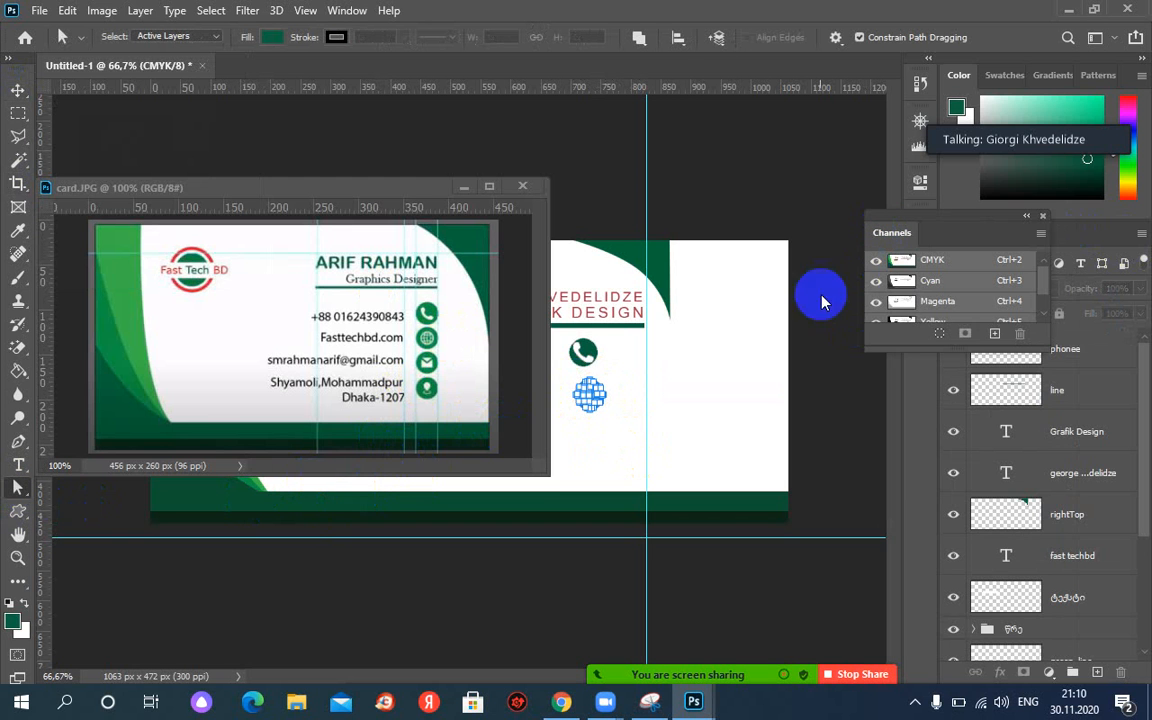
# Turn the globe Work Path into a selection from the Paths panel.
pyautogui.click(1042, 216)
pyautogui.click(1001, 236)
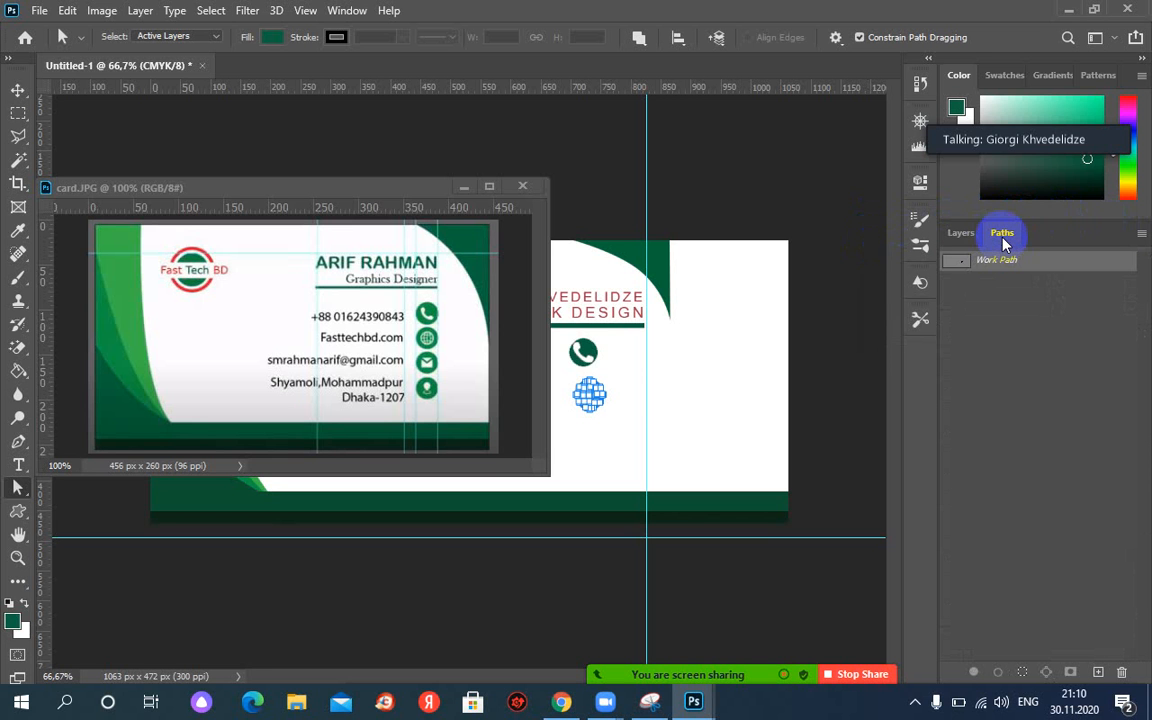
pyautogui.rightClick(995, 263)
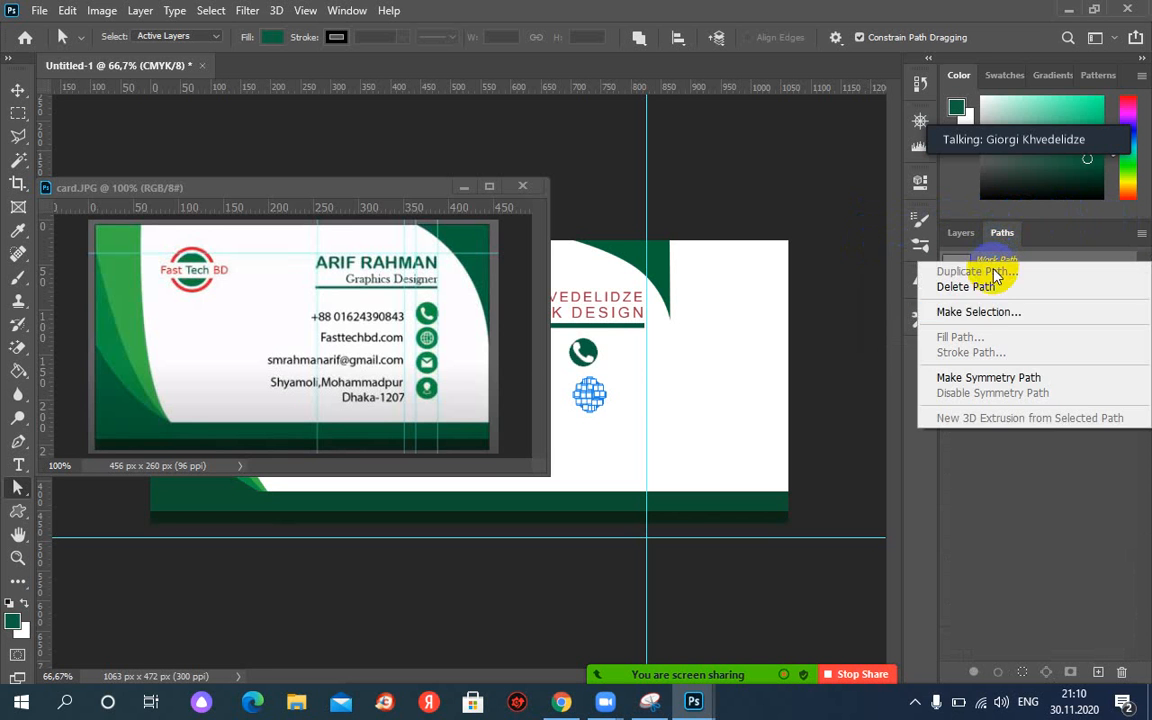
pyautogui.click(962, 311)
pyautogui.click(656, 170)
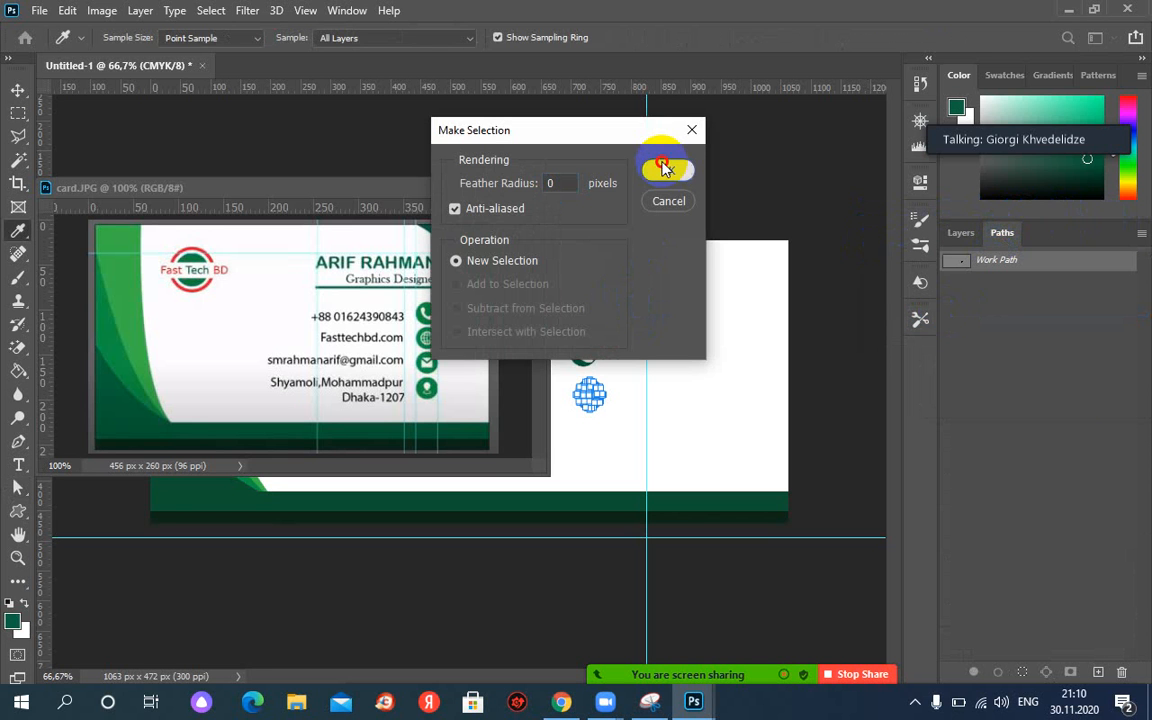
pyautogui.click(650, 275)
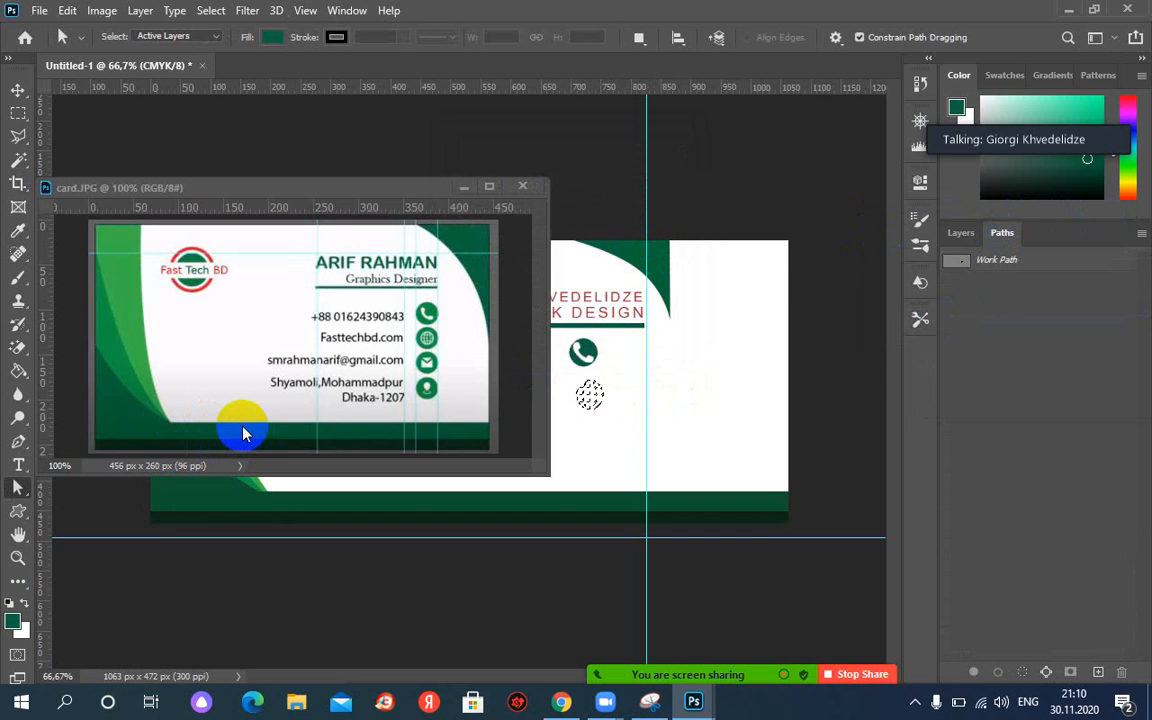
# Add Layer 2 for the dark-green globe and select it with the Move tool.
pyautogui.click(962, 234)
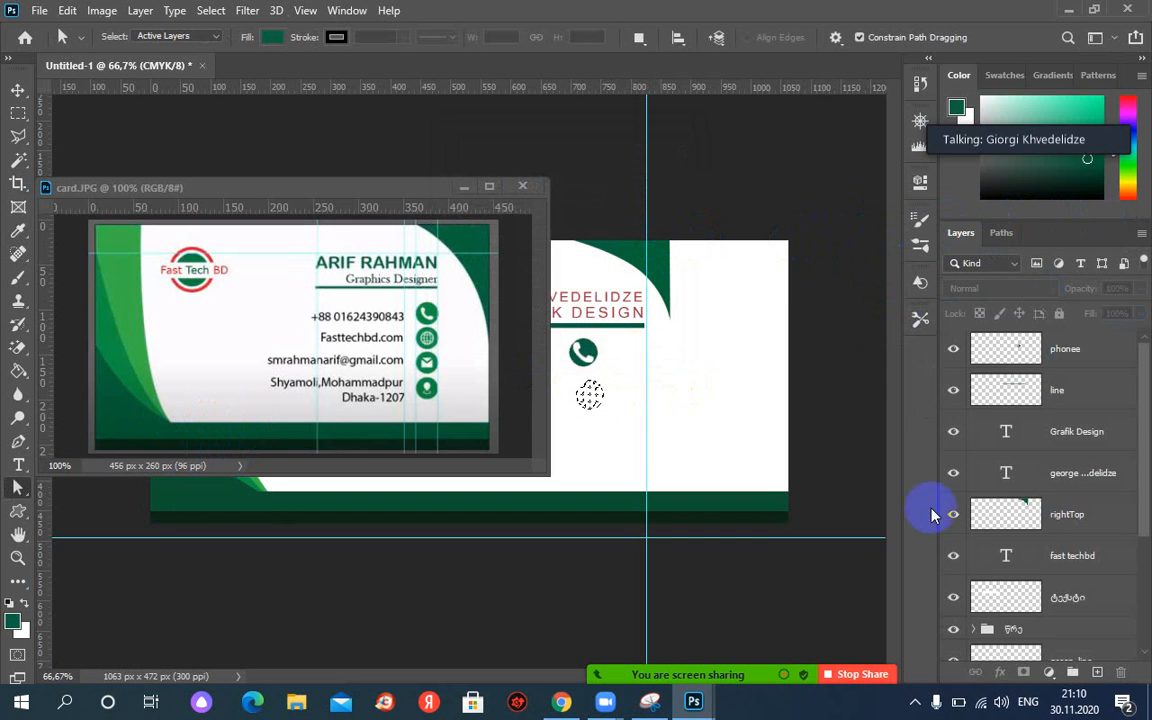
pyautogui.click(1099, 675)
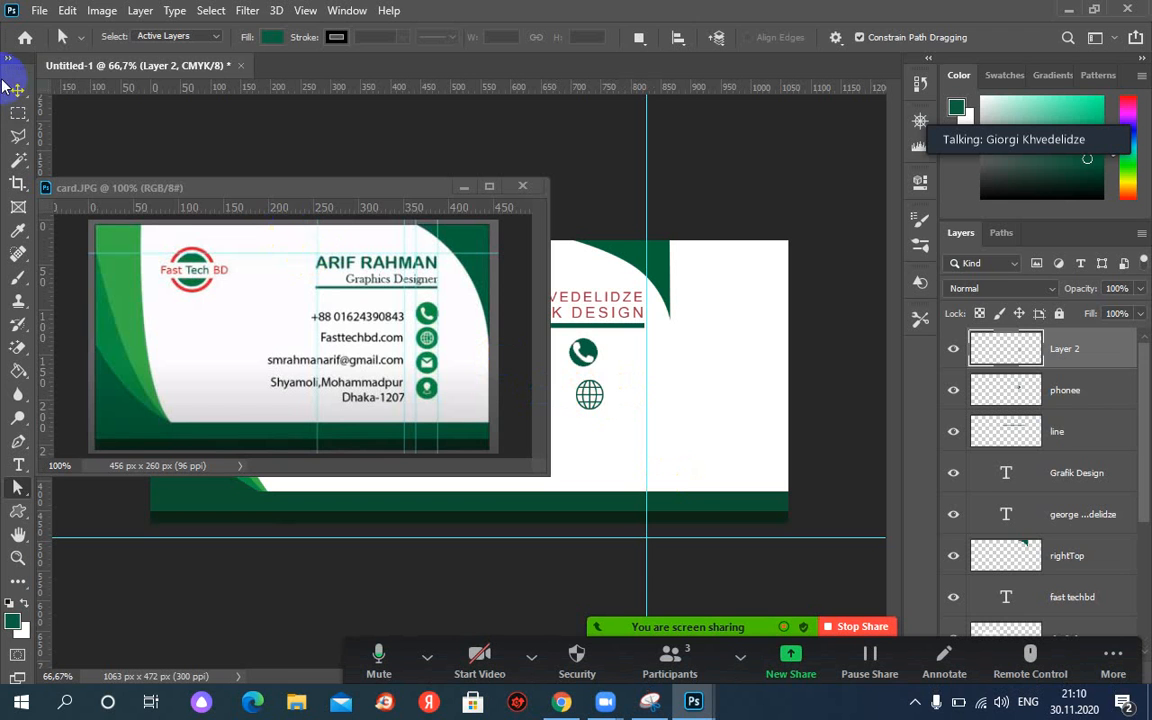
pyautogui.press('v')
pyautogui.click(590, 396)
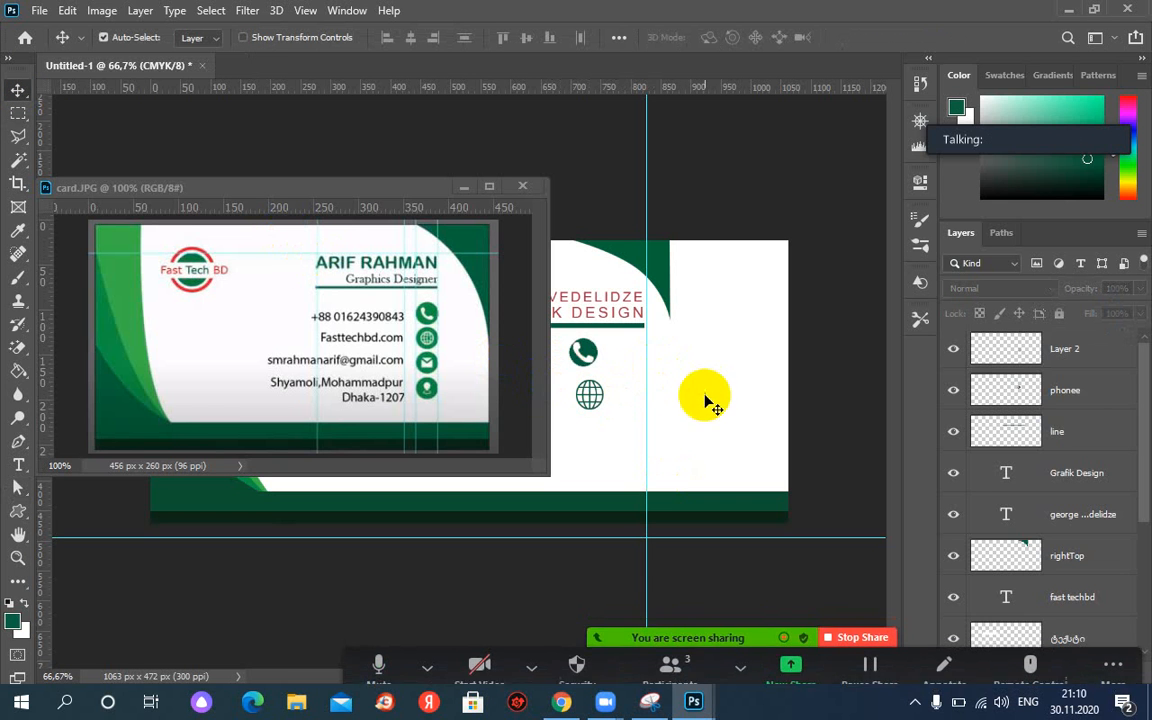
pyautogui.click(600, 398)
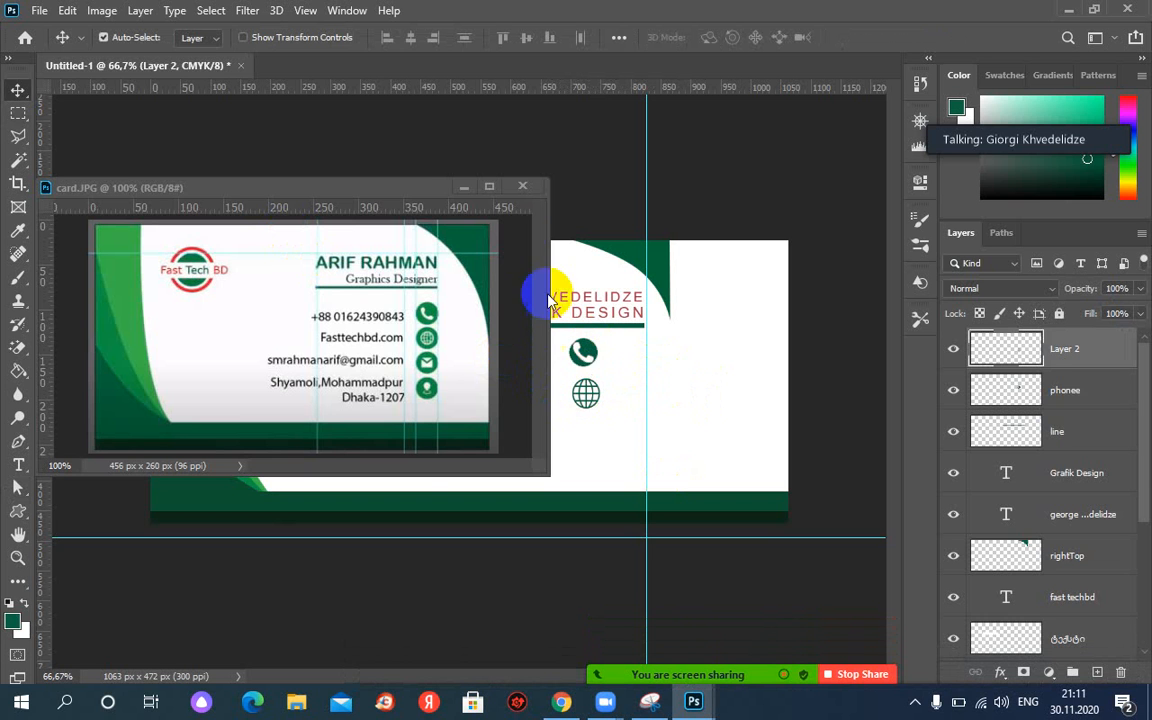
# Minimize the card.JPG reference and draw an elliptical selection around the globe icon.
pyautogui.click(463, 188)
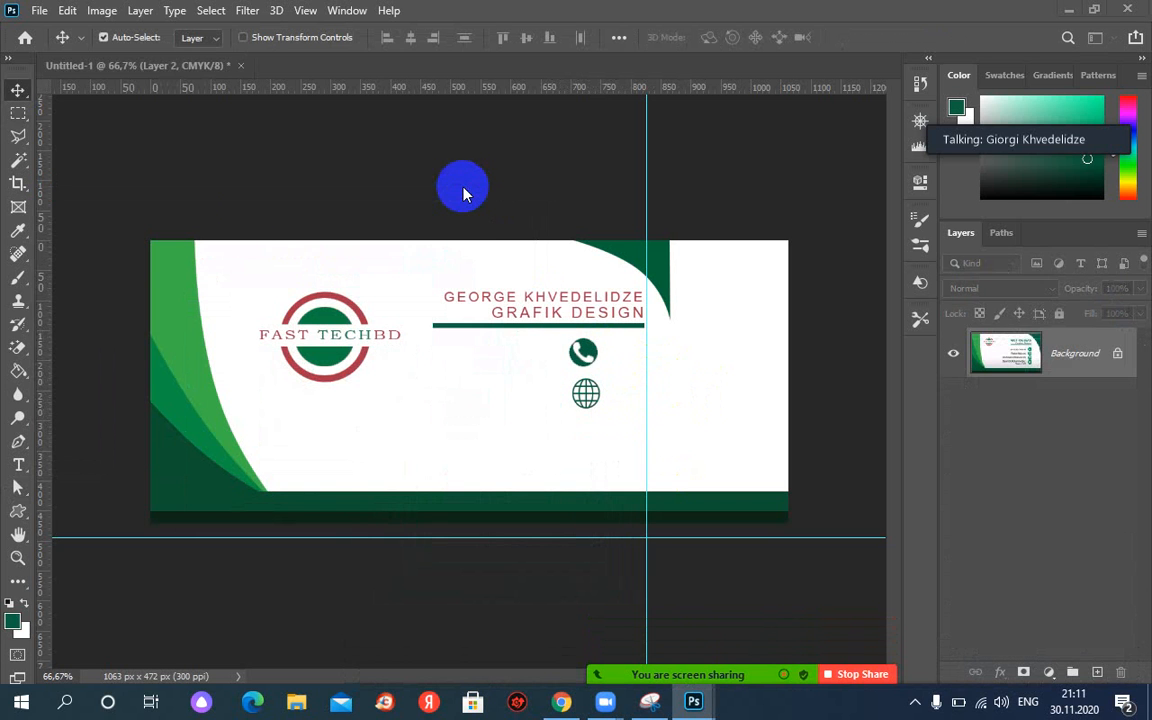
pyautogui.click(18, 115)
pyautogui.moveTo(18, 115); pyautogui.dragTo(40, 131)
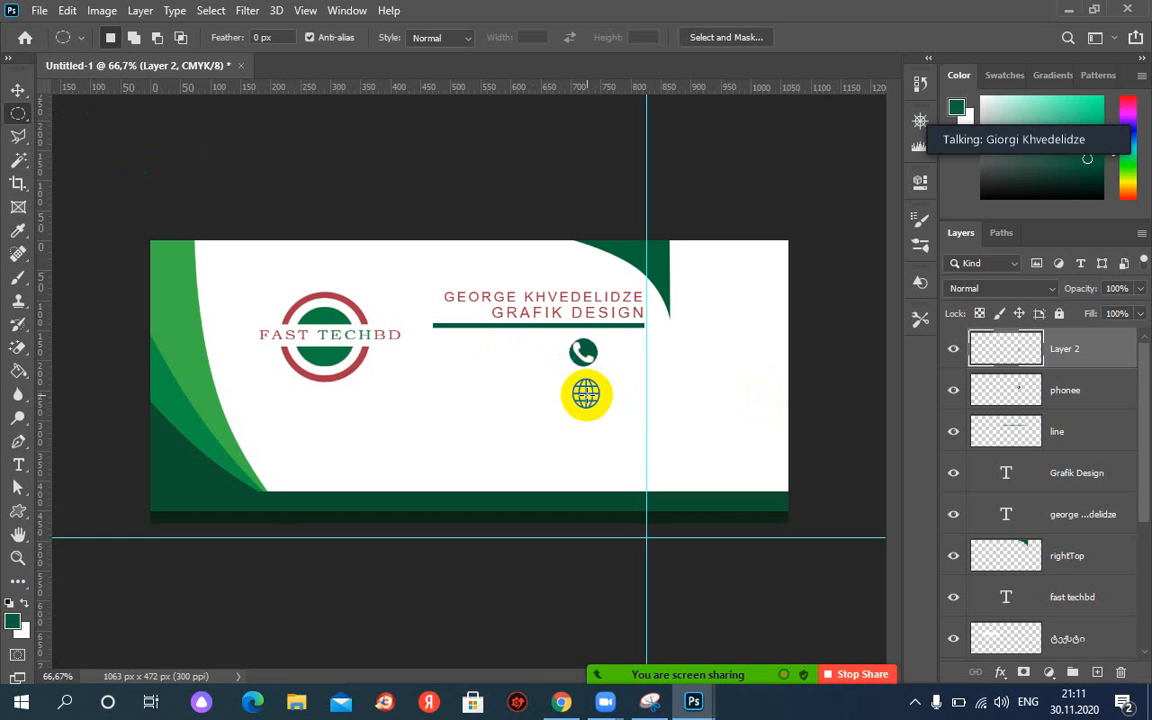
pyautogui.moveTo(587, 396); pyautogui.dragTo(559, 375)
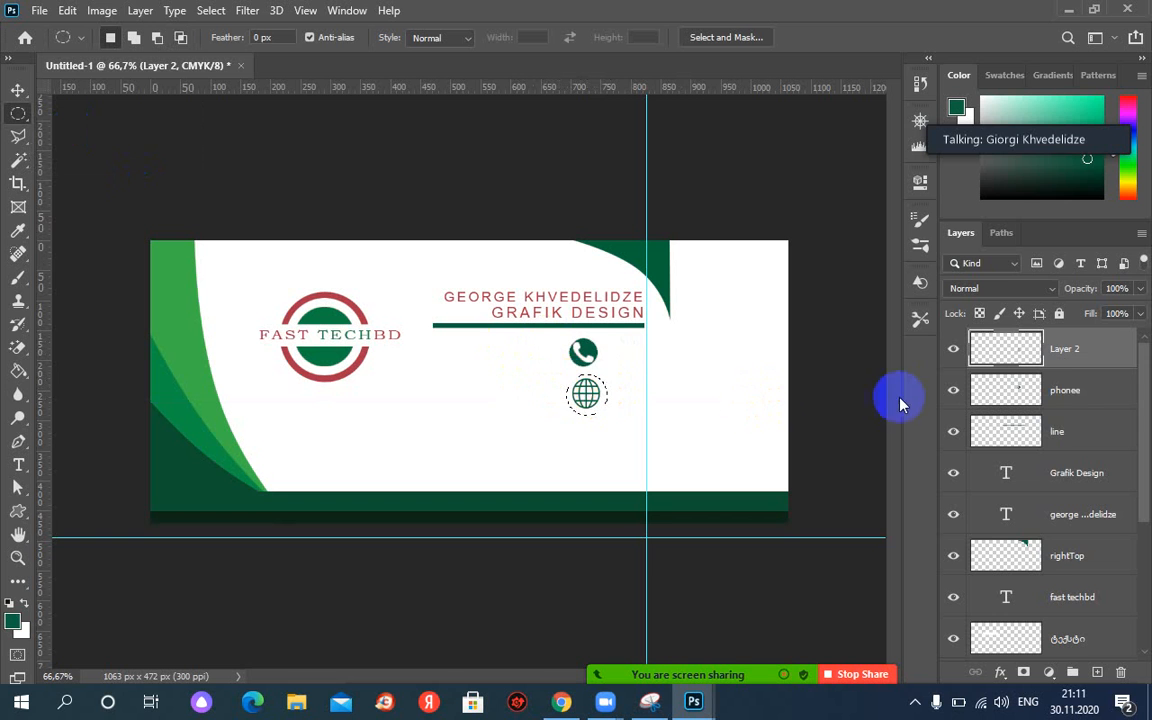
# Add Layer 3 and set the foreground colour to purple #620d63, checking the layer's visibility.
pyautogui.click(1098, 672)
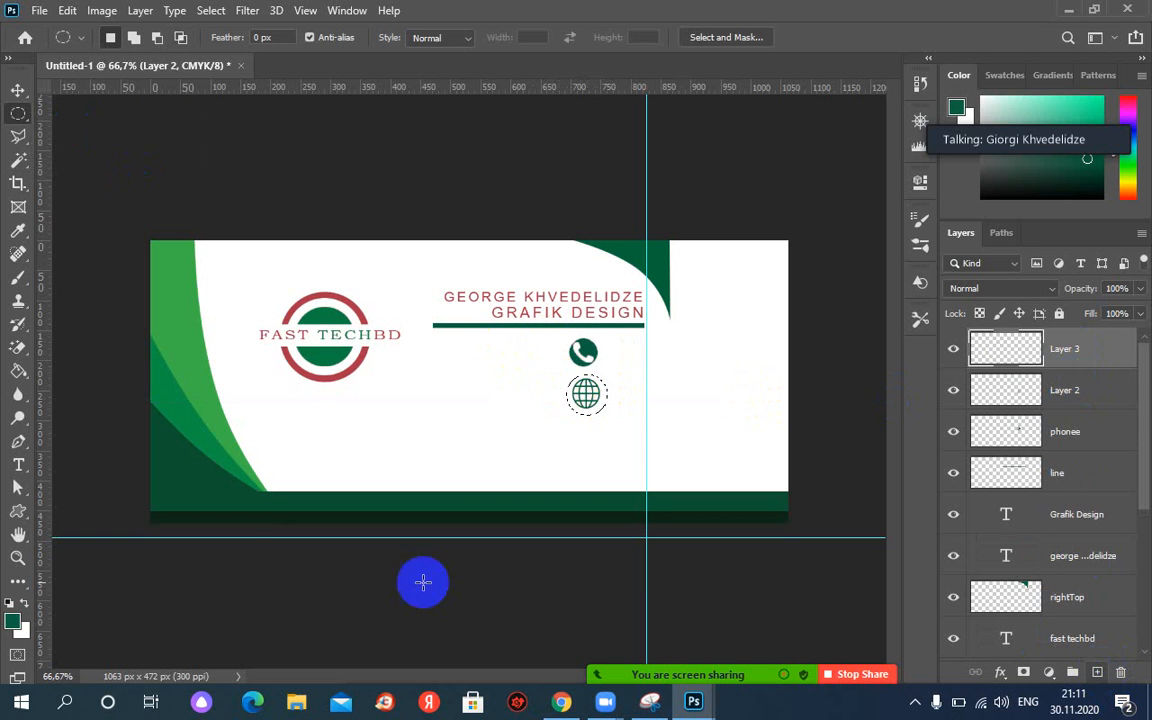
pyautogui.click(13, 622)
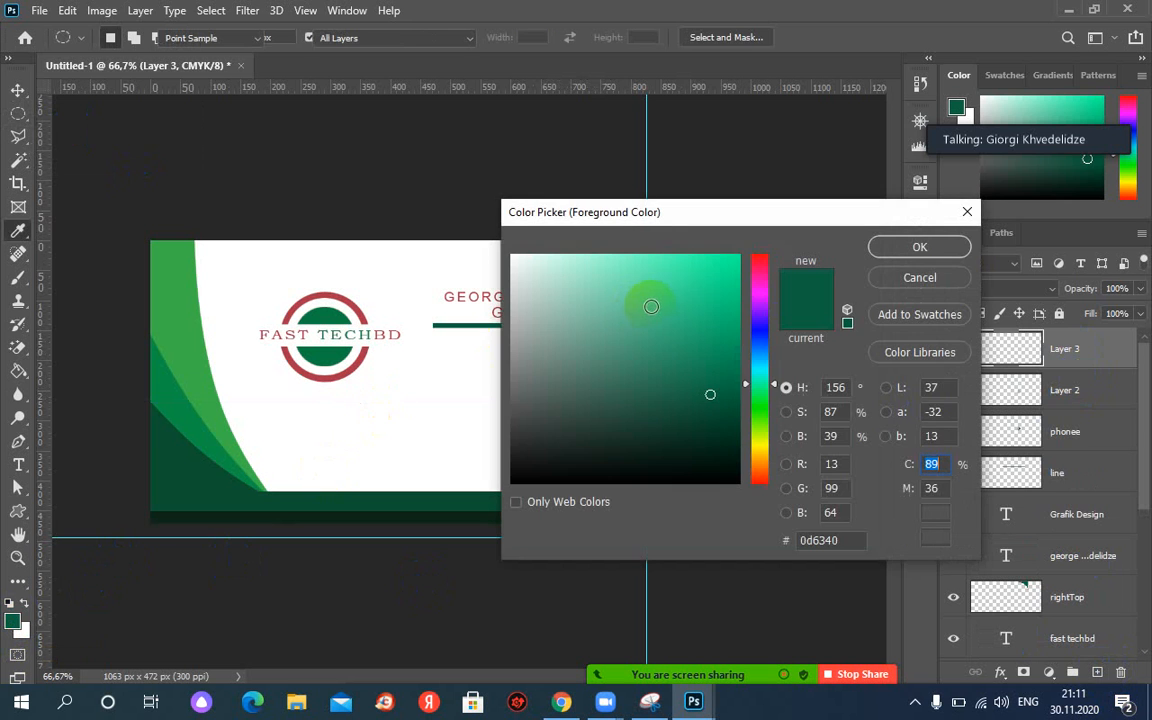
pyautogui.click(758, 296)
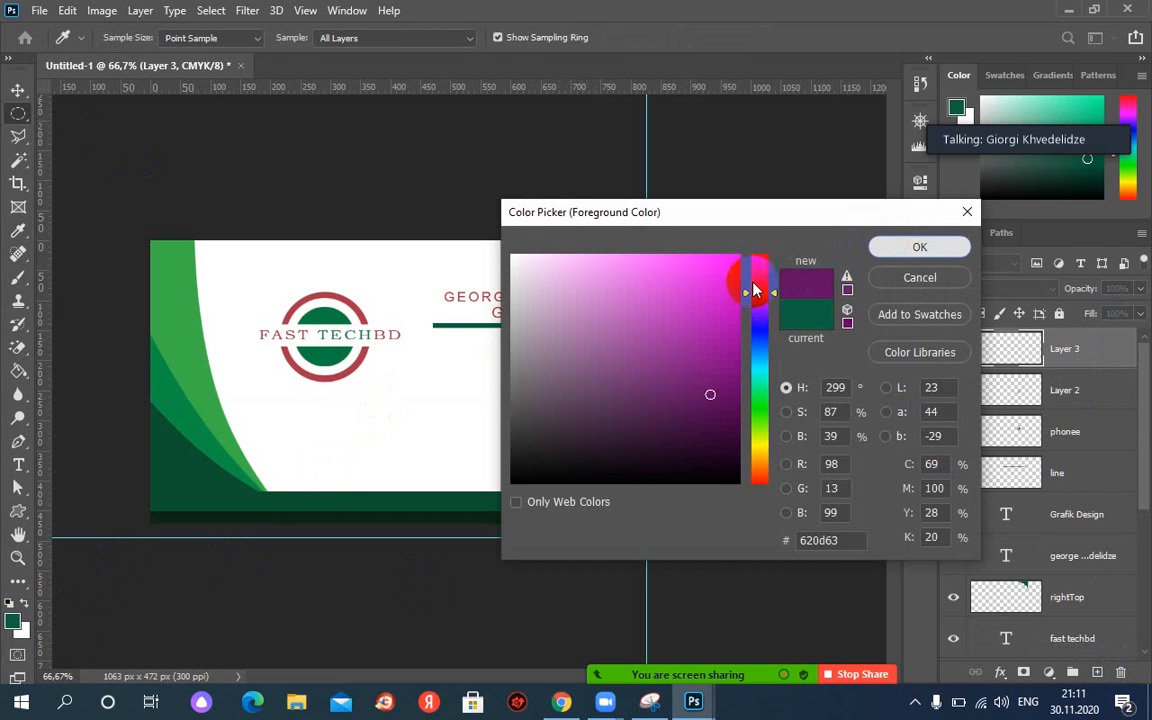
pyautogui.press('Return')
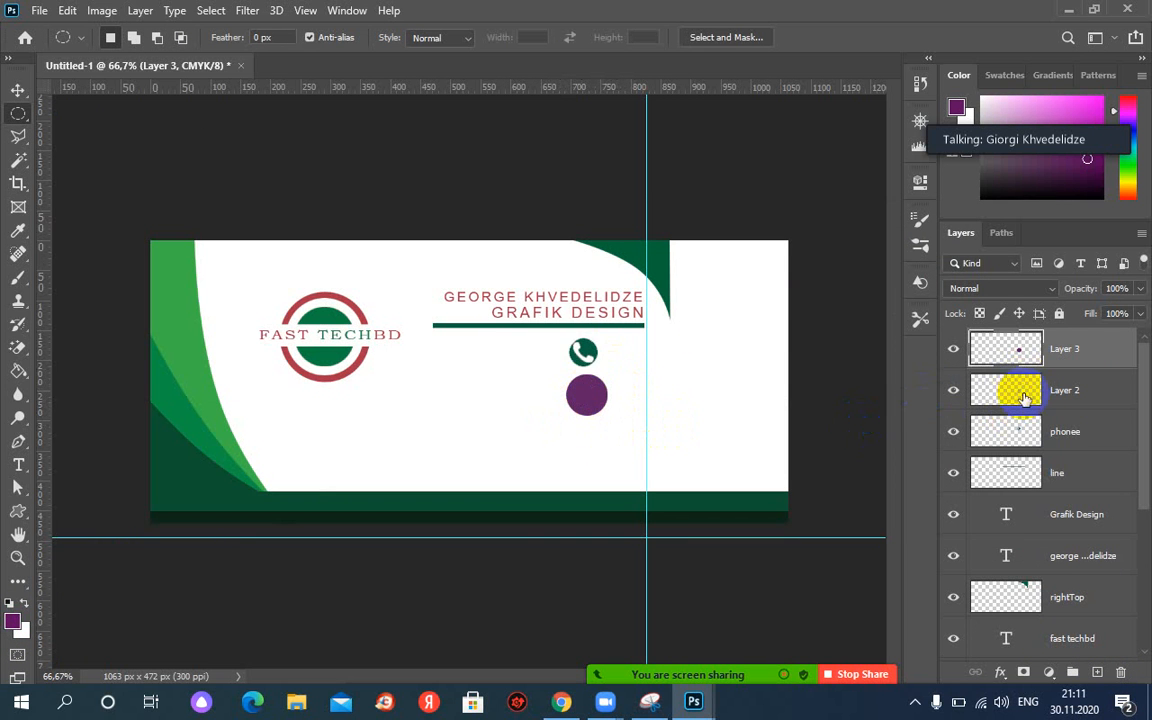
pyautogui.click(952, 355)
pyautogui.click(951, 350)
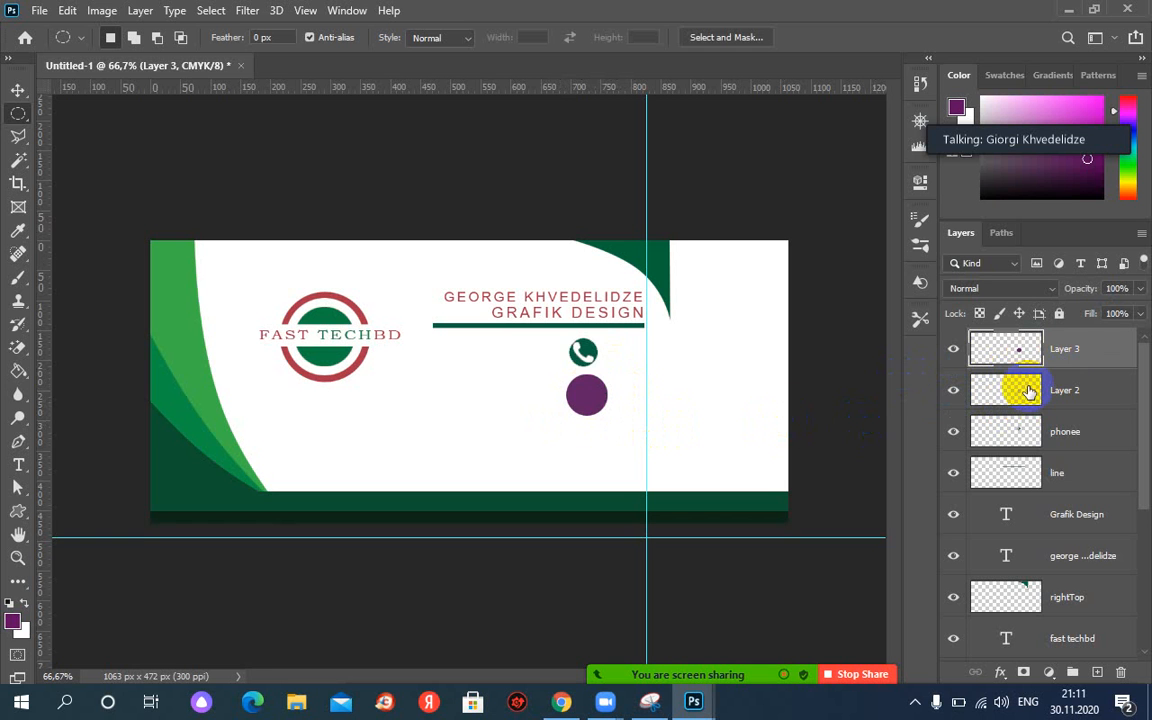
# Move Layer 3 below Layer 2, turn the globe Work Path into a selection, then deselect.
pyautogui.moveTo(1010, 355); pyautogui.dragTo(1080, 398)
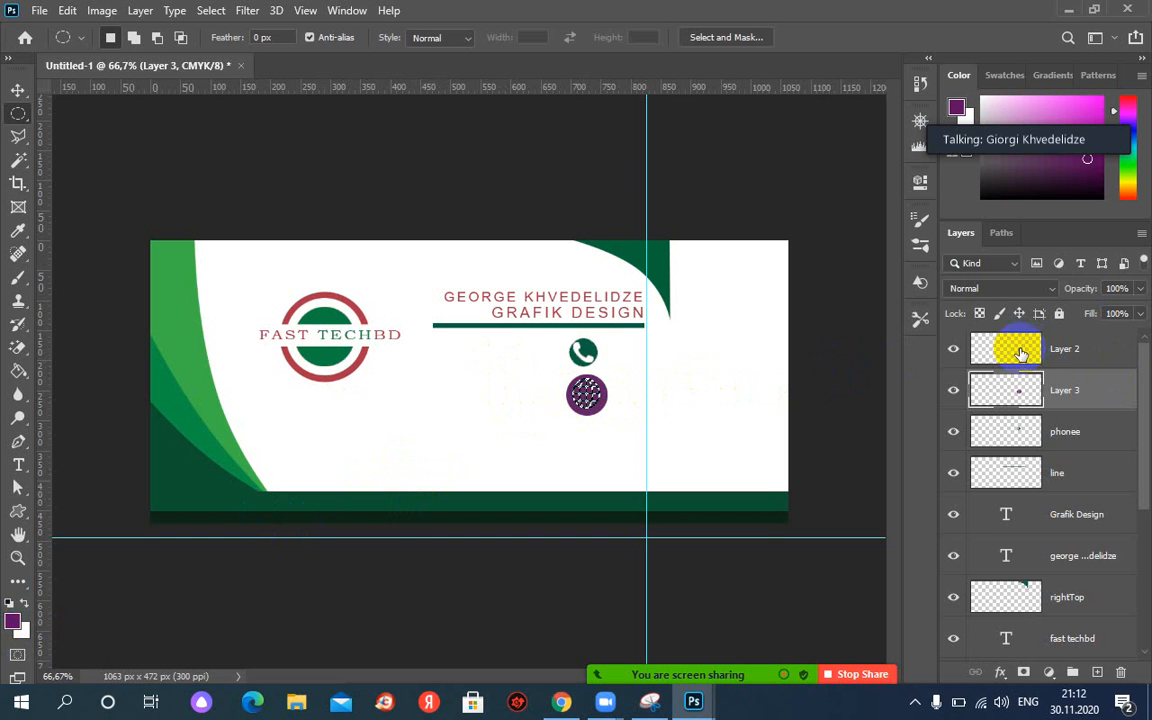
pyautogui.click(1001, 232)
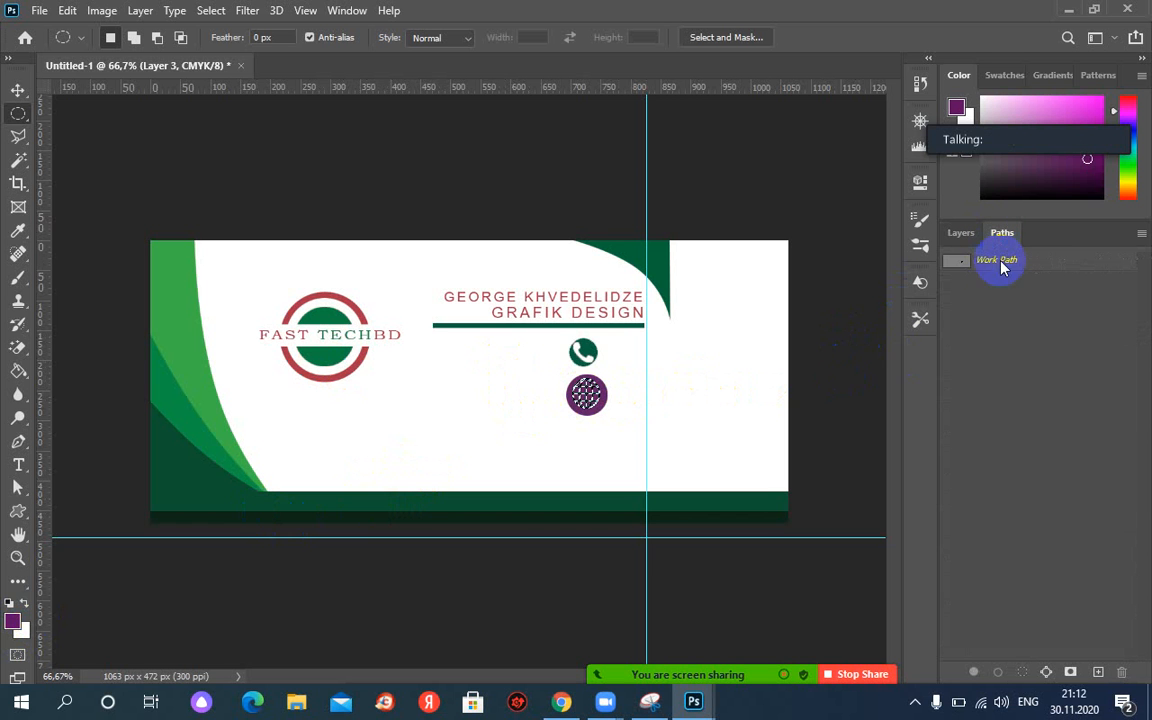
pyautogui.rightClick(996, 266)
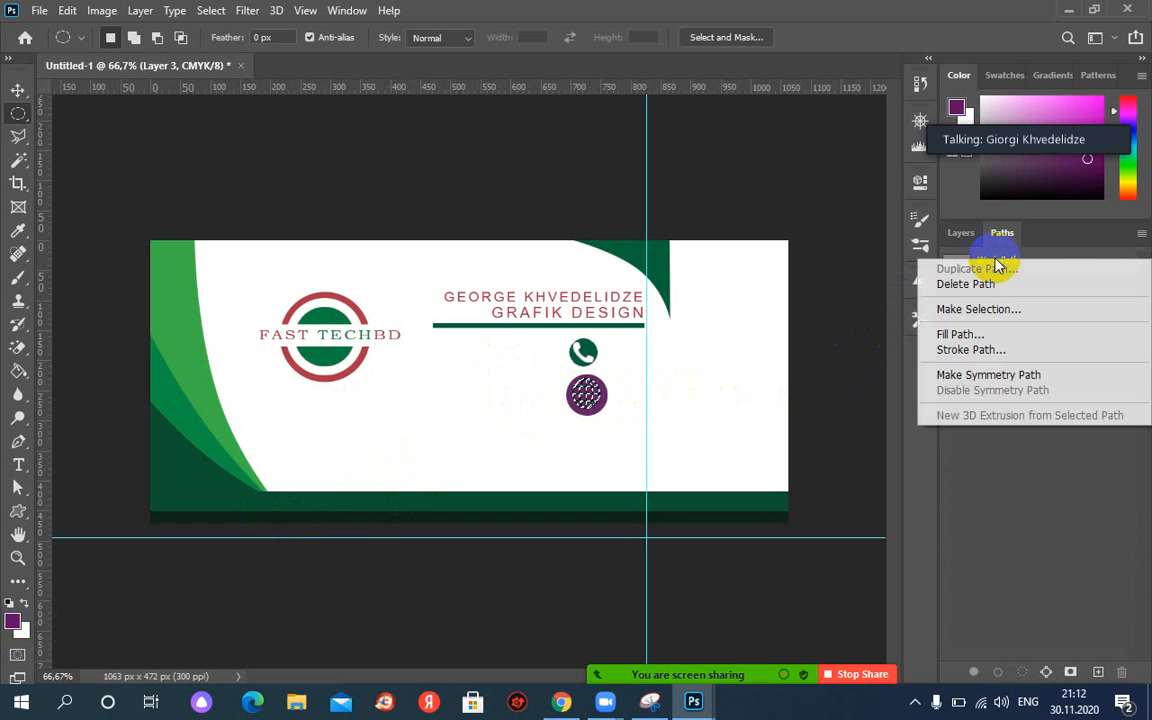
pyautogui.click(980, 311)
pyautogui.click(665, 171)
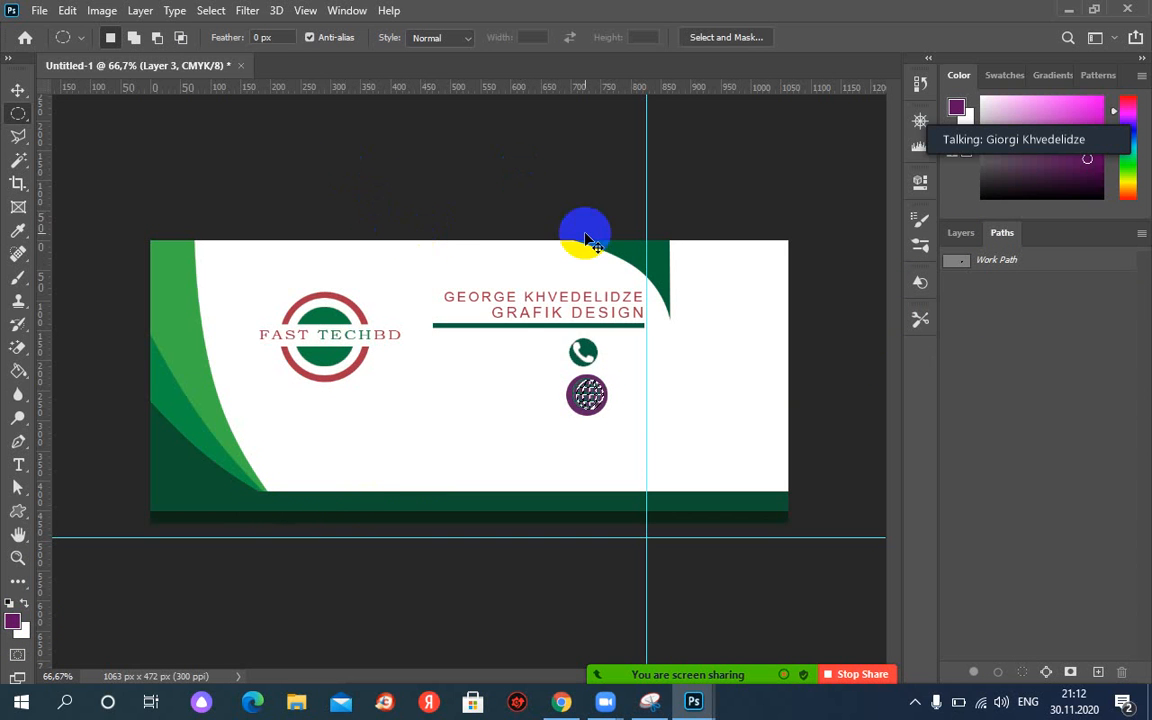
pyautogui.hotkey('ctrl', 'd')
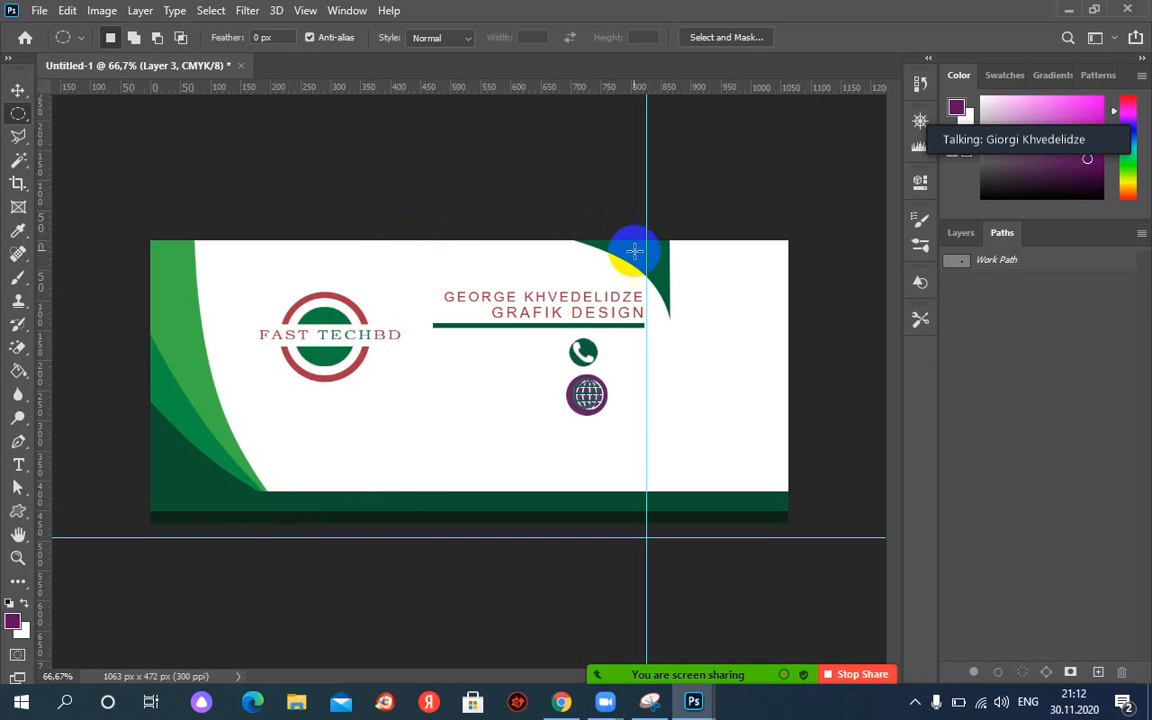
# Try moving the globe icon, undo the move, and make Layer 3 active.
pyautogui.click(19, 90)
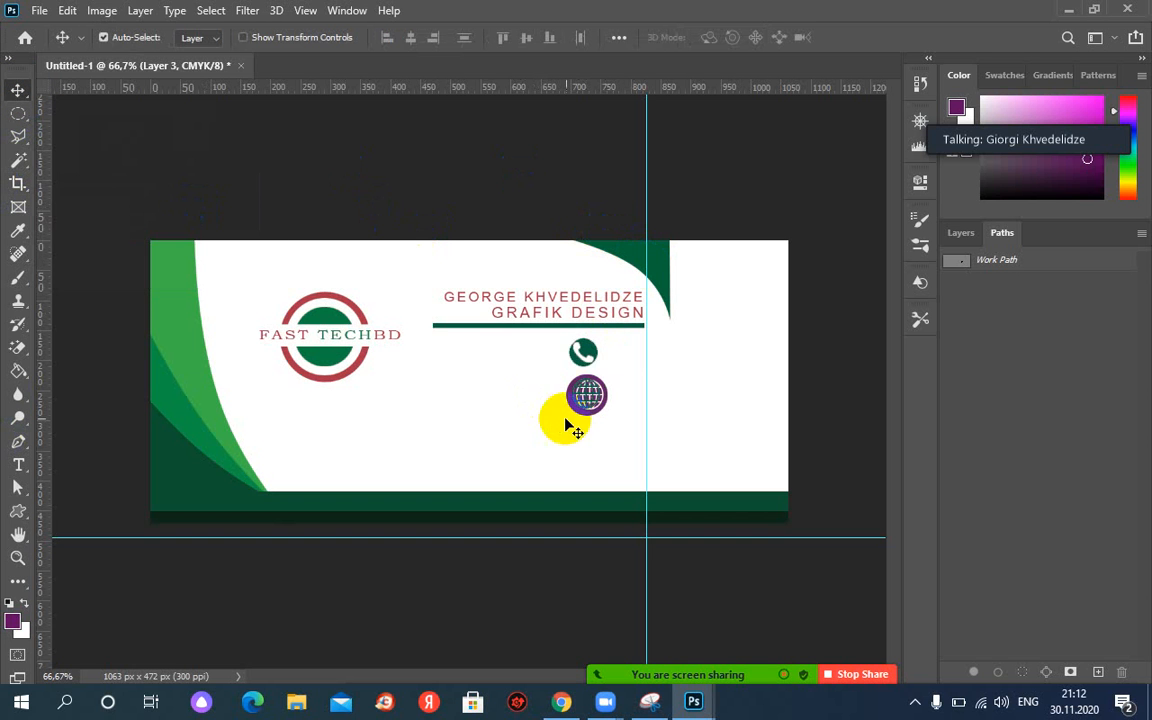
pyautogui.moveTo(577, 397); pyautogui.dragTo(602, 414)
pyautogui.hotkey('ctrl', 'z')
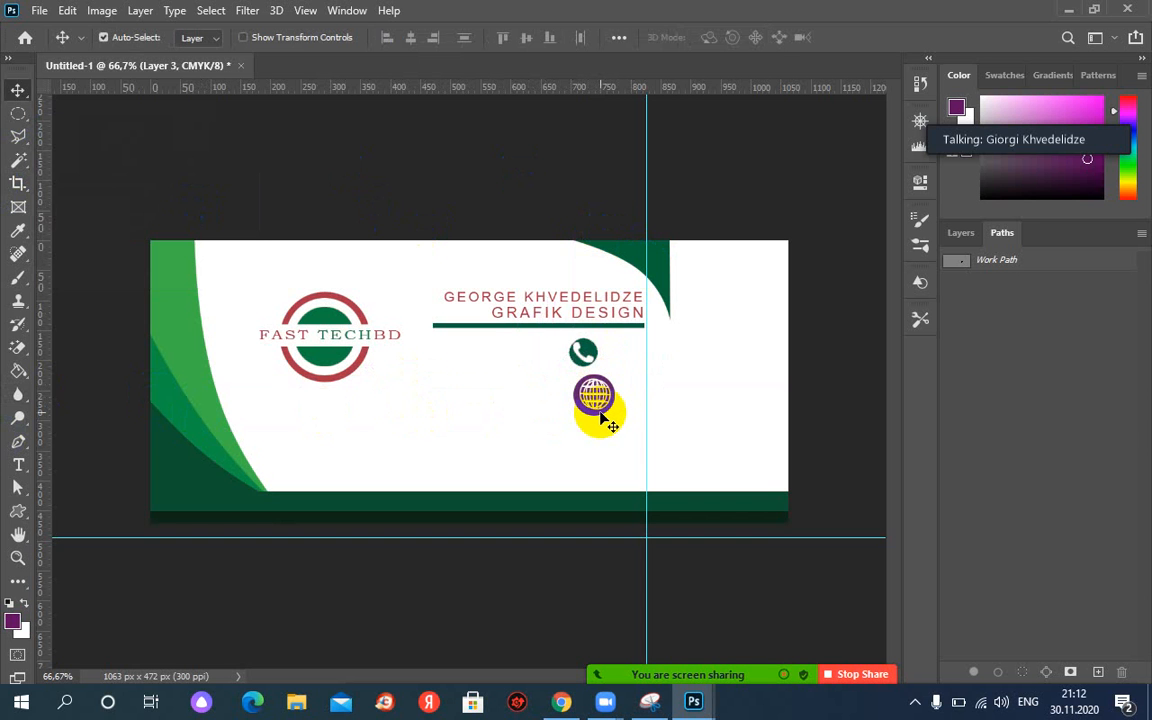
pyautogui.click(960, 237)
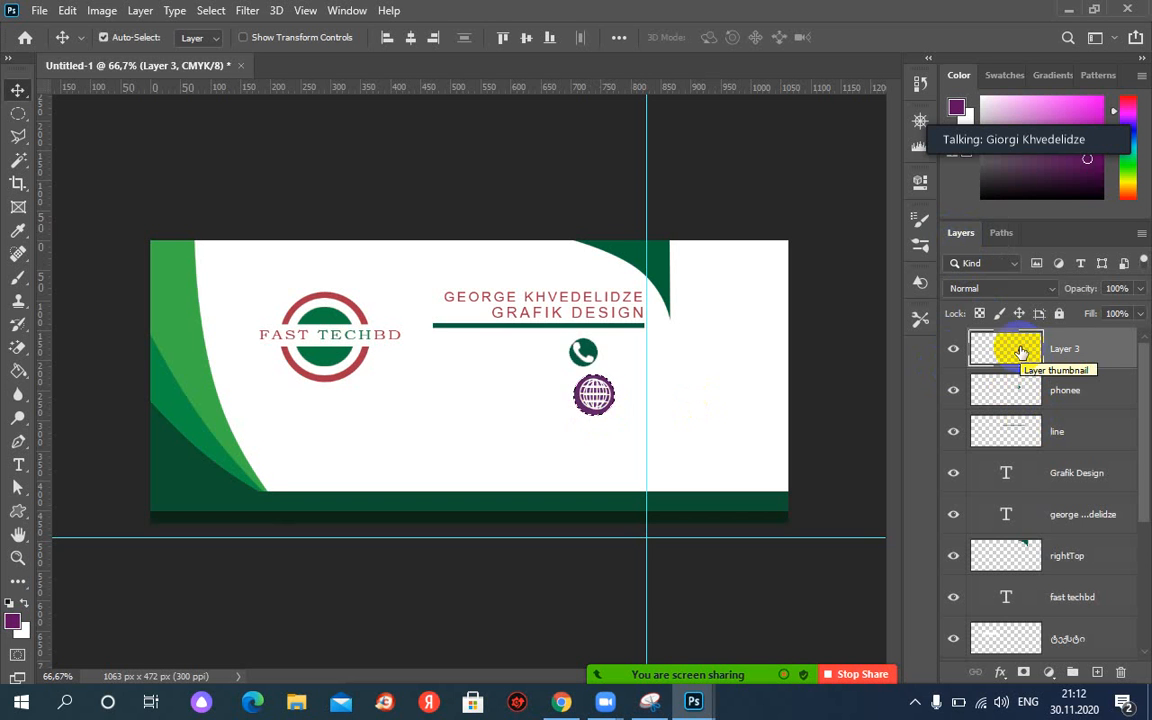
pyautogui.click(1021, 352)
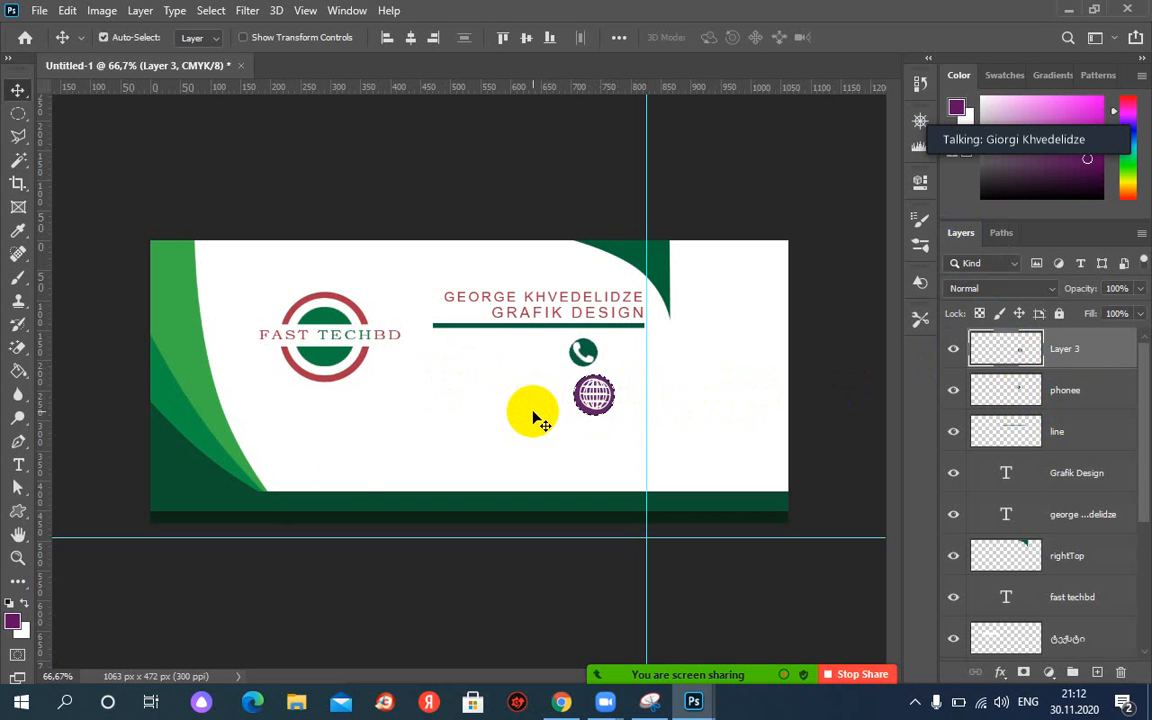
# Set the foreground colour to green #0d6327.
pyautogui.click(13, 621)
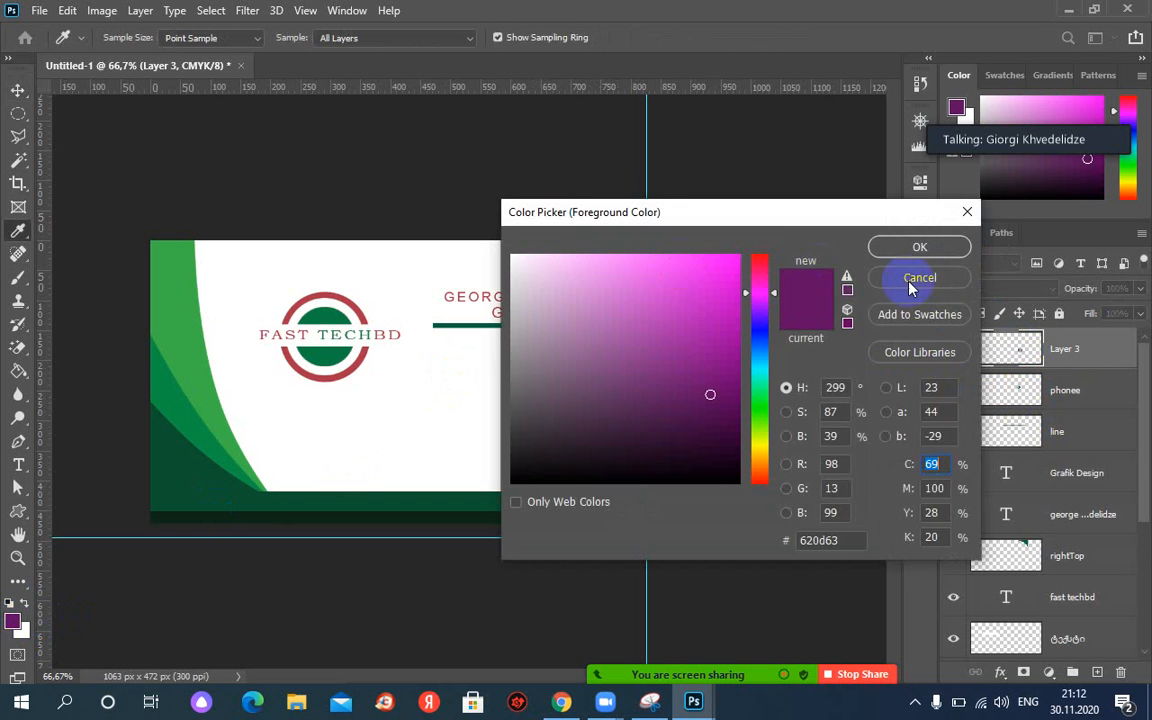
pyautogui.click(759, 394)
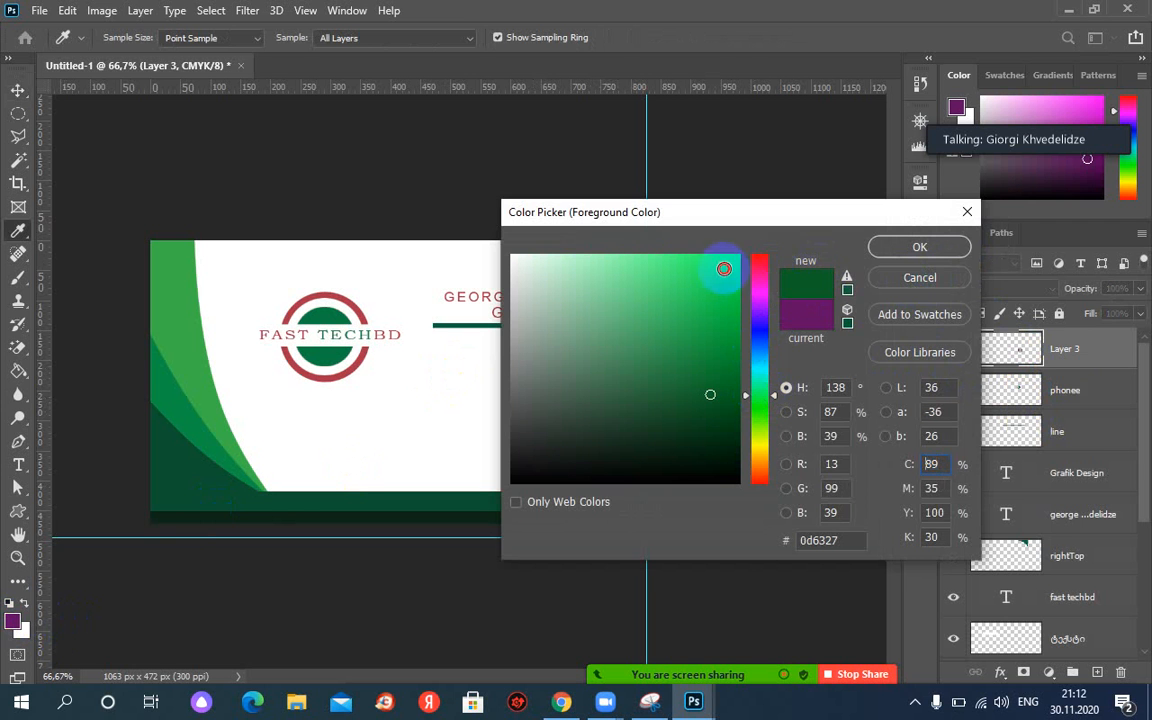
pyautogui.click(724, 268)
pyautogui.click(919, 247)
# Test a green fill and undo it, zoom to 100%, and start saving with Ctrl+S.
pyautogui.press('v')
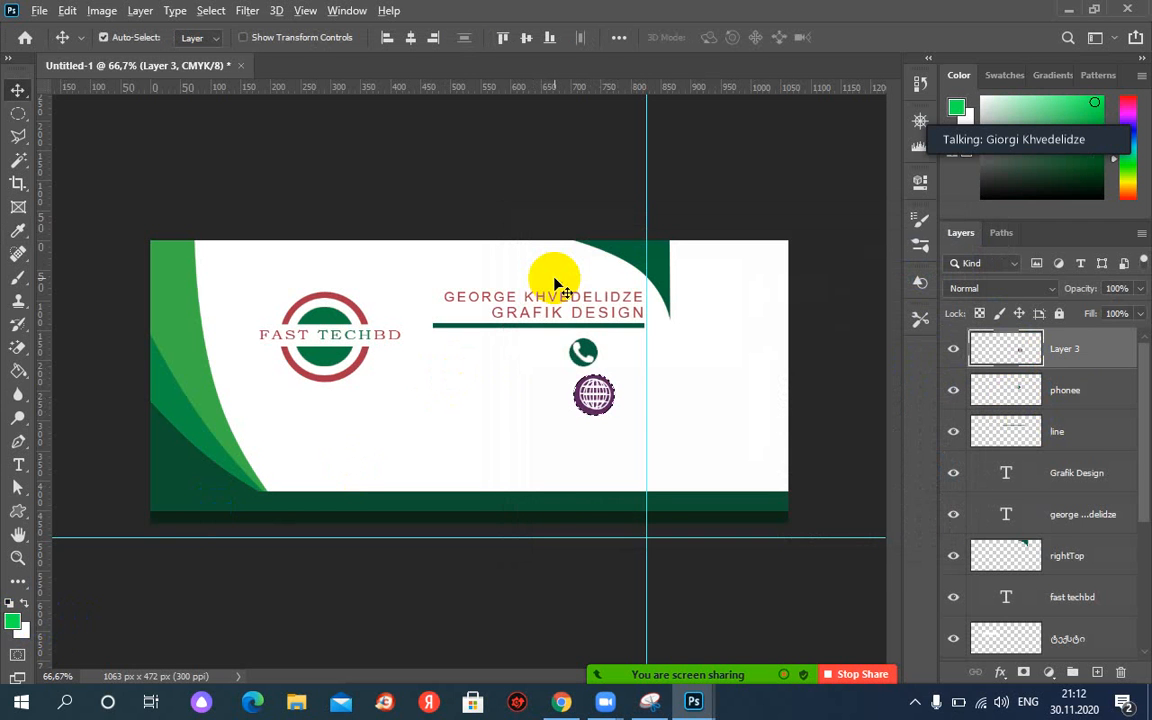
pyautogui.hotkey('alt', 'BackSpace')
pyautogui.hotkey('ctrl', 'z')
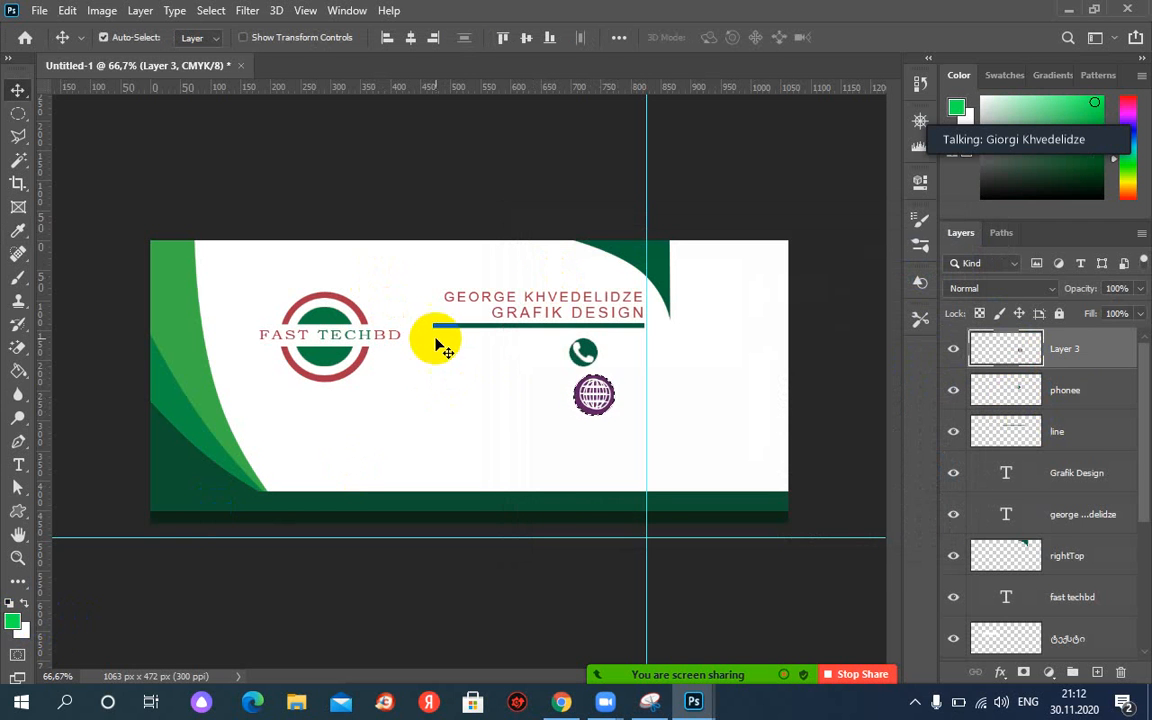
pyautogui.hotkey('ctrl', '+')
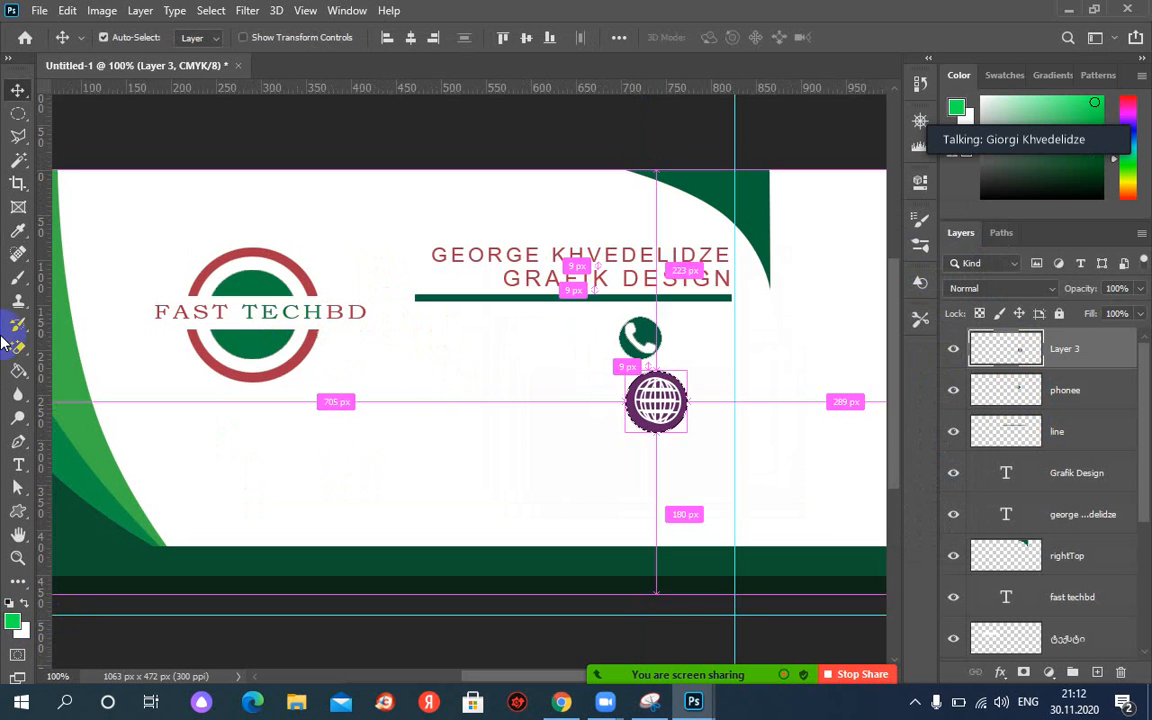
pyautogui.hotkey('ctrl', 's')
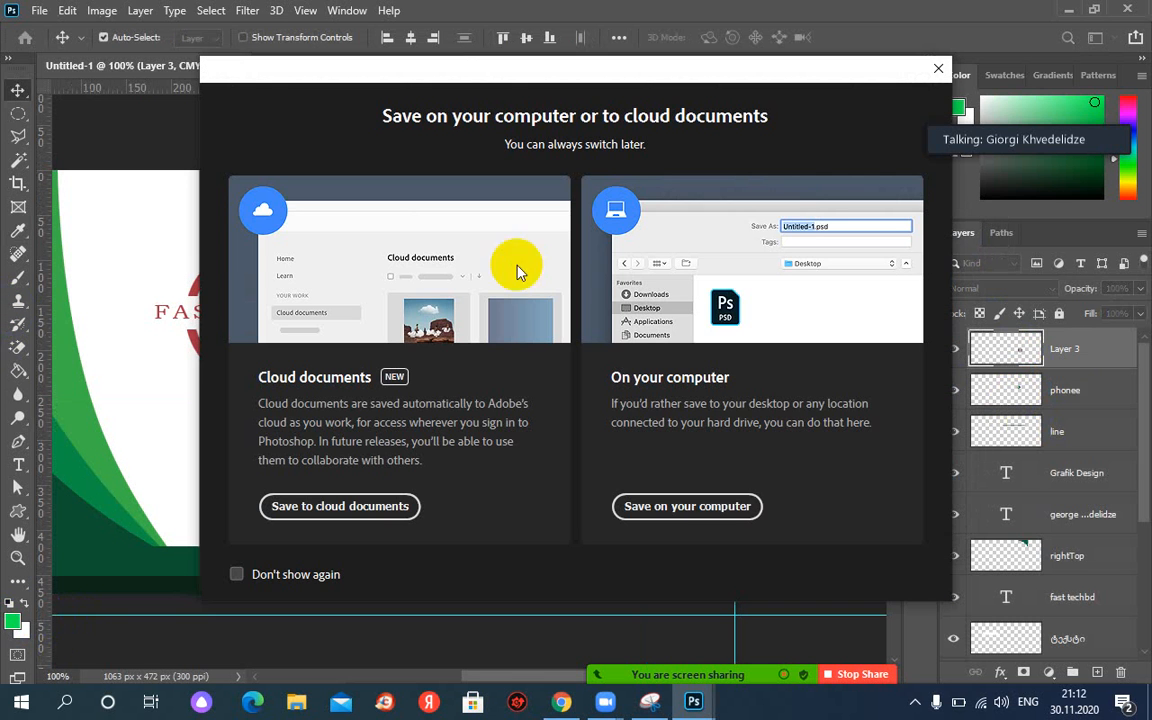
# Dismiss the save prompt and switch to the Magic Wand tool.
pyautogui.click(935, 73)
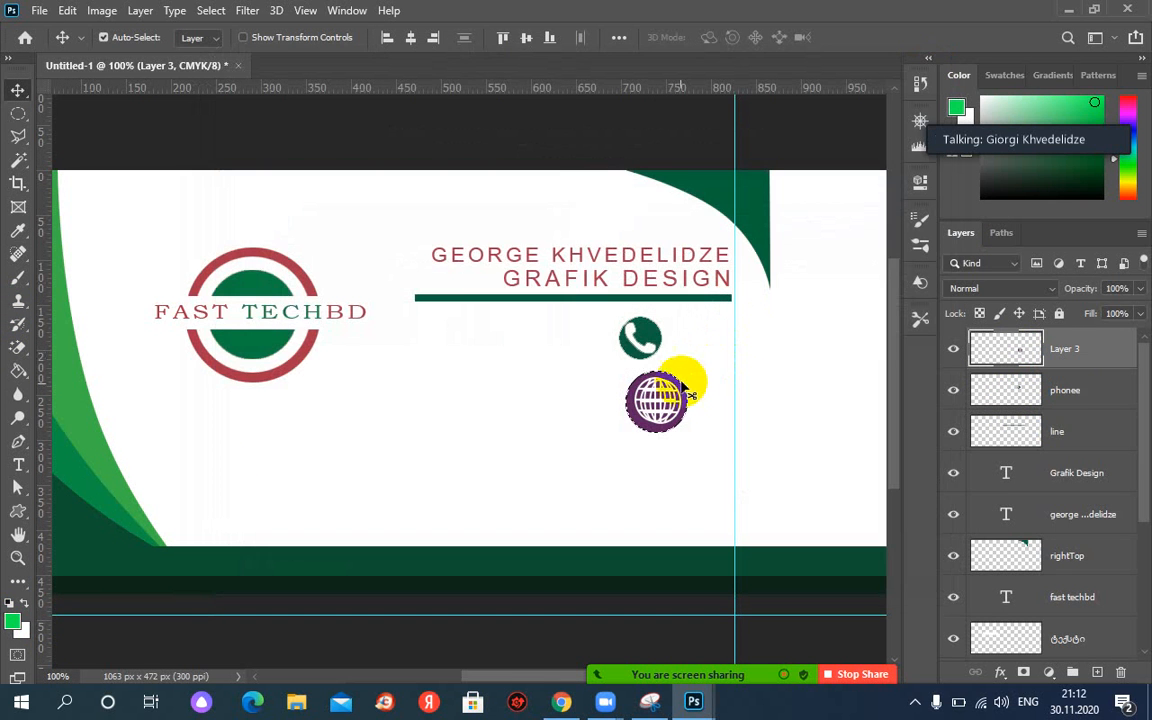
pyautogui.click(18, 160)
pyautogui.rightClick(18, 160)
pyautogui.click(163, 162)
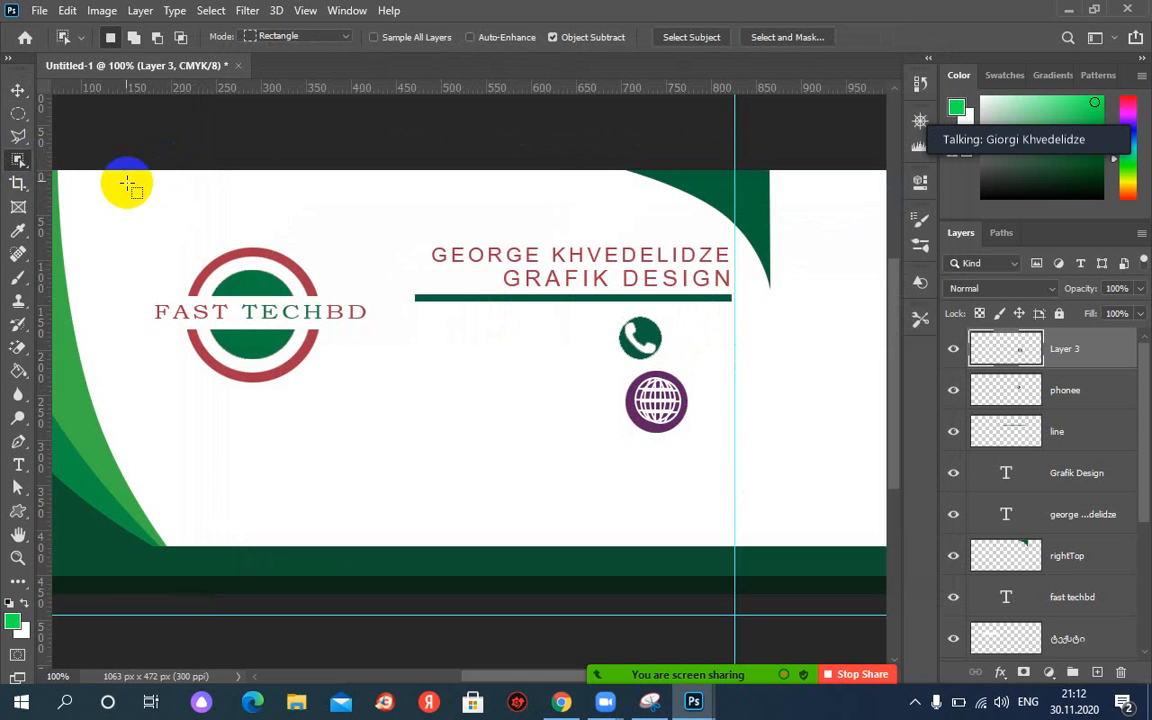
pyautogui.rightClick(18, 160)
pyautogui.click(100, 195)
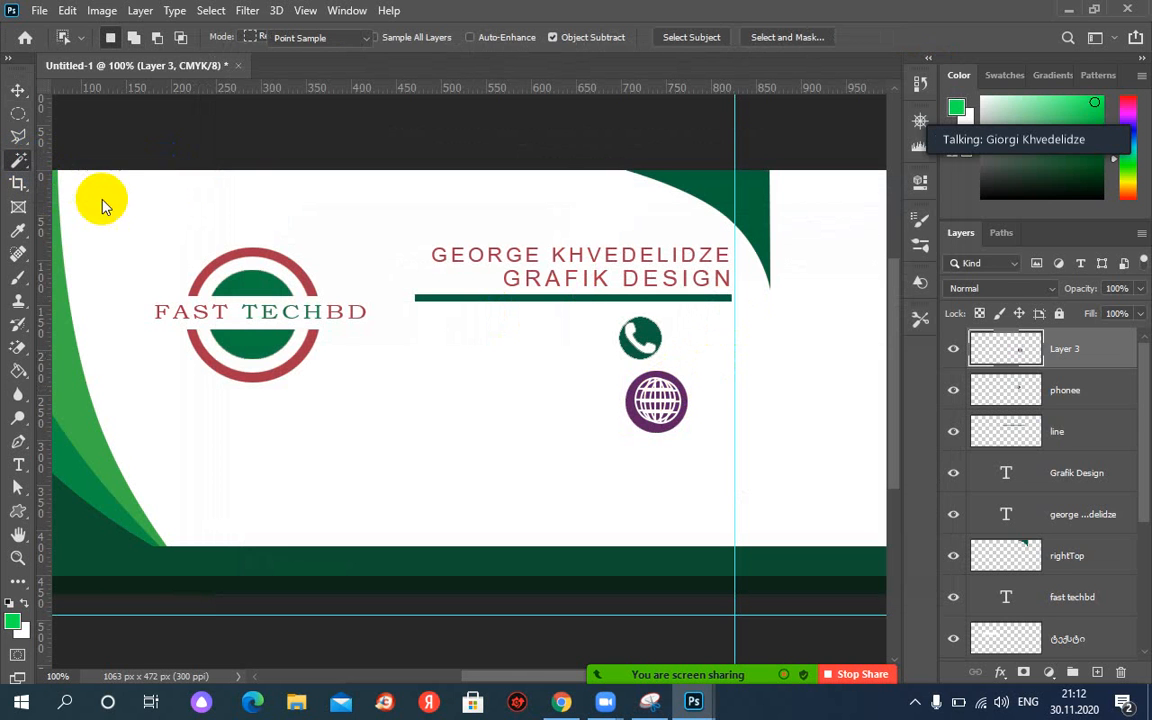
# Select the globe's purple ring, fill it green, and zoom out.
pyautogui.click(631, 399)
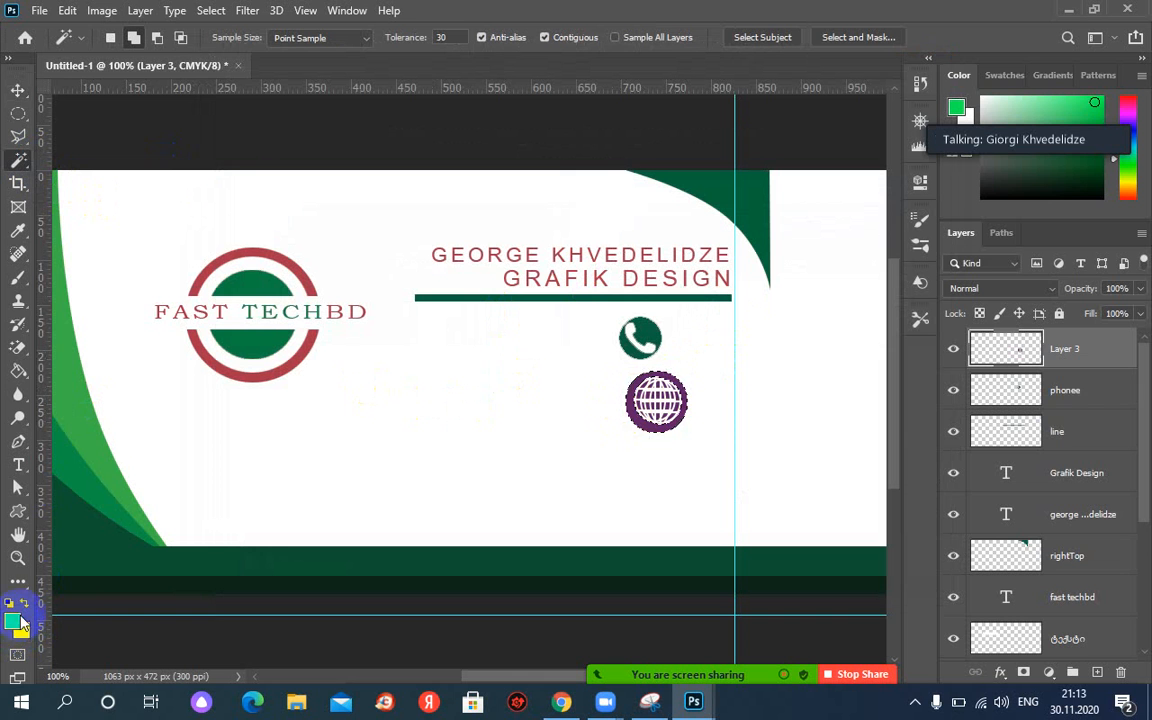
pyautogui.hotkey('alt', 'BackSpace')
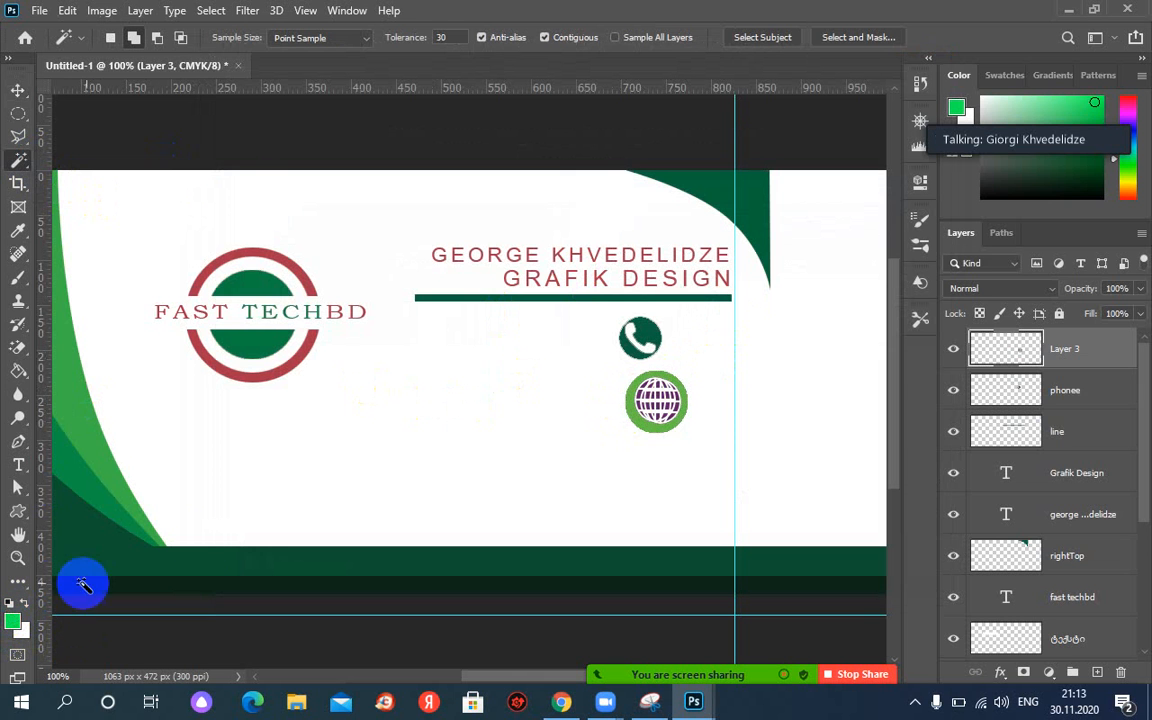
pyautogui.hotkey('ctrl', '-')
pyautogui.hotkey('ctrl', '-')
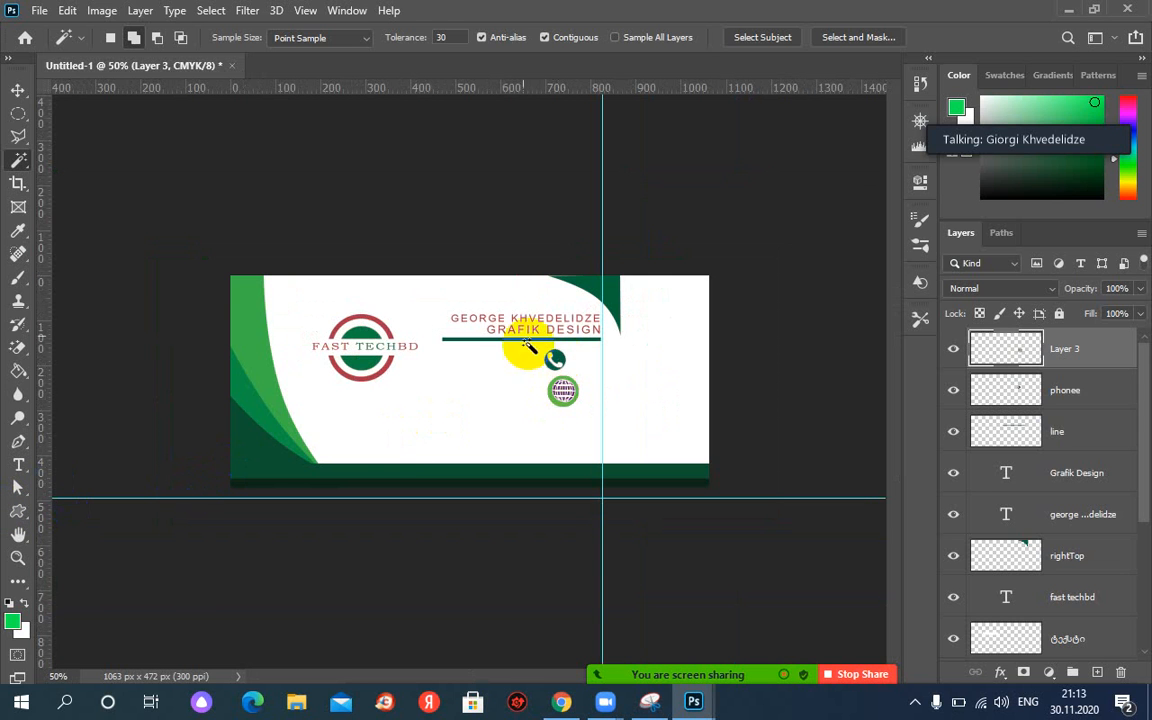
# Enlarge the phone icon to about 85 px with Free Transform.
pyautogui.click(18, 89)
pyautogui.click(556, 359)
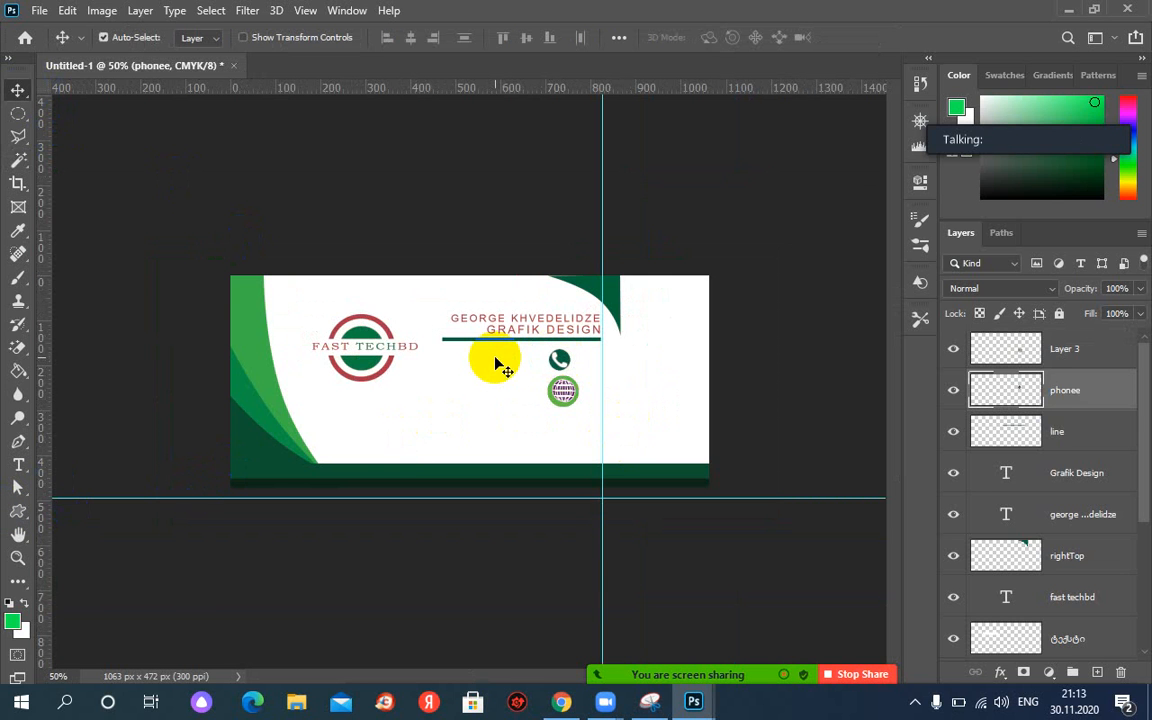
pyautogui.hotkey('ctrl', 't')
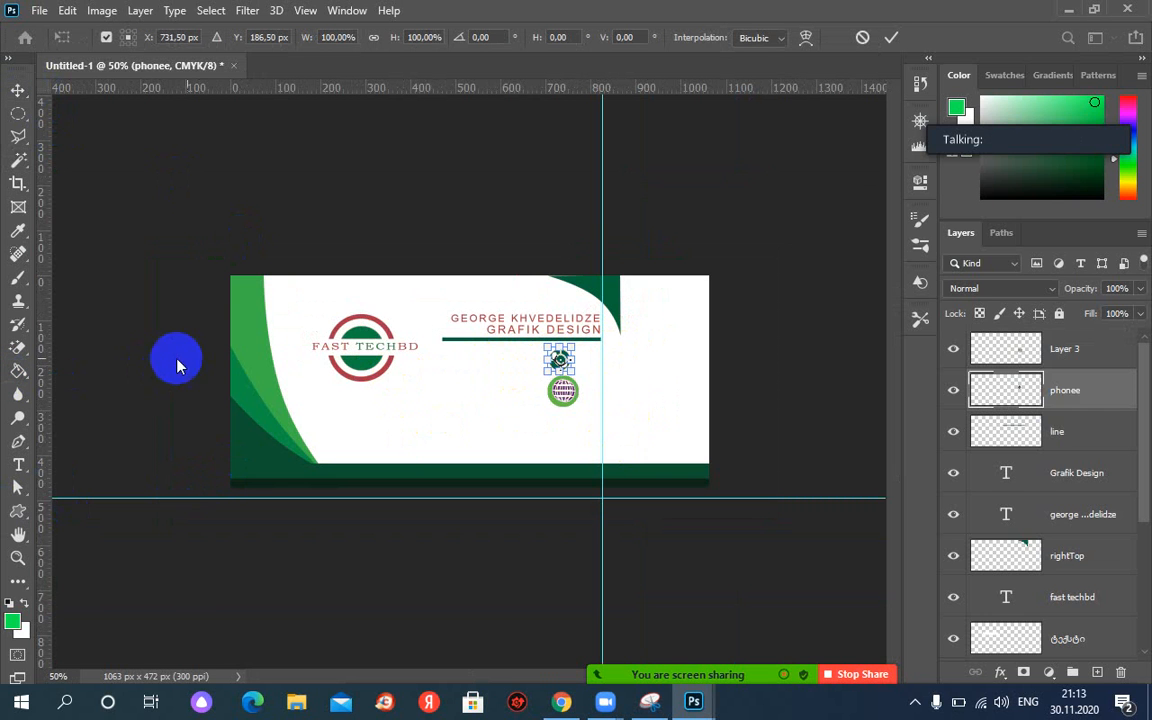
pyautogui.moveTo(575, 377); pyautogui.dragTo(586, 380)
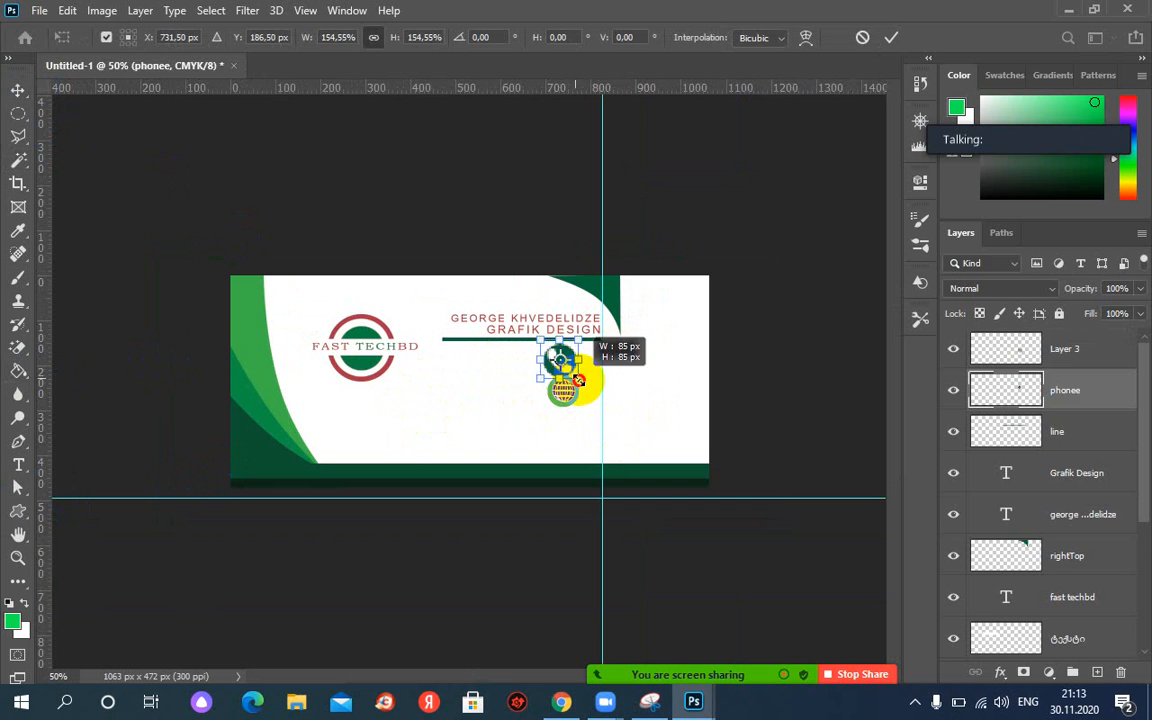
pyautogui.press('Return')
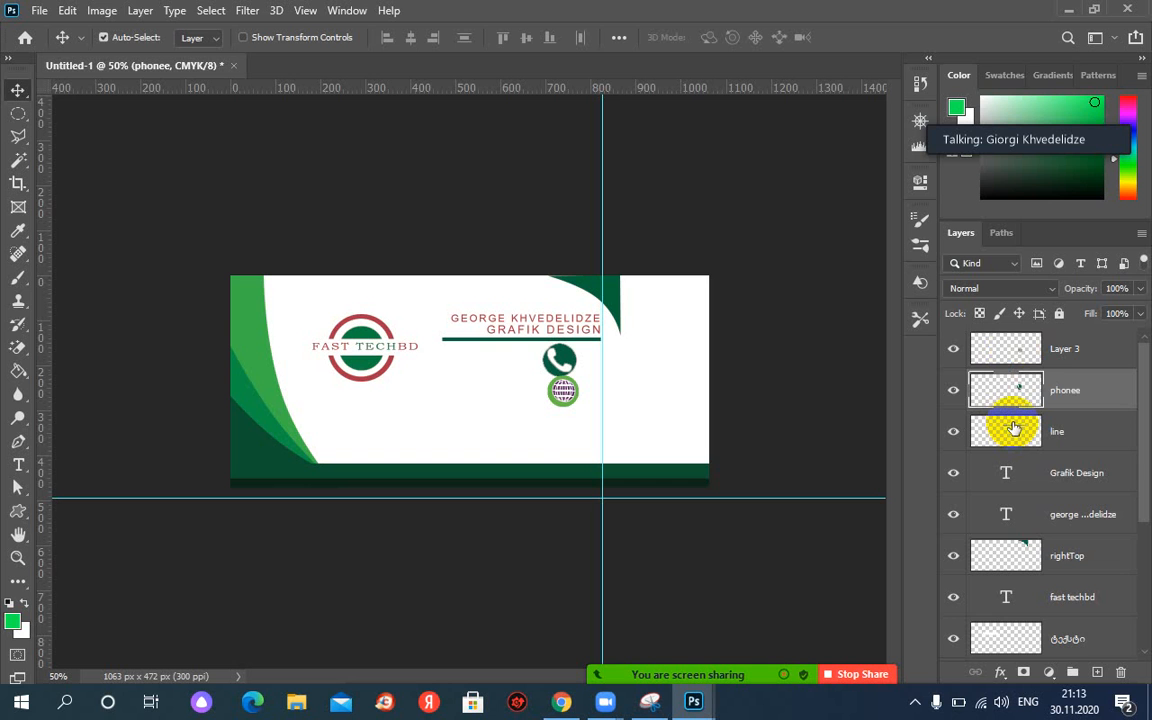
# Merge the phonee layer into Layer 3, then undo a trial move of the icons.
pyautogui.click(1010, 352)
pyautogui.moveTo(1010, 356); pyautogui.dragTo(1087, 355)
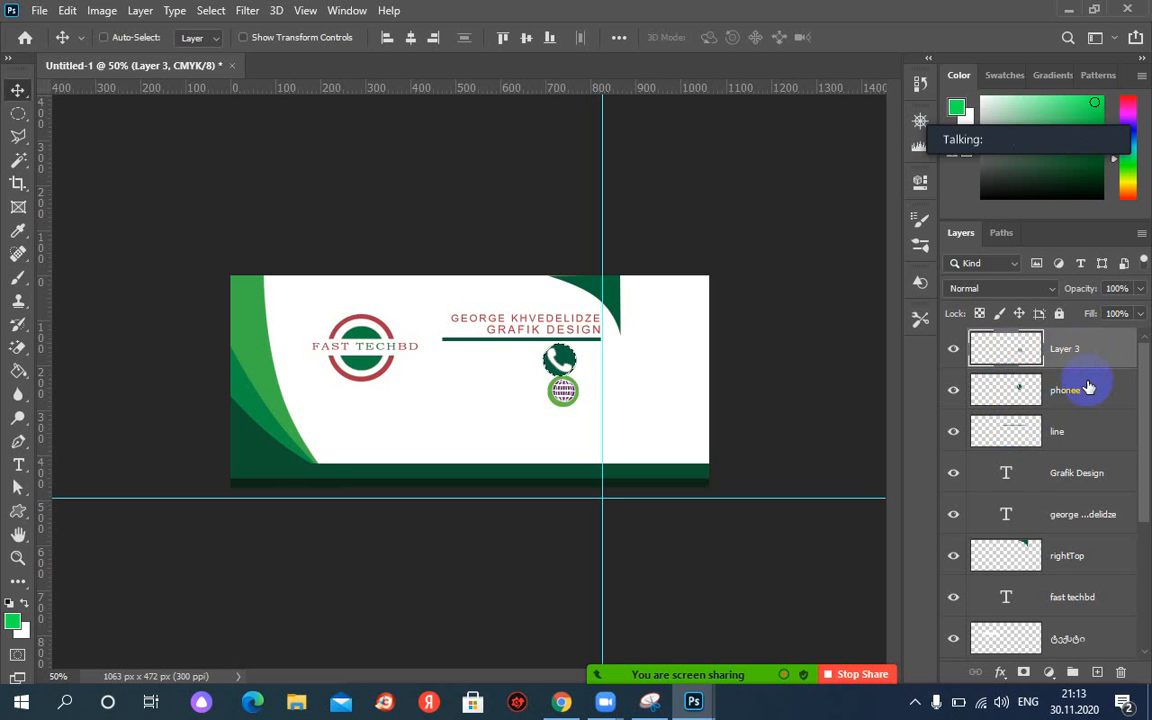
pyautogui.keyDown('ctrl'); pyautogui.click(1089, 389); pyautogui.keyUp('ctrl')
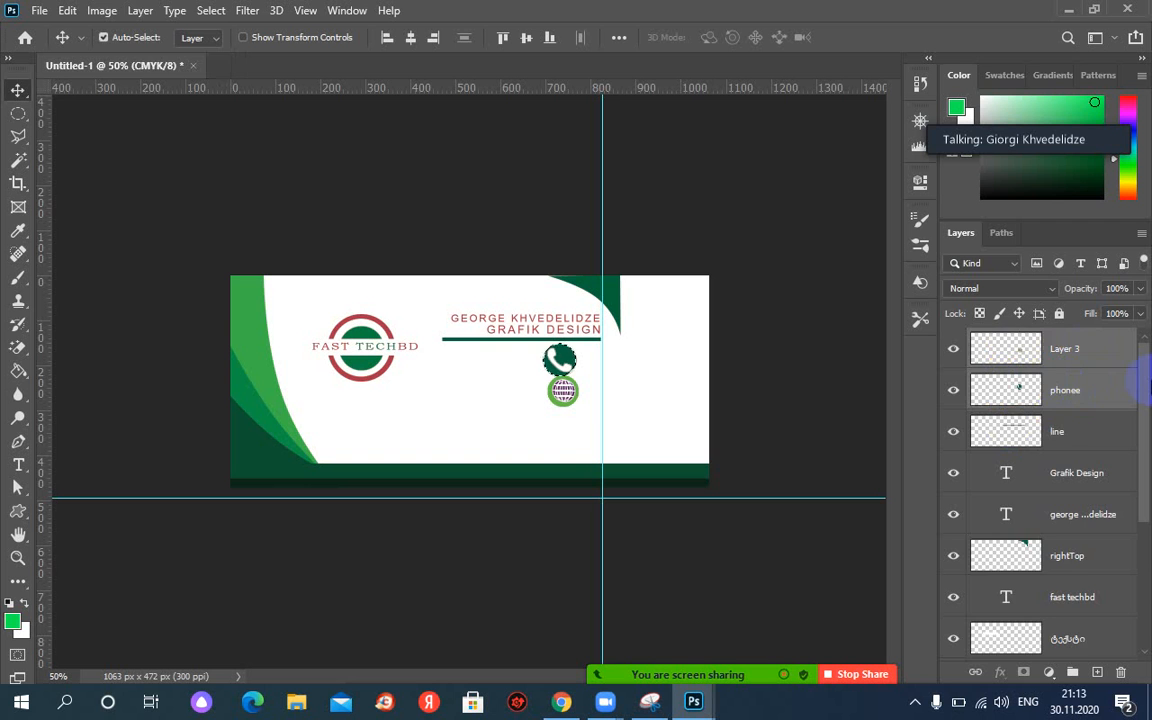
pyautogui.hotkey('ctrl', 'e')
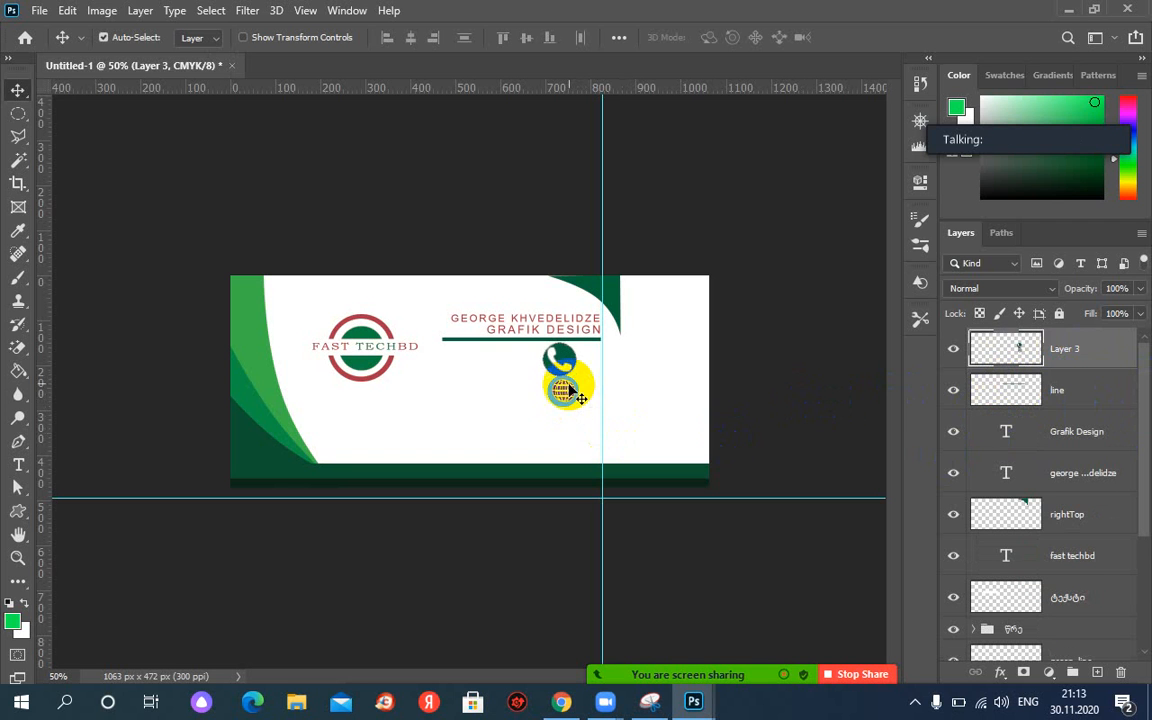
pyautogui.moveTo(569, 384); pyautogui.dragTo(394, 392)
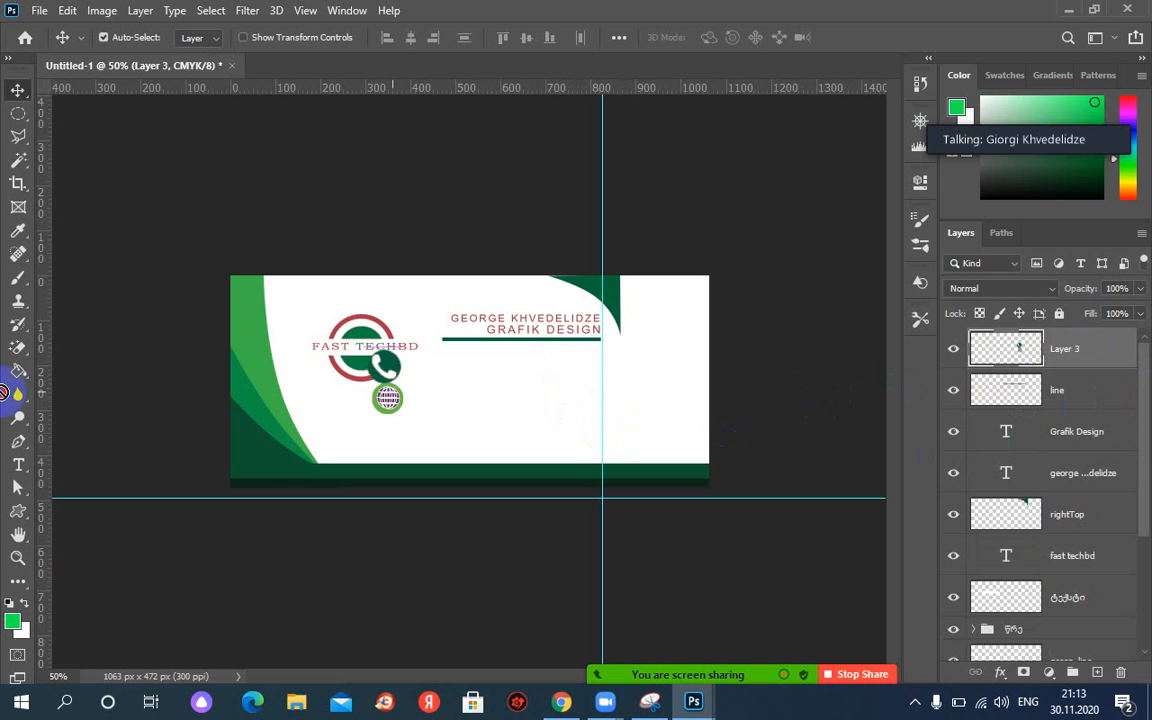
pyautogui.hotkey('ctrl', 'z')
pyautogui.hotkey('ctrl', 'z')
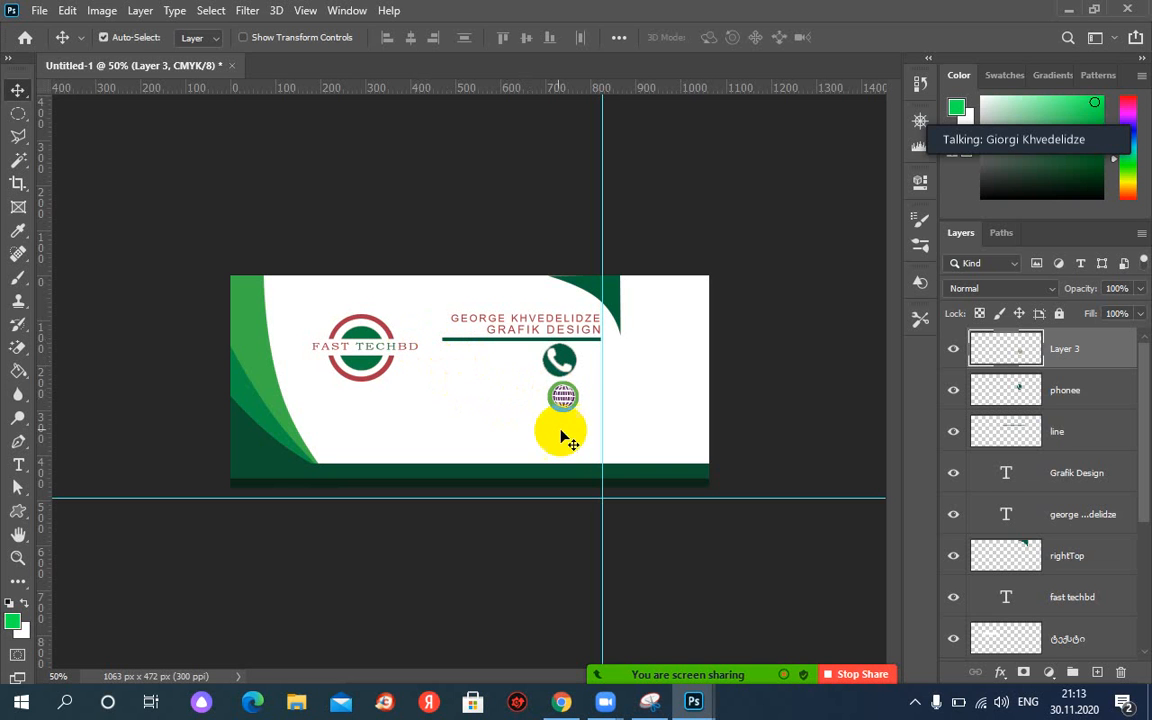
# Bring the card.JPG reference design forward to compare, then minimize it again.
pyautogui.moveTo(695, 705)
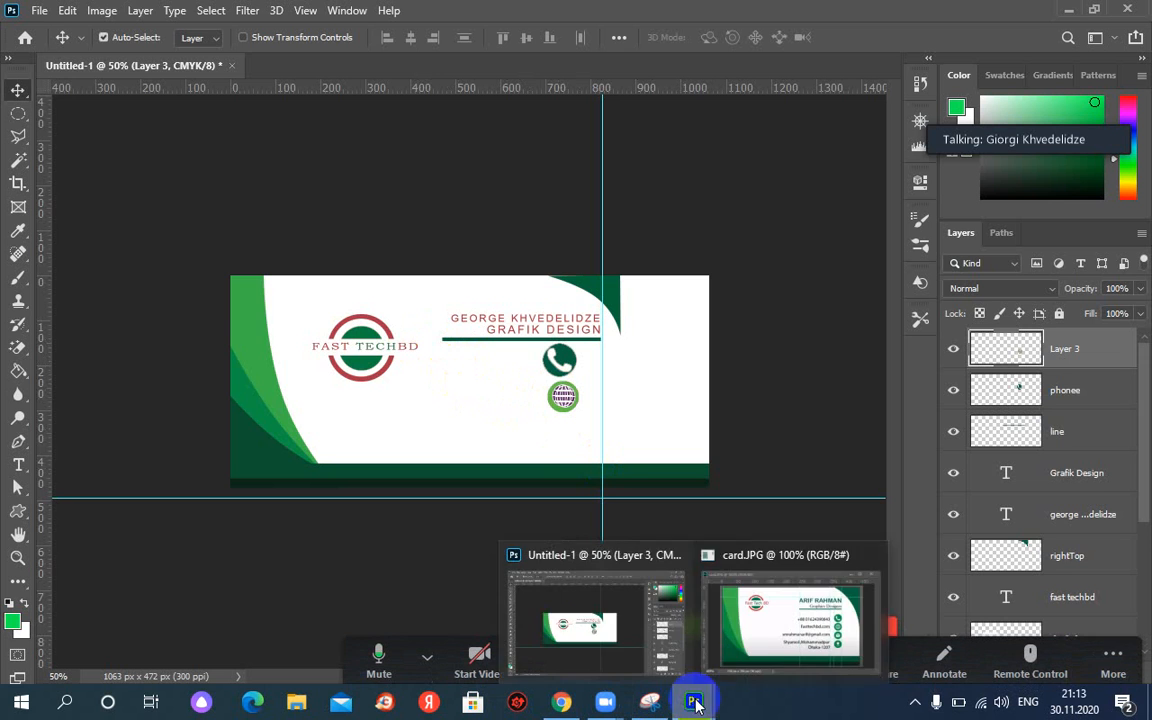
pyautogui.click(758, 640)
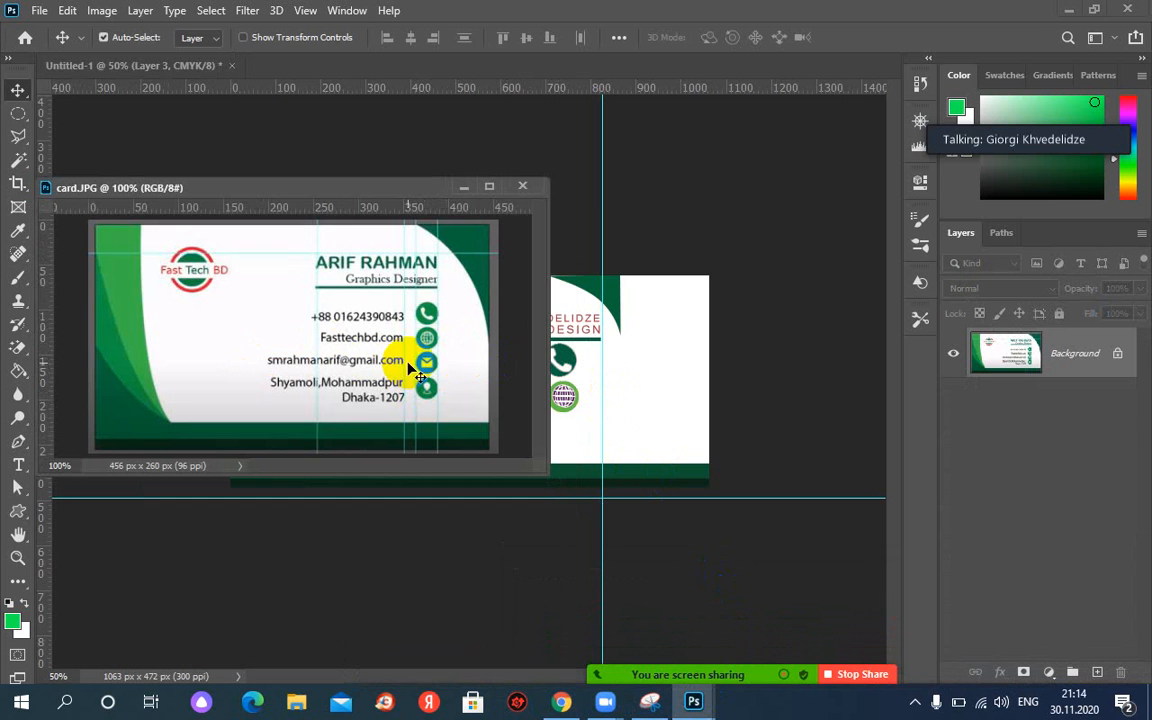
pyautogui.click(465, 188)
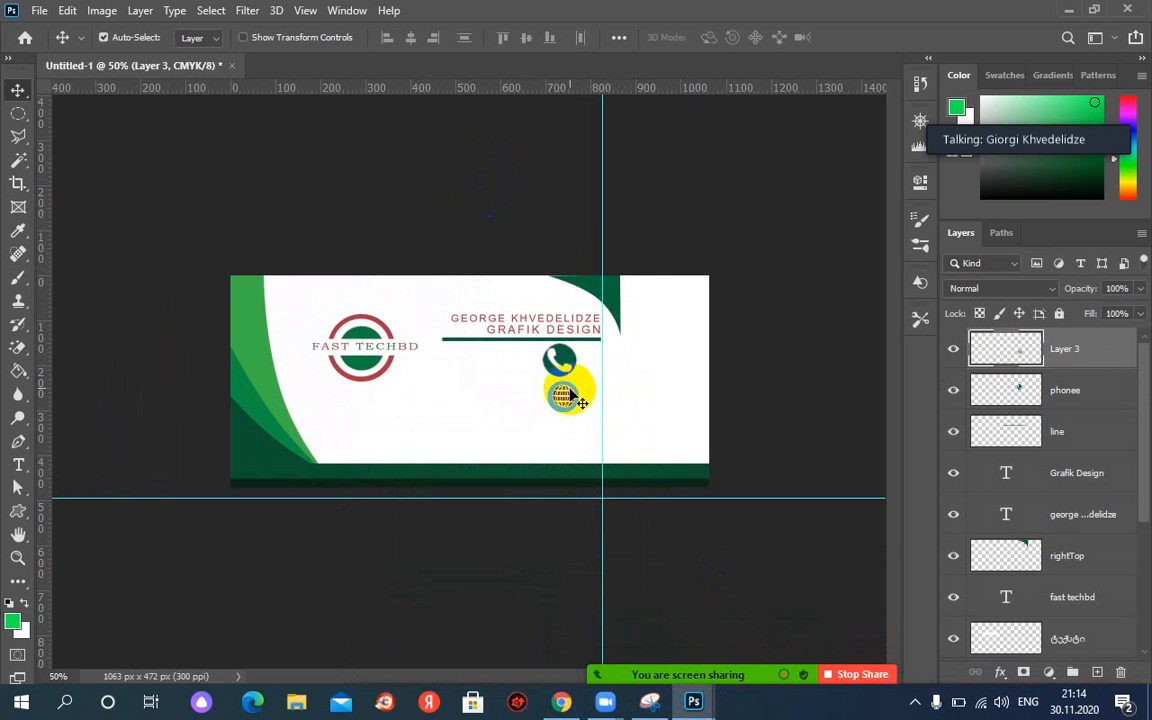
# Move the circle selection below the globe, fill it light green on a new 'mail' layer, zoom to 100%.
pyautogui.click(18, 113)
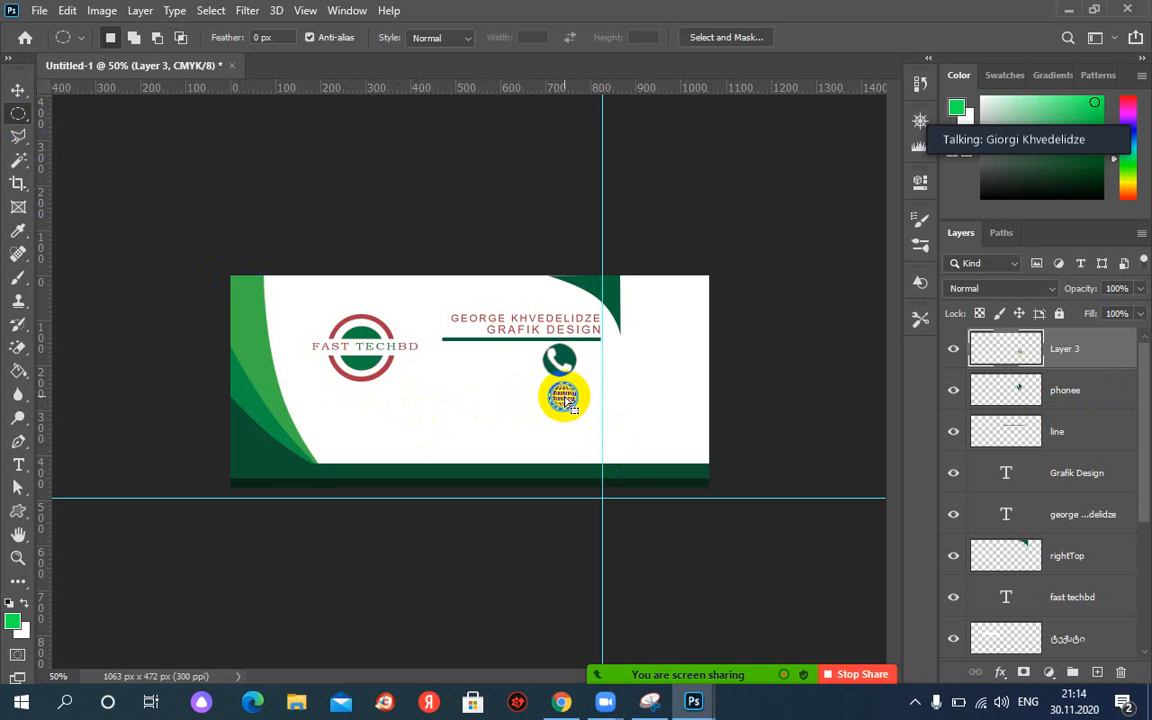
pyautogui.moveTo(565, 400); pyautogui.dragTo(566, 437)
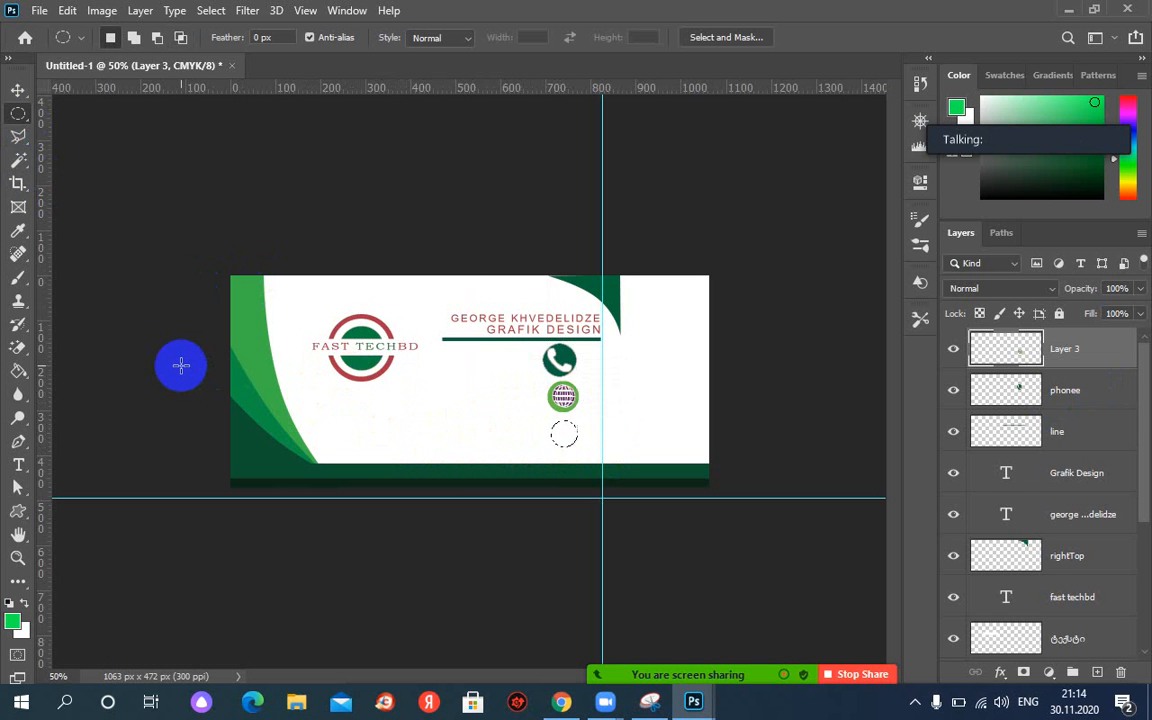
pyautogui.click(1113, 655)
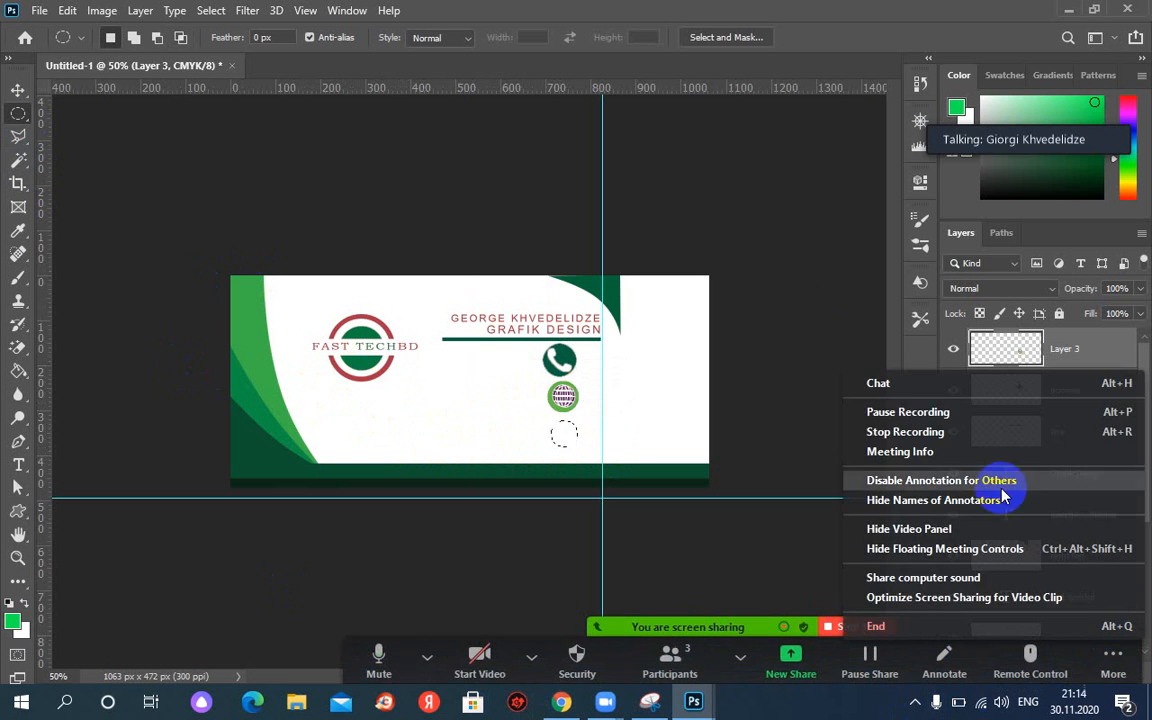
pyautogui.click(778, 262)
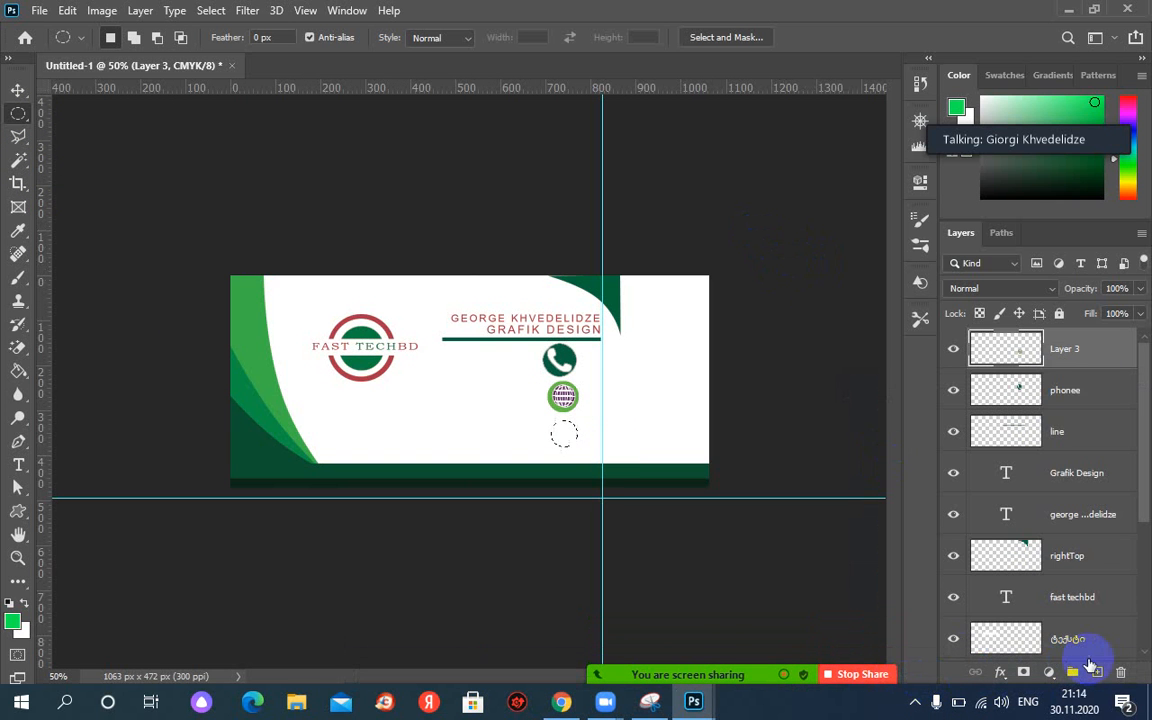
pyautogui.click(1100, 672)
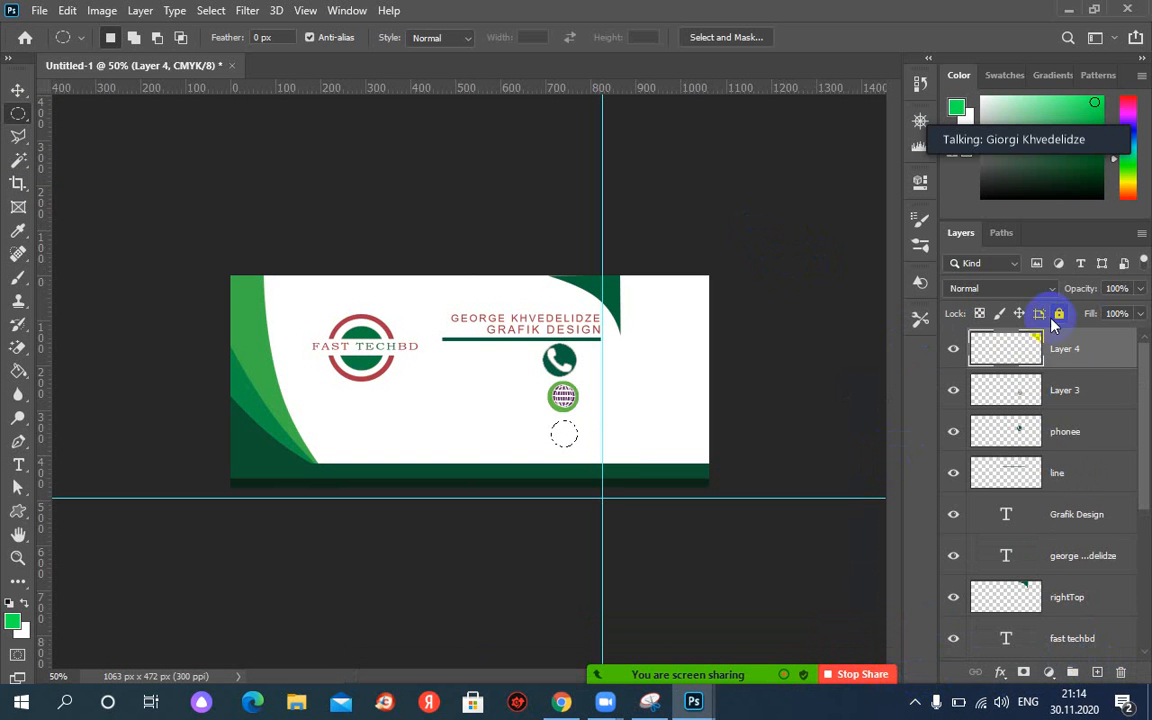
pyautogui.write('mal')
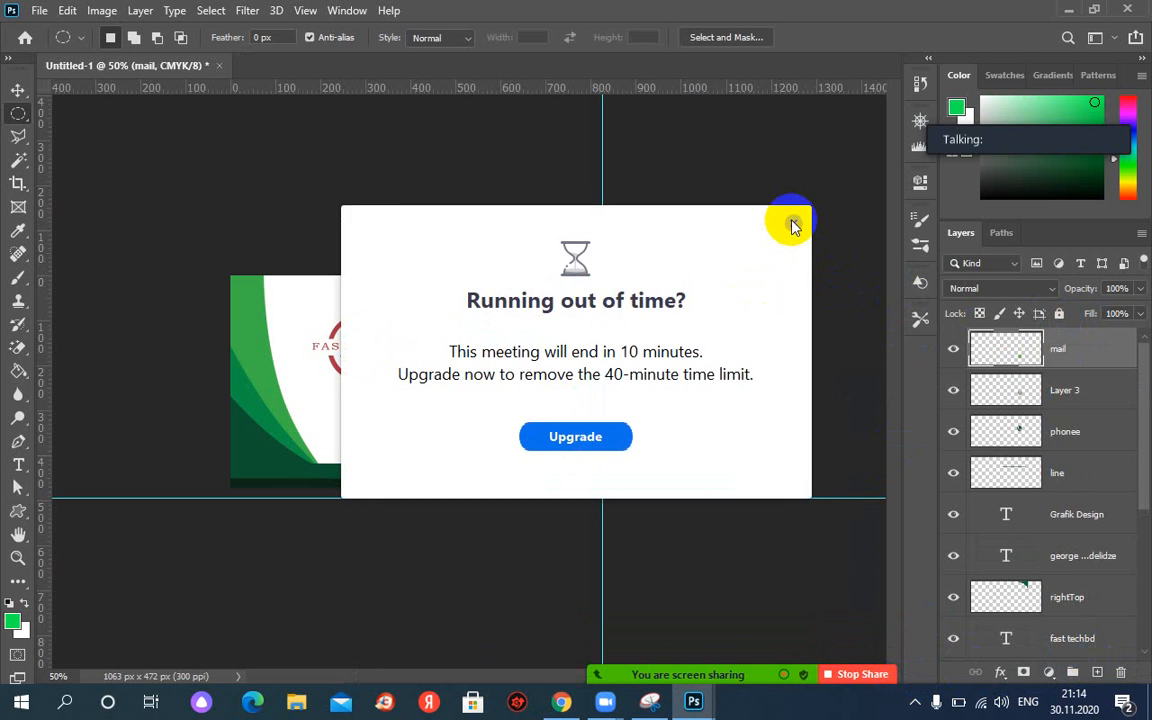
pyautogui.click(793, 223)
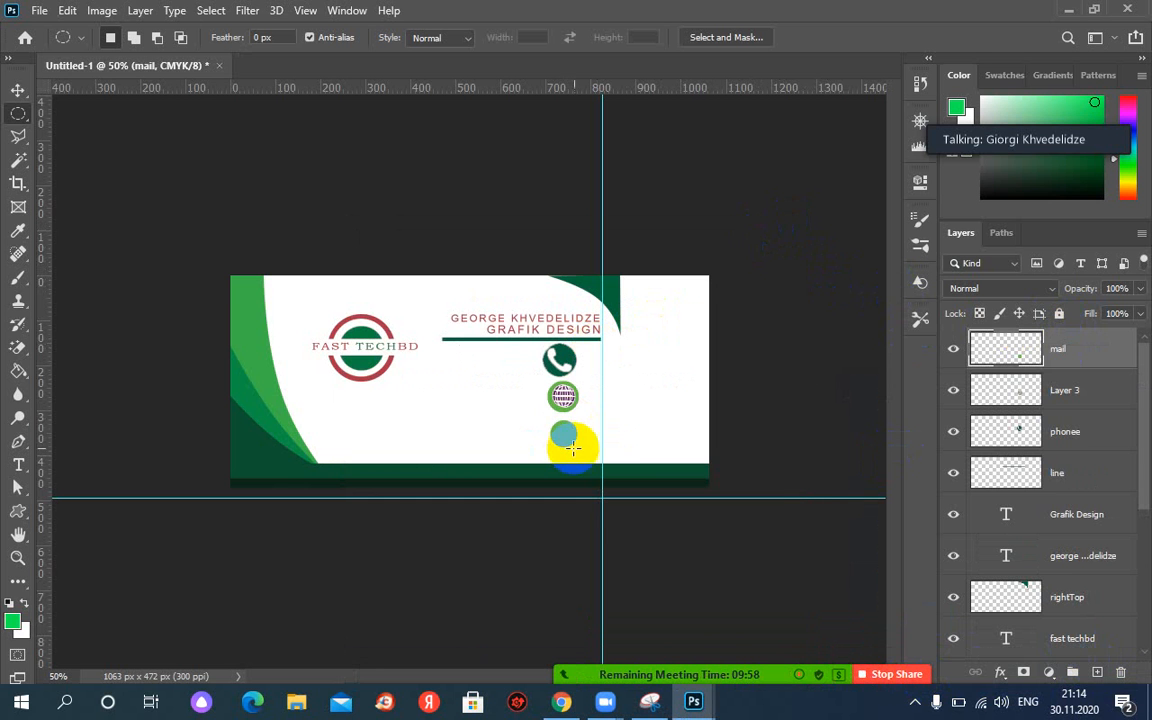
pyautogui.hotkey('ctrl', '+')
pyautogui.hotkey('ctrl', '+')
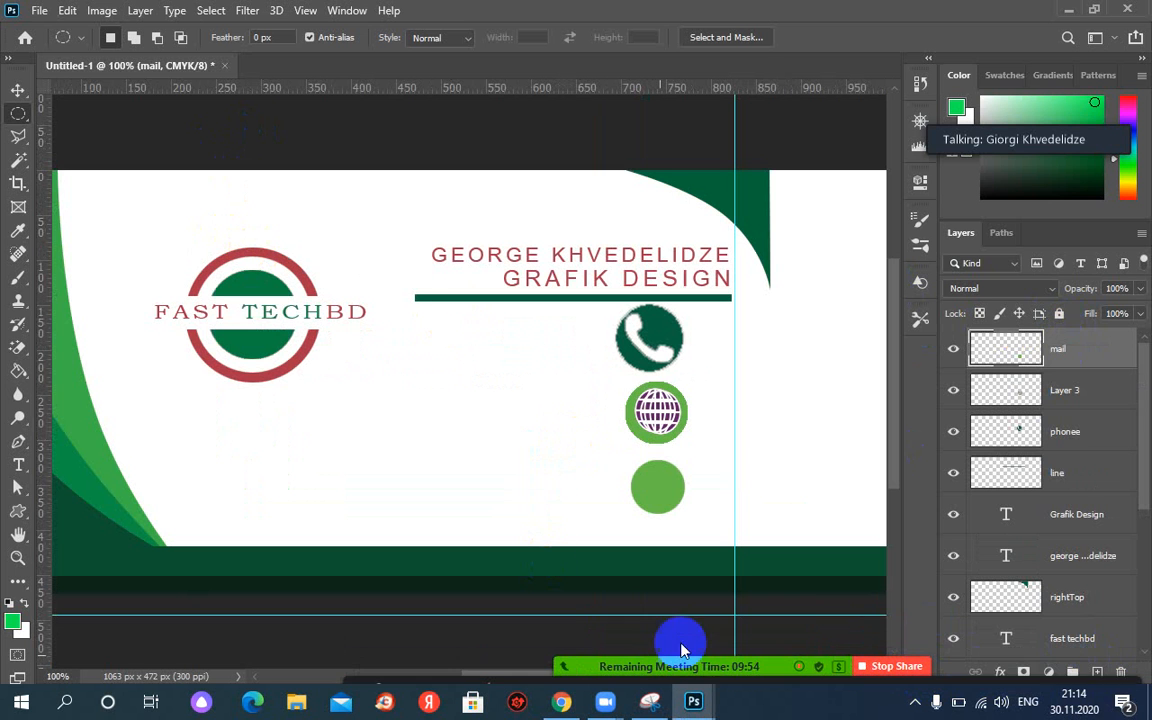
# Draw an envelope custom shape path over the light-green circle.
pyautogui.click(20, 513)
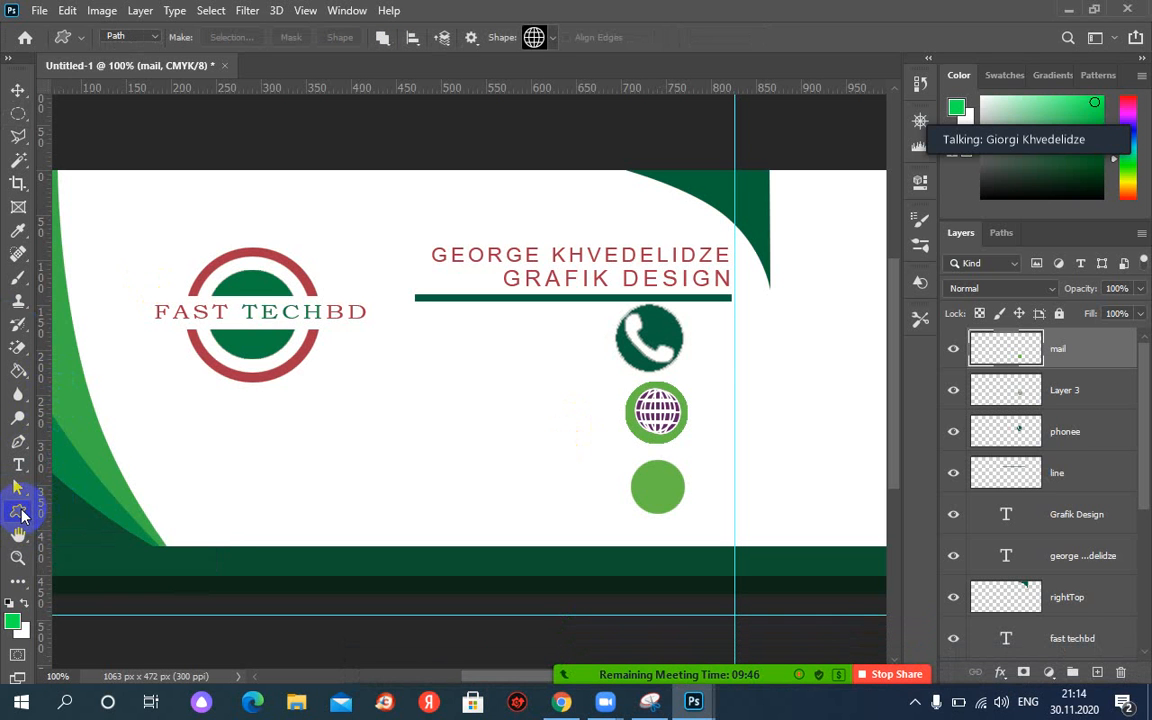
pyautogui.moveTo(20, 513); pyautogui.dragTo(103, 597)
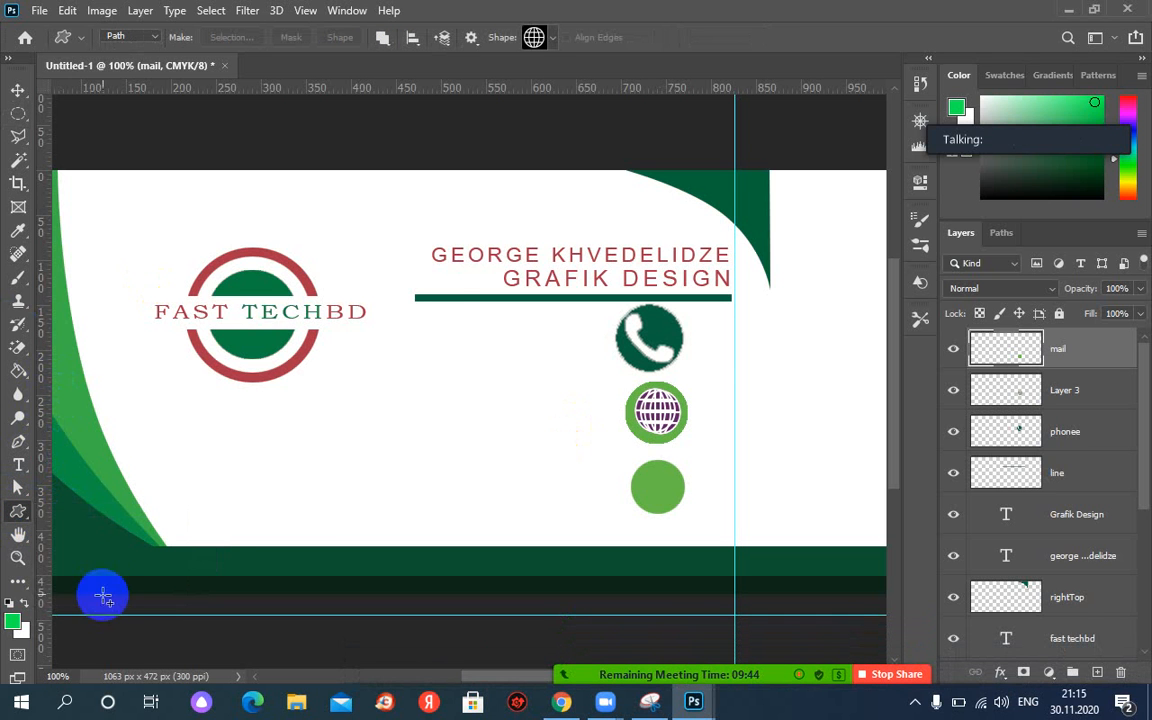
pyautogui.click(535, 37)
pyautogui.click(580, 225)
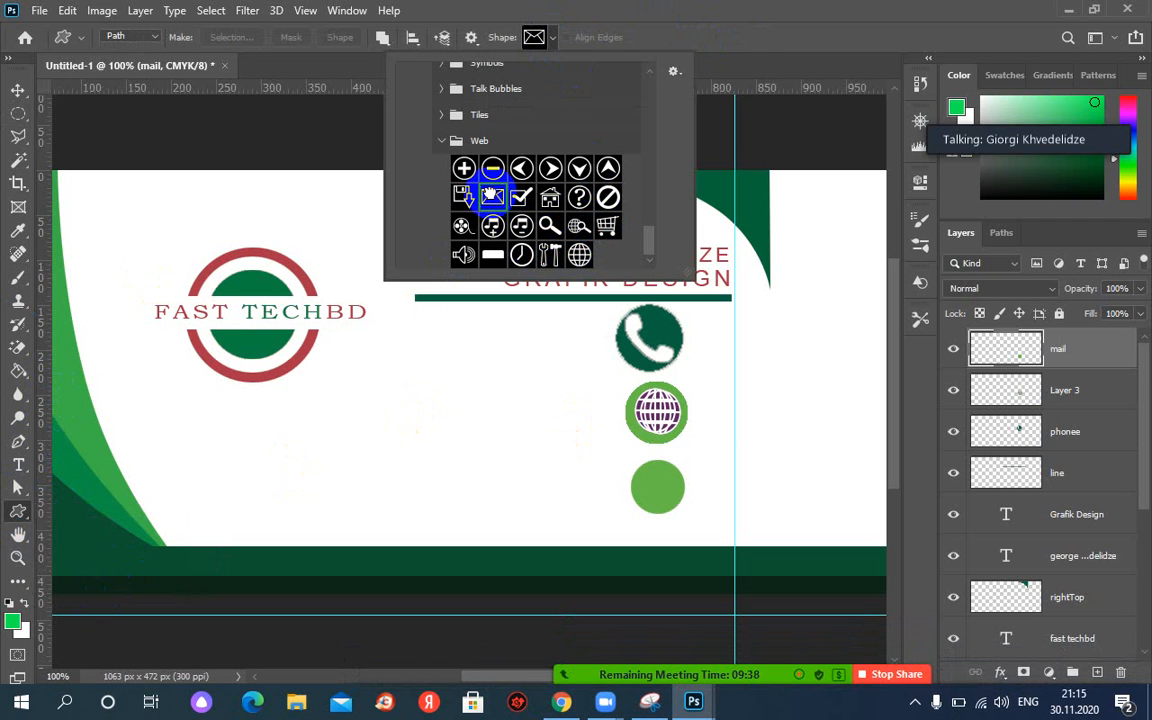
pyautogui.click(645, 480)
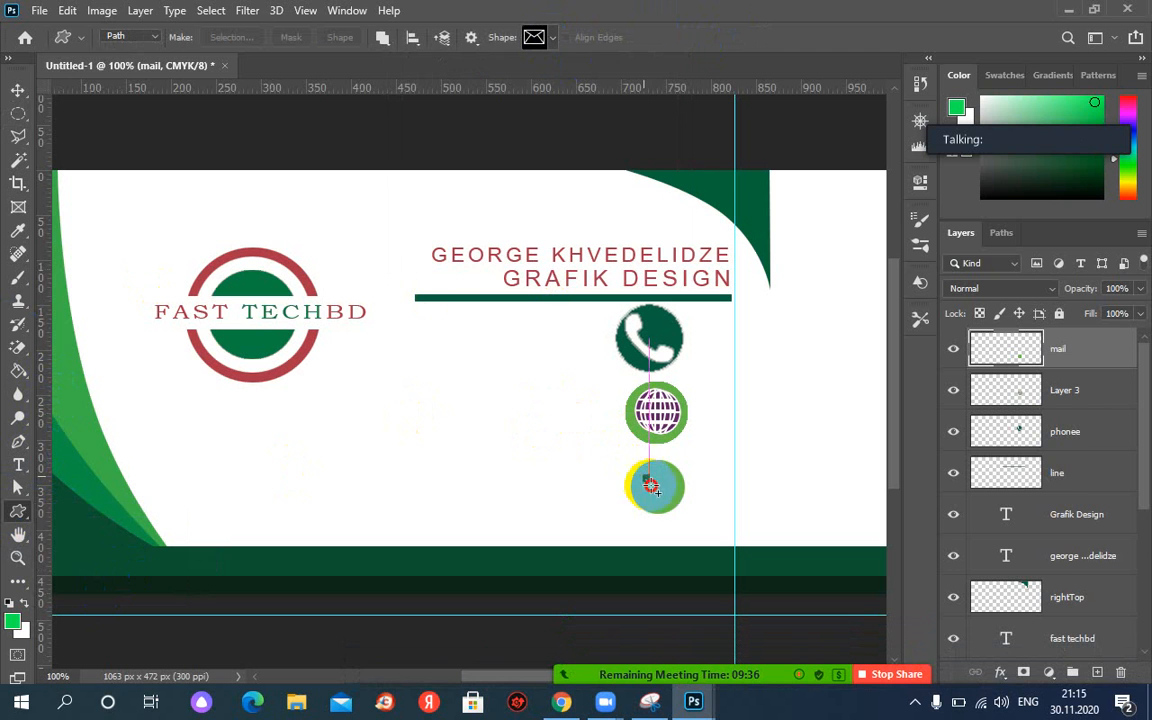
pyautogui.moveTo(640, 473); pyautogui.dragTo(677, 502)
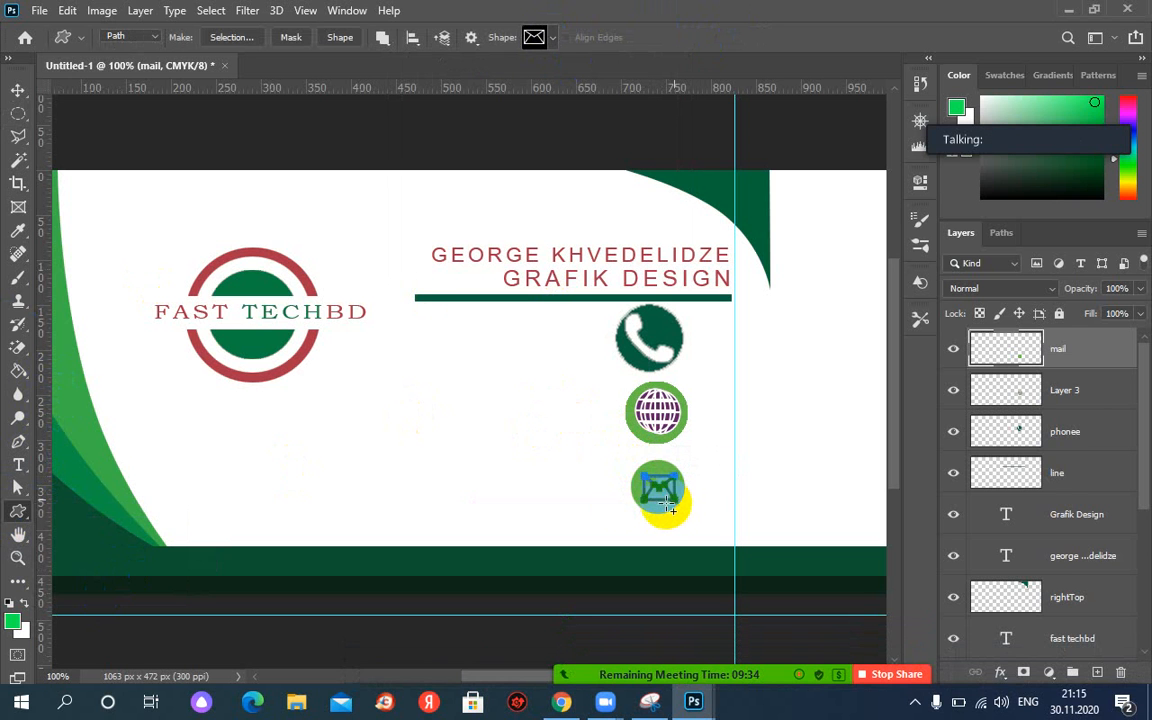
# Fill the envelope Work Path with near-white colour eef8f3.
pyautogui.click(1003, 234)
pyautogui.rightClick(995, 262)
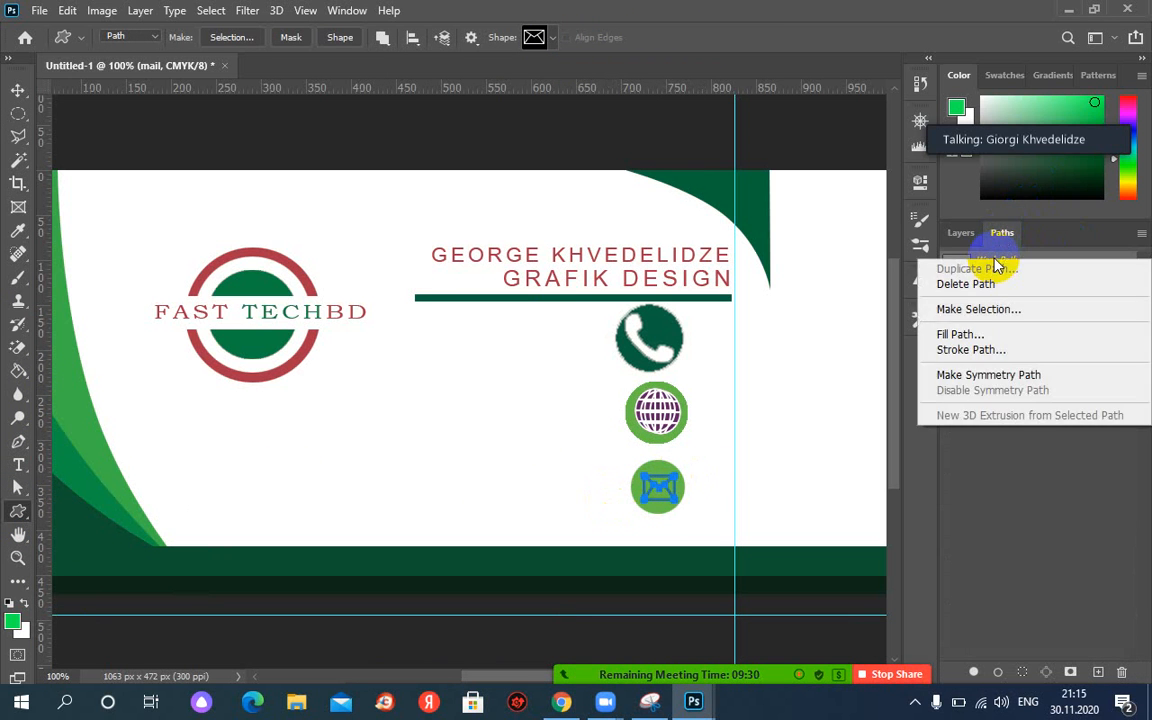
pyautogui.click(965, 336)
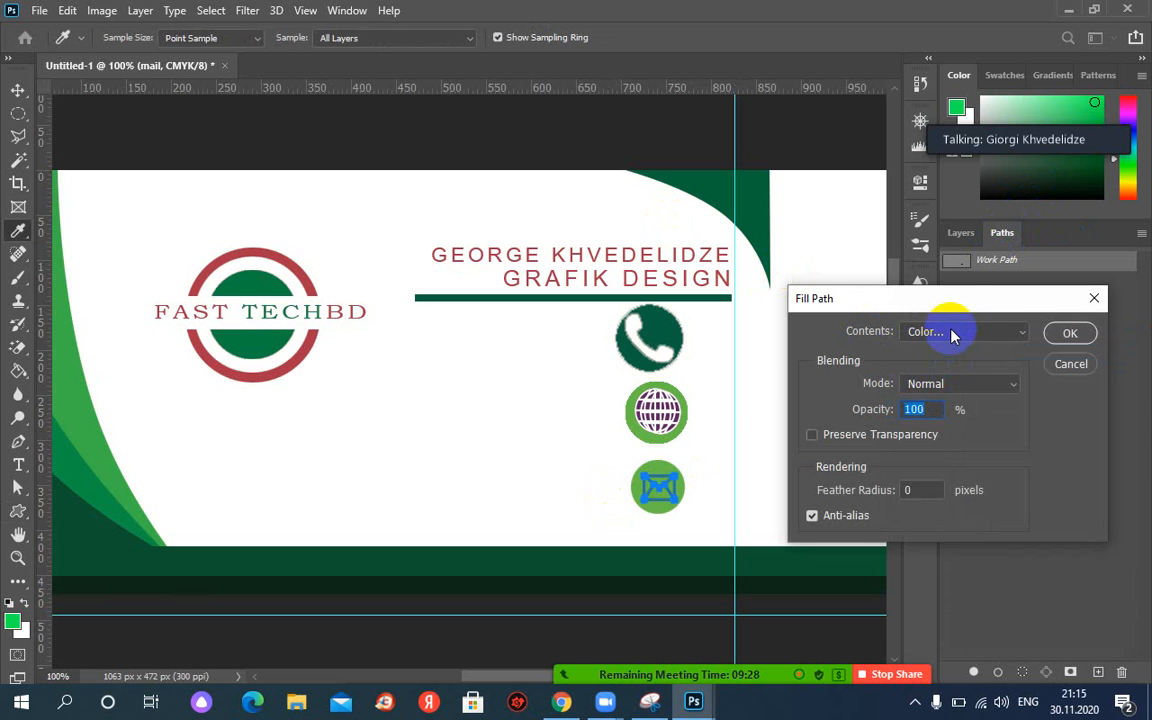
pyautogui.click(951, 334)
pyautogui.click(935, 379)
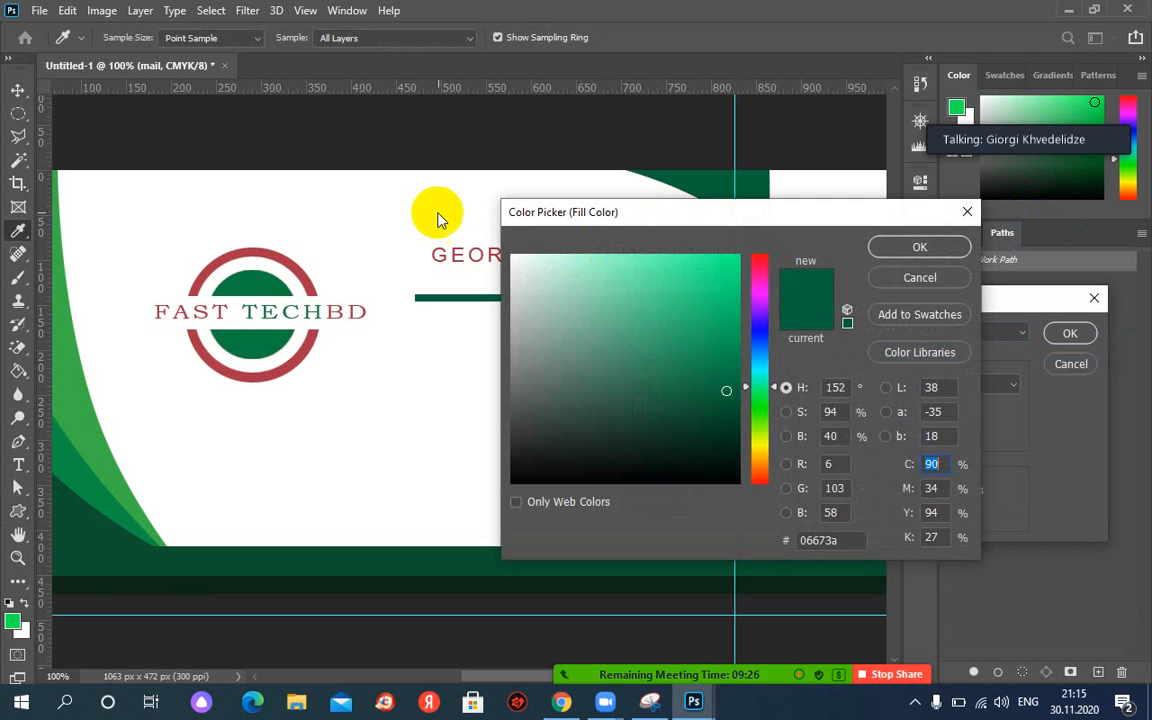
pyautogui.click(520, 261)
pyautogui.click(941, 247)
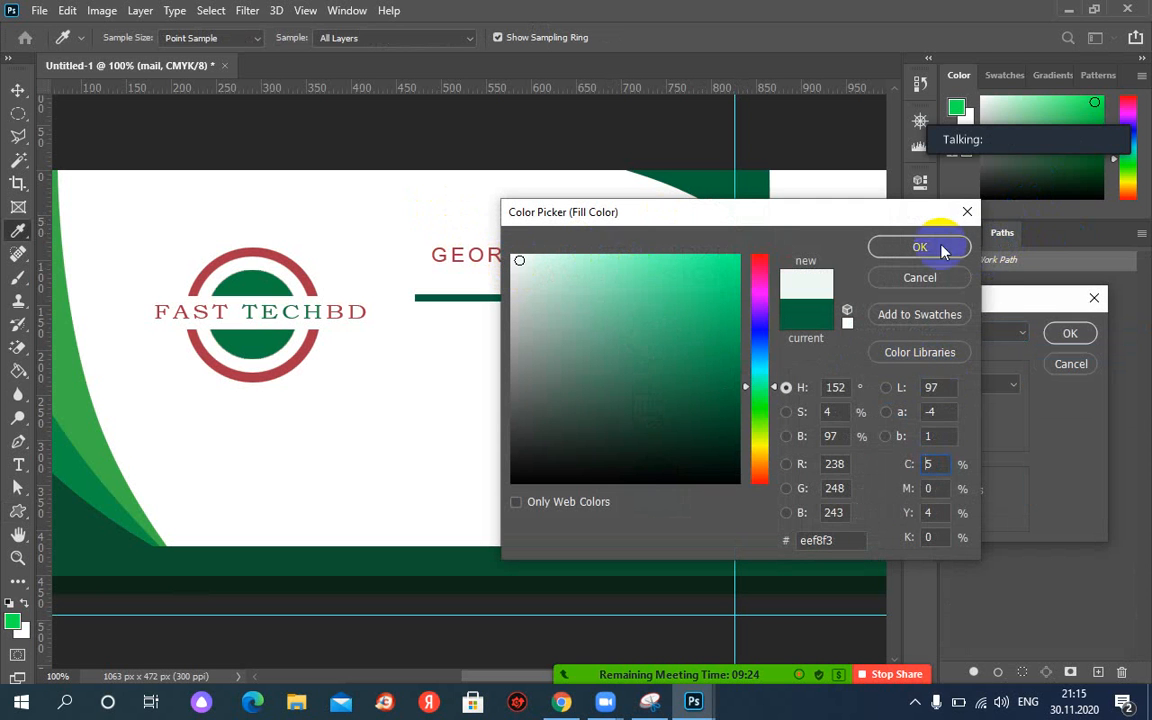
pyautogui.click(1064, 335)
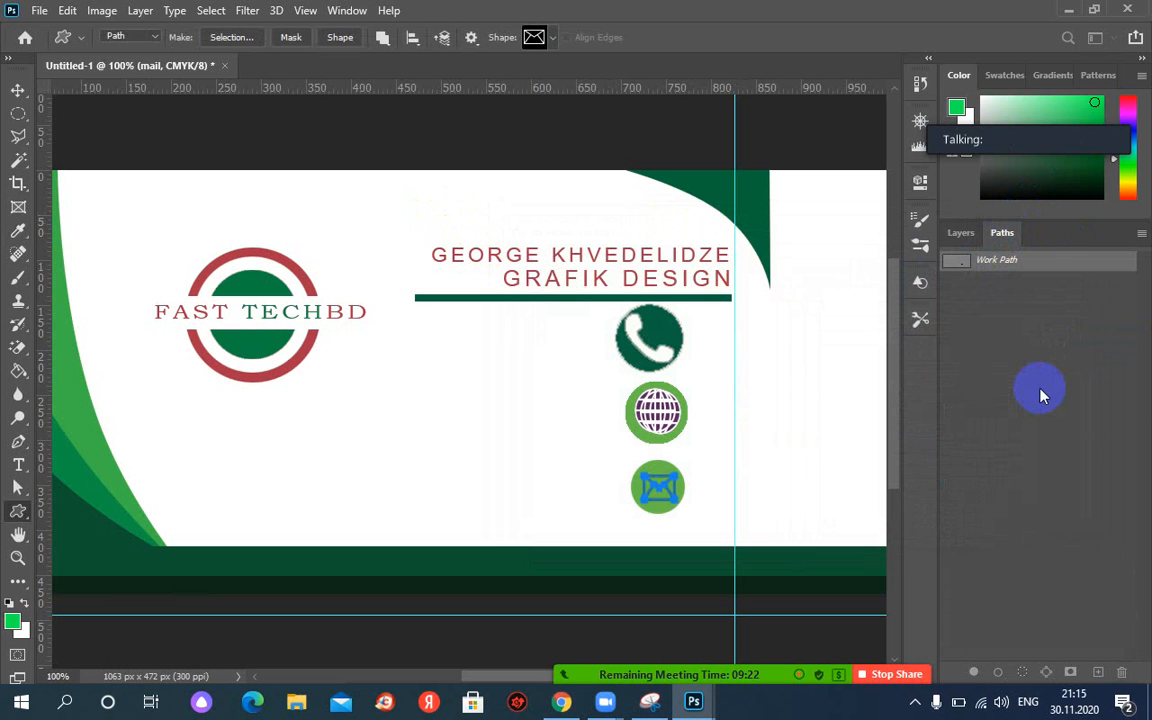
pyautogui.click(960, 234)
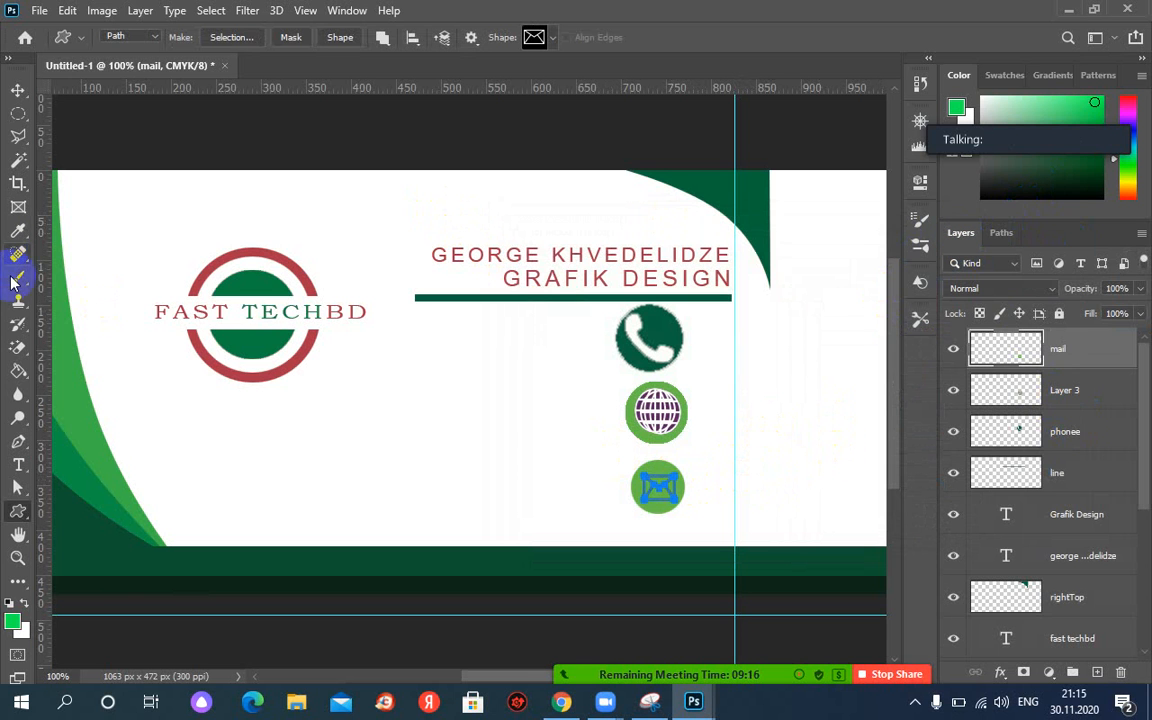
# Try a paint bucket fill on the mail layer and undo it, checking layer visibility.
pyautogui.click(18, 371)
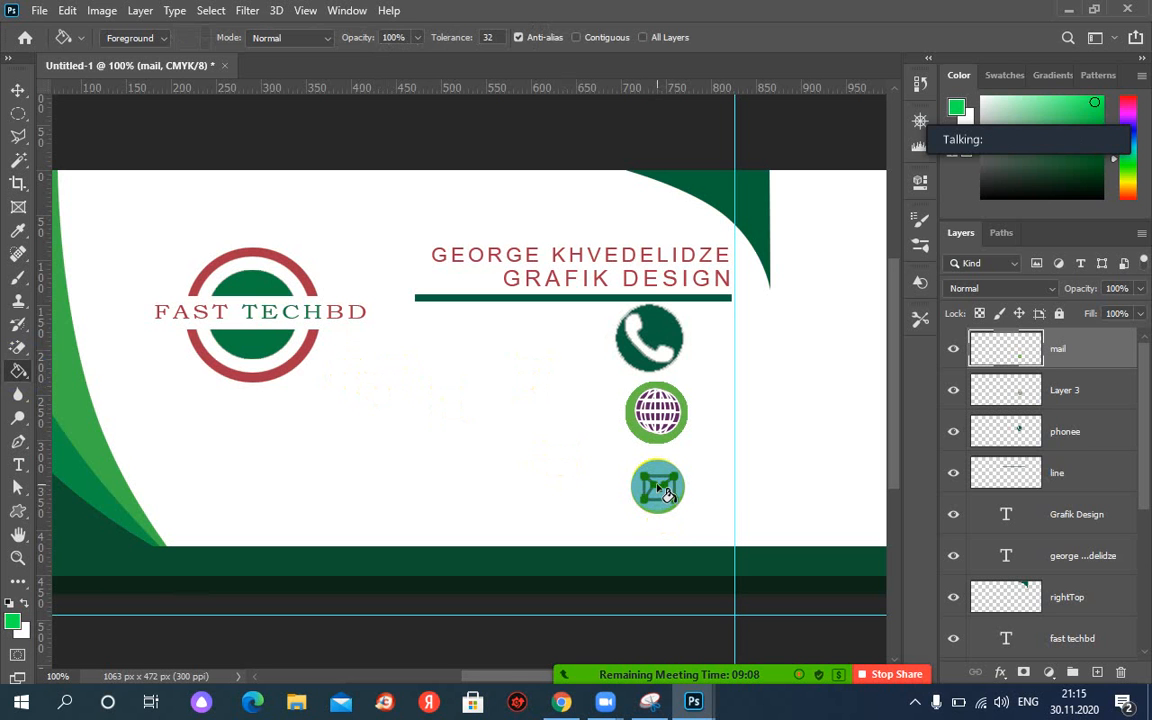
pyautogui.click(953, 349)
pyautogui.click(953, 349)
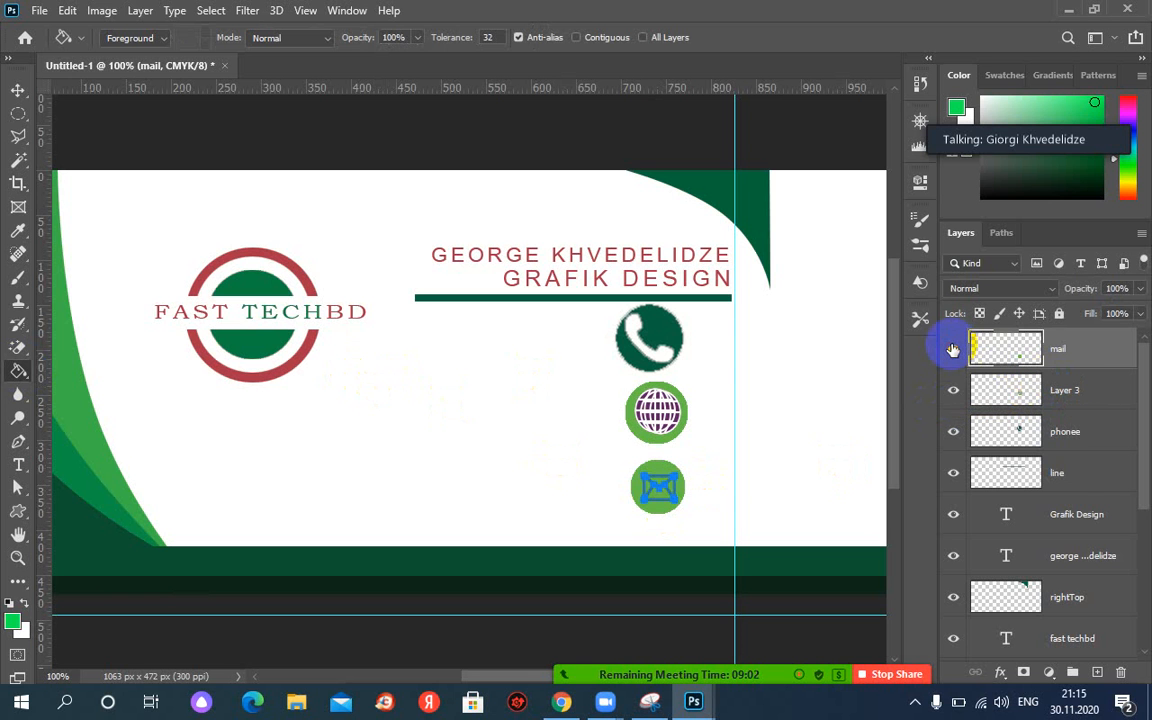
pyautogui.click(772, 392)
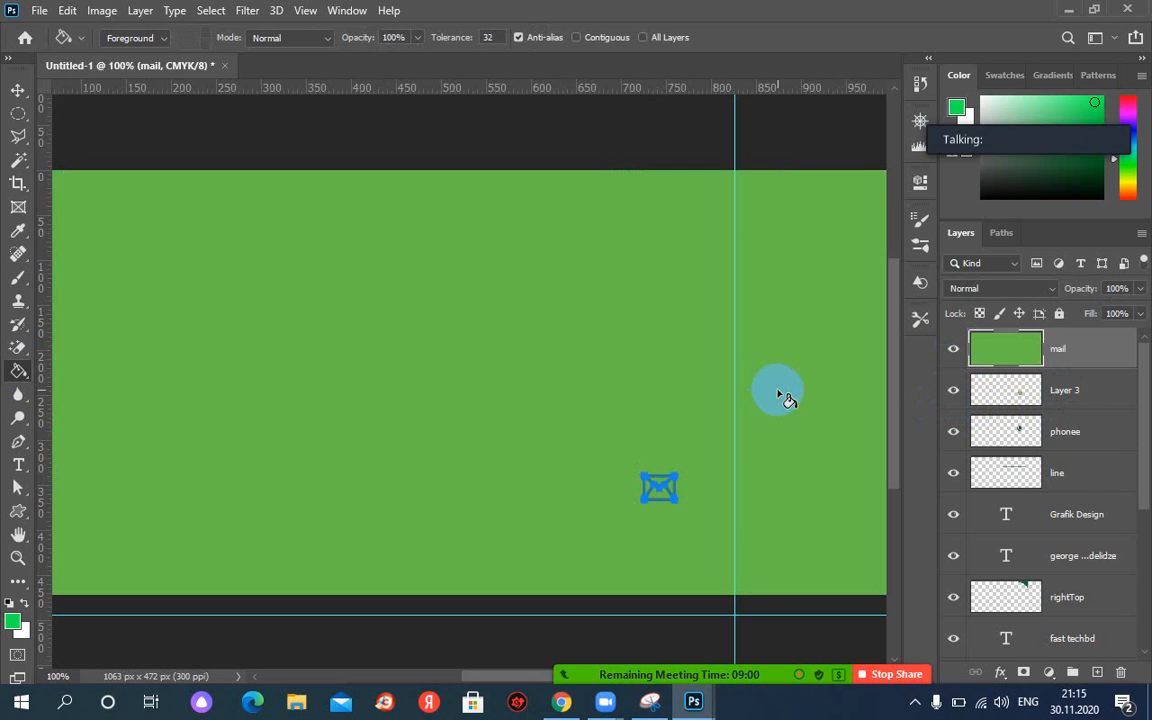
pyautogui.hotkey('ctrl', 'z')
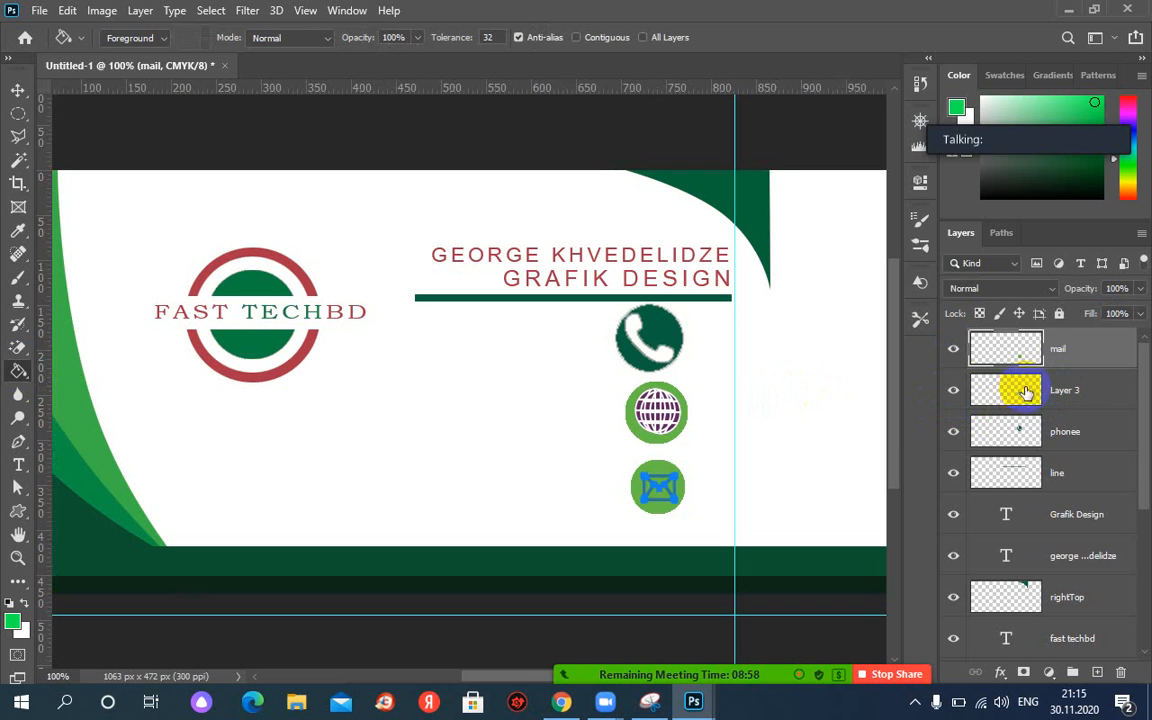
pyautogui.click(953, 391)
pyautogui.click(953, 391)
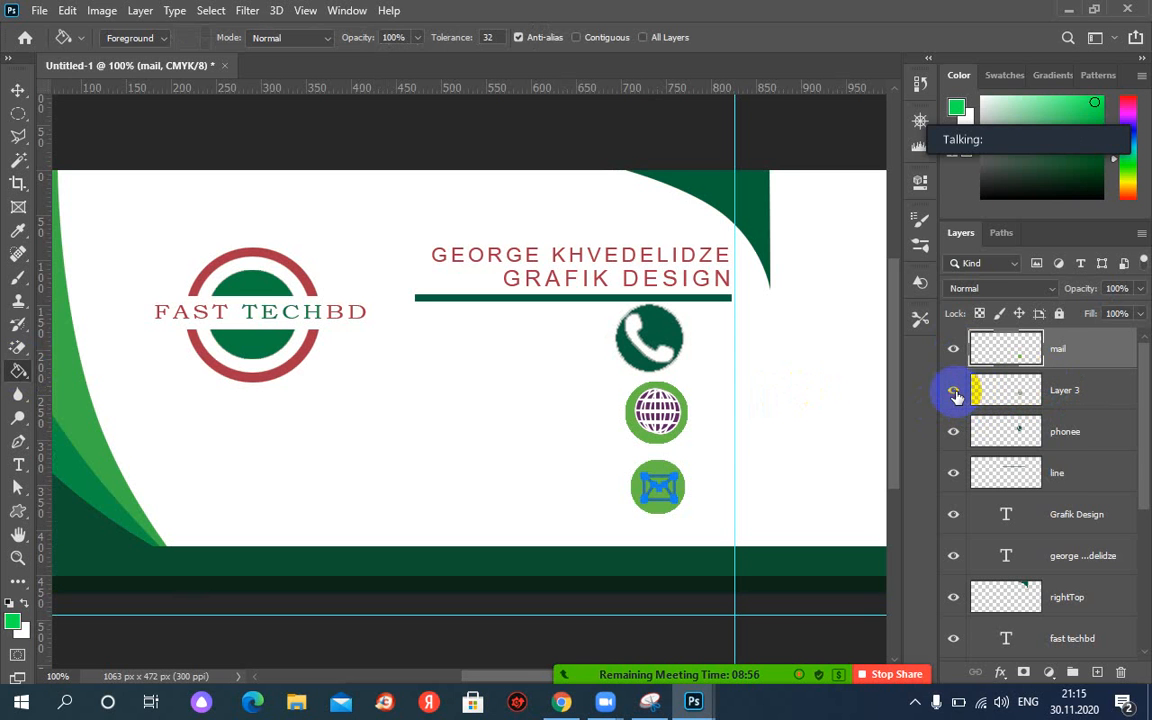
# Fill the circle behind the envelope with green after clearing the hidden-layer error.
pyautogui.click(953, 349)
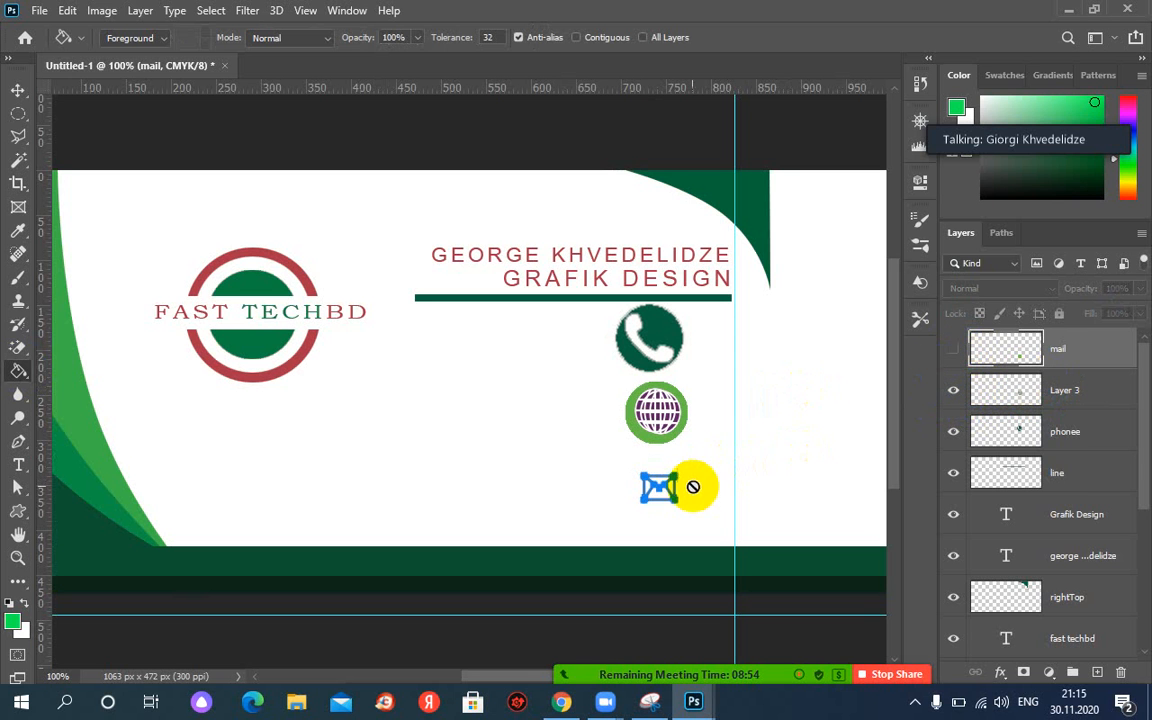
pyautogui.click(657, 488)
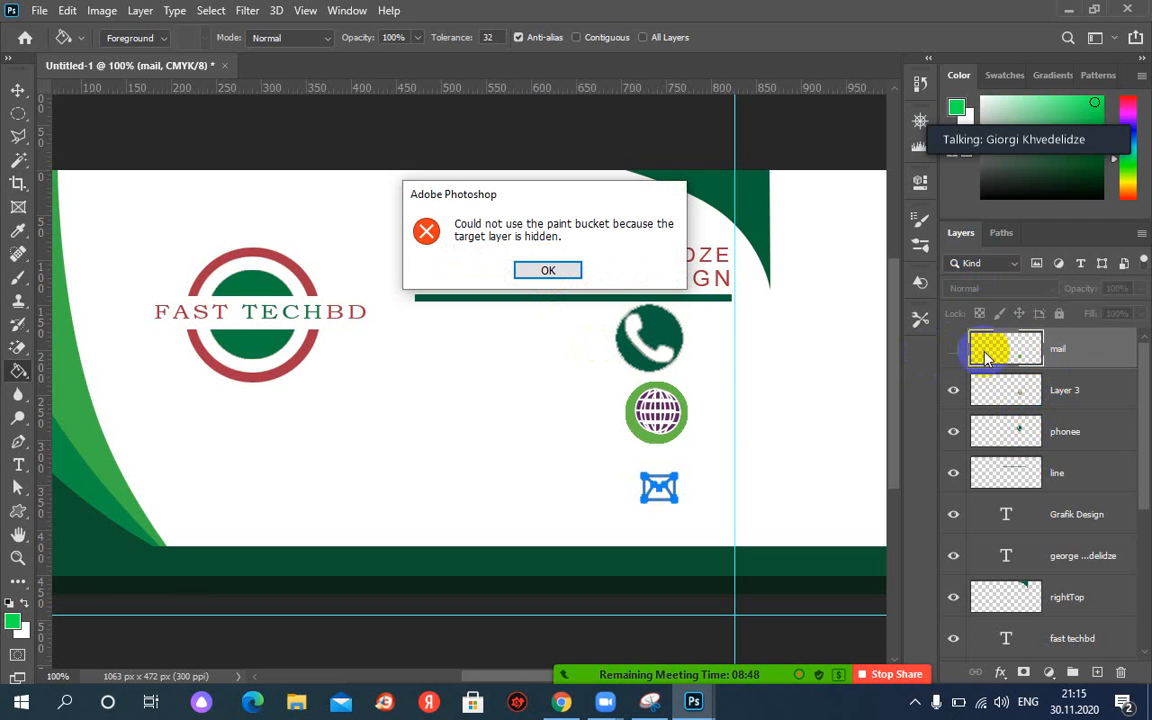
pyautogui.click(953, 348)
pyautogui.click(558, 270)
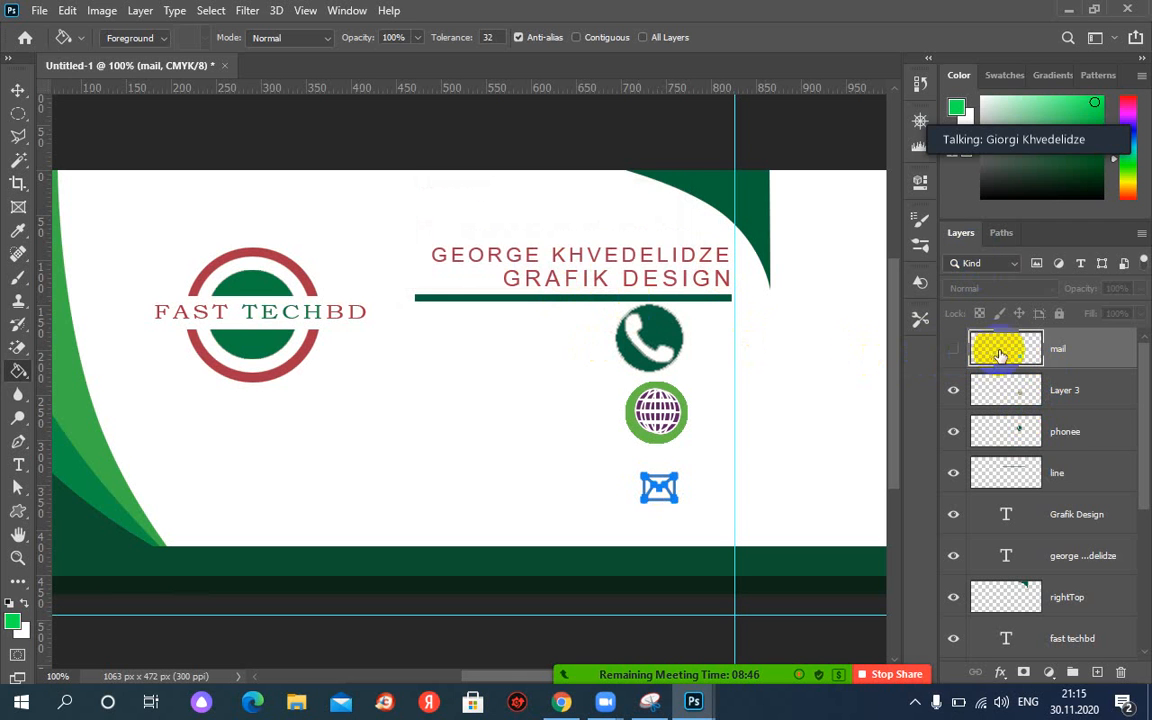
pyautogui.click(953, 348)
pyautogui.click(656, 489)
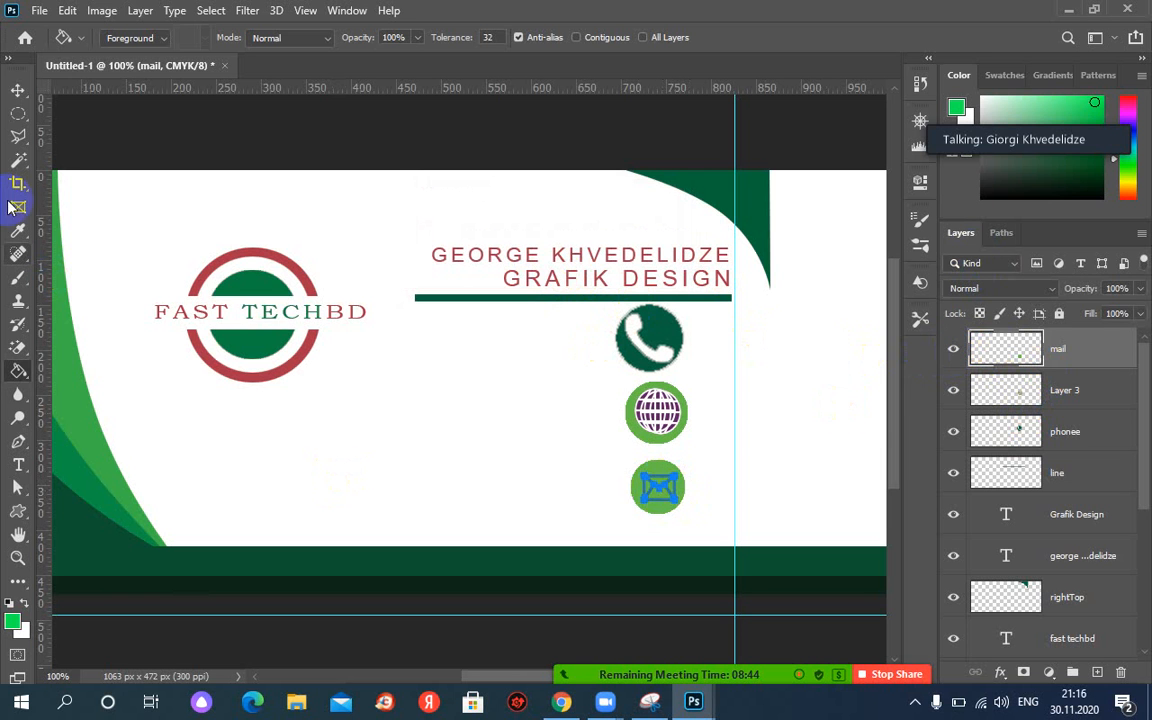
# Move the envelope path about 66 px left and undo a full-layer green fill.
pyautogui.click(18, 487)
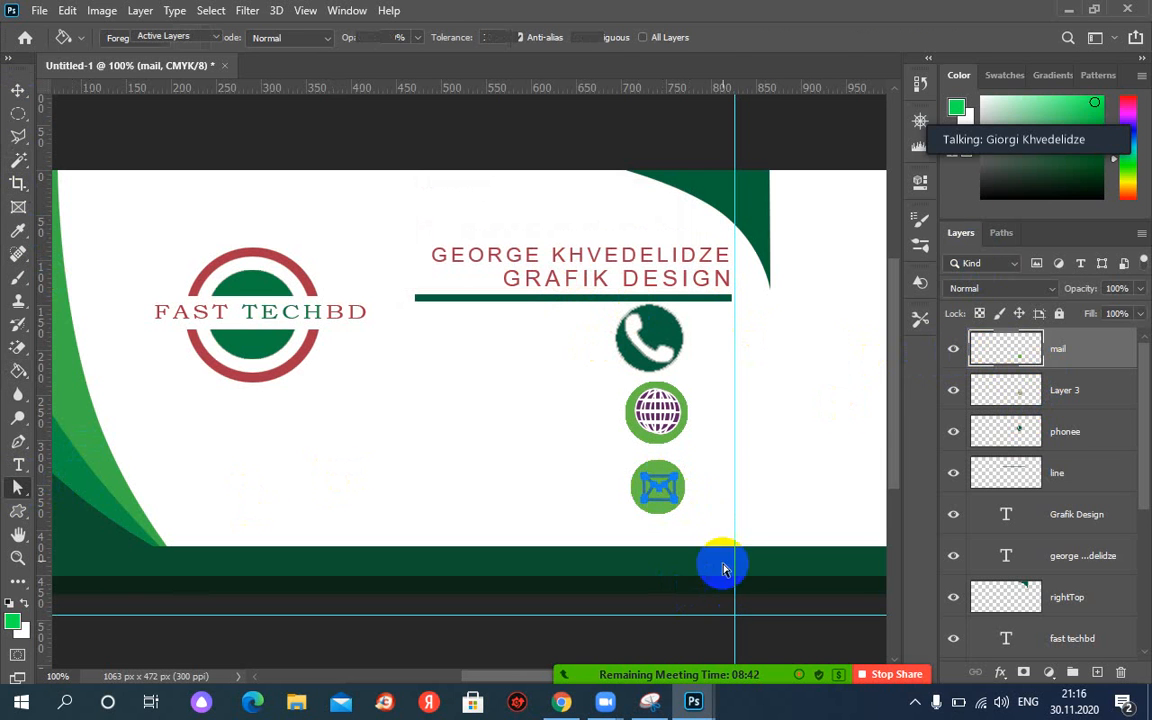
pyautogui.click(668, 493)
pyautogui.moveTo(662, 490); pyautogui.dragTo(594, 489)
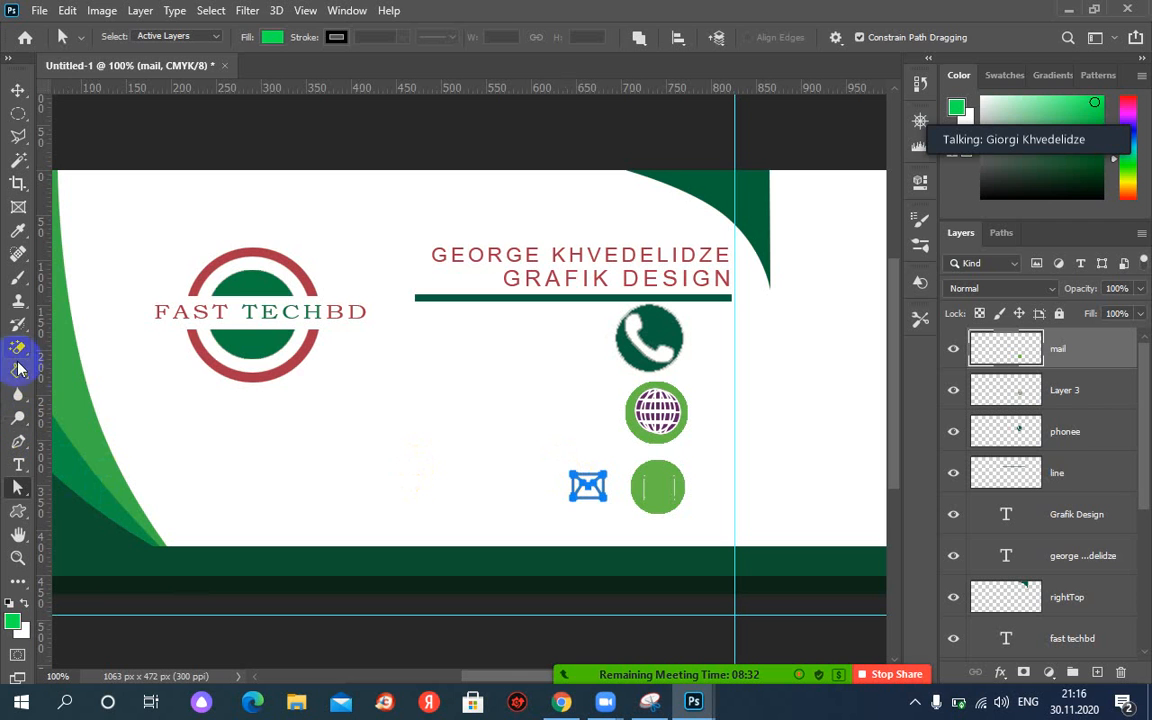
pyautogui.click(19, 372)
pyautogui.click(588, 487)
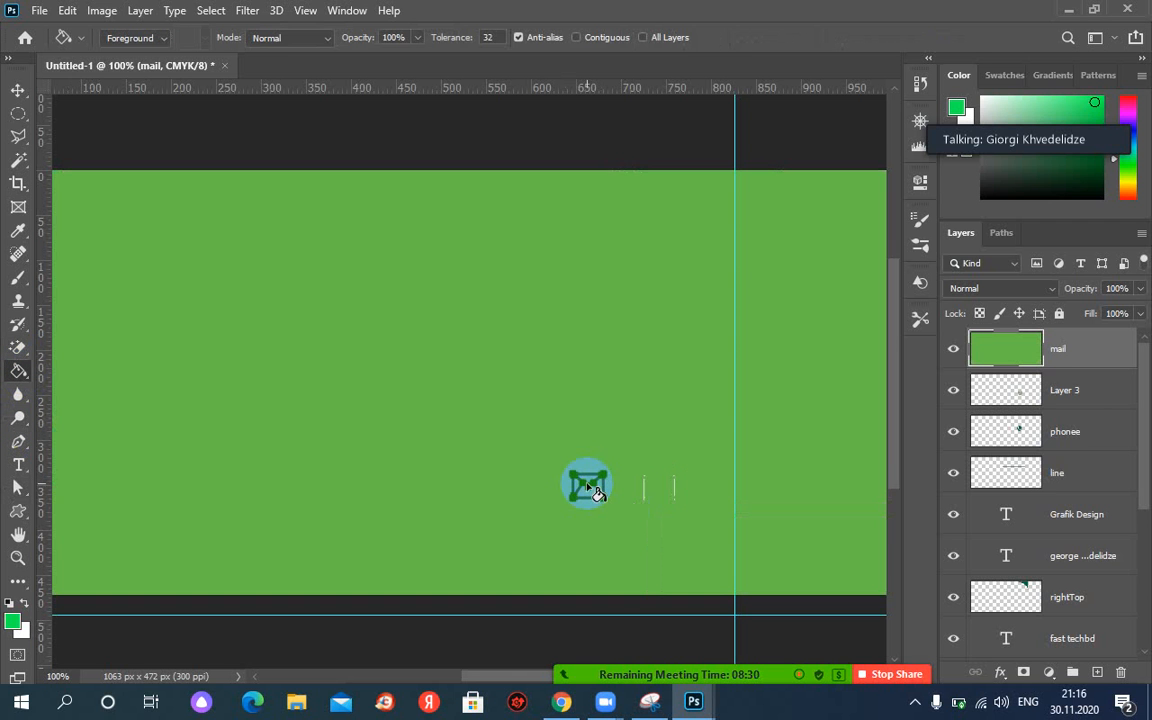
pyautogui.hotkey('ctrl', 'z')
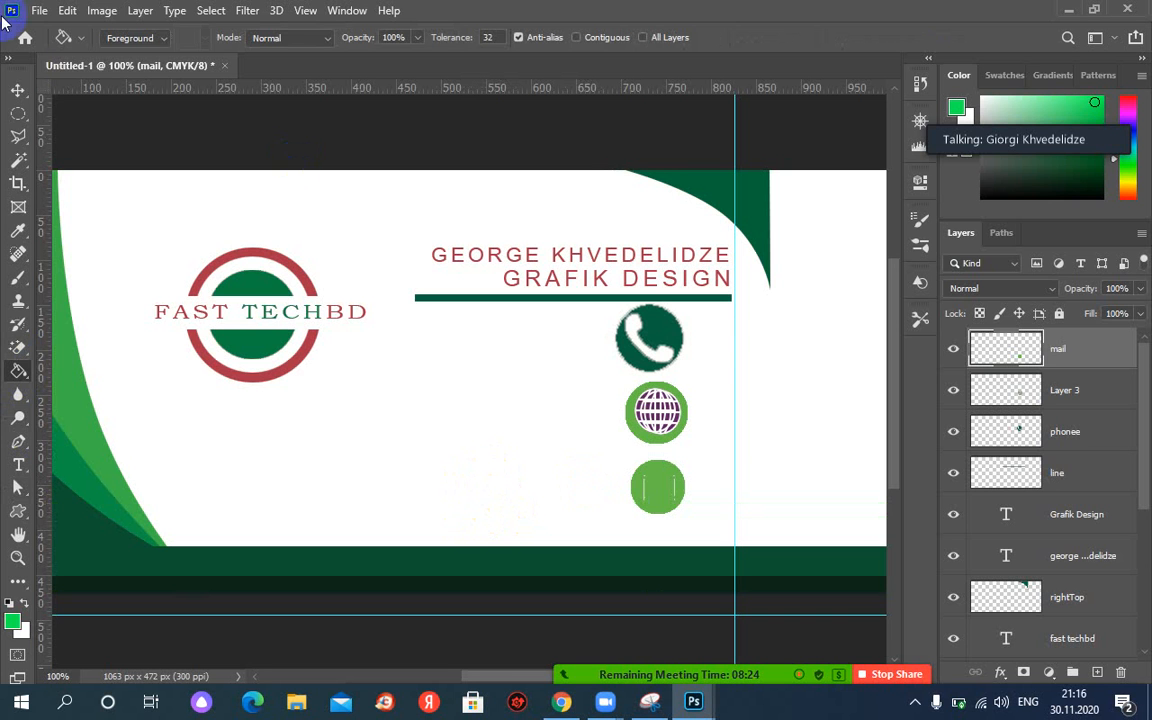
pyautogui.click(20, 510)
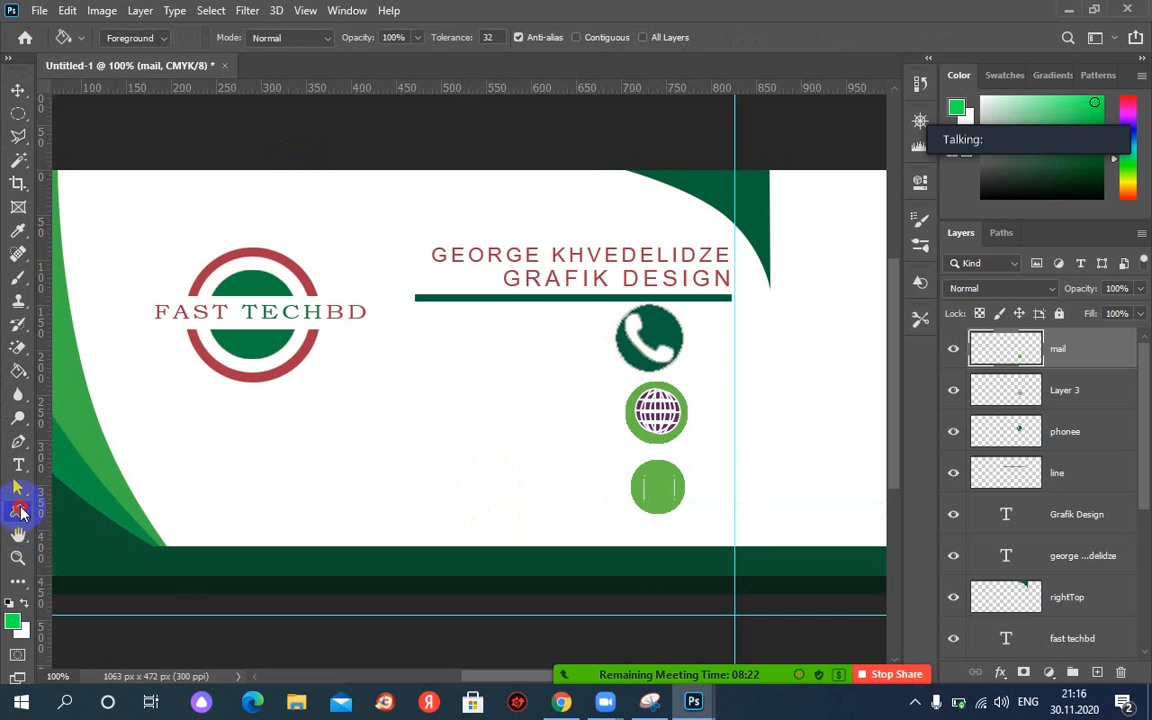
pyautogui.click(20, 511)
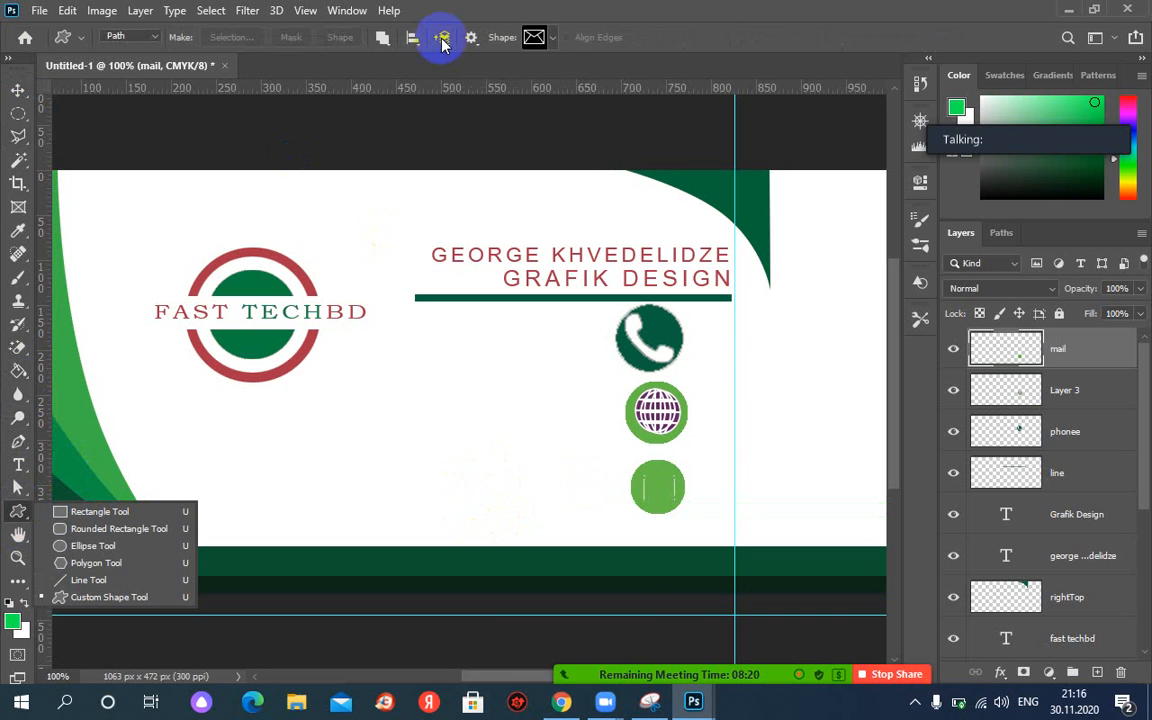
# Choose the envelope custom shape and draw it over the circle on new Layer 4.
pyautogui.click(538, 37)
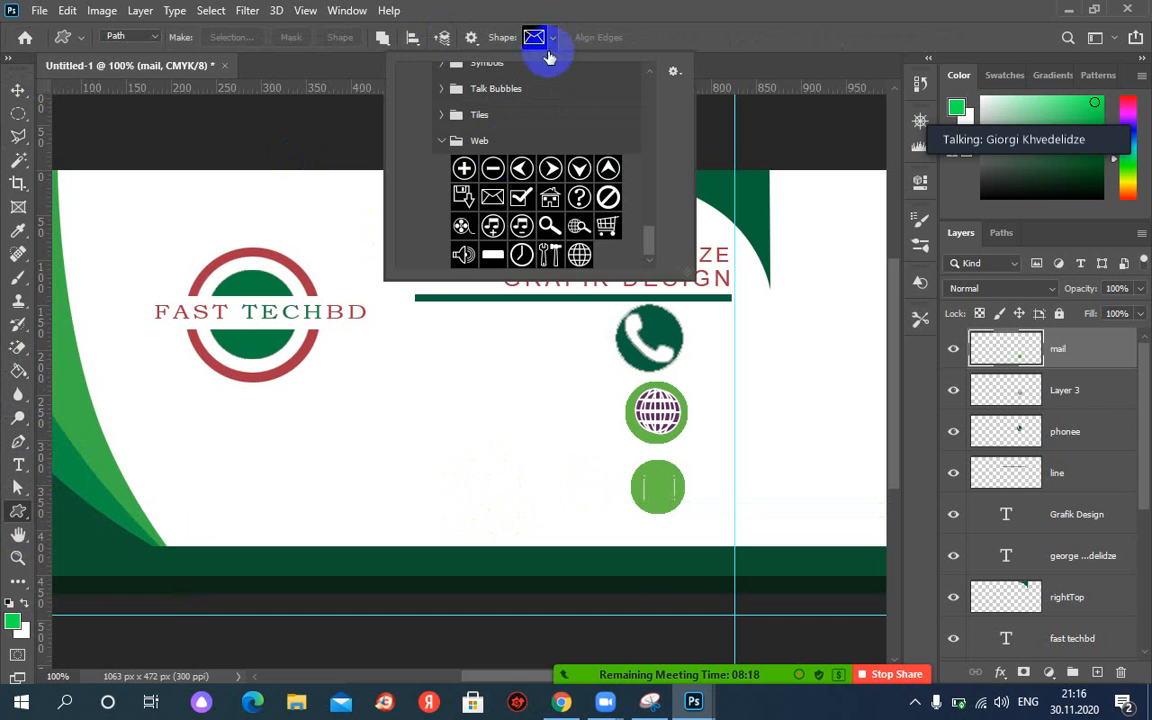
pyautogui.click(493, 198)
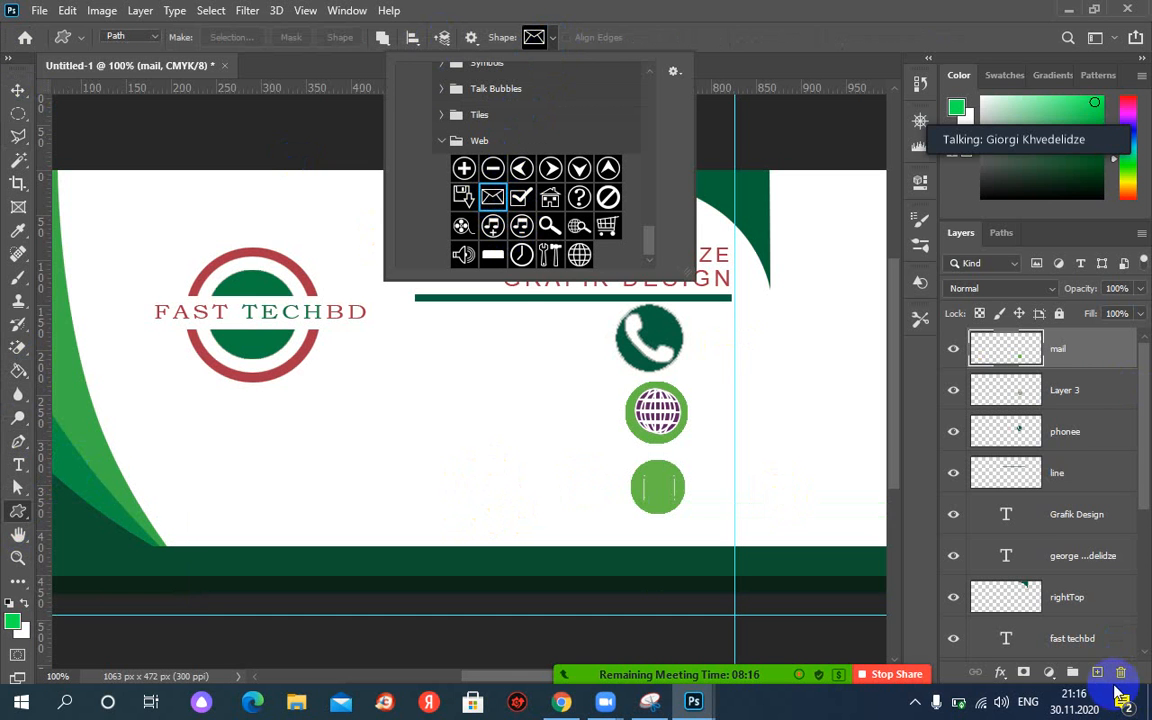
pyautogui.click(1100, 678)
pyautogui.click(1099, 675)
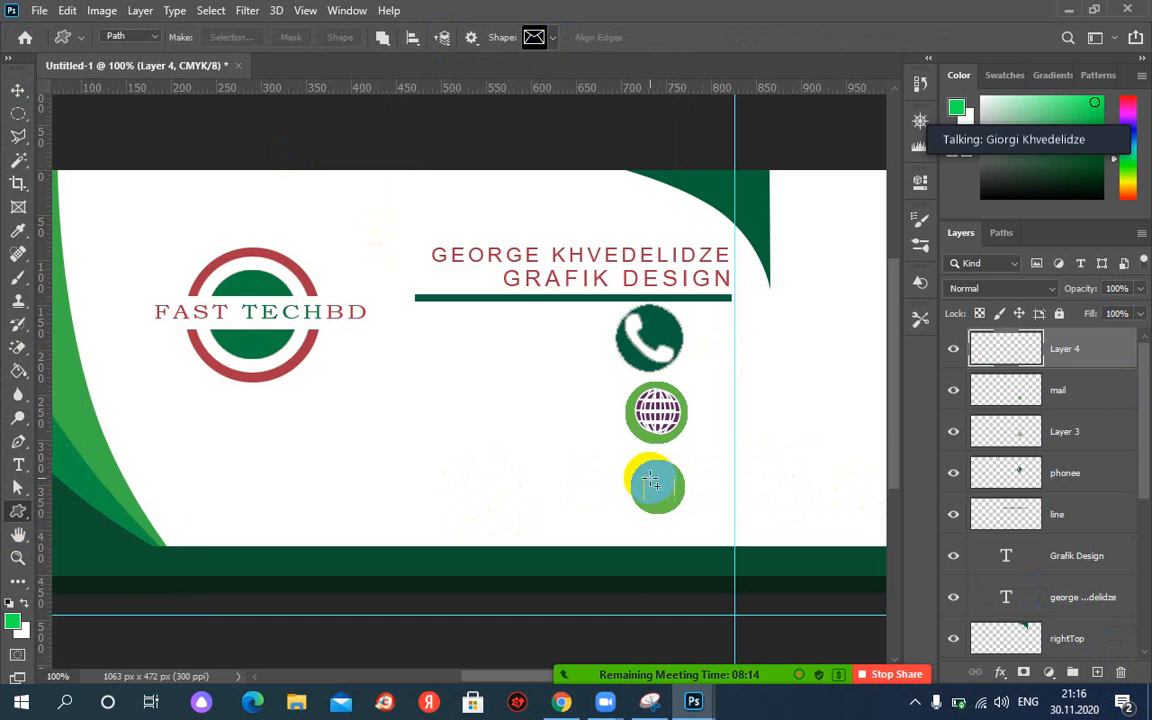
pyautogui.moveTo(641, 472); pyautogui.dragTo(681, 508)
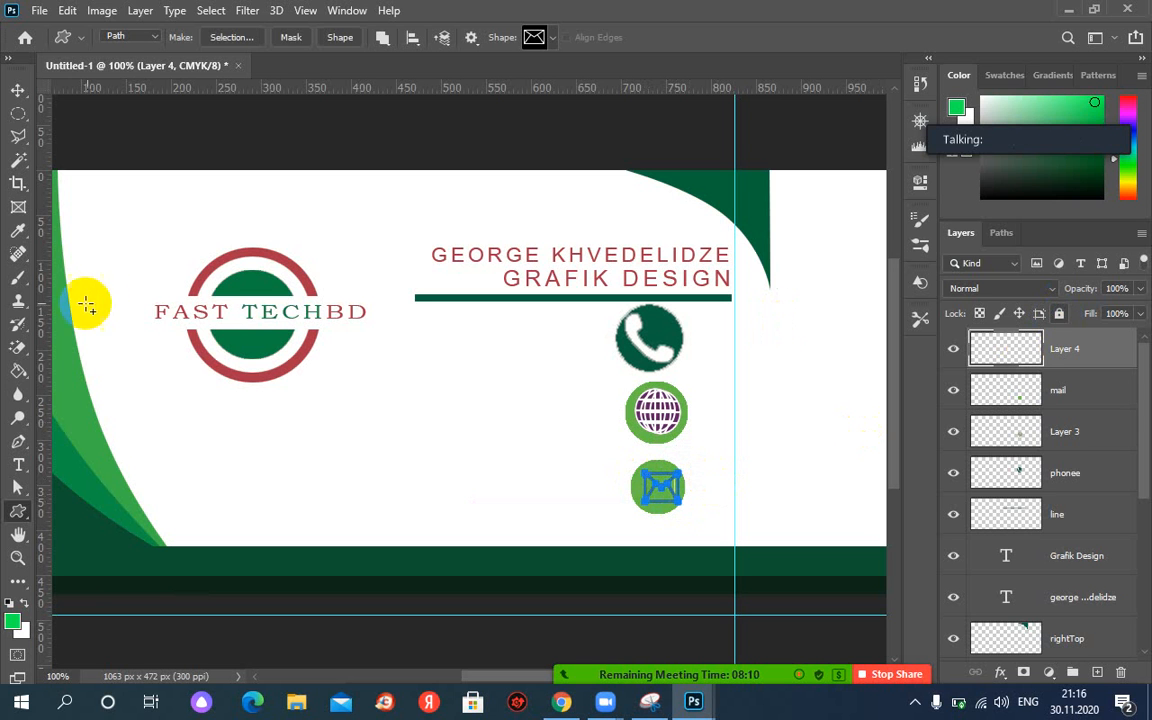
# Try paint bucket fills in the envelope, undo the card-wide fill, and hide Layer 4.
pyautogui.click(18, 370)
pyautogui.click(675, 495)
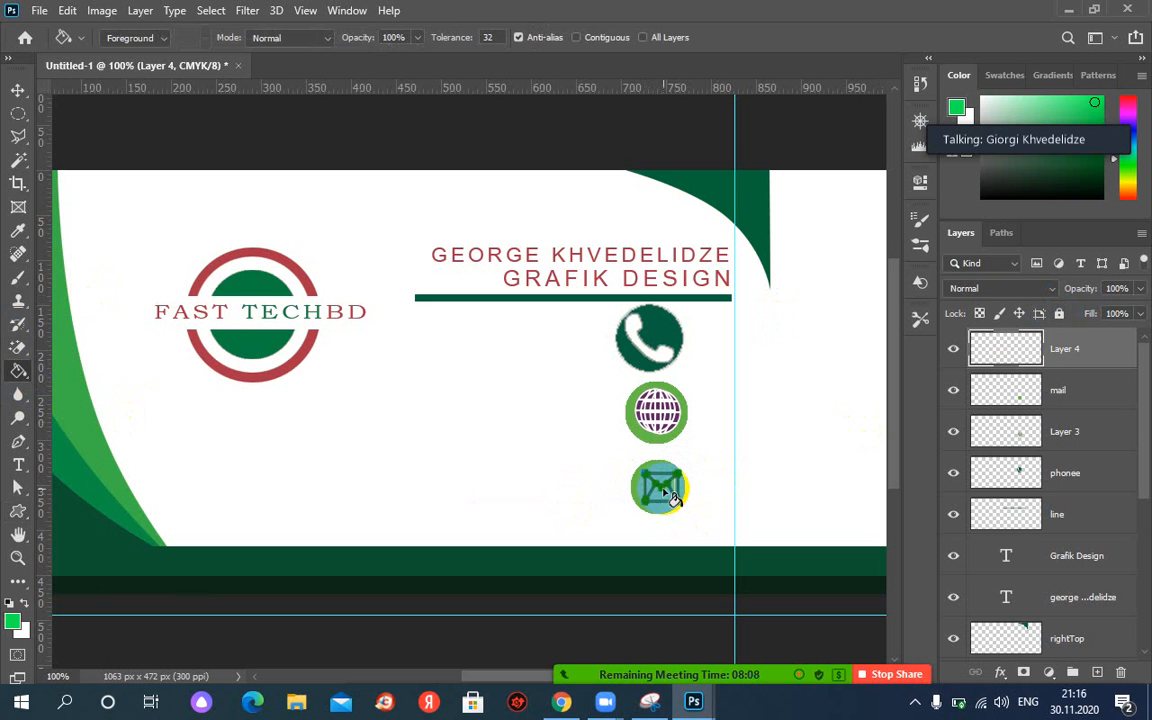
pyautogui.click(638, 490)
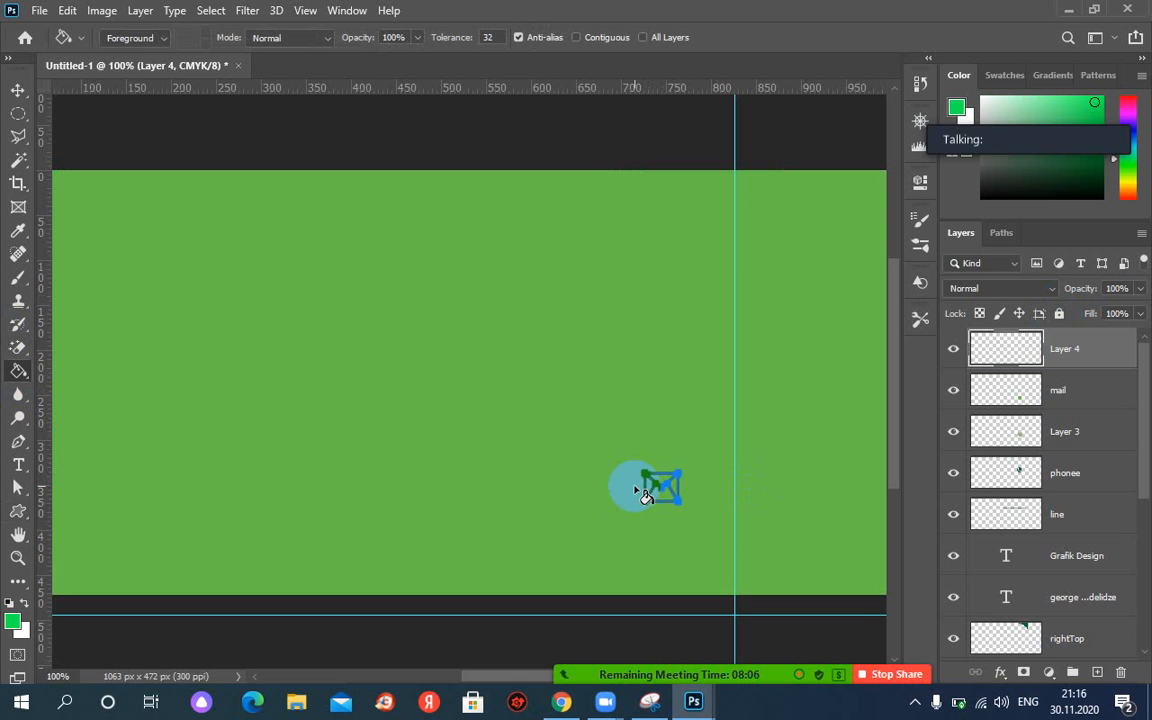
pyautogui.hotkey('ctrl', 'z')
pyautogui.click(954, 351)
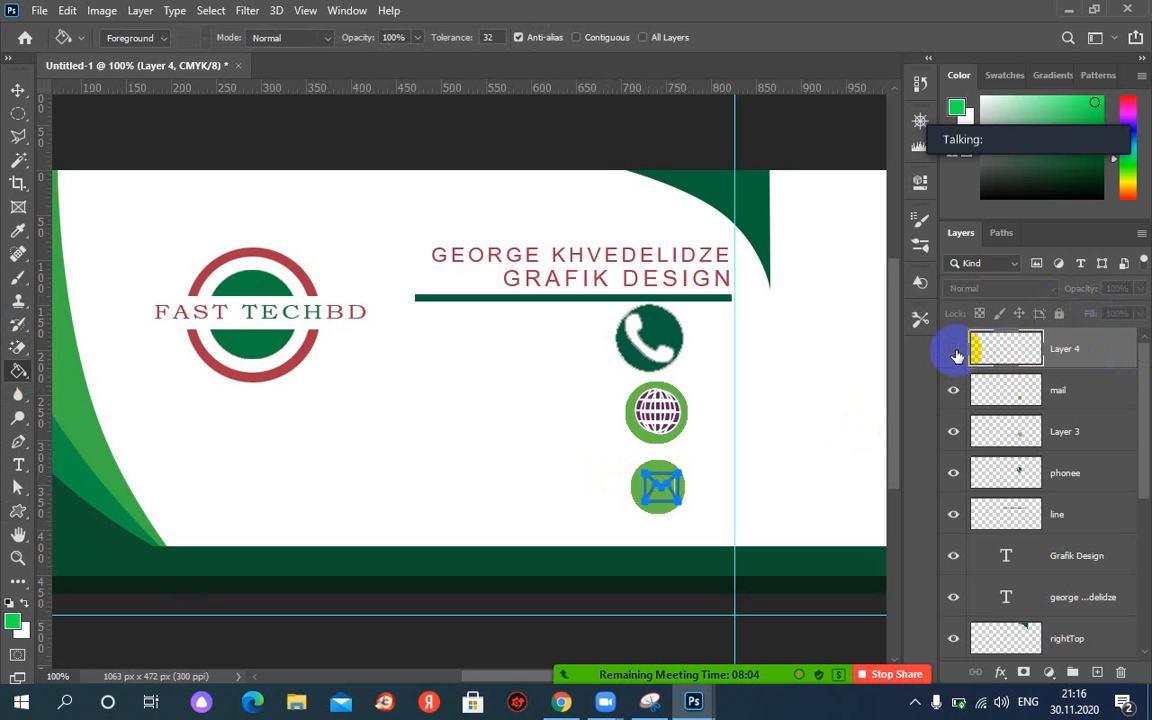
# Turn the envelope Work Path into a selection and switch to the Paint Bucket.
pyautogui.click(1002, 233)
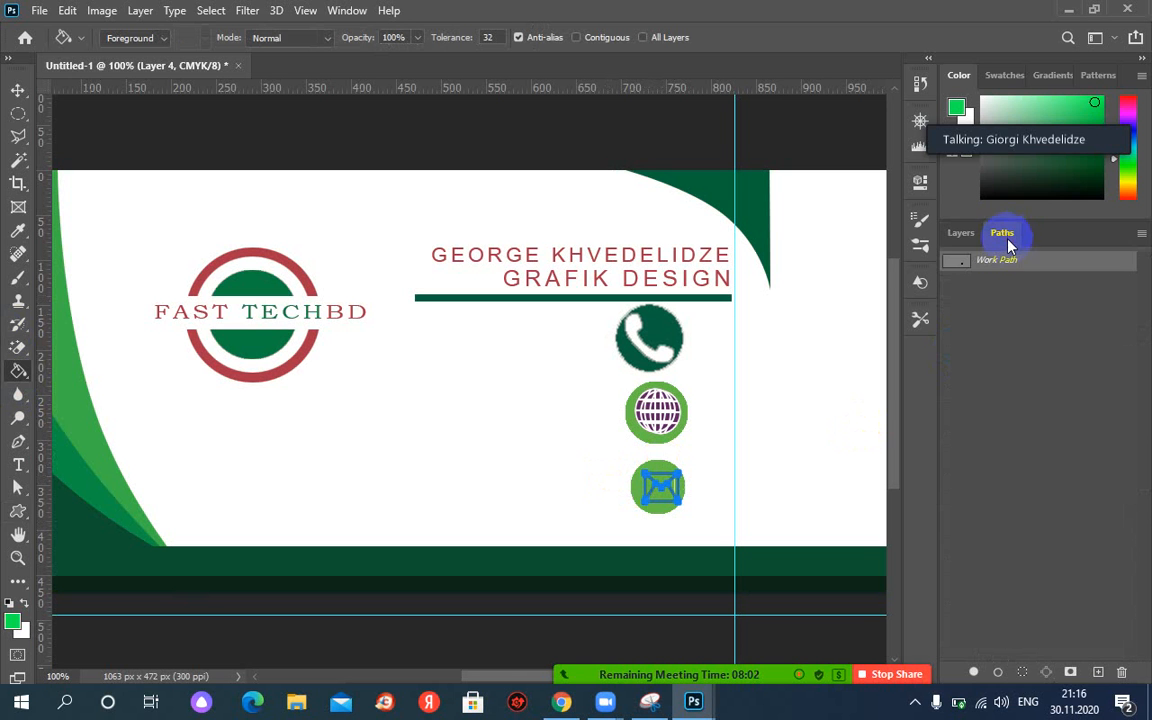
pyautogui.rightClick(983, 266)
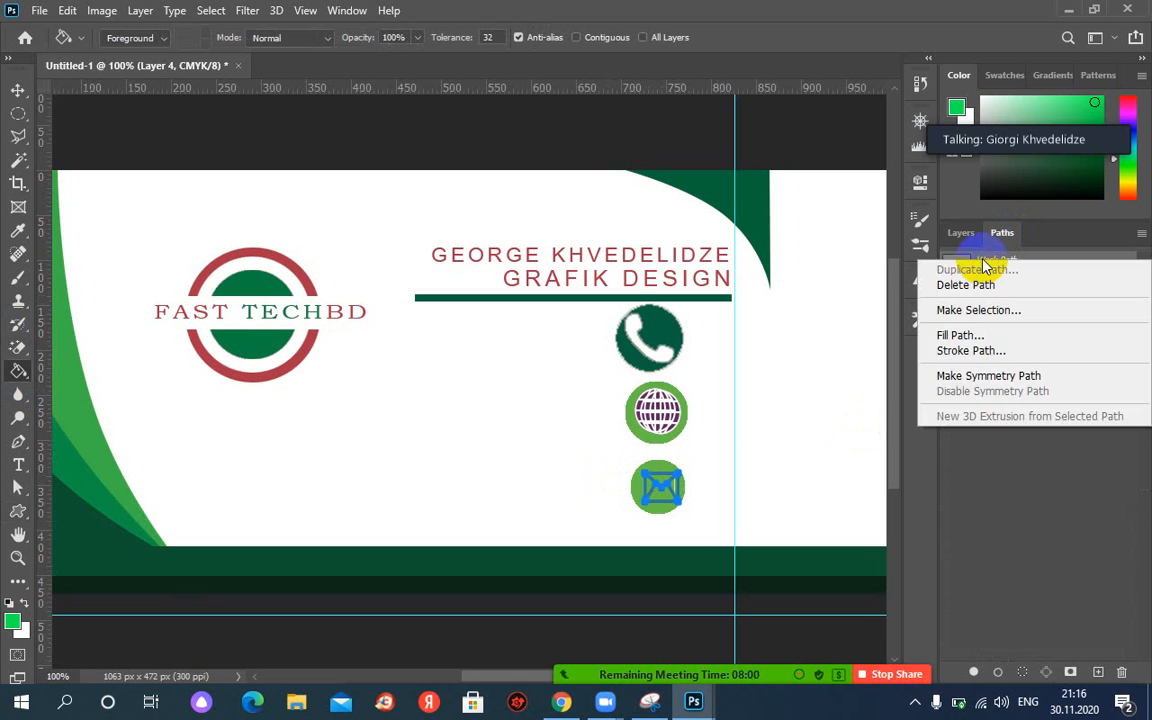
pyautogui.click(975, 311)
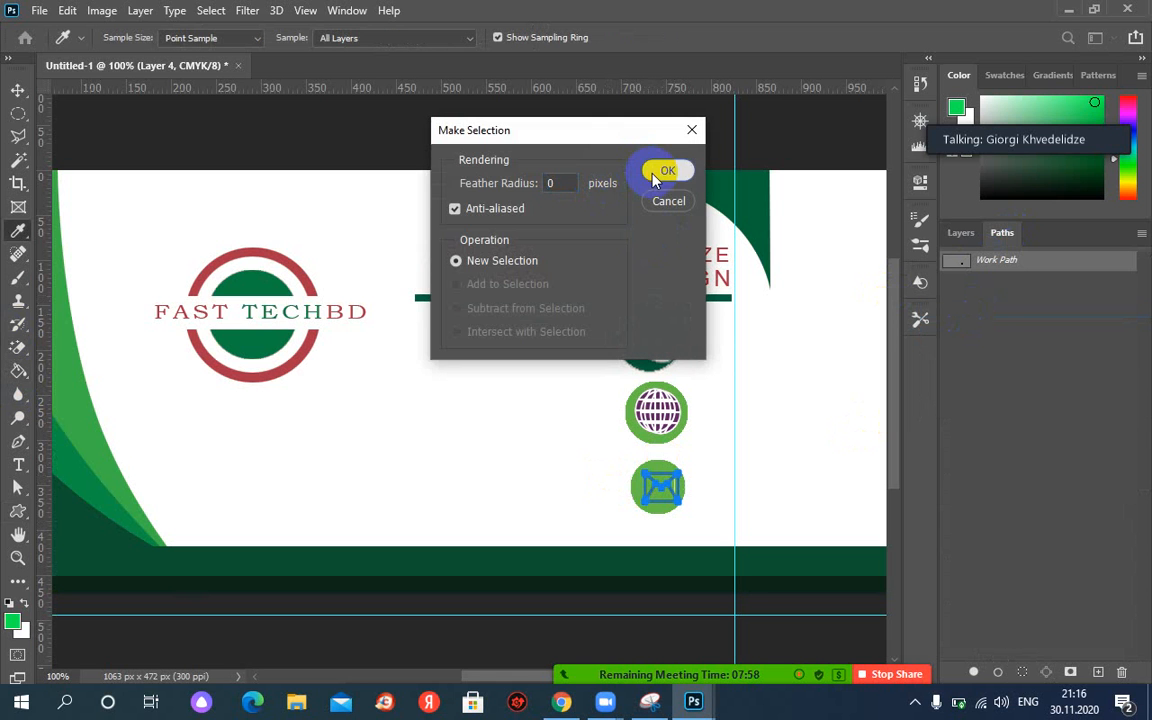
pyautogui.click(666, 171)
pyautogui.press('g')
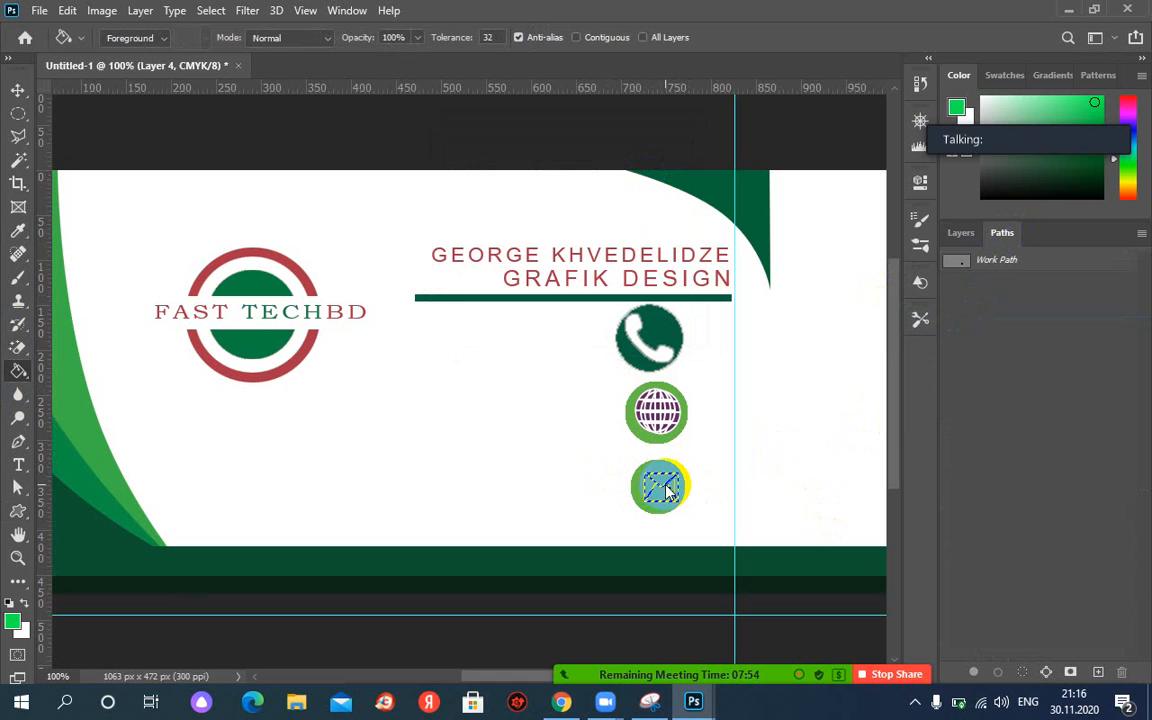
pyautogui.click(960, 234)
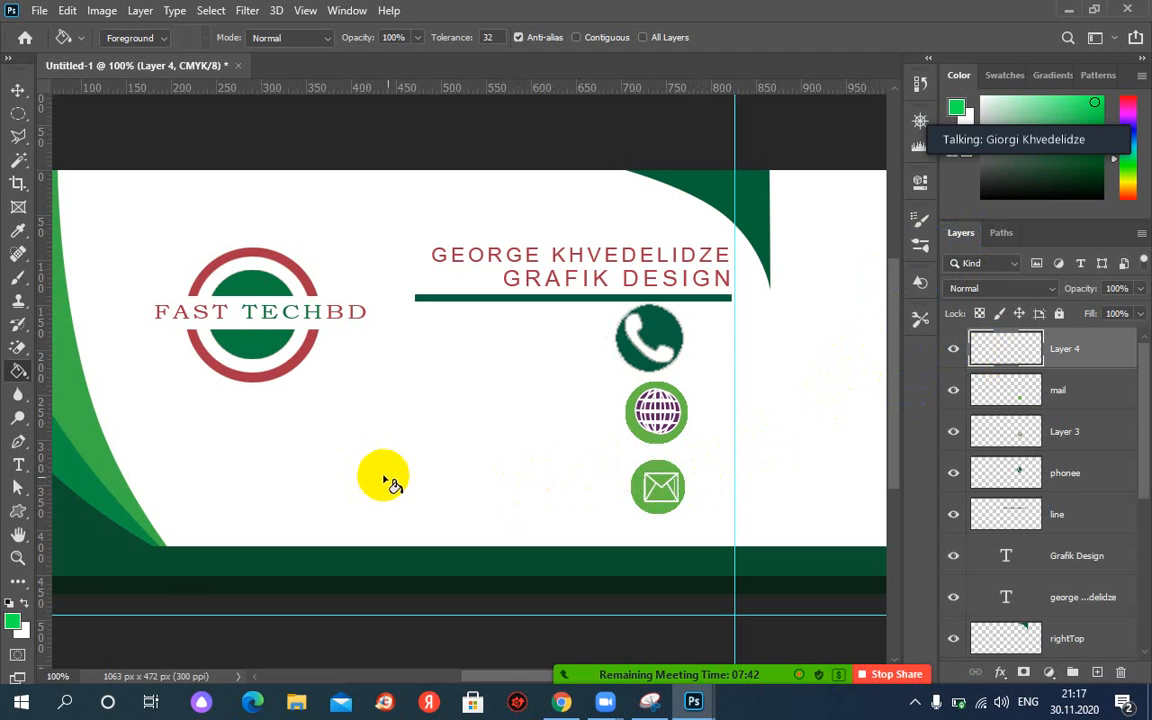
# Nudge the envelope icon into place inside the mail circle, then zoom out.
pyautogui.click(18, 90)
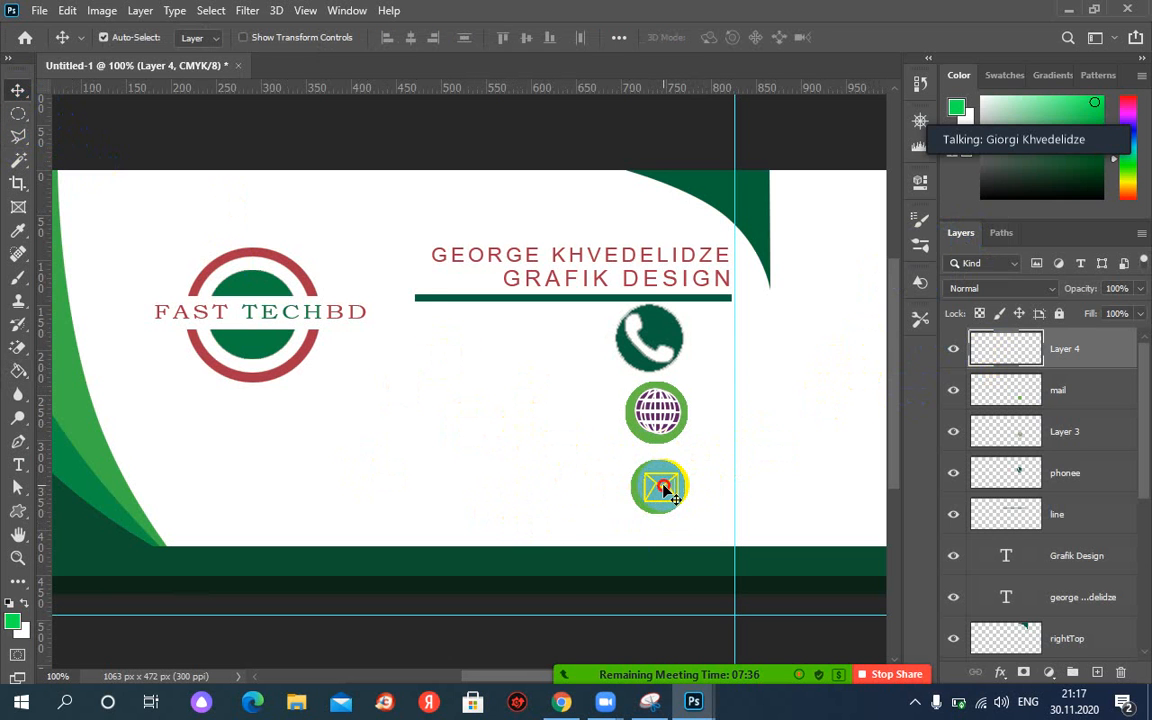
pyautogui.moveTo(660, 488)
pyautogui.mouseDown()
pyautogui.moveTo(481, 483)
pyautogui.moveTo(658, 494)
pyautogui.mouseUp()
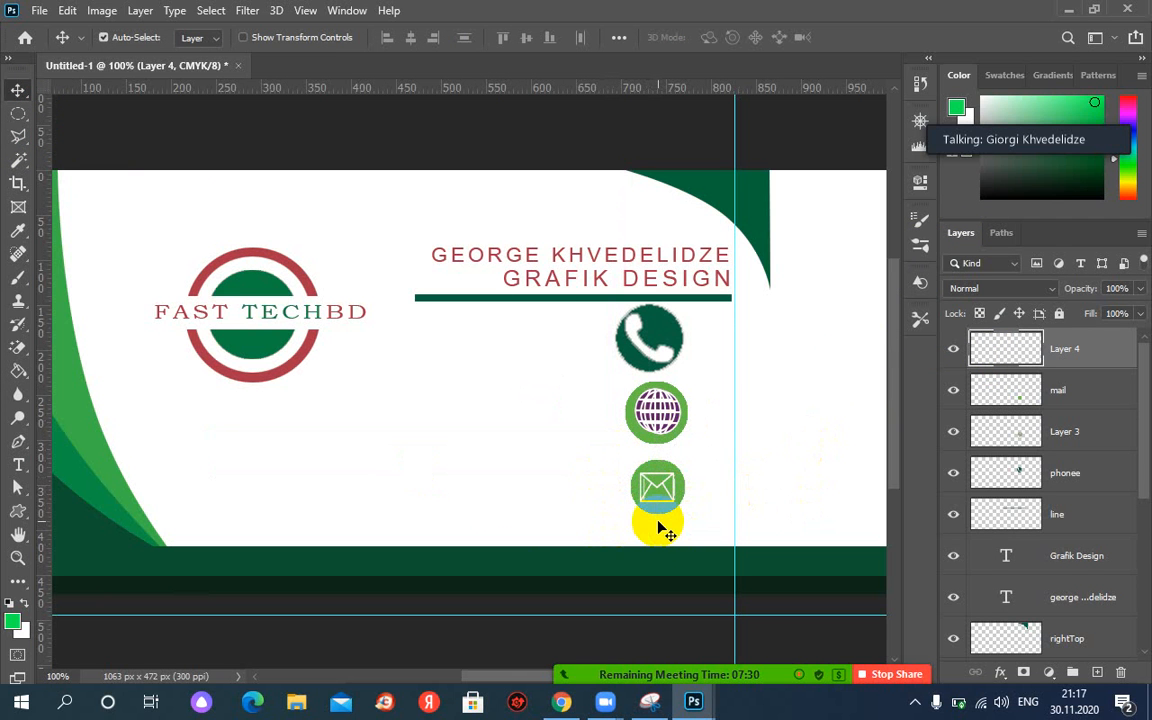
pyautogui.hotkey('ctrl', '-')
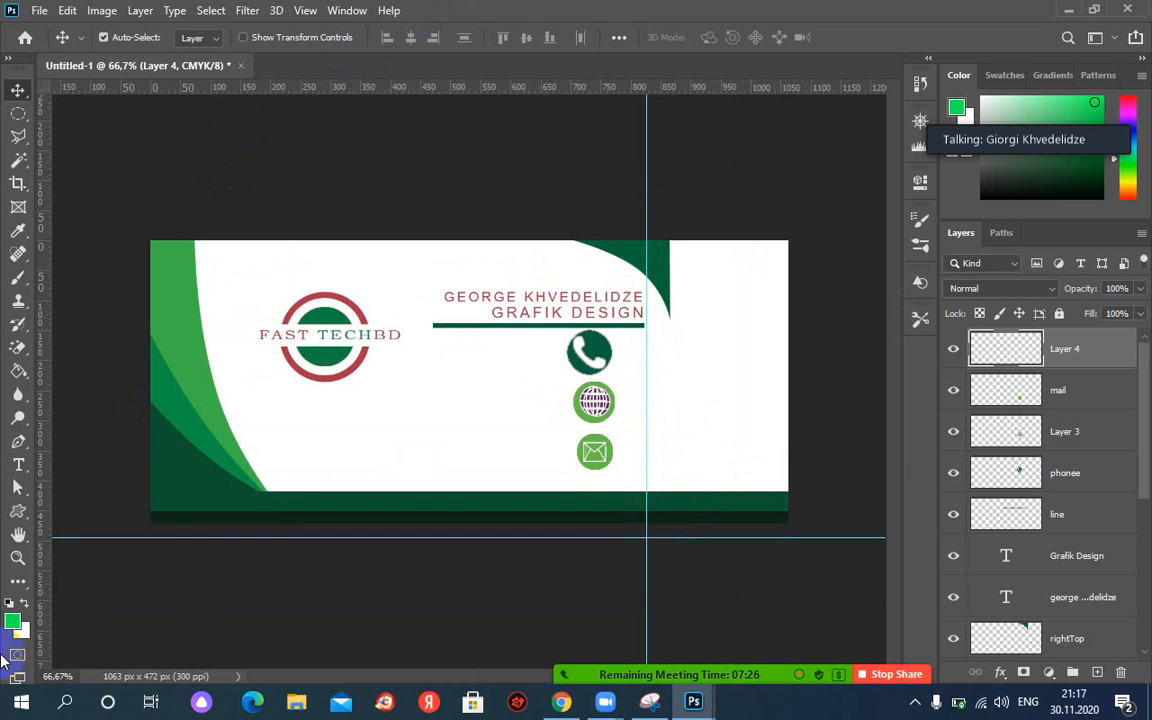
# Switch to the Custom Shape tool and browse the preset shape library before closing it.
pyautogui.rightClick(22, 514)
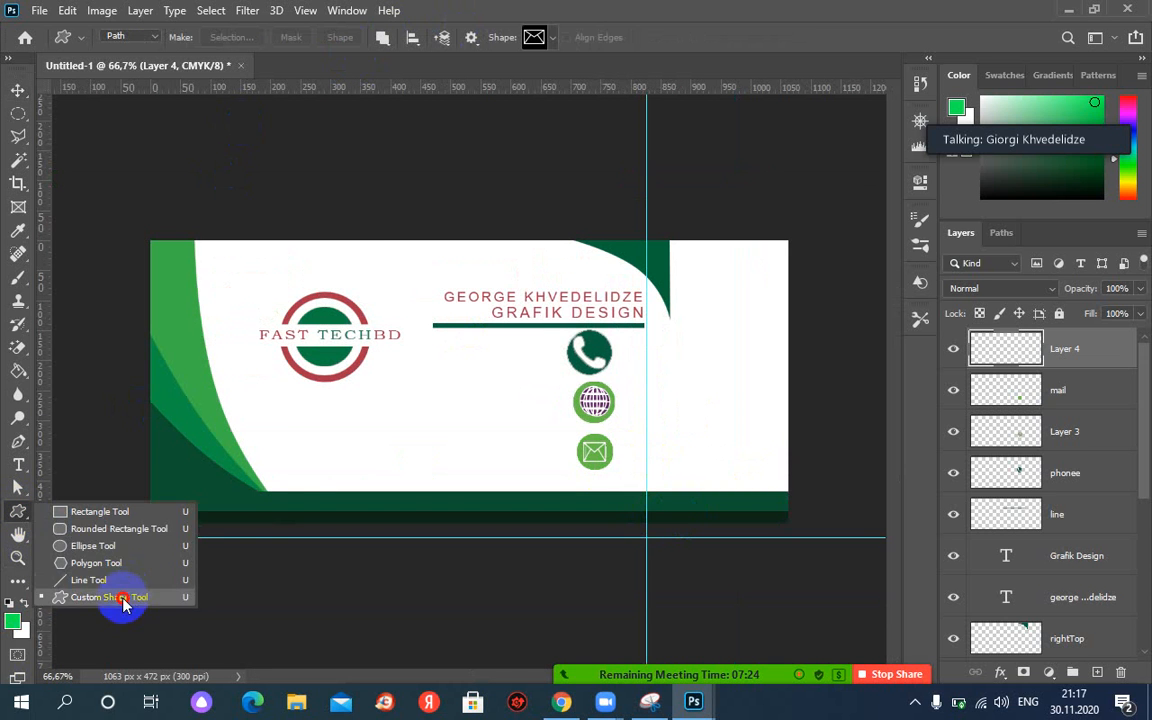
pyautogui.click(121, 596)
pyautogui.click(554, 40)
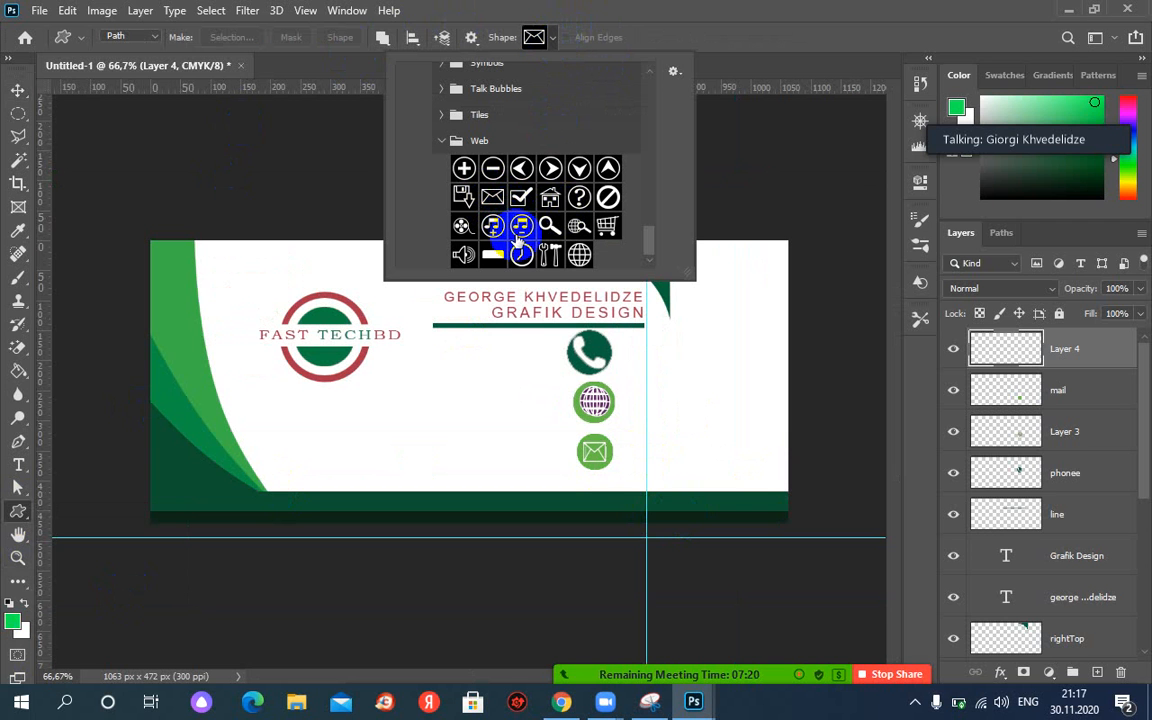
pyautogui.moveTo(652, 248)
pyautogui.mouseDown()
pyautogui.moveTo(647, 222)
pyautogui.moveTo(648, 245)
pyautogui.mouseUp()
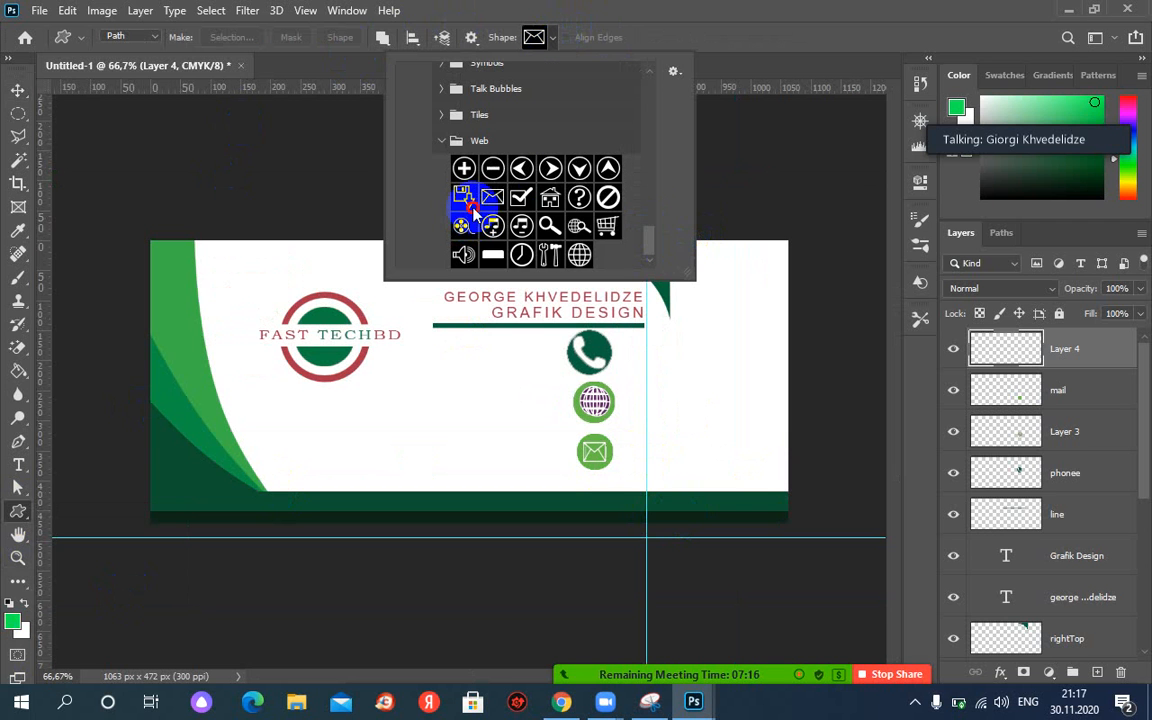
pyautogui.moveTo(650, 240)
pyautogui.mouseDown()
pyautogui.moveTo(663, 196)
pyautogui.moveTo(662, 240)
pyautogui.mouseUp()
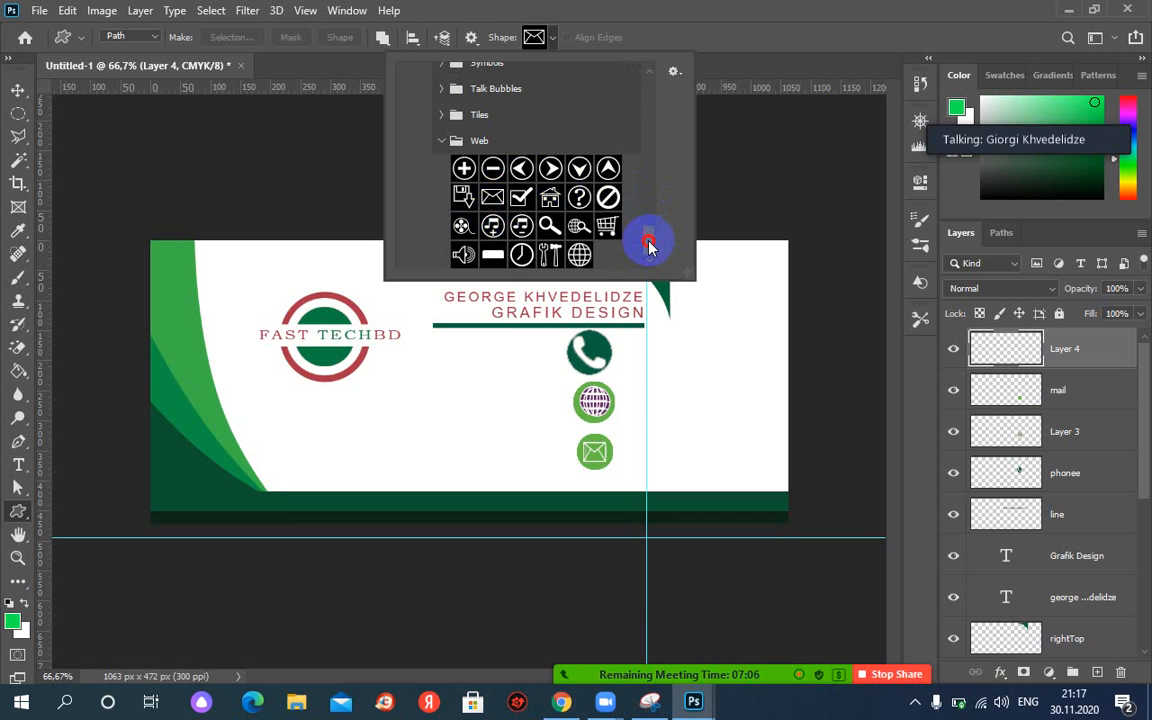
pyautogui.moveTo(648, 244); pyautogui.dragTo(660, 210)
pyautogui.click(579, 153)
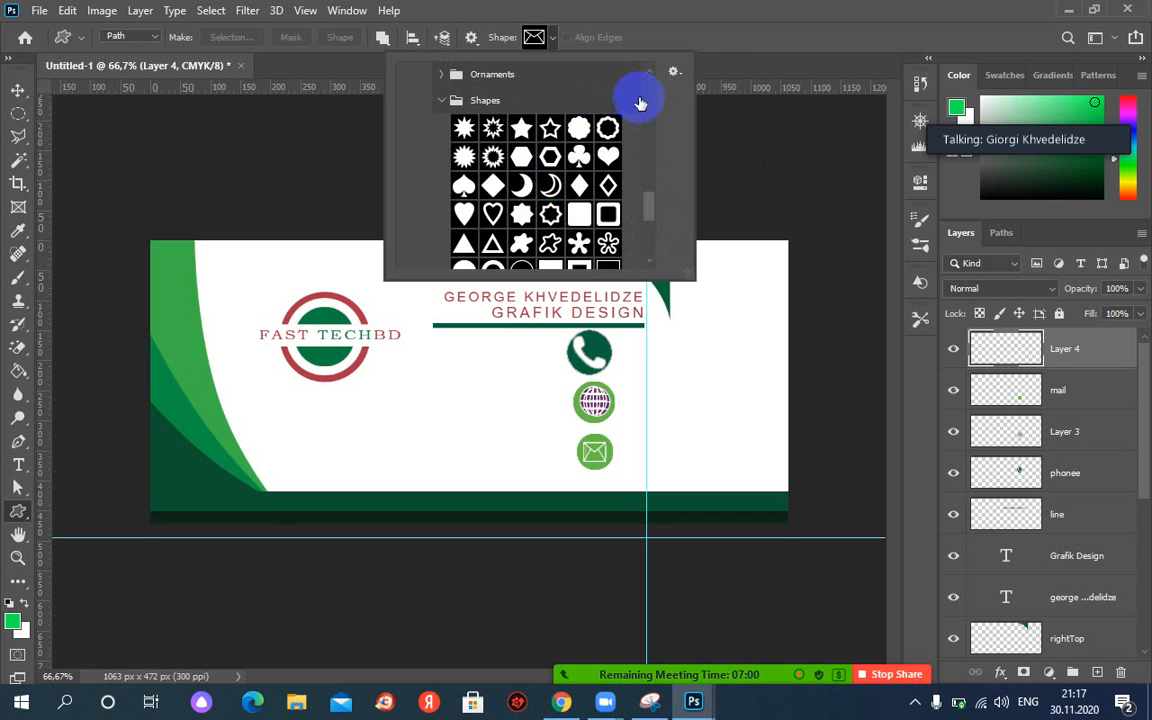
pyautogui.click(552, 18)
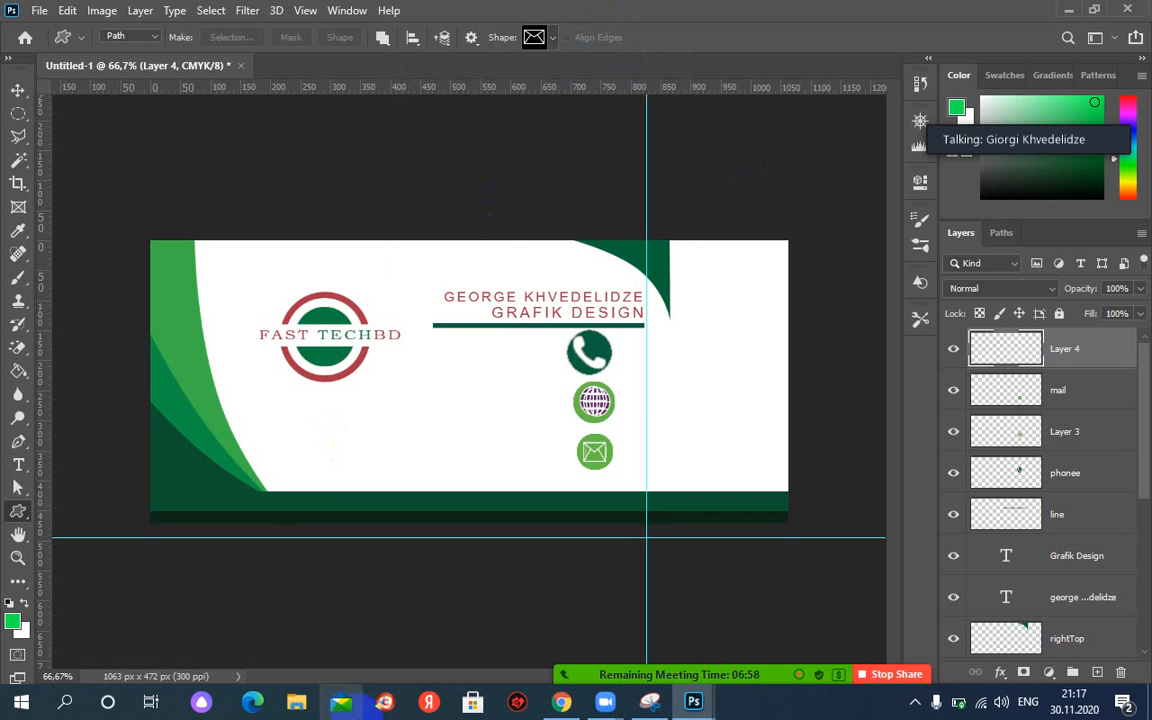
# In Chrome, run an image search for 'mail' icons.
pyautogui.moveTo(563, 706)
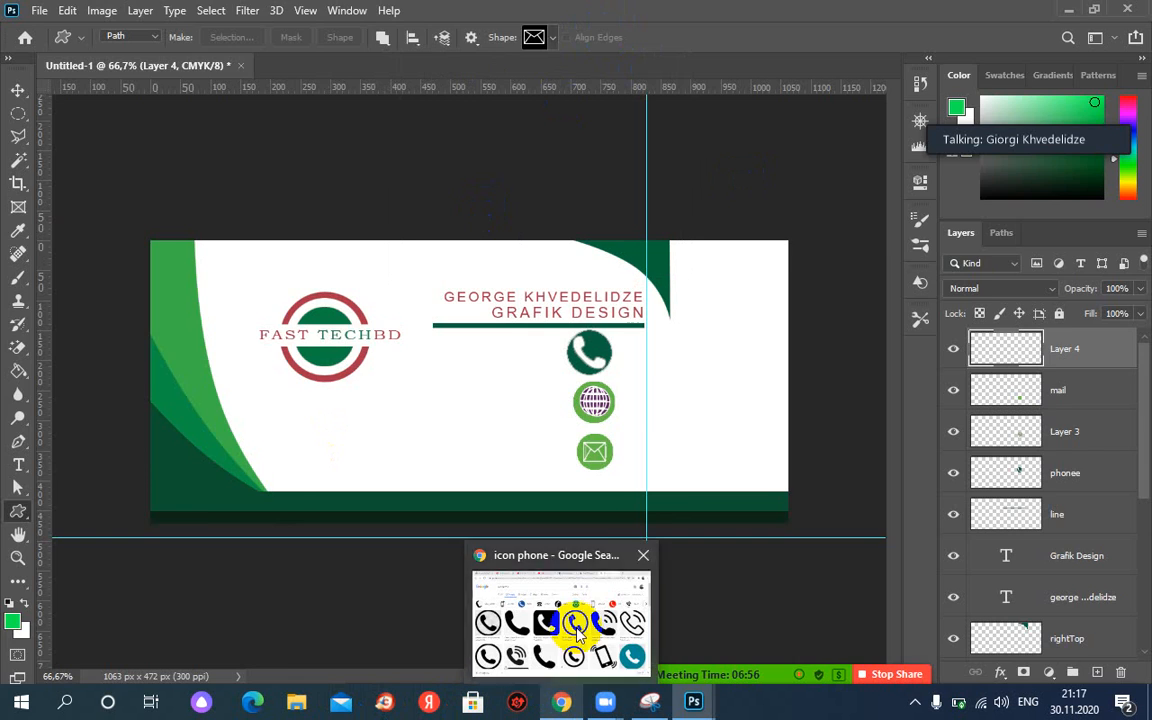
pyautogui.click(571, 548)
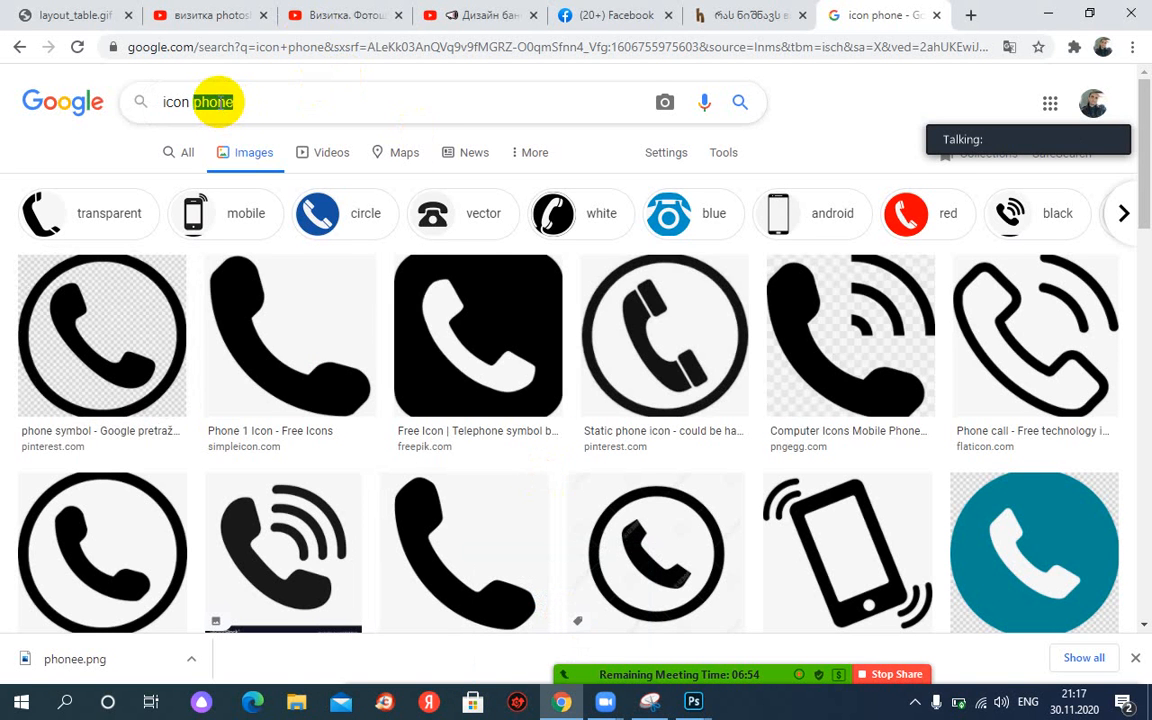
pyautogui.write('mail')
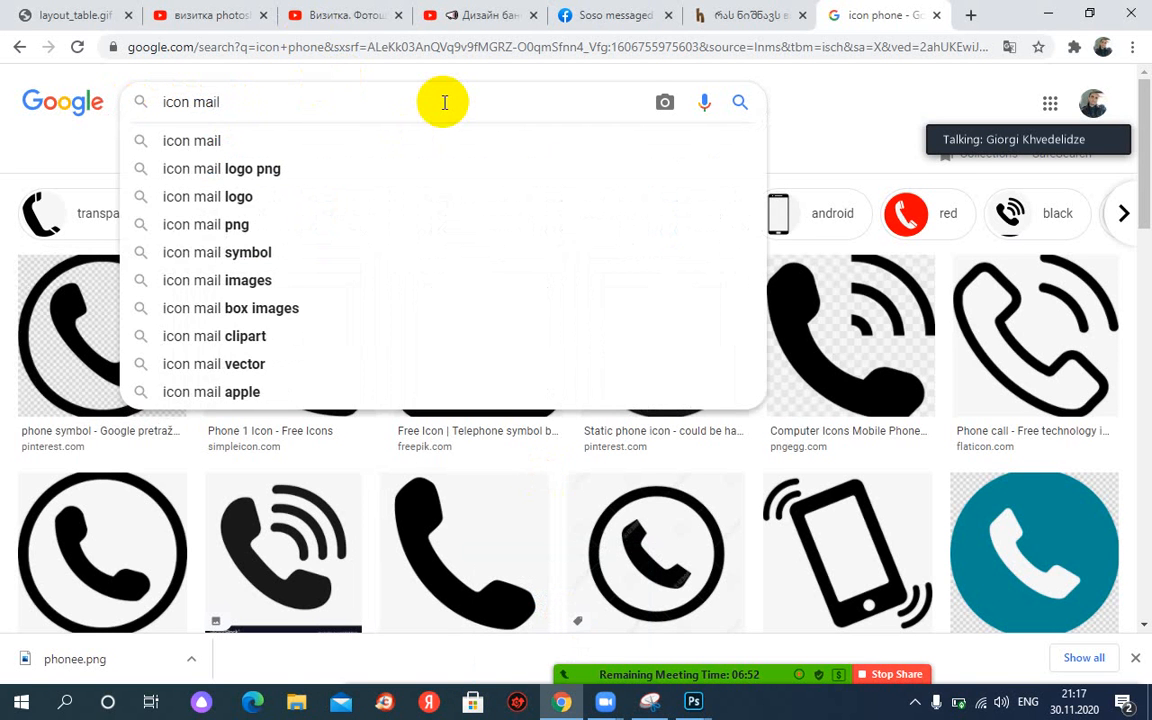
pyautogui.press('Return')
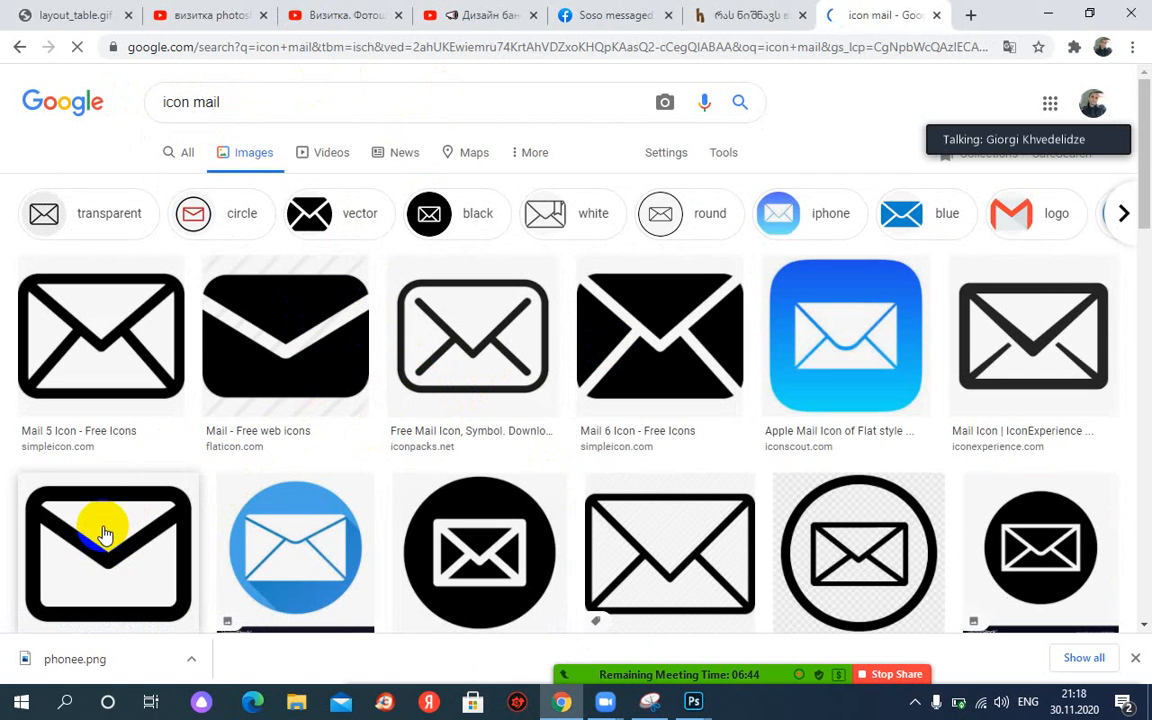
pyautogui.scroll(-1, 107, 533)
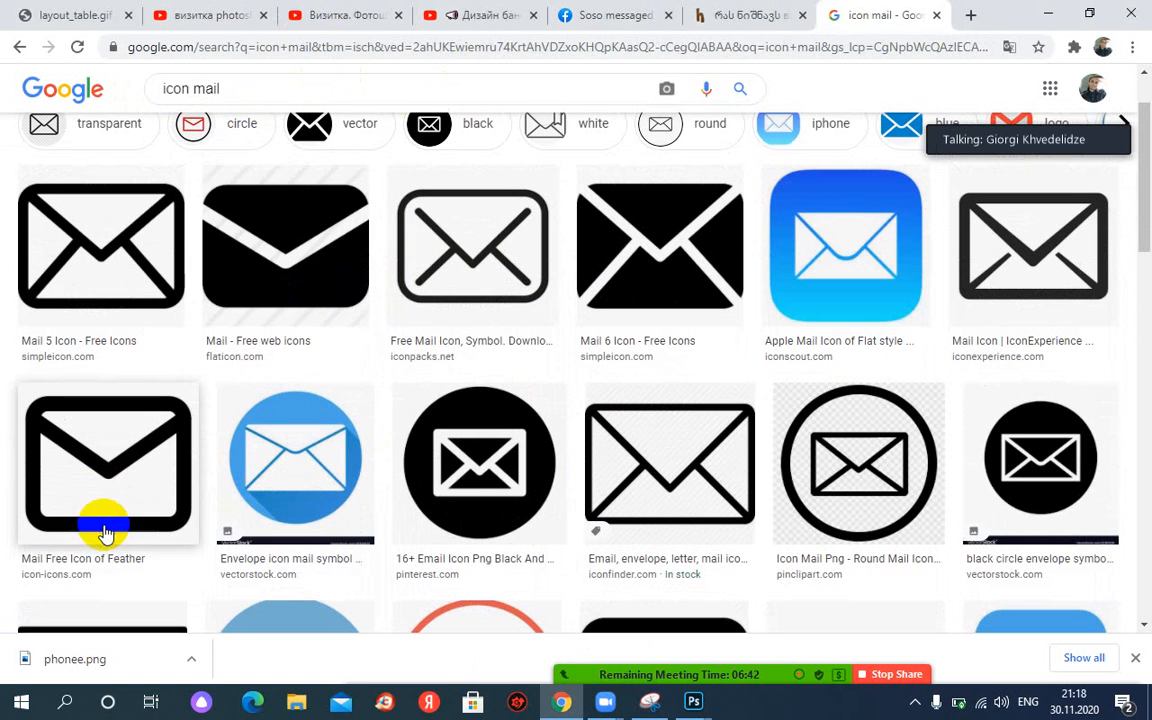
# Save the first envelope image as mailicon.png in the Desktop ps folder.
pyautogui.rightClick(110, 437)
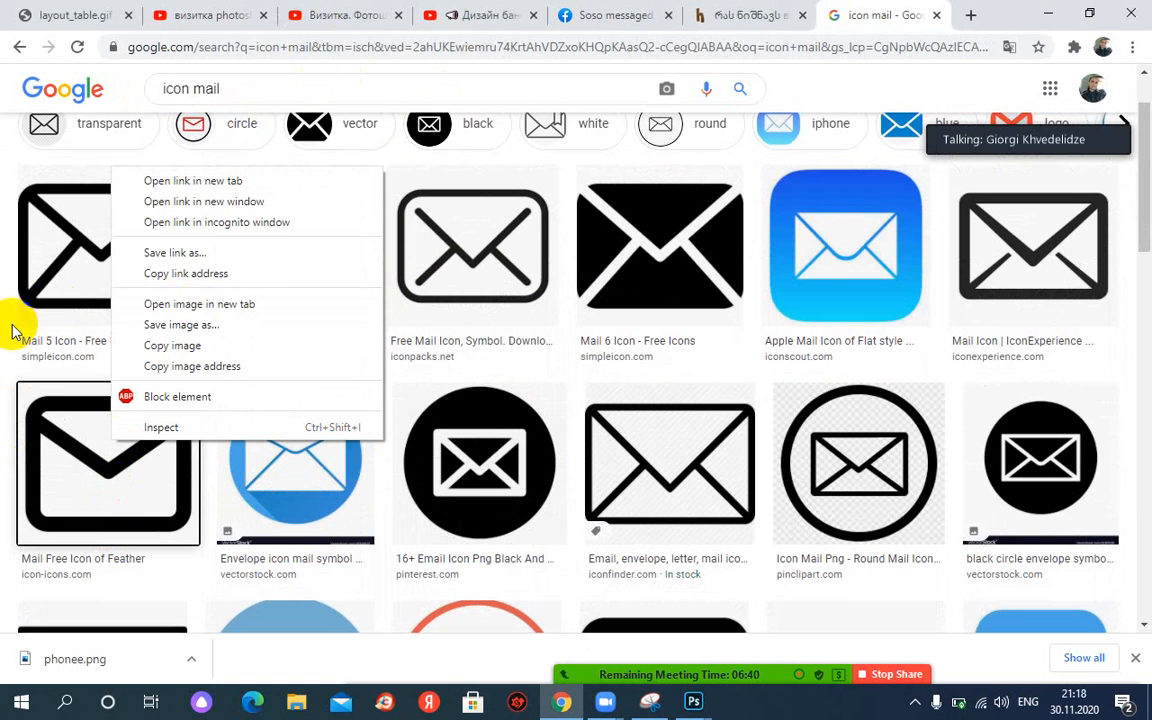
pyautogui.click(165, 326)
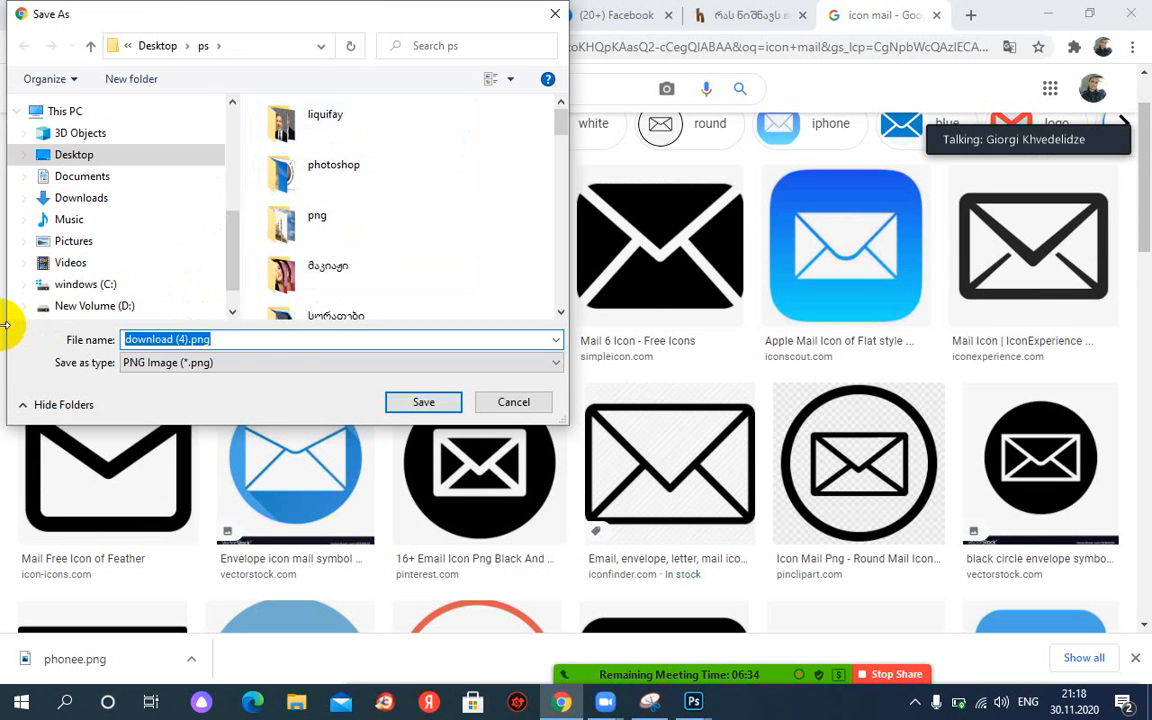
pyautogui.write('mail')
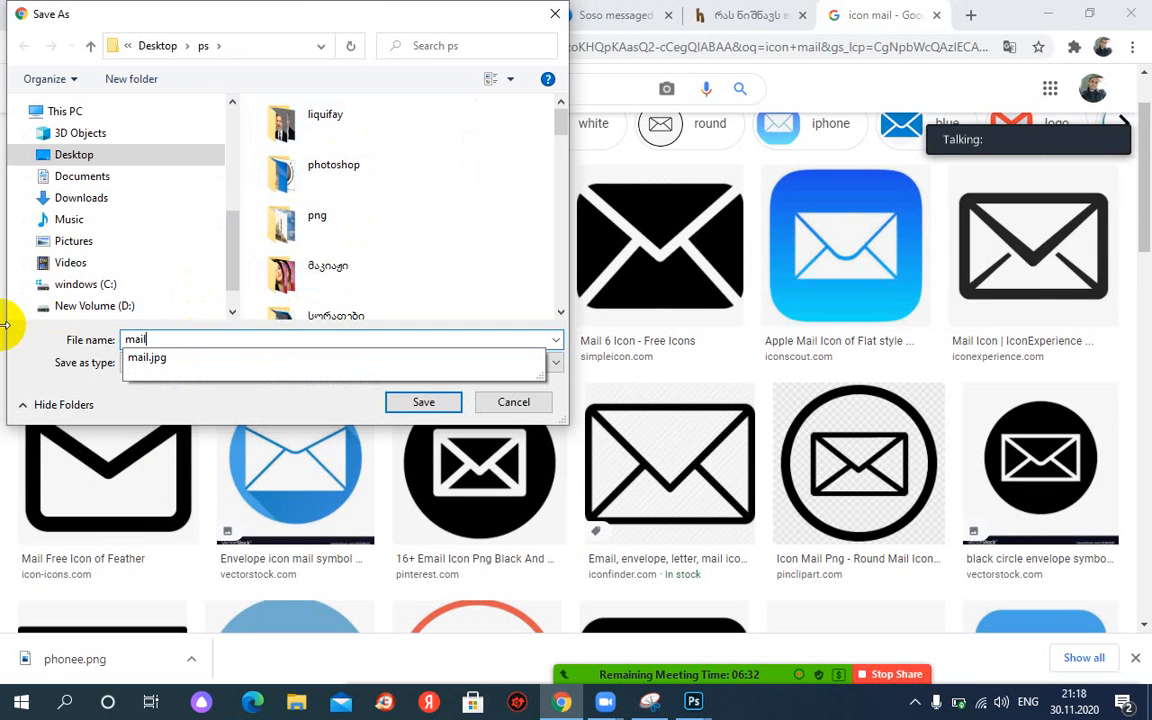
pyautogui.write('ico')
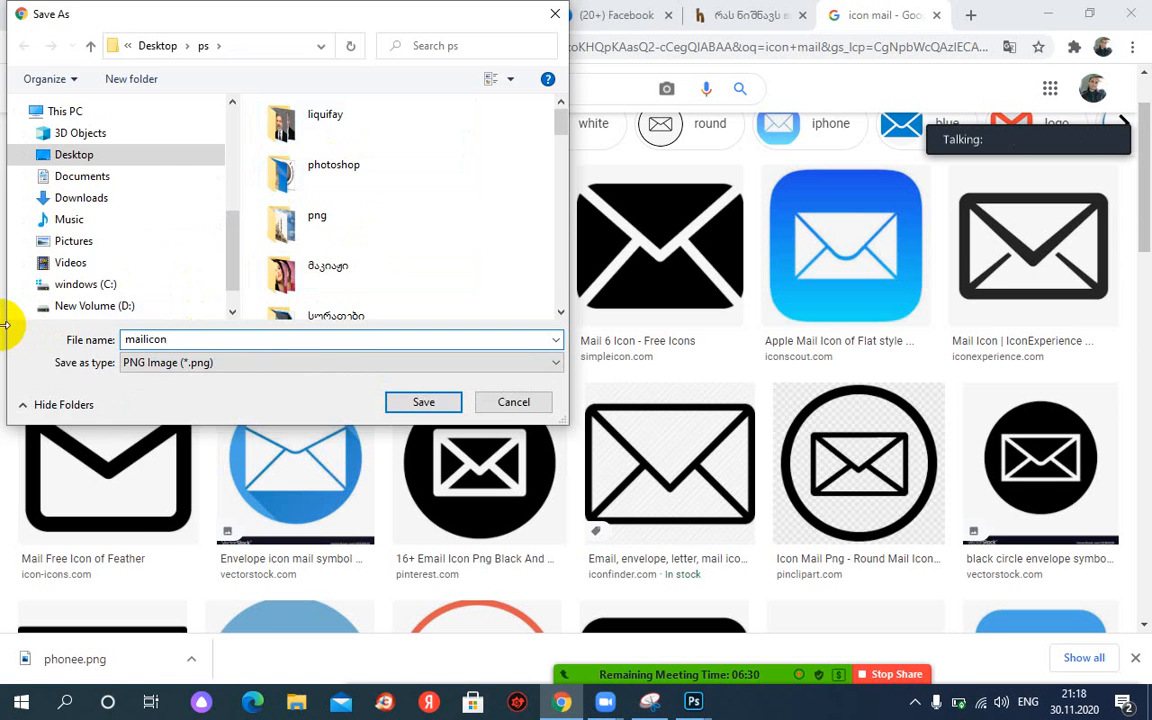
pyautogui.write('n')
pyautogui.press('Return')
pyautogui.moveTo(607, 706)
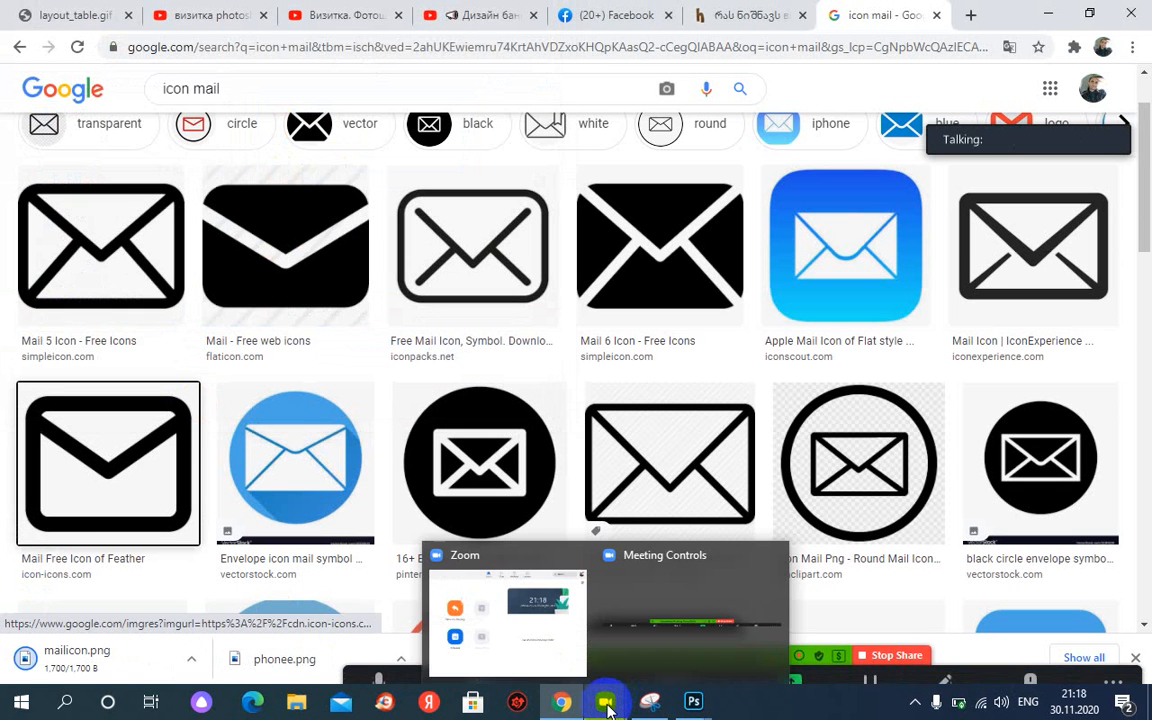
pyautogui.moveTo(706, 710)
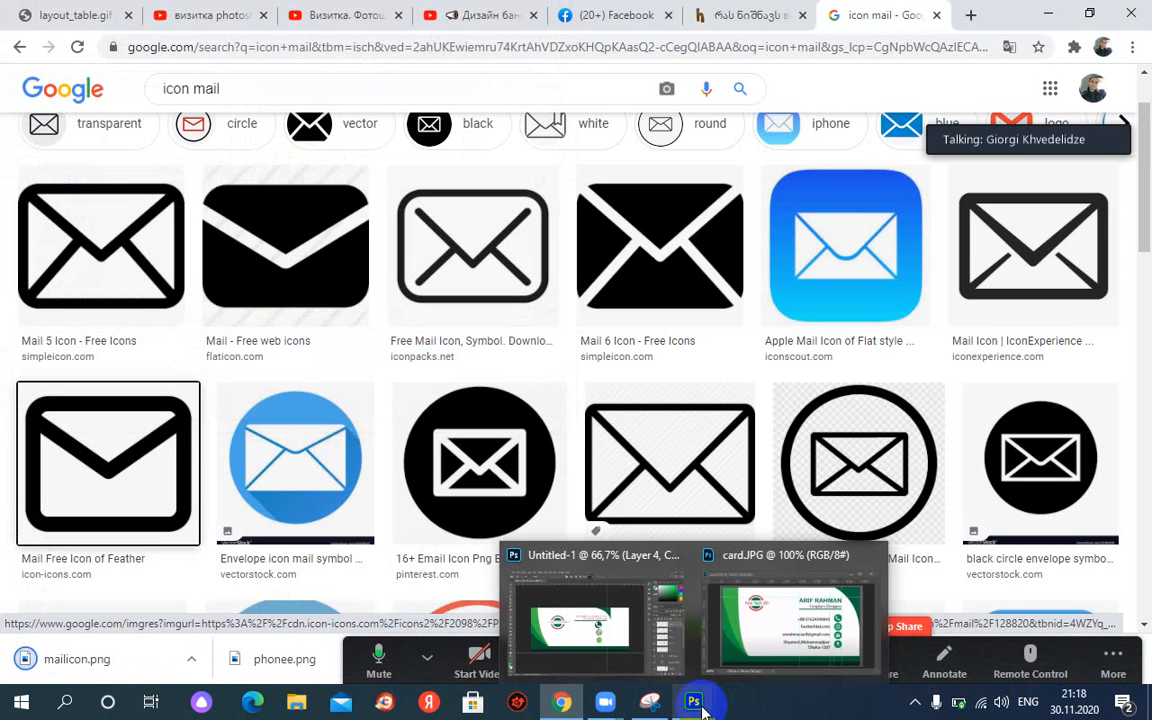
pyautogui.click(553, 620)
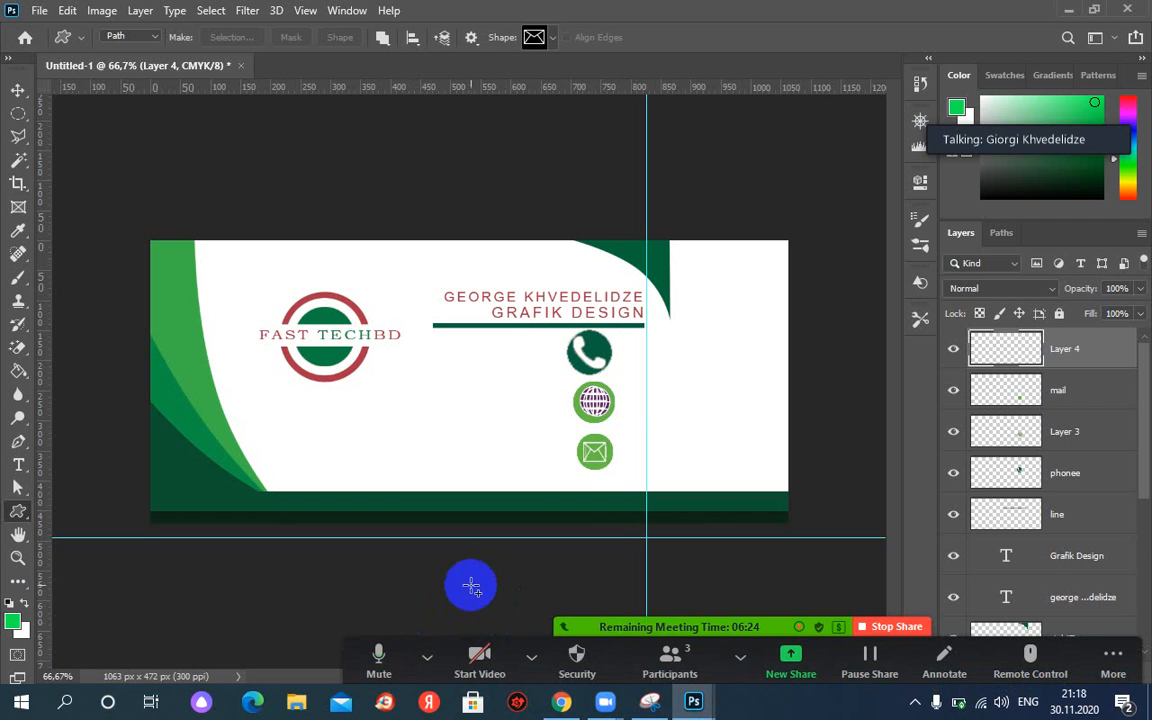
# Hide Layer 4 and zoom the card to 100%.
pyautogui.click(18, 90)
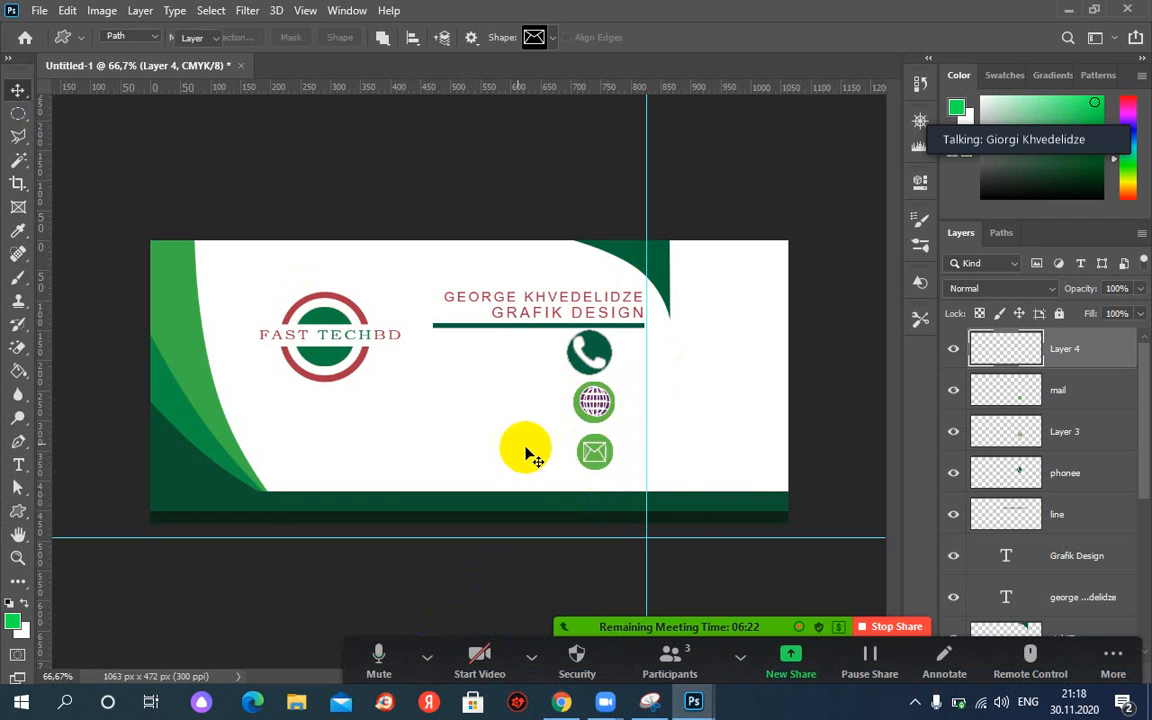
pyautogui.click(953, 355)
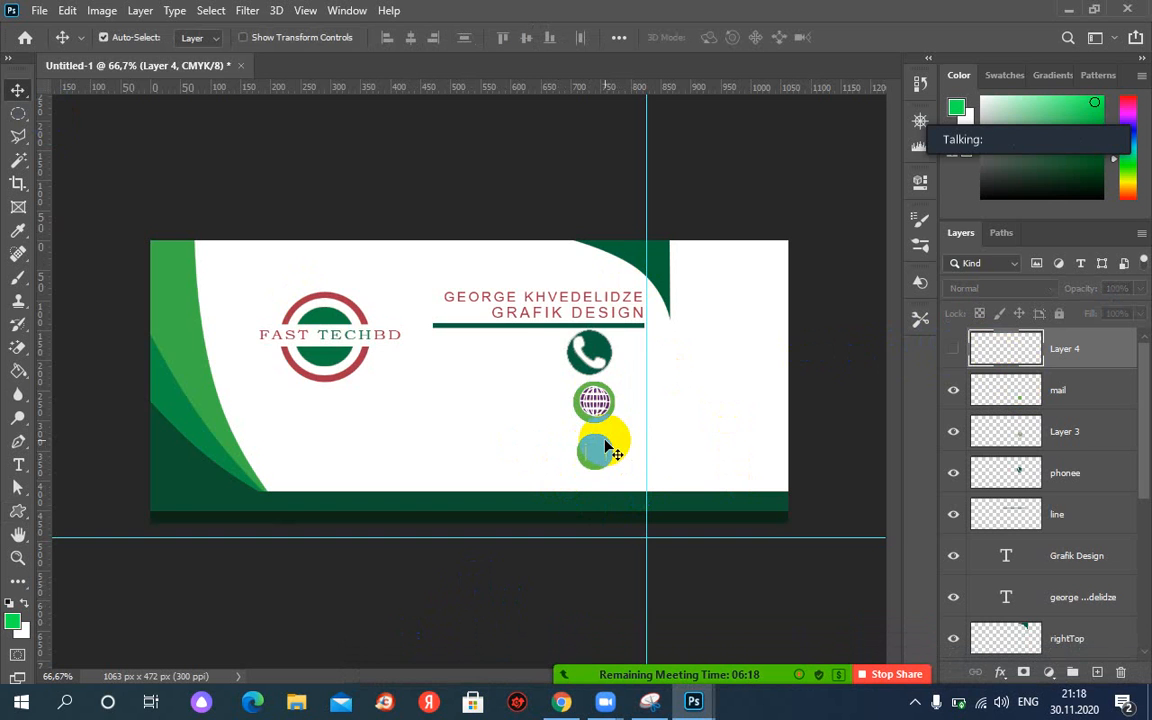
pyautogui.hotkey('ctrl', '+')
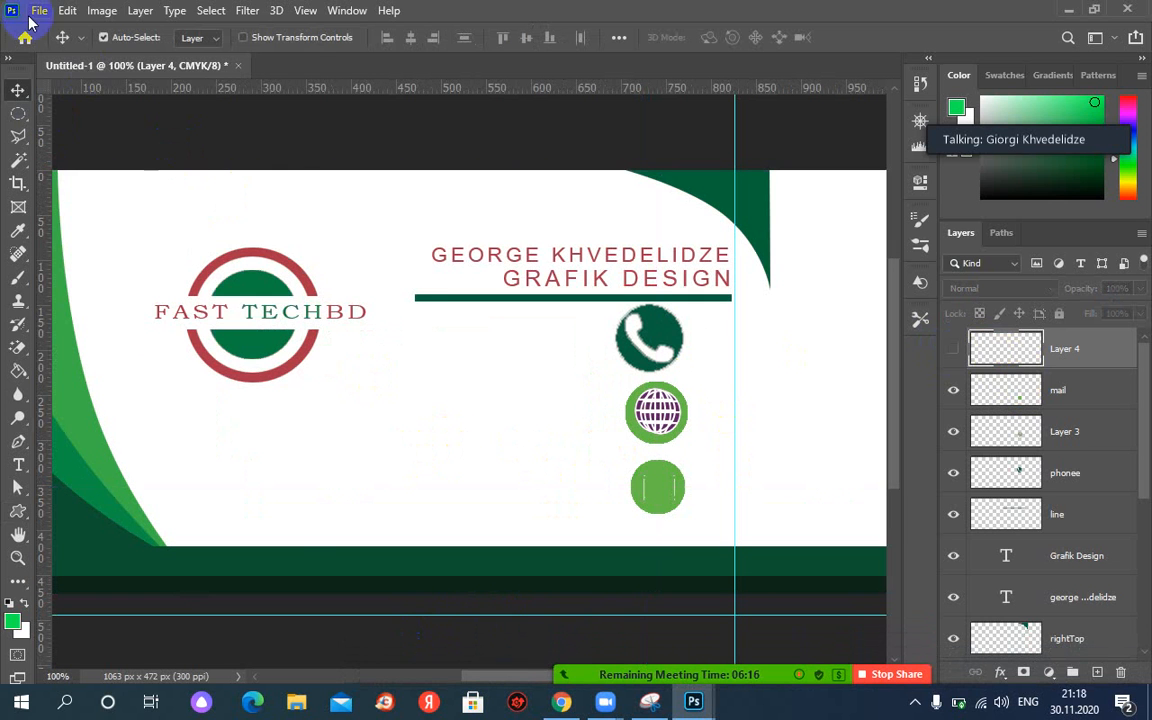
# Place mailicon.png from the ps folder into the card with File > Place Embedded.
pyautogui.click(67, 11)
pyautogui.moveTo(38, 10)
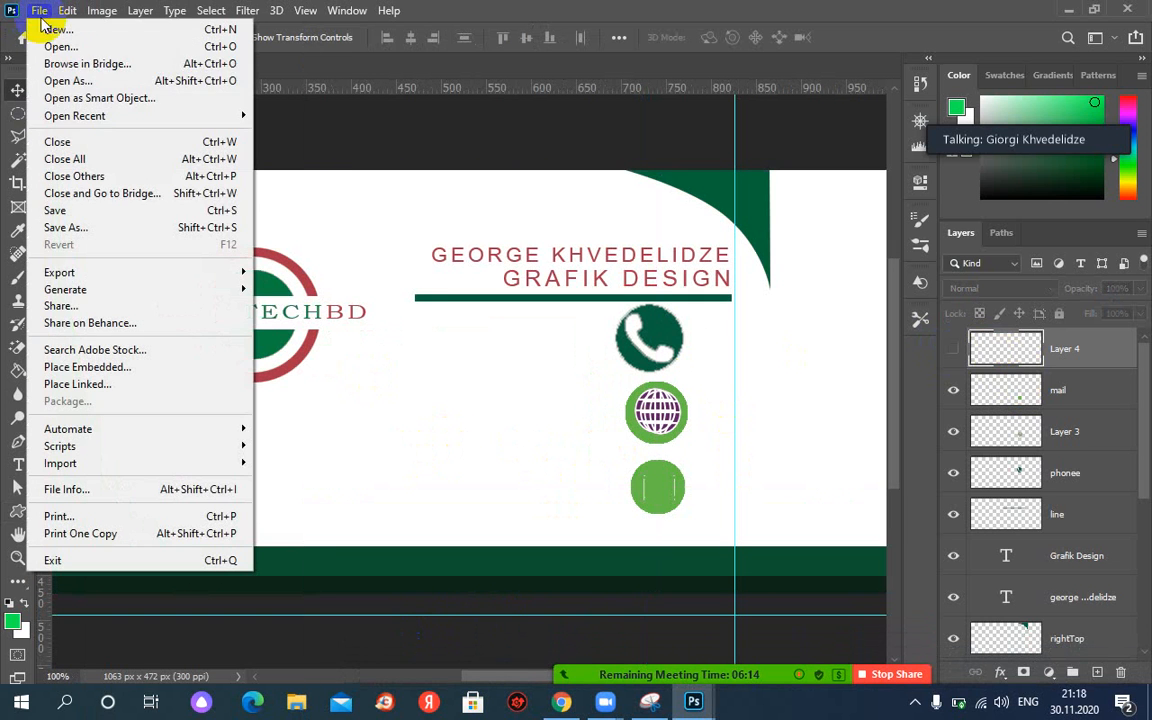
pyautogui.click(92, 370)
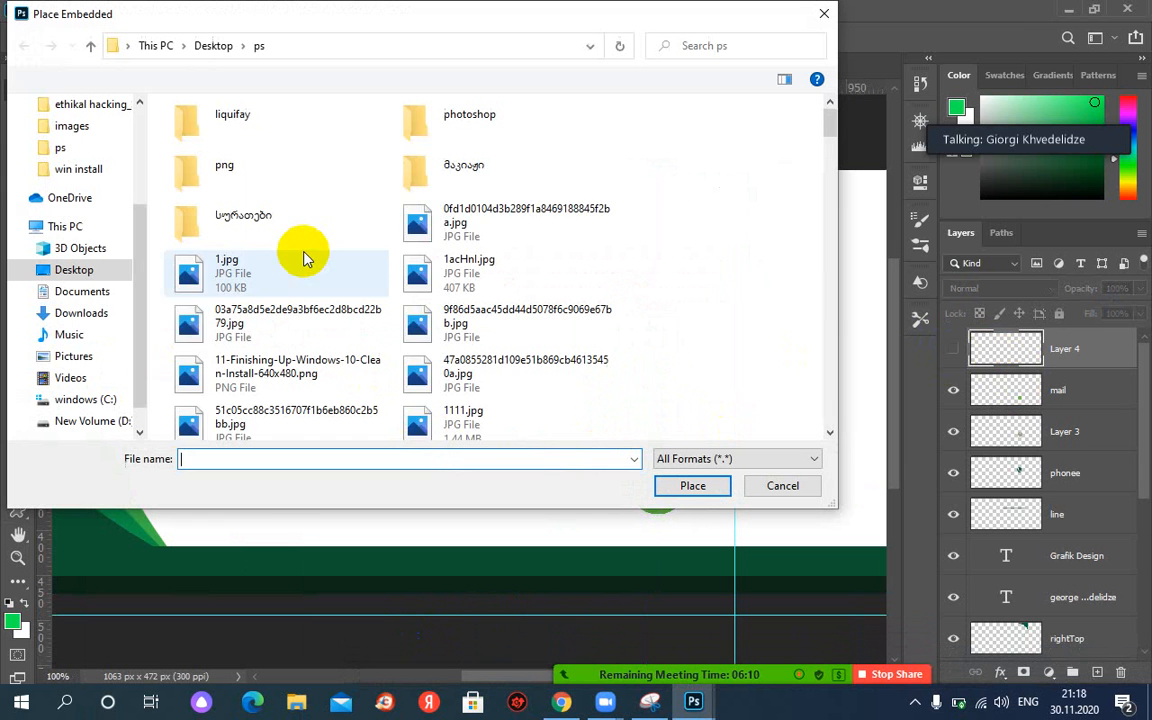
pyautogui.click(251, 225)
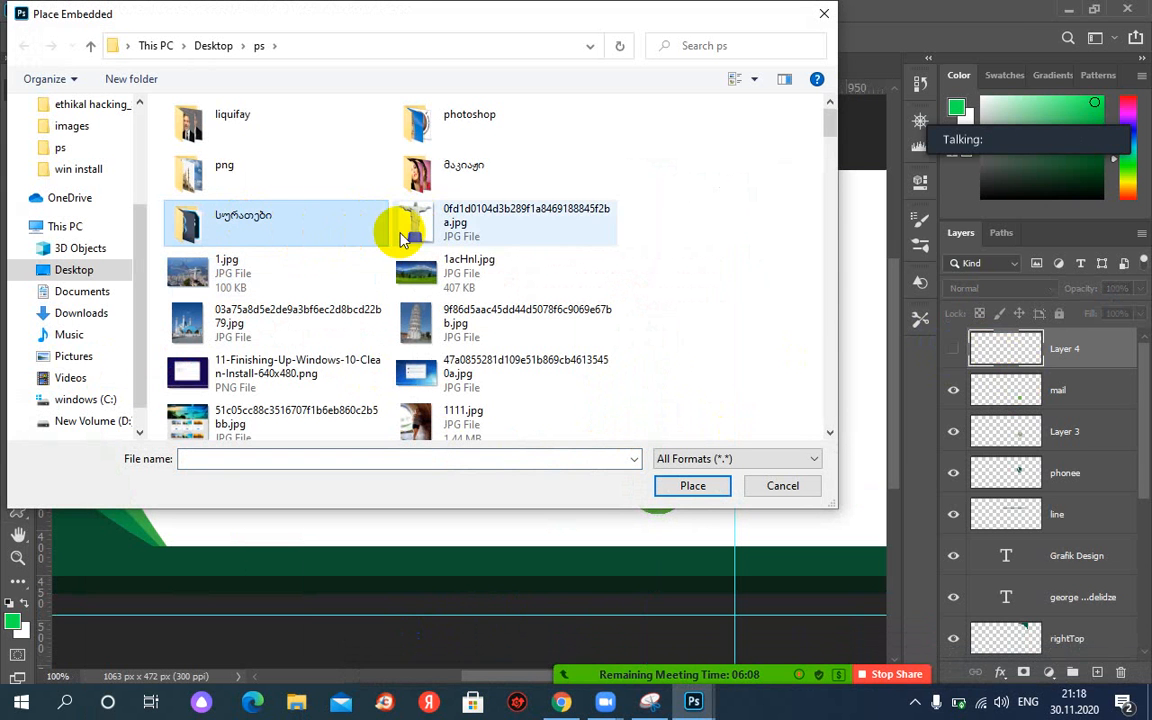
pyautogui.press('m')
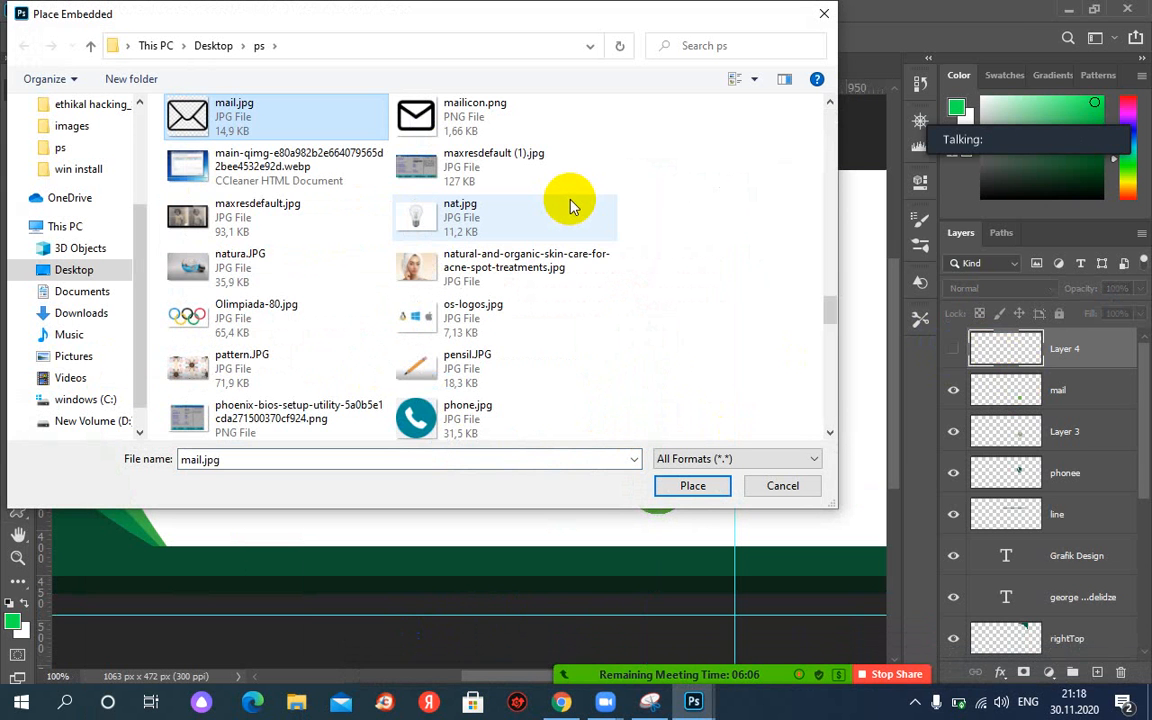
pyautogui.doubleClick(433, 118)
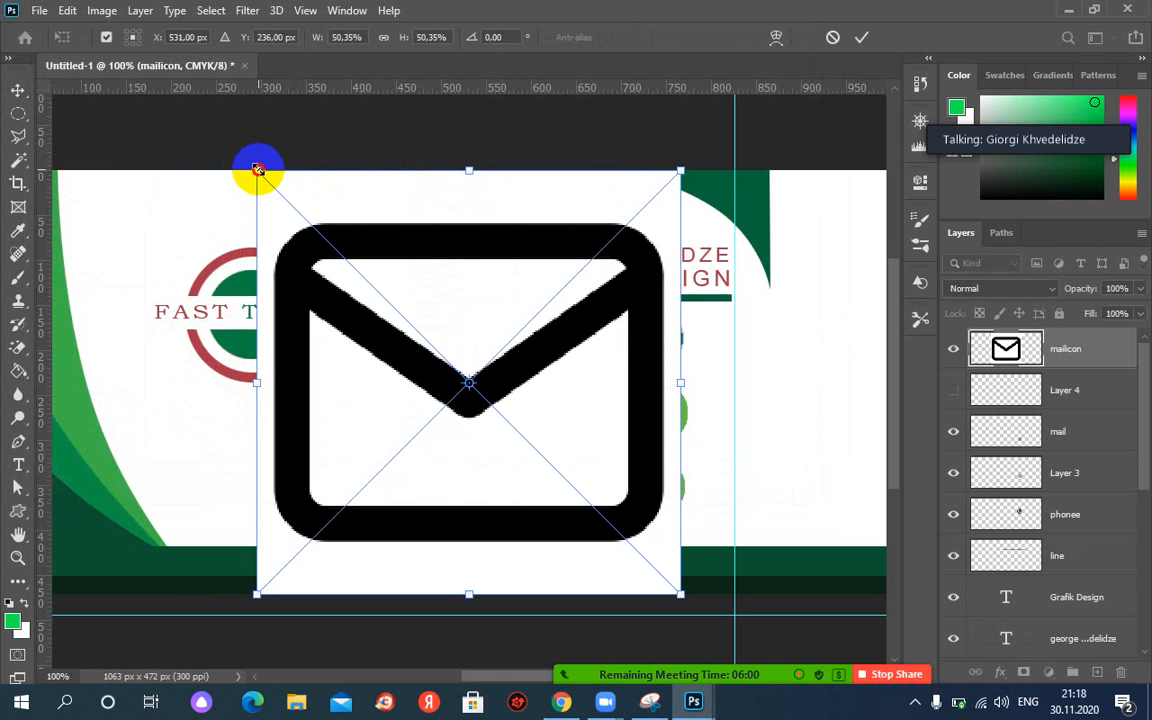
# Shrink the placed mail icon and move it onto the green circle below the globe.
pyautogui.moveTo(257, 170); pyautogui.dragTo(392, 357)
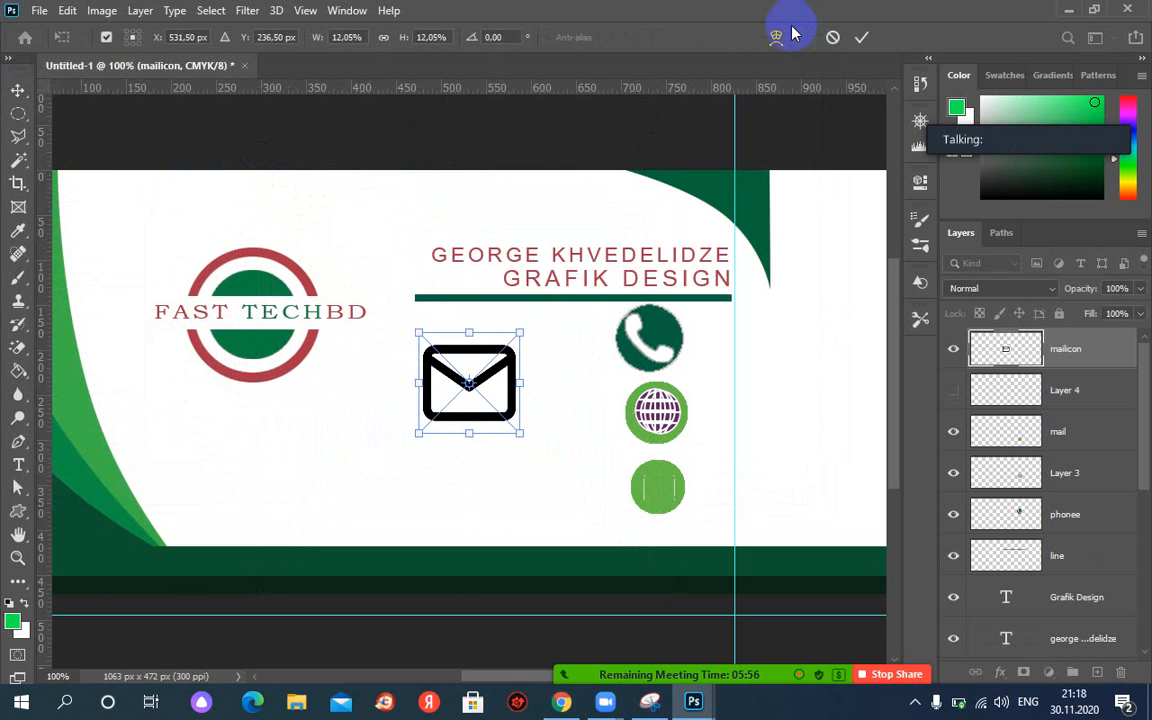
pyautogui.press('Return')
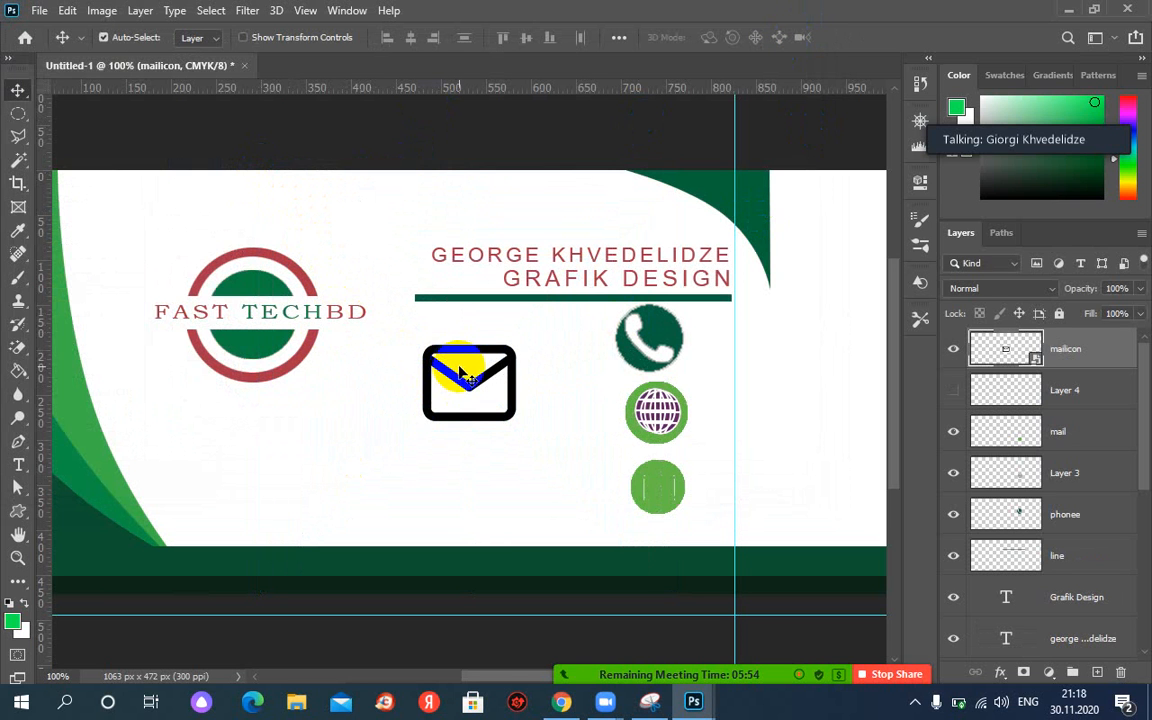
pyautogui.moveTo(465, 370); pyautogui.dragTo(656, 476)
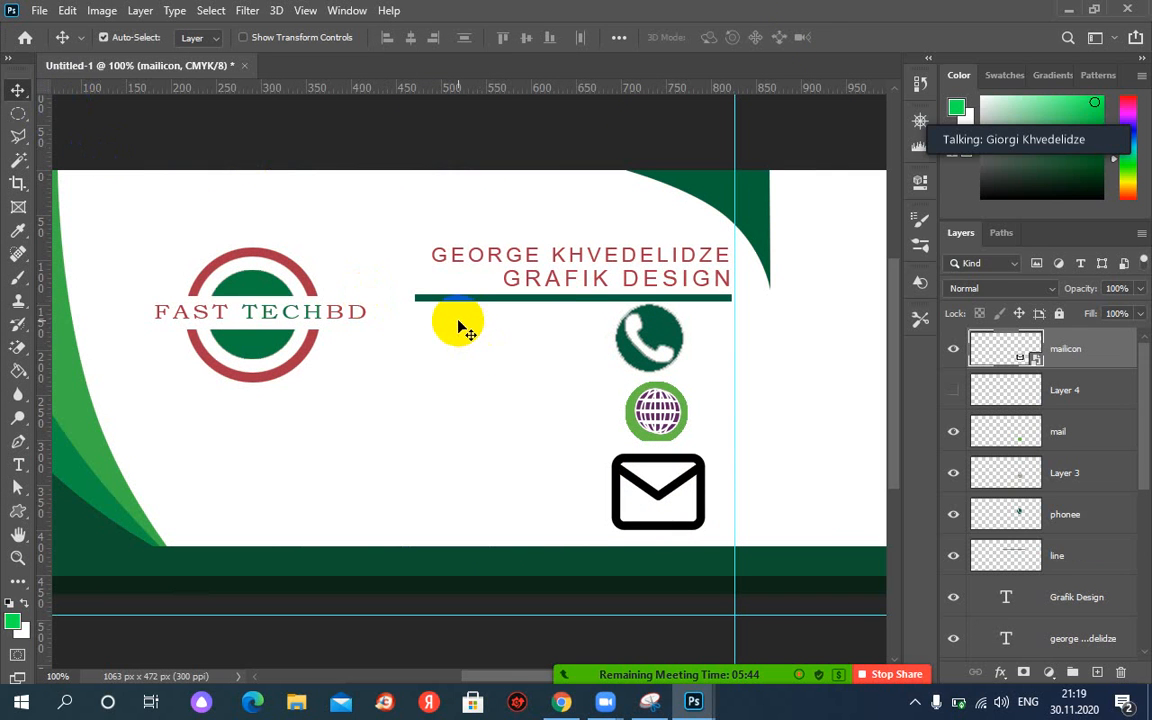
pyautogui.hotkey('ctrl', 't')
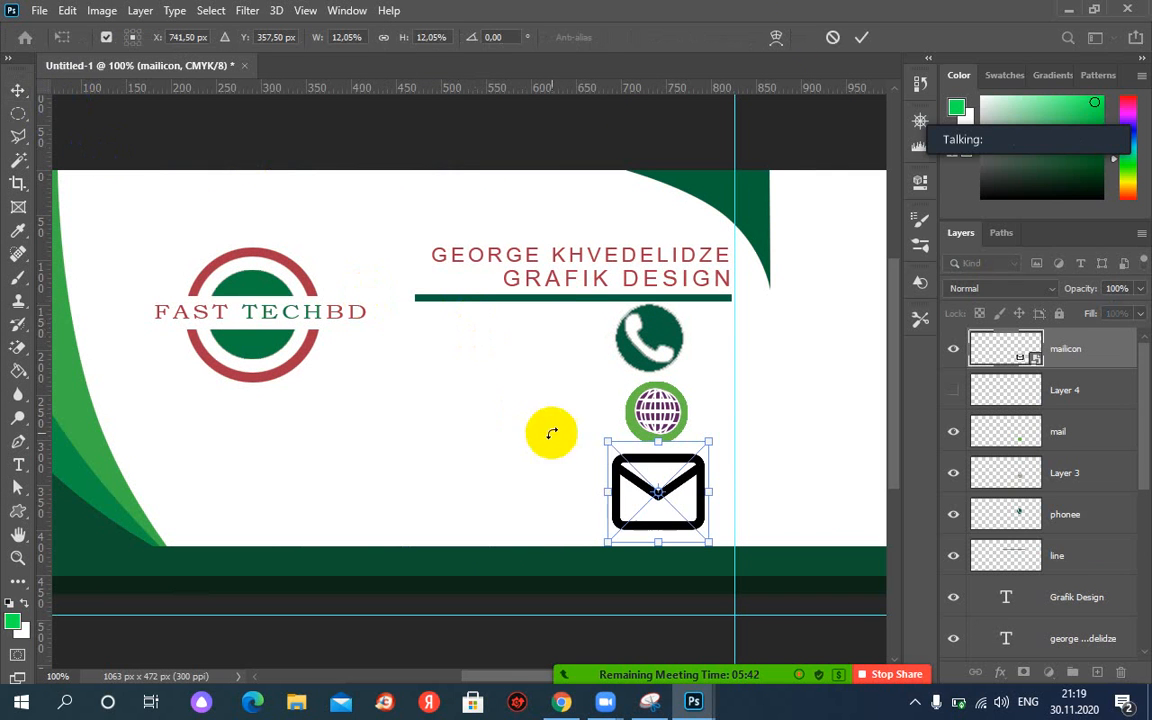
pyautogui.moveTo(610, 443); pyautogui.dragTo(642, 467)
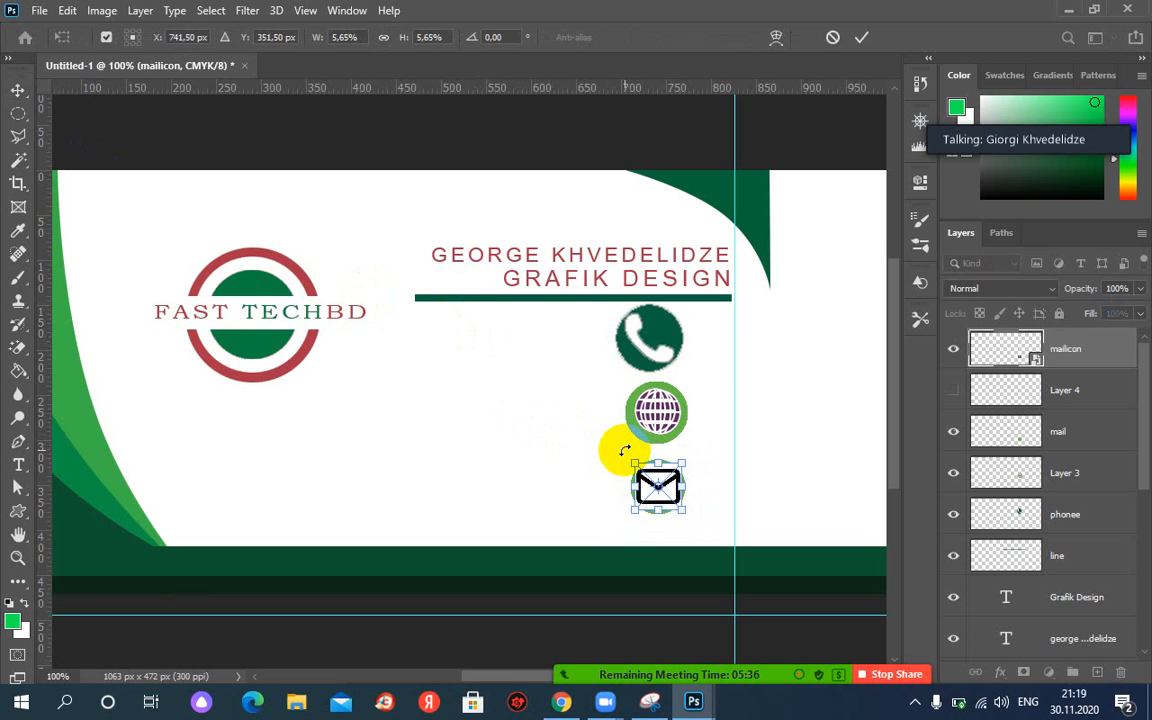
pyautogui.press('Return')
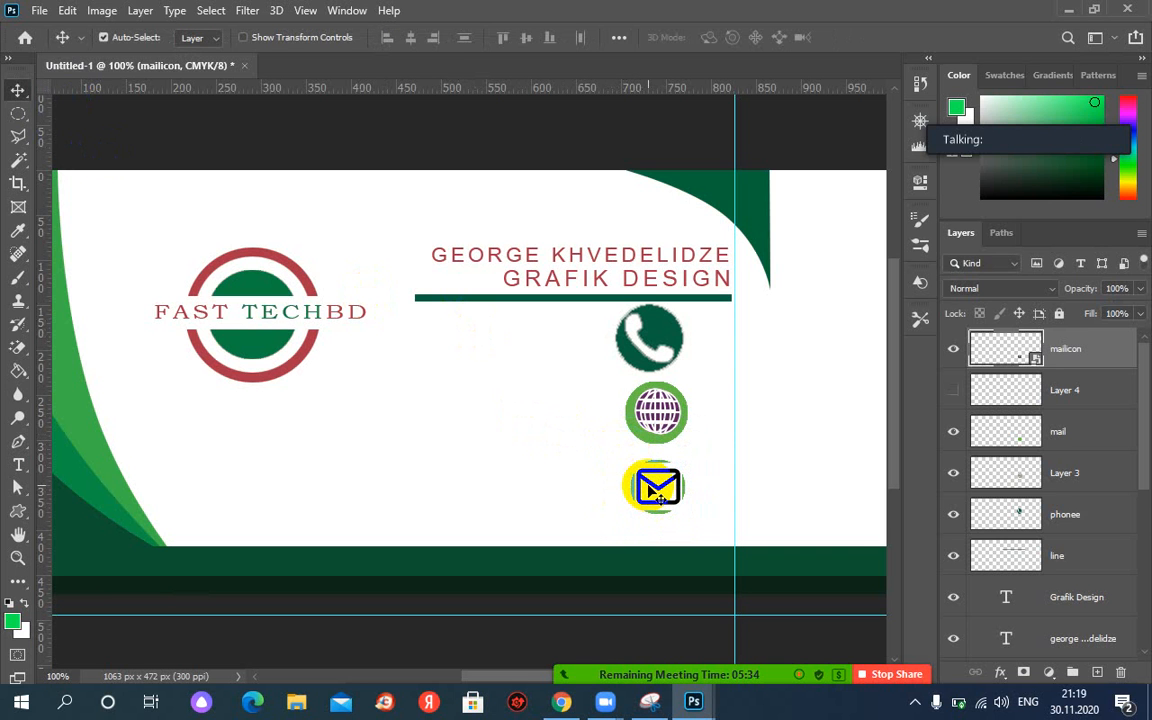
# Zoom to 200% and scale the mail icon down to 47 px.
pyautogui.hotkey('ctrl', '+')
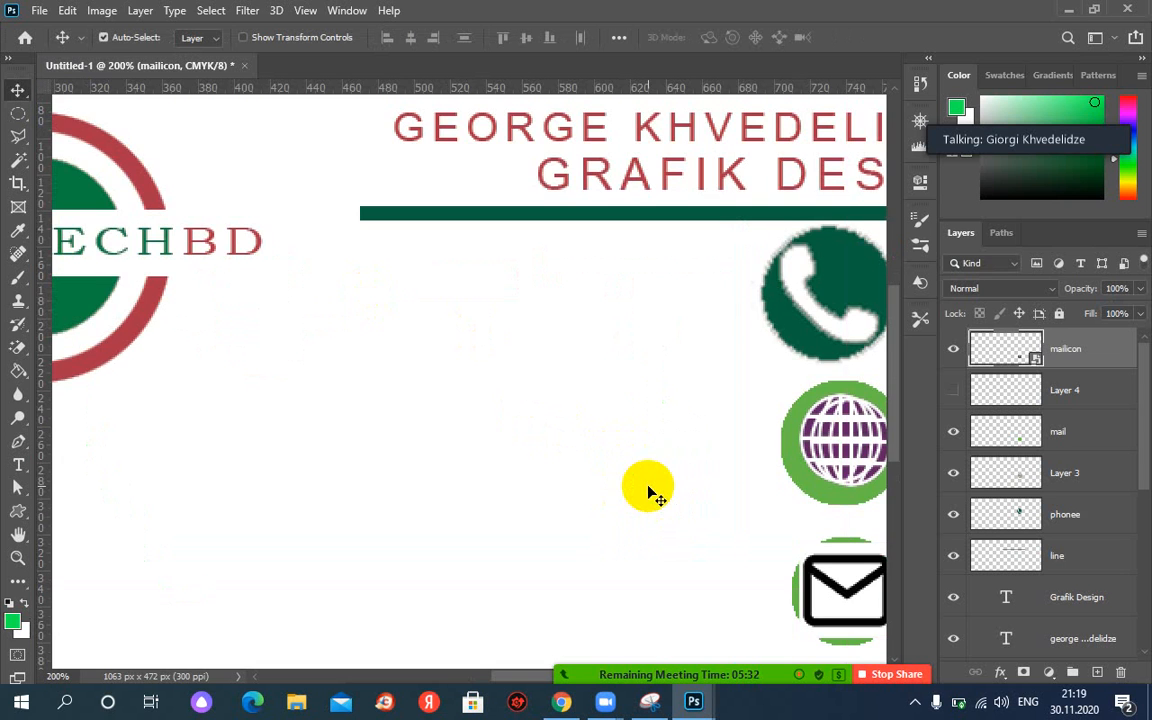
pyautogui.moveTo(638, 462); pyautogui.dragTo(630, 401)
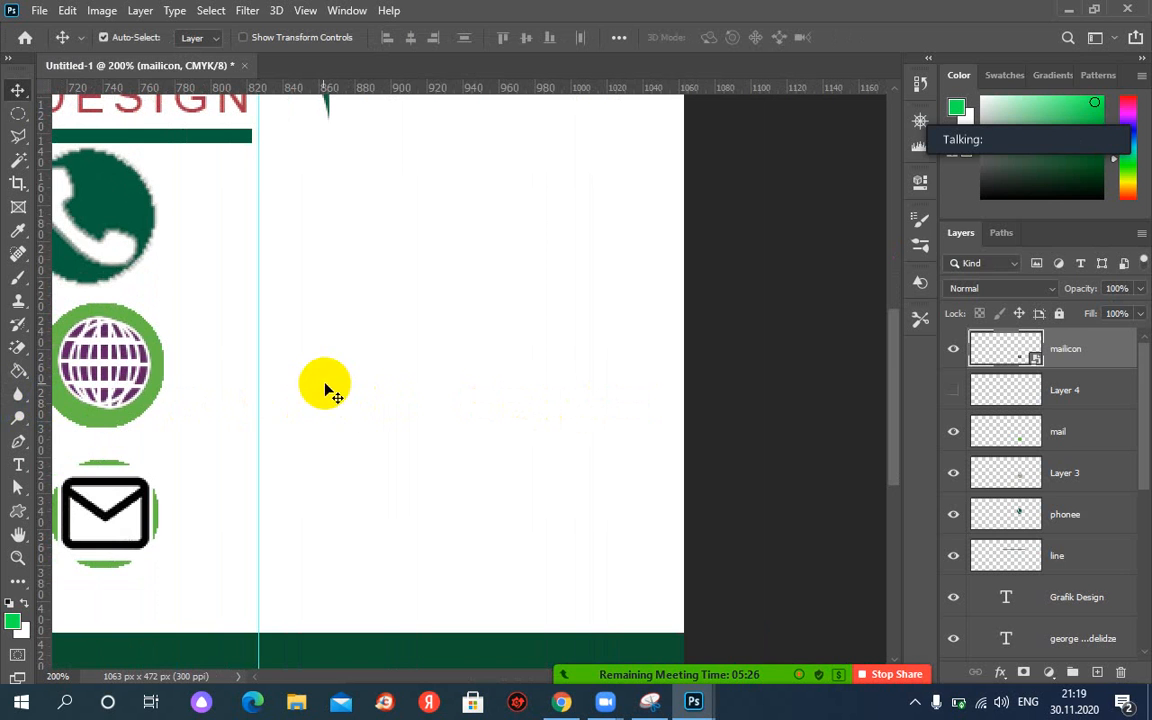
pyautogui.moveTo(260, 383); pyautogui.dragTo(452, 393)
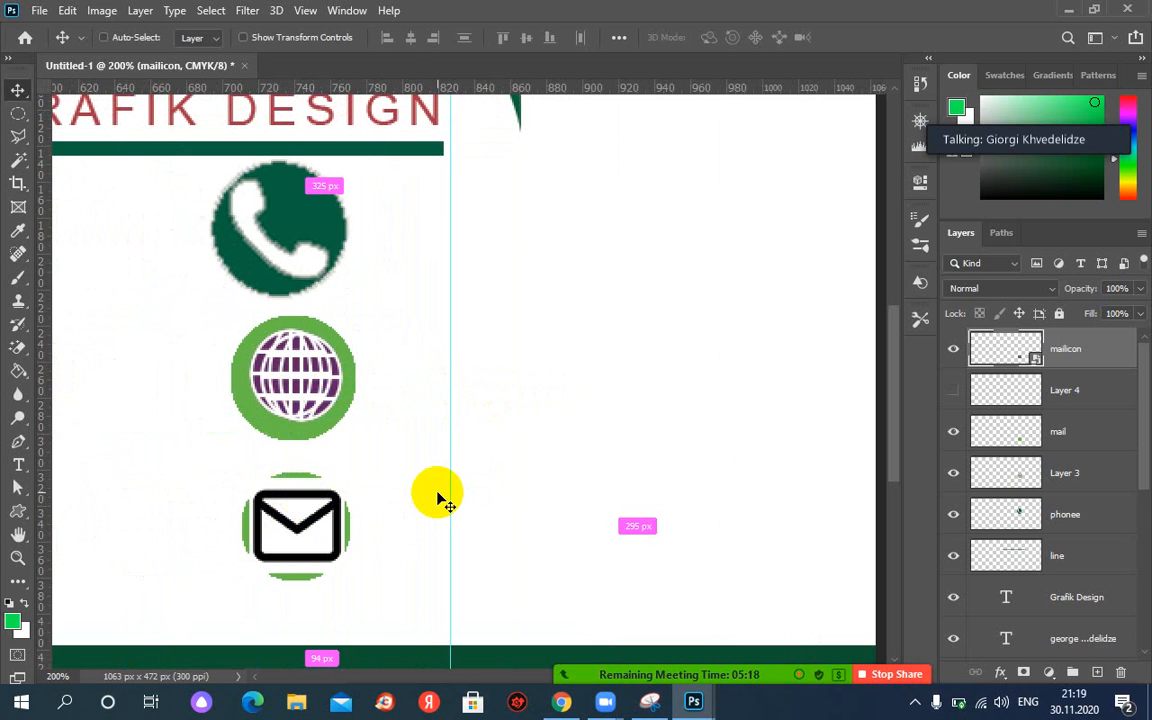
pyautogui.hotkey('ctrl', 't')
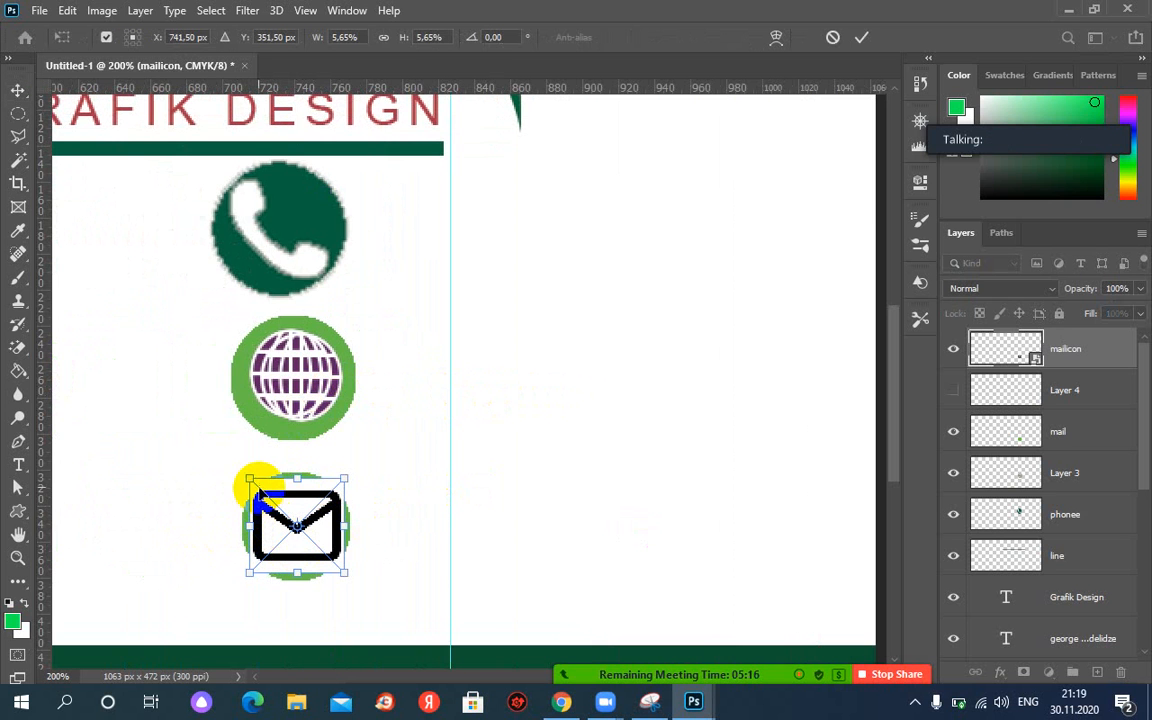
pyautogui.moveTo(250, 479); pyautogui.dragTo(258, 486)
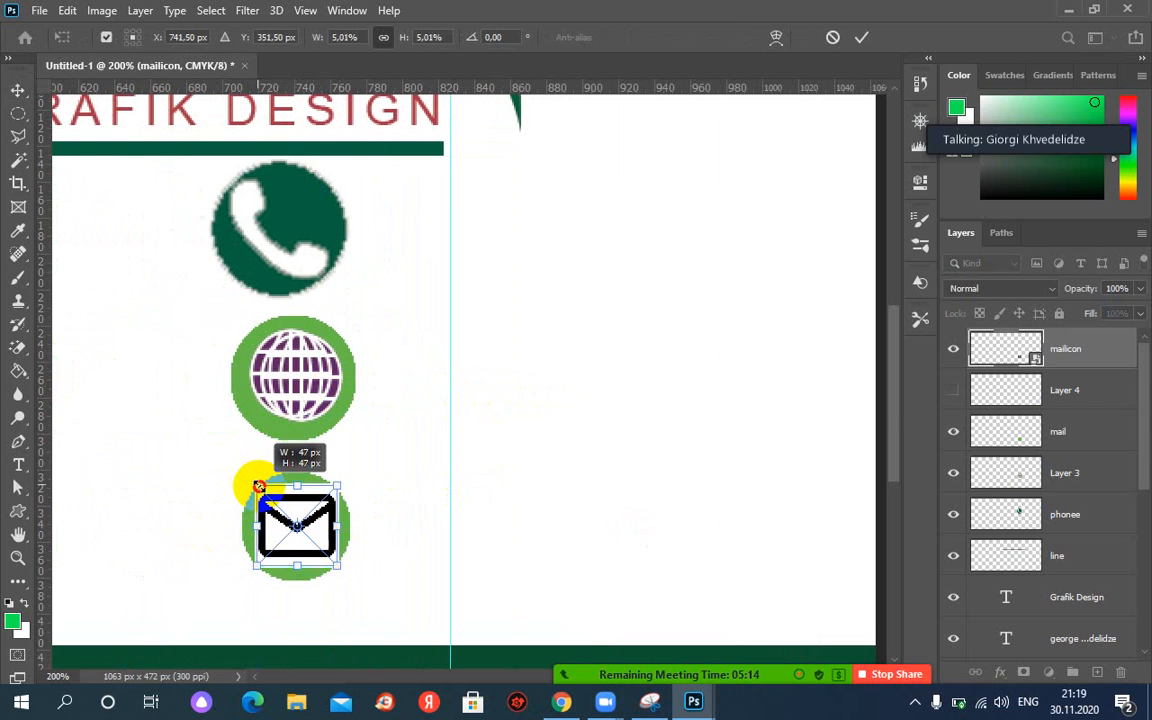
pyautogui.press('Return')
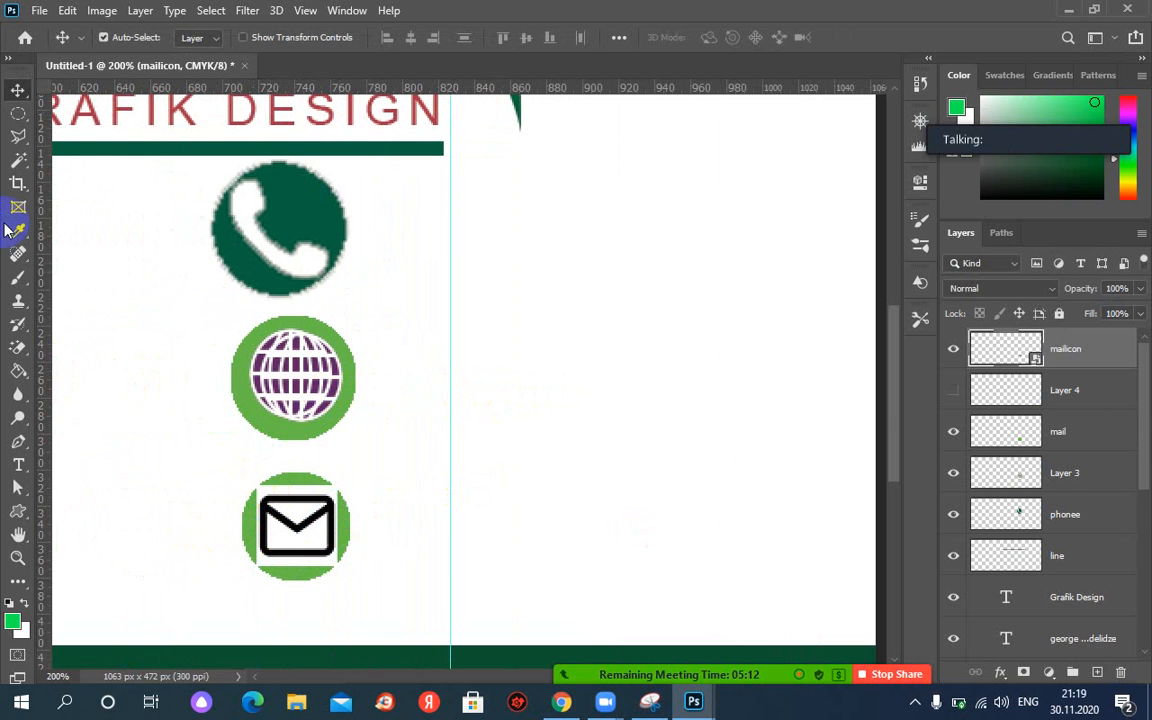
# Rasterize the mail icon and erase its white background and black outline with the Magic Eraser.
pyautogui.click(26, 381)
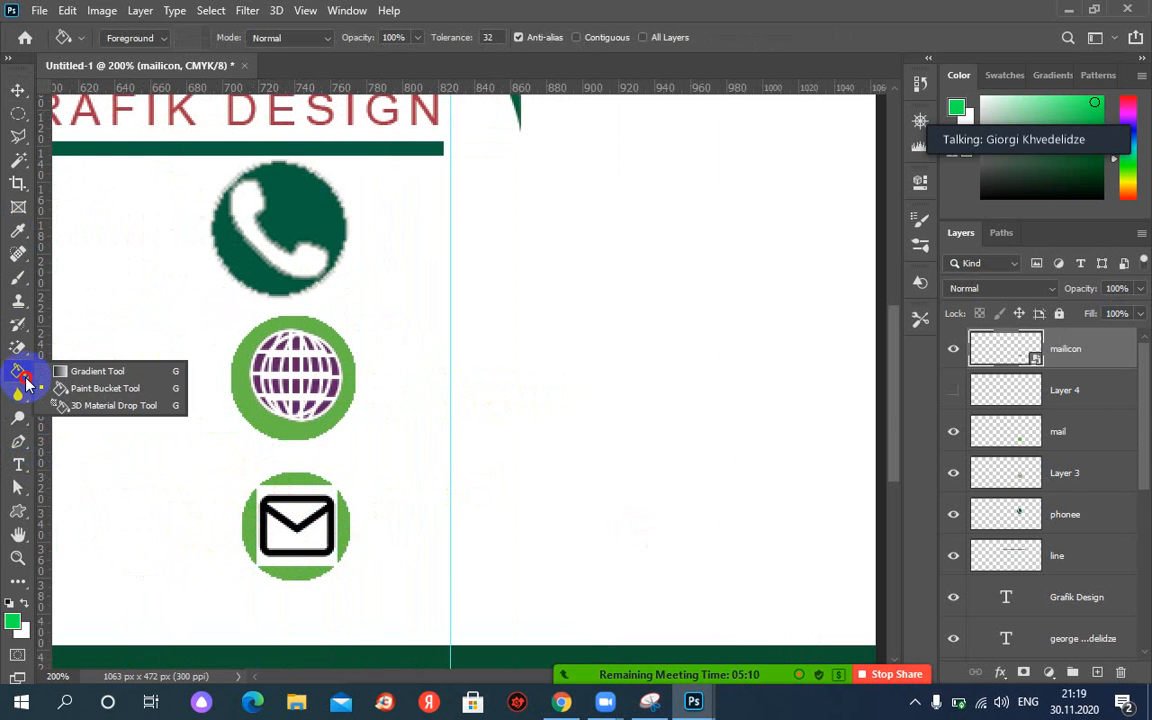
pyautogui.click(18, 348)
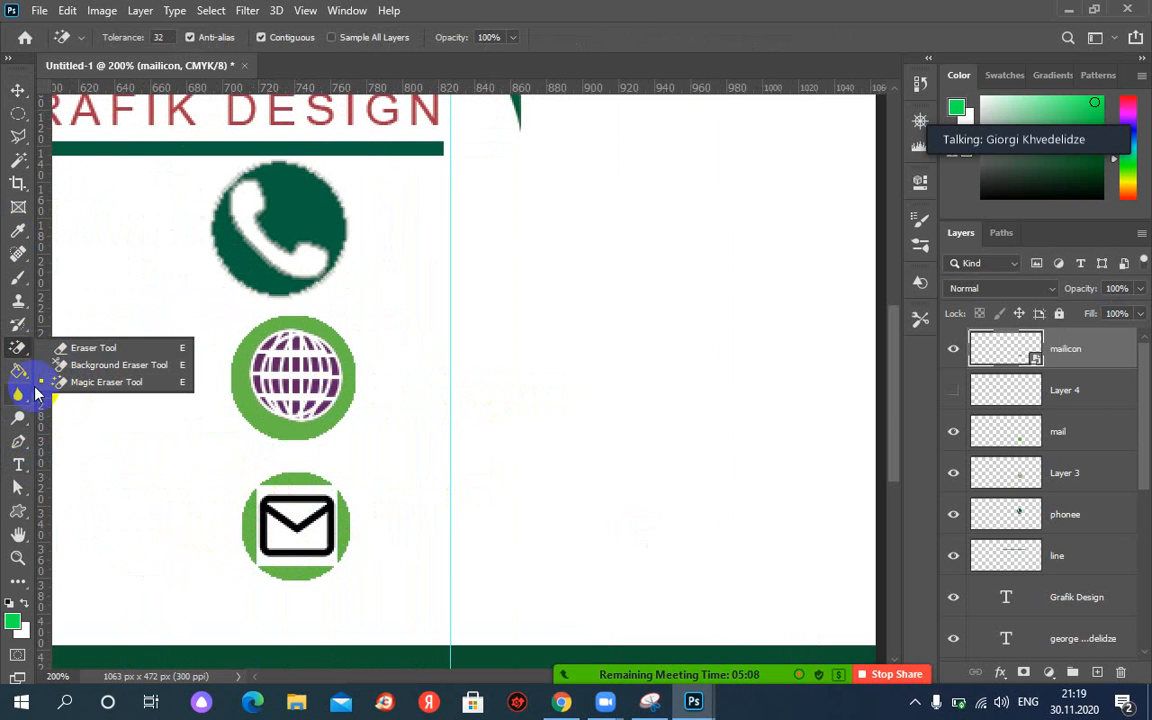
pyautogui.click(91, 383)
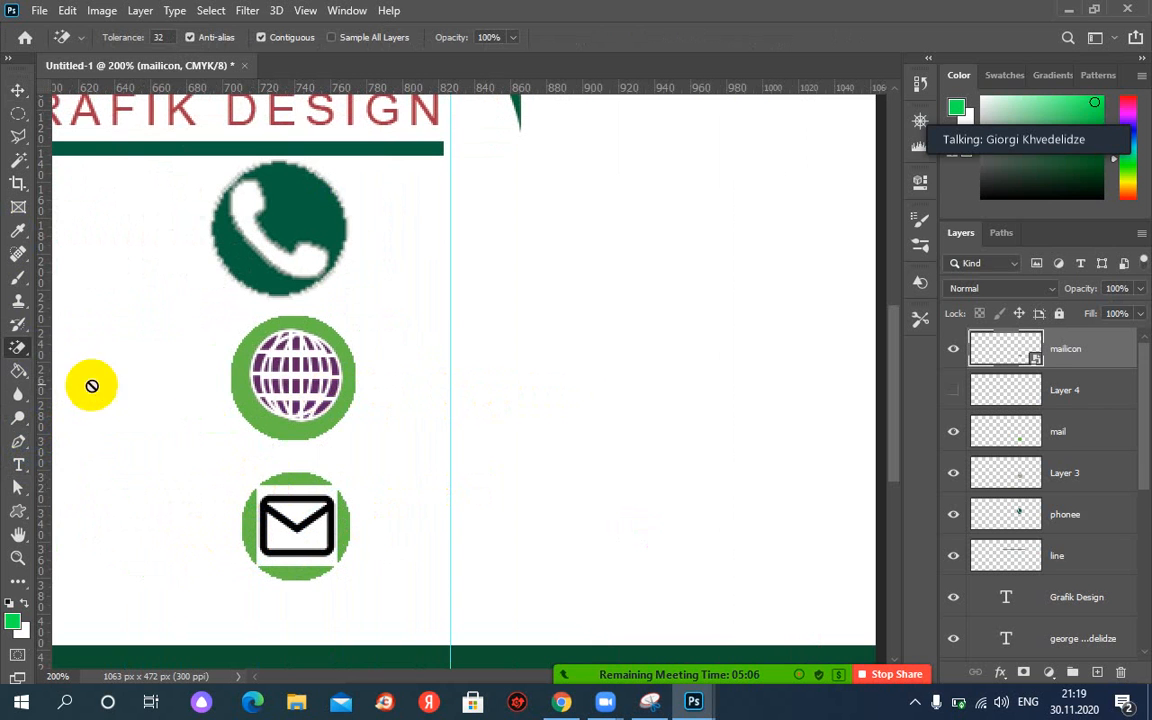
pyautogui.click(296, 491)
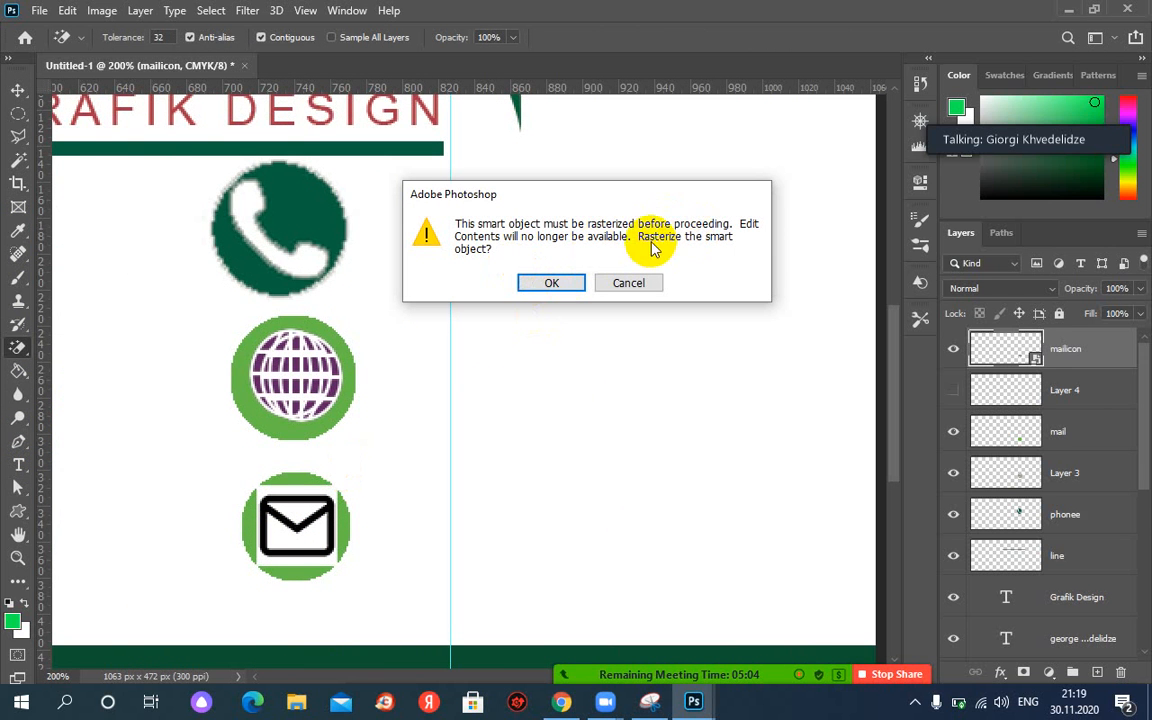
pyautogui.click(556, 284)
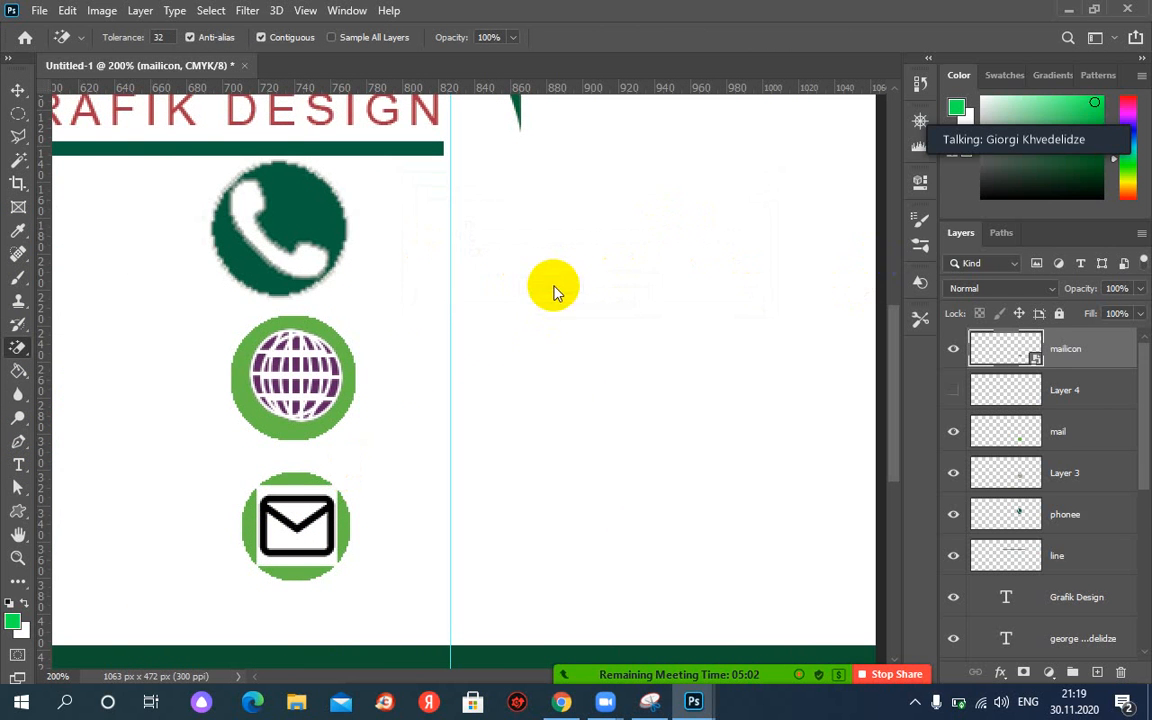
pyautogui.click(289, 487)
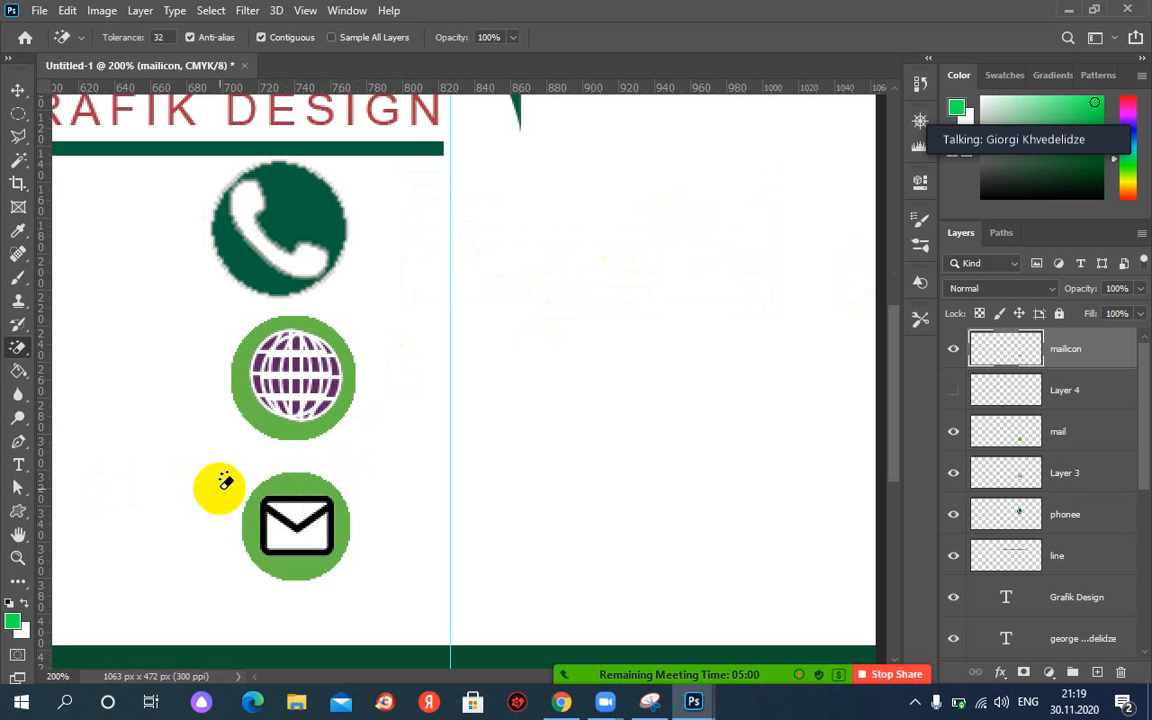
pyautogui.click(277, 508)
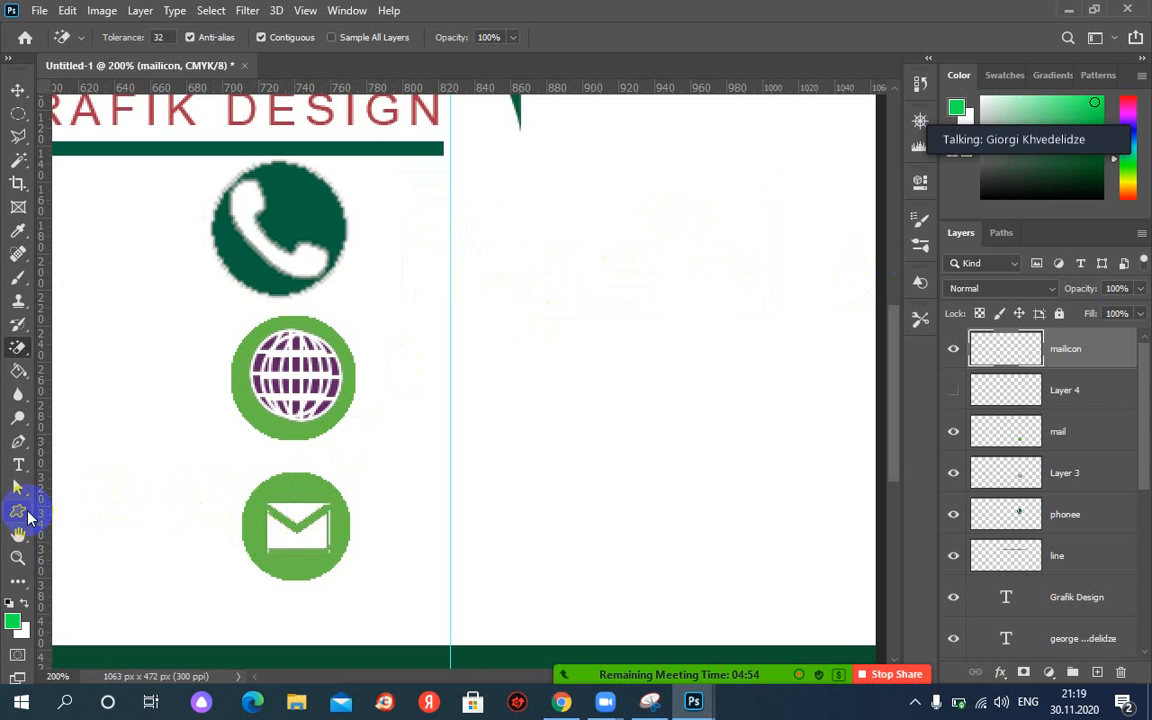
pyautogui.hotkey('ctrl', '-')
pyautogui.hotkey('ctrl', '-')
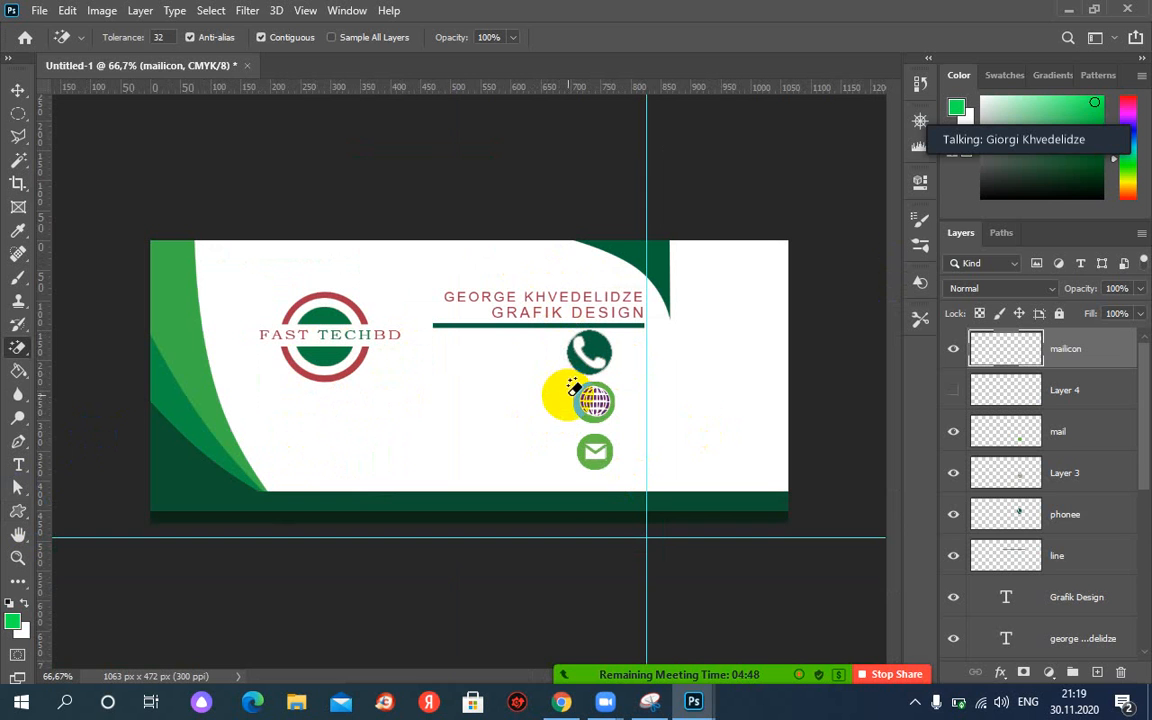
# Bring up the card.JPG reference image and return to the Untitled-1 design.
pyautogui.moveTo(695, 703)
pyautogui.click(764, 643)
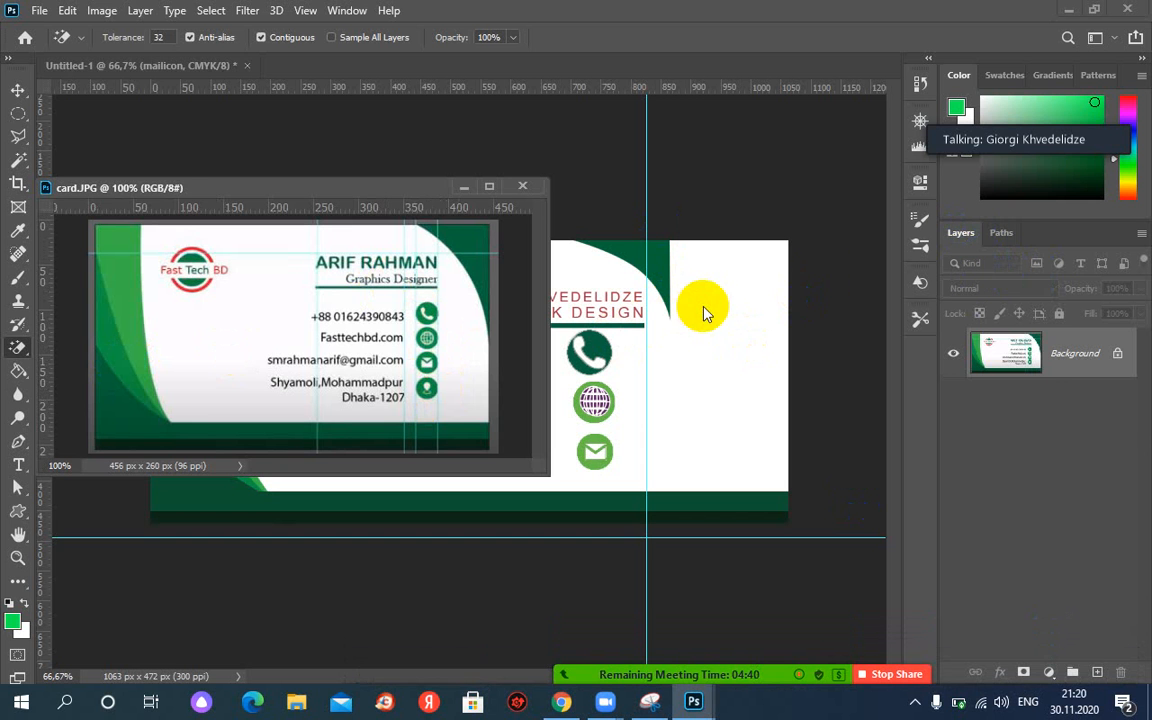
pyautogui.click(702, 309)
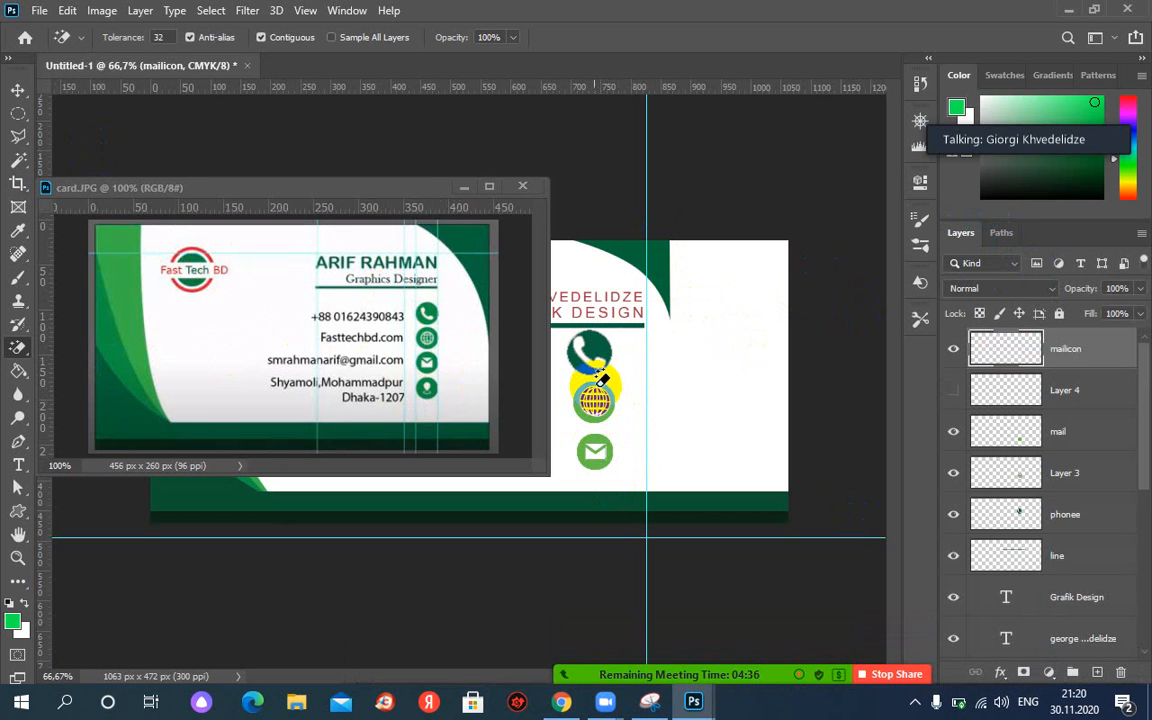
# Magic Wand-select the area around the globe icon, then pick the Move tool.
pyautogui.click(25, 160)
pyautogui.click(90, 193)
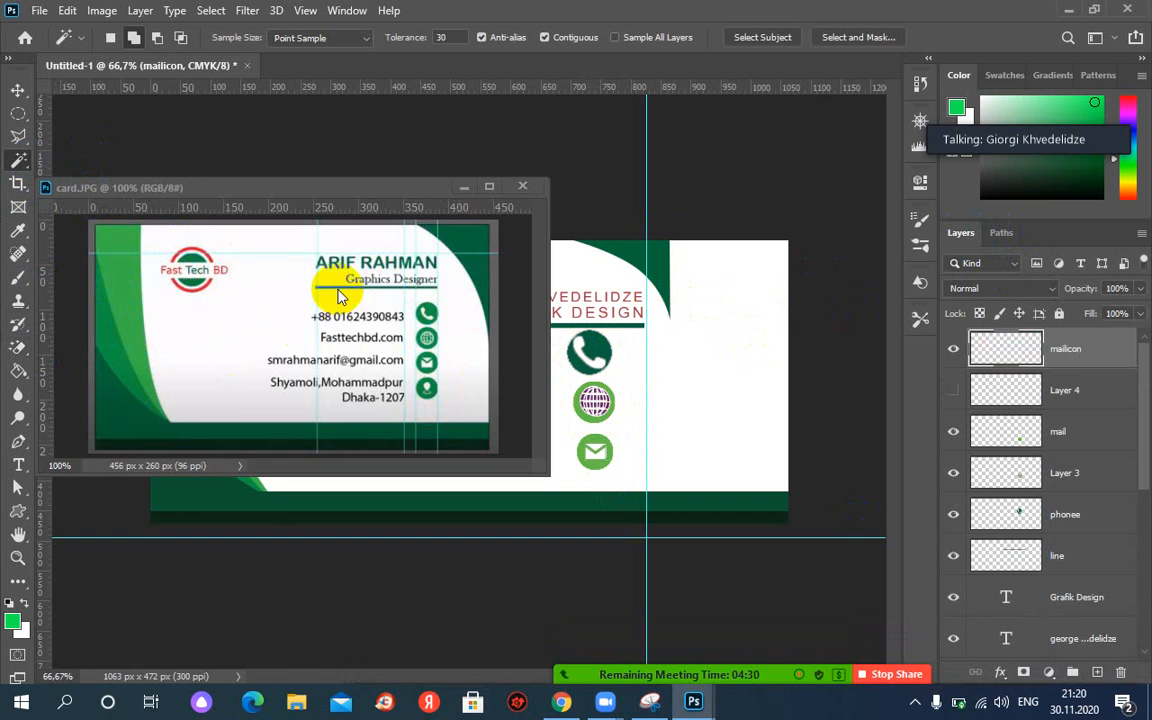
pyautogui.click(583, 402)
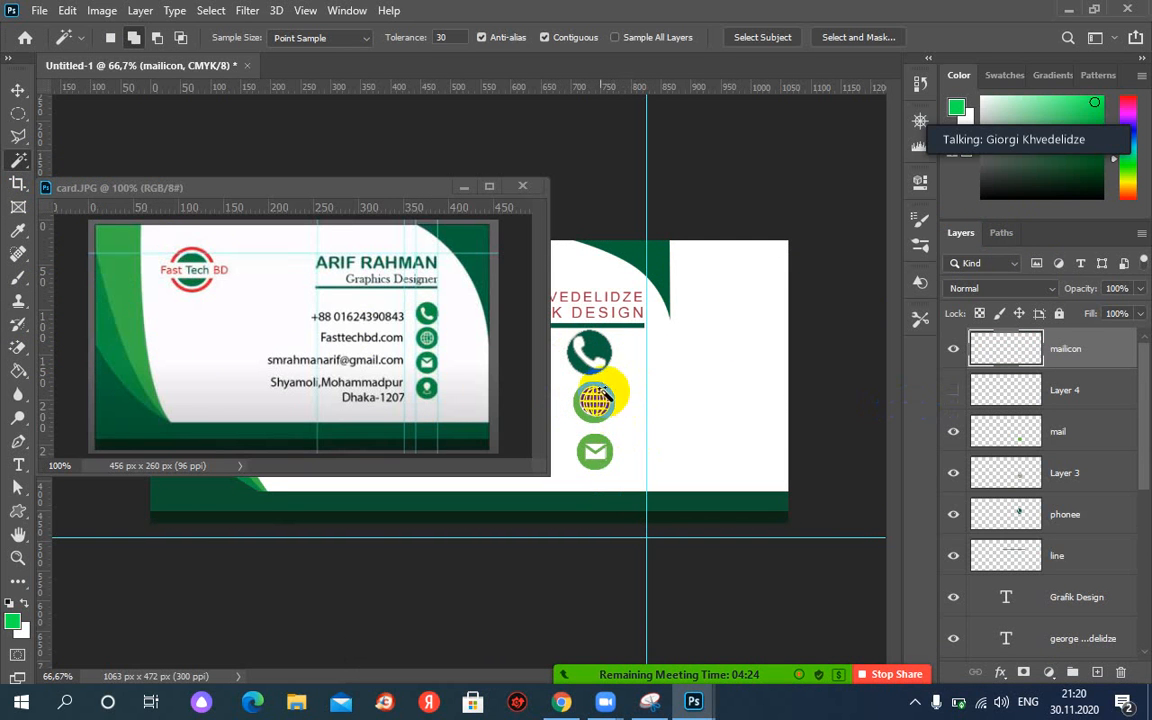
pyautogui.click(18, 90)
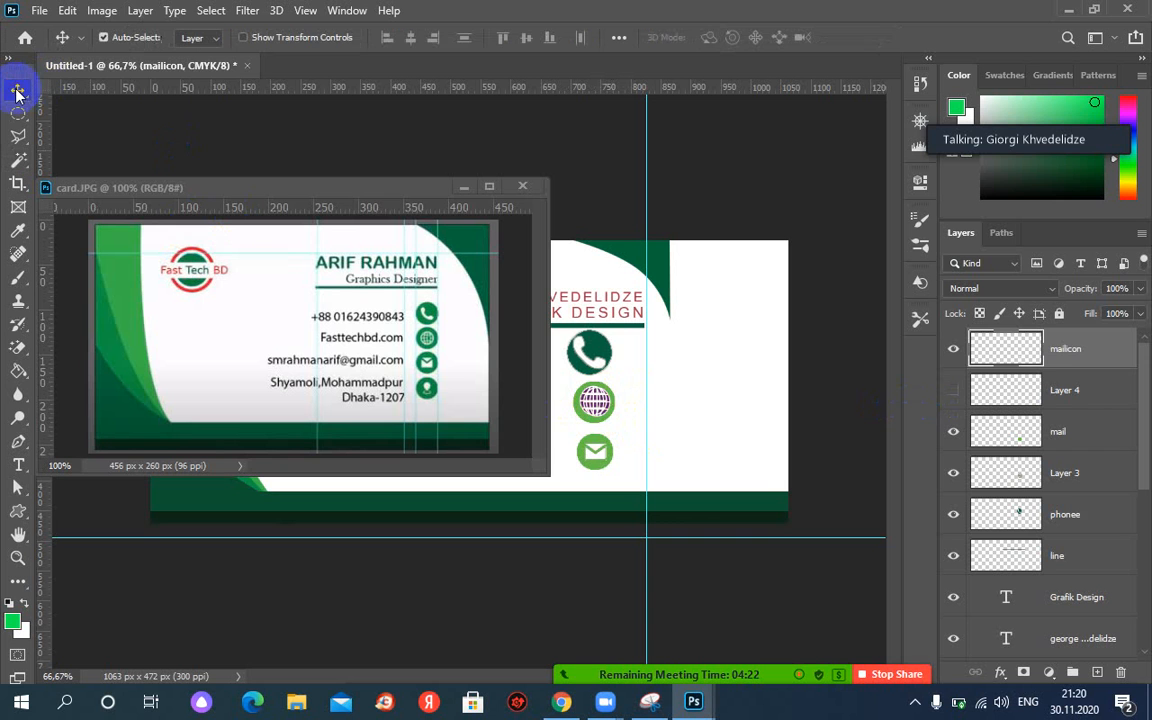
# Select the globe's Layer 3, confirming it by toggling visibility, and pick the Magic Wand.
pyautogui.click(590, 426)
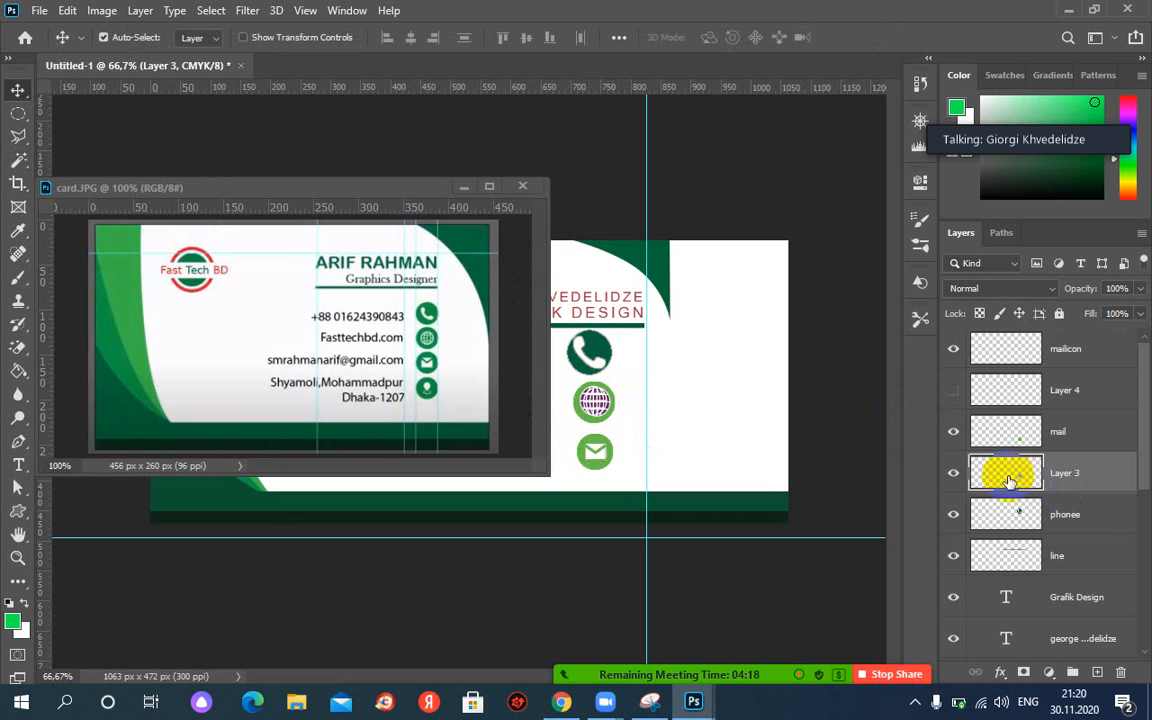
pyautogui.click(956, 480)
pyautogui.click(954, 477)
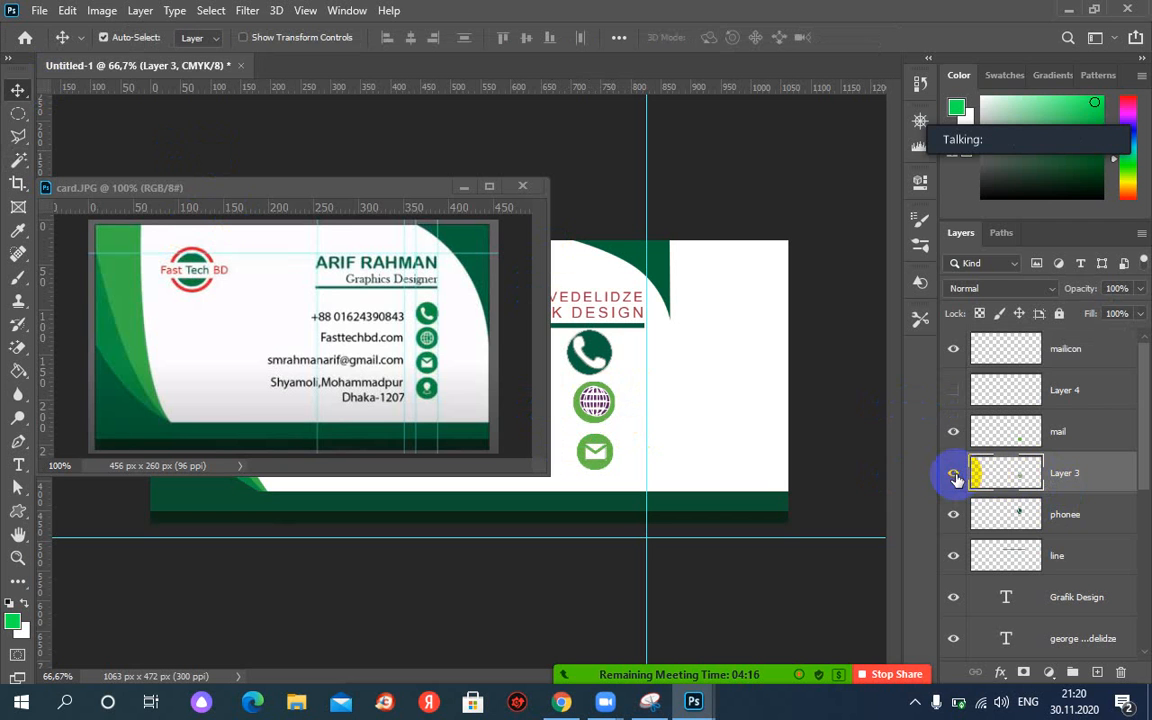
pyautogui.click(18, 160)
pyautogui.moveTo(18, 160); pyautogui.dragTo(100, 190)
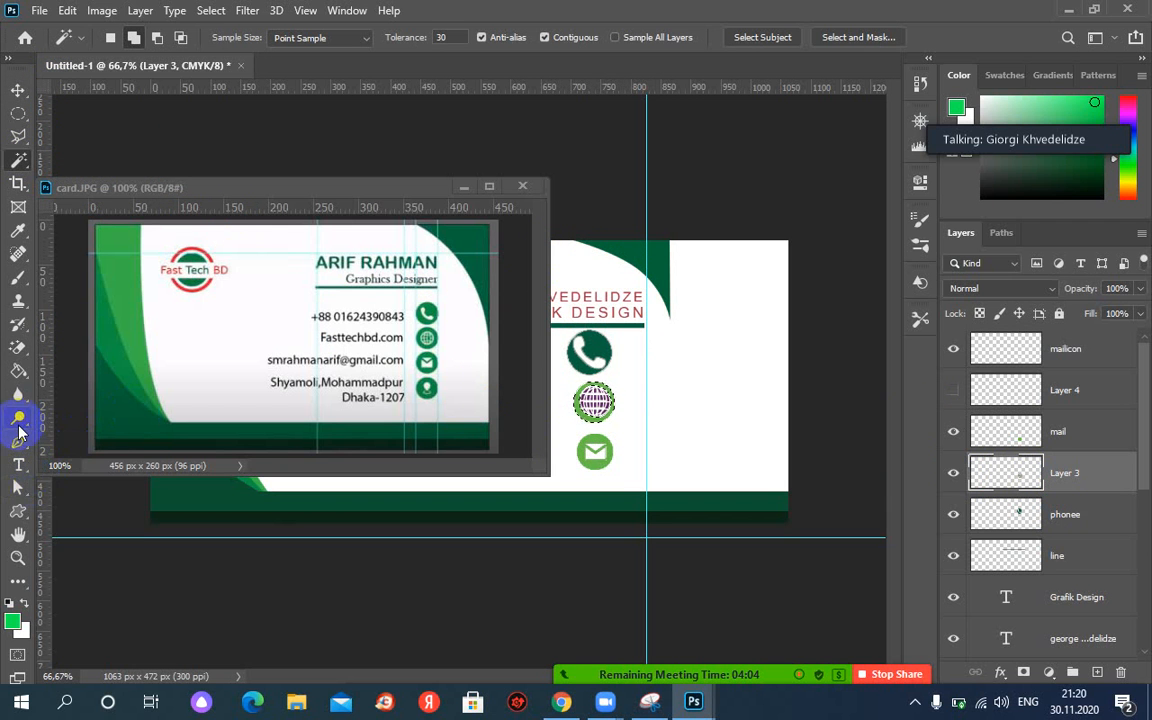
# Fill the globe's circle with dark green sampled from the card.JPG reference.
pyautogui.click(18, 371)
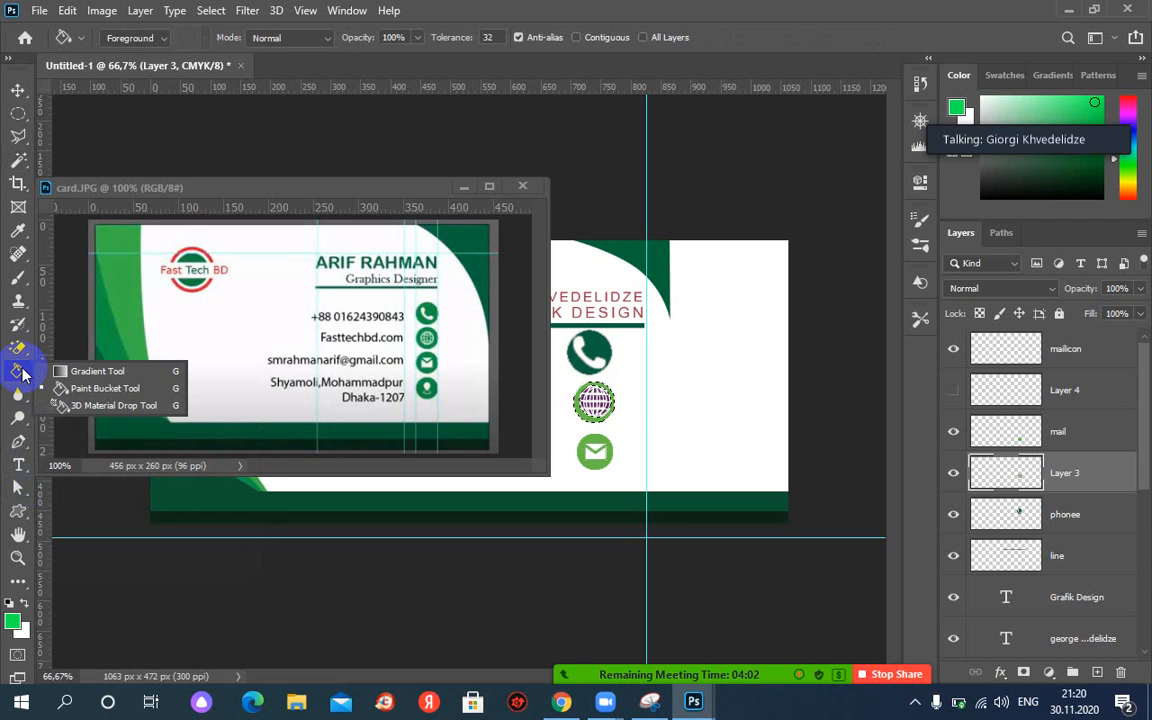
pyautogui.click(89, 388)
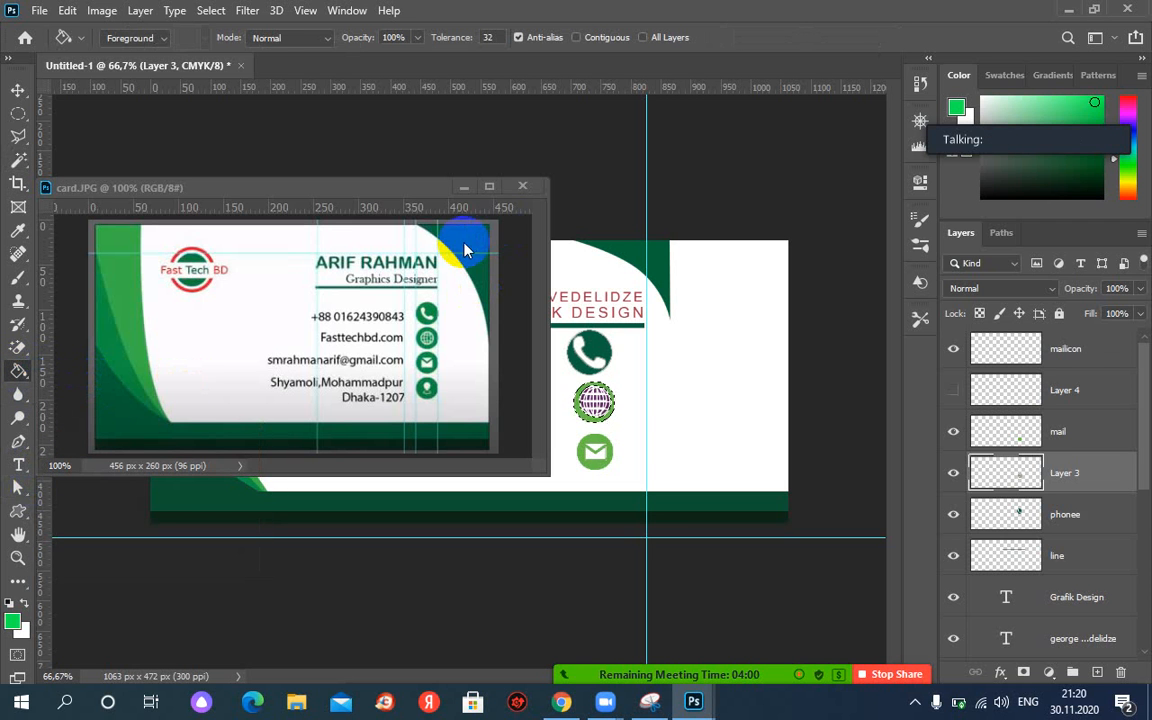
pyautogui.click(420, 222)
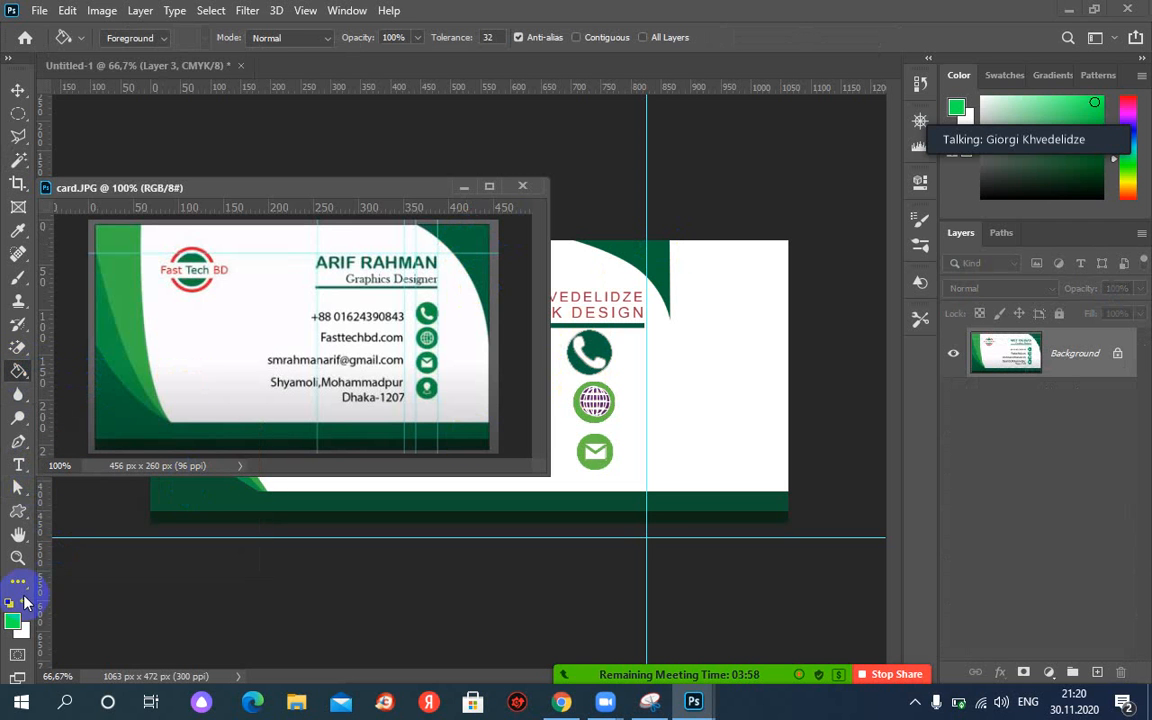
pyautogui.click(15, 625)
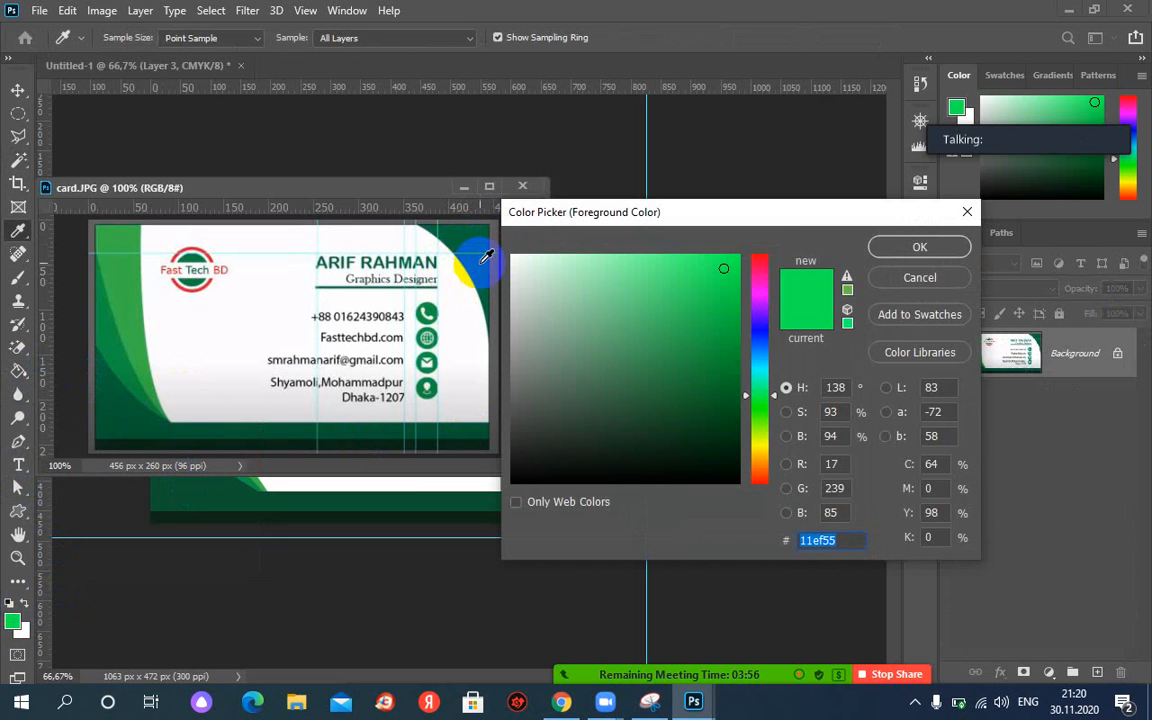
pyautogui.click(445, 236)
pyautogui.click(918, 250)
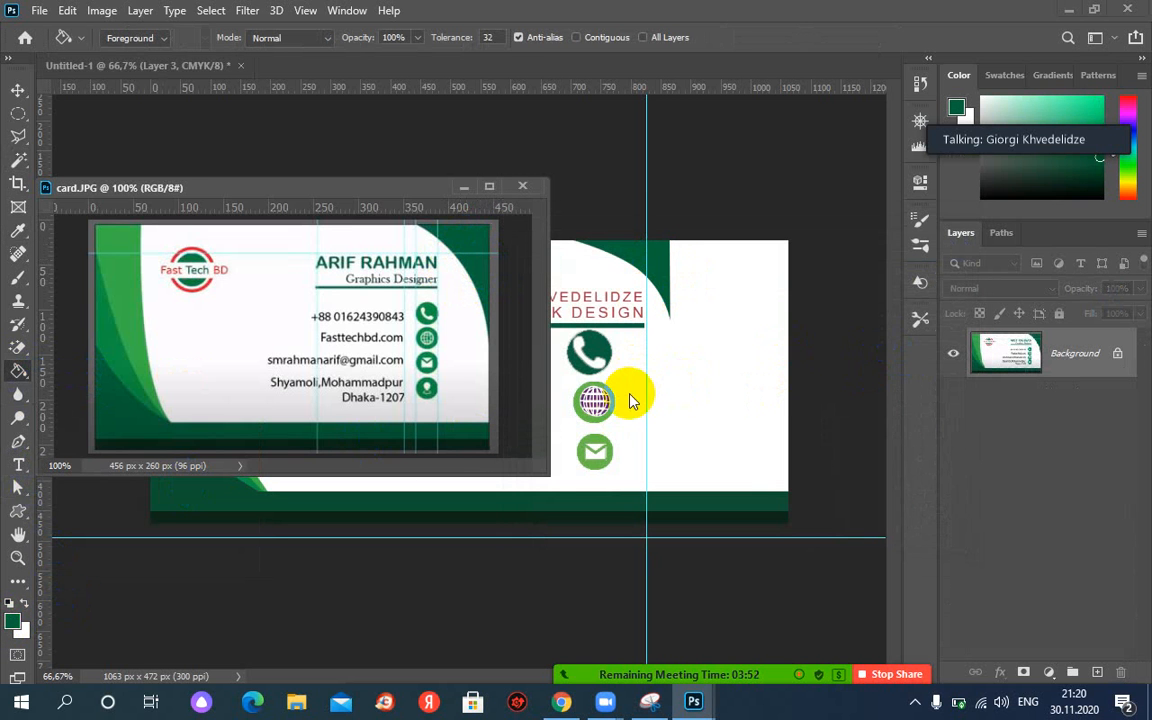
pyautogui.click(530, 398)
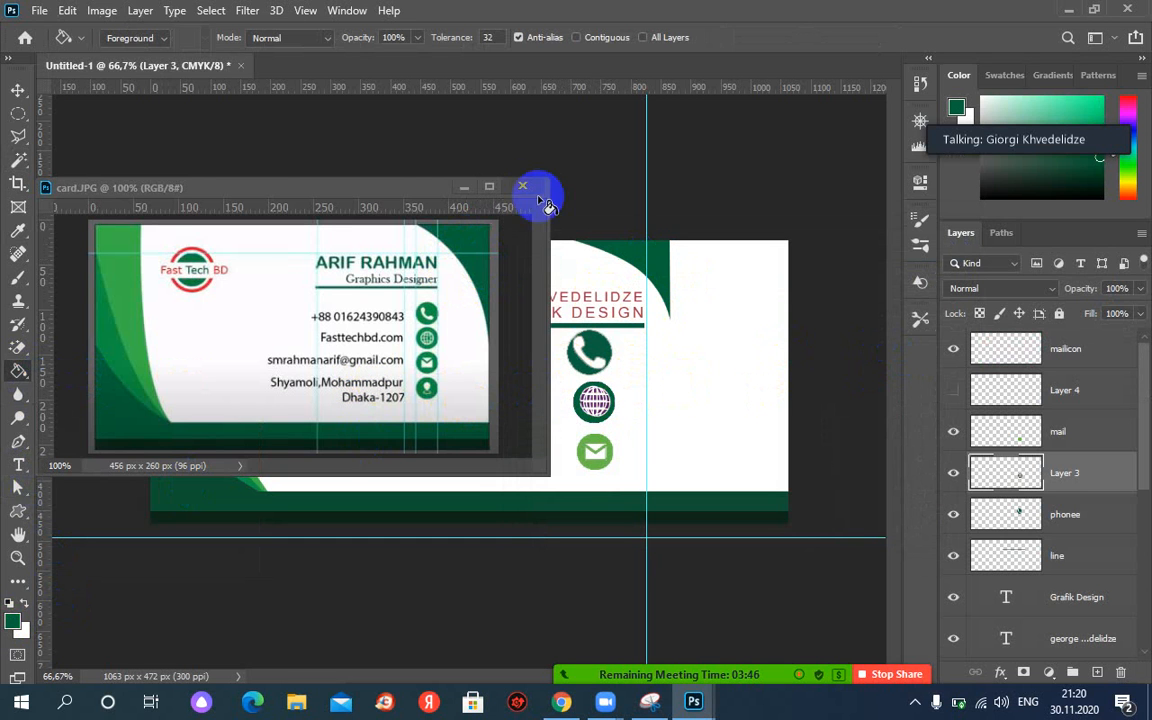
pyautogui.click(280, 188)
pyautogui.click(18, 90)
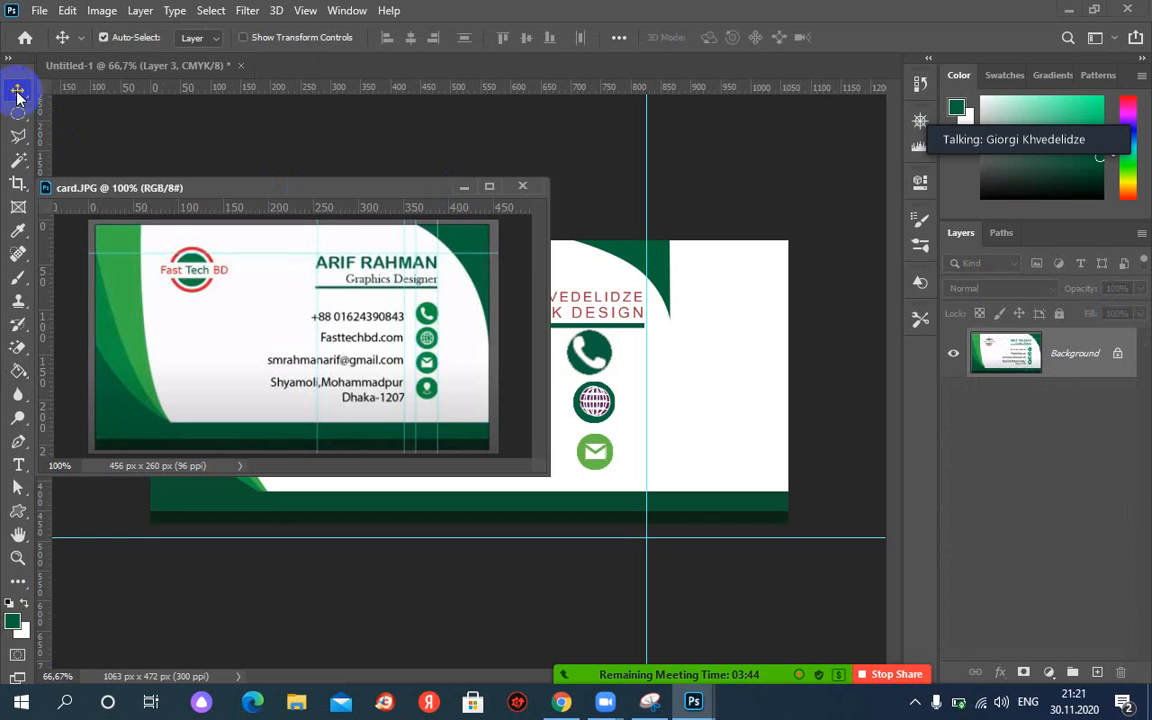
# Move the top-right green curve to the card's right edge and scale the phone icon to 81.61%.
pyautogui.click(466, 187)
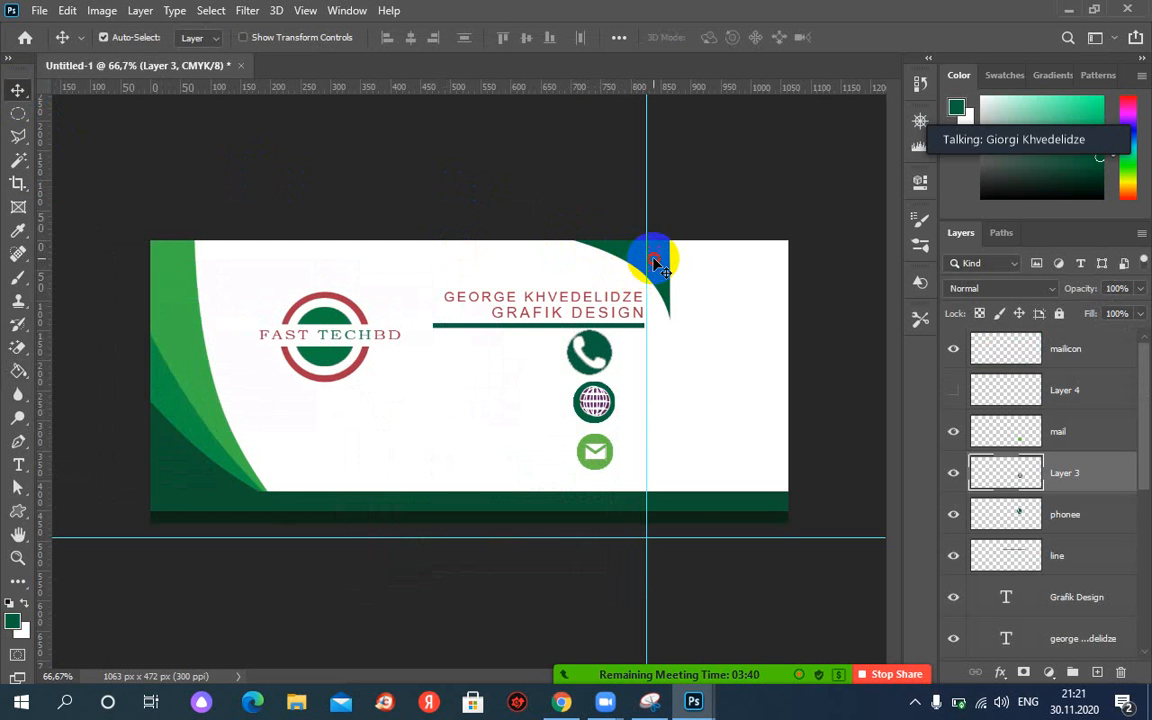
pyautogui.moveTo(652, 262); pyautogui.dragTo(748, 262)
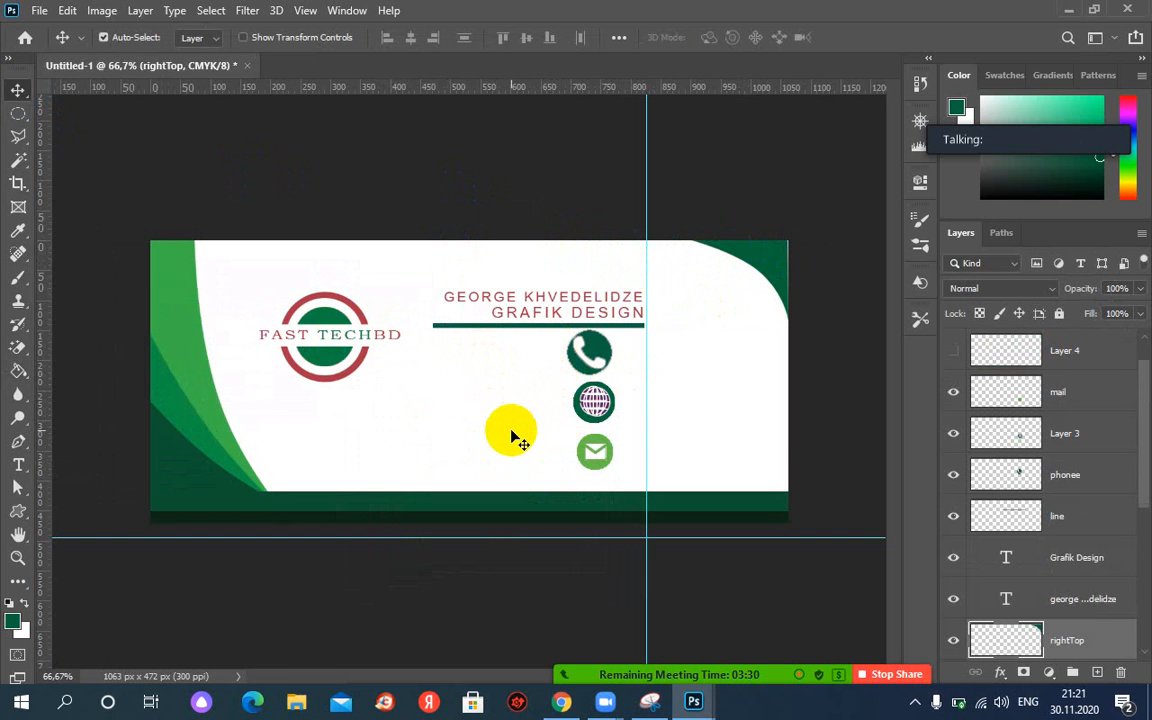
pyautogui.click(593, 351)
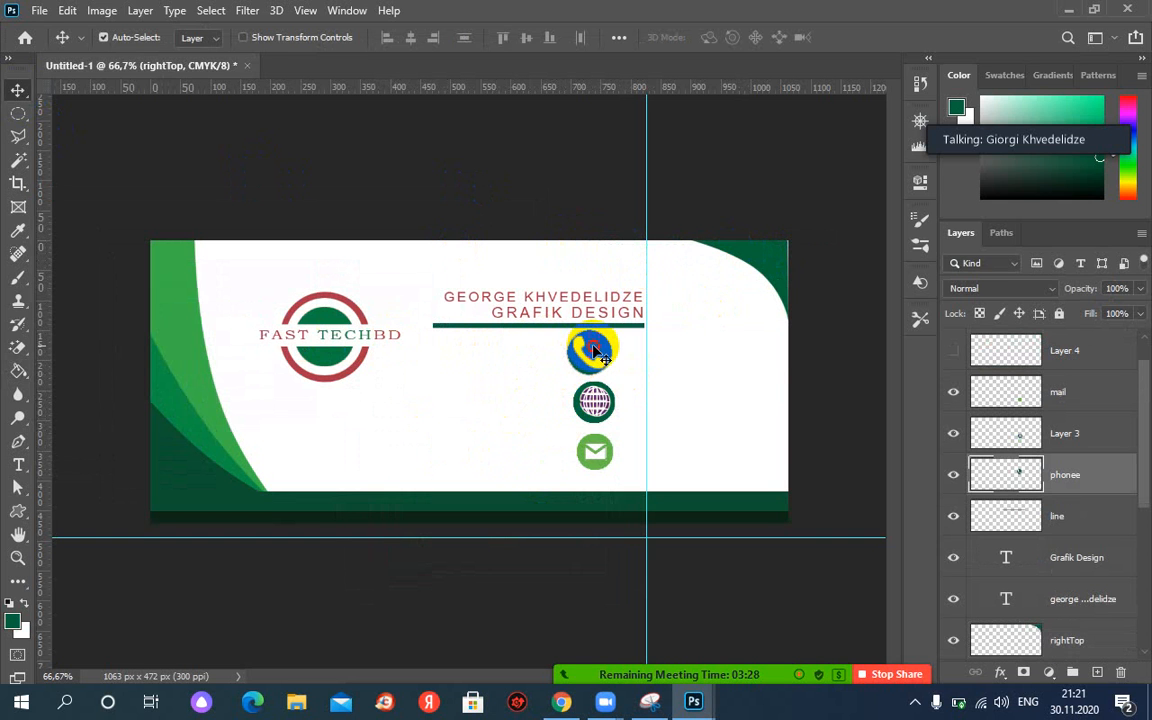
pyautogui.hotkey('ctrl', 't')
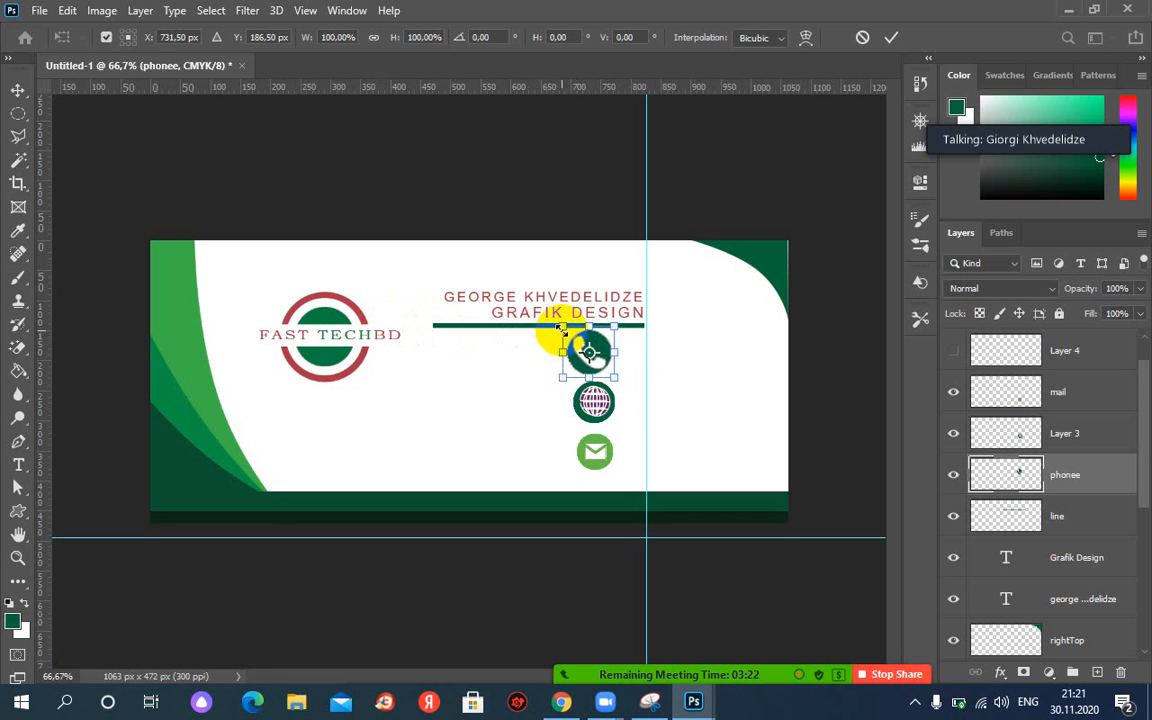
pyautogui.moveTo(563, 327); pyautogui.dragTo(569, 333)
pyautogui.press('Return')
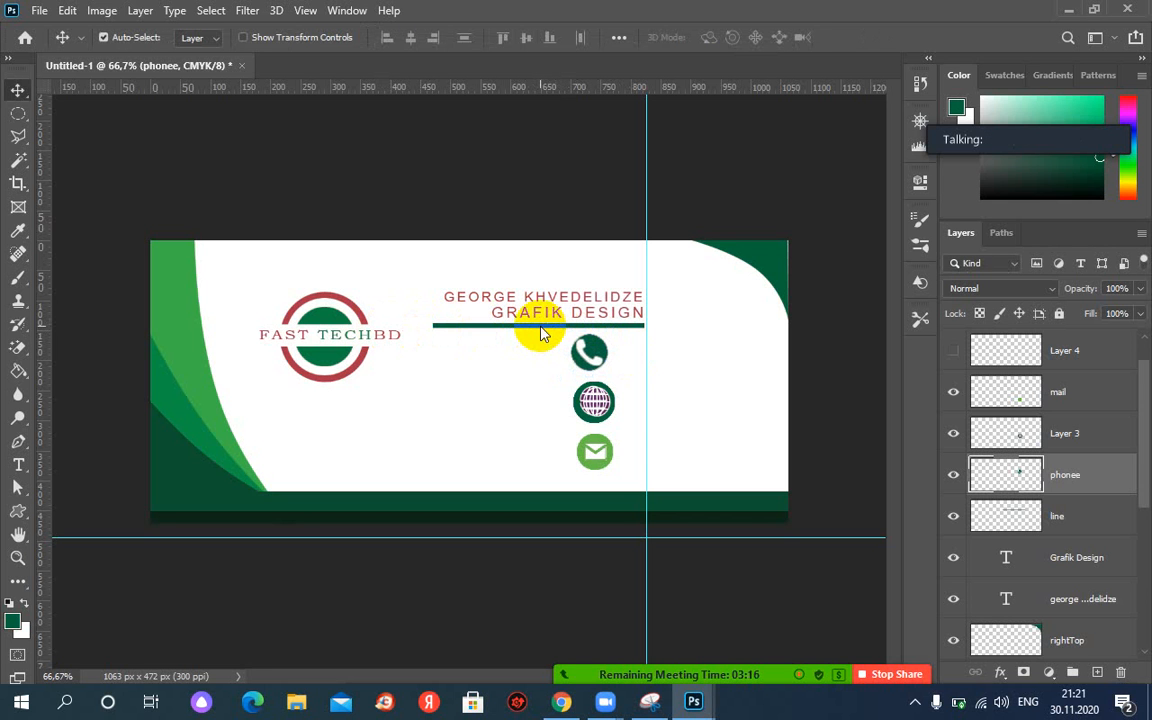
# Reselect the curve's layer and float card.JPG near the top of the screen.
pyautogui.click(700, 262)
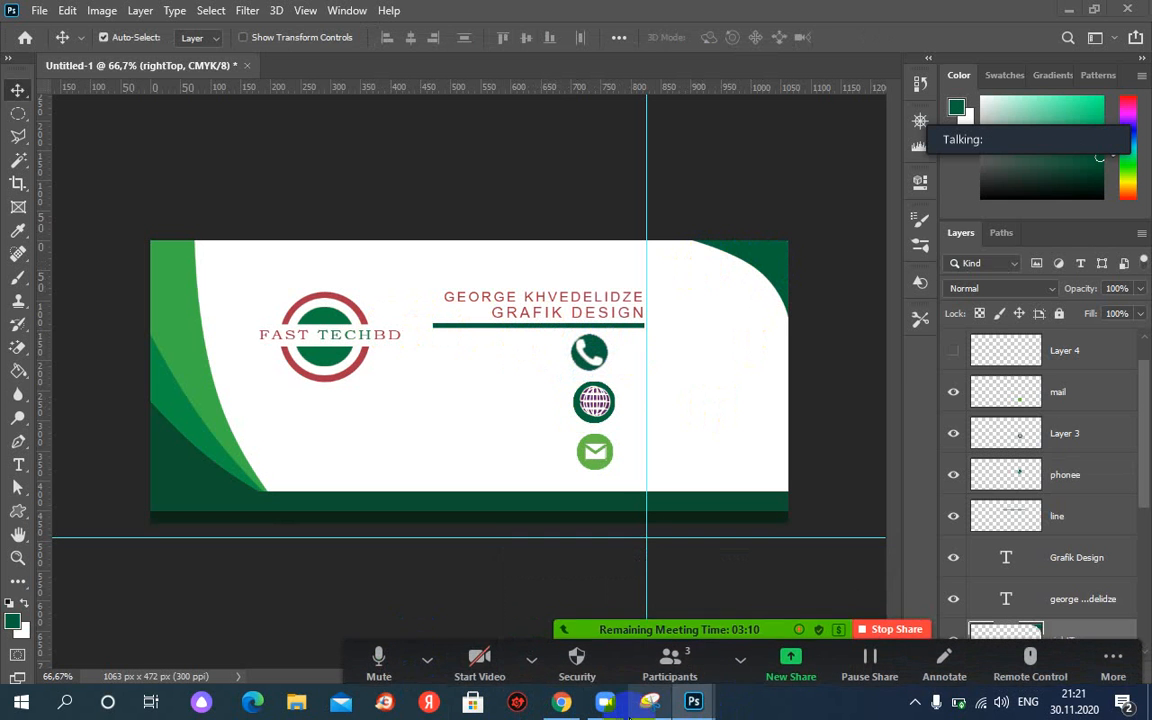
pyautogui.click(761, 625)
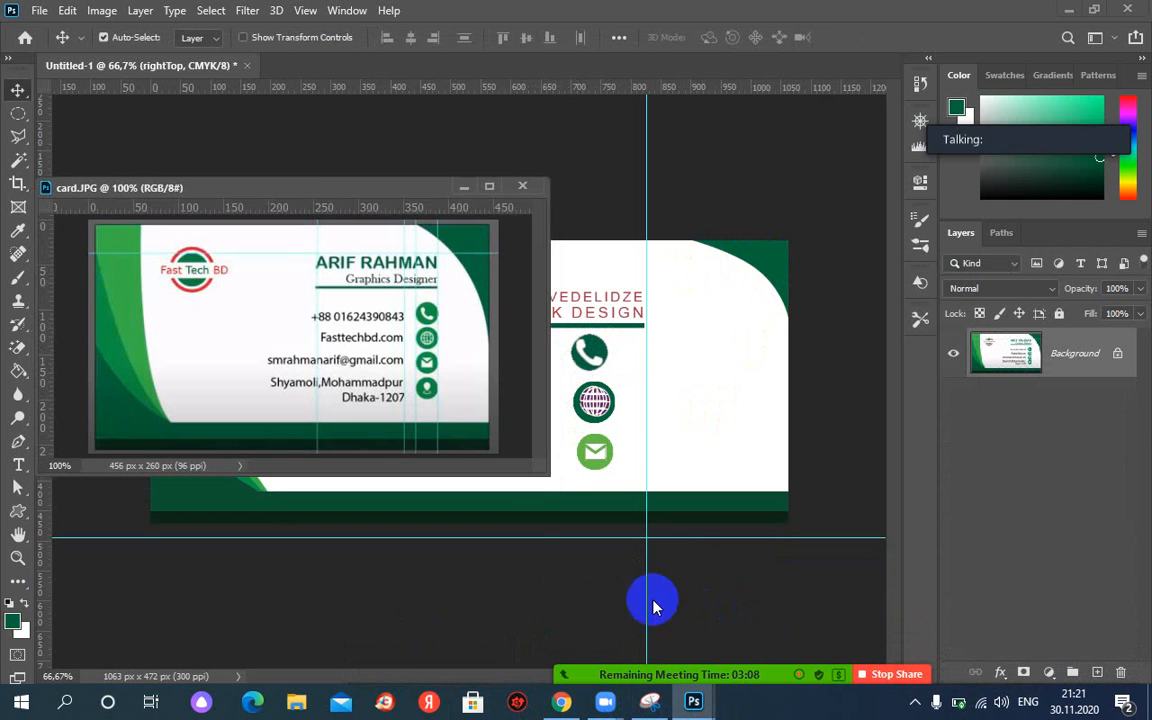
pyautogui.moveTo(315, 205); pyautogui.dragTo(506, 31)
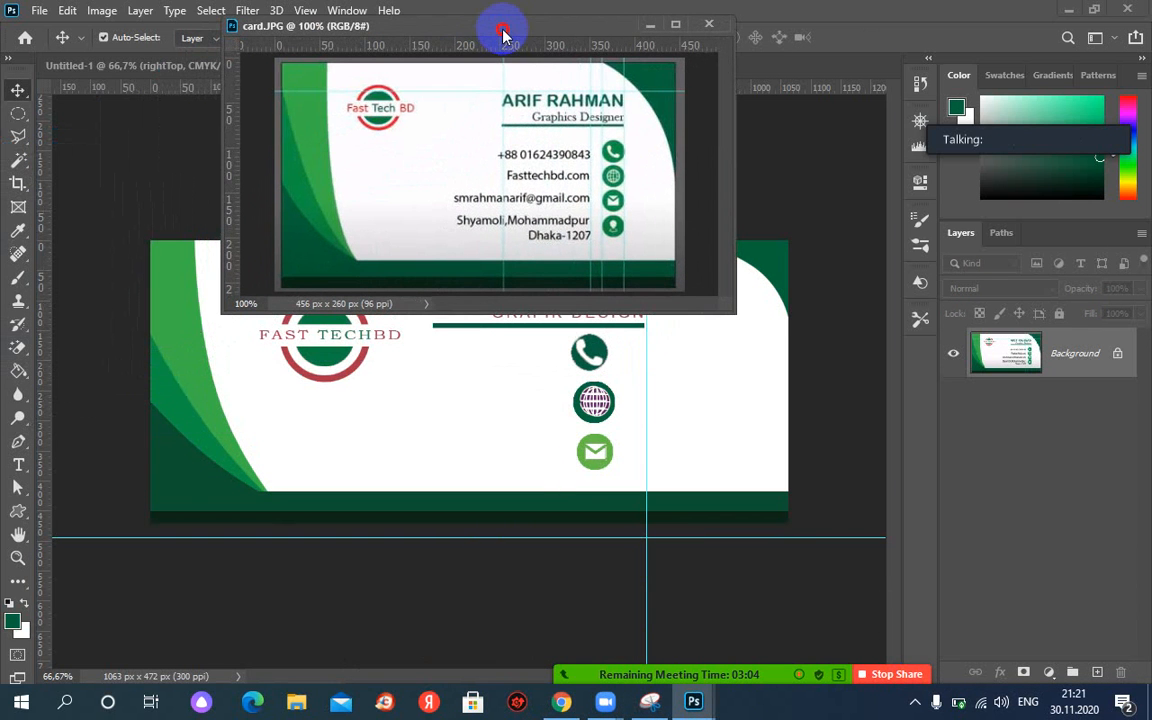